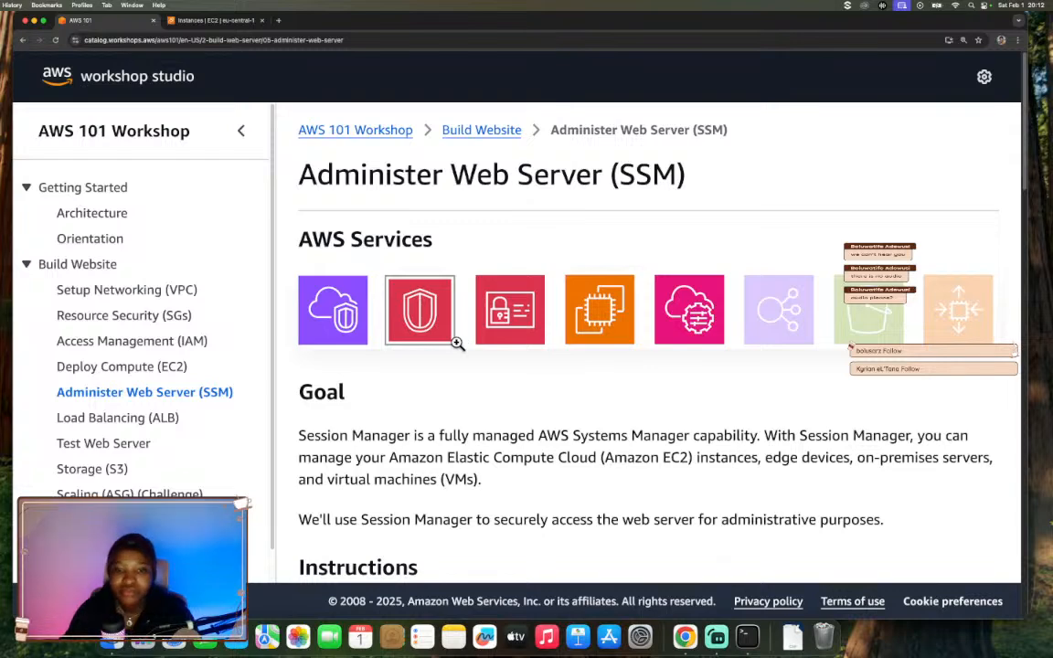
Read the goal and first instruction of the Administer Web Server (SSM) workshop page.
{"action": "scroll", "coordinate": [455, 384], "scroll_direction": "down", "scroll_amount": 5}
{"action": "scroll", "coordinate": [454, 384], "scroll_direction": "up", "scroll_amount": 3}
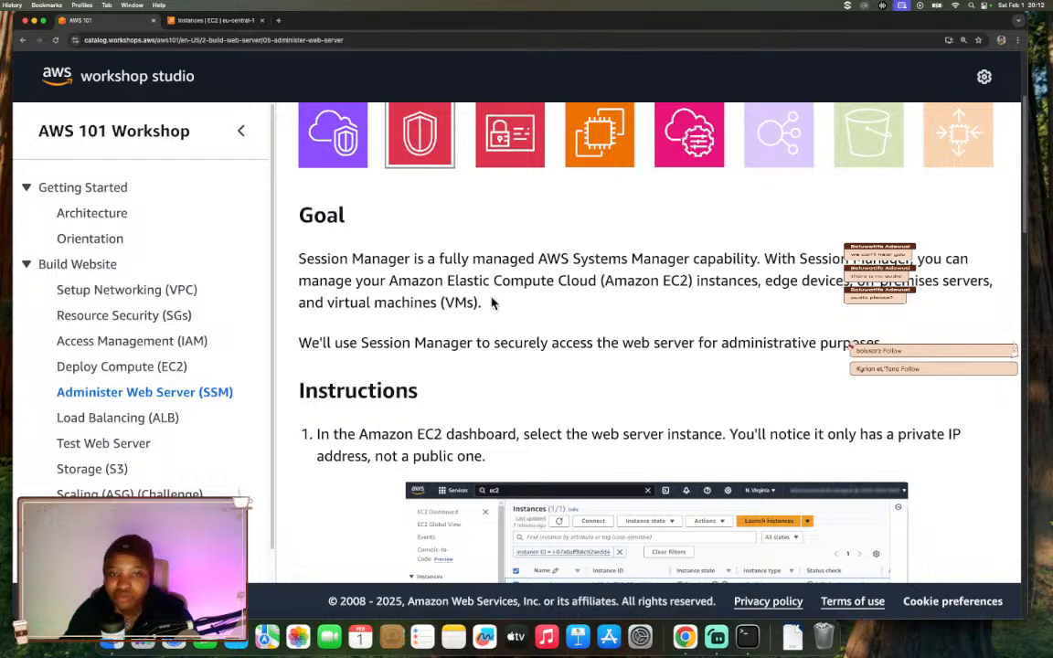
{"action": "scroll", "coordinate": [493, 301], "scroll_direction": "up", "scroll_amount": 2}
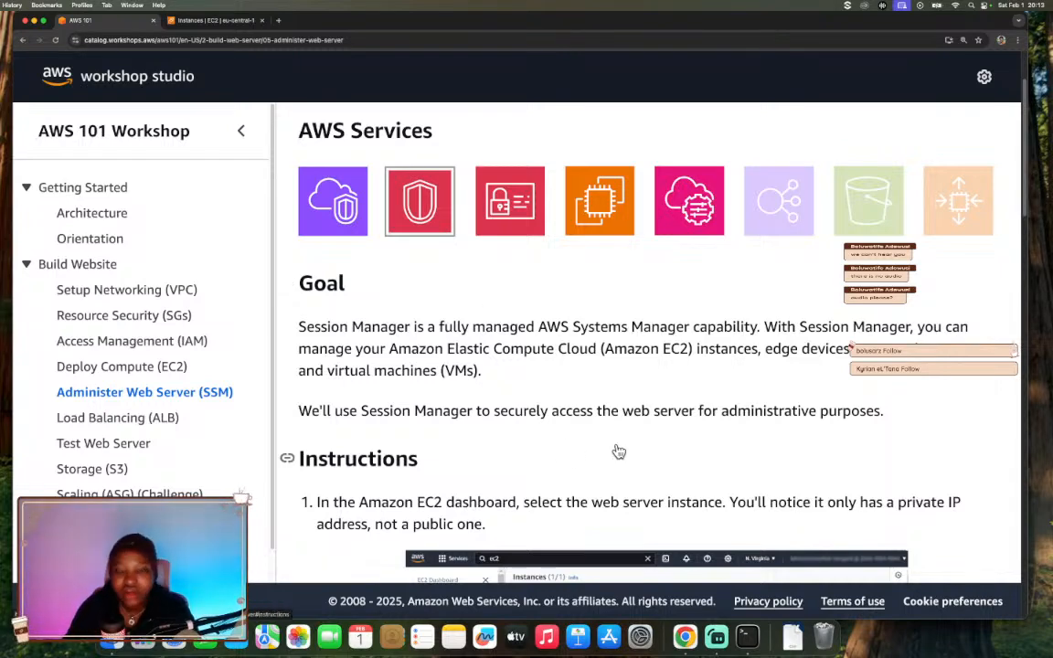
{"action": "scroll", "coordinate": [590, 439], "scroll_direction": "down", "scroll_amount": 3}
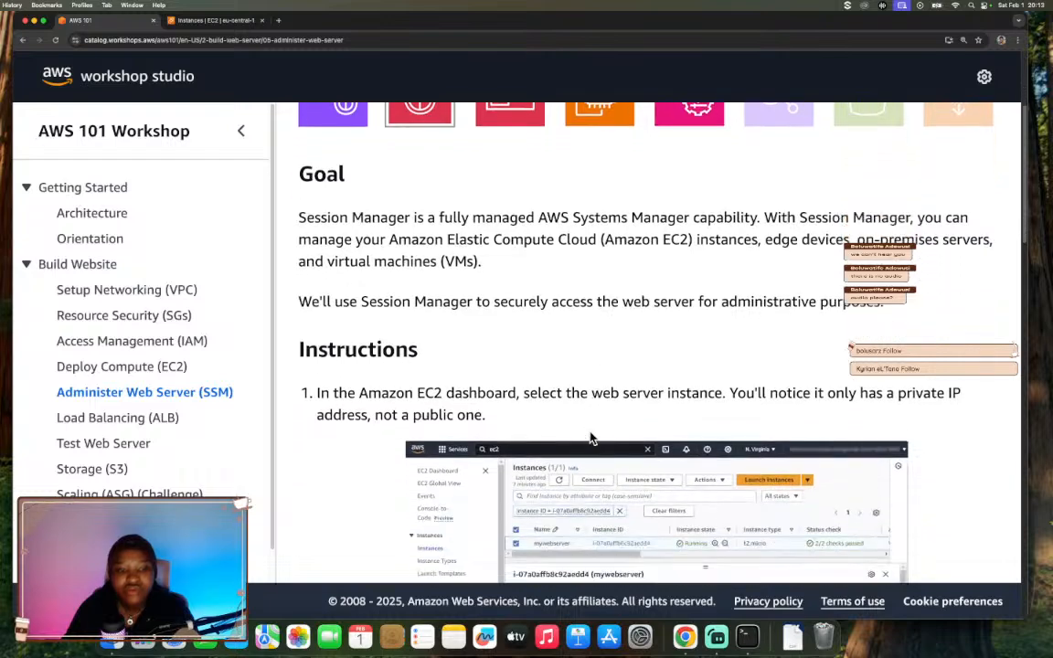
{"action": "scroll", "coordinate": [590, 439], "scroll_direction": "down", "scroll_amount": 5}
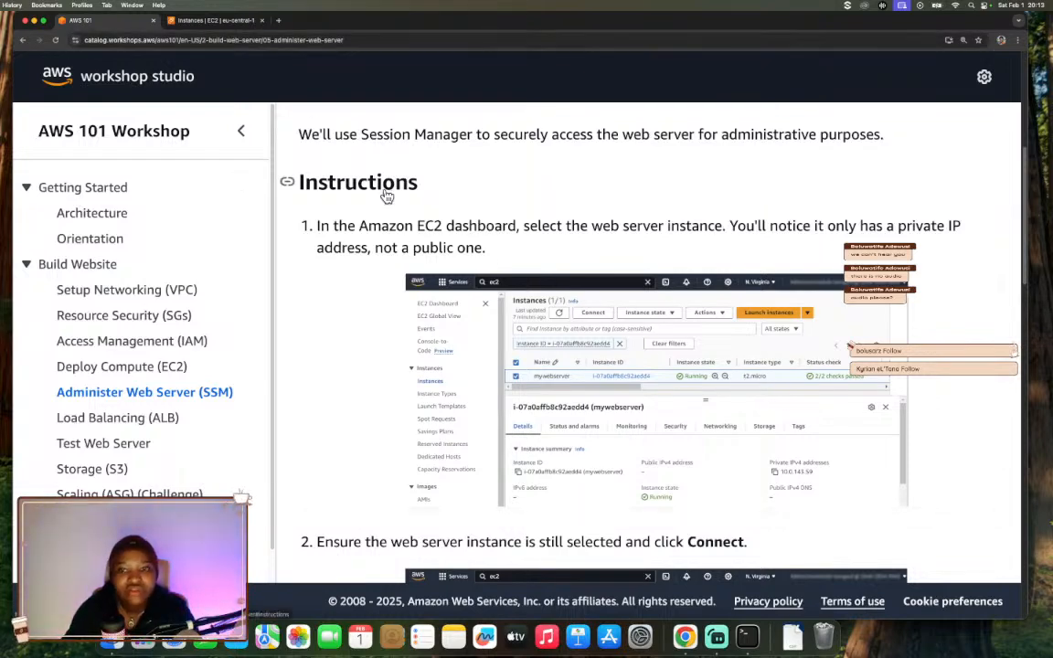
{"action": "scroll", "coordinate": [388, 195], "scroll_direction": "down", "scroll_amount": 1}
Switch to the EC2 console and examine the mywebserver instance details, especially its public and private IPv4 addresses.
{"action": "left_click", "coordinate": [210, 20]}
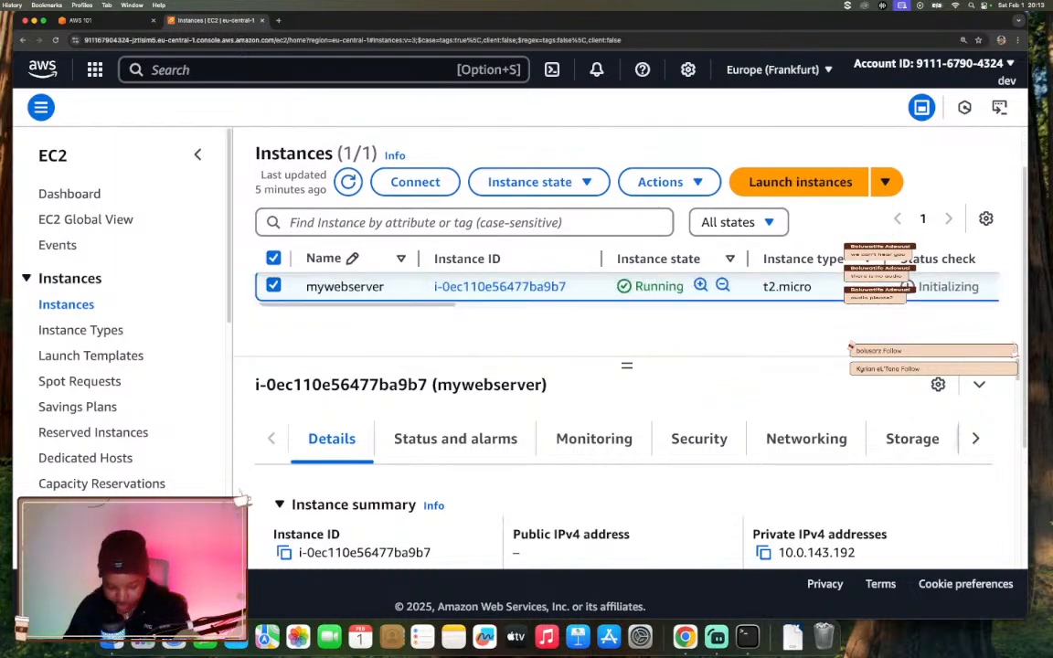
{"action": "key", "text": "super+minus"}
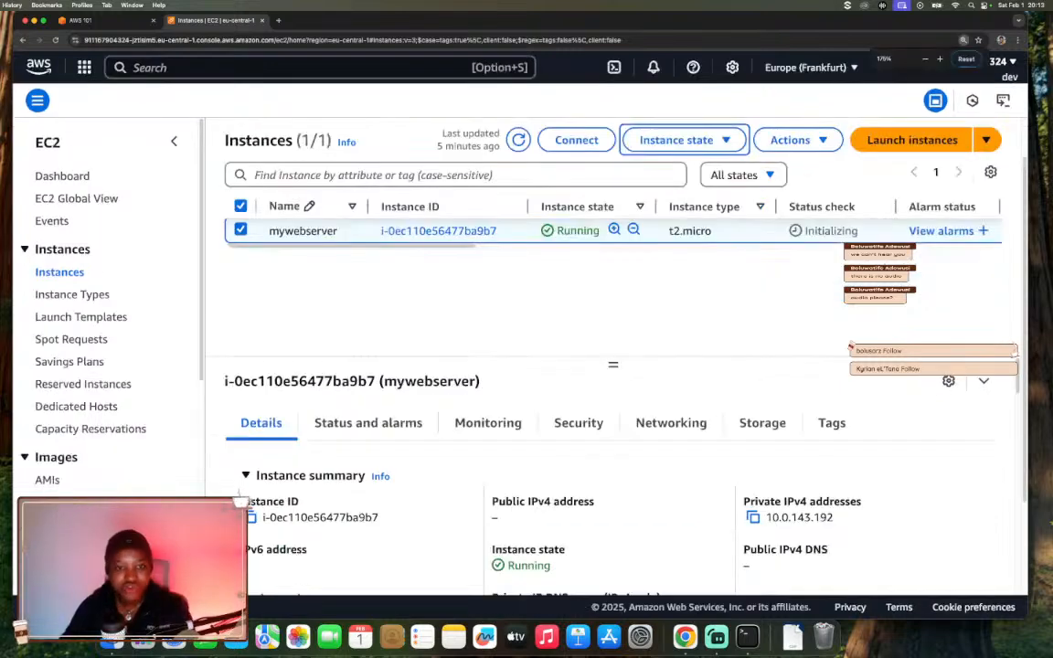
{"action": "left_click_drag", "start_coordinate": [612, 364], "coordinate": [606, 293]}
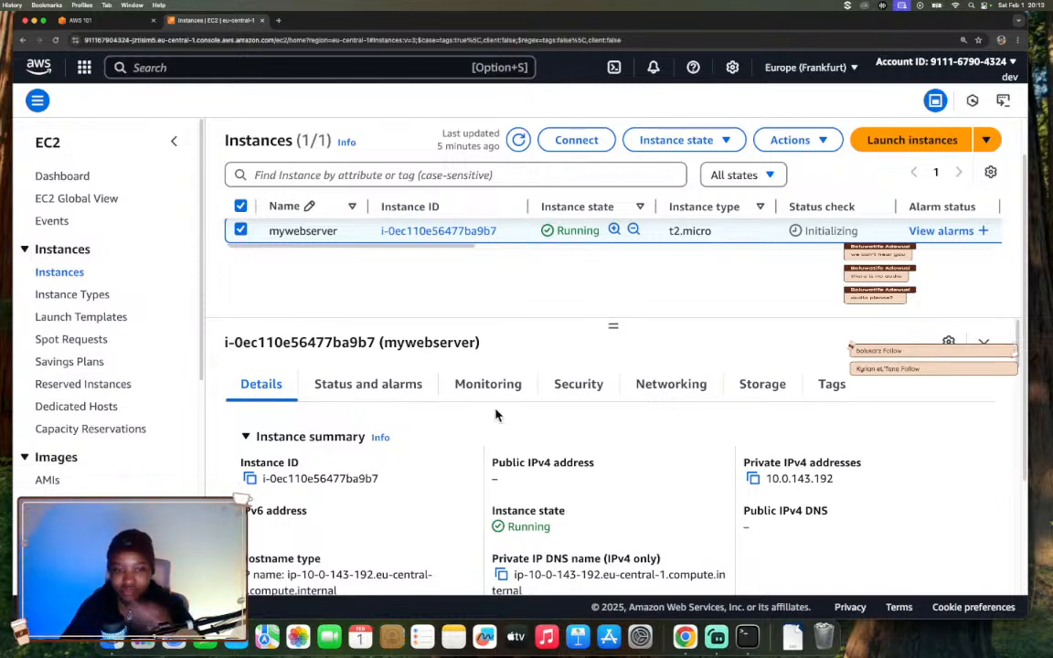
{"action": "scroll", "coordinate": [493, 462], "scroll_direction": "down", "scroll_amount": 5}
{"action": "scroll", "coordinate": [493, 462], "scroll_direction": "up", "scroll_amount": 5}
{"action": "scroll", "coordinate": [494, 462], "scroll_direction": "down", "scroll_amount": 10}
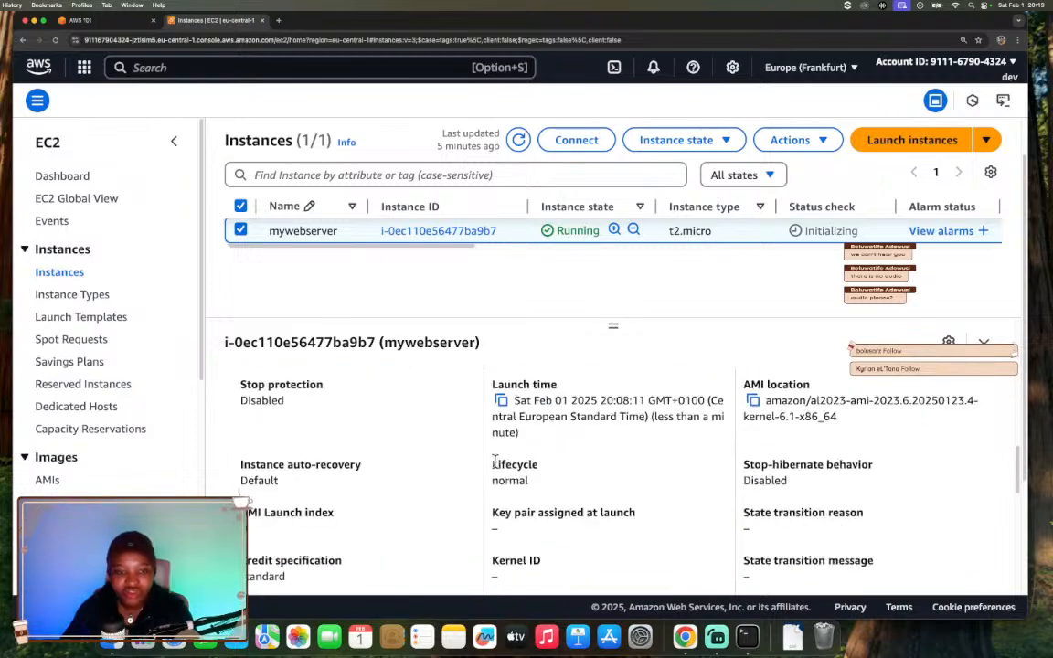
{"action": "scroll", "coordinate": [494, 462], "scroll_direction": "up", "scroll_amount": 10}
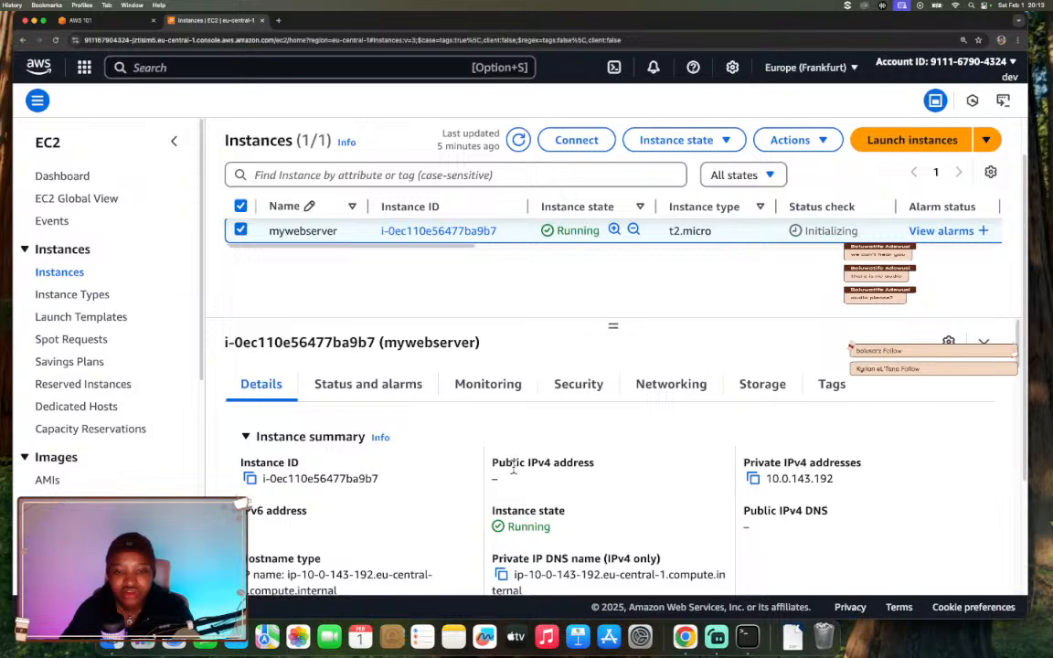
{"action": "left_click_drag", "start_coordinate": [742, 462], "coordinate": [834, 478]}
{"action": "left_click", "coordinate": [823, 470]}
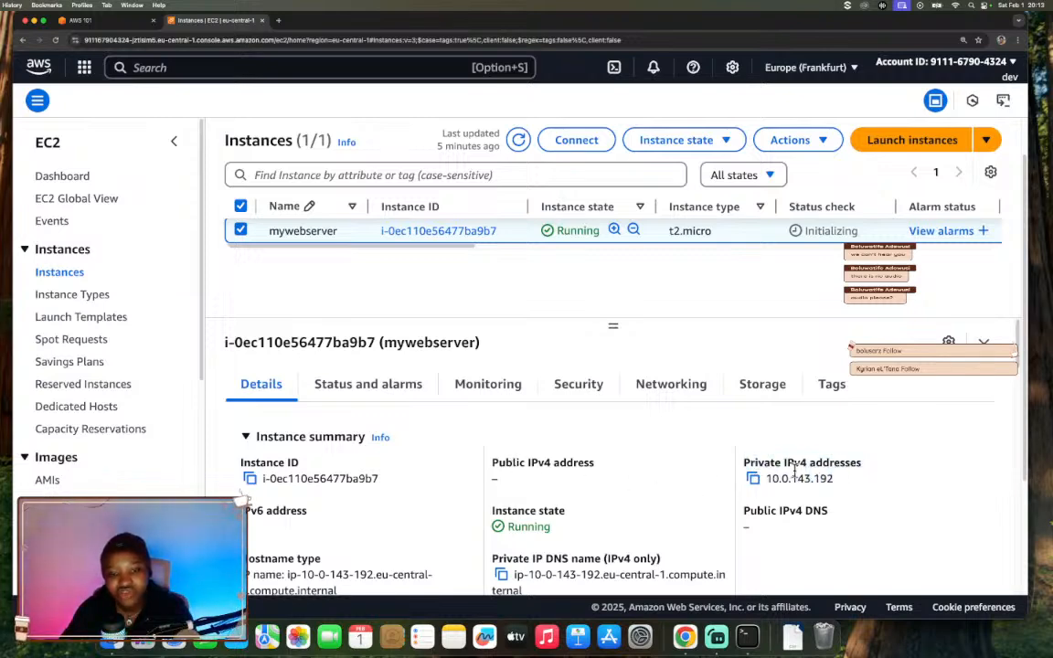
{"action": "left_click_drag", "start_coordinate": [494, 464], "coordinate": [587, 481]}
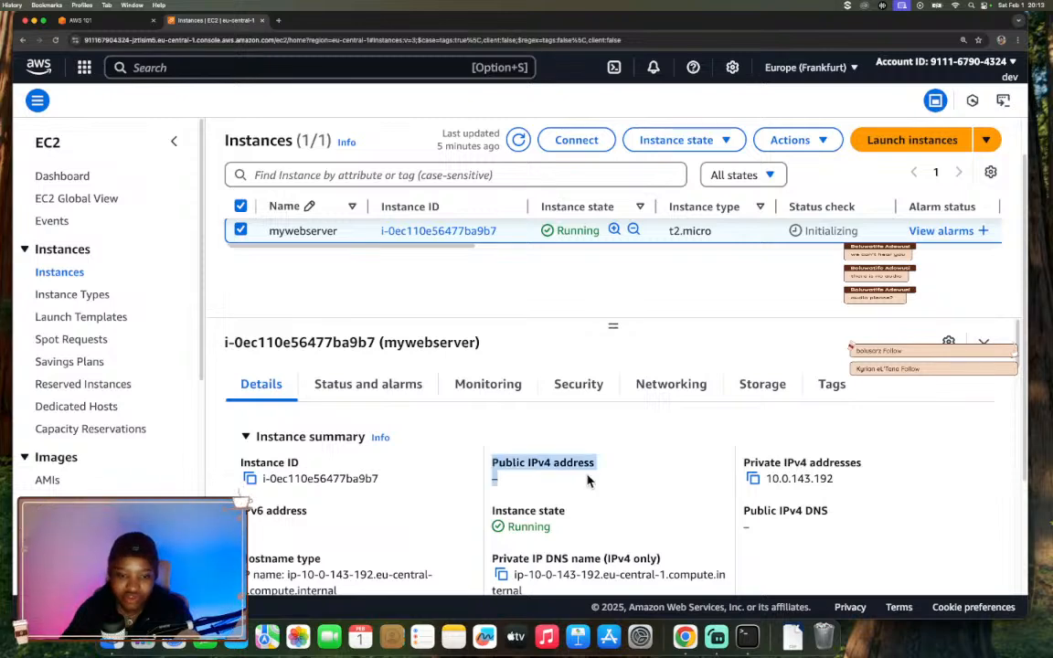
{"action": "left_click", "coordinate": [588, 481]}
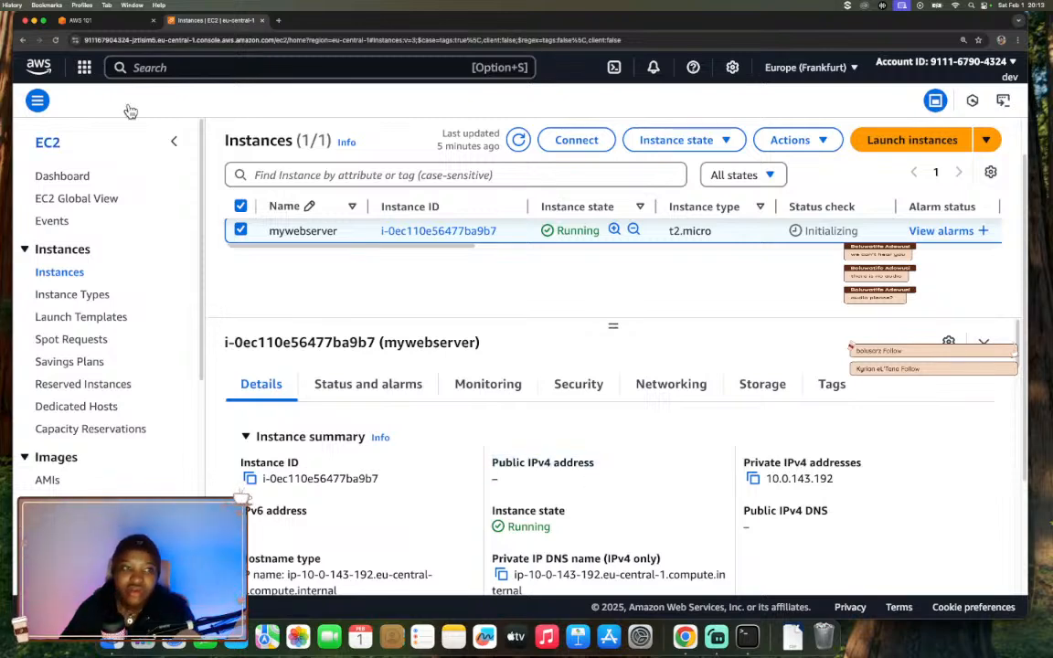
Return to the workshop guide and read instructions 2 and 3 on connecting to the instance with Session Manager.
{"action": "left_click", "coordinate": [118, 20]}
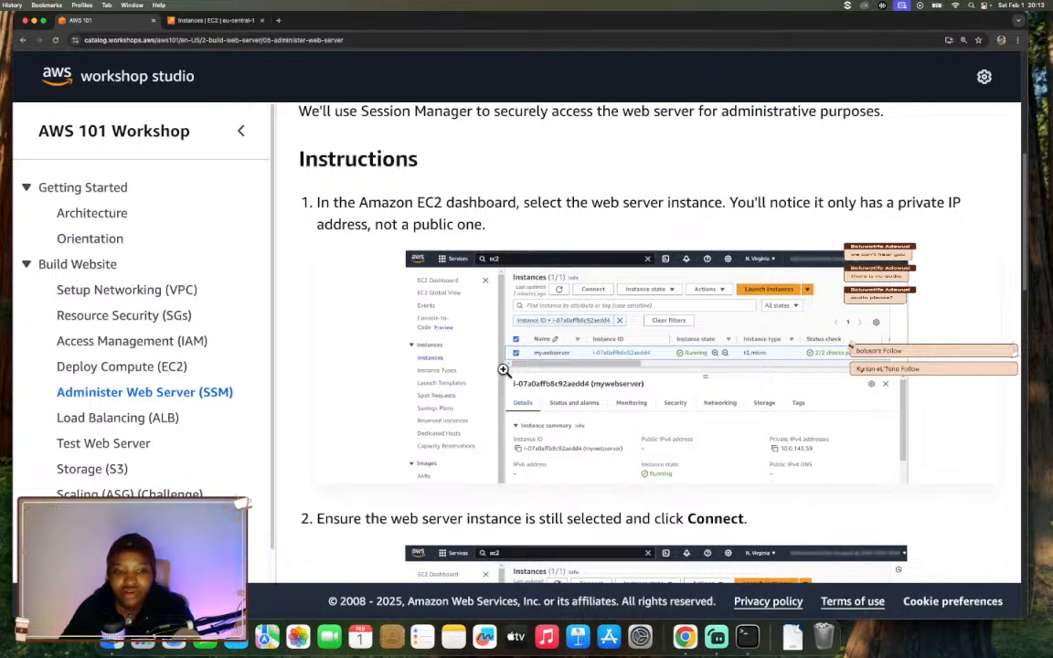
{"action": "scroll", "coordinate": [503, 368], "scroll_direction": "down", "scroll_amount": 4}
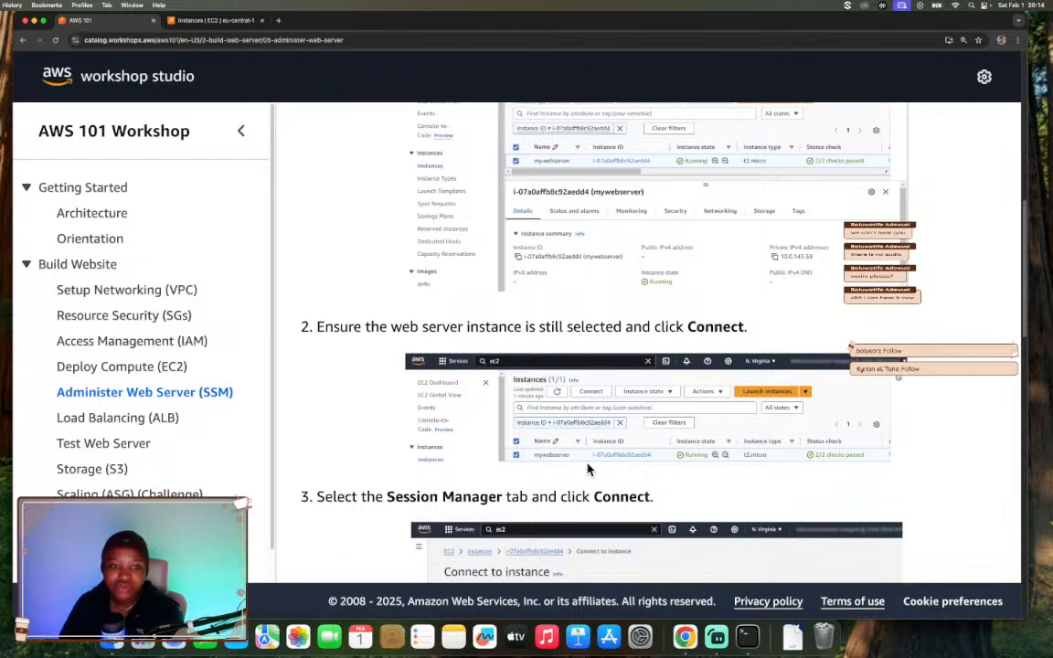
{"action": "scroll", "coordinate": [594, 469], "scroll_direction": "down", "scroll_amount": 1}
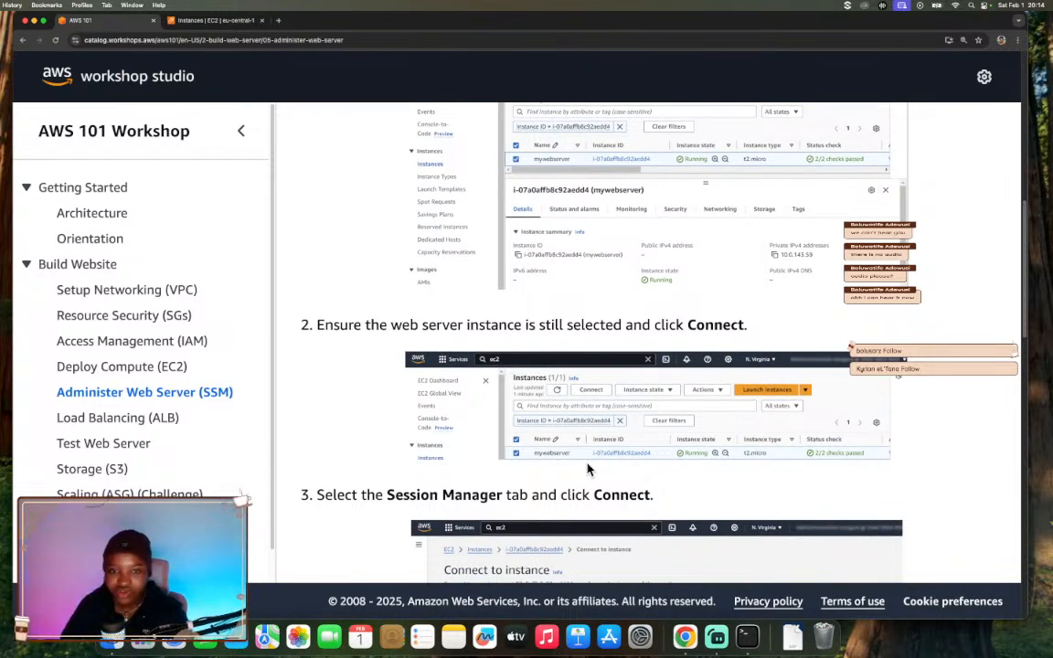
{"action": "scroll", "coordinate": [583, 461], "scroll_direction": "down", "scroll_amount": 2}
{"action": "scroll", "coordinate": [583, 460], "scroll_direction": "down", "scroll_amount": 5}
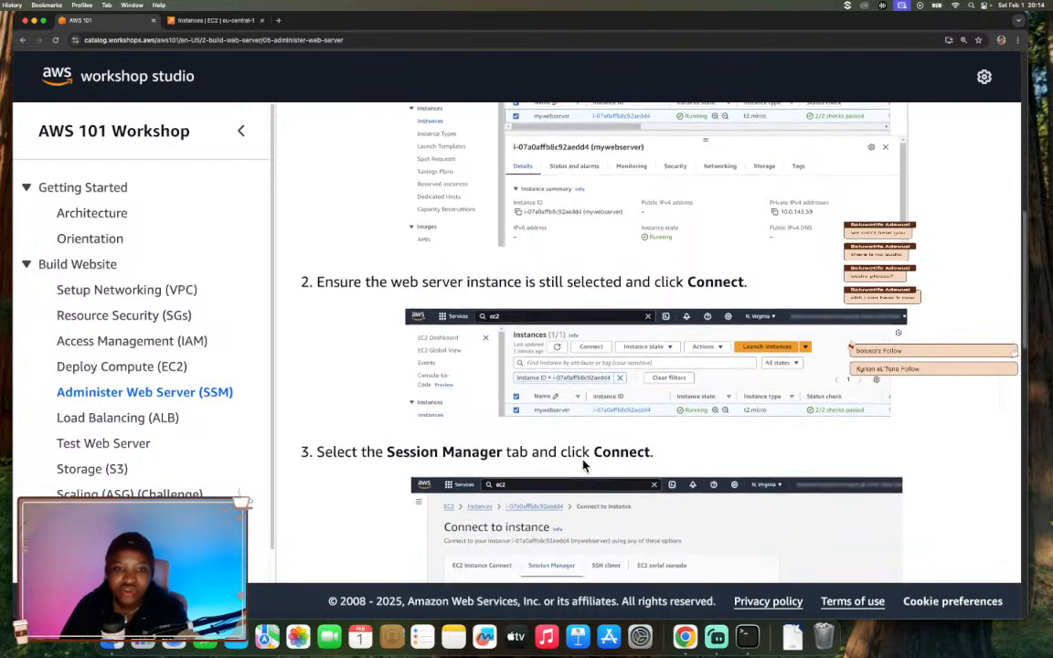
{"action": "scroll", "coordinate": [582, 460], "scroll_direction": "down", "scroll_amount": 6}
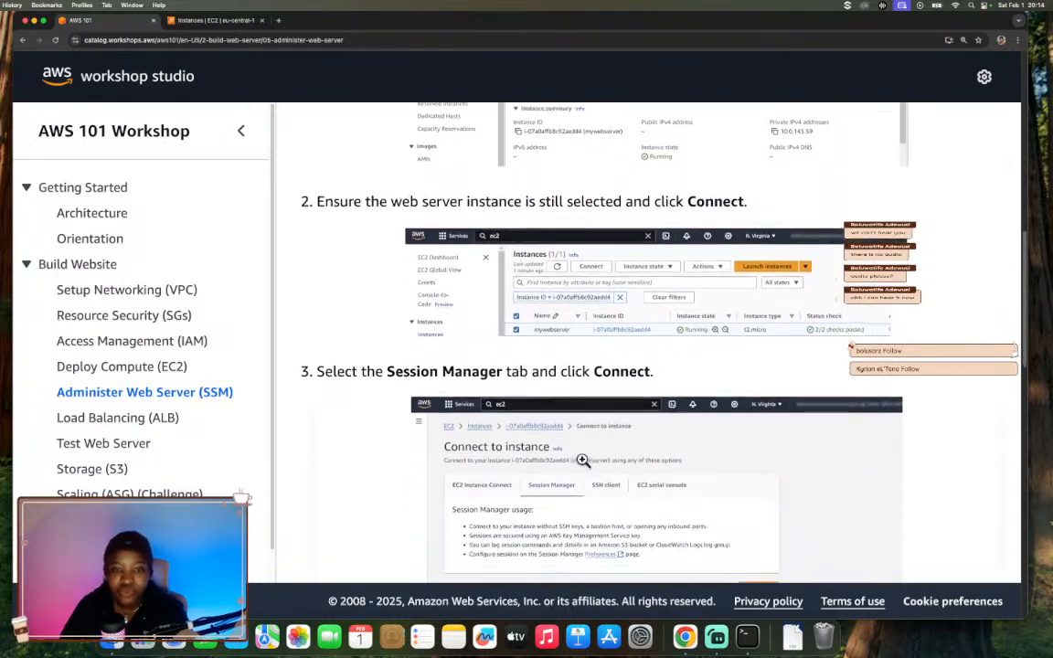
{"action": "scroll", "coordinate": [582, 460], "scroll_direction": "down", "scroll_amount": 1}
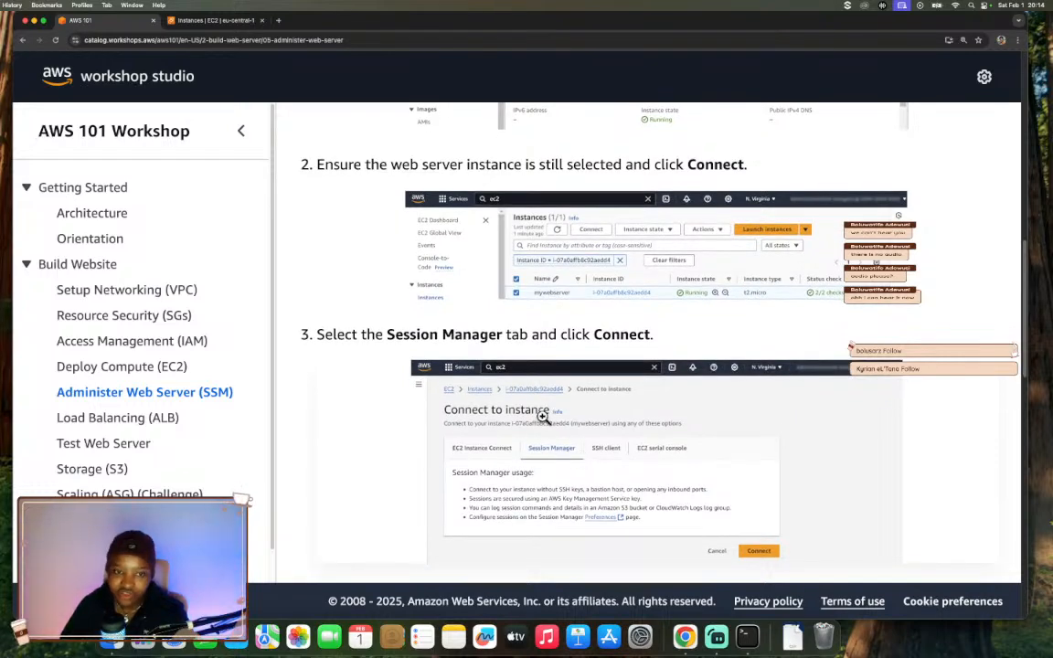
Open the connection page for the mywebserver instance in the EC2 console and choose the Session Manager method.
{"action": "left_click", "coordinate": [212, 21]}
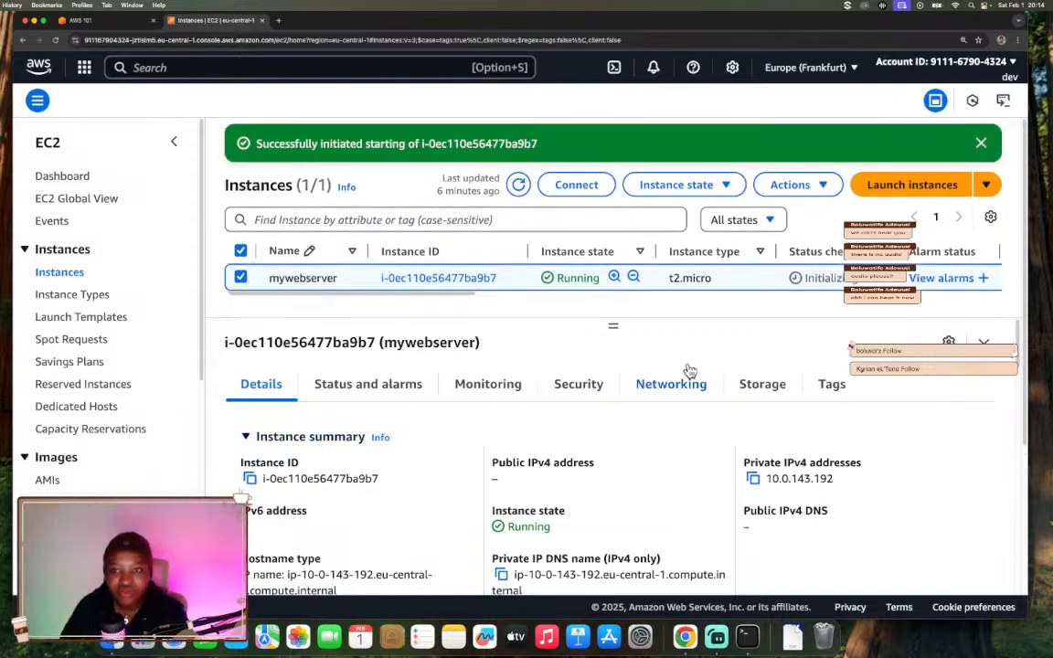
{"action": "left_click", "coordinate": [576, 187]}
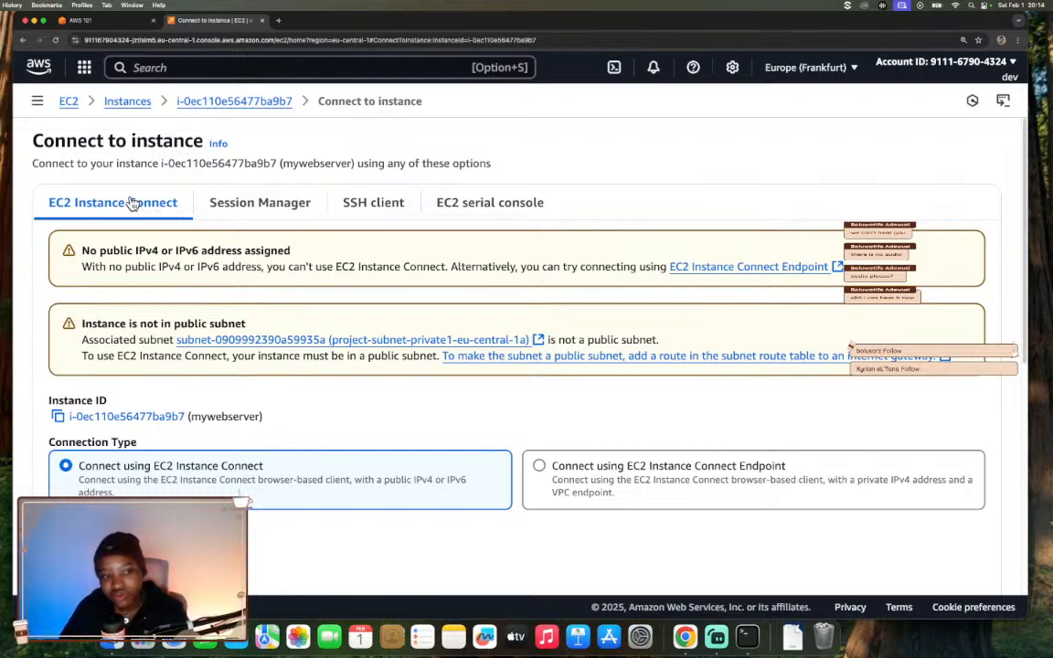
{"action": "left_click", "coordinate": [273, 209]}
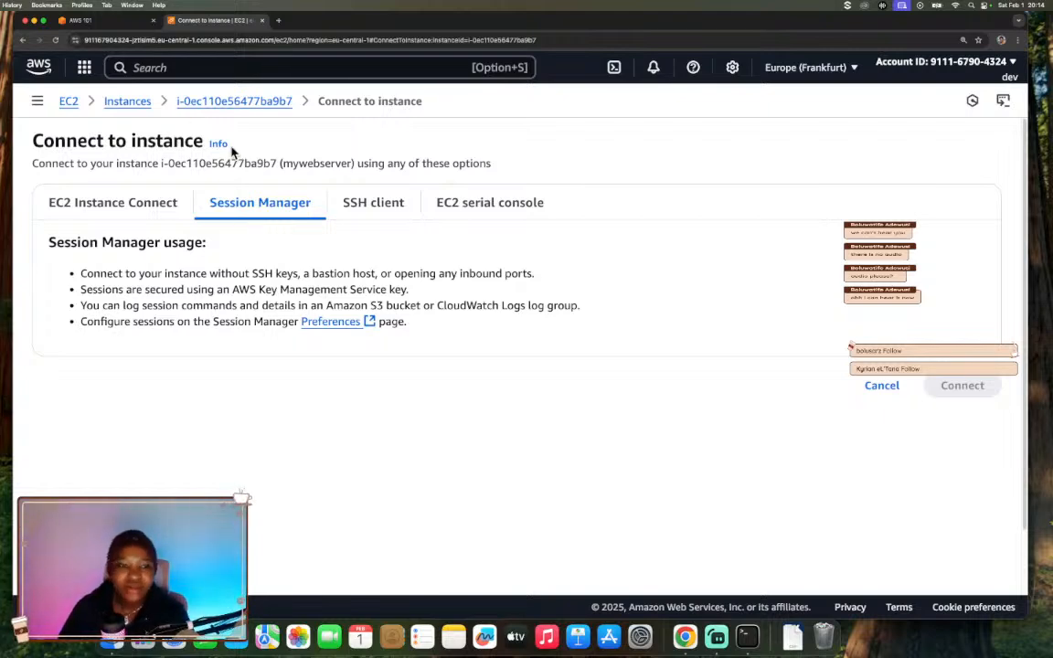
Recheck instruction 3 in the workshop guide and look ahead to the shell commands in instruction 4.
{"action": "left_click", "coordinate": [122, 22]}
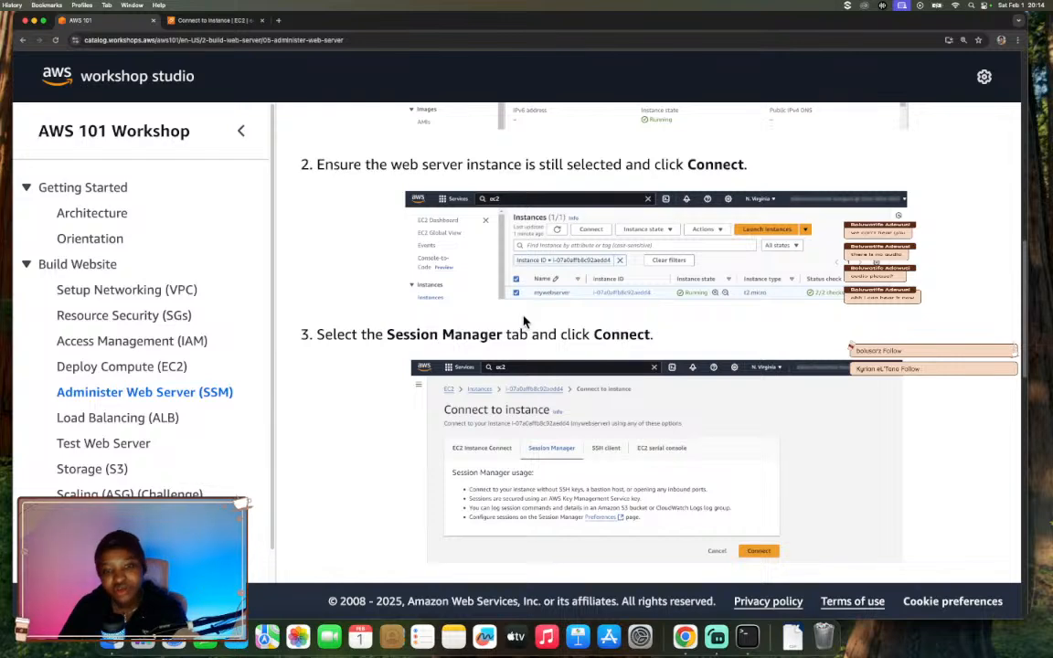
{"action": "scroll", "coordinate": [524, 320], "scroll_direction": "down", "scroll_amount": 3}
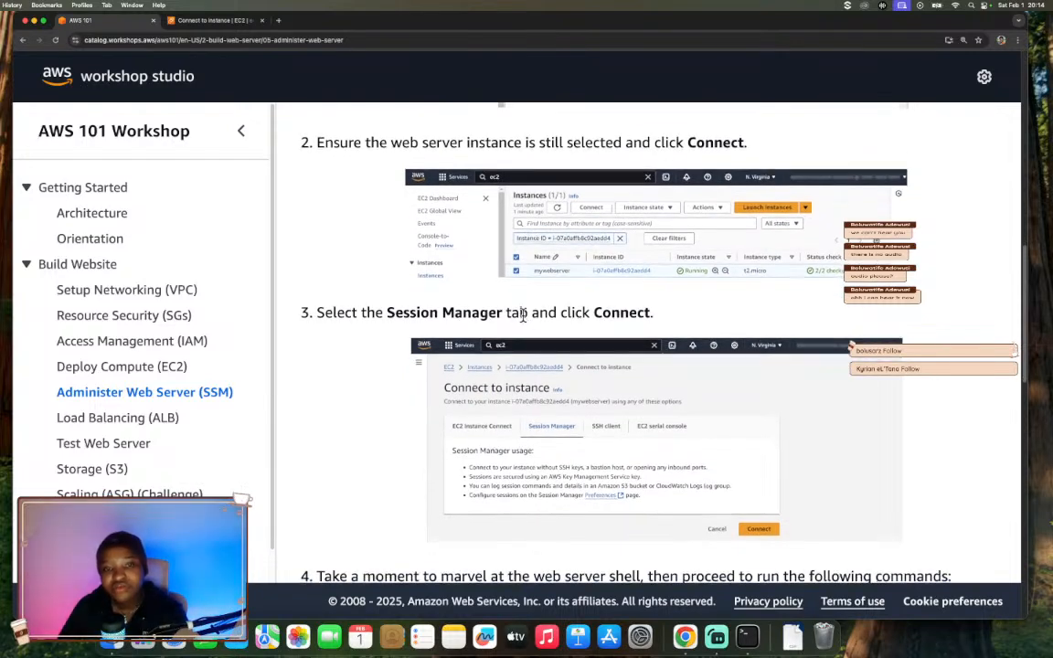
{"action": "scroll", "coordinate": [523, 316], "scroll_direction": "down", "scroll_amount": 1}
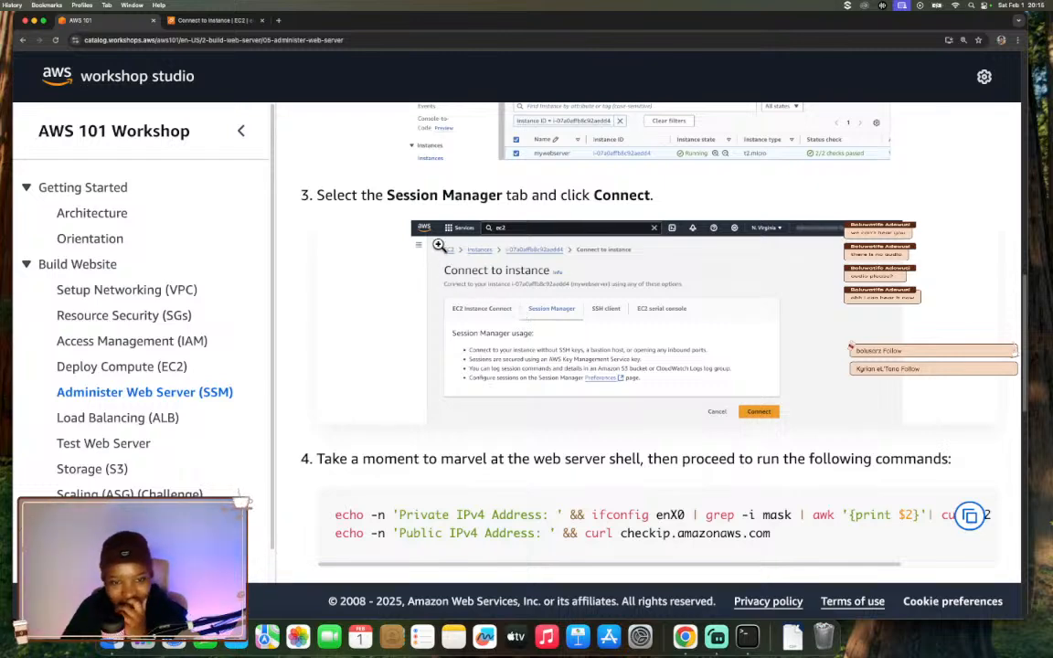
Go back to the EC2 instances list and reopen the connection page for mywebserver.
{"action": "left_click", "coordinate": [192, 21]}
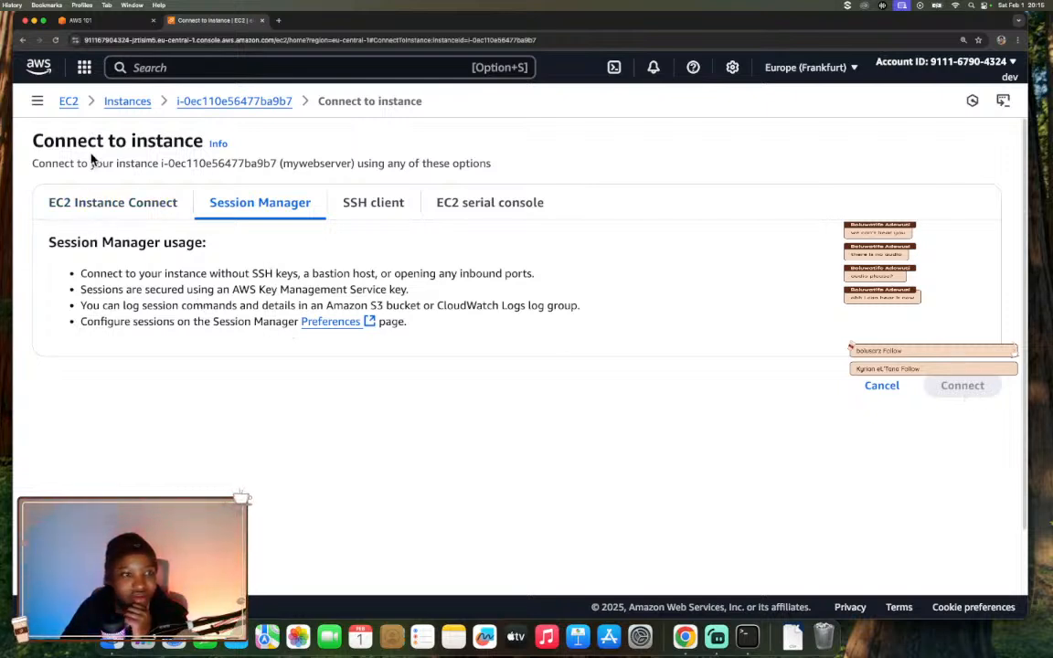
{"action": "left_click", "coordinate": [127, 102]}
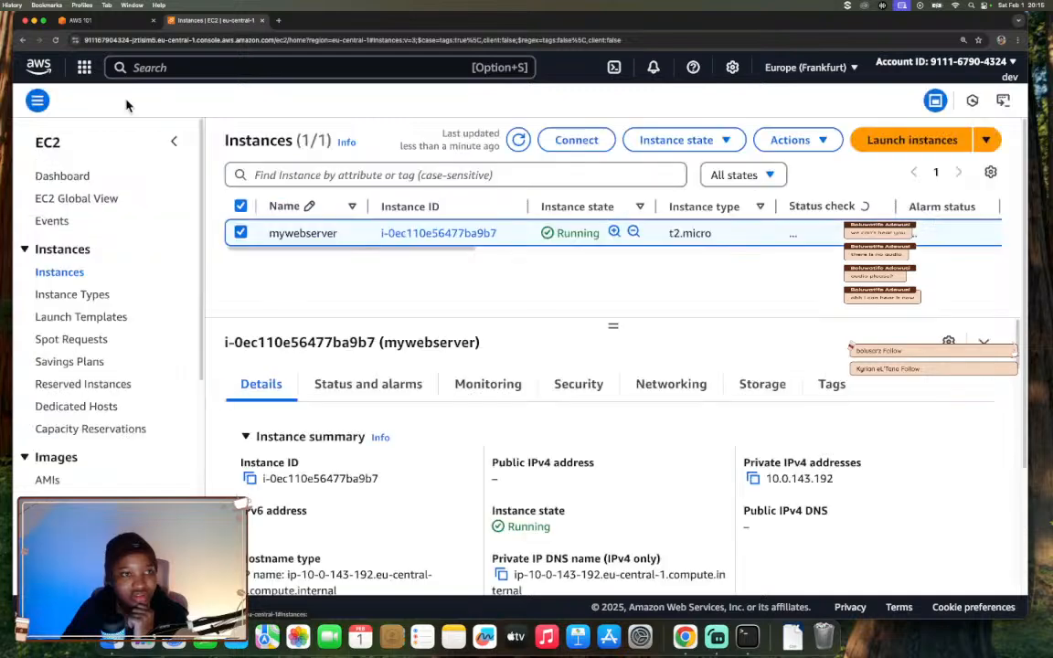
{"action": "left_click", "coordinate": [574, 141]}
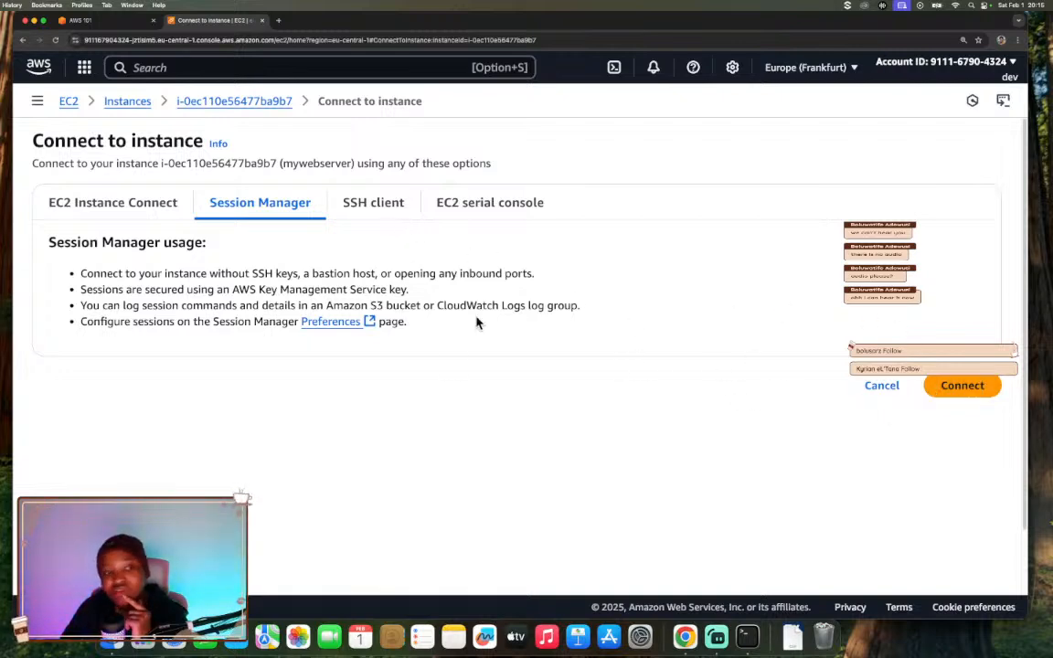
Look through the other connection methods for mywebserver, and start a shell session with Session Manager.
{"action": "left_click", "coordinate": [92, 200]}
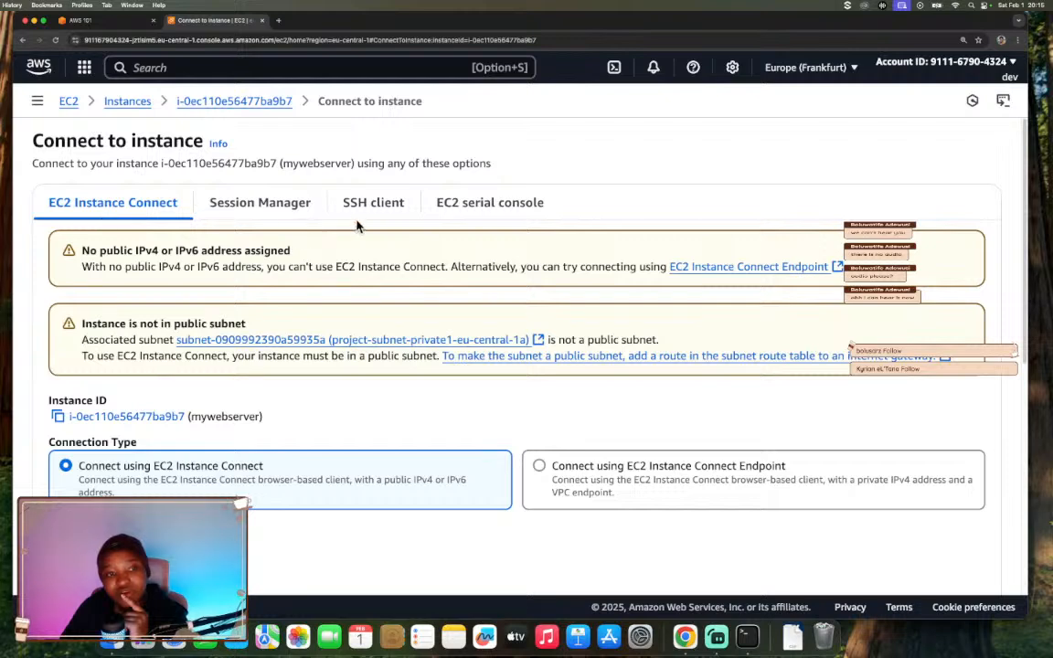
{"action": "left_click", "coordinate": [331, 196]}
{"action": "left_click", "coordinate": [462, 212]}
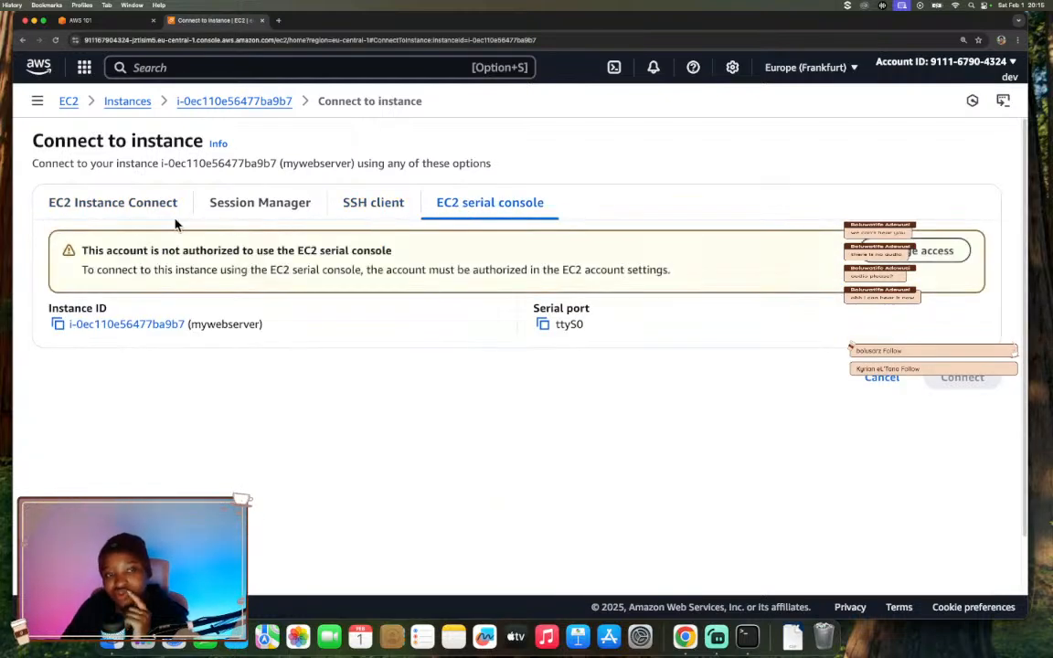
{"action": "left_click", "coordinate": [264, 207]}
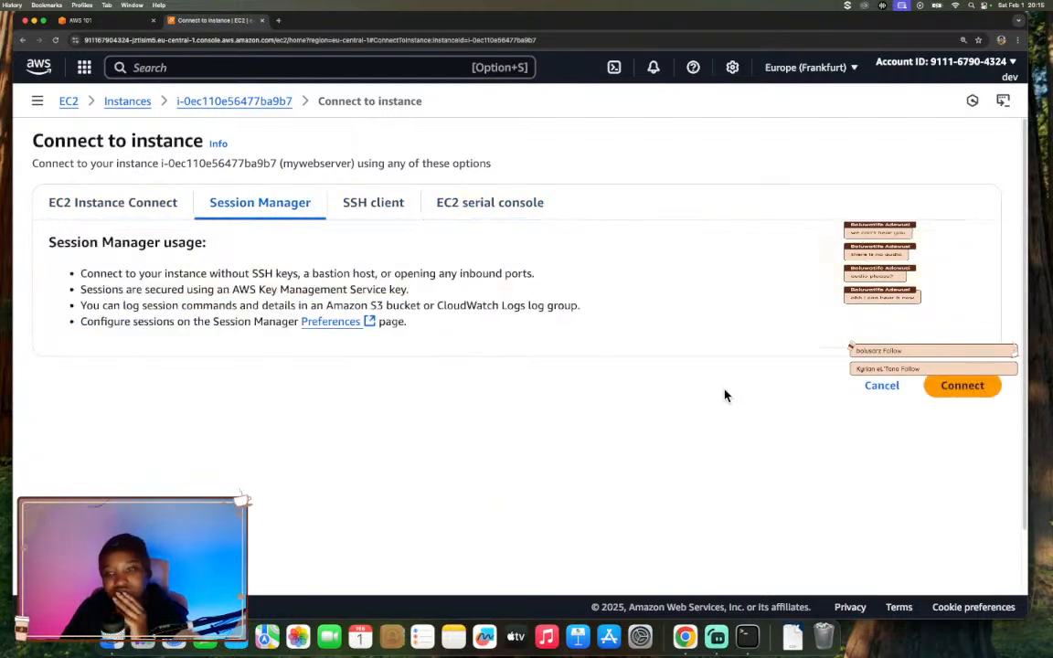
{"action": "left_click", "coordinate": [960, 385]}
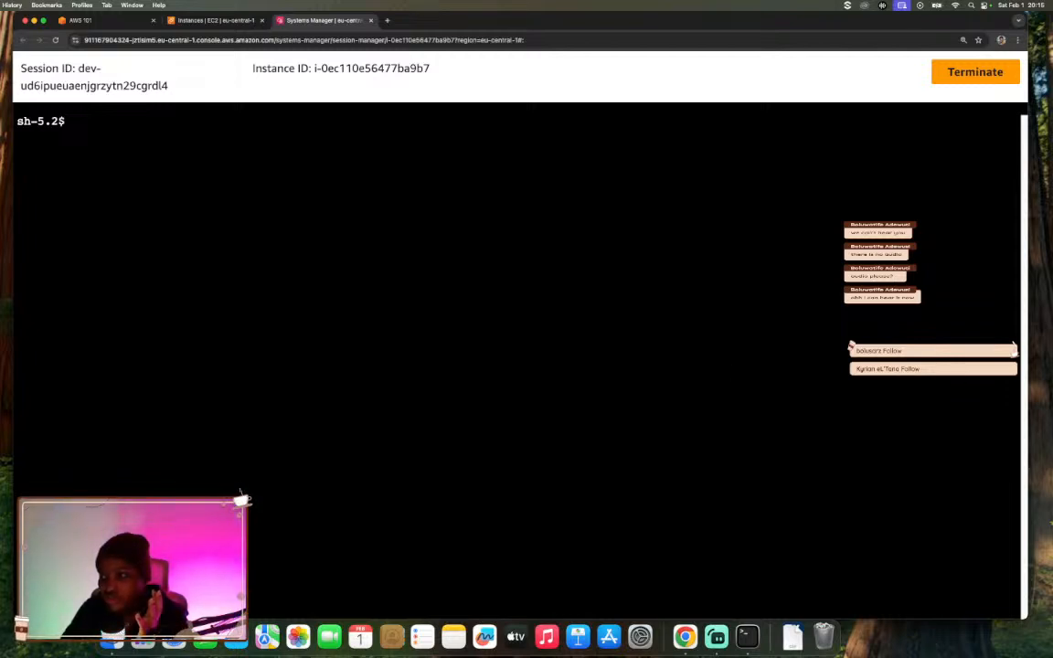
Copy the private and public IPv4 address commands from instruction 4 of the workshop guide.
{"action": "left_click", "coordinate": [105, 25]}
{"action": "scroll", "coordinate": [503, 302], "scroll_direction": "down", "scroll_amount": 3}
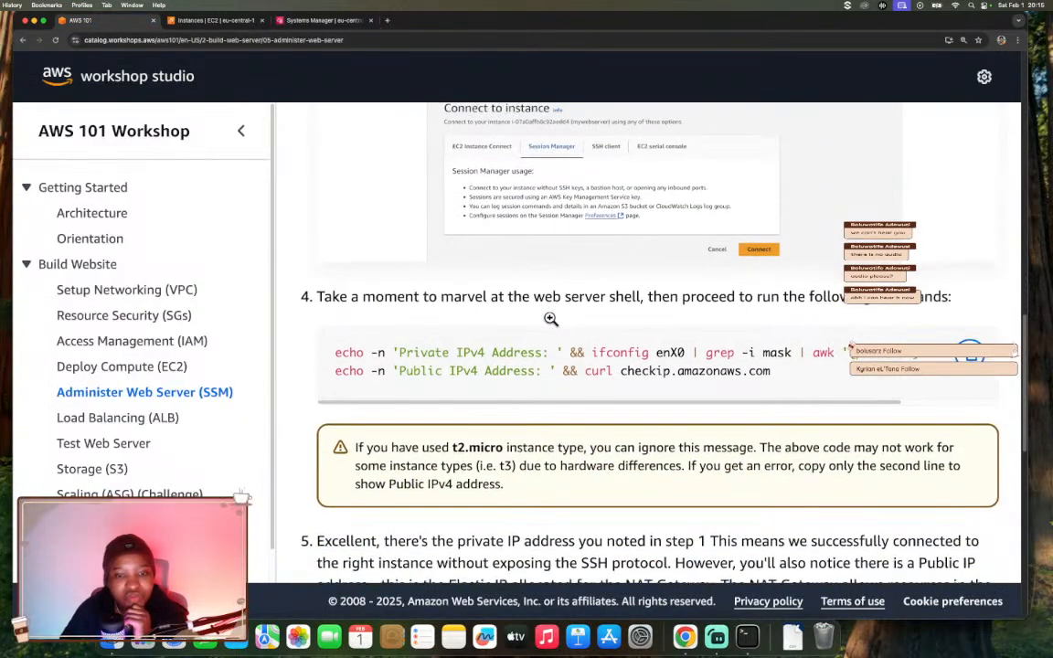
{"action": "scroll", "coordinate": [551, 322], "scroll_direction": "down", "scroll_amount": 1}
{"action": "scroll", "coordinate": [551, 324], "scroll_direction": "down", "scroll_amount": 1}
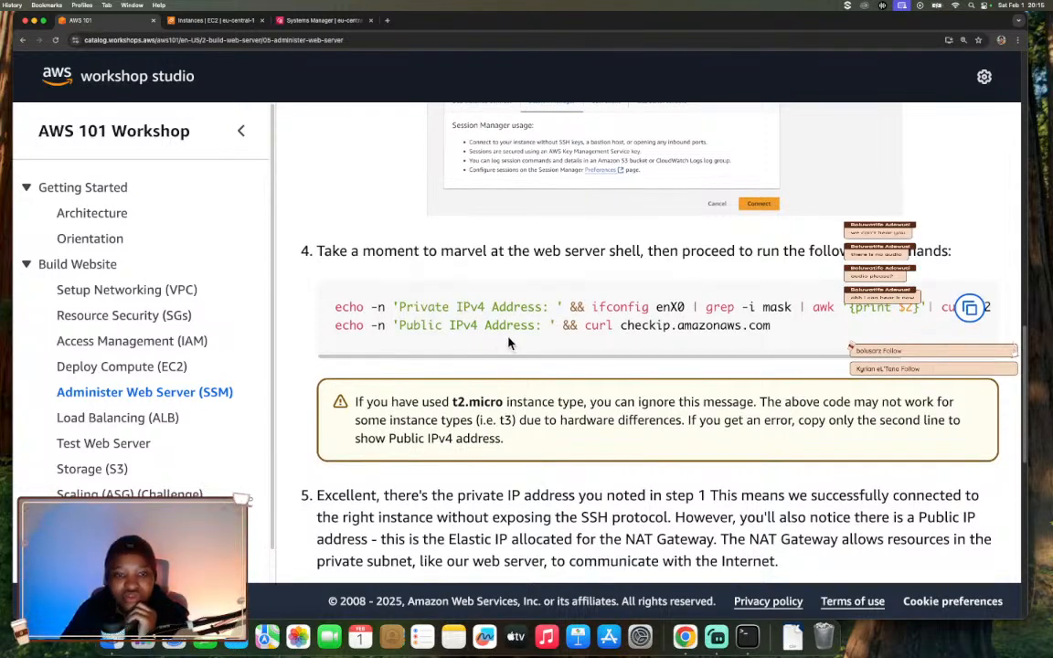
{"action": "scroll", "coordinate": [509, 343], "scroll_direction": "down", "scroll_amount": 3}
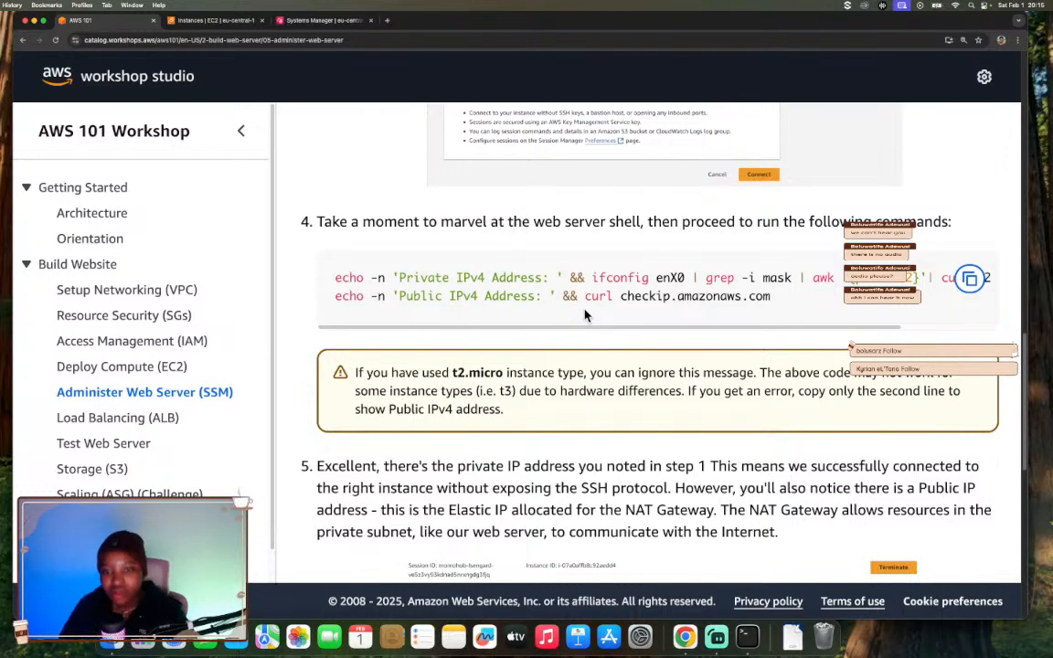
{"action": "left_click", "coordinate": [969, 280]}
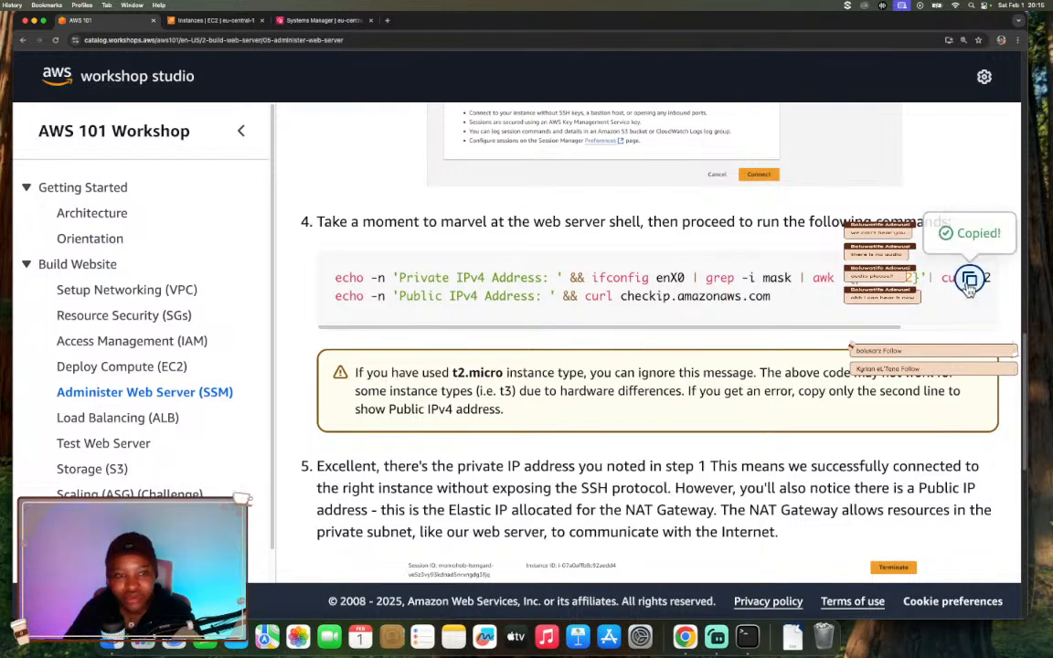
Run the copied private and public IPv4 address commands in the Session Manager shell of mywebserver.
{"action": "left_click", "coordinate": [233, 27]}
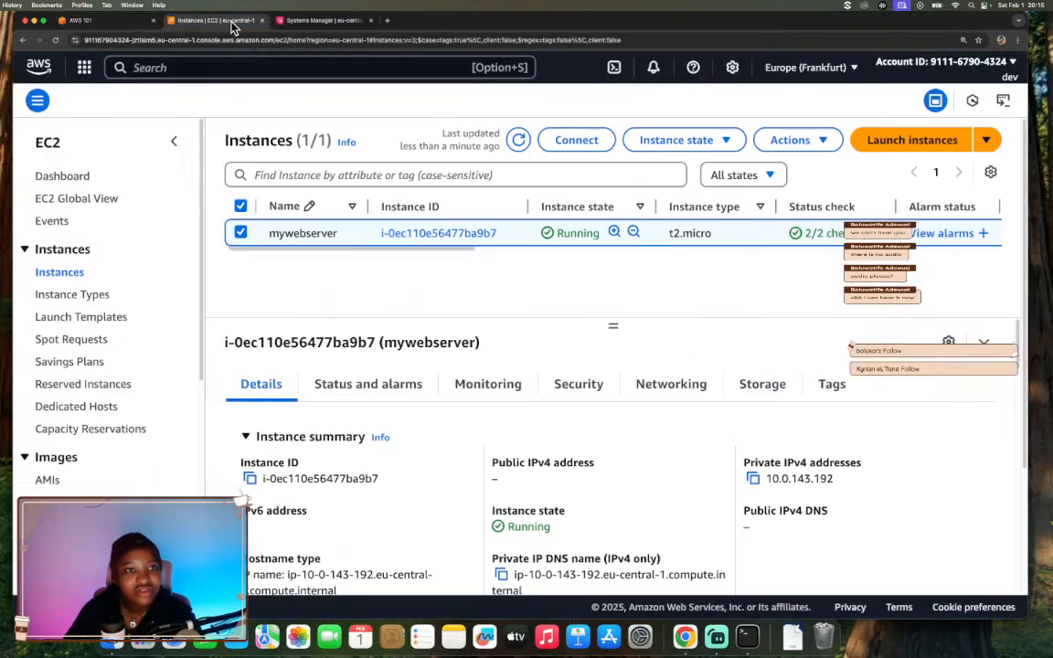
{"action": "left_click", "coordinate": [281, 26]}
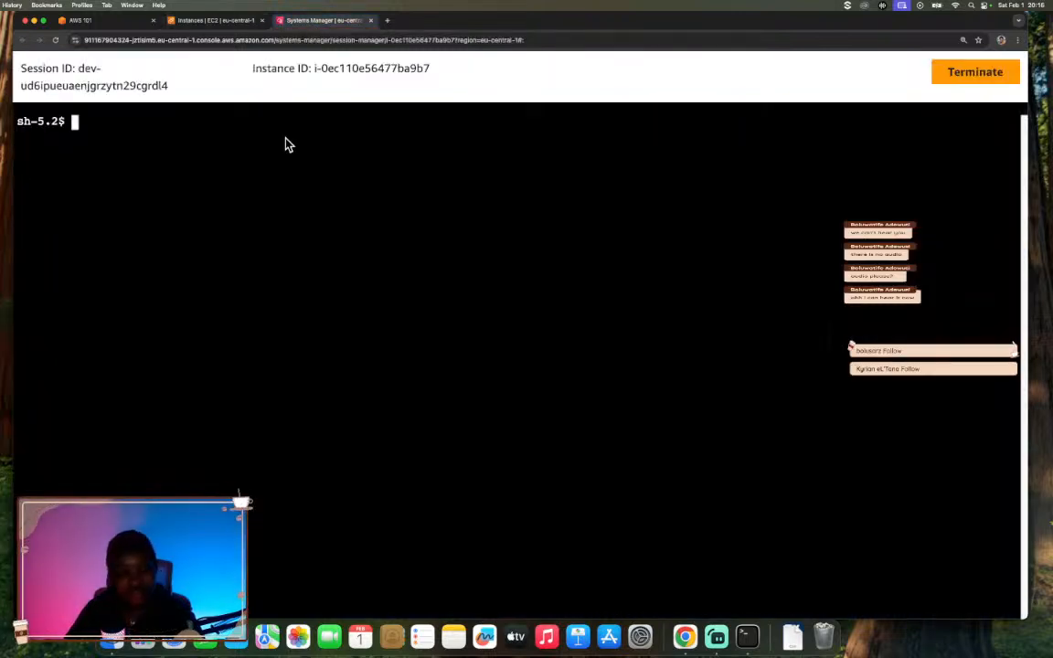
{"action": "key", "text": "super+v"}
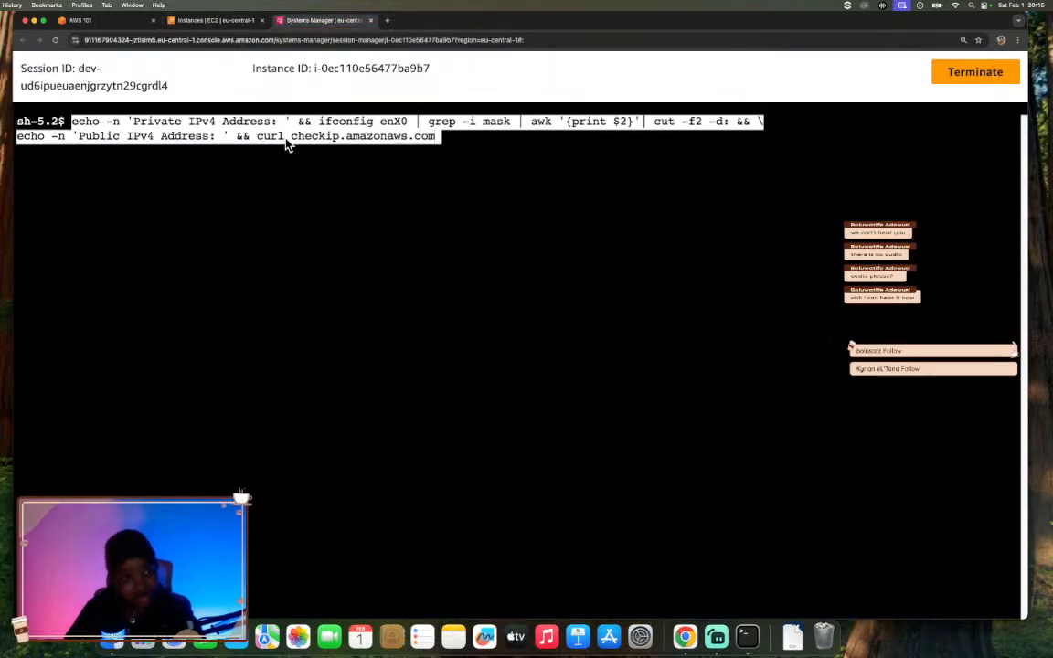
{"action": "key", "text": "Return"}
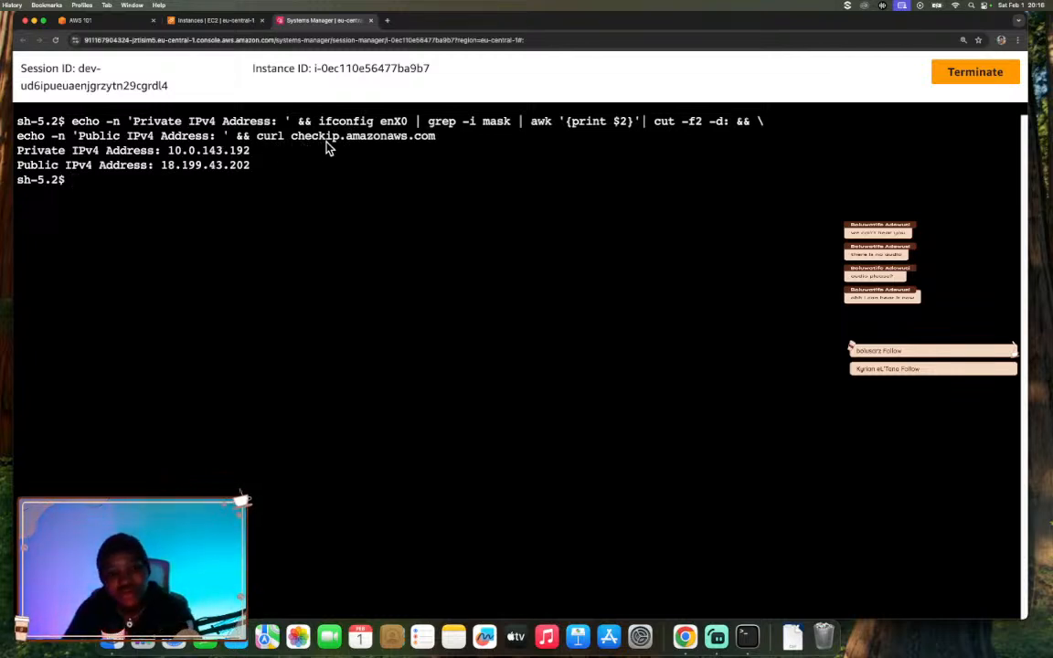
{"action": "left_click_drag", "start_coordinate": [290, 137], "coordinate": [312, 139]}
{"action": "left_click", "coordinate": [416, 145]}
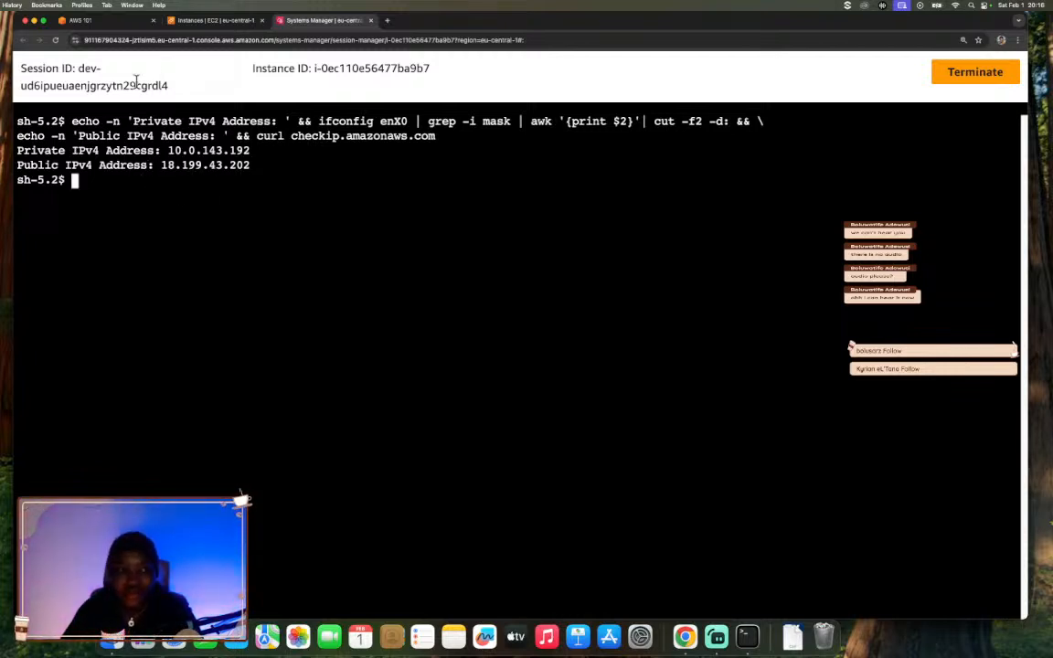
Read instruction 5 in the workshop guide and compare its example output with the shell session.
{"action": "left_click", "coordinate": [216, 20]}
{"action": "left_click", "coordinate": [133, 22]}
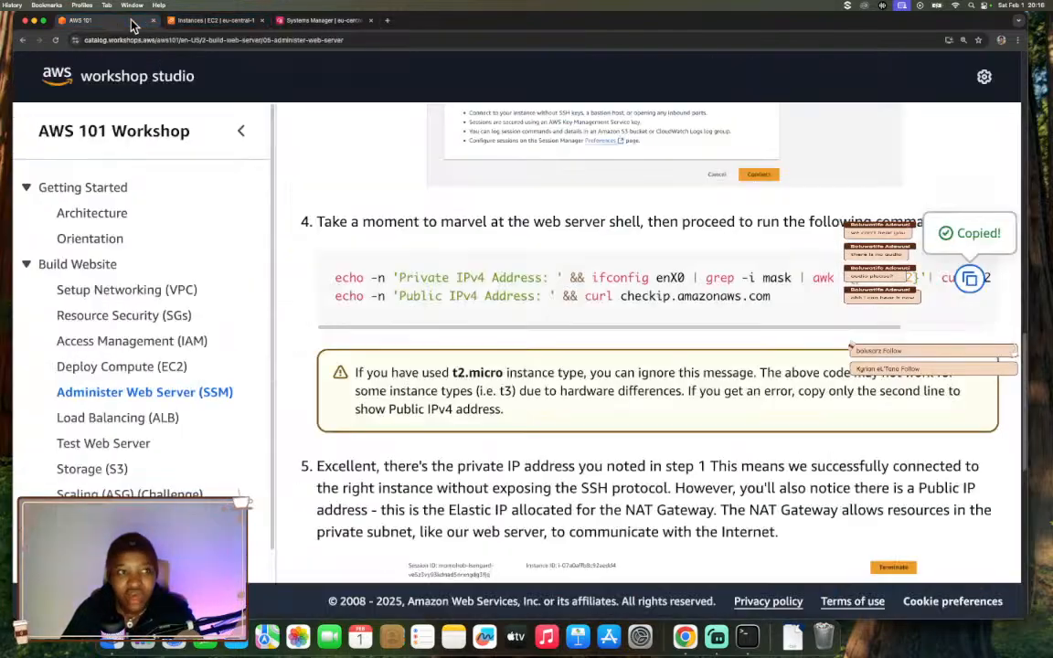
{"action": "scroll", "coordinate": [640, 289], "scroll_direction": "down", "scroll_amount": 5}
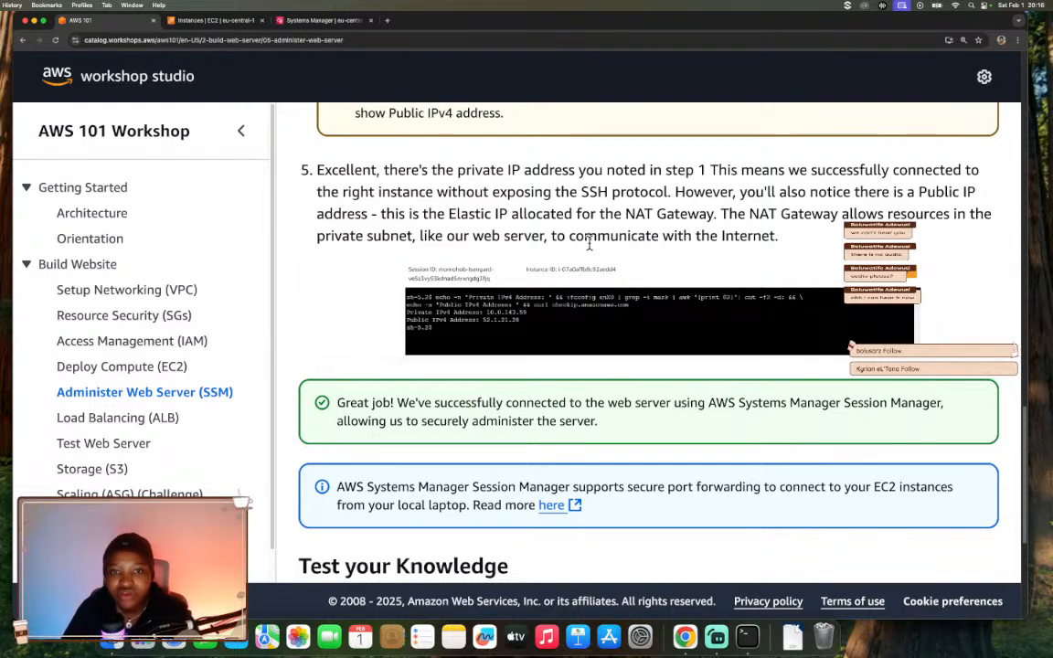
{"action": "scroll", "coordinate": [589, 242], "scroll_direction": "down", "scroll_amount": 1}
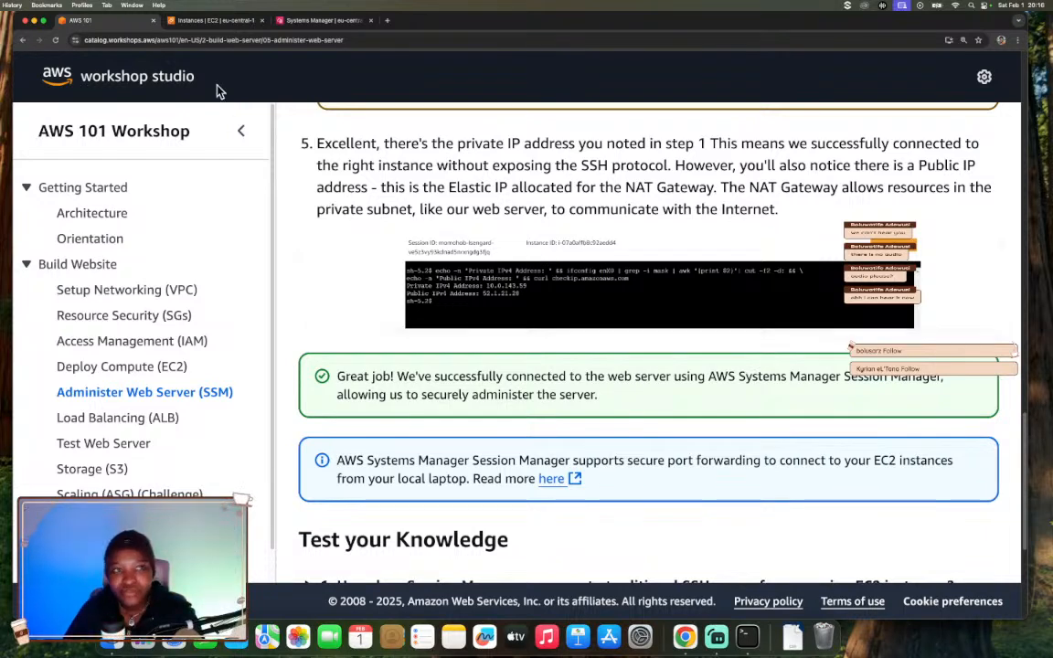
{"action": "left_click", "coordinate": [235, 27]}
{"action": "left_click", "coordinate": [317, 26]}
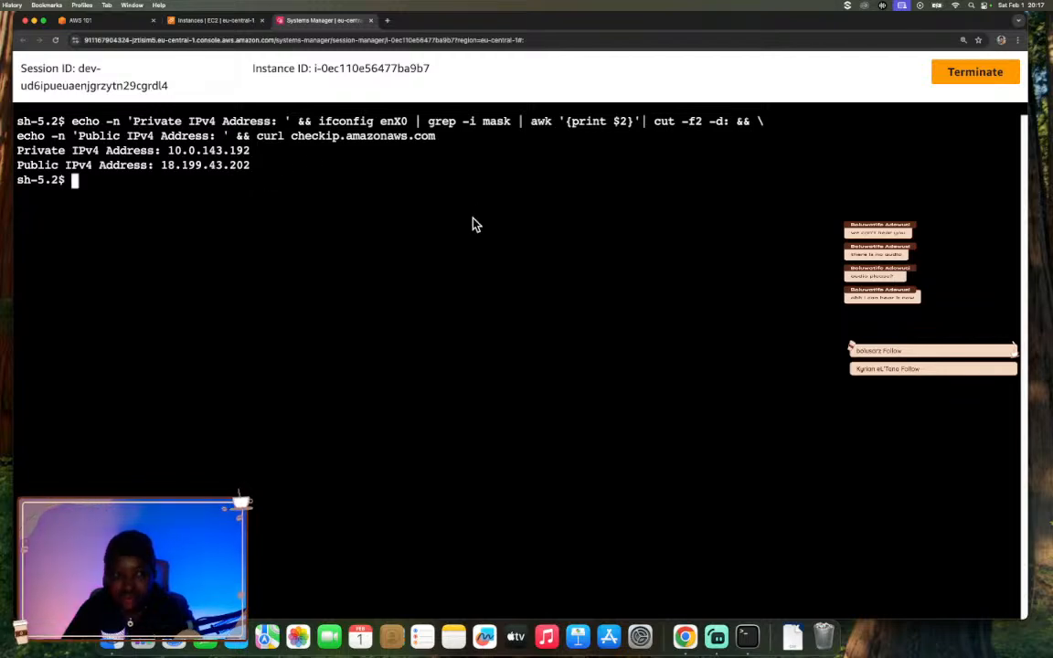
Return to the workshop guide and advance from Administer Web Server (SSM) to the Load Balancing (ALB) section.
{"action": "left_click", "coordinate": [183, 25]}
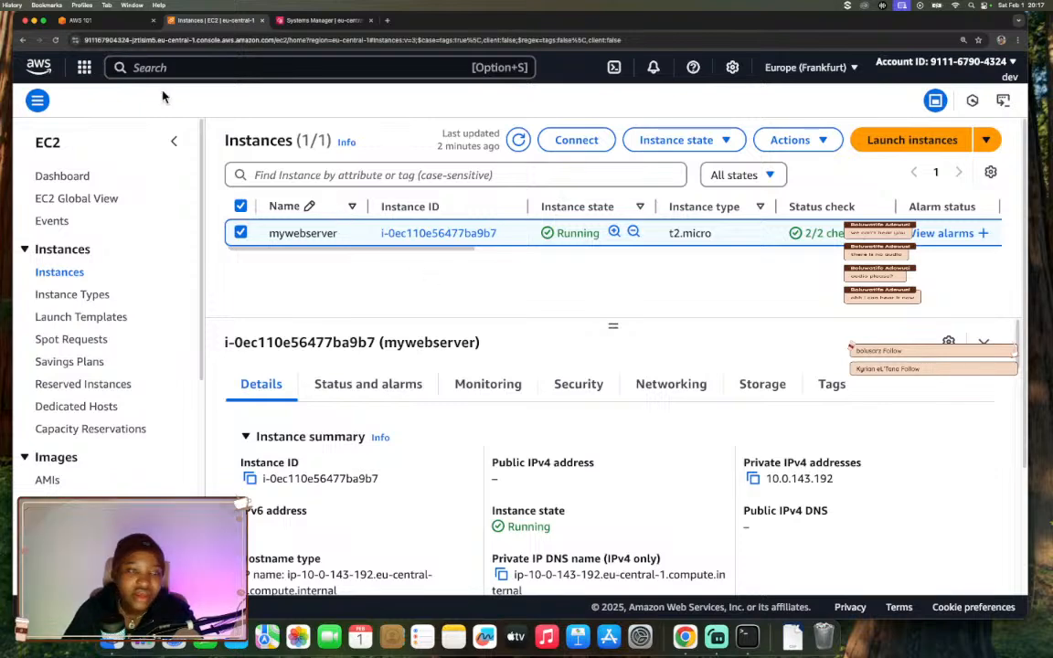
{"action": "left_click", "coordinate": [106, 21]}
{"action": "scroll", "coordinate": [580, 376], "scroll_direction": "down", "scroll_amount": 5}
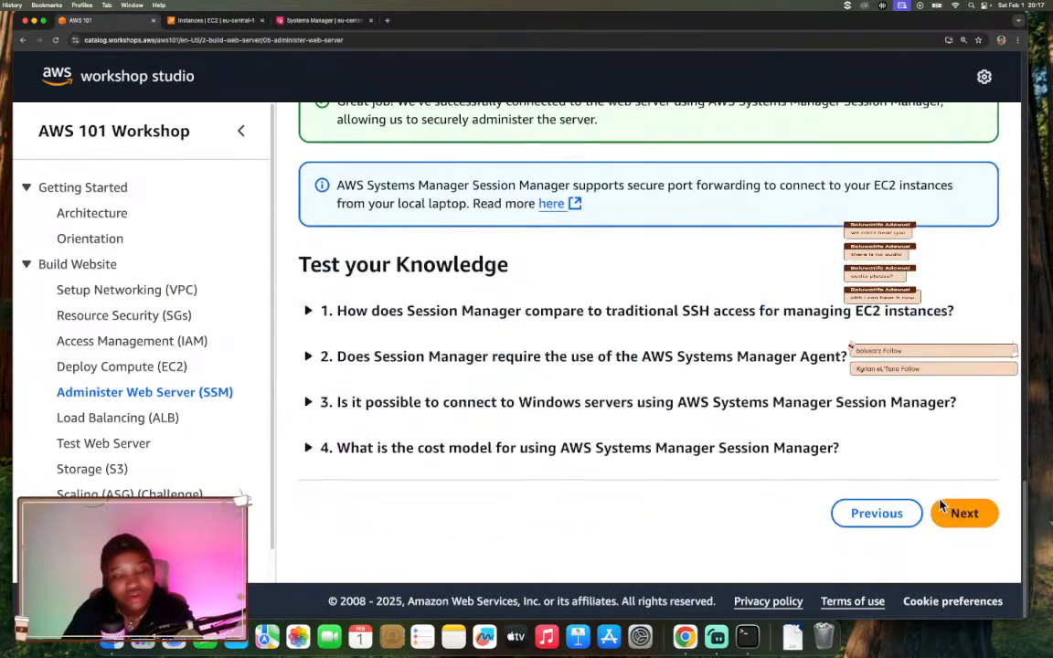
{"action": "left_click", "coordinate": [960, 513]}
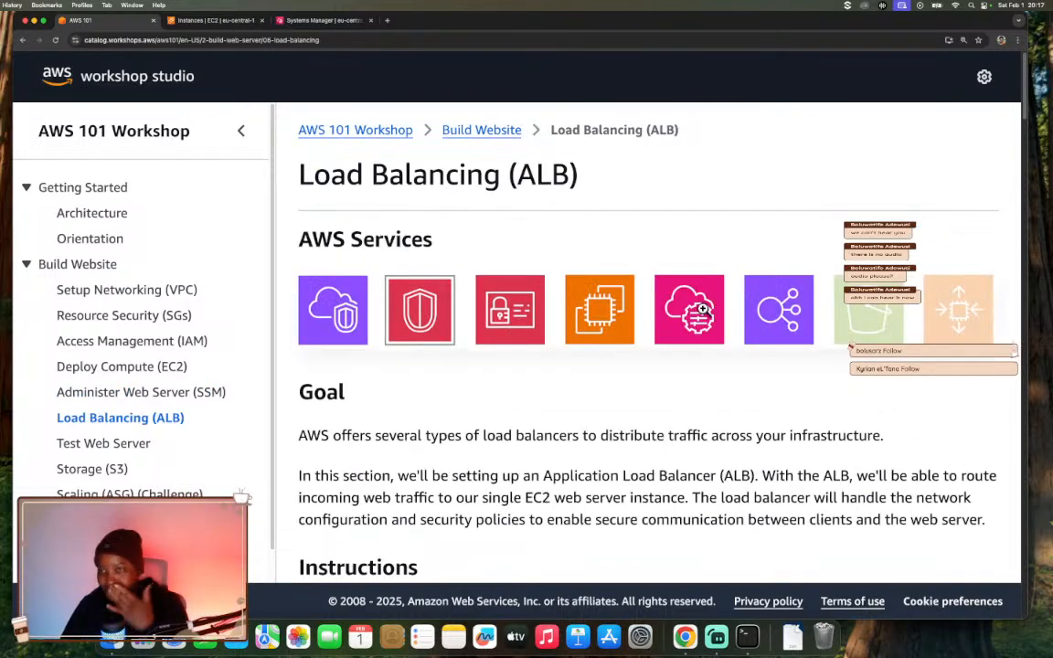
Read the Load Balancing (ALB) goal and instructions 1 and 2 on starting a load balancer from EC2.
{"action": "scroll", "coordinate": [724, 394], "scroll_direction": "down", "scroll_amount": 1}
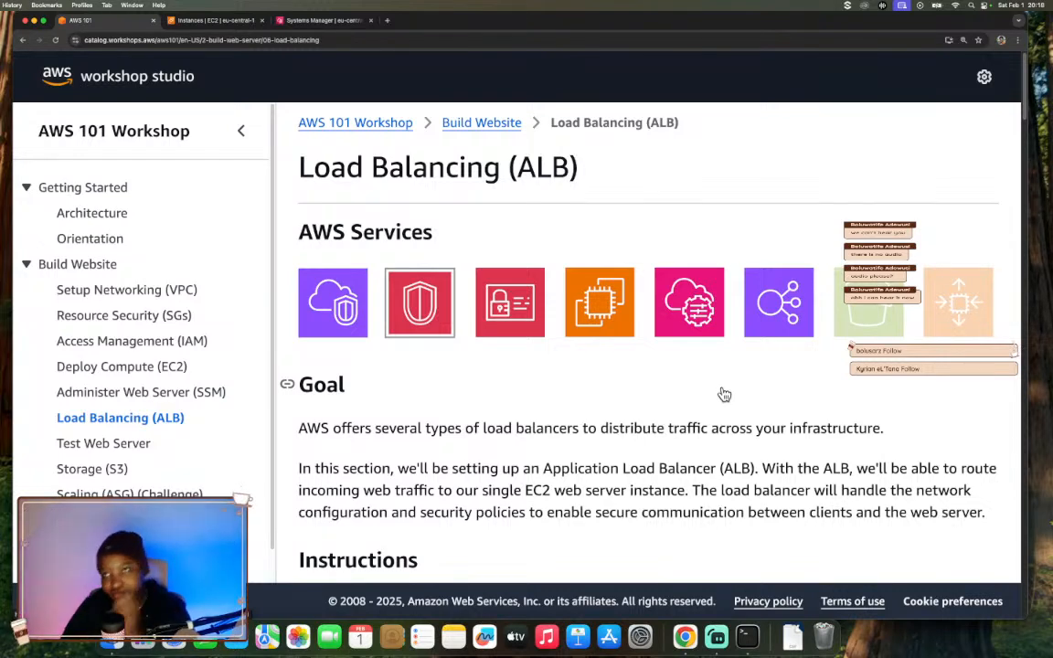
{"action": "scroll", "coordinate": [687, 392], "scroll_direction": "down", "scroll_amount": 1}
{"action": "scroll", "coordinate": [686, 391], "scroll_direction": "down", "scroll_amount": 1}
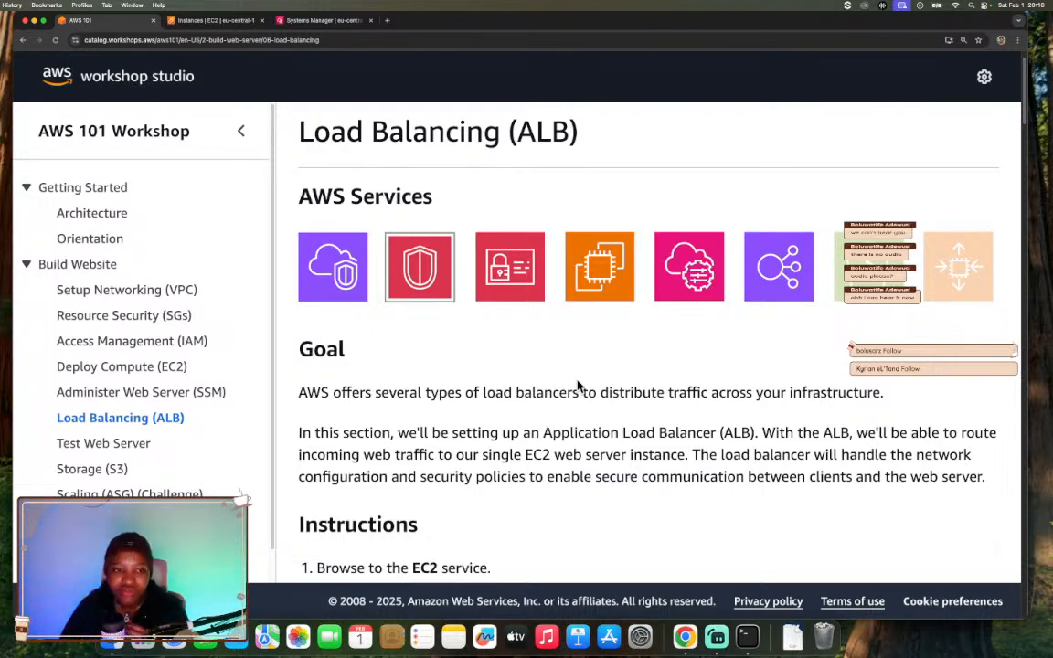
{"action": "scroll", "coordinate": [577, 385], "scroll_direction": "down", "scroll_amount": 3}
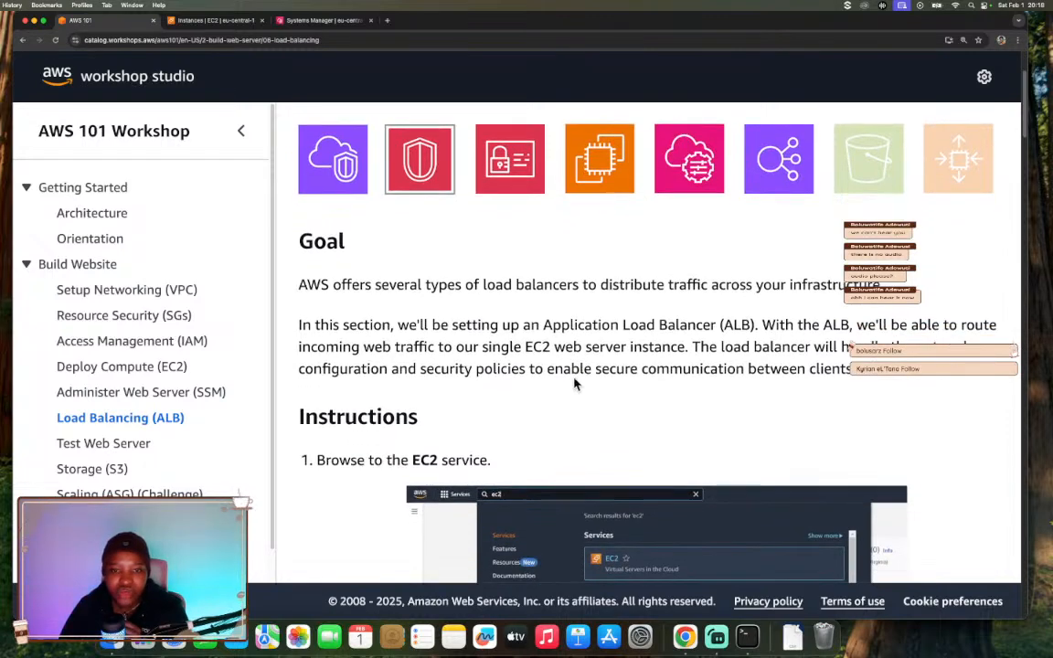
{"action": "left_click_drag", "start_coordinate": [543, 325], "coordinate": [715, 322]}
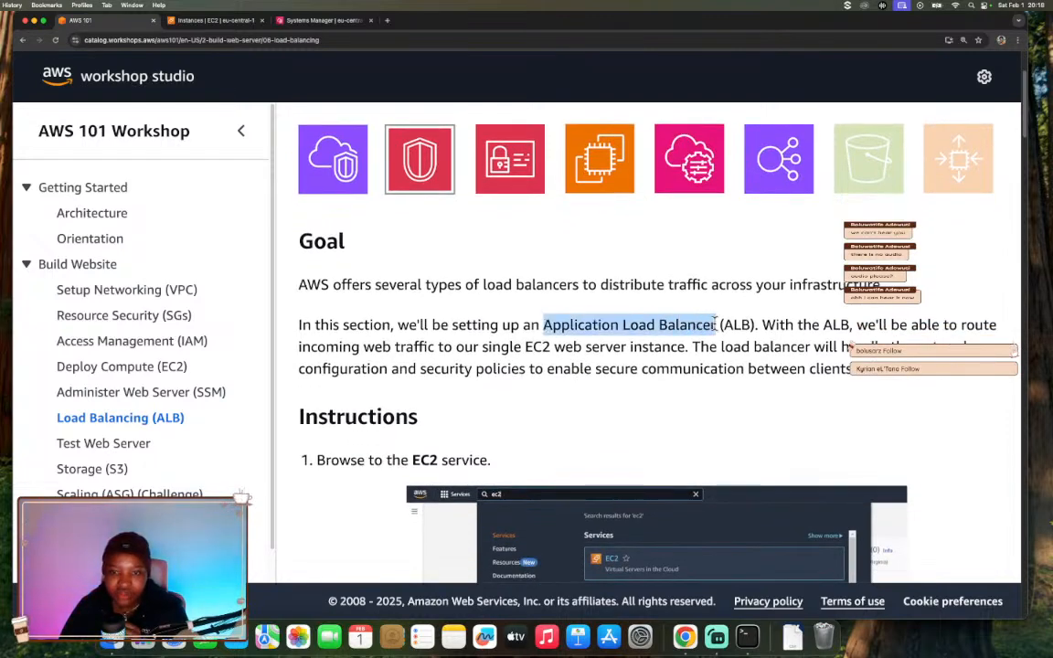
{"action": "scroll", "coordinate": [578, 345], "scroll_direction": "down", "scroll_amount": 5}
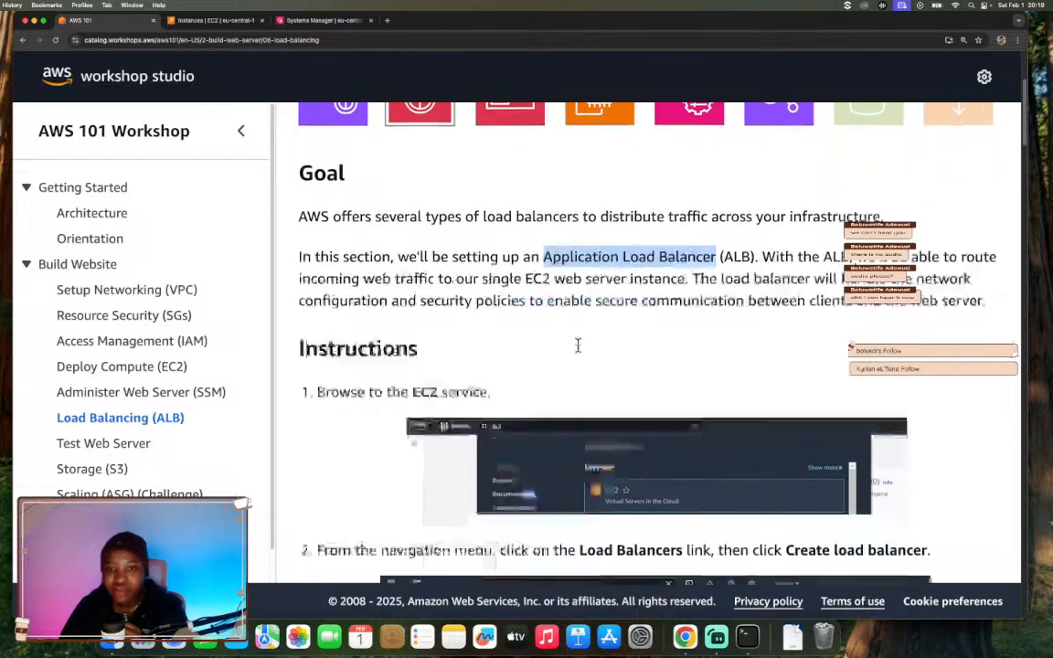
{"action": "scroll", "coordinate": [579, 346], "scroll_direction": "up", "scroll_amount": 2}
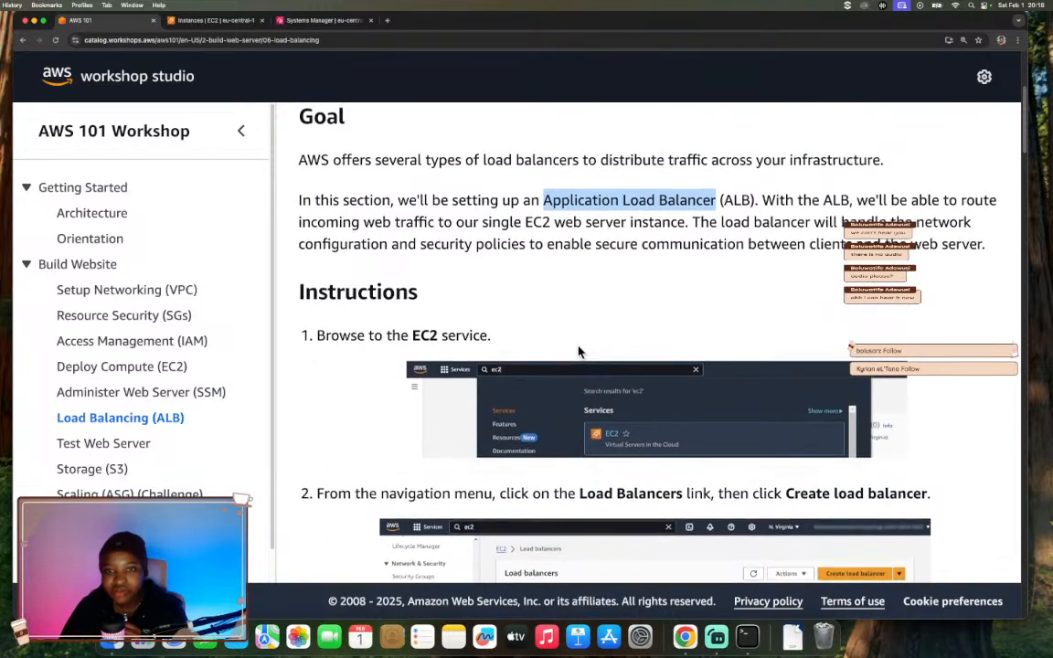
{"action": "scroll", "coordinate": [578, 351], "scroll_direction": "down", "scroll_amount": 1}
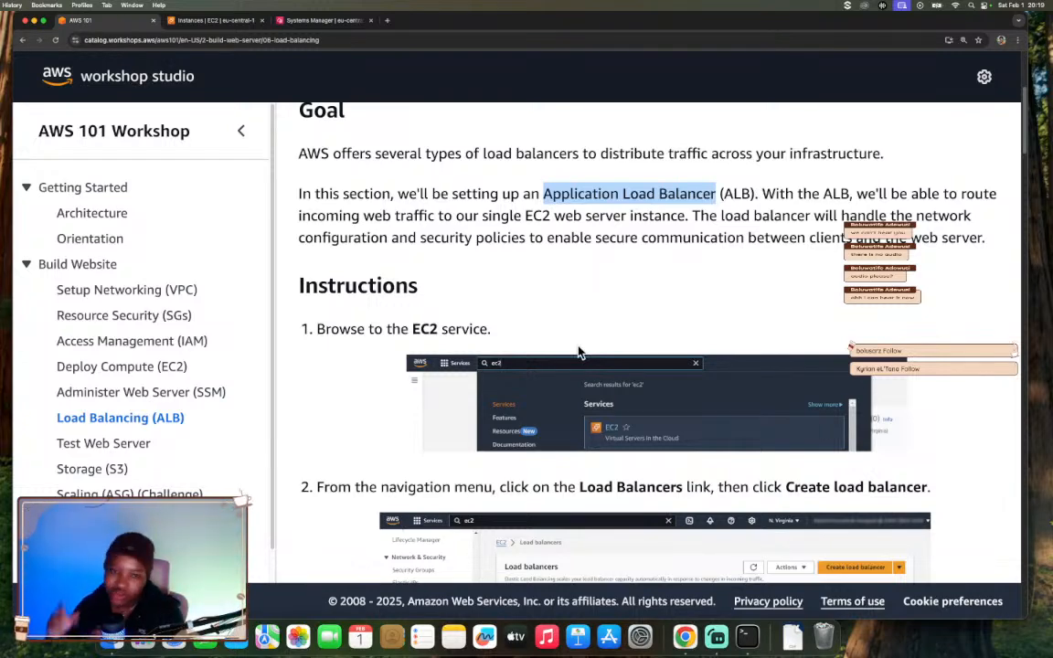
{"action": "scroll", "coordinate": [578, 353], "scroll_direction": "down", "scroll_amount": 3}
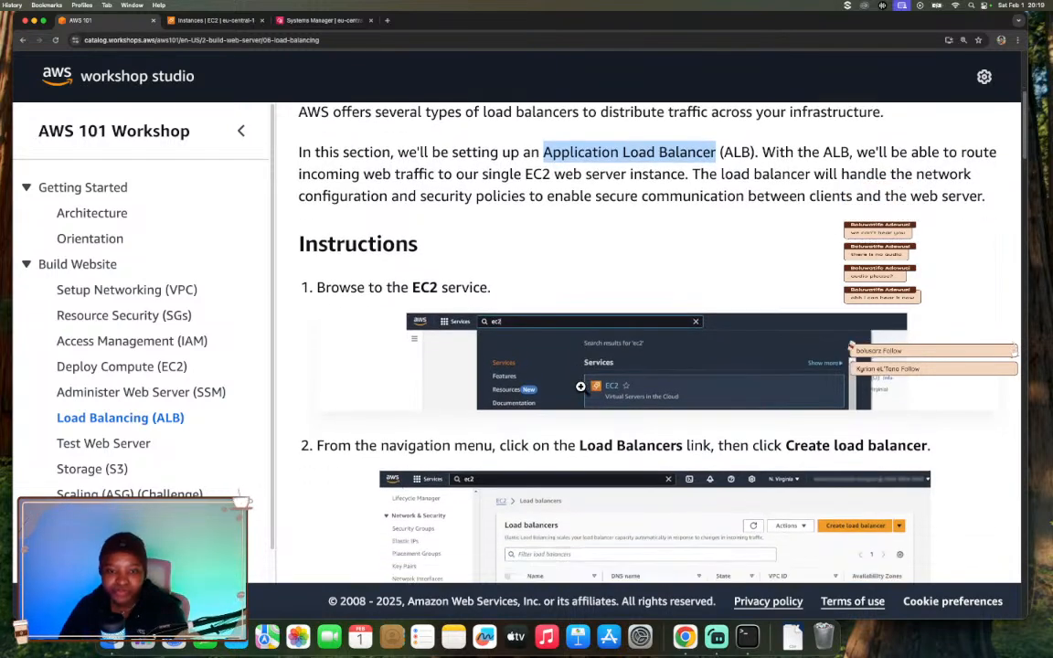
{"action": "scroll", "coordinate": [583, 393], "scroll_direction": "down", "scroll_amount": 1}
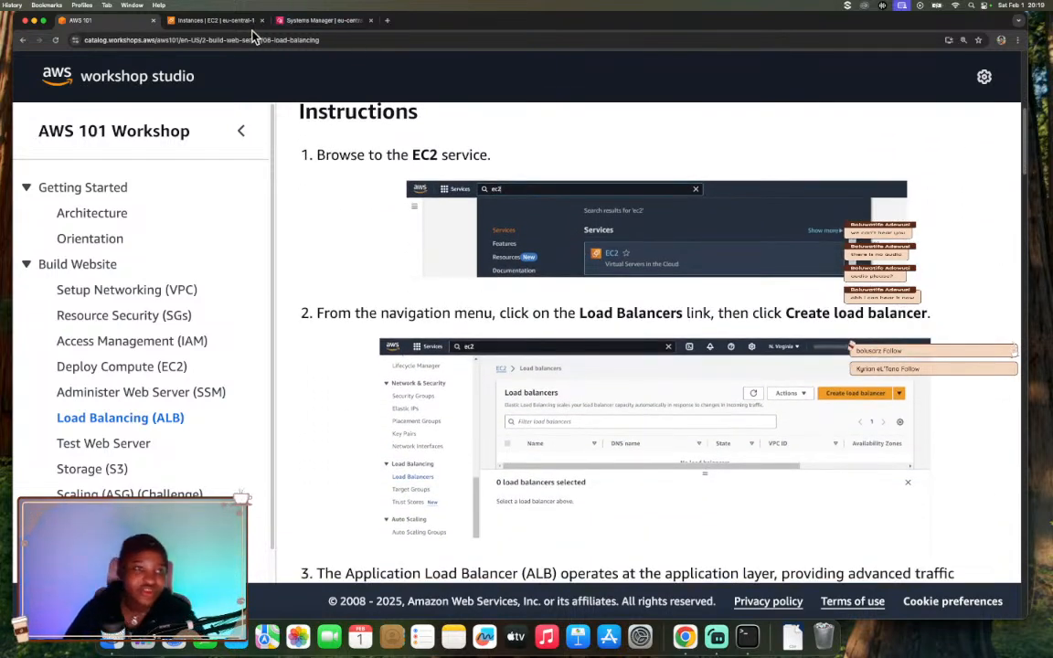
Open the Load Balancers page from the EC2 service in the AWS console.
{"action": "left_click", "coordinate": [219, 20]}
{"action": "left_click", "coordinate": [55, 144]}
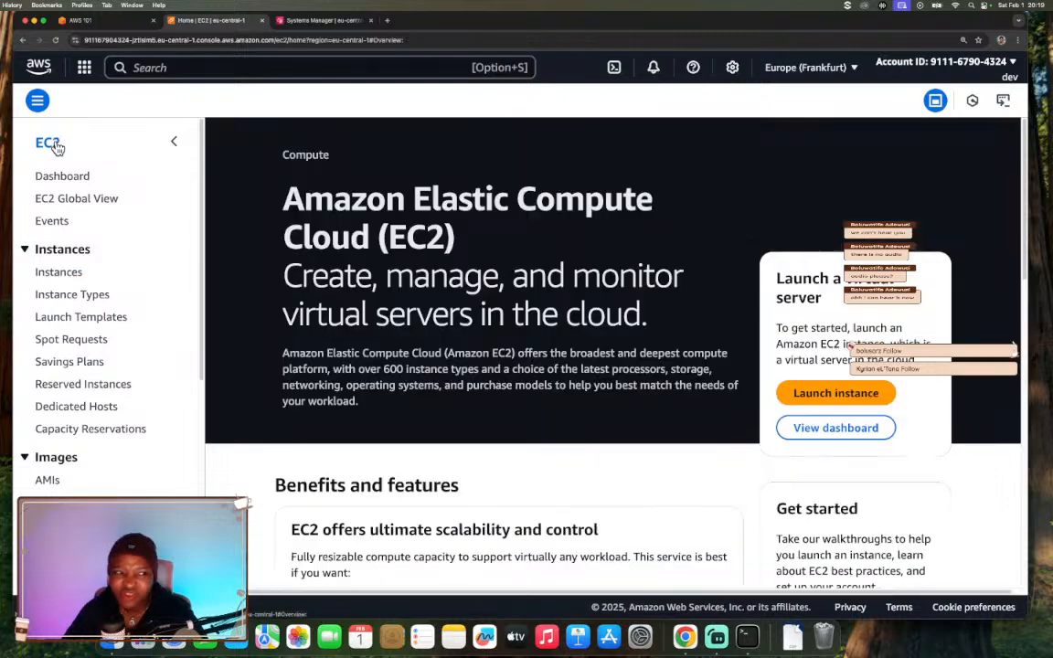
{"action": "scroll", "coordinate": [106, 247], "scroll_direction": "down", "scroll_amount": 4}
{"action": "scroll", "coordinate": [108, 247], "scroll_direction": "down", "scroll_amount": 5}
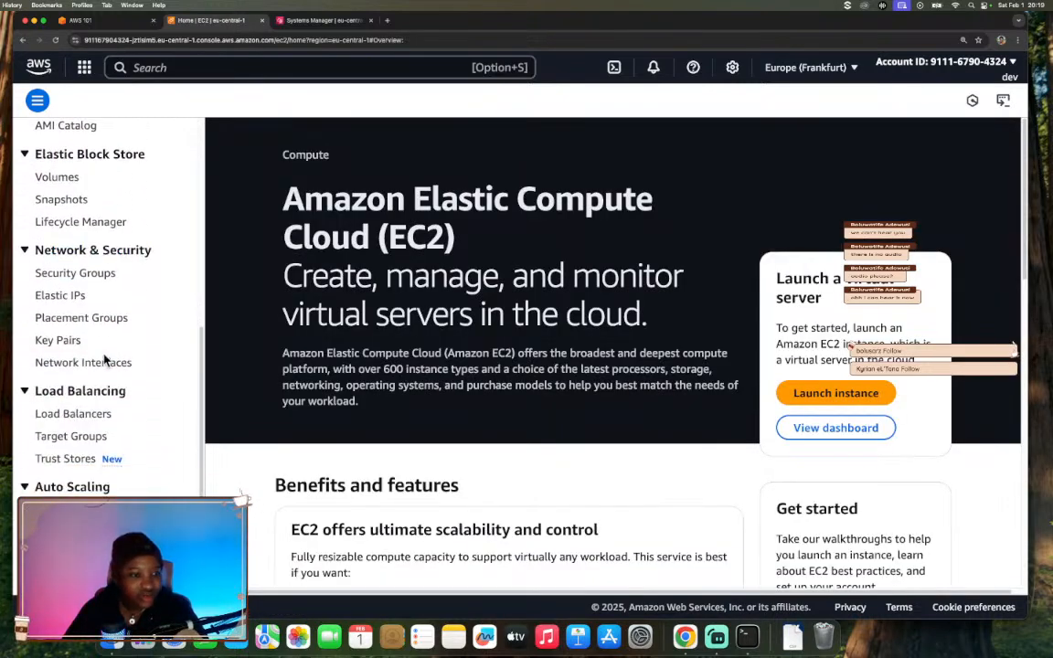
{"action": "left_click", "coordinate": [81, 414]}
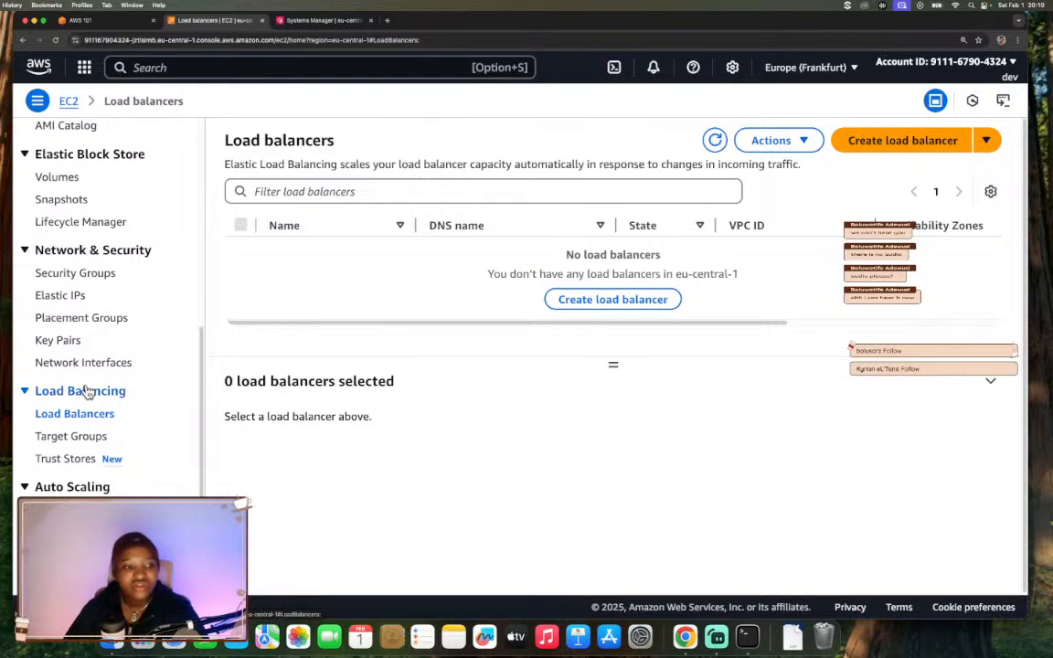
Read instruction 3 in the workshop guide about Application Load Balancers versus Network Load Balancers.
{"action": "left_click", "coordinate": [106, 21]}
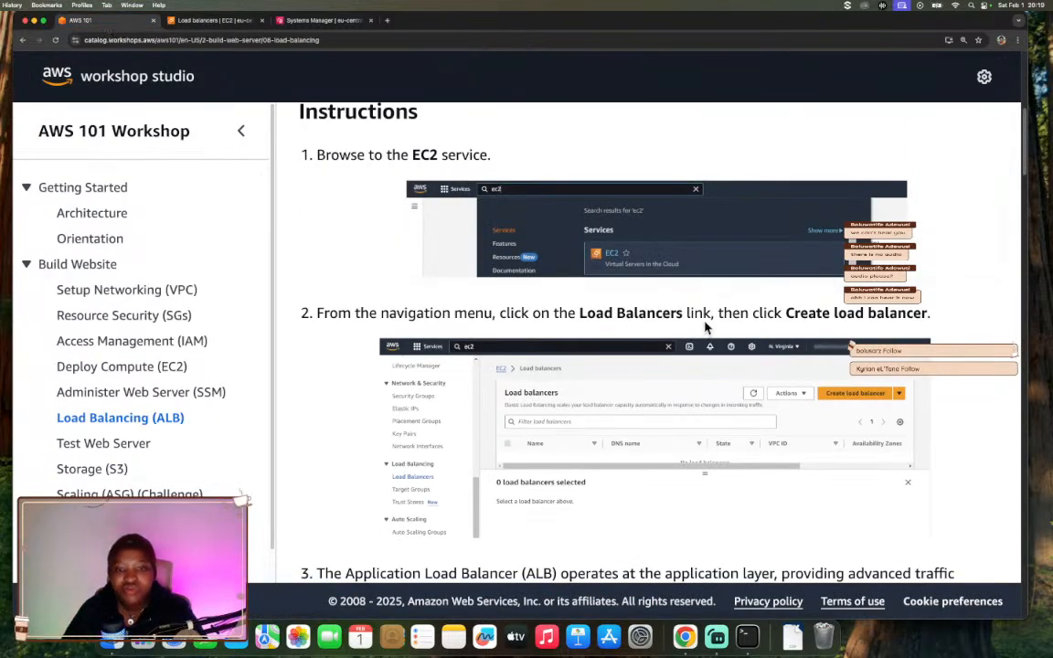
{"action": "scroll", "coordinate": [526, 315], "scroll_direction": "down", "scroll_amount": 3}
{"action": "scroll", "coordinate": [527, 316], "scroll_direction": "down", "scroll_amount": 6}
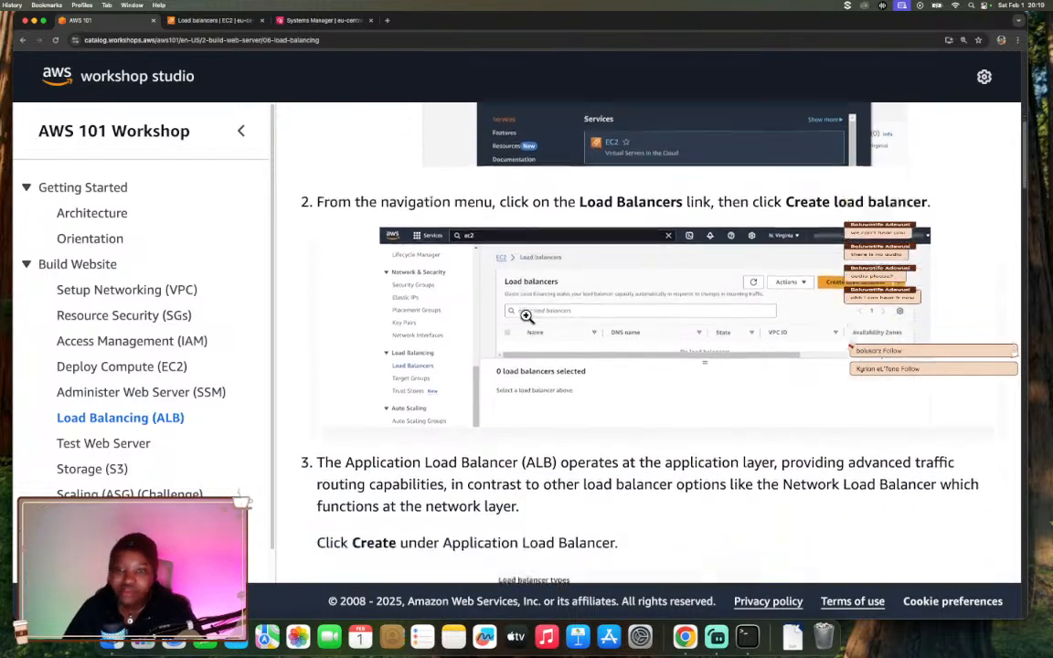
{"action": "scroll", "coordinate": [526, 316], "scroll_direction": "down", "scroll_amount": 4}
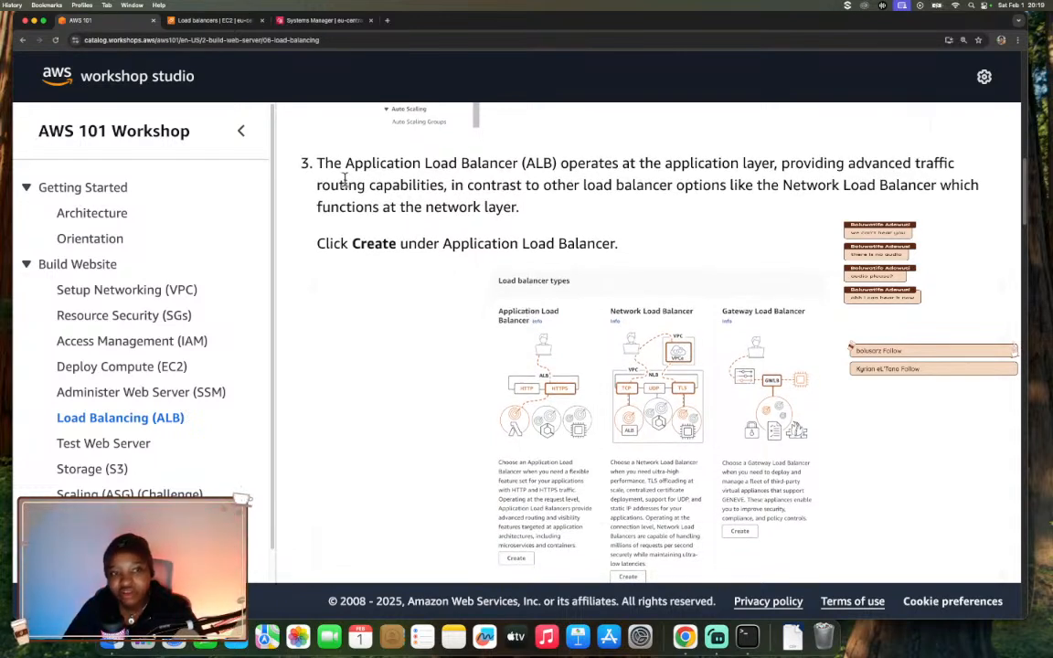
{"action": "left_click_drag", "start_coordinate": [320, 165], "coordinate": [777, 163]}
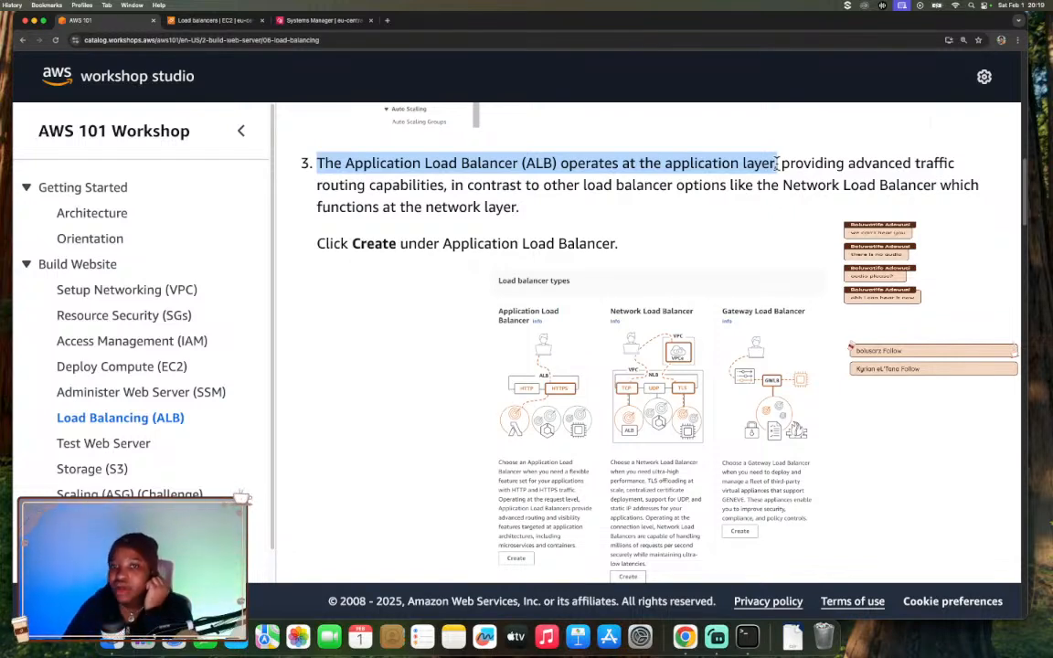
{"action": "left_click_drag", "start_coordinate": [777, 163], "coordinate": [526, 216]}
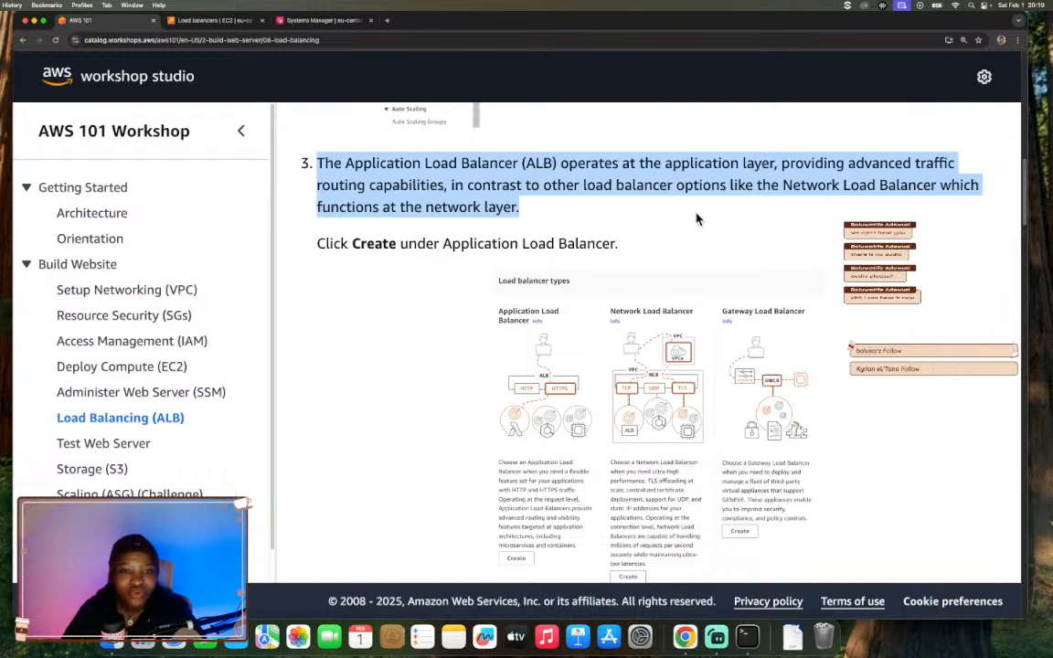
Start creating a load balancer, compare the available types, and choose Application Load Balancer to open its basic configuration.
{"action": "left_click", "coordinate": [213, 20]}
{"action": "left_click", "coordinate": [909, 143]}
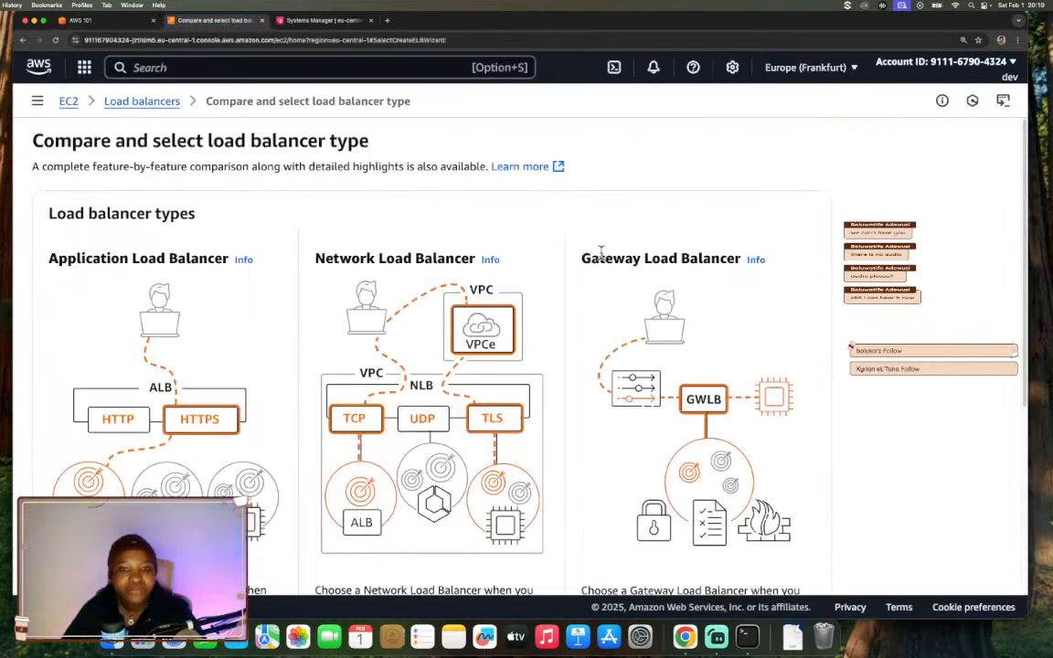
{"action": "scroll", "coordinate": [457, 247], "scroll_direction": "down", "scroll_amount": 1}
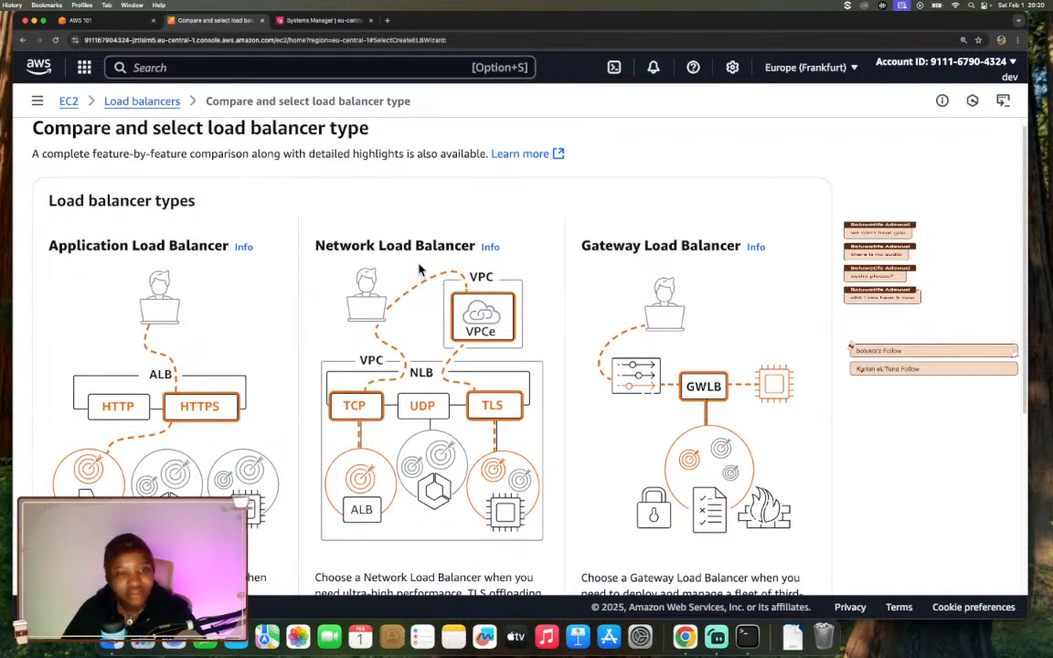
{"action": "scroll", "coordinate": [423, 277], "scroll_direction": "down", "scroll_amount": 3}
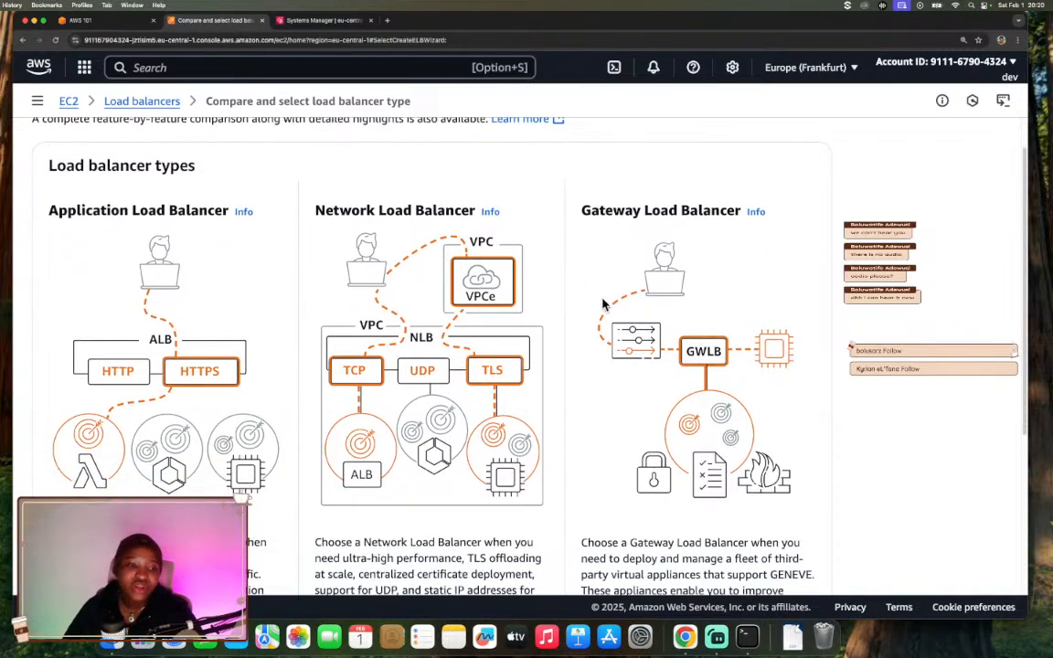
{"action": "scroll", "coordinate": [603, 305], "scroll_direction": "down", "scroll_amount": 5}
{"action": "scroll", "coordinate": [603, 304], "scroll_direction": "up", "scroll_amount": 2}
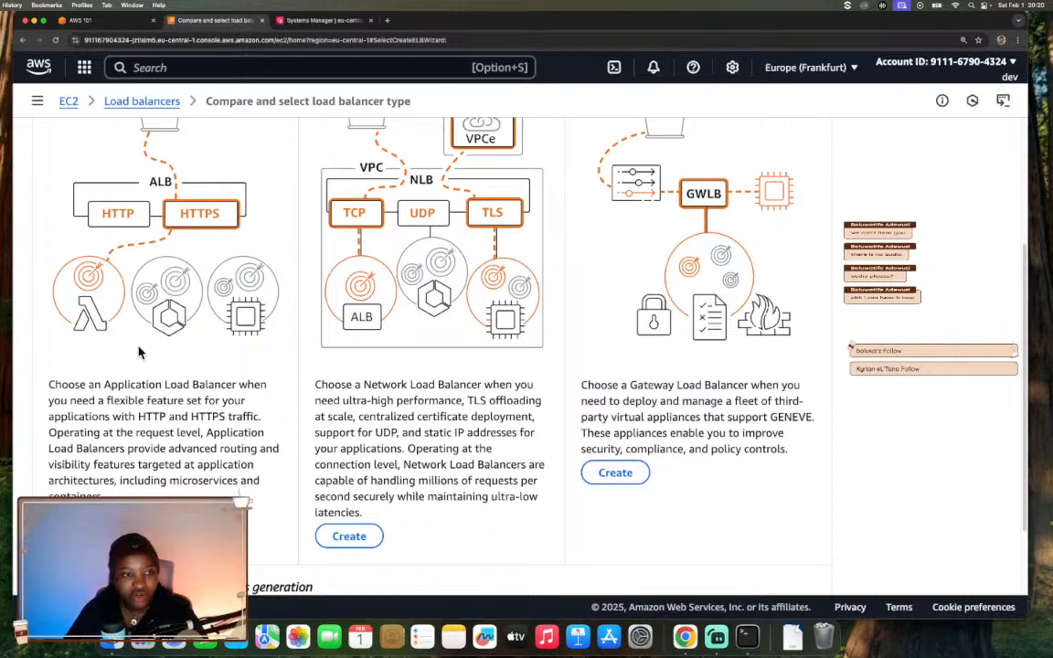
{"action": "left_click", "coordinate": [82, 521]}
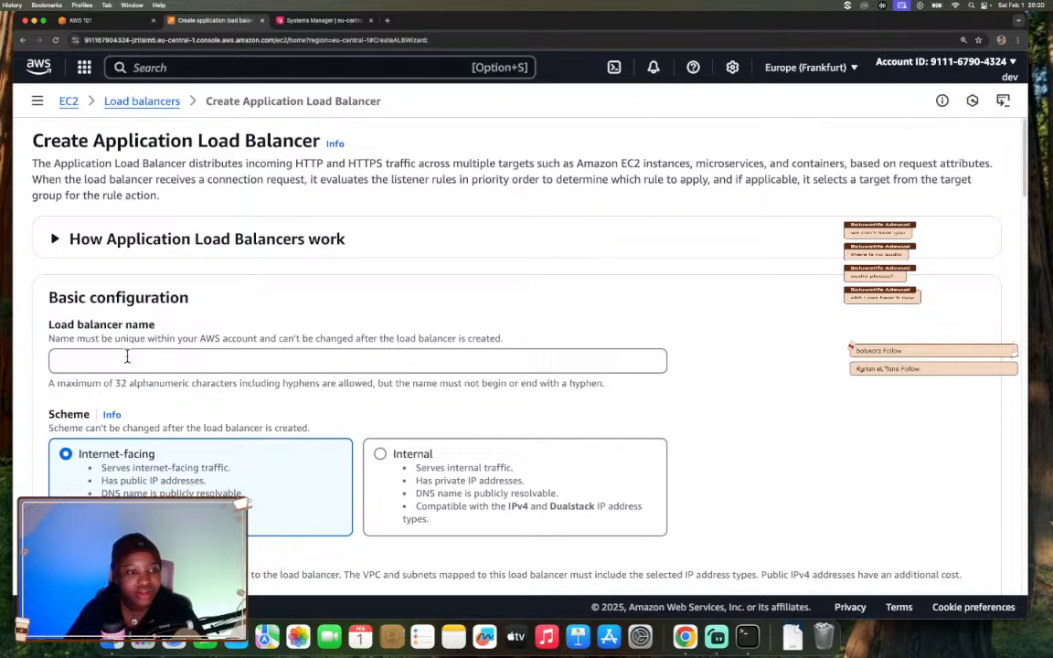
{"action": "scroll", "coordinate": [127, 357], "scroll_direction": "down", "scroll_amount": 2}
{"action": "scroll", "coordinate": [127, 355], "scroll_direction": "up", "scroll_amount": 1}
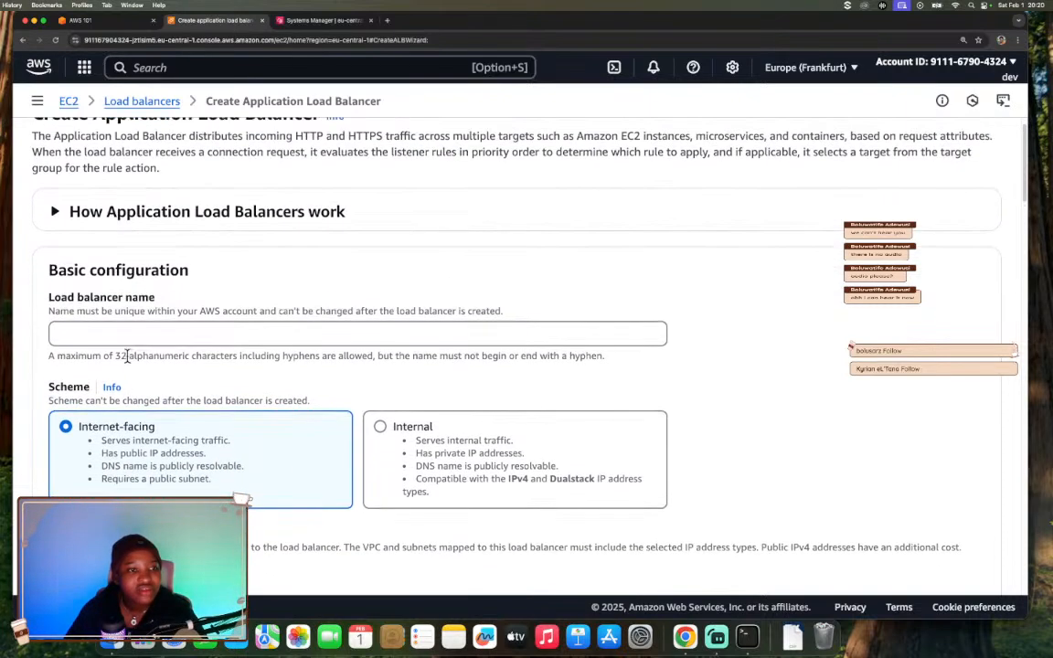
Copy the load balancer name from instruction 4 of the workshop guide and name the new load balancer WebServerLoadBalancer.
{"action": "left_click", "coordinate": [110, 19]}
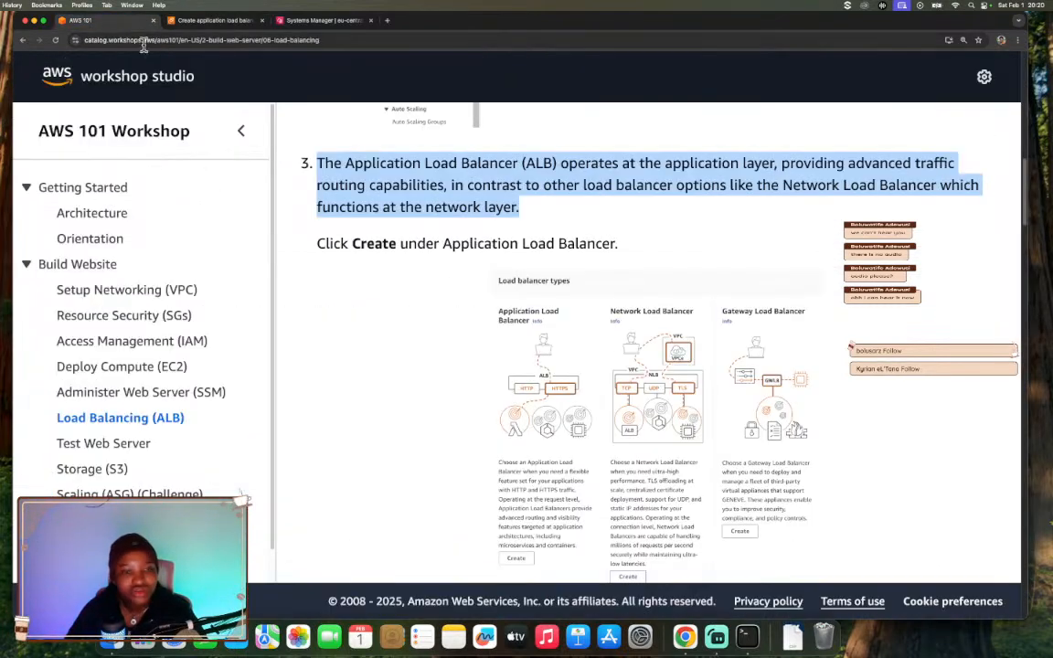
{"action": "scroll", "coordinate": [592, 341], "scroll_direction": "down", "scroll_amount": 5}
{"action": "scroll", "coordinate": [592, 340], "scroll_direction": "down", "scroll_amount": 2}
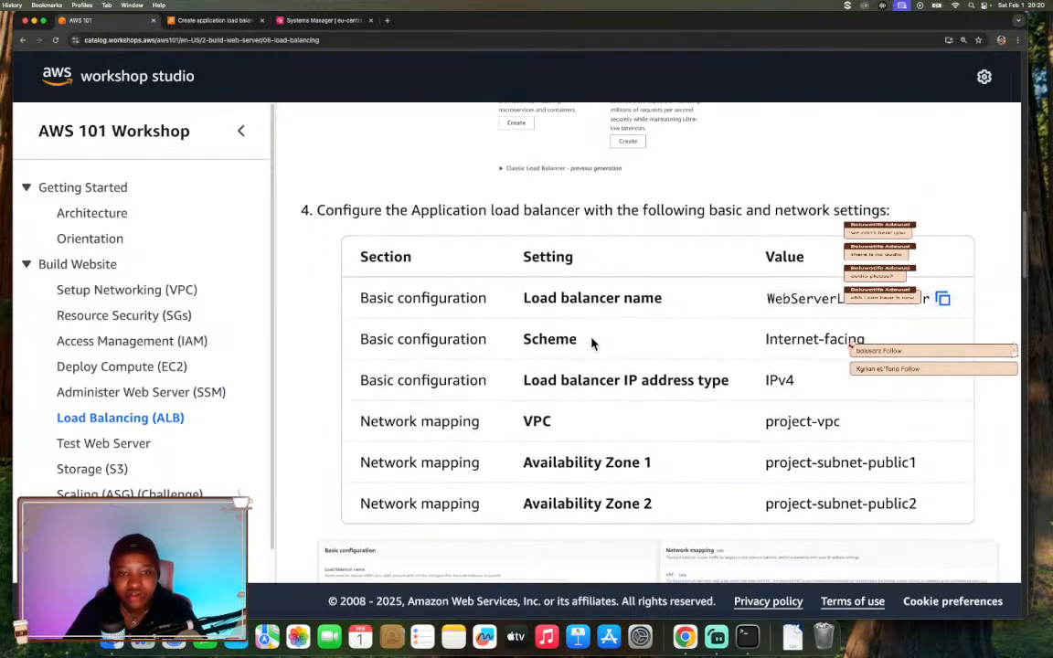
{"action": "scroll", "coordinate": [593, 341], "scroll_direction": "down", "scroll_amount": 1}
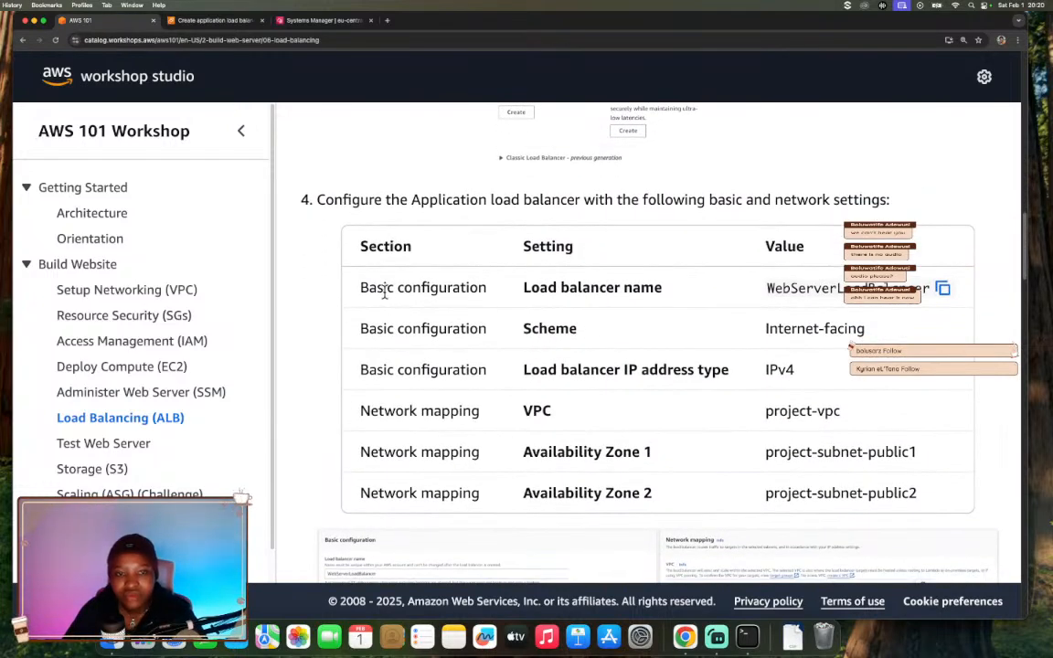
{"action": "left_click", "coordinate": [943, 288]}
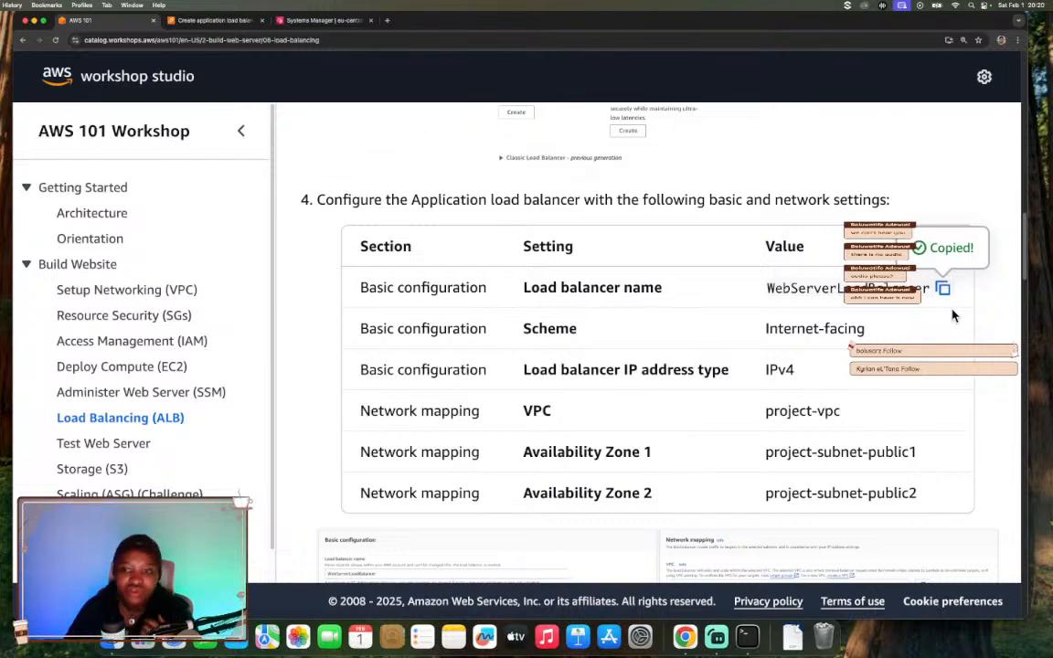
{"action": "left_click", "coordinate": [225, 22]}
{"action": "left_click", "coordinate": [205, 336]}
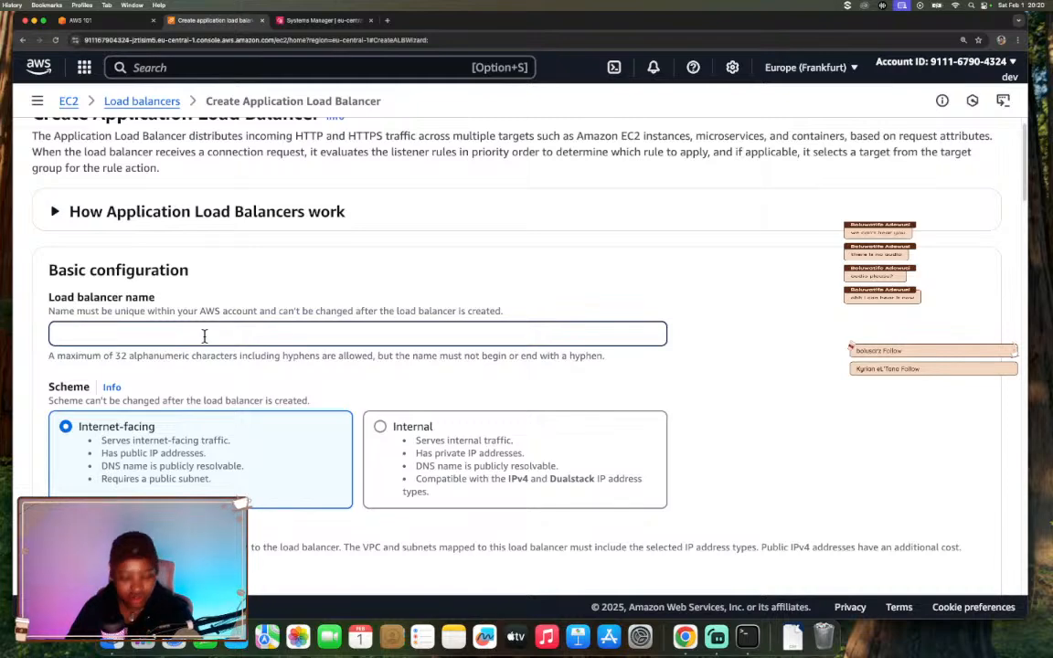
{"action": "key", "text": "super+v"}
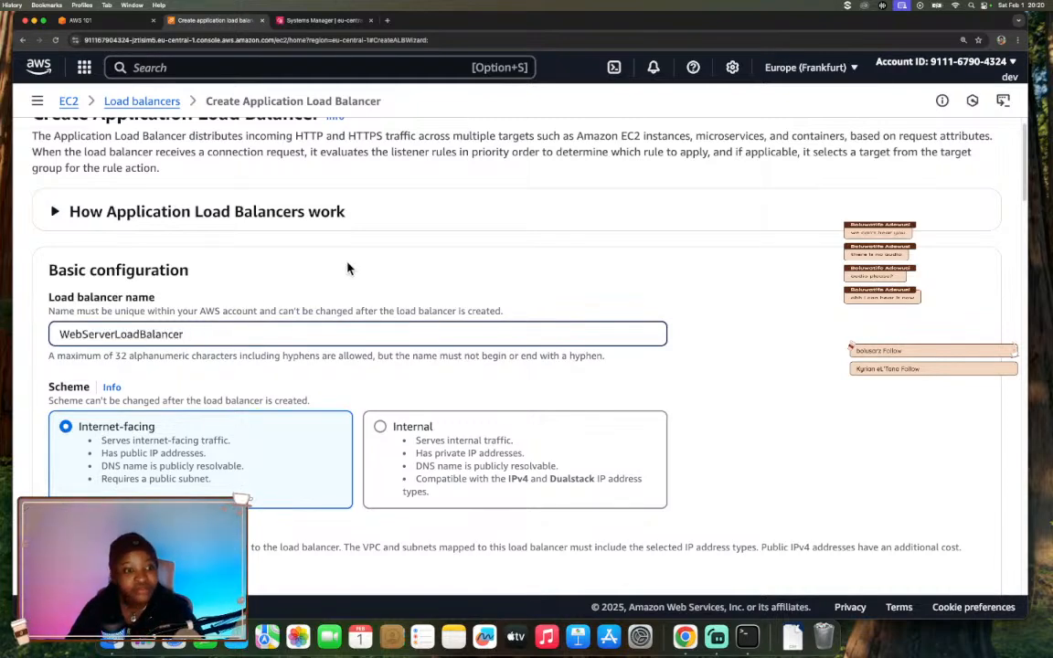
Review the scheme and IP address type settings, and choose project-vpc as the VPC in the network mapping.
{"action": "scroll", "coordinate": [347, 274], "scroll_direction": "down", "scroll_amount": 3}
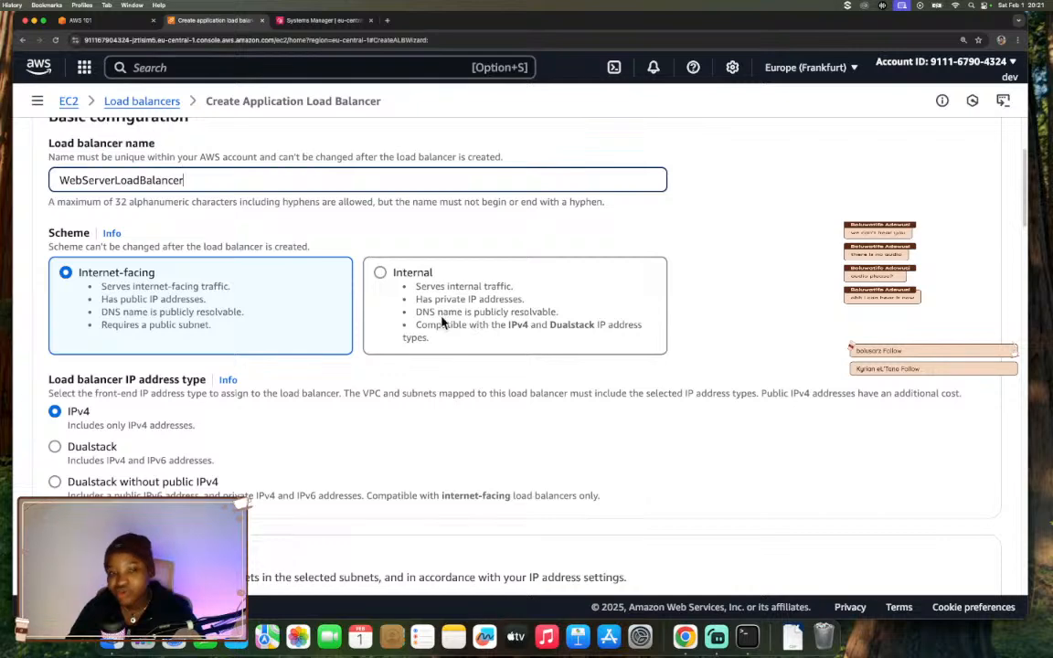
{"action": "scroll", "coordinate": [204, 340], "scroll_direction": "down", "scroll_amount": 2}
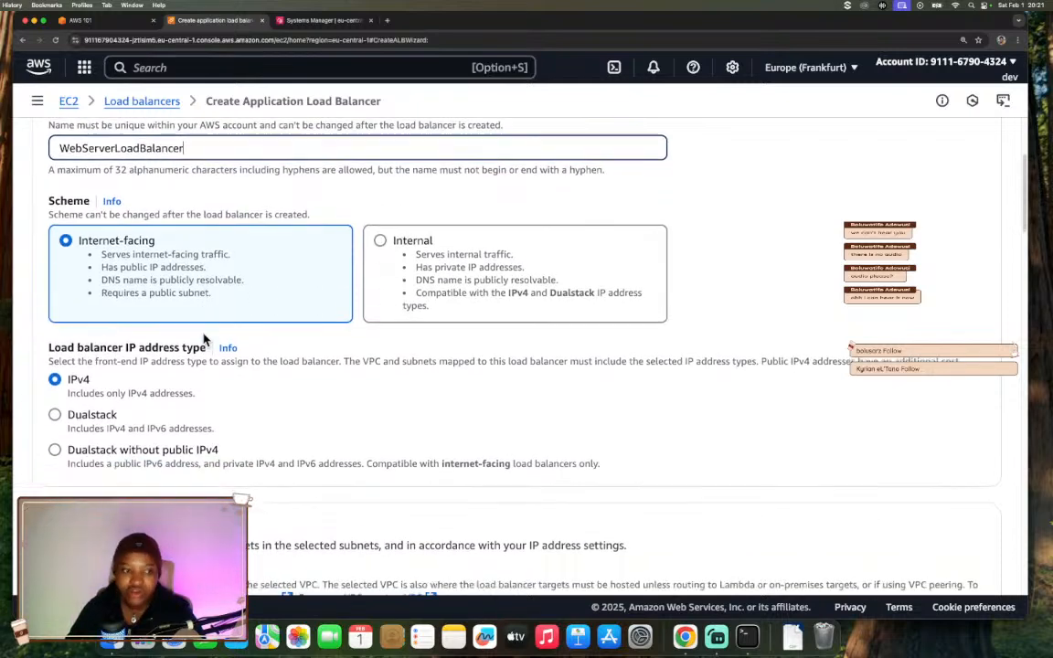
{"action": "scroll", "coordinate": [100, 367], "scroll_direction": "down", "scroll_amount": 4}
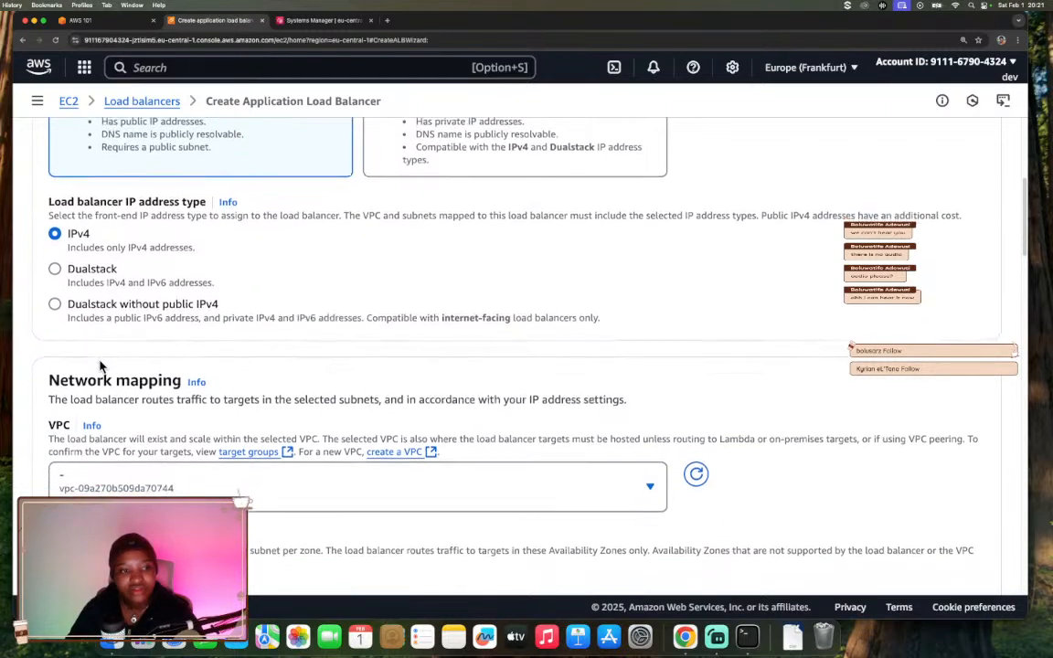
{"action": "scroll", "coordinate": [147, 338], "scroll_direction": "down", "scroll_amount": 4}
{"action": "scroll", "coordinate": [147, 338], "scroll_direction": "down", "scroll_amount": 2}
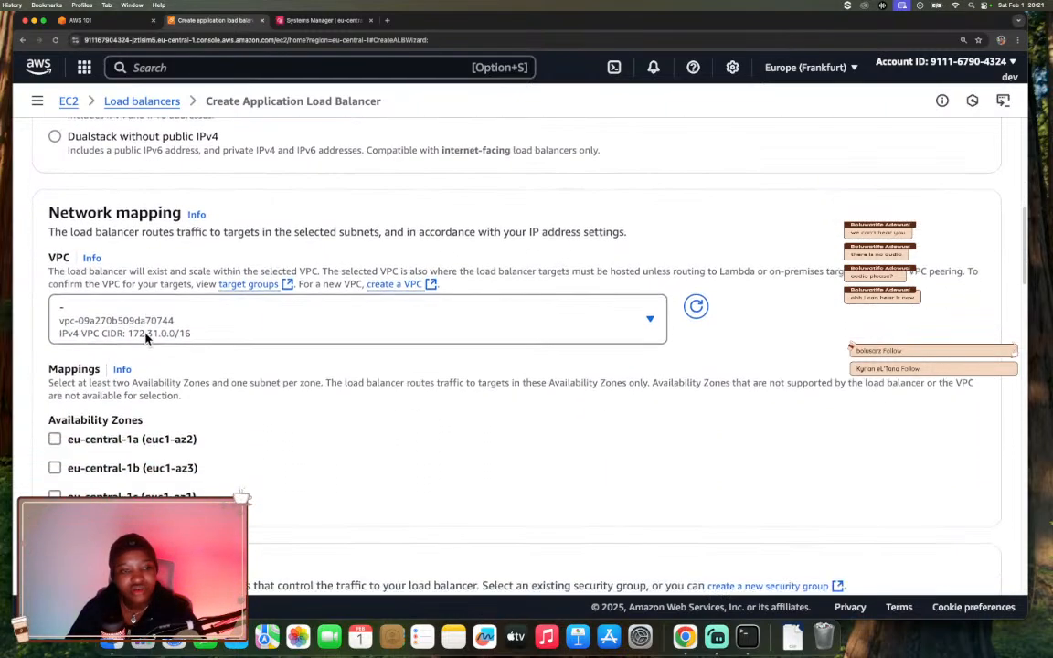
{"action": "left_click", "coordinate": [318, 325]}
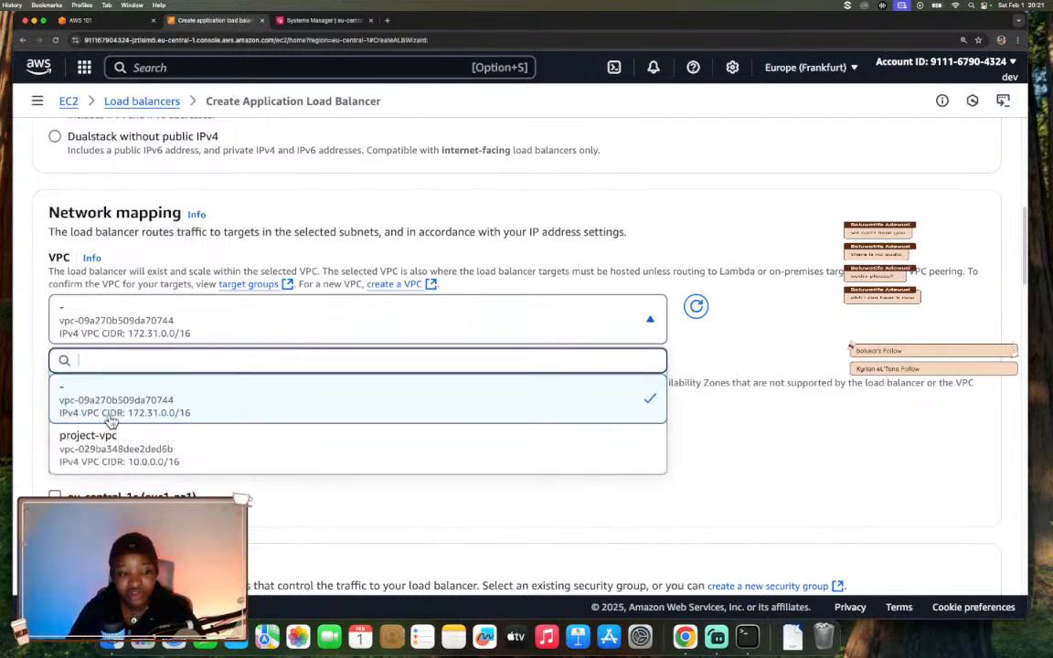
{"action": "left_click", "coordinate": [99, 443]}
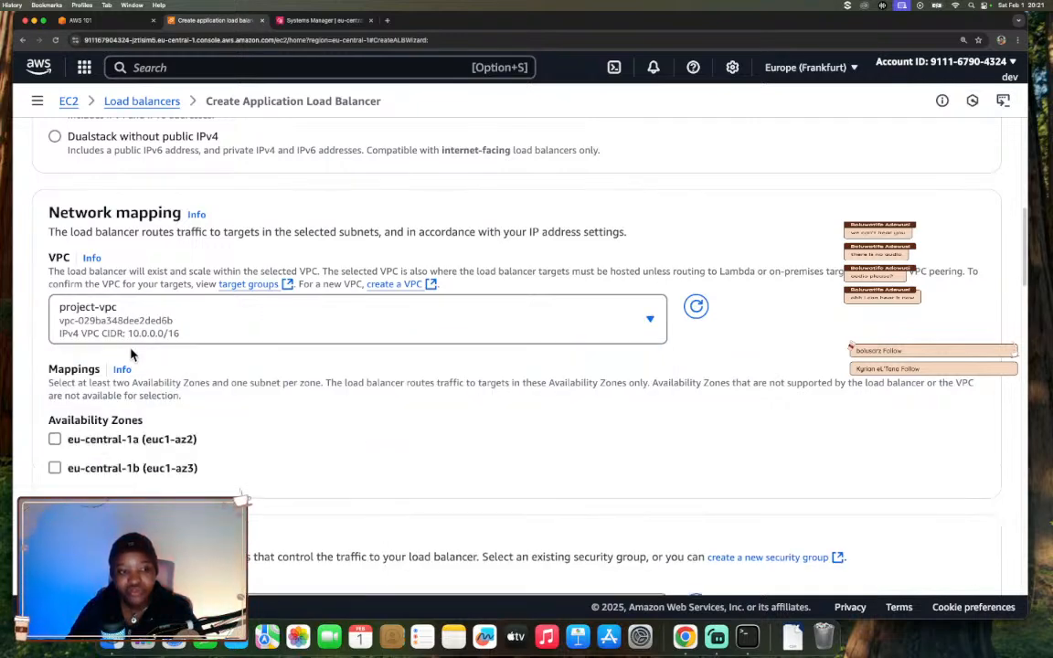
Enable the eu-central-1a and eu-central-1b Availability Zones, using project-subnet-public1-eu-central-1a as the subnet for eu-central-1a.
{"action": "left_click", "coordinate": [54, 440]}
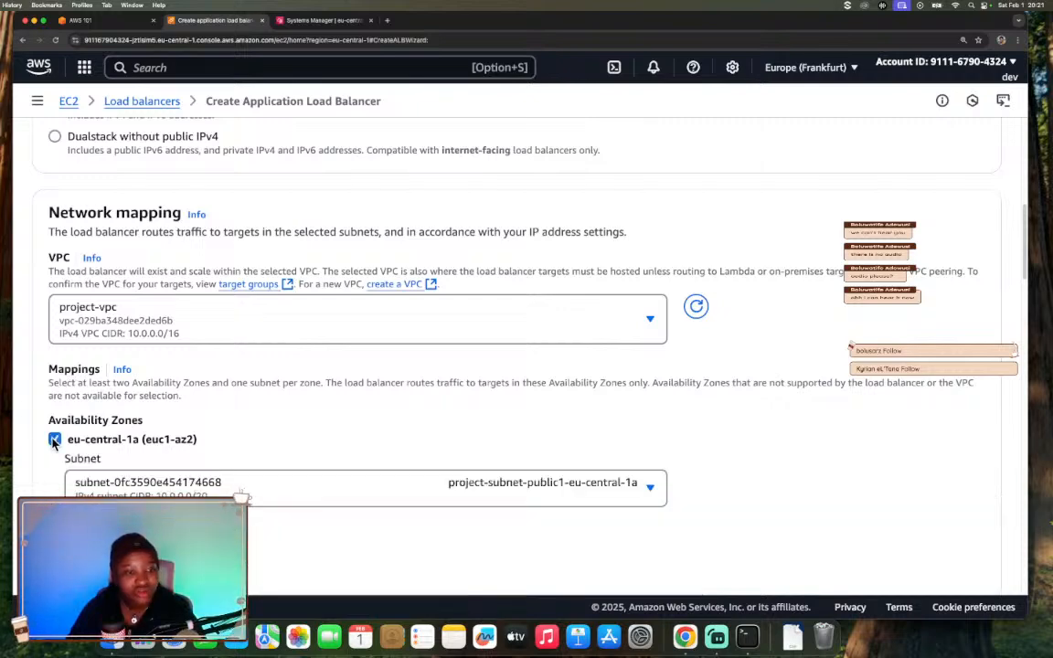
{"action": "scroll", "coordinate": [56, 471], "scroll_direction": "down", "scroll_amount": 2}
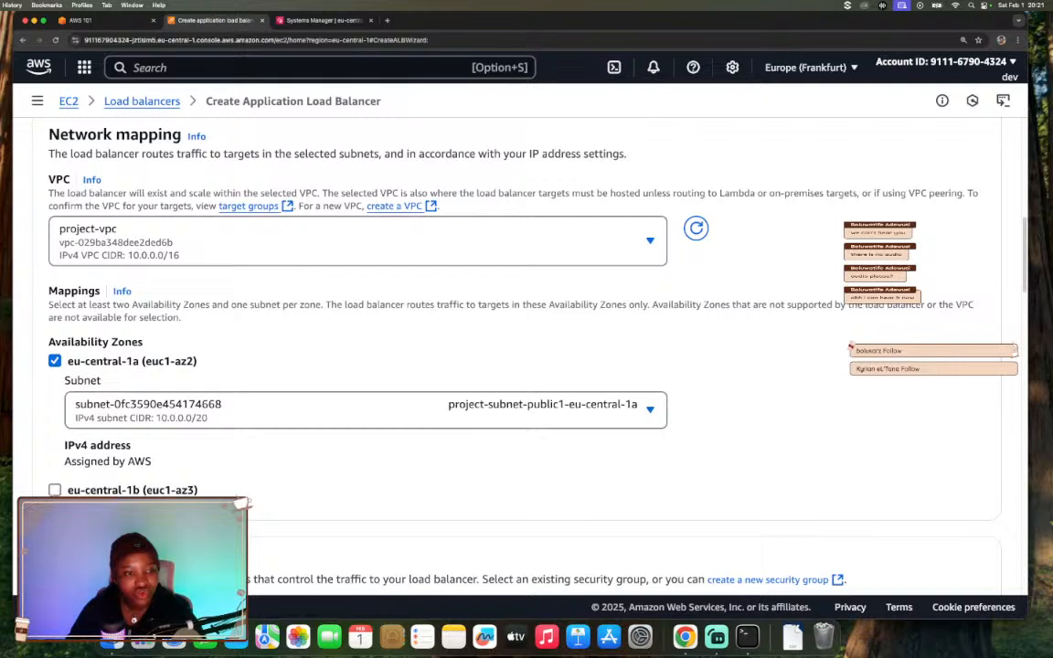
{"action": "left_click", "coordinate": [55, 490]}
{"action": "scroll", "coordinate": [139, 428], "scroll_direction": "down", "scroll_amount": 1}
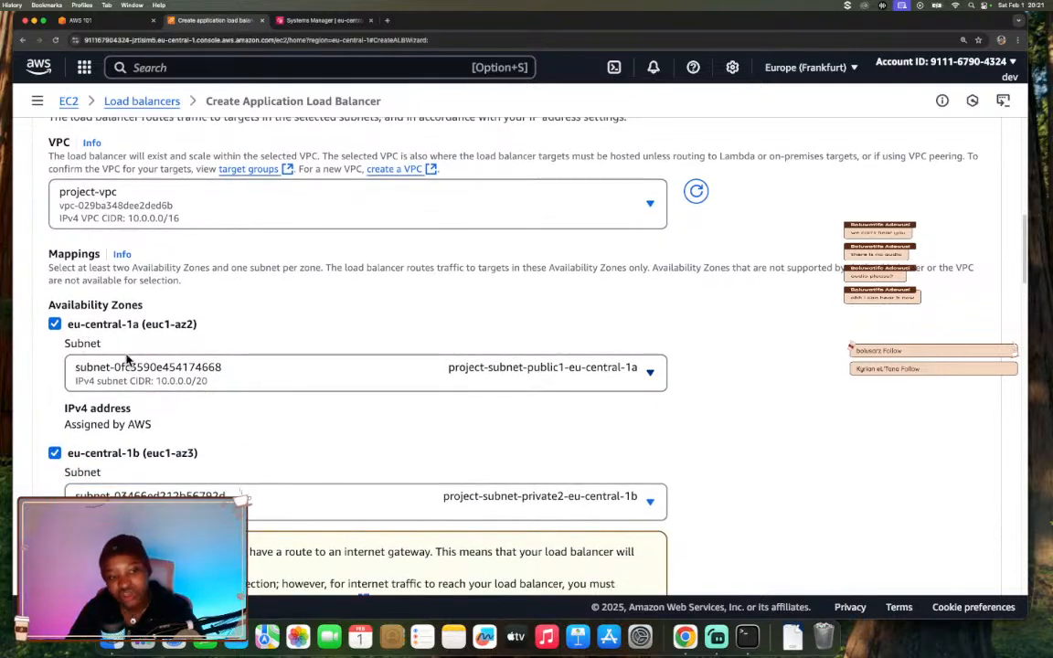
{"action": "scroll", "coordinate": [133, 329], "scroll_direction": "down", "scroll_amount": 1}
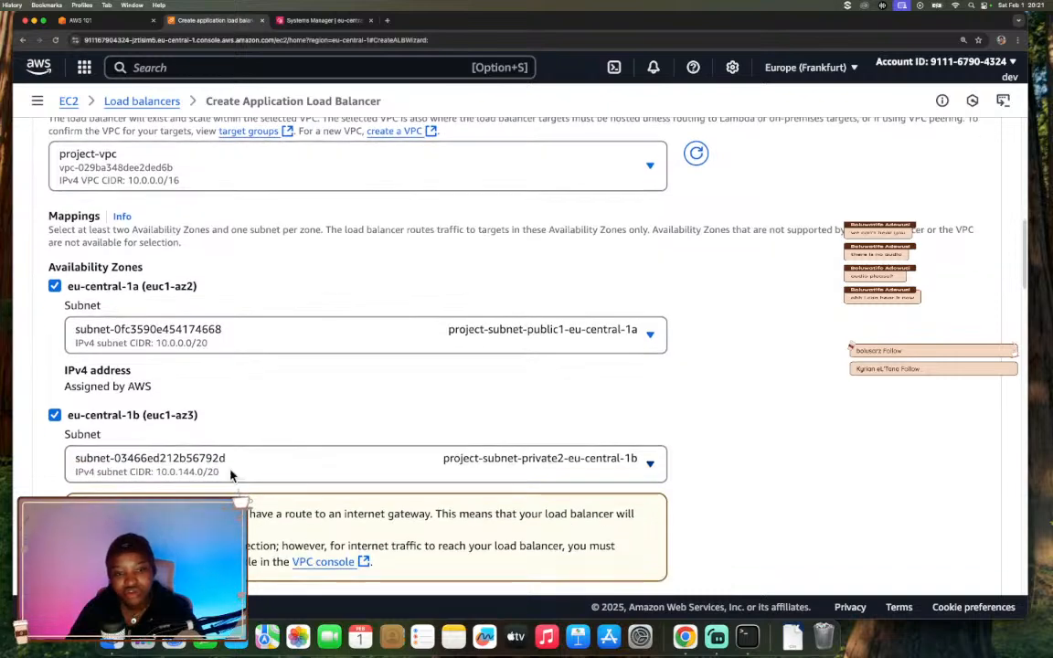
{"action": "scroll", "coordinate": [230, 472], "scroll_direction": "down", "scroll_amount": 1}
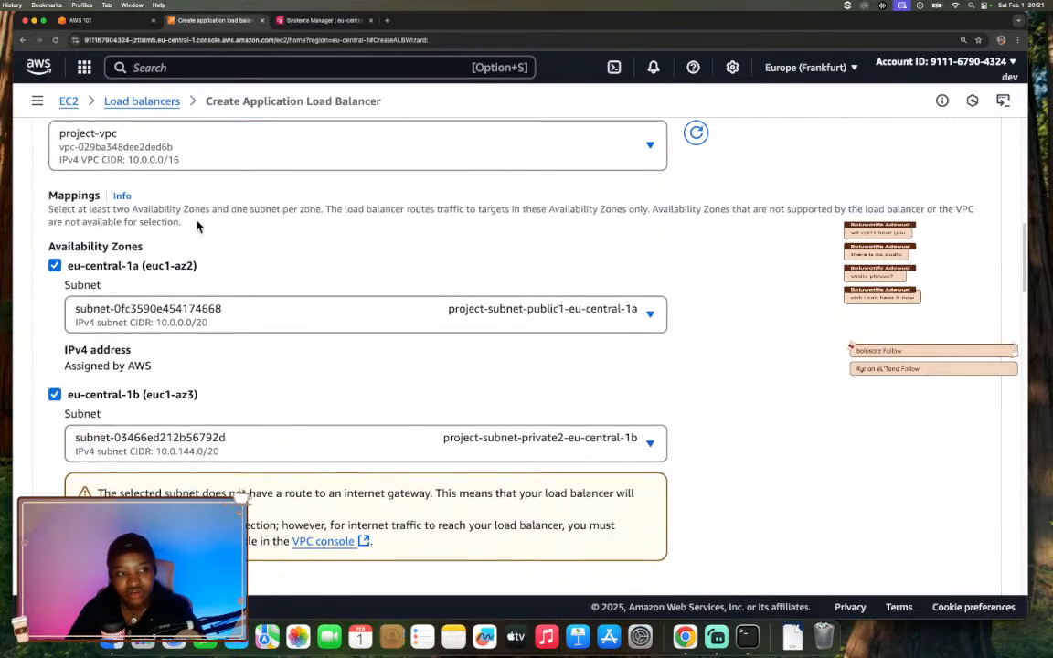
{"action": "left_click", "coordinate": [356, 316]}
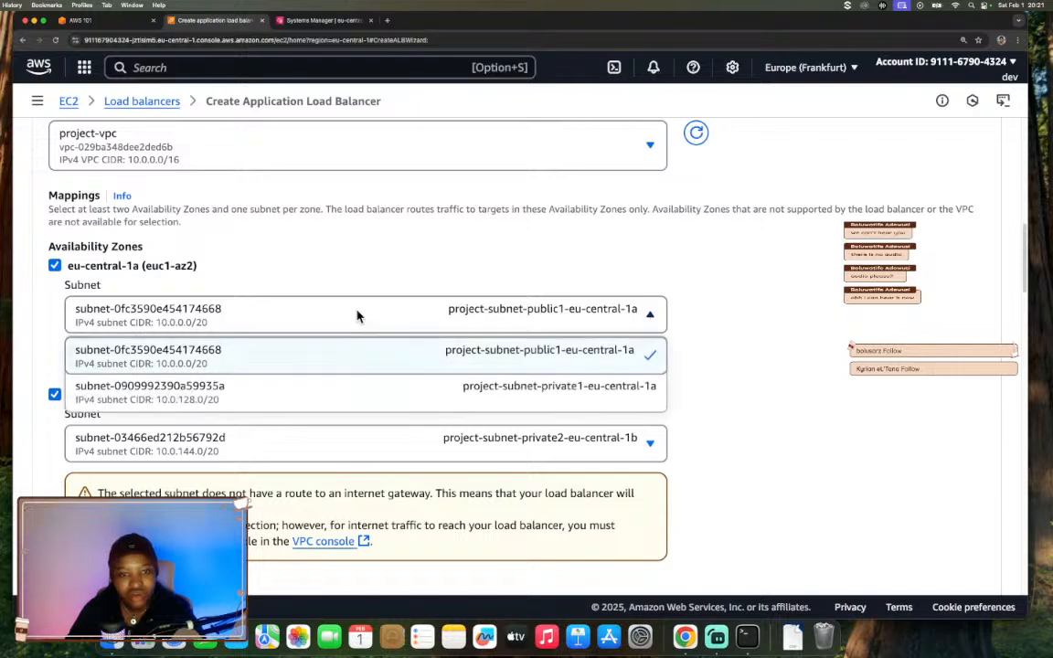
{"action": "left_click", "coordinate": [412, 353]}
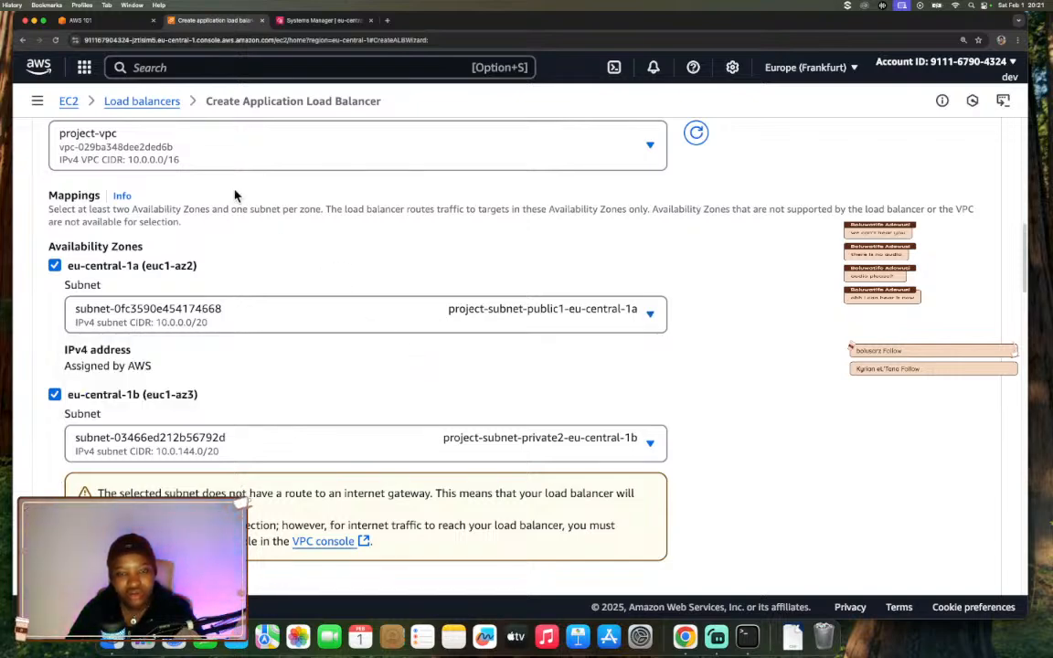
Check the required subnets in the workshop guide and set the eu-central-1b subnet to project-subnet-public2-eu-central-1b.
{"action": "left_click", "coordinate": [105, 21]}
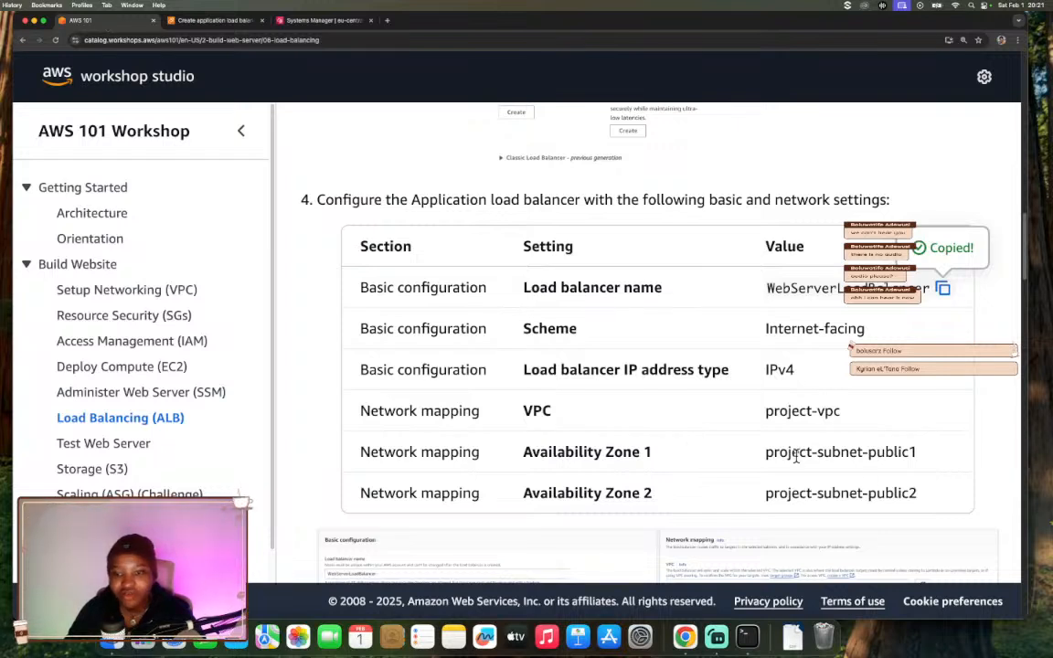
{"action": "left_click_drag", "start_coordinate": [766, 452], "coordinate": [923, 462]}
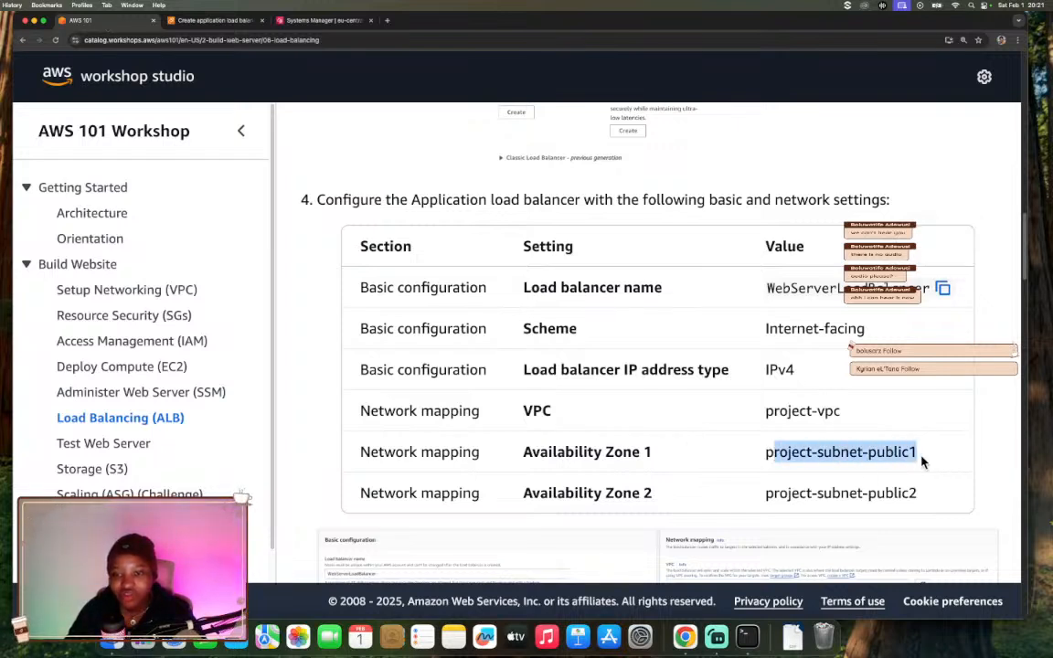
{"action": "left_click", "coordinate": [922, 459]}
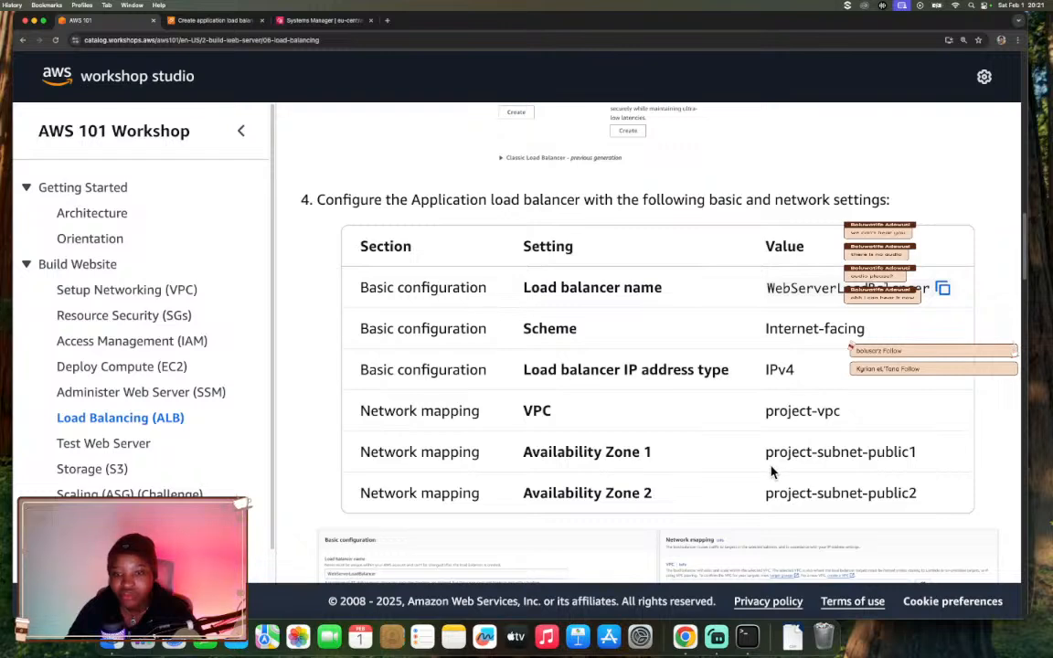
{"action": "left_click", "coordinate": [205, 26]}
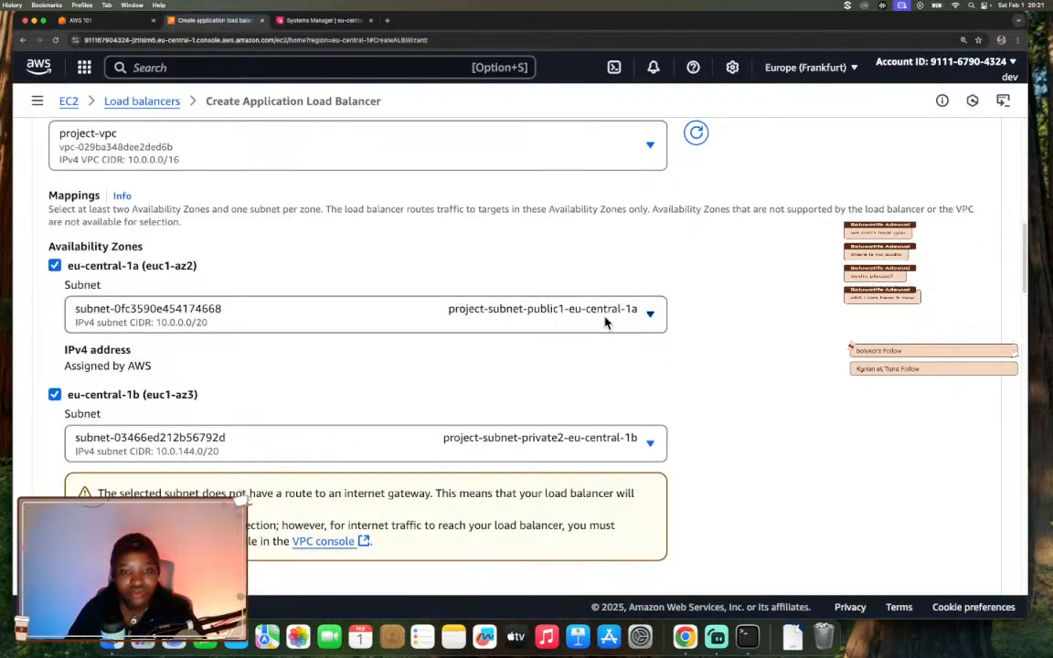
{"action": "left_click", "coordinate": [590, 444]}
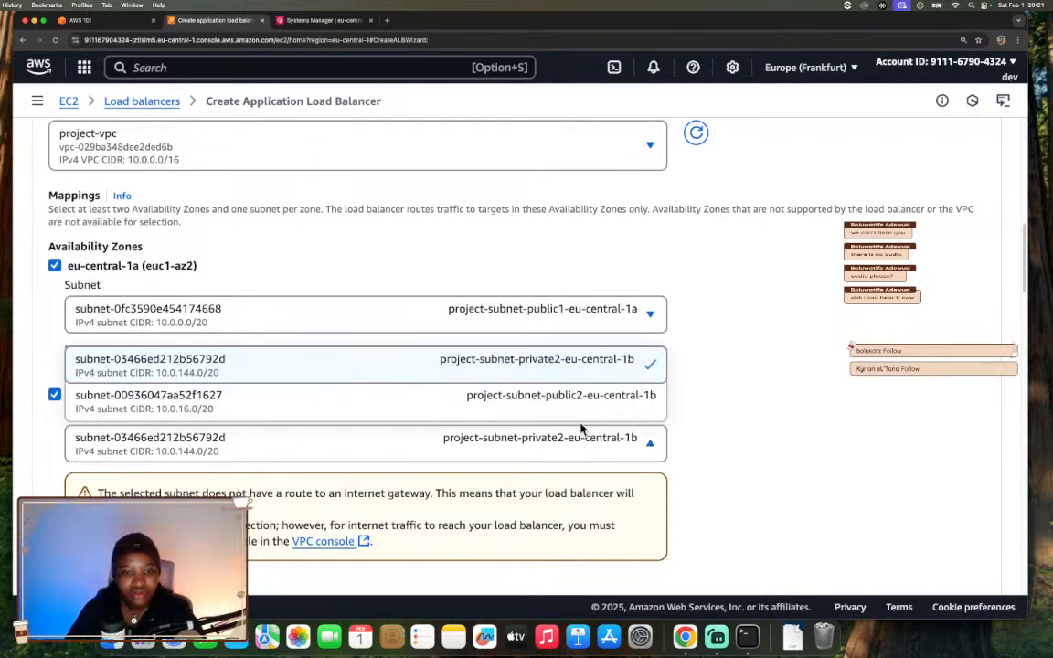
{"action": "left_click", "coordinate": [589, 404]}
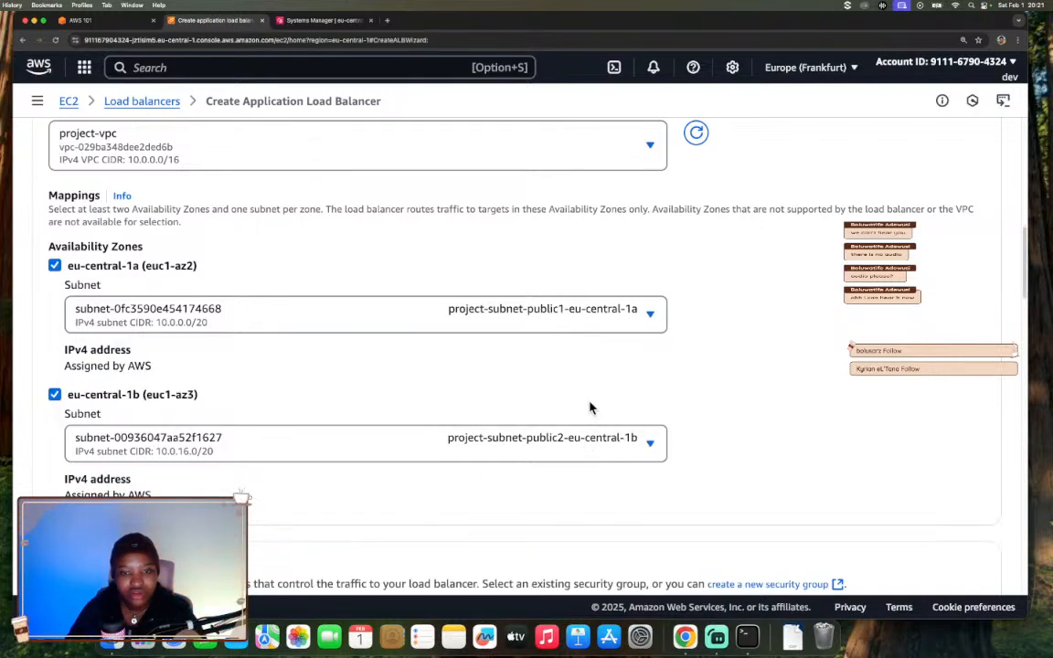
Following instruction 5 of the workshop guide, replace the default security group with Load Balancer Security Group.
{"action": "left_click", "coordinate": [114, 26]}
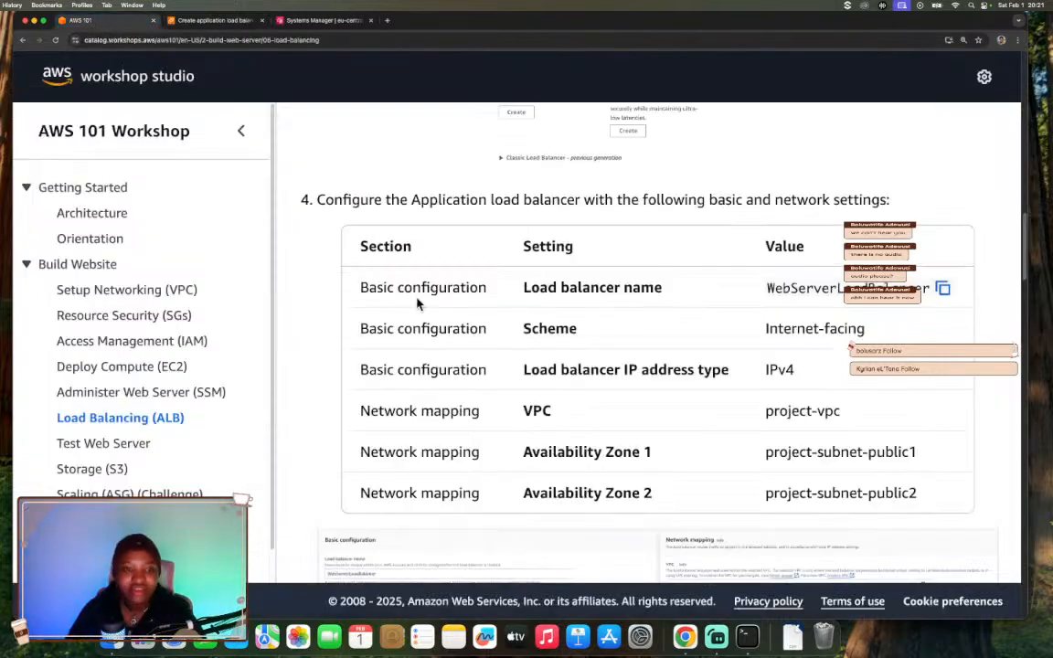
{"action": "scroll", "coordinate": [418, 303], "scroll_direction": "down", "scroll_amount": 10}
{"action": "scroll", "coordinate": [418, 304], "scroll_direction": "down", "scroll_amount": 3}
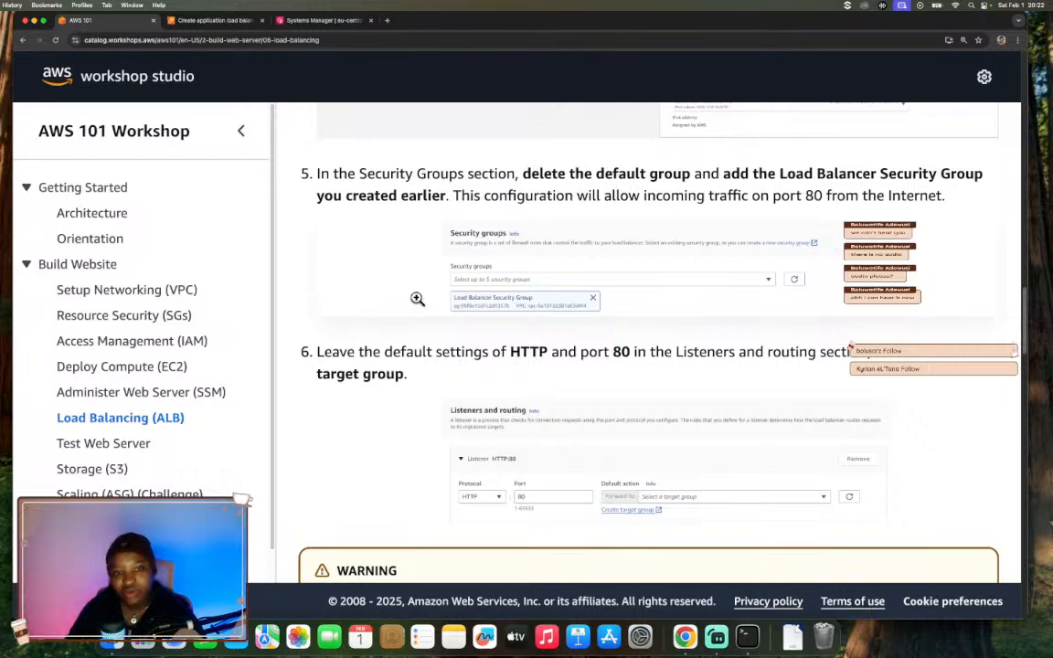
{"action": "left_click", "coordinate": [212, 20]}
{"action": "scroll", "coordinate": [522, 376], "scroll_direction": "down", "scroll_amount": 1}
{"action": "scroll", "coordinate": [524, 373], "scroll_direction": "down", "scroll_amount": 4}
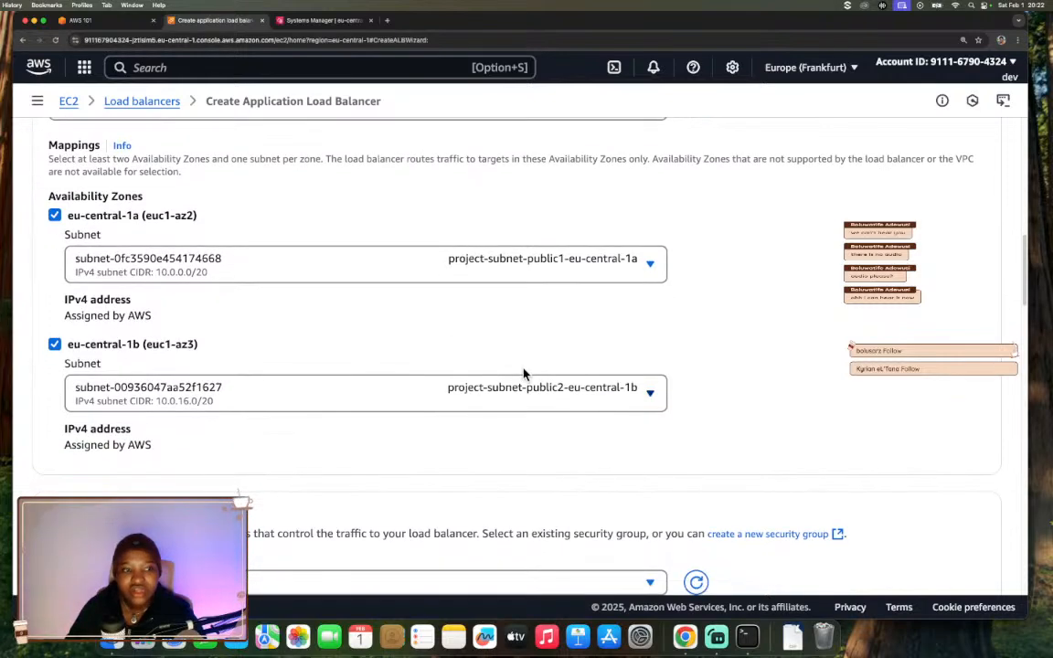
{"action": "scroll", "coordinate": [457, 384], "scroll_direction": "down", "scroll_amount": 3}
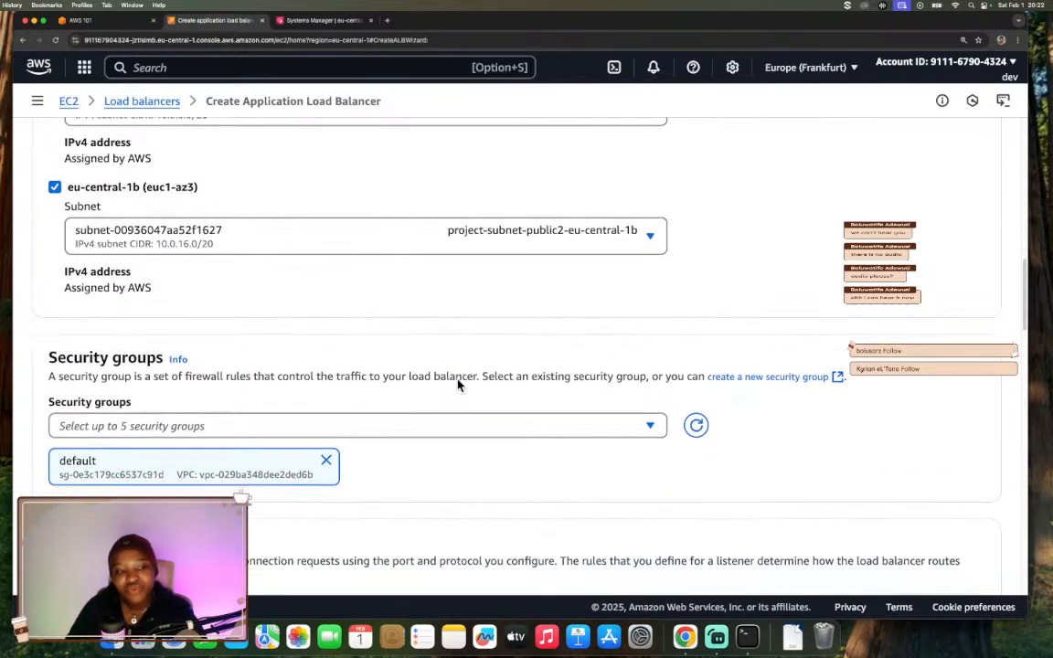
{"action": "left_click", "coordinate": [395, 354]}
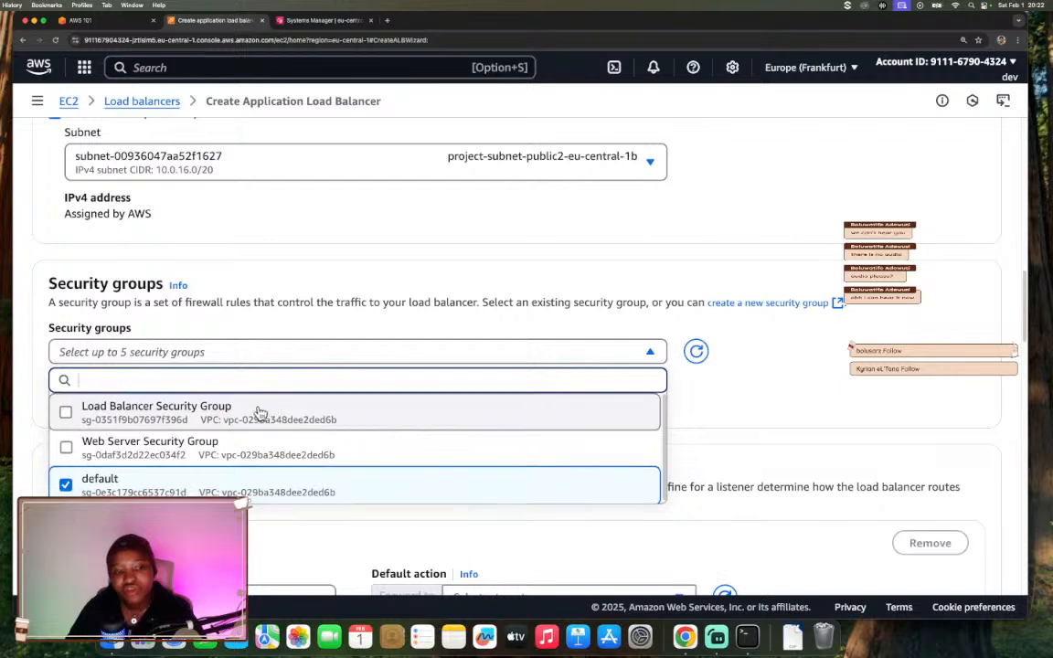
{"action": "left_click", "coordinate": [65, 414]}
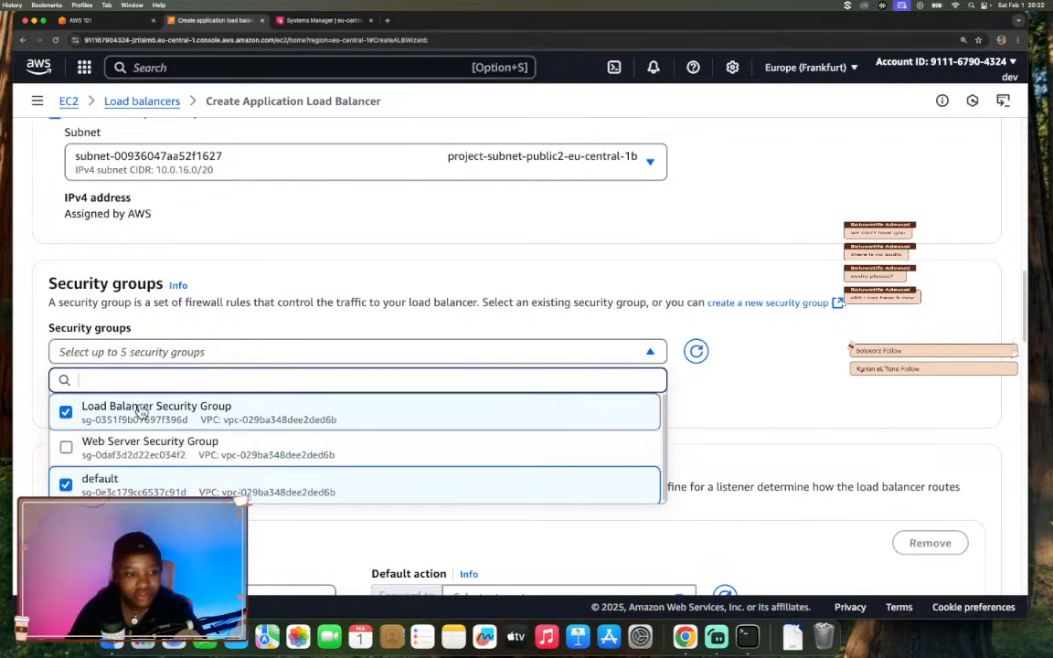
{"action": "left_click", "coordinate": [66, 485]}
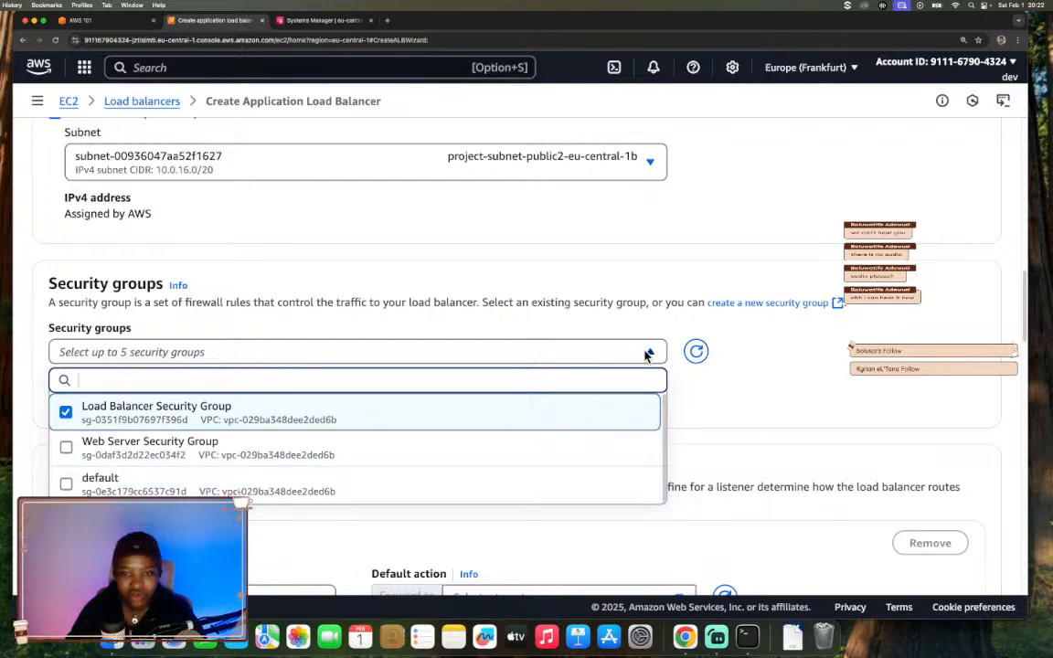
{"action": "left_click", "coordinate": [652, 355]}
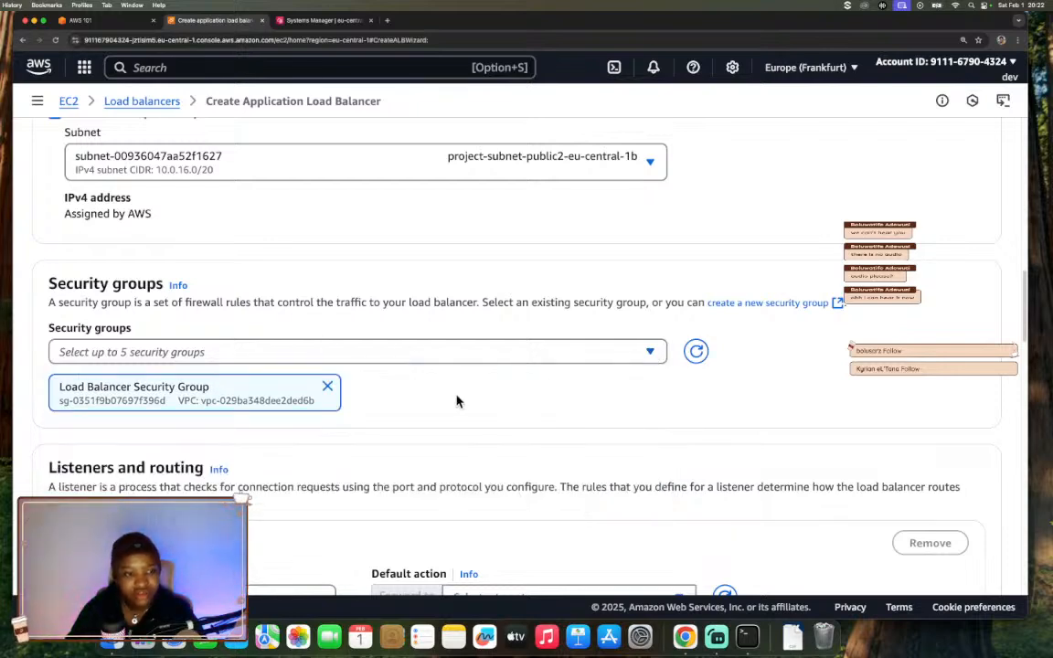
Following instruction 6 of the workshop guide, keep the listener at HTTP port 80 and open the creation of a new target group.
{"action": "left_click", "coordinate": [141, 19]}
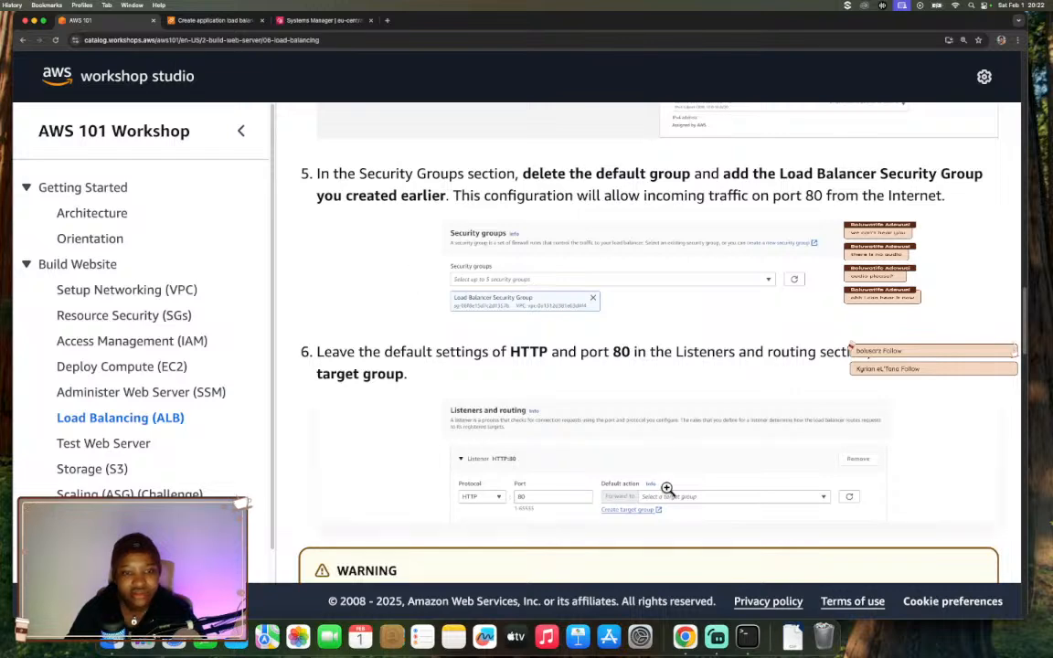
{"action": "scroll", "coordinate": [666, 490], "scroll_direction": "down", "scroll_amount": 2}
{"action": "scroll", "coordinate": [640, 466], "scroll_direction": "down", "scroll_amount": 1}
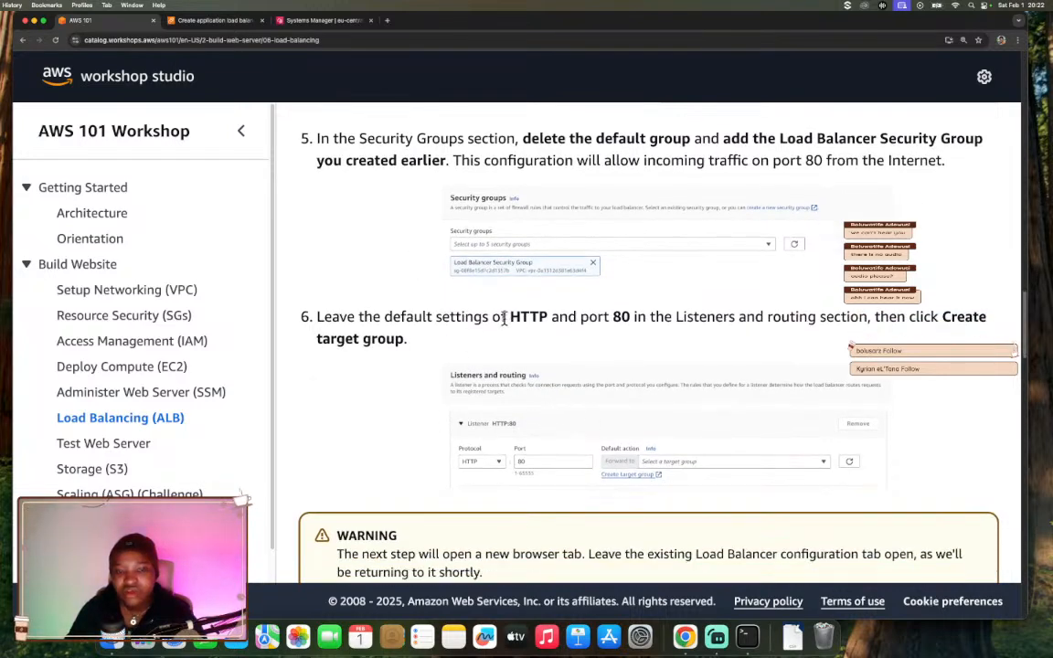
{"action": "left_click_drag", "start_coordinate": [508, 317], "coordinate": [547, 316]}
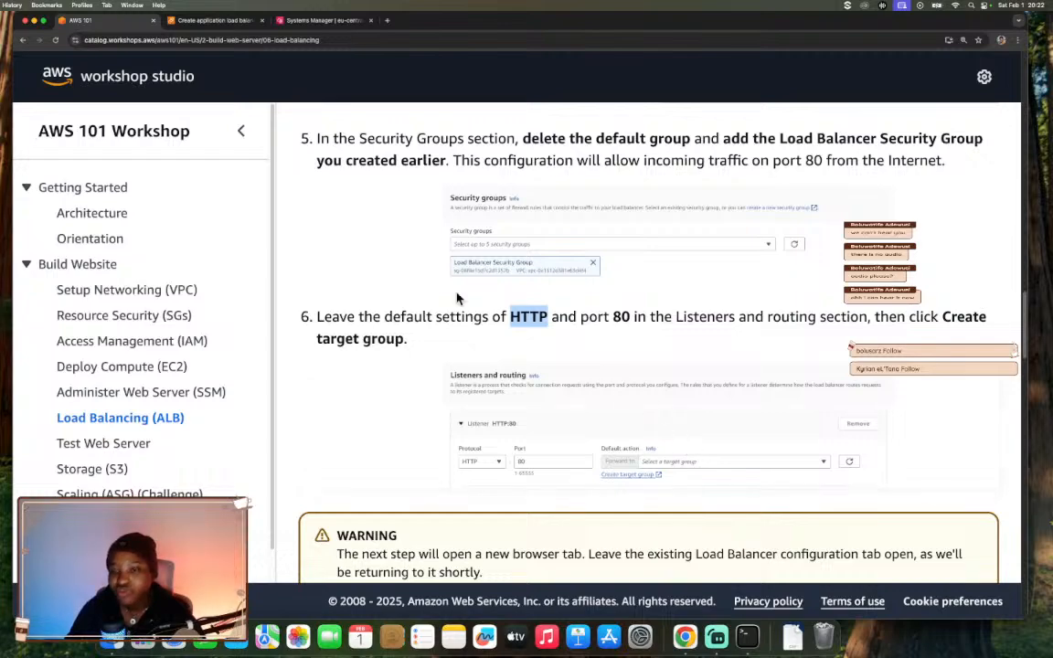
{"action": "left_click", "coordinate": [229, 22]}
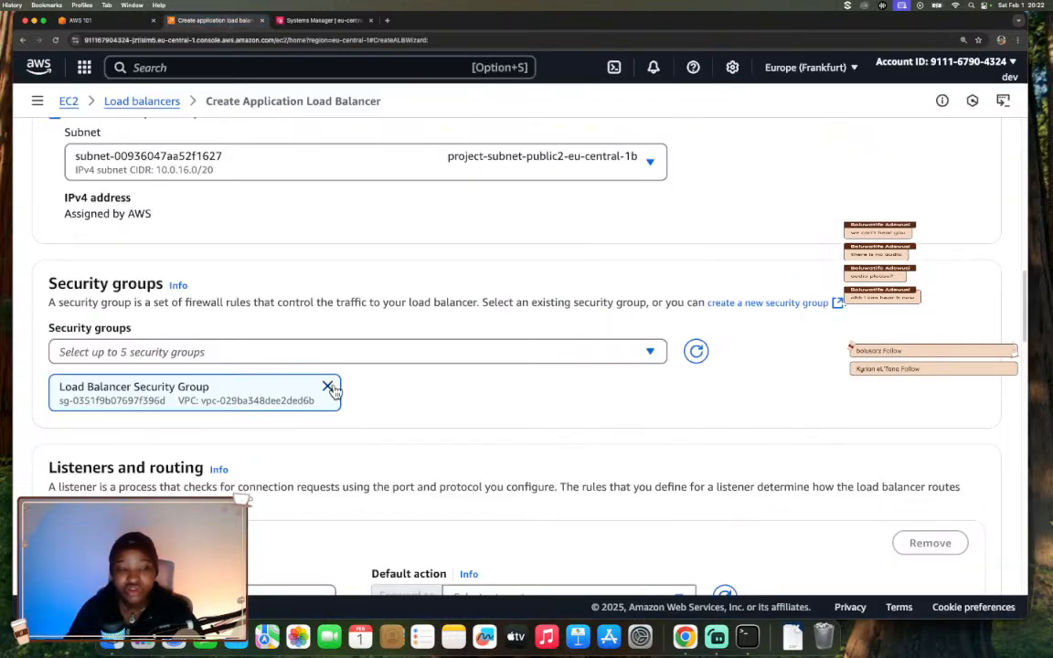
{"action": "scroll", "coordinate": [333, 392], "scroll_direction": "down", "scroll_amount": 10}
{"action": "scroll", "coordinate": [334, 392], "scroll_direction": "up", "scroll_amount": 3}
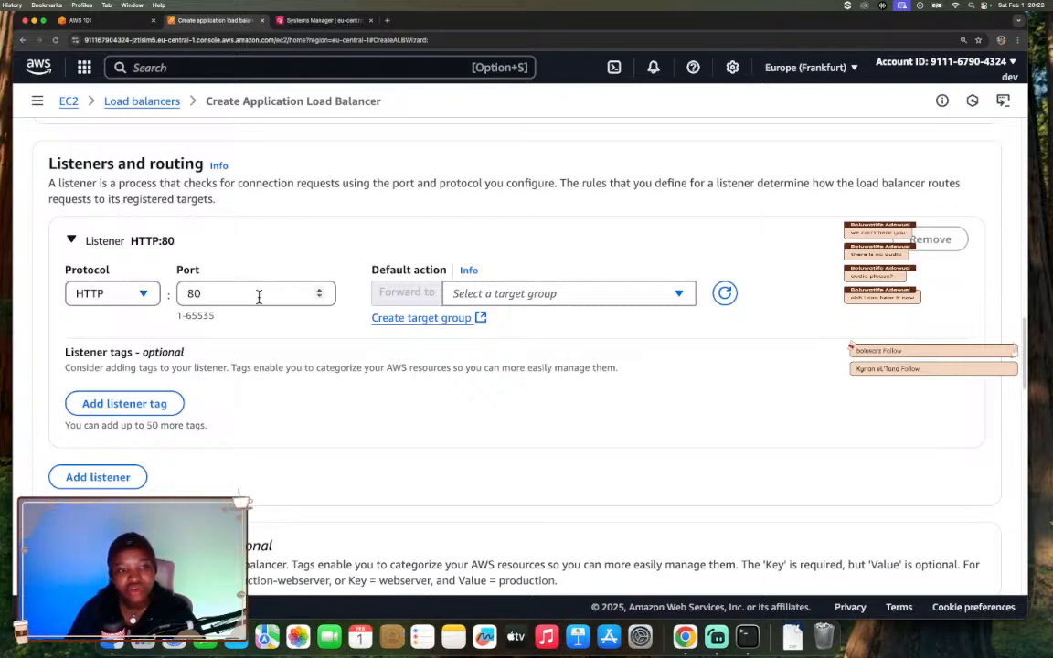
{"action": "left_click", "coordinate": [447, 318]}
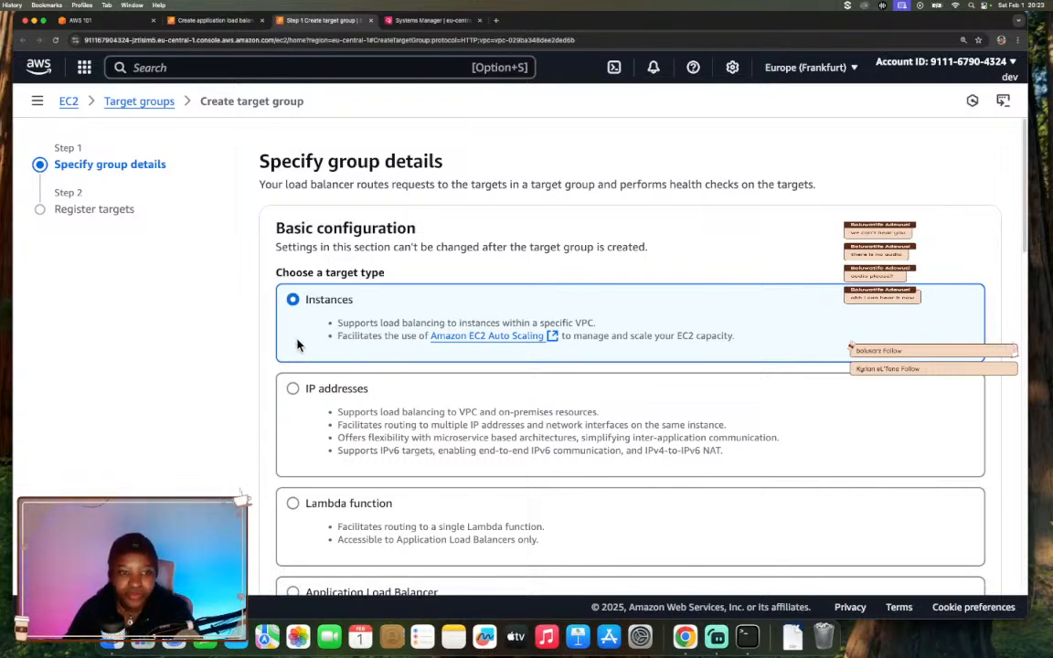
Review the available target types and compare them with the target group settings in instruction 7 of the workshop guide.
{"action": "scroll", "coordinate": [390, 365], "scroll_direction": "down", "scroll_amount": 2}
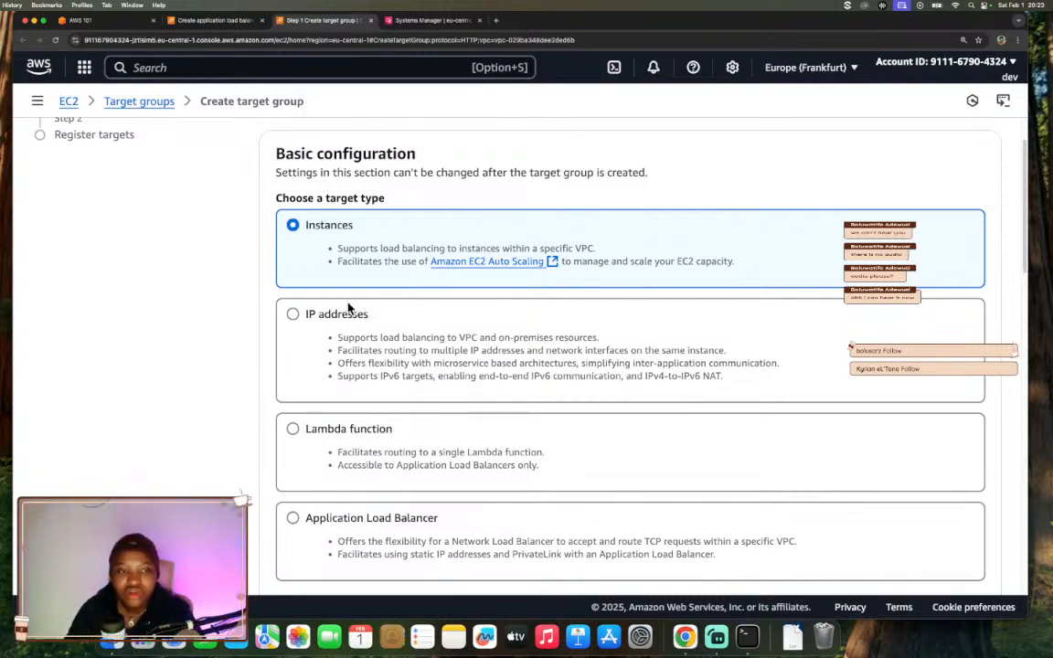
{"action": "scroll", "coordinate": [359, 291], "scroll_direction": "down", "scroll_amount": 2}
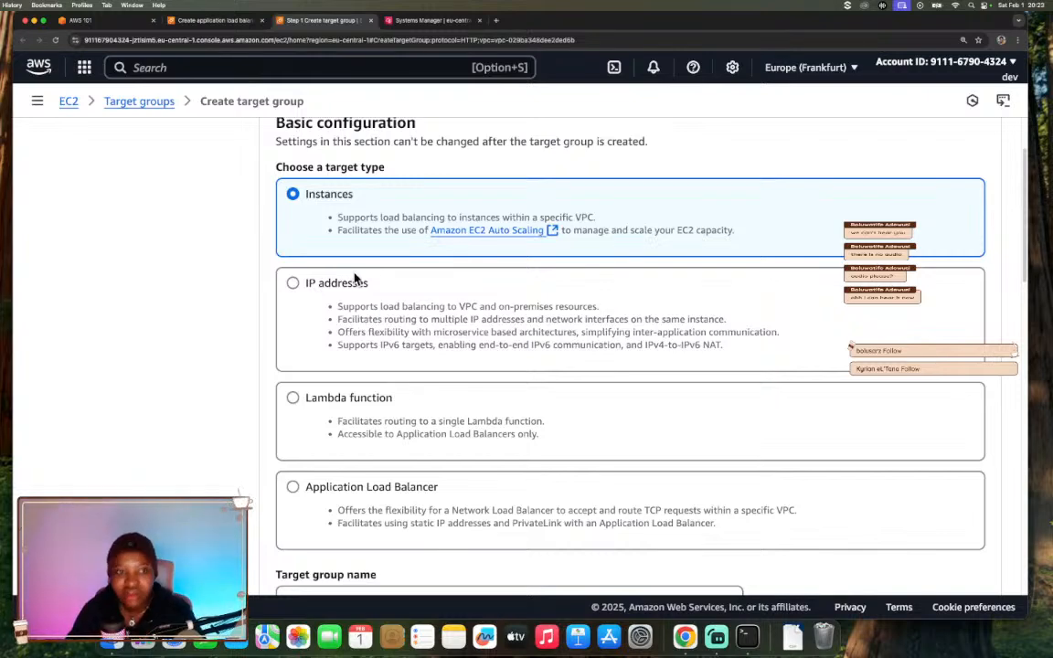
{"action": "scroll", "coordinate": [294, 256], "scroll_direction": "up", "scroll_amount": 2}
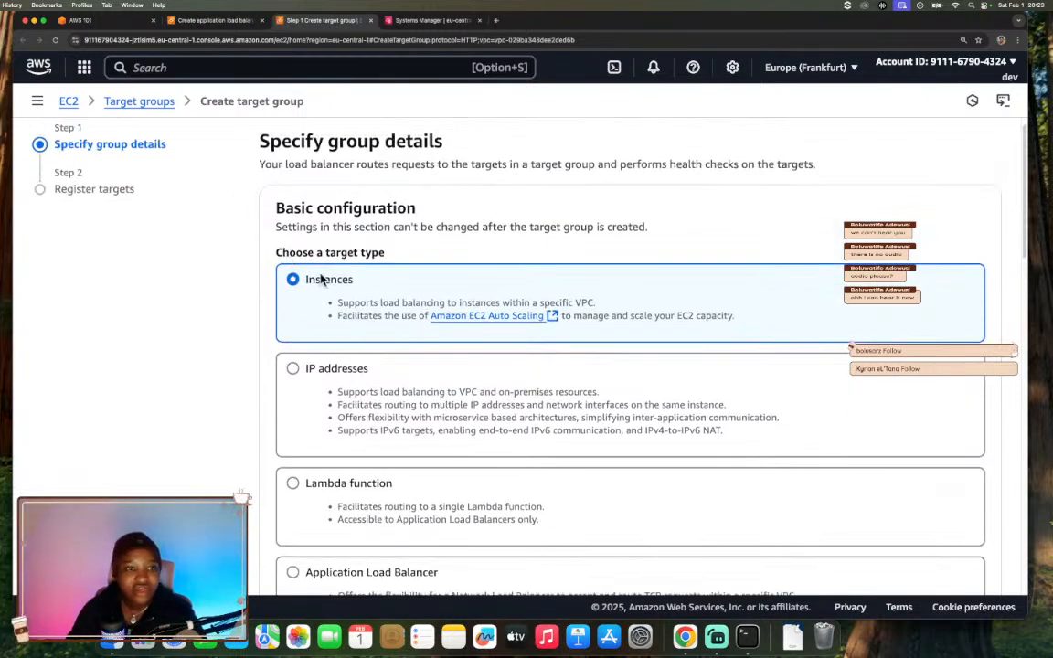
{"action": "scroll", "coordinate": [347, 302], "scroll_direction": "down", "scroll_amount": 6}
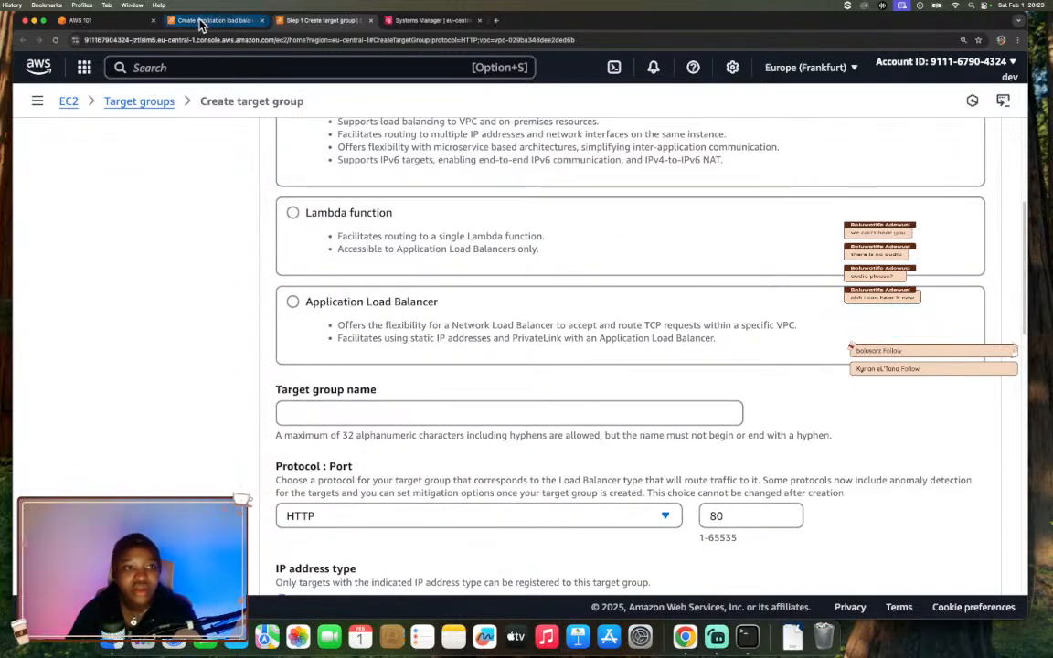
{"action": "left_click", "coordinate": [128, 22]}
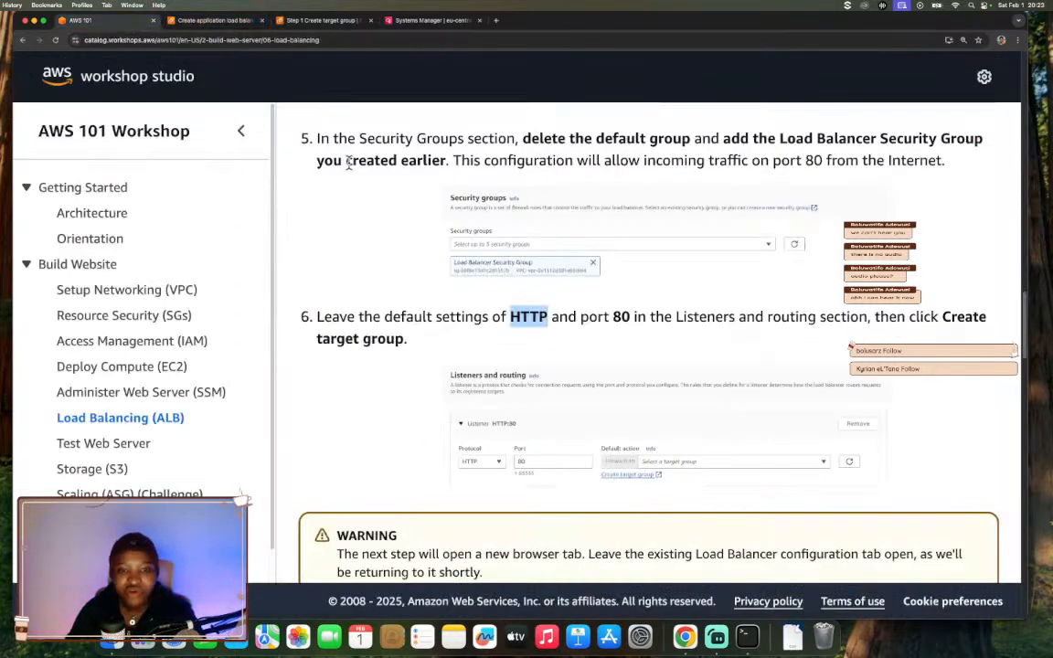
{"action": "scroll", "coordinate": [496, 220], "scroll_direction": "down", "scroll_amount": 5}
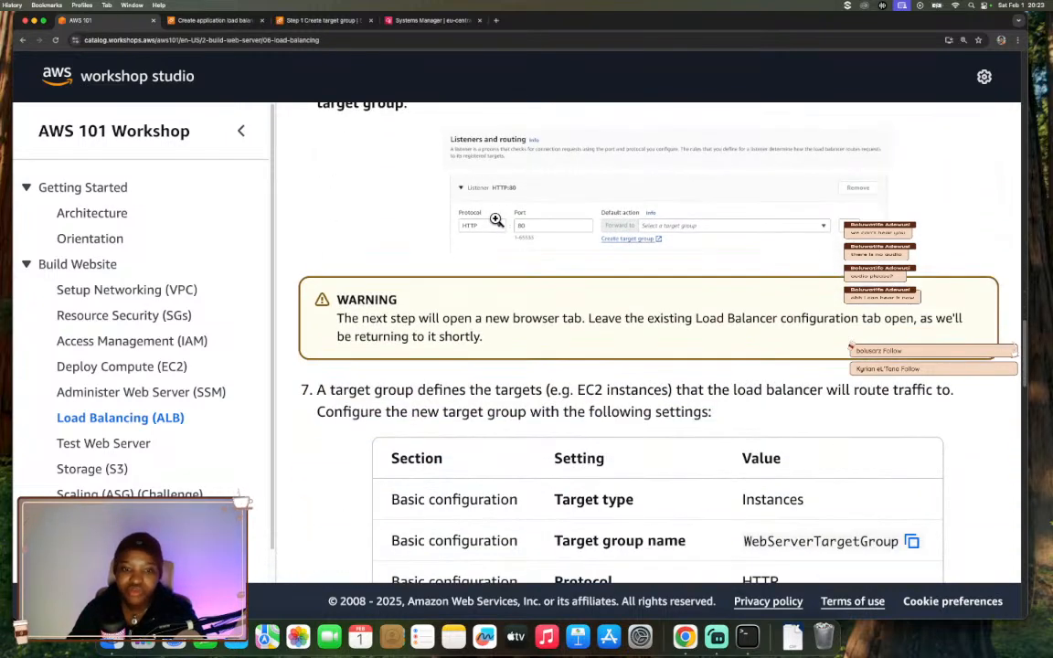
{"action": "scroll", "coordinate": [497, 219], "scroll_direction": "down", "scroll_amount": 5}
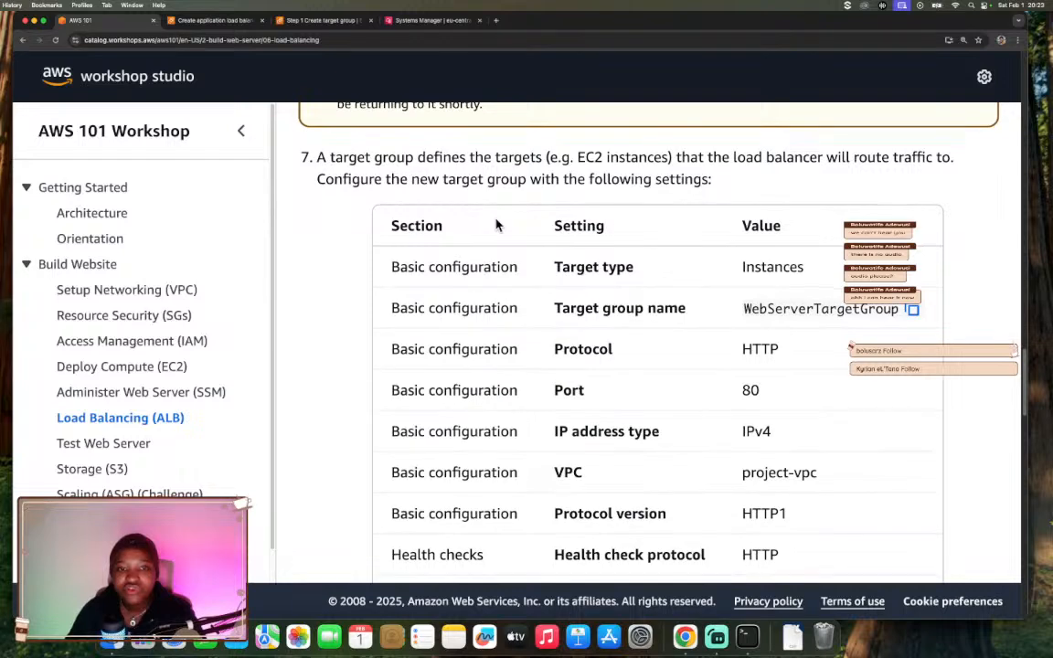
{"action": "scroll", "coordinate": [497, 225], "scroll_direction": "down", "scroll_amount": 1}
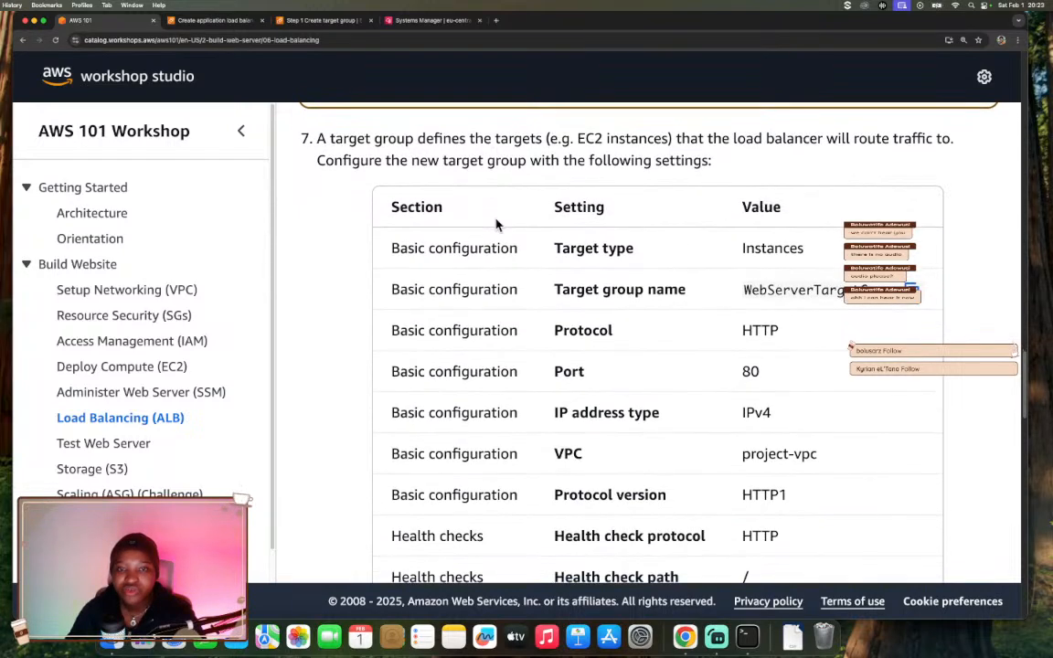
{"action": "left_click_drag", "start_coordinate": [743, 246], "coordinate": [783, 245]}
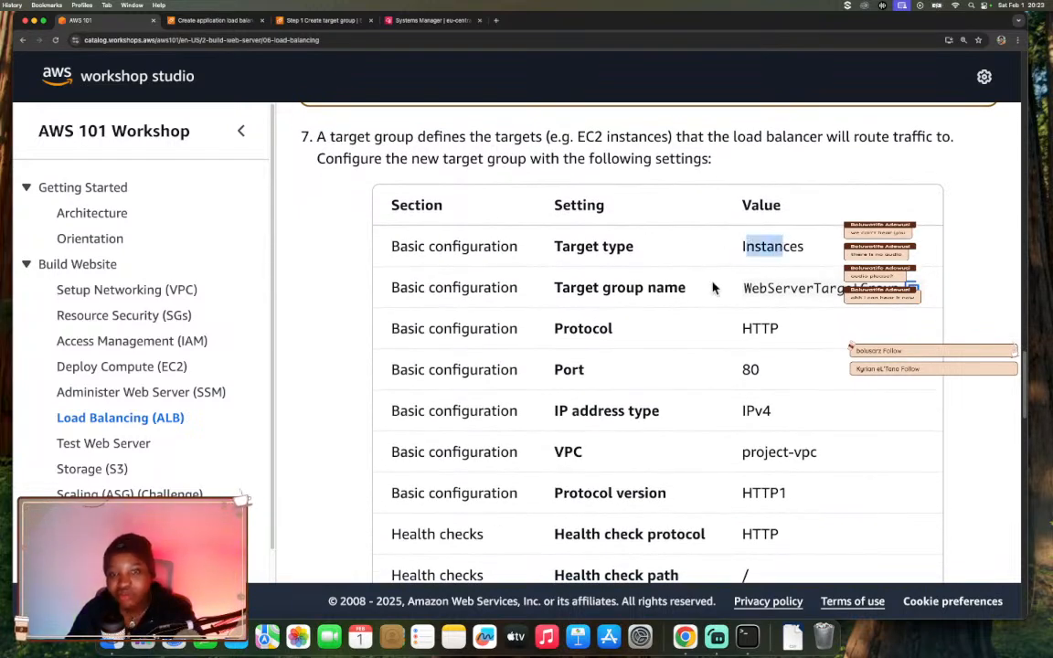
Copy the target group name from the workshop guide and name the new target group WebServerTargetGroup.
{"action": "left_click", "coordinate": [911, 288]}
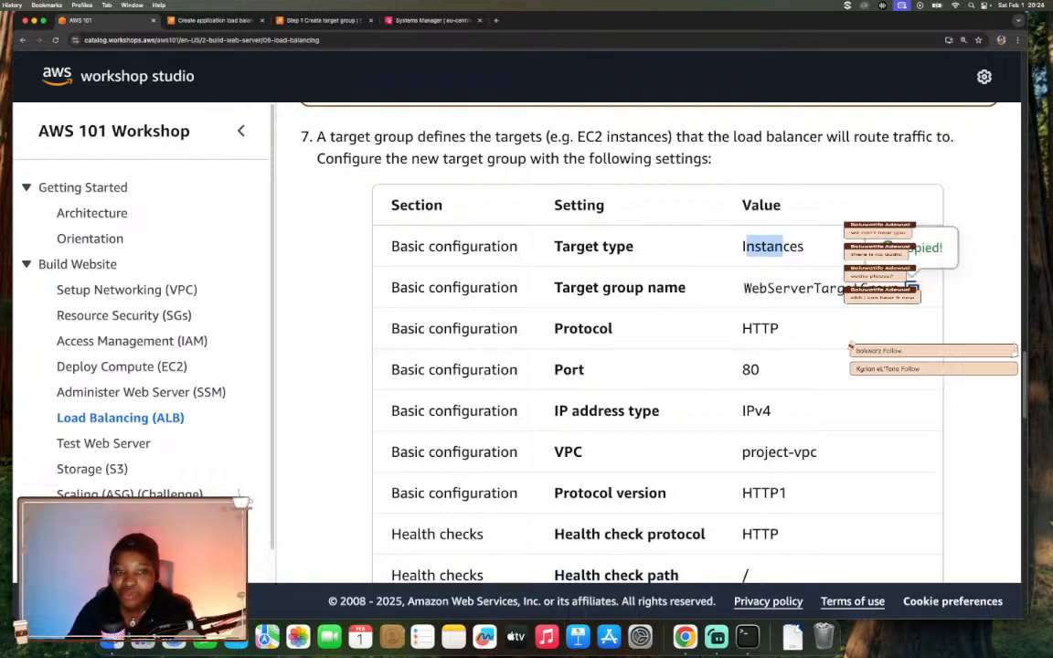
{"action": "scroll", "coordinate": [733, 302], "scroll_direction": "down", "scroll_amount": 2}
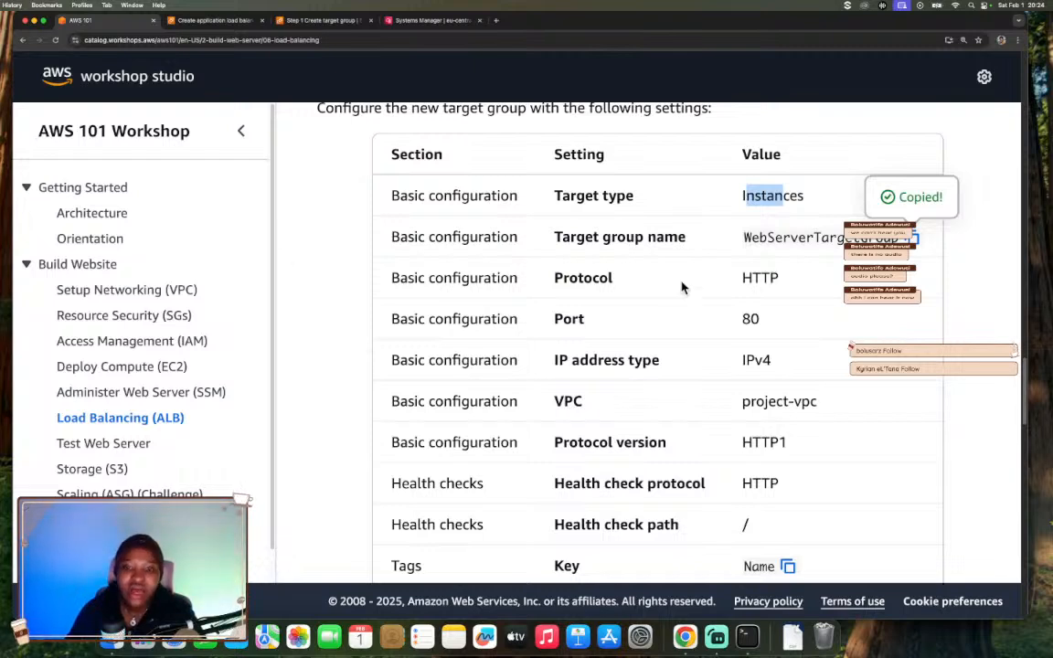
{"action": "left_click", "coordinate": [317, 26]}
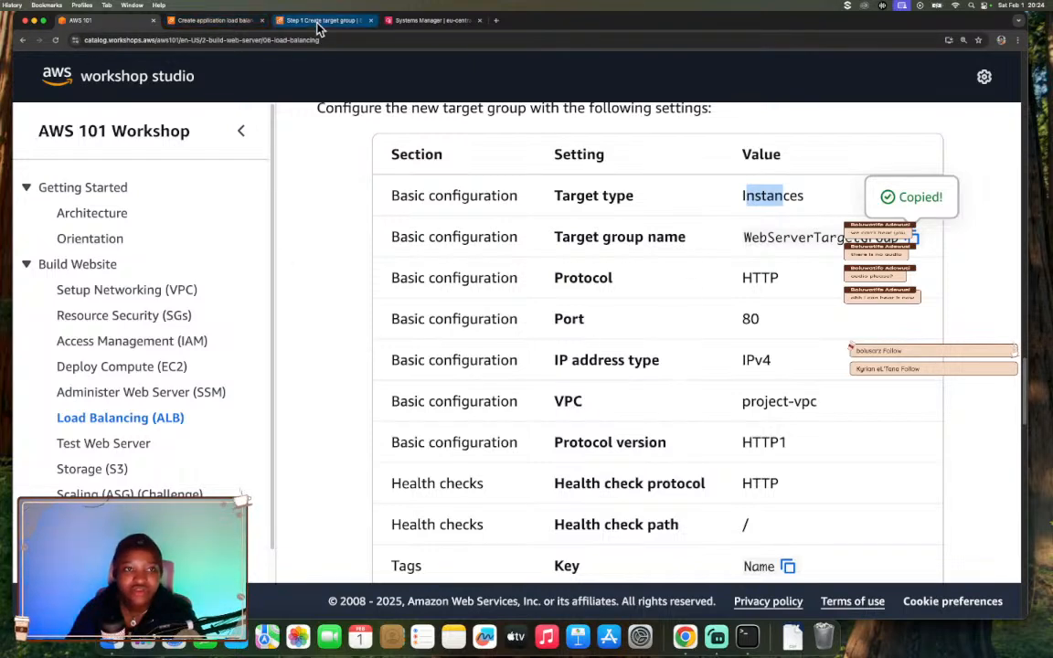
{"action": "left_click", "coordinate": [463, 410]}
{"action": "key", "text": "super+v"}
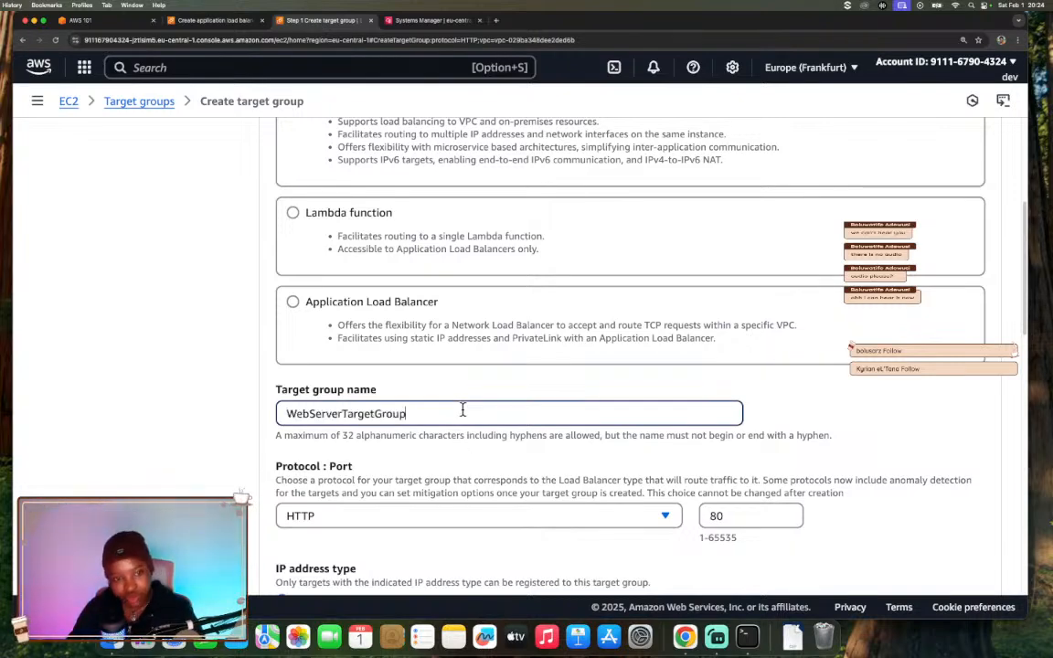
Check the target group's protocol, port, IP address type, VPC, protocol version and health check settings against the workshop guide.
{"action": "scroll", "coordinate": [284, 372], "scroll_direction": "down", "scroll_amount": 3}
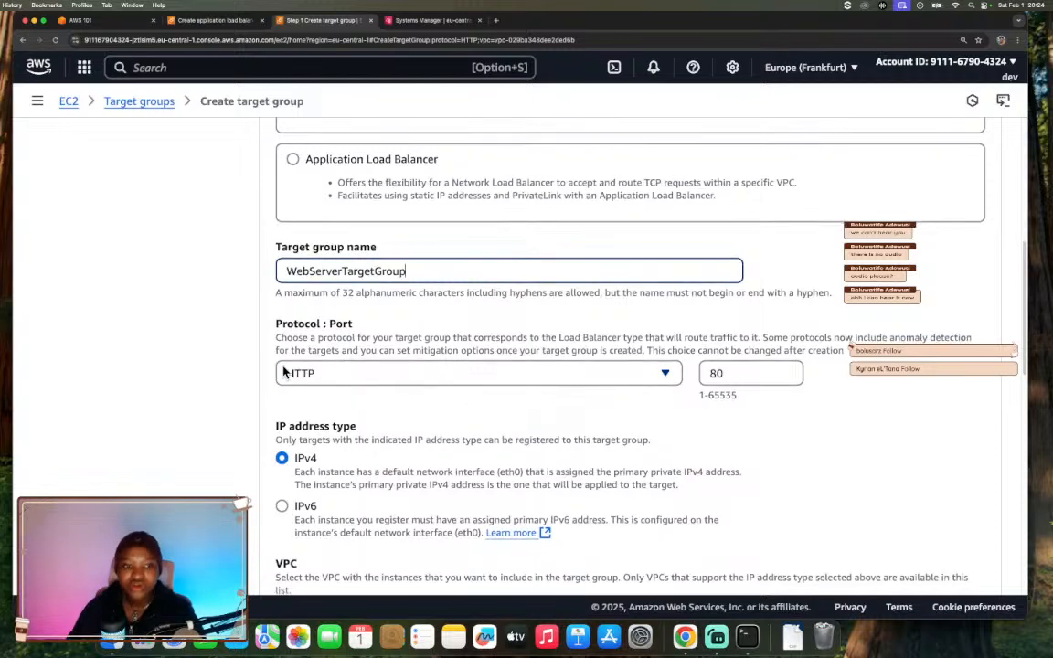
{"action": "scroll", "coordinate": [292, 352], "scroll_direction": "down", "scroll_amount": 2}
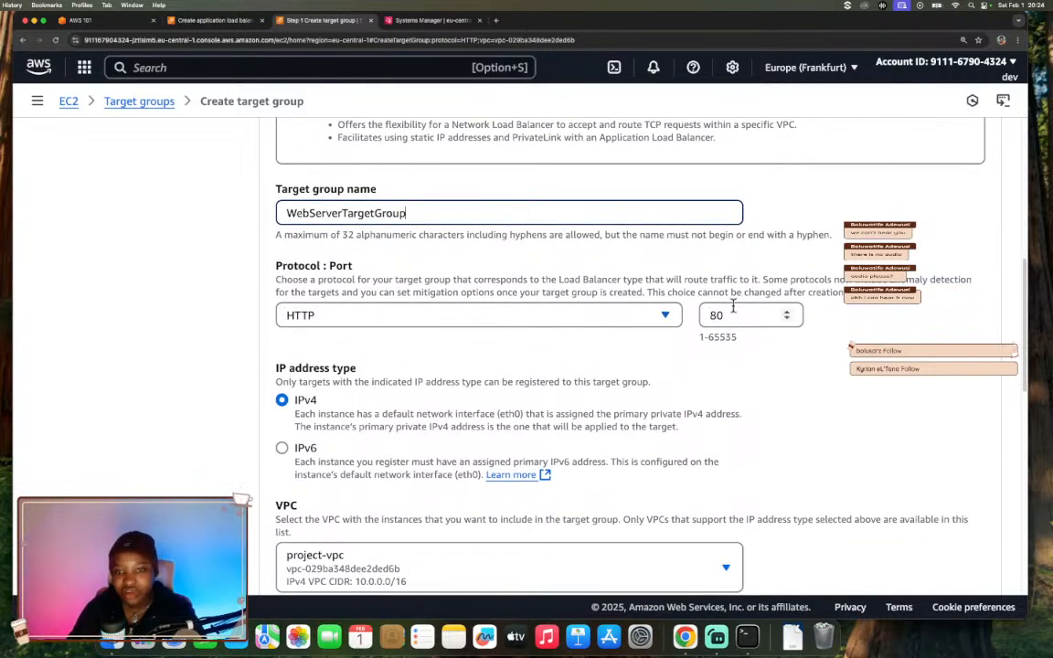
{"action": "scroll", "coordinate": [465, 400], "scroll_direction": "down", "scroll_amount": 3}
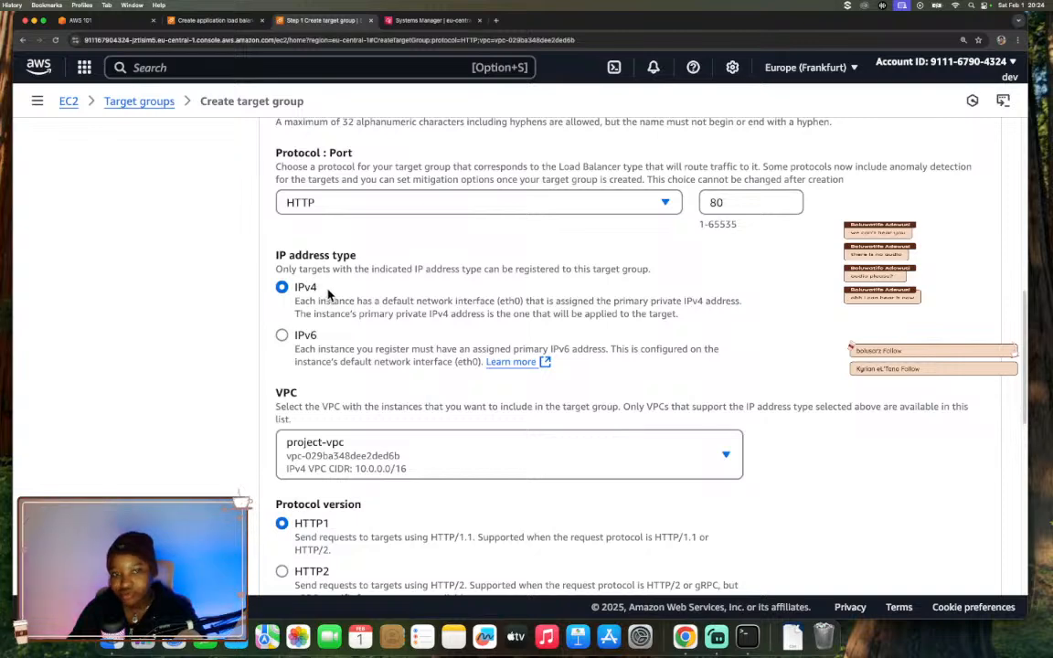
{"action": "scroll", "coordinate": [330, 437], "scroll_direction": "down", "scroll_amount": 3}
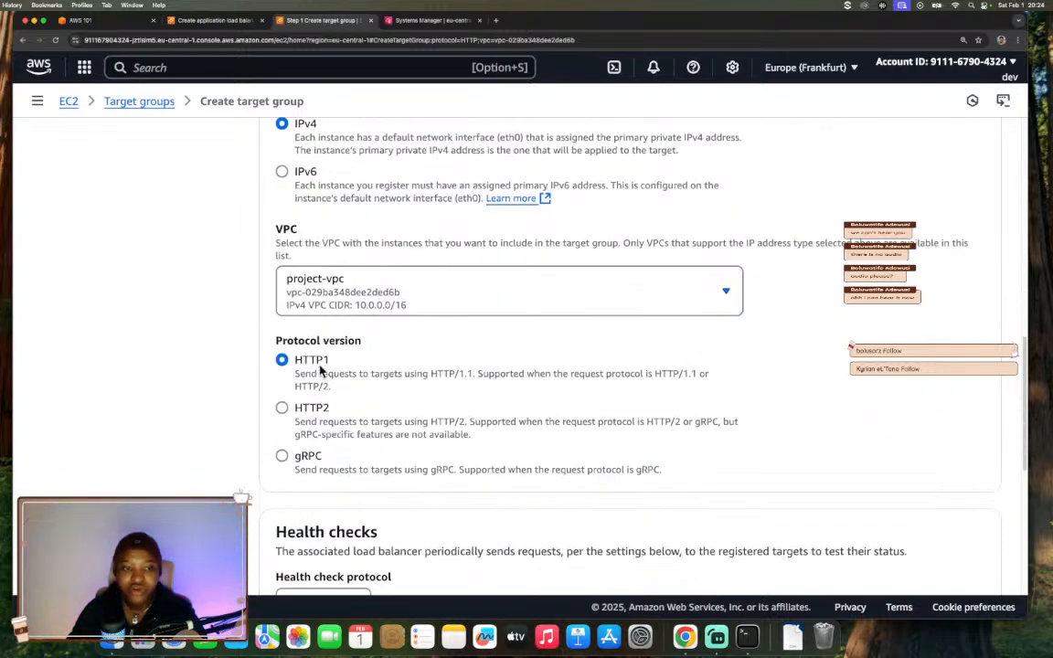
{"action": "left_click", "coordinate": [399, 293]}
{"action": "left_click", "coordinate": [400, 292]}
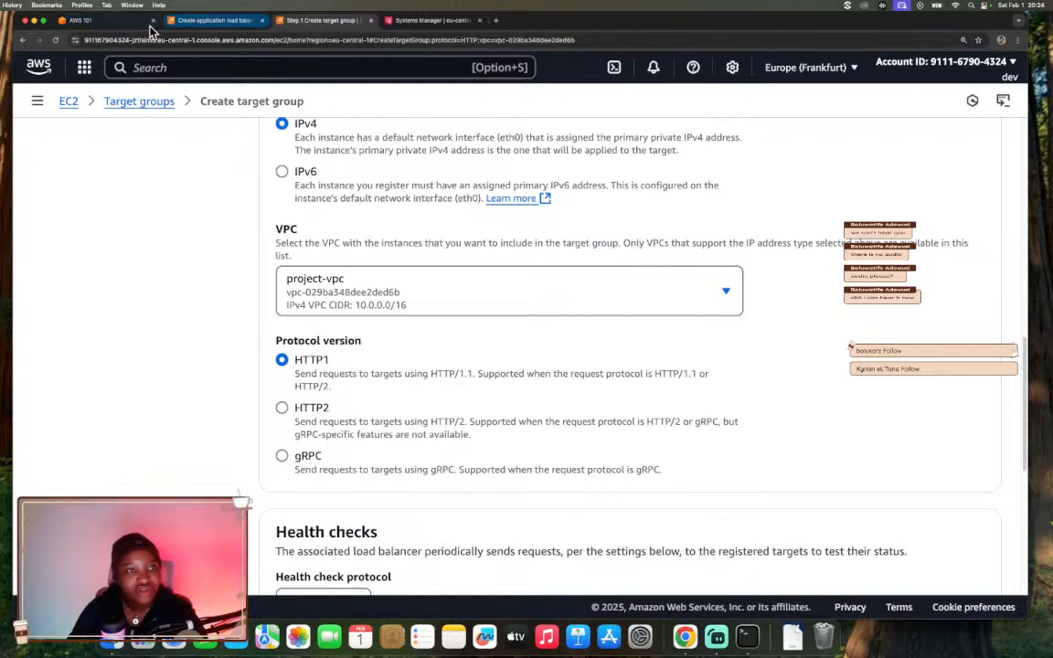
{"action": "left_click", "coordinate": [118, 21]}
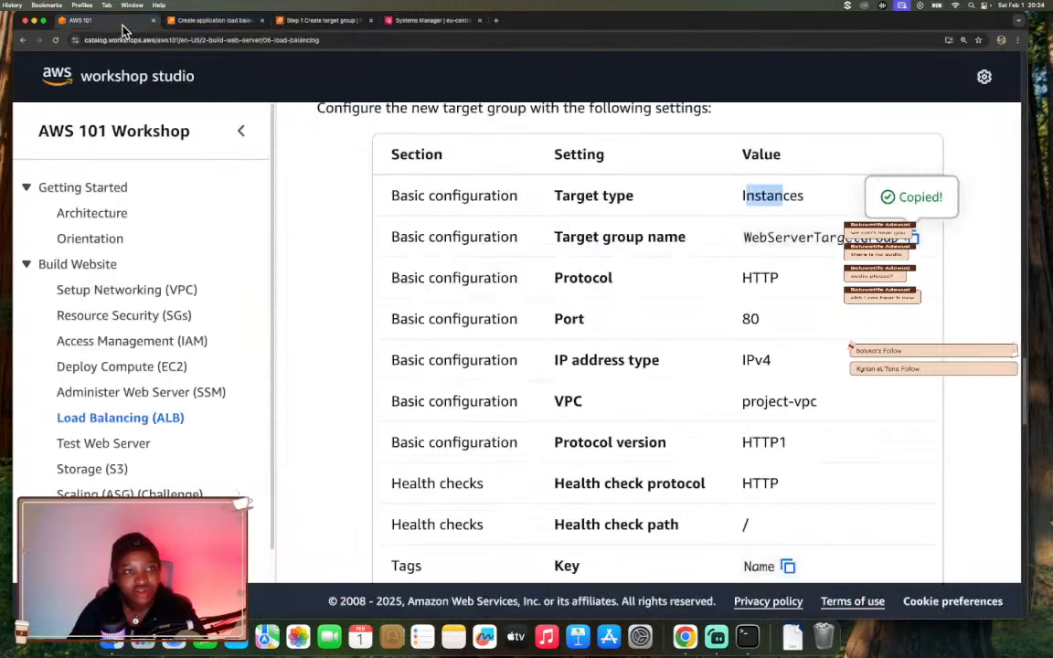
{"action": "double_click", "coordinate": [752, 443]}
{"action": "scroll", "coordinate": [796, 439], "scroll_direction": "down", "scroll_amount": 3}
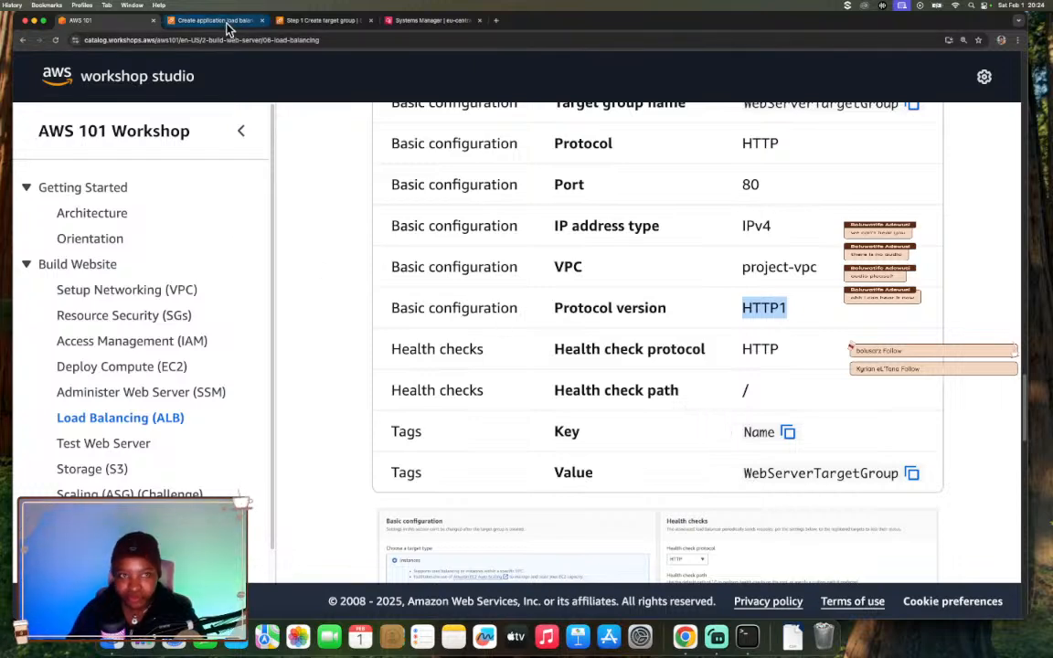
{"action": "left_click", "coordinate": [315, 21]}
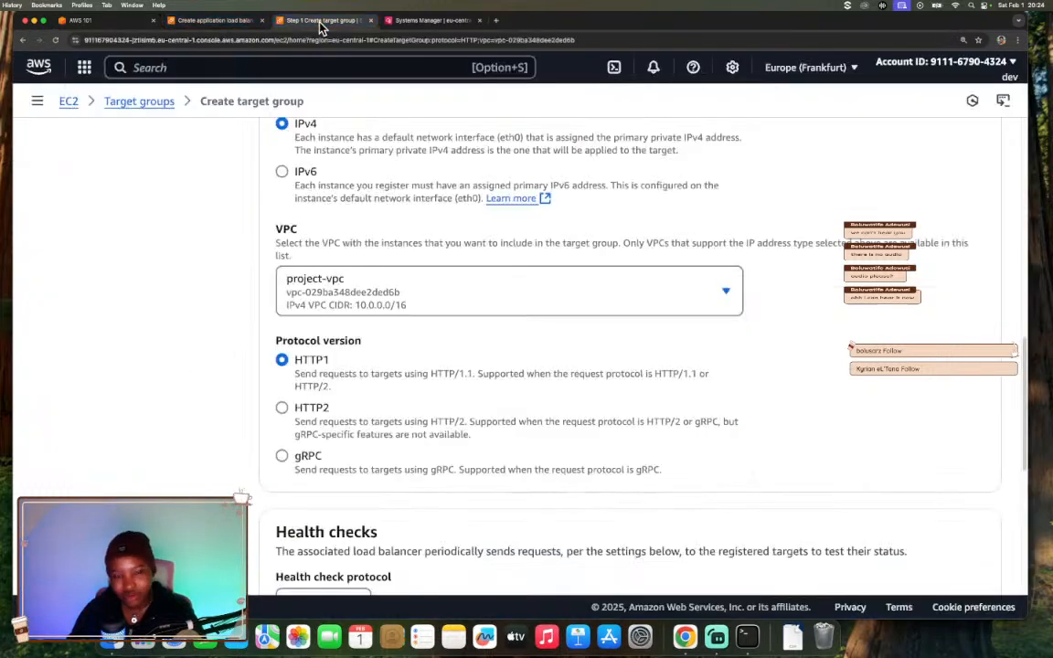
{"action": "scroll", "coordinate": [573, 412], "scroll_direction": "down", "scroll_amount": 3}
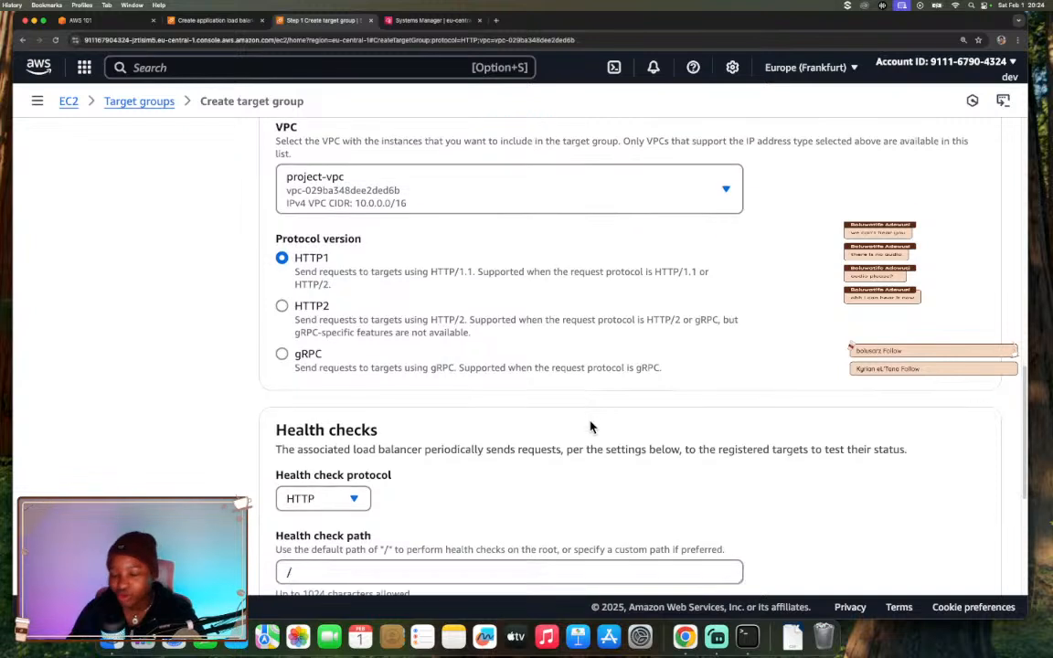
{"action": "scroll", "coordinate": [592, 425], "scroll_direction": "down", "scroll_amount": 2}
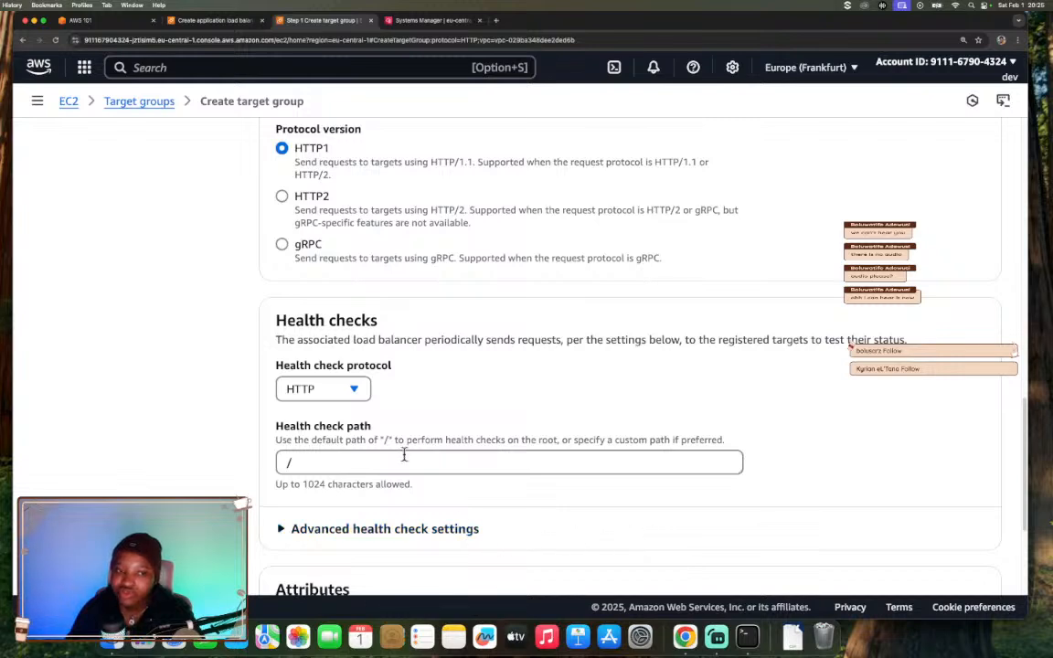
Add a tag to the target group with key Name and value WebServerTargetGroup, copying the value from the workshop guide.
{"action": "scroll", "coordinate": [197, 427], "scroll_direction": "down", "scroll_amount": 5}
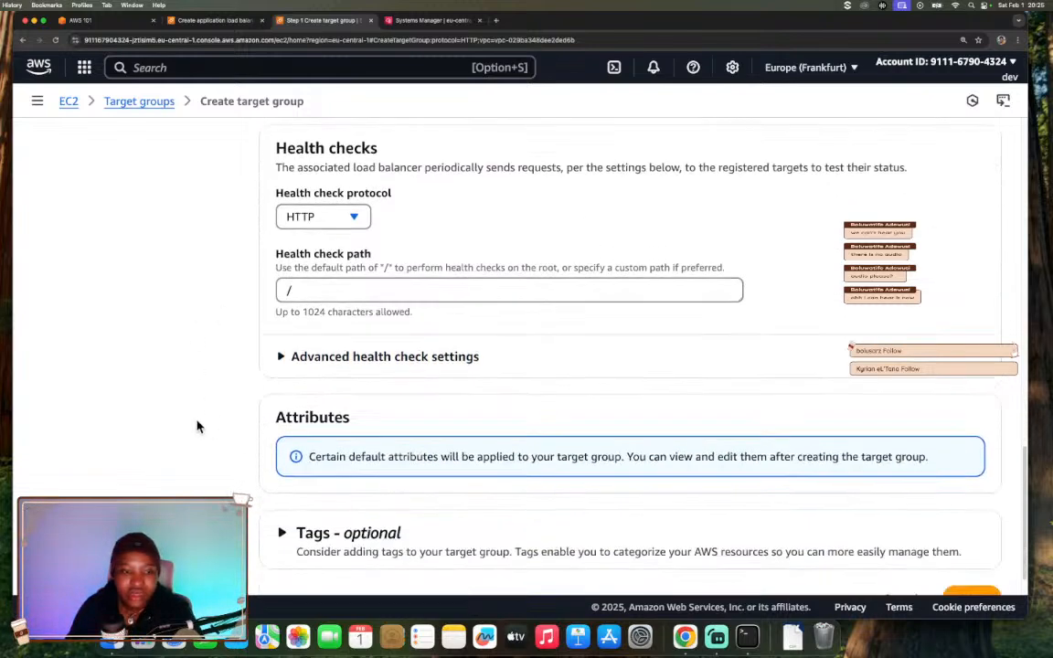
{"action": "left_click", "coordinate": [281, 485]}
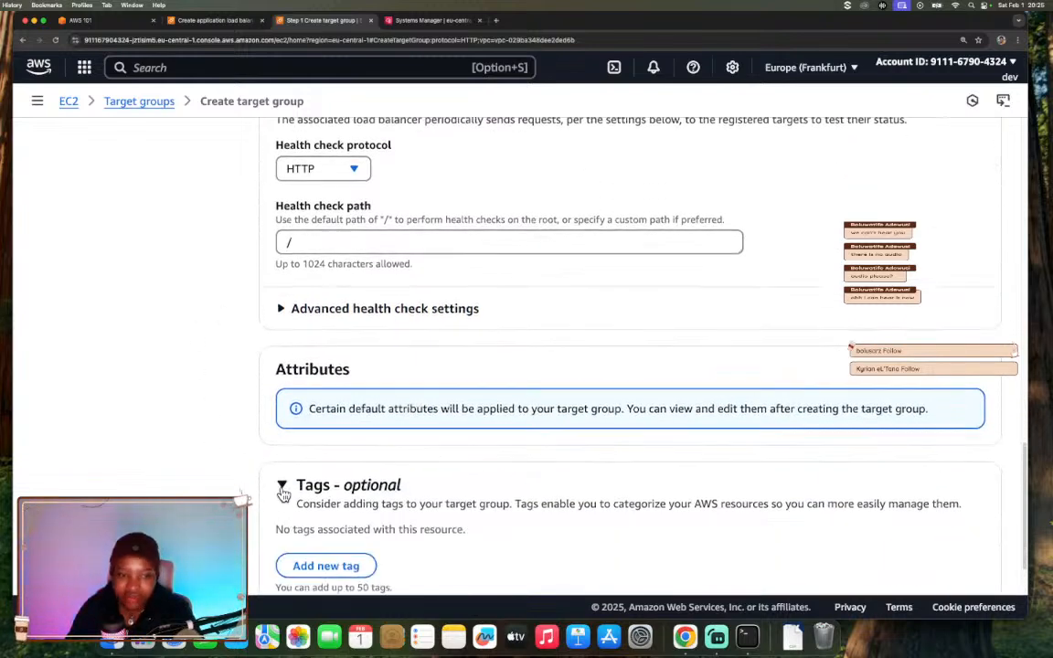
{"action": "scroll", "coordinate": [283, 494], "scroll_direction": "down", "scroll_amount": 2}
{"action": "left_click", "coordinate": [297, 477]}
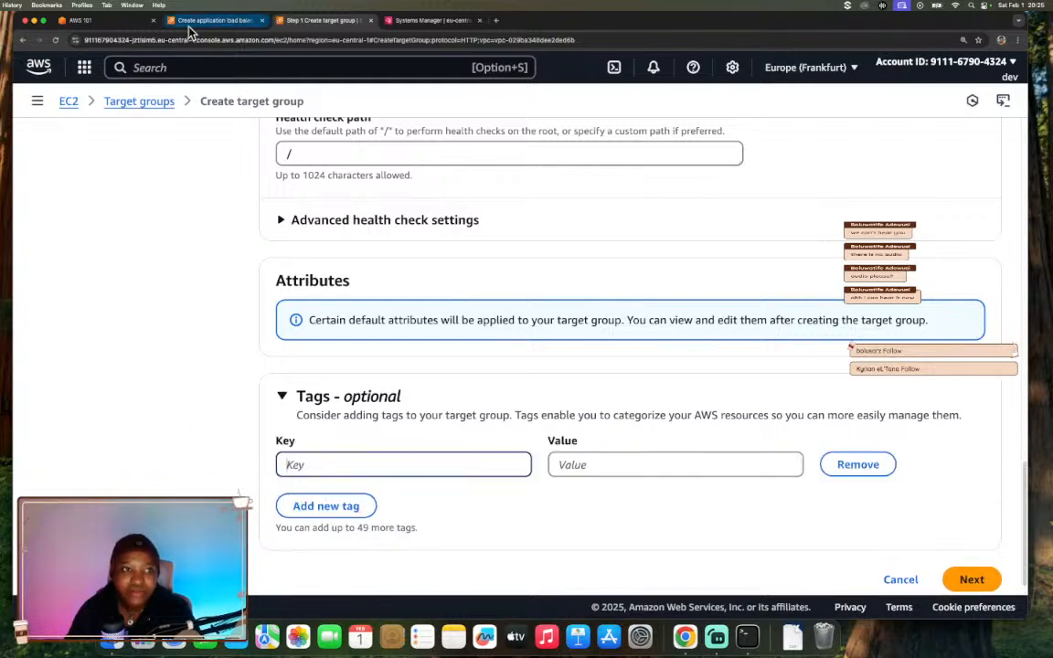
{"action": "left_click", "coordinate": [87, 20]}
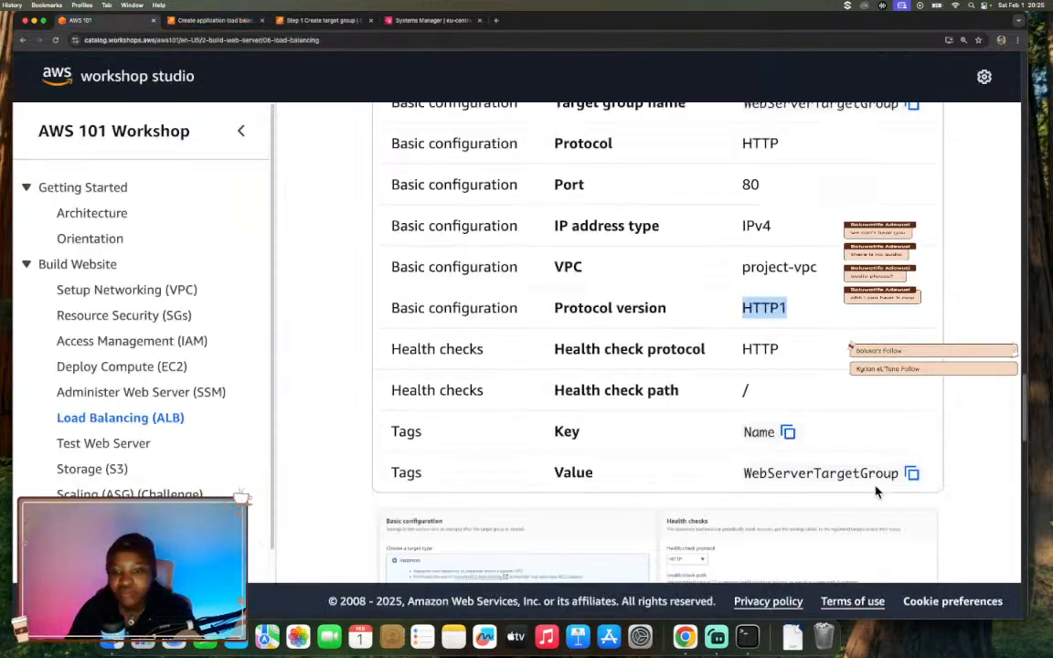
{"action": "left_click", "coordinate": [911, 473]}
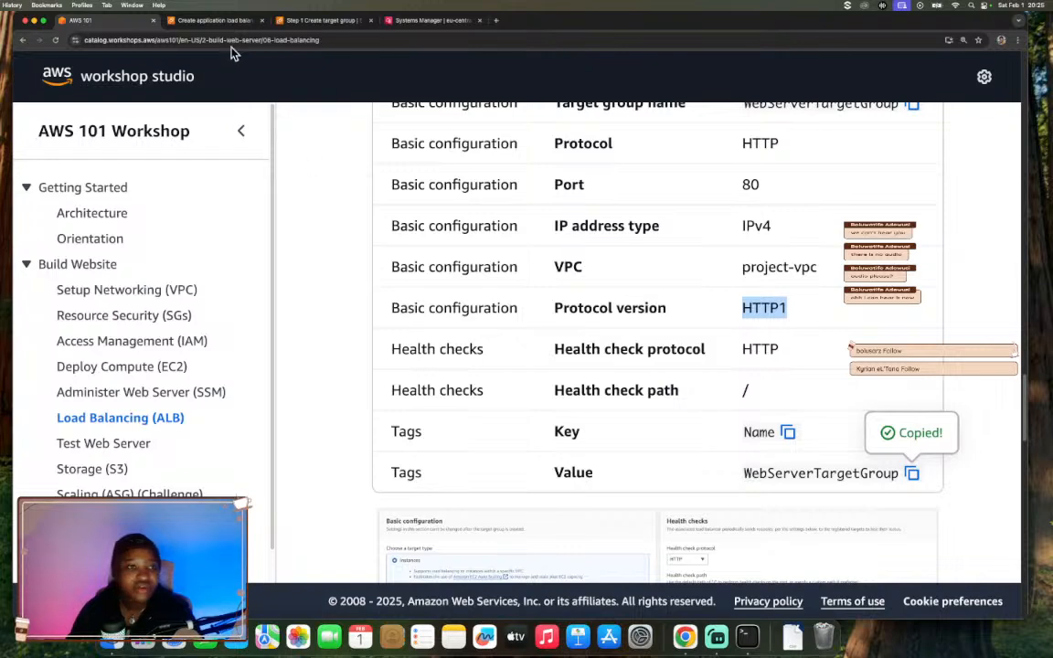
{"action": "left_click", "coordinate": [288, 20]}
{"action": "type", "text": "Name"}
{"action": "key", "text": "Tab"}
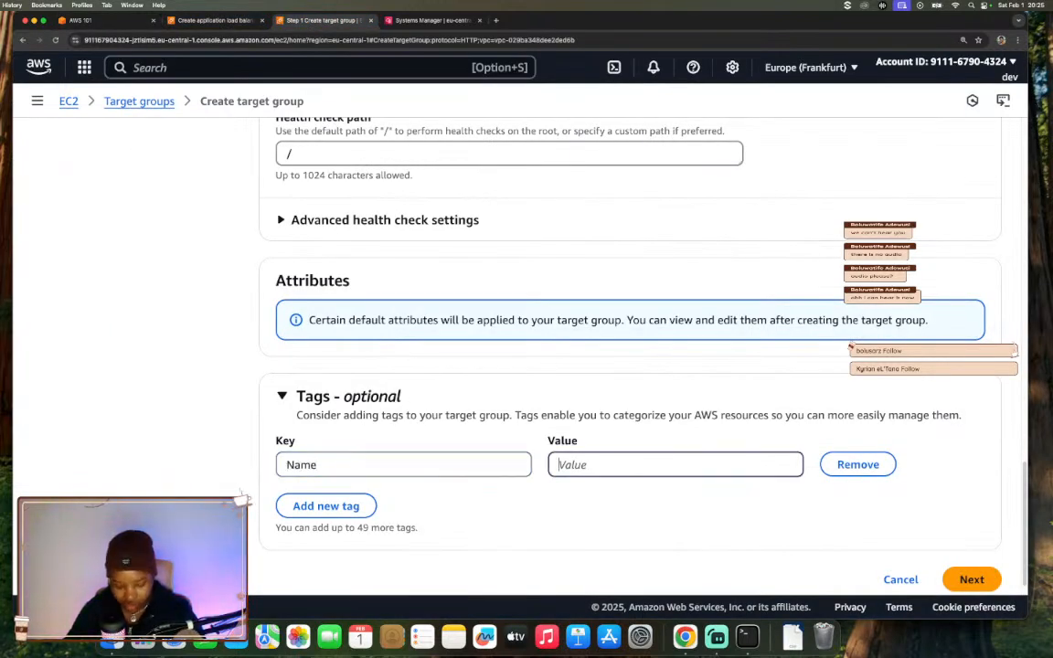
{"action": "key", "text": "super+v"}
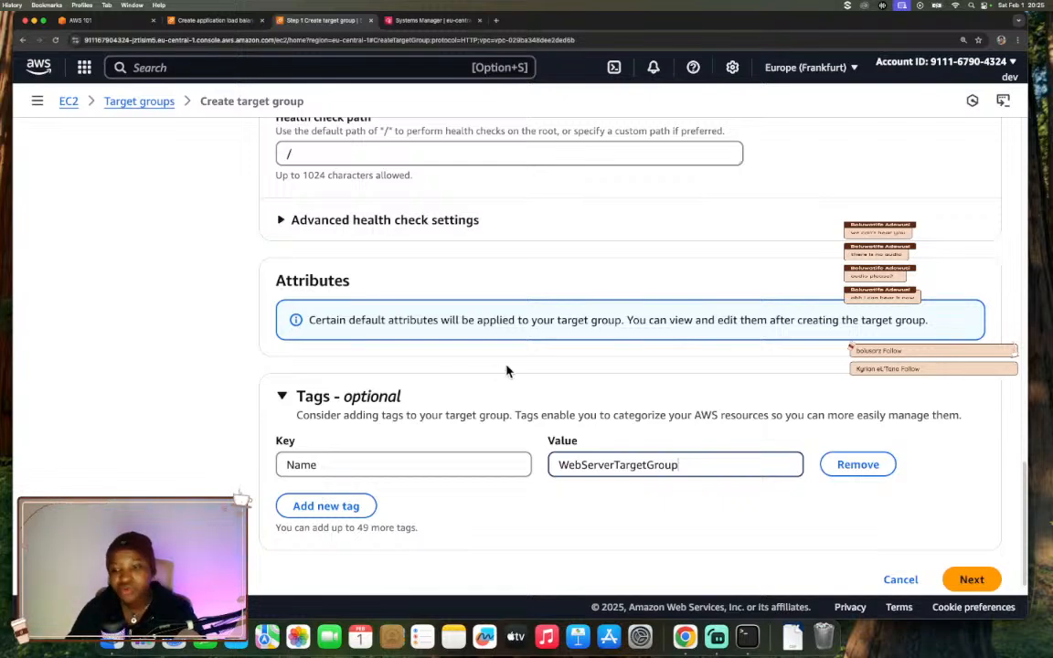
Proceed to the target registration stage and select the mywebserver instance.
{"action": "left_click", "coordinate": [967, 580]}
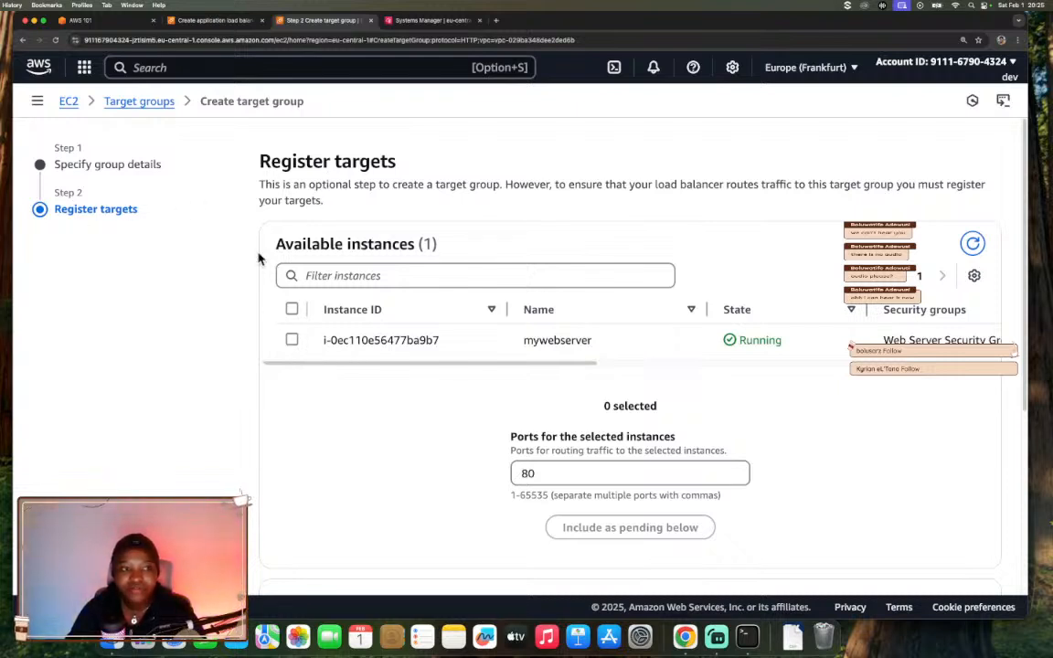
{"action": "left_click", "coordinate": [291, 339]}
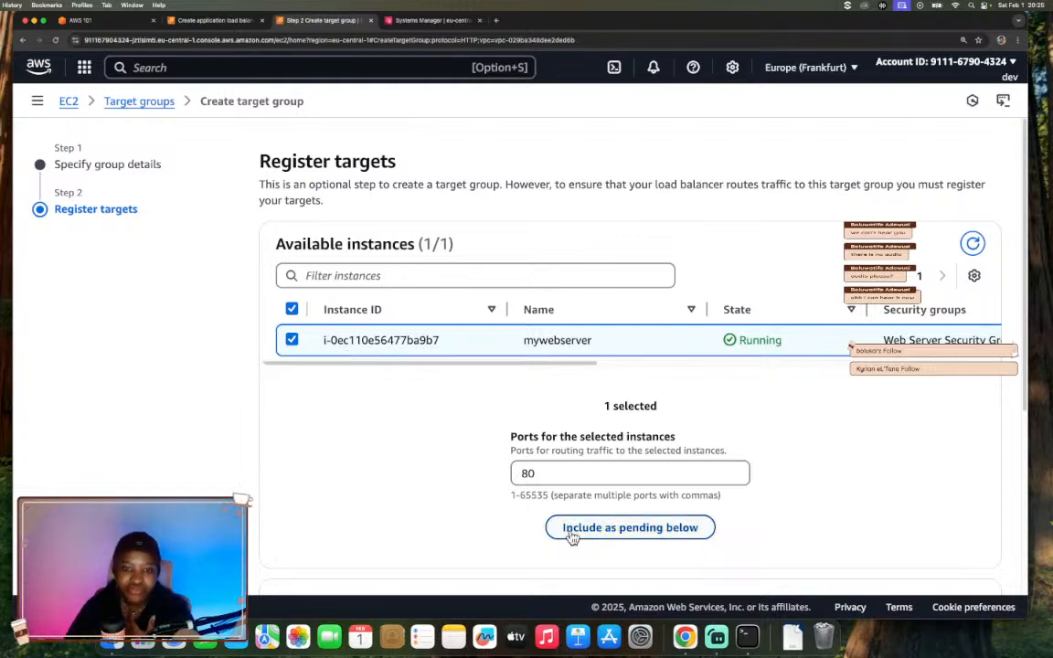
{"action": "scroll", "coordinate": [754, 470], "scroll_direction": "down", "scroll_amount": 2}
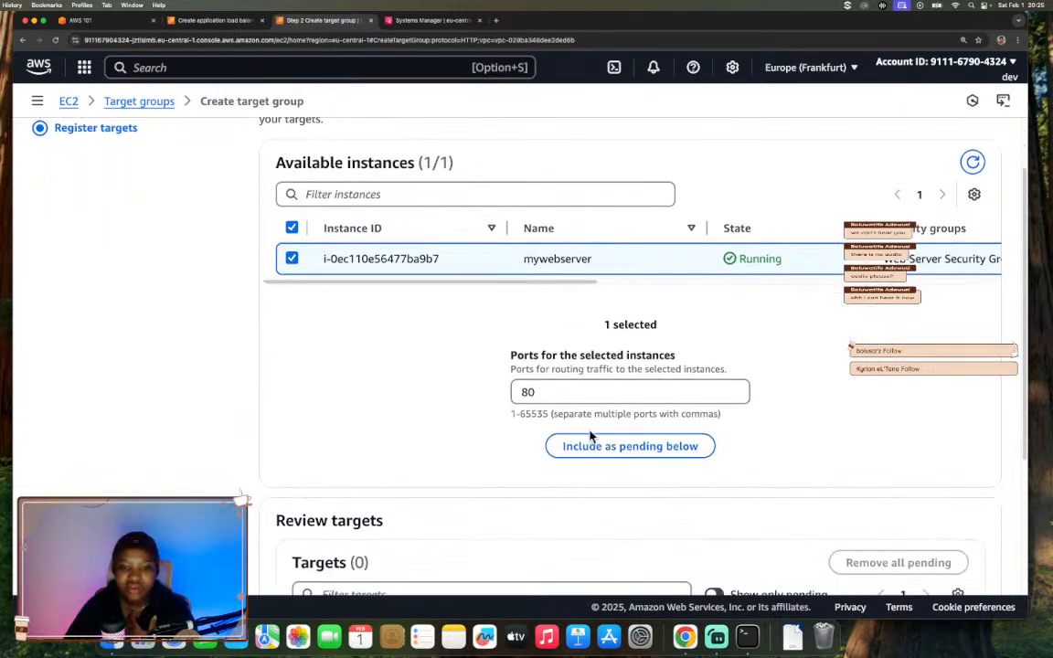
Read instructions 8 to 11 of the workshop guide on registering targets and finalizing the target group.
{"action": "left_click", "coordinate": [88, 20]}
{"action": "scroll", "coordinate": [590, 349], "scroll_direction": "down", "scroll_amount": 10}
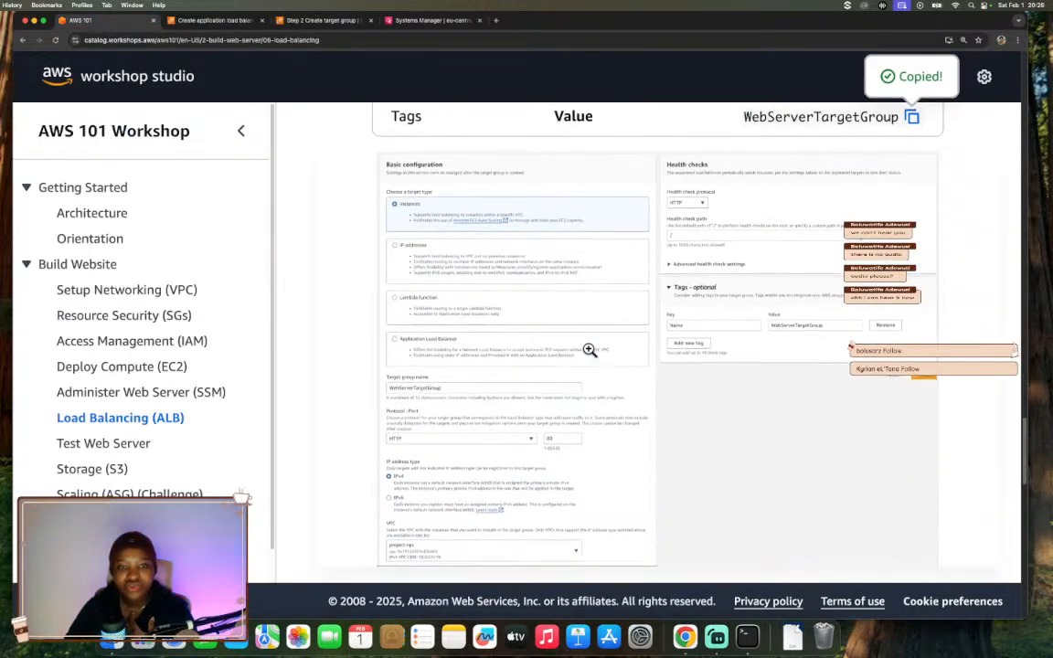
{"action": "scroll", "coordinate": [589, 352], "scroll_direction": "up", "scroll_amount": 3}
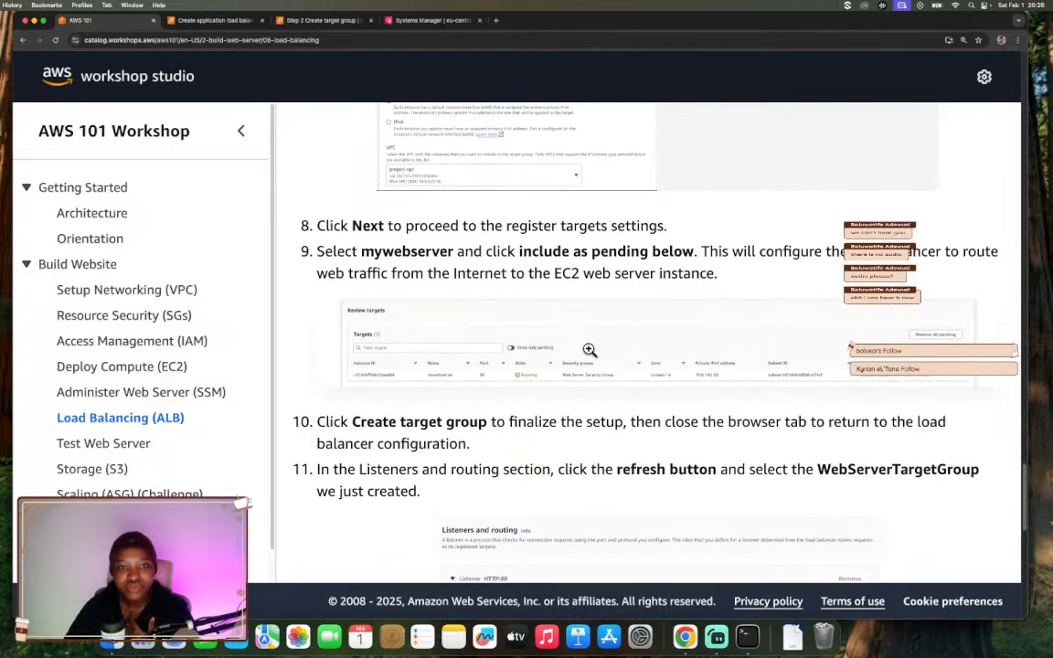
{"action": "scroll", "coordinate": [589, 348], "scroll_direction": "down", "scroll_amount": 2}
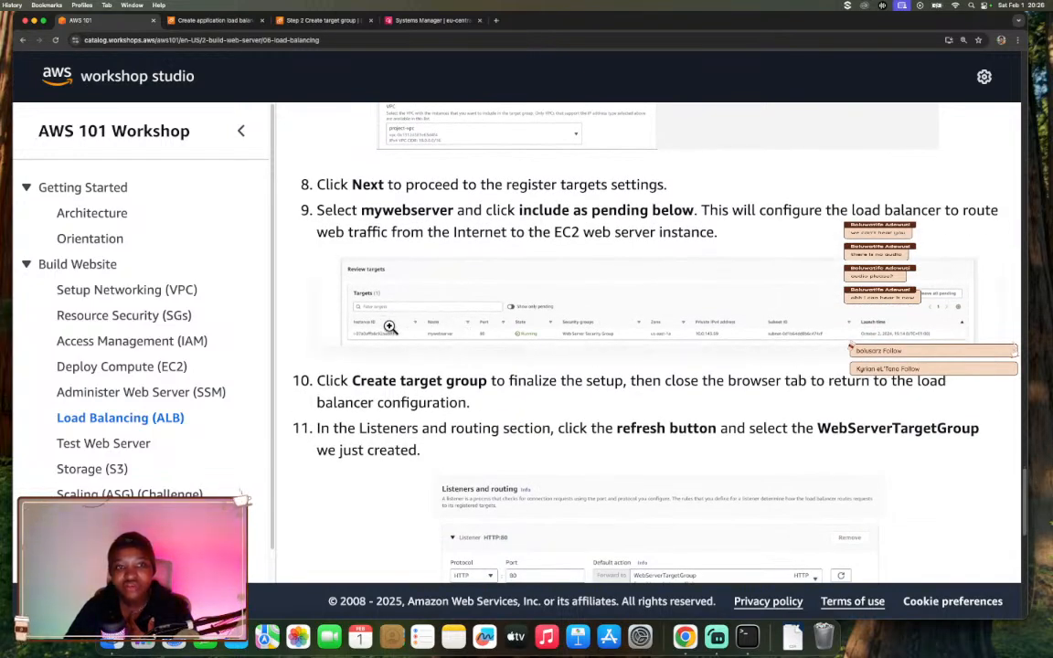
{"action": "scroll", "coordinate": [546, 262], "scroll_direction": "down", "scroll_amount": 4}
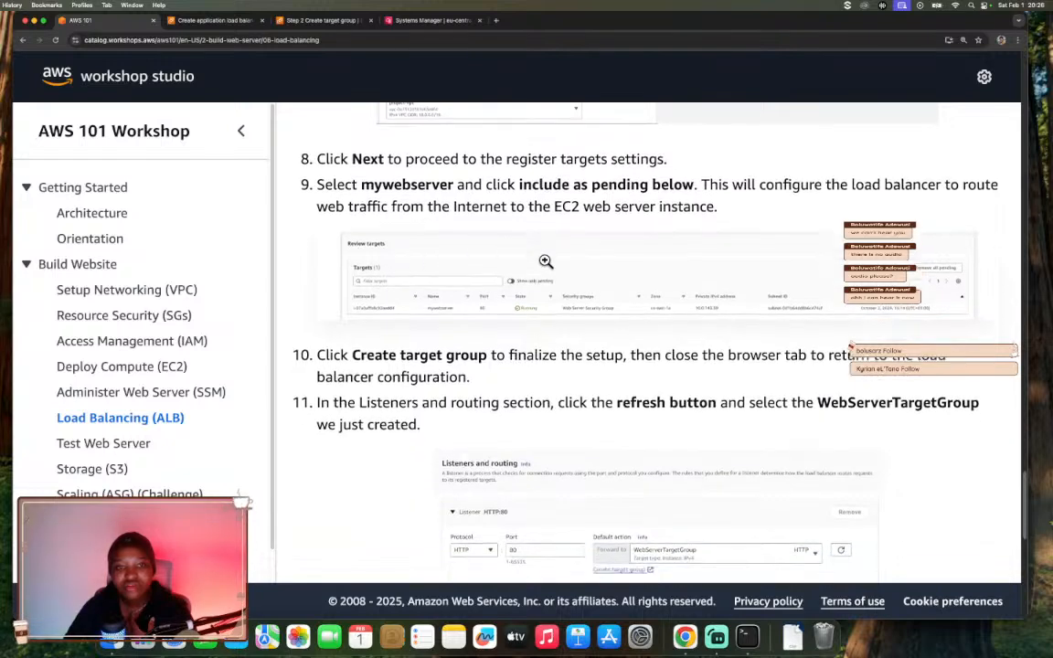
{"action": "scroll", "coordinate": [546, 261], "scroll_direction": "down", "scroll_amount": 4}
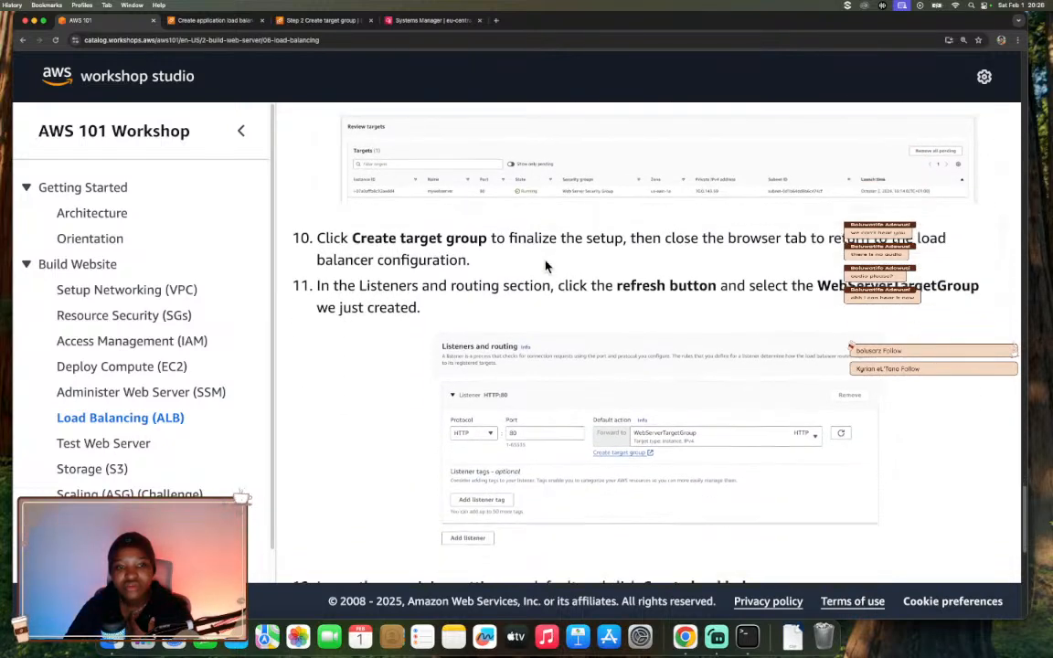
{"action": "scroll", "coordinate": [546, 265], "scroll_direction": "up", "scroll_amount": 8}
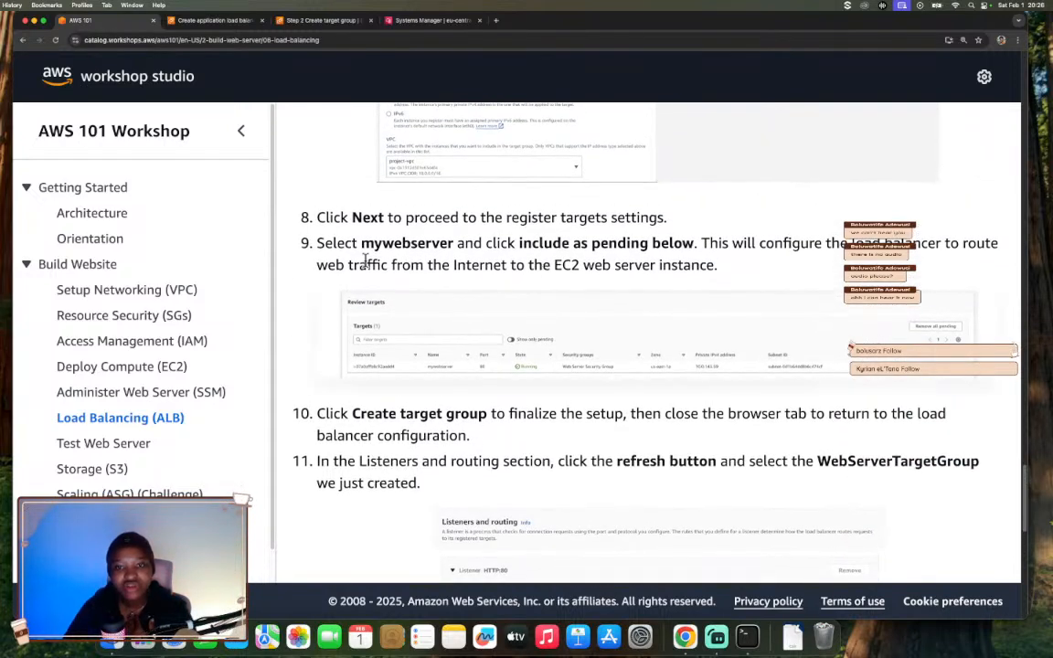
Include the selected mywebserver instance as a pending target on port 80 and create the target group.
{"action": "left_click", "coordinate": [320, 20]}
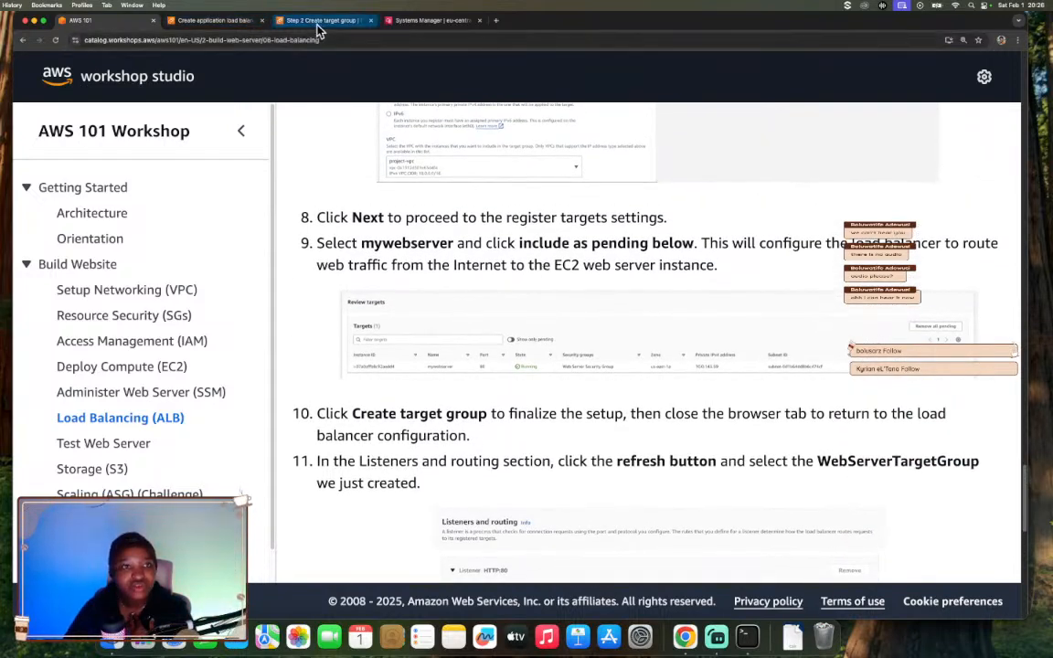
{"action": "scroll", "coordinate": [404, 256], "scroll_direction": "down", "scroll_amount": 3}
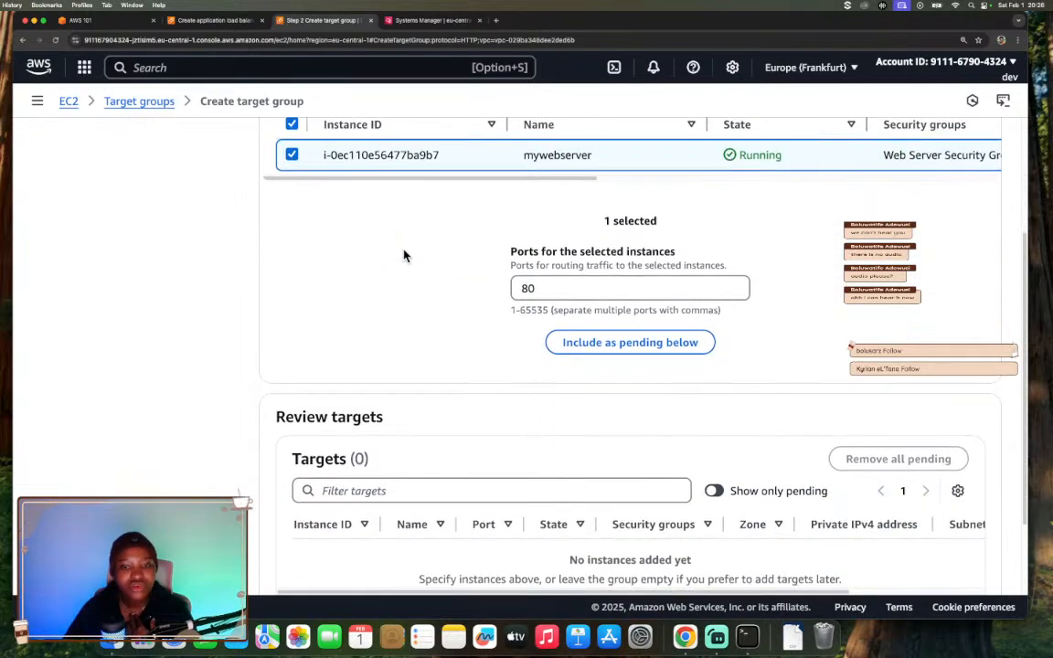
{"action": "left_click", "coordinate": [608, 345]}
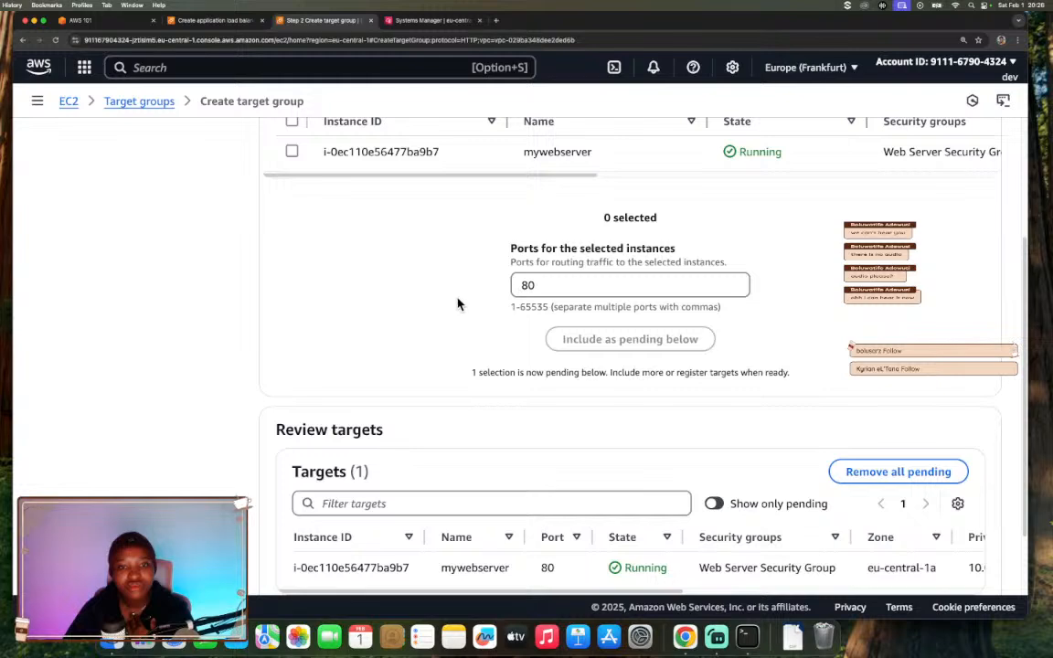
{"action": "scroll", "coordinate": [459, 304], "scroll_direction": "down", "scroll_amount": 2}
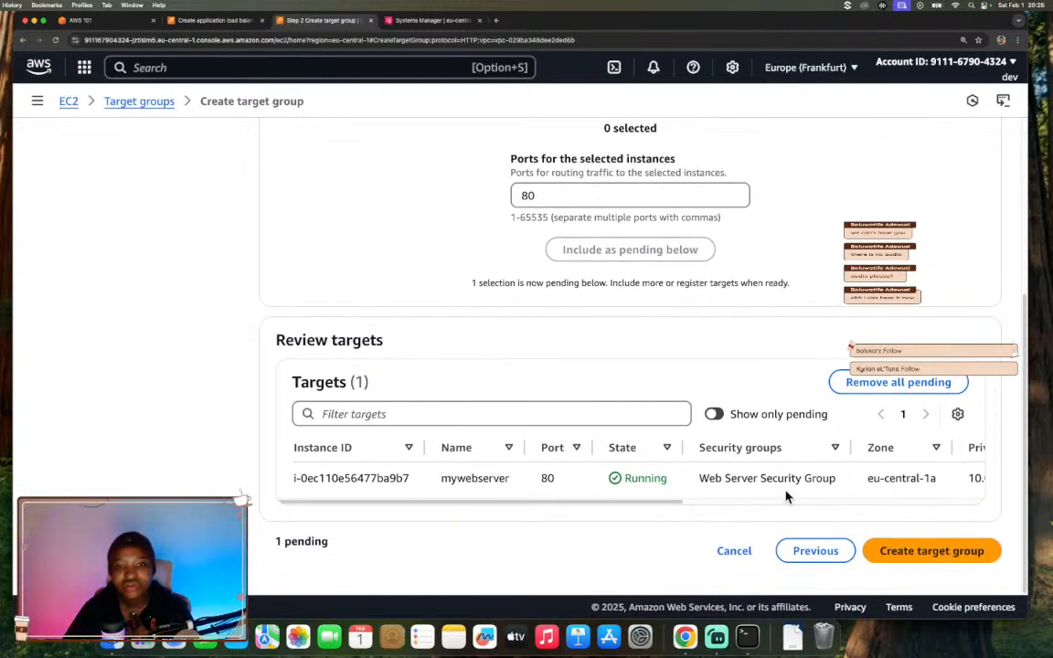
{"action": "left_click", "coordinate": [932, 554]}
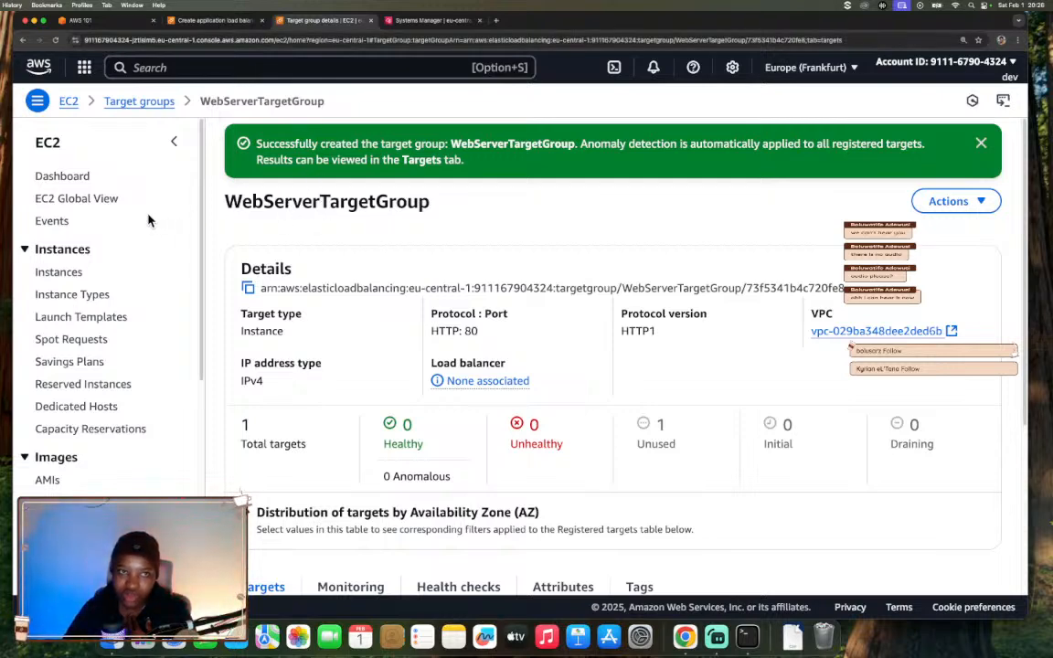
Following instruction 11 of the workshop guide, refresh the load balancer's target group list and forward the HTTP:80 listener to WebServerTargetGroup.
{"action": "left_click", "coordinate": [98, 20]}
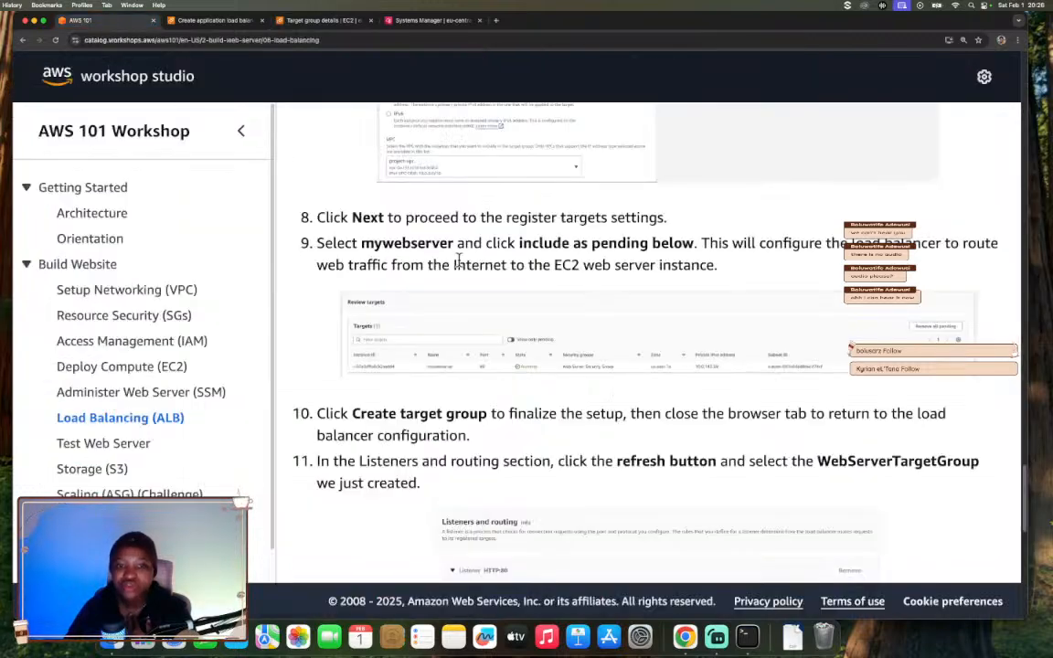
{"action": "scroll", "coordinate": [459, 263], "scroll_direction": "down", "scroll_amount": 2}
{"action": "scroll", "coordinate": [460, 263], "scroll_direction": "down", "scroll_amount": 4}
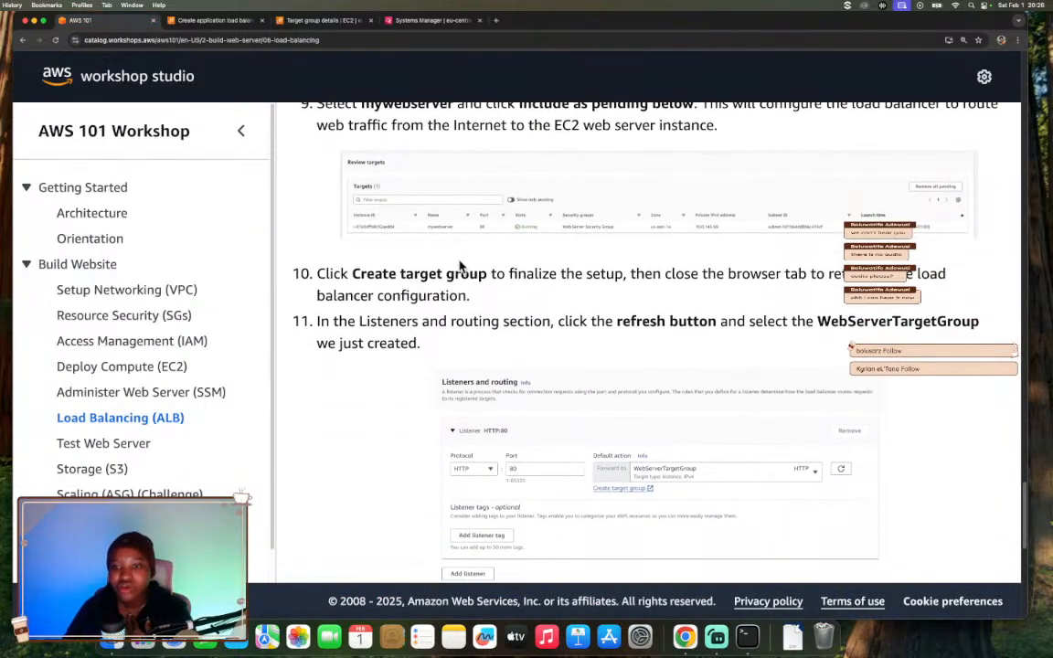
{"action": "scroll", "coordinate": [460, 265], "scroll_direction": "down", "scroll_amount": 2}
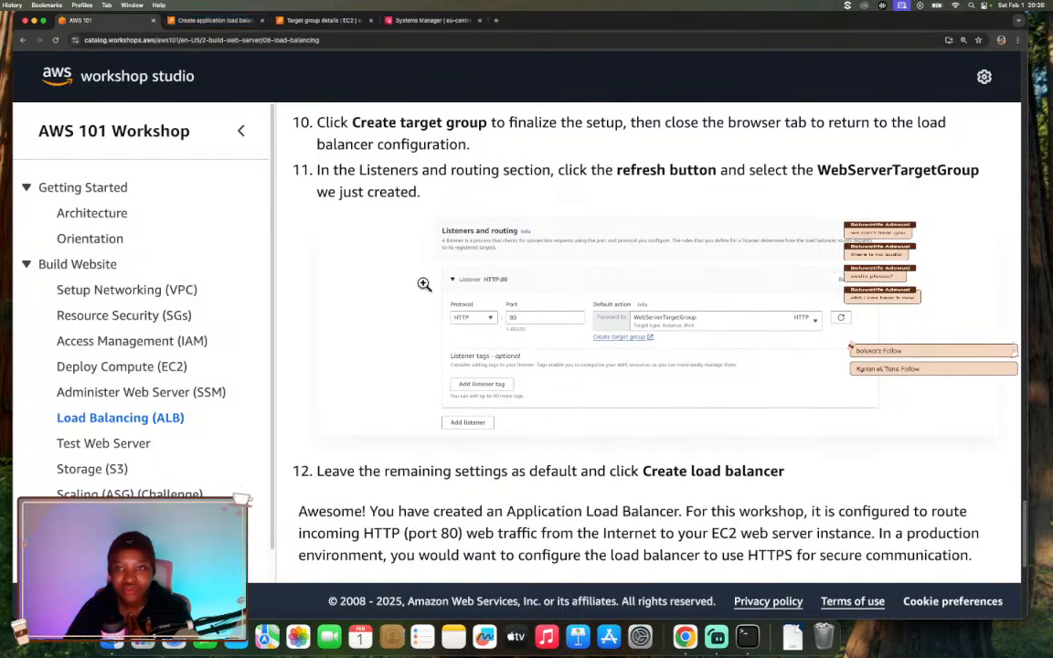
{"action": "scroll", "coordinate": [424, 284], "scroll_direction": "down", "scroll_amount": 1}
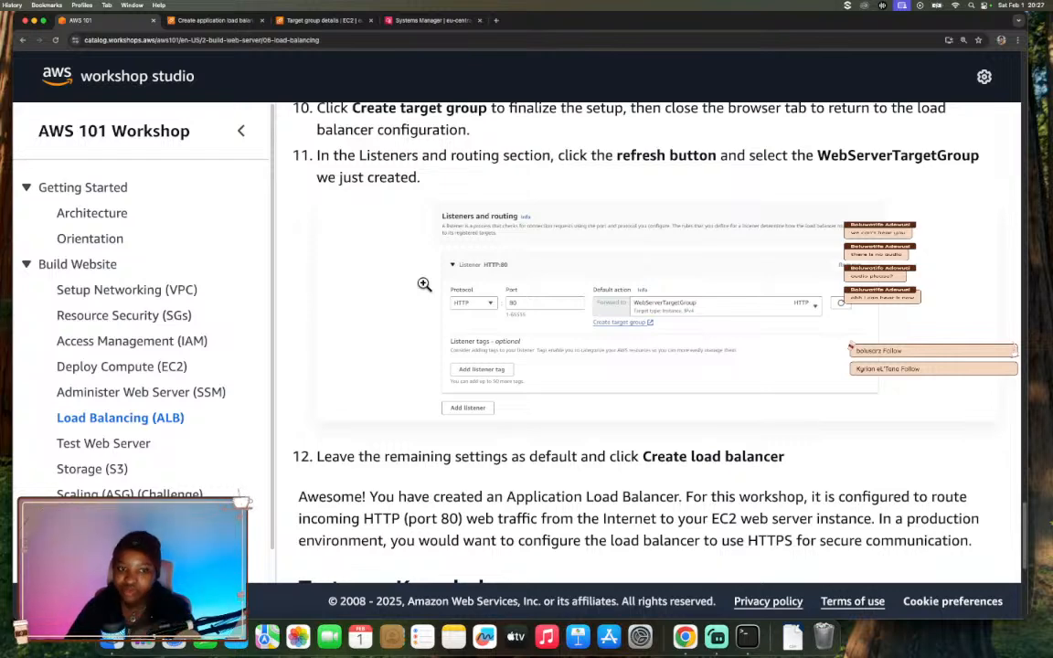
{"action": "left_click", "coordinate": [213, 20]}
{"action": "left_click", "coordinate": [728, 299]}
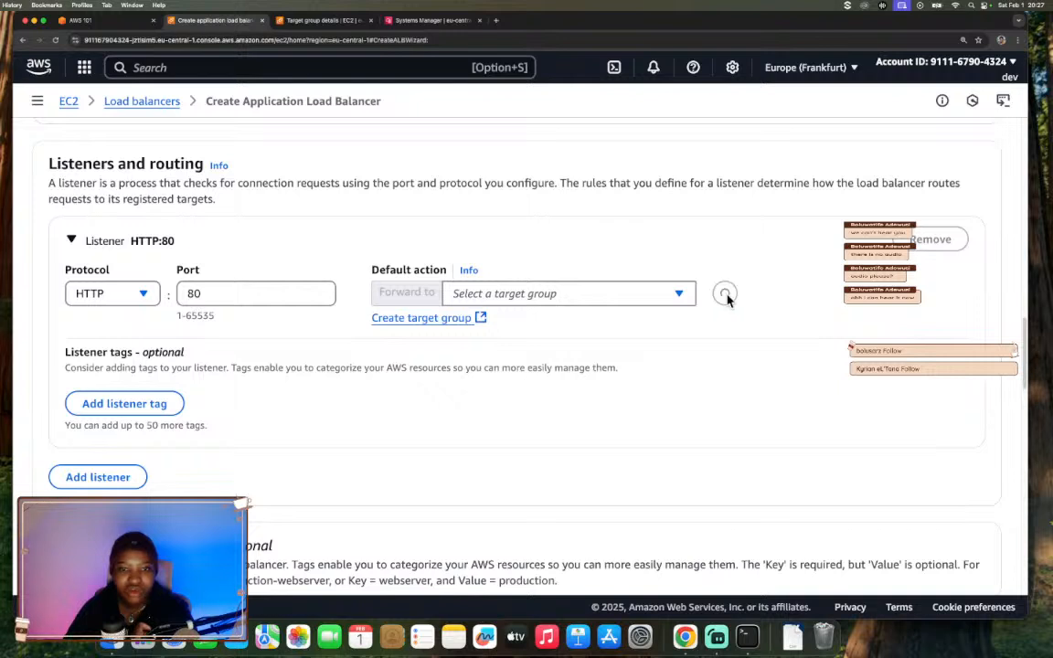
{"action": "left_click", "coordinate": [642, 295]}
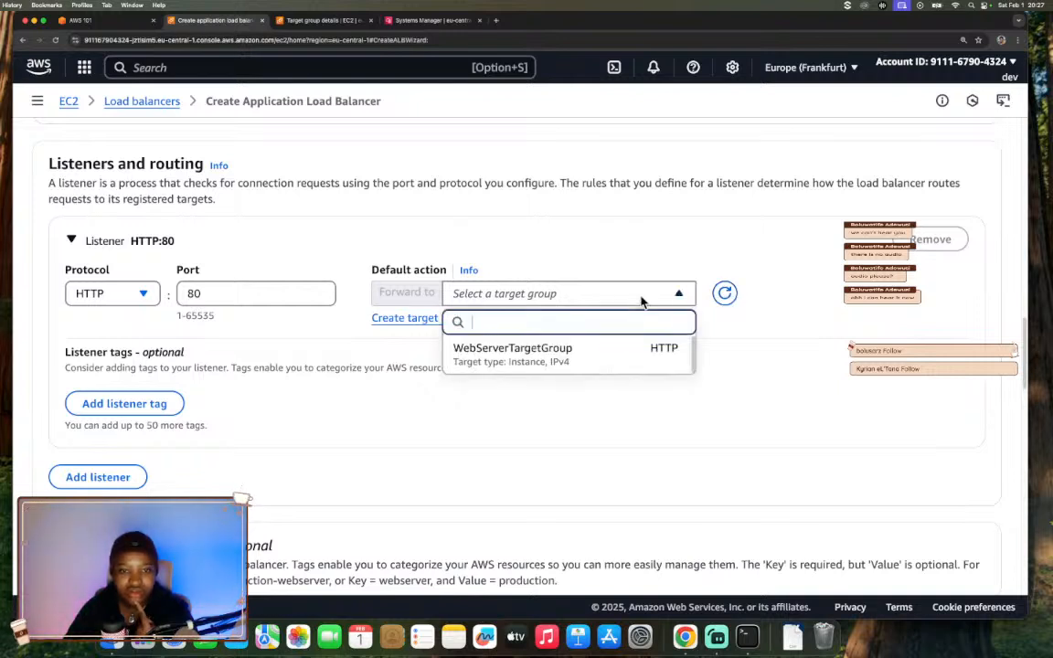
{"action": "left_click", "coordinate": [555, 357]}
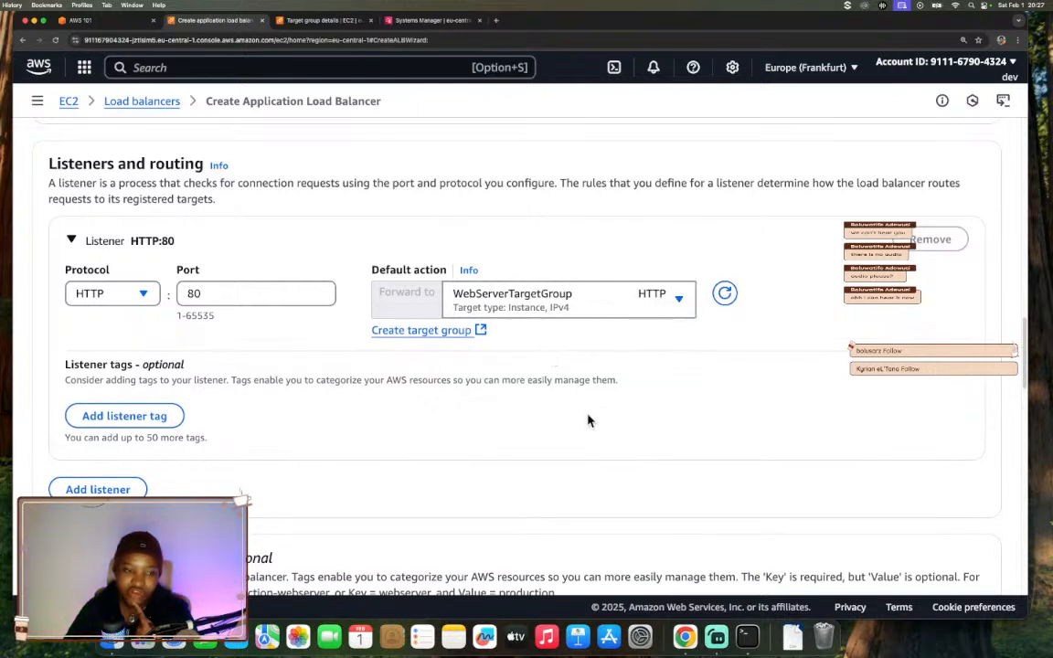
Review the load balancer's optional tags and service integrations, and check instruction 12 of the workshop guide for the remaining settings.
{"action": "scroll", "coordinate": [589, 420], "scroll_direction": "down", "scroll_amount": 3}
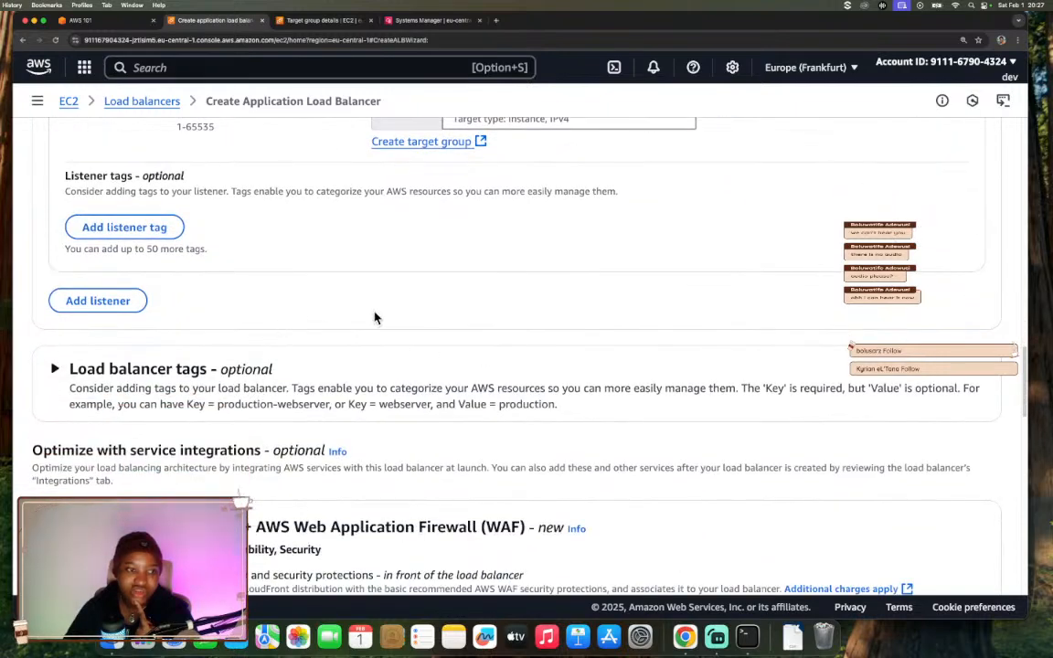
{"action": "scroll", "coordinate": [305, 320], "scroll_direction": "down", "scroll_amount": 2}
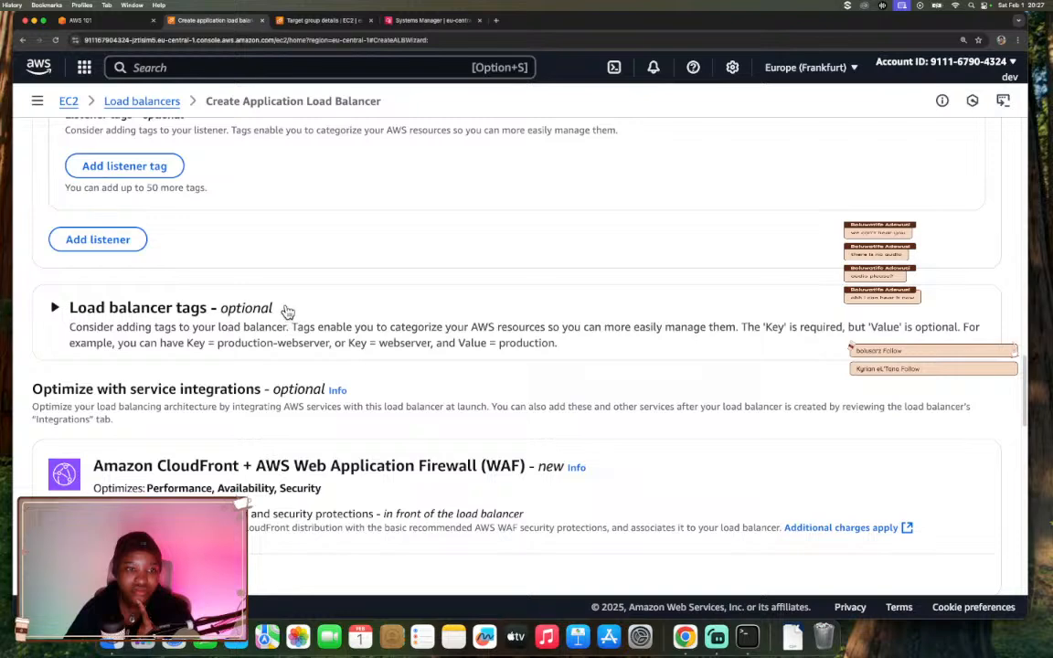
{"action": "scroll", "coordinate": [285, 315], "scroll_direction": "down", "scroll_amount": 2}
{"action": "scroll", "coordinate": [286, 312], "scroll_direction": "down", "scroll_amount": 1}
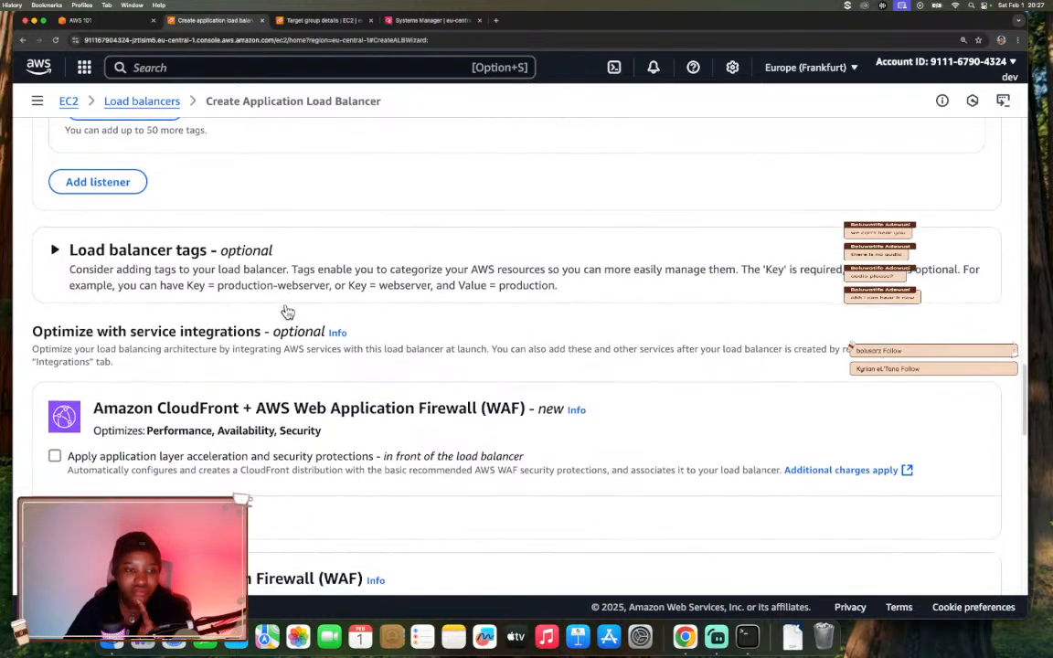
{"action": "left_click", "coordinate": [95, 20]}
{"action": "scroll", "coordinate": [393, 192], "scroll_direction": "up", "scroll_amount": 5}
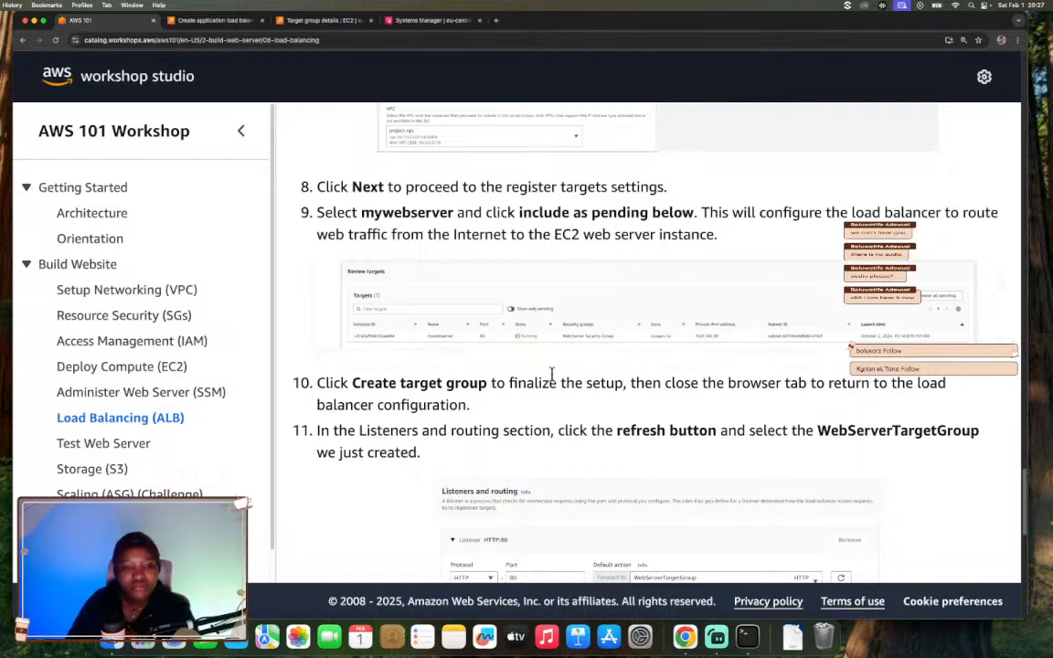
{"action": "scroll", "coordinate": [550, 373], "scroll_direction": "down", "scroll_amount": 5}
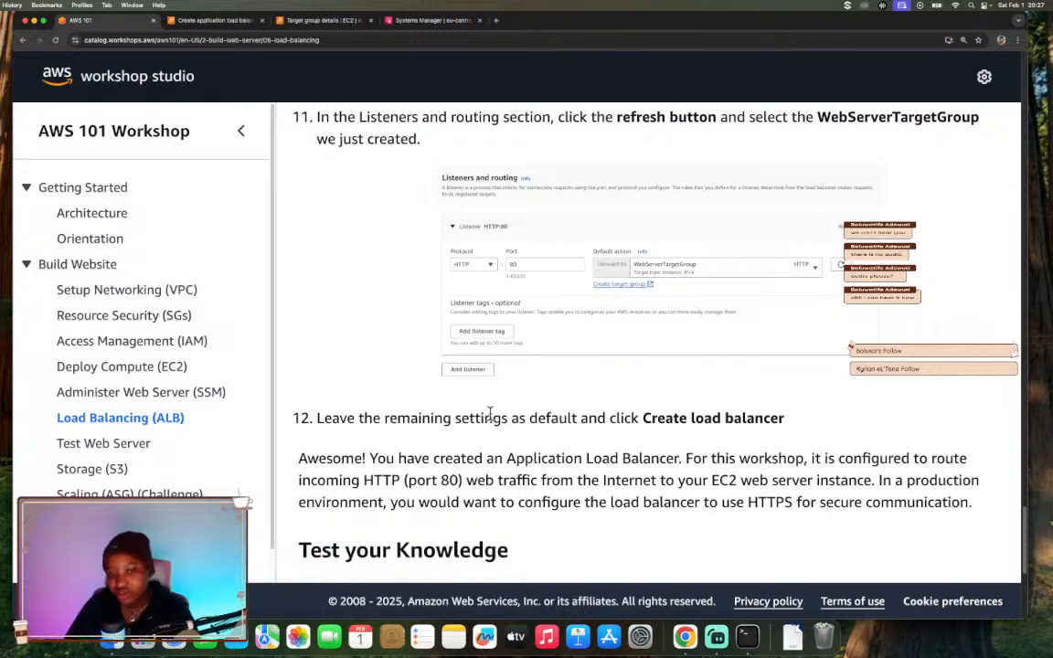
{"action": "left_click_drag", "start_coordinate": [317, 420], "coordinate": [580, 425]}
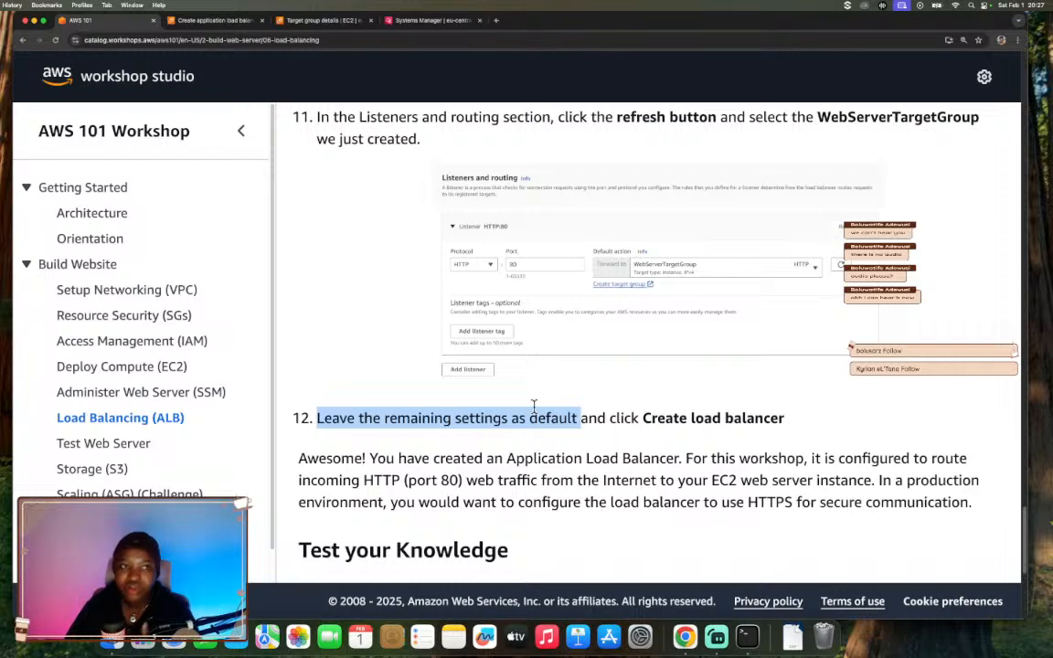
{"action": "scroll", "coordinate": [393, 398], "scroll_direction": "down", "scroll_amount": 2}
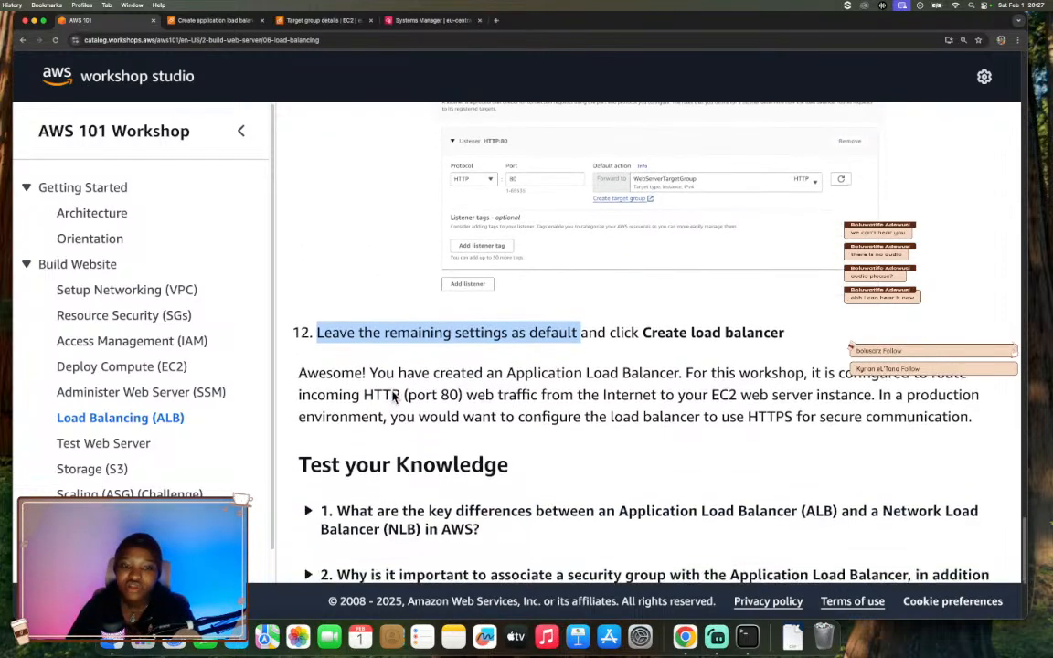
Leave the remaining load balancer settings at their defaults, review the summary, and create WebServerLoadBalancer.
{"action": "scroll", "coordinate": [393, 396], "scroll_direction": "down", "scroll_amount": 1}
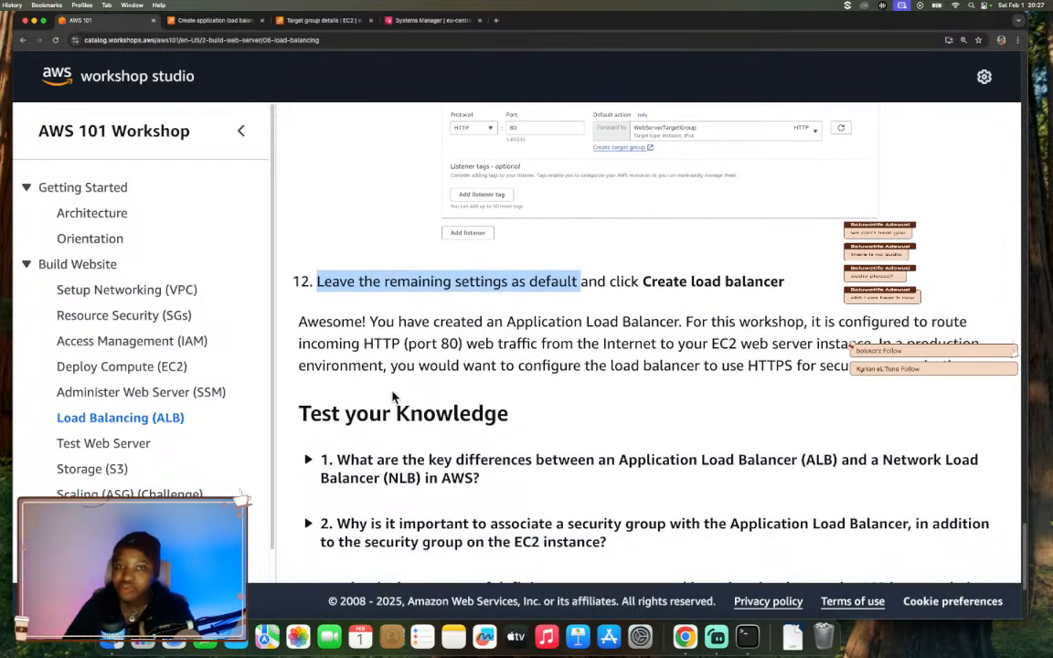
{"action": "left_click", "coordinate": [216, 22]}
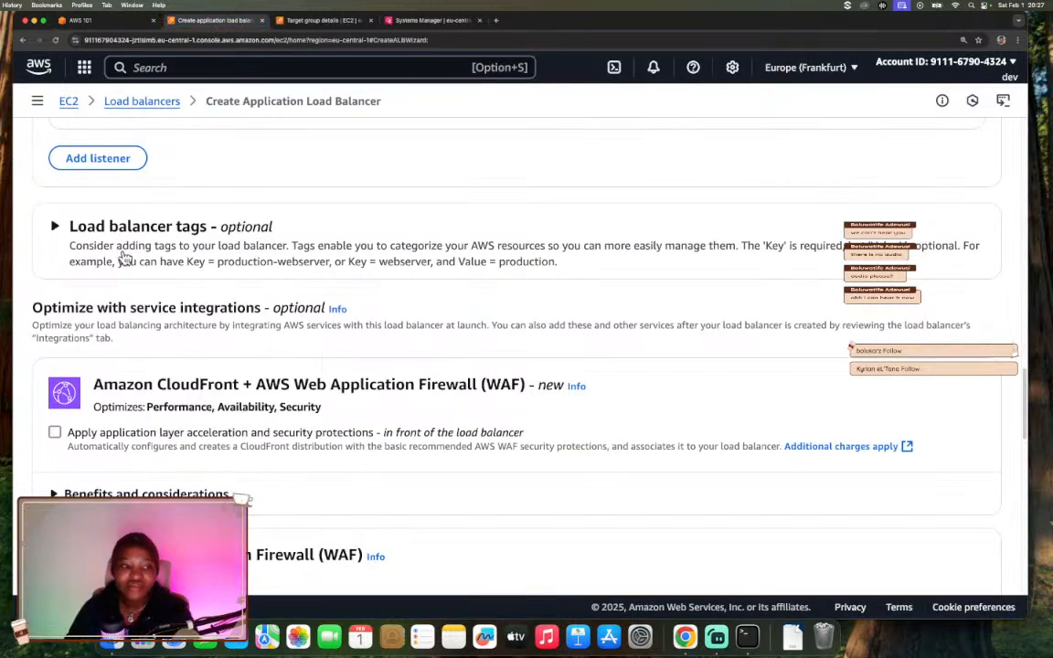
{"action": "scroll", "coordinate": [125, 259], "scroll_direction": "down", "scroll_amount": 3}
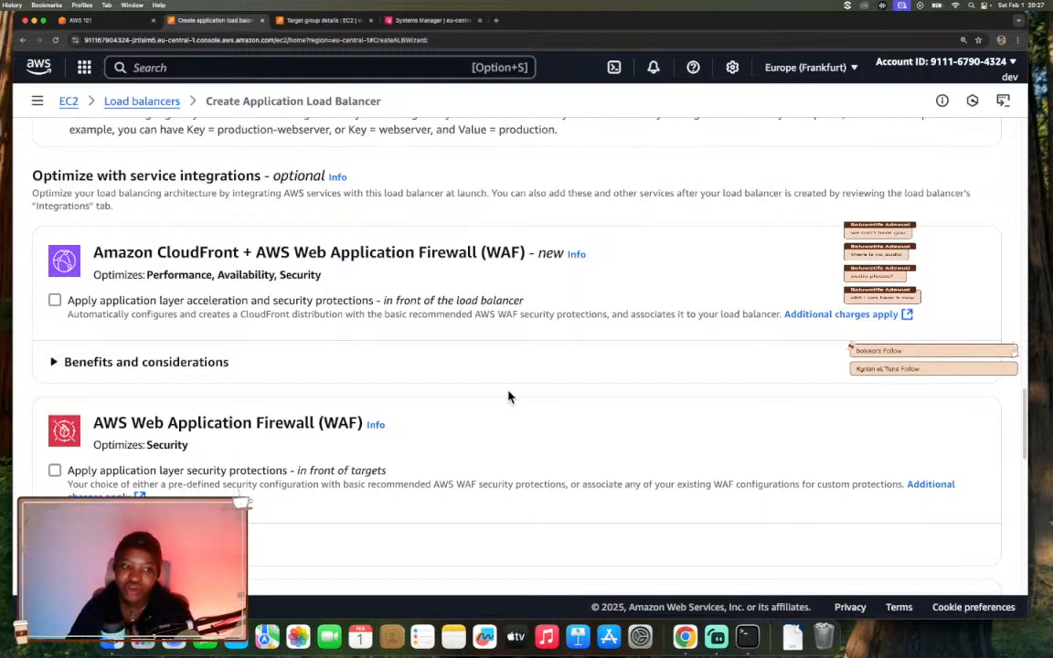
{"action": "scroll", "coordinate": [507, 395], "scroll_direction": "down", "scroll_amount": 3}
{"action": "scroll", "coordinate": [509, 397], "scroll_direction": "down", "scroll_amount": 10}
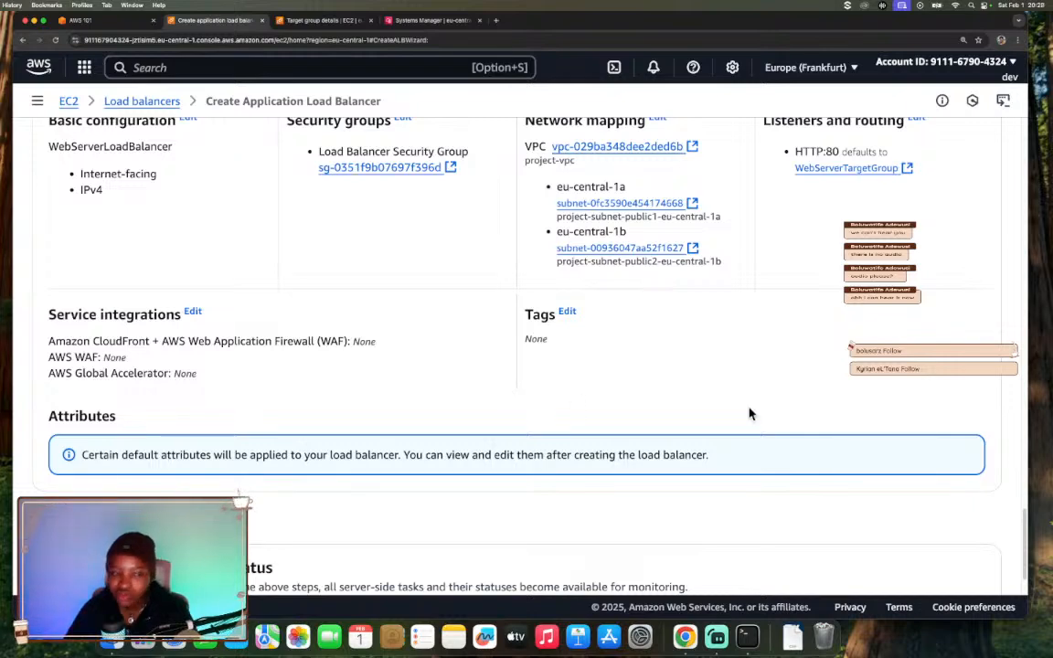
{"action": "scroll", "coordinate": [749, 414], "scroll_direction": "down", "scroll_amount": 2}
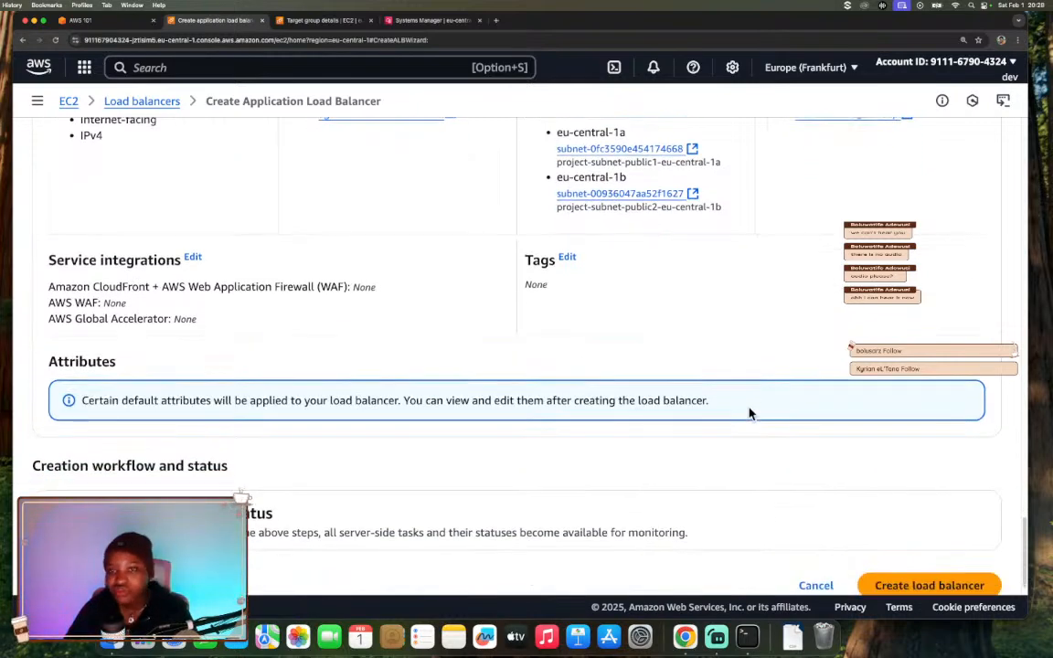
{"action": "scroll", "coordinate": [750, 414], "scroll_direction": "down", "scroll_amount": 2}
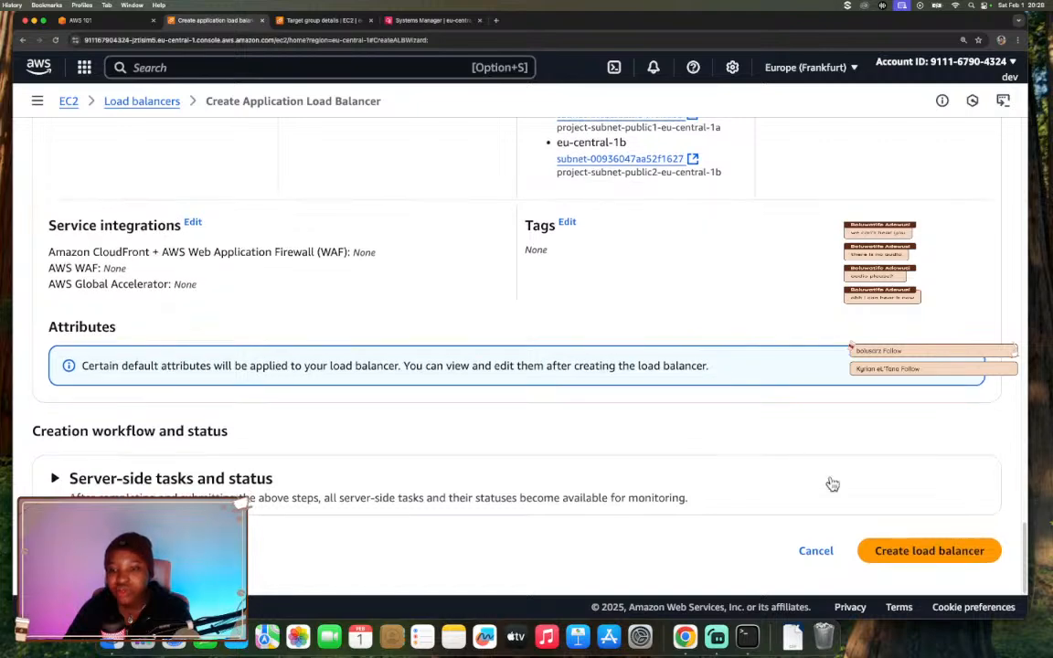
{"action": "left_click", "coordinate": [914, 550]}
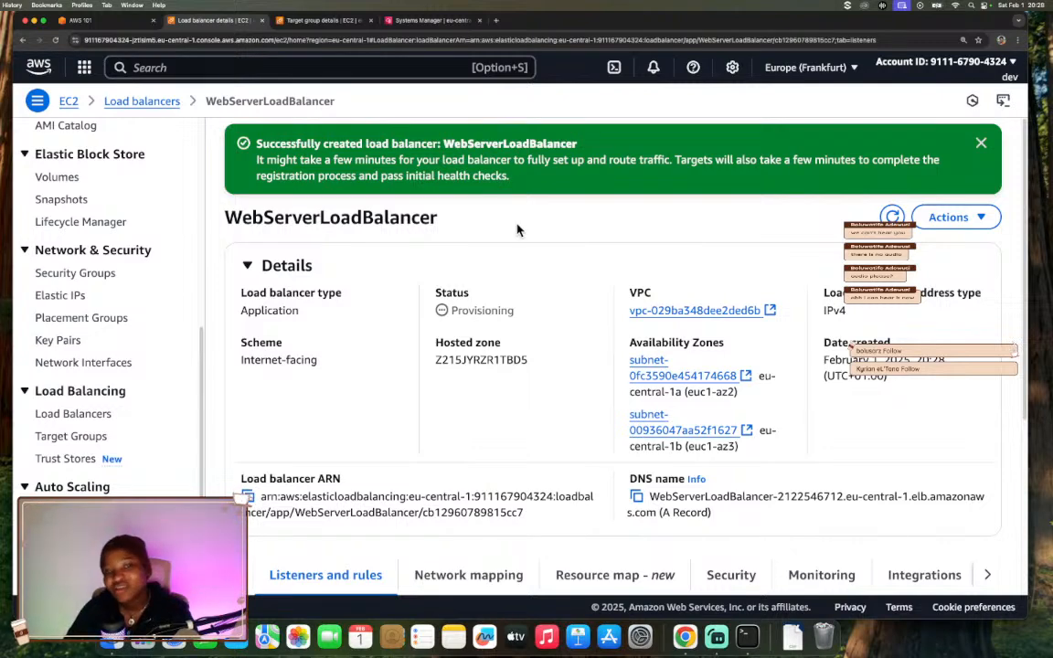
Examine WebServerLoadBalancer's provisioning status and details, its listeners and rules, and its network mapping across Availability Zones.
{"action": "scroll", "coordinate": [519, 227], "scroll_direction": "down", "scroll_amount": 1}
{"action": "scroll", "coordinate": [399, 340], "scroll_direction": "up", "scroll_amount": 1}
{"action": "left_click_drag", "start_coordinate": [440, 316], "coordinate": [501, 314]}
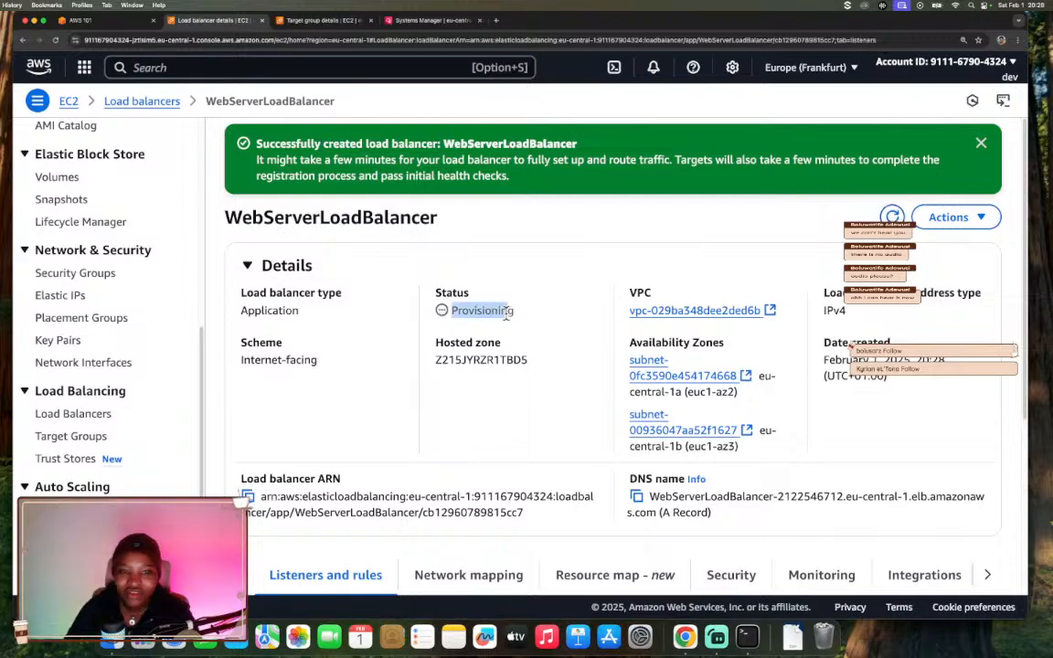
{"action": "scroll", "coordinate": [592, 283], "scroll_direction": "down", "scroll_amount": 5}
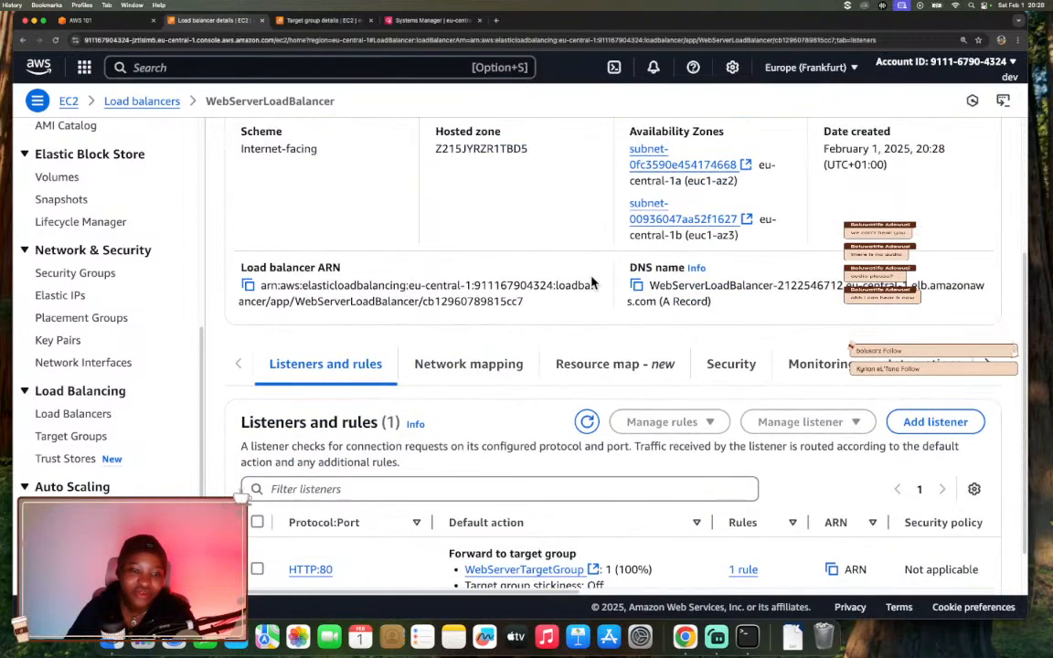
{"action": "scroll", "coordinate": [592, 283], "scroll_direction": "down", "scroll_amount": 2}
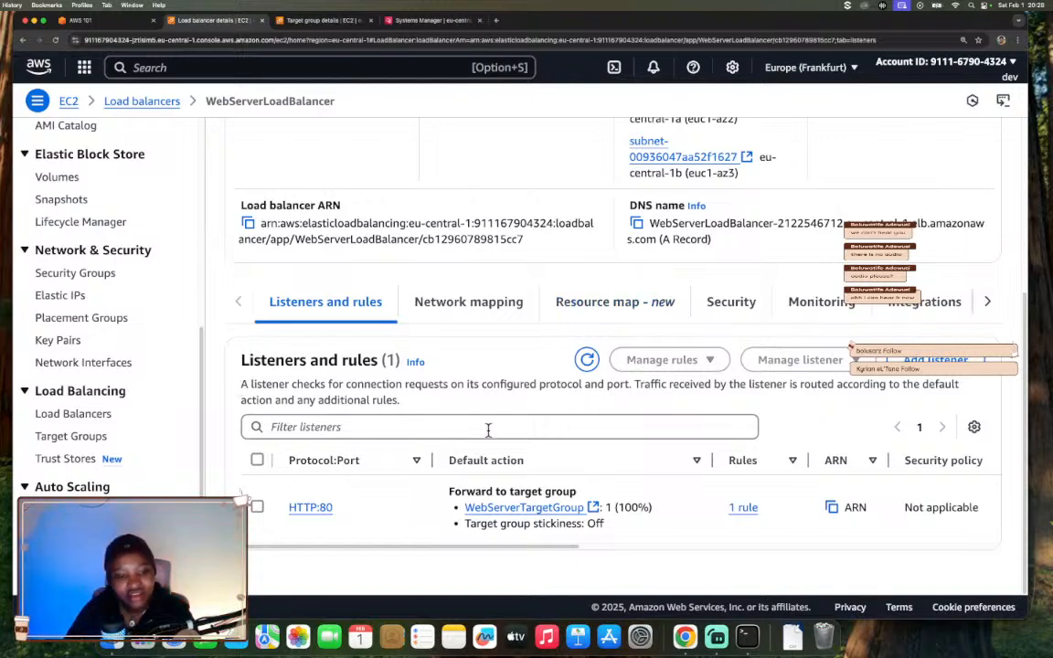
{"action": "left_click", "coordinate": [454, 307]}
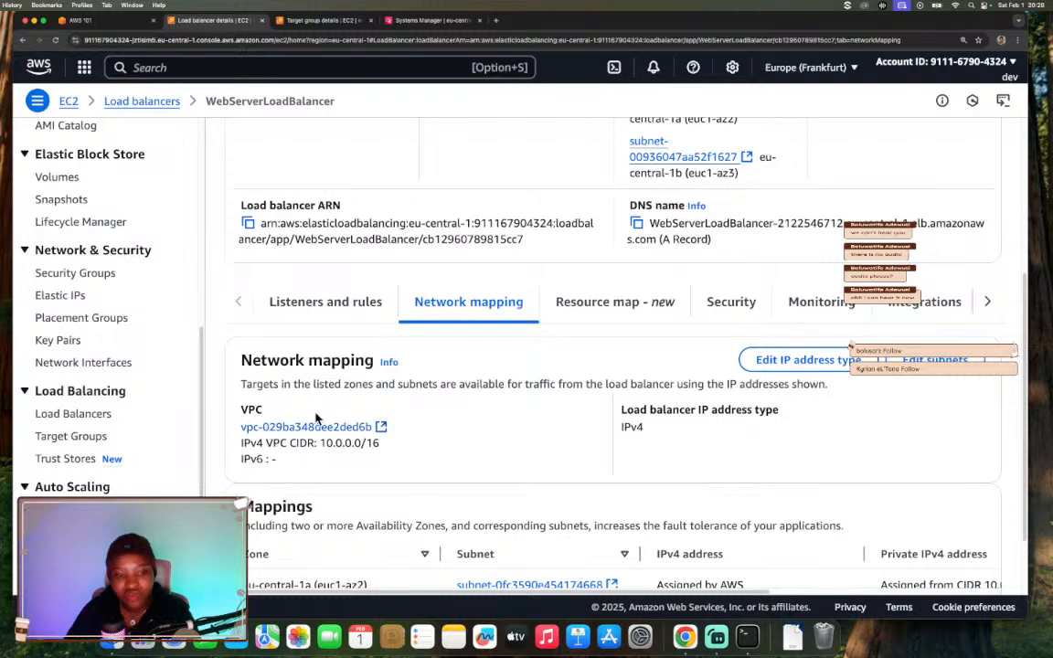
{"action": "scroll", "coordinate": [409, 460], "scroll_direction": "down", "scroll_amount": 2}
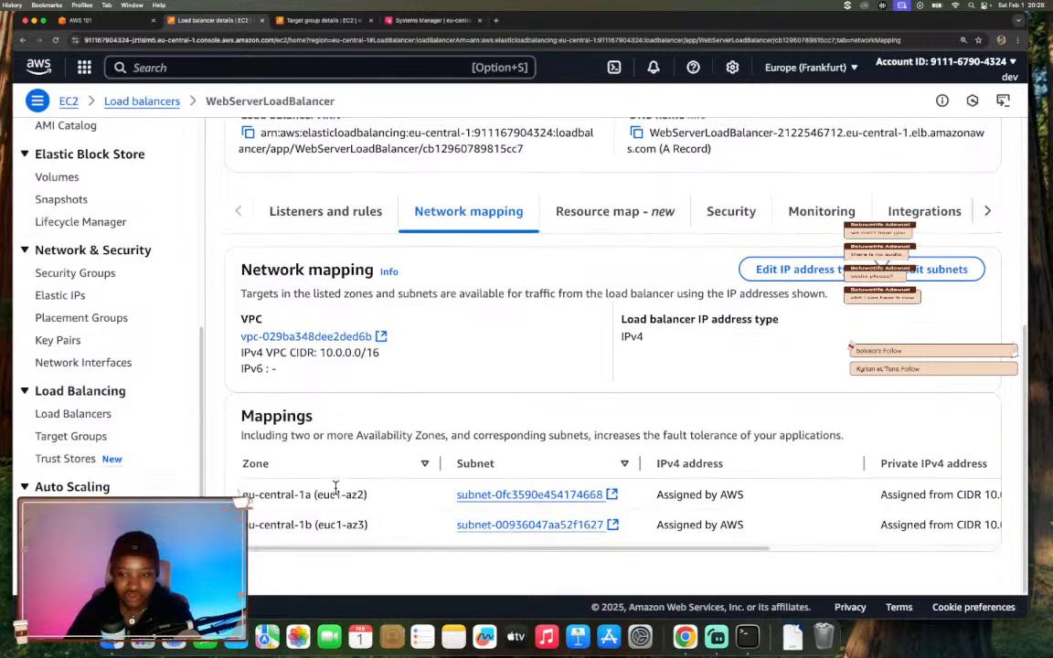
{"action": "scroll", "coordinate": [336, 486], "scroll_direction": "up", "scroll_amount": 2}
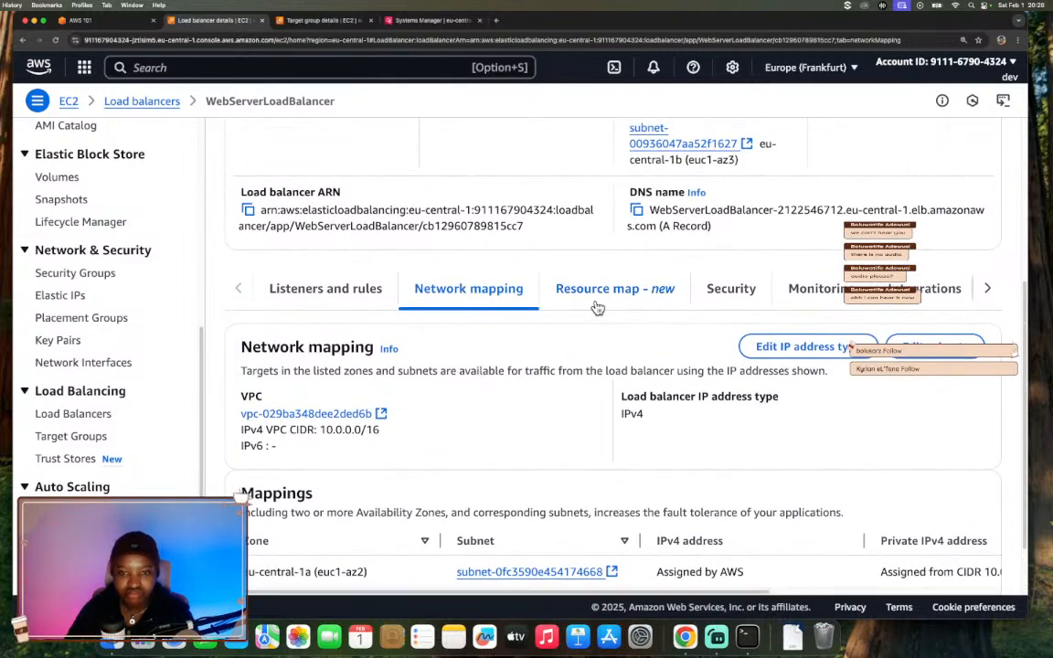
Trace WebServerLoadBalancer's resource map from the HTTP:80 listener through its rule and target group to the registered target.
{"action": "left_click", "coordinate": [597, 299]}
{"action": "scroll", "coordinate": [566, 439], "scroll_direction": "down", "scroll_amount": 2}
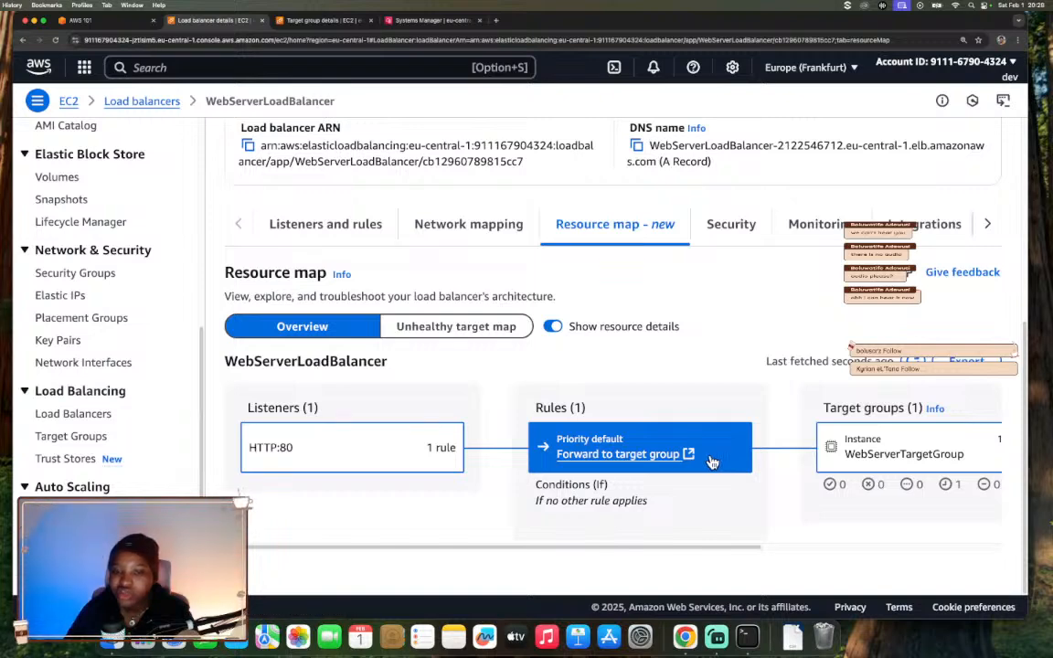
{"action": "left_click_drag", "start_coordinate": [676, 548], "coordinate": [814, 548]}
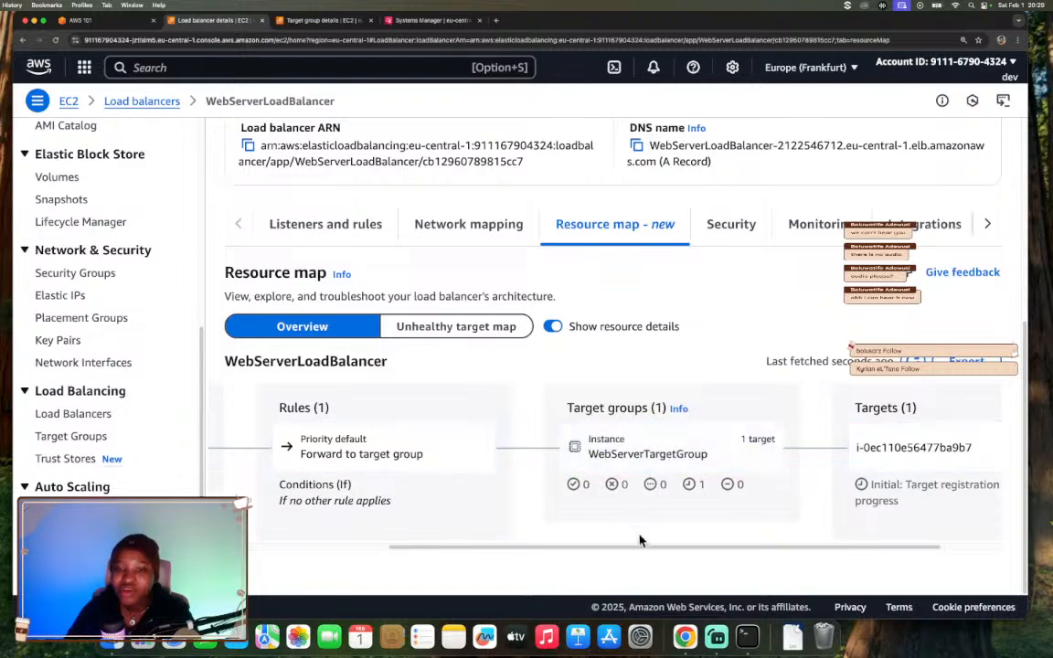
{"action": "left_click_drag", "start_coordinate": [639, 548], "coordinate": [696, 549]}
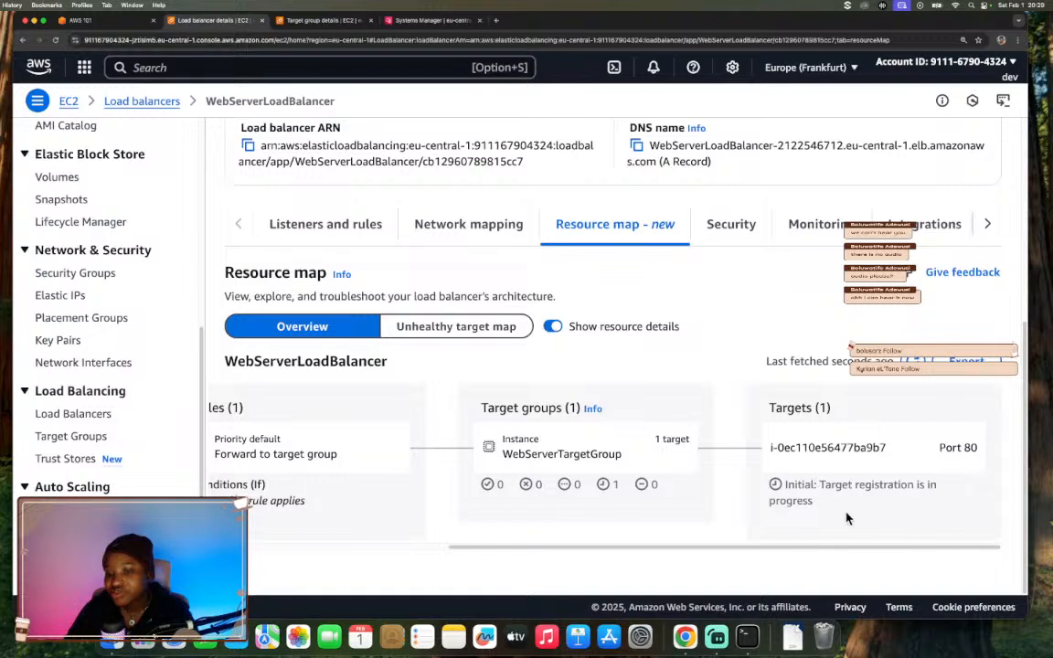
{"action": "left_click_drag", "start_coordinate": [565, 547], "coordinate": [496, 552]}
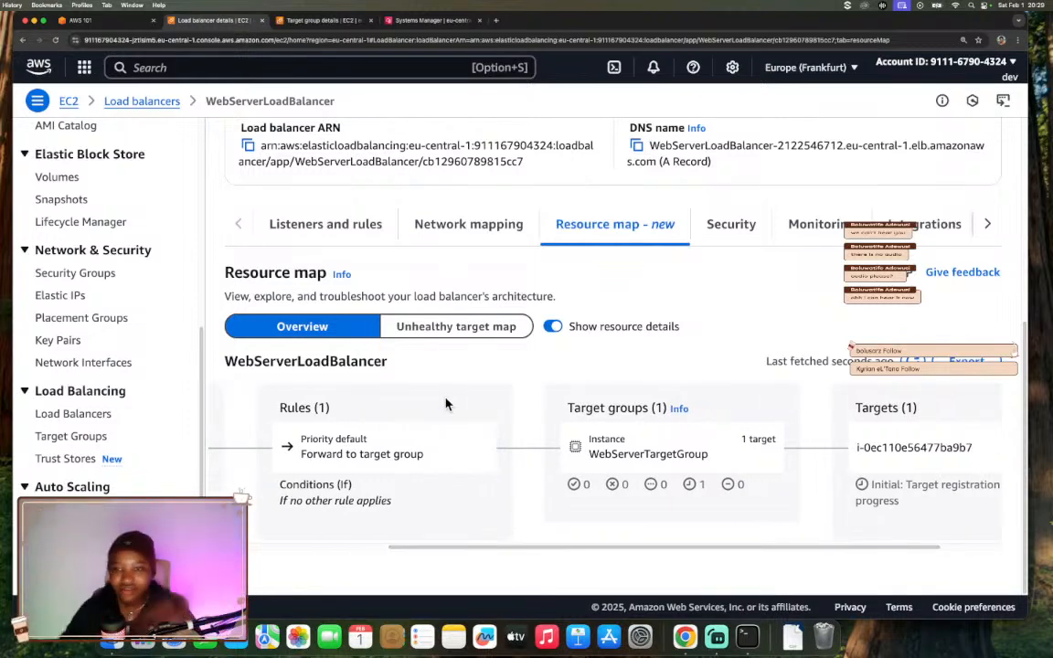
{"action": "scroll", "coordinate": [395, 216], "scroll_direction": "up", "scroll_amount": 5}
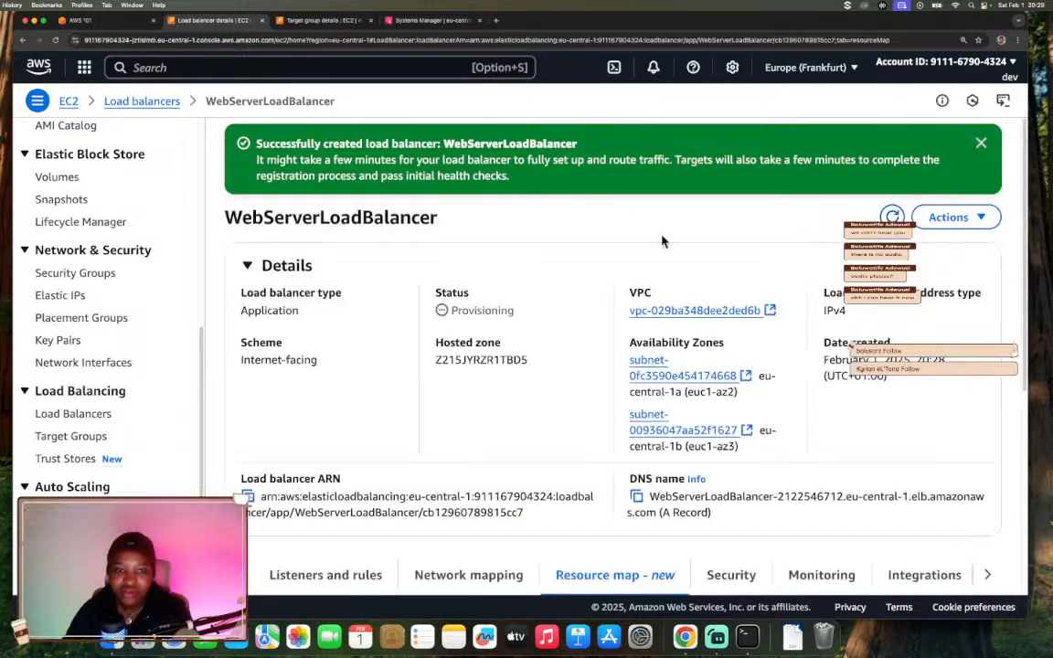
Examine the security group attached to WebServerLoadBalancer and look through its monitoring graphs.
{"action": "scroll", "coordinate": [471, 315], "scroll_direction": "down", "scroll_amount": 5}
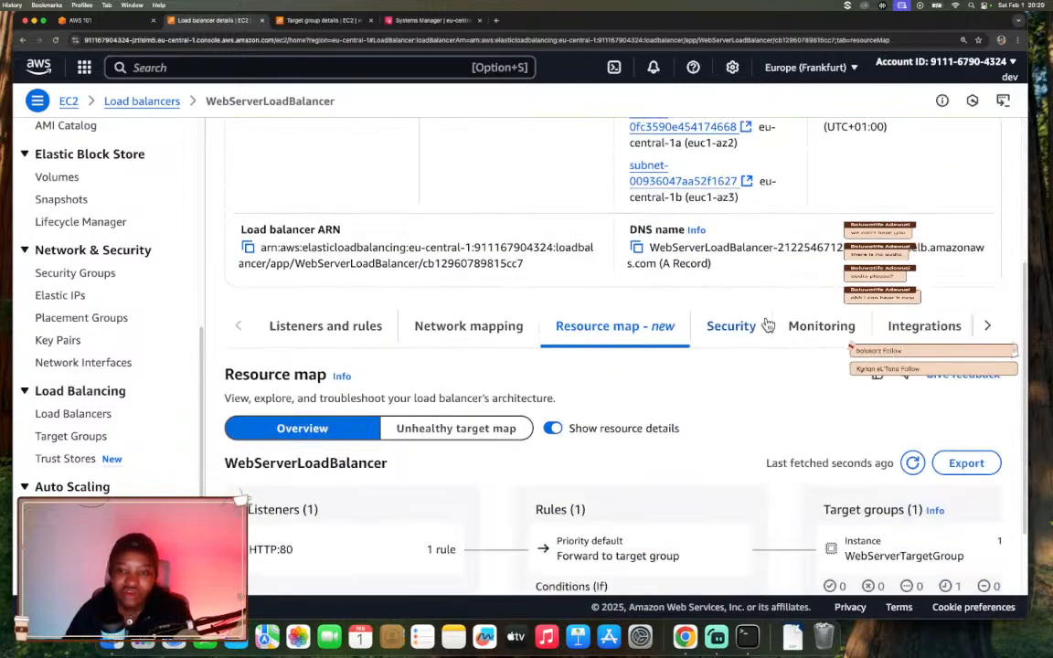
{"action": "left_click", "coordinate": [731, 329]}
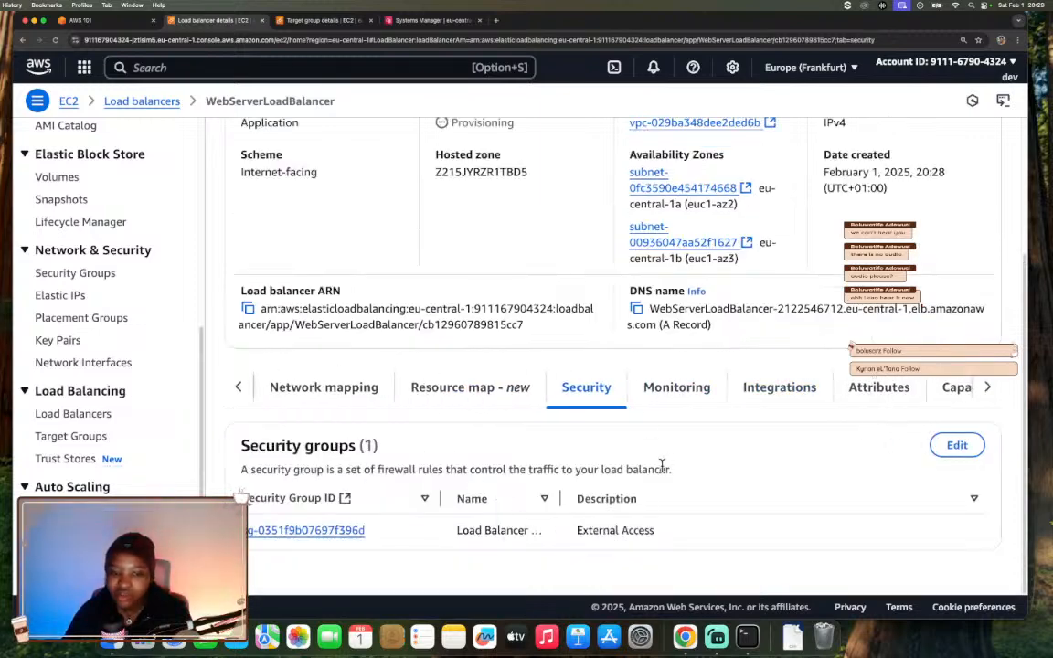
{"action": "left_click", "coordinate": [677, 389]}
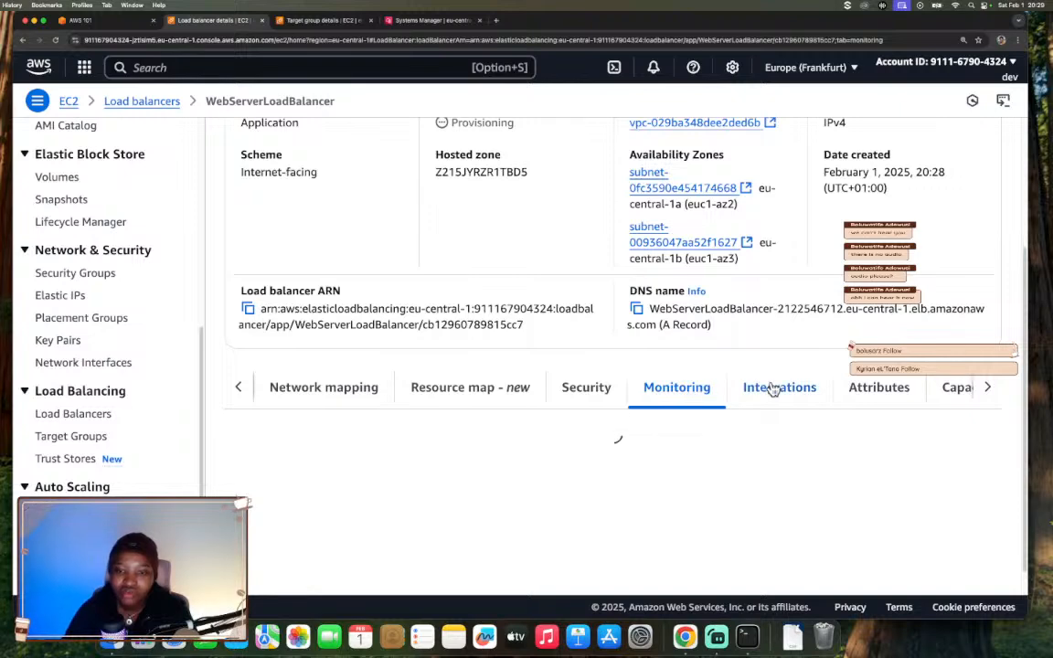
{"action": "scroll", "coordinate": [779, 391], "scroll_direction": "down", "scroll_amount": 10}
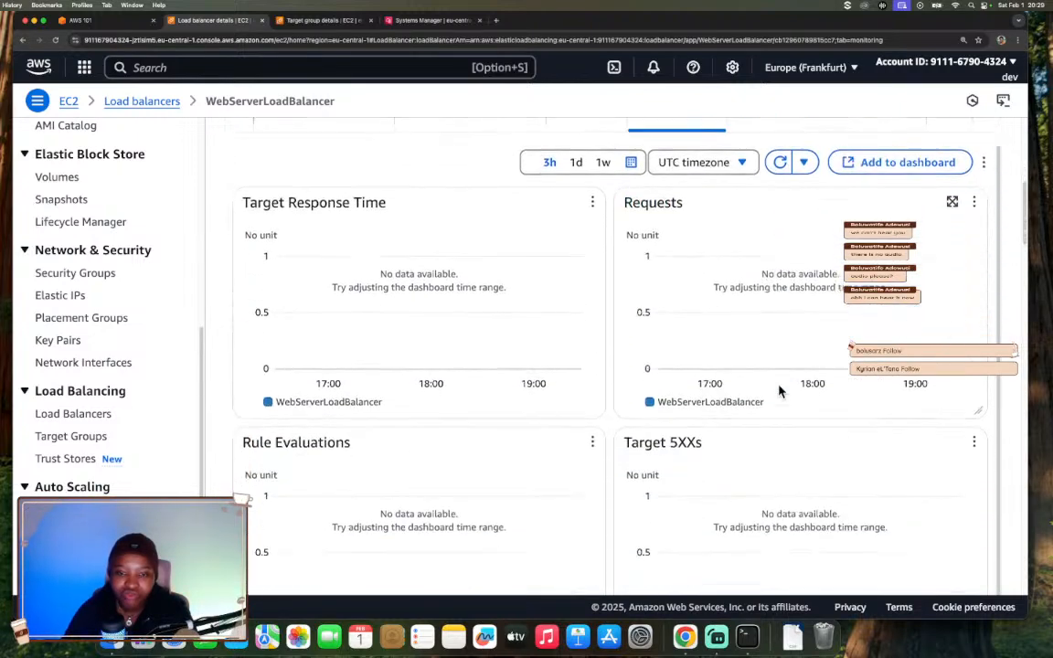
{"action": "scroll", "coordinate": [780, 392], "scroll_direction": "down", "scroll_amount": 15}
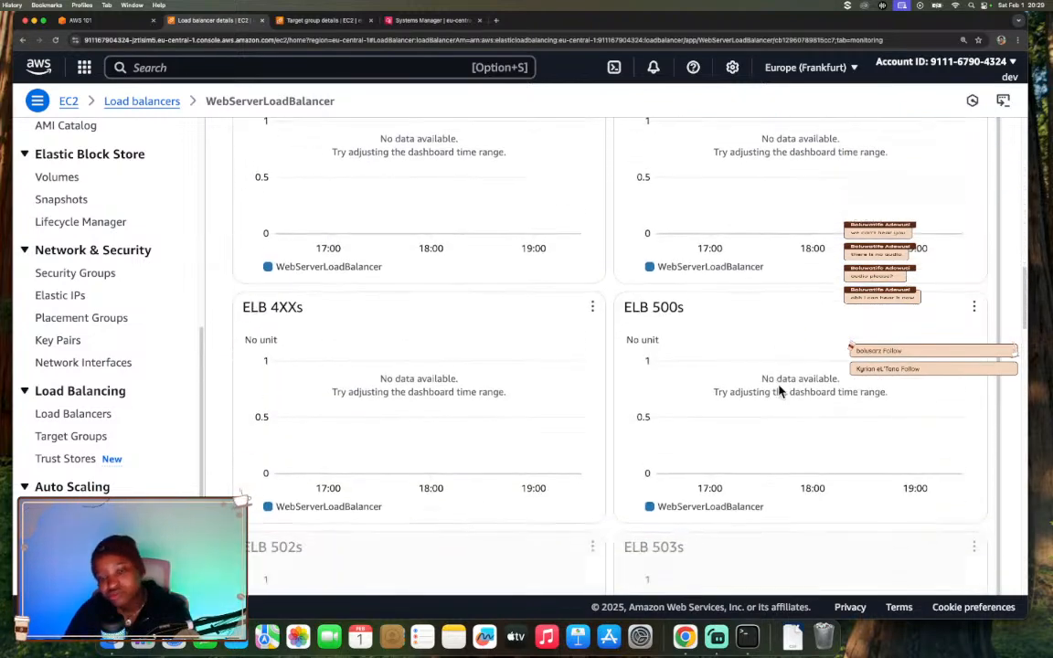
{"action": "scroll", "coordinate": [780, 392], "scroll_direction": "up", "scroll_amount": 15}
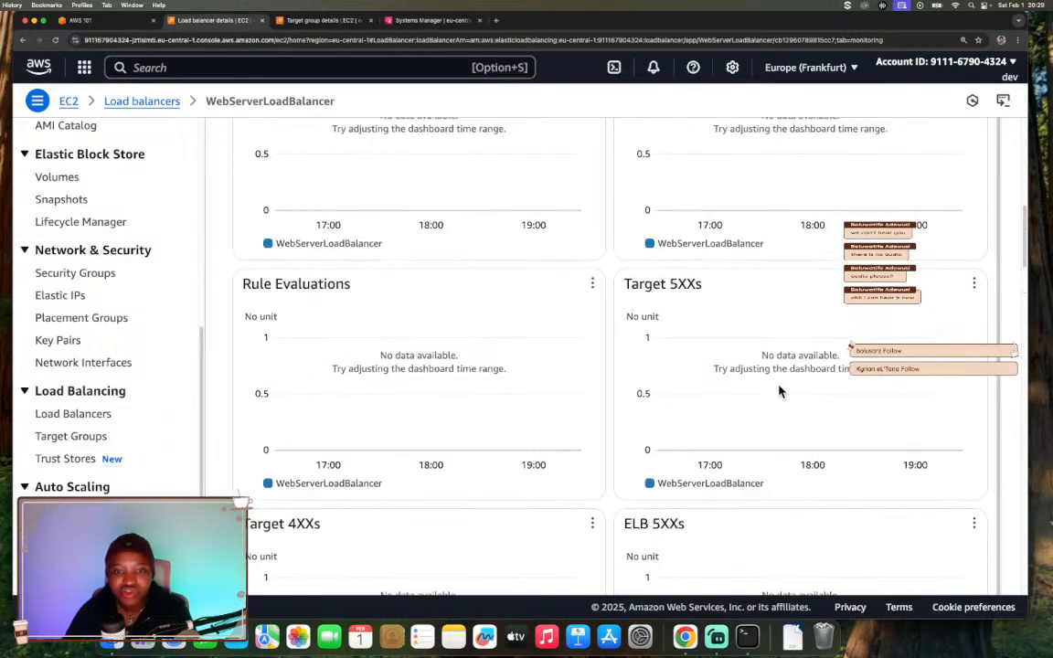
{"action": "scroll", "coordinate": [780, 391], "scroll_direction": "up", "scroll_amount": 8}
{"action": "scroll", "coordinate": [780, 391], "scroll_direction": "down", "scroll_amount": 9}
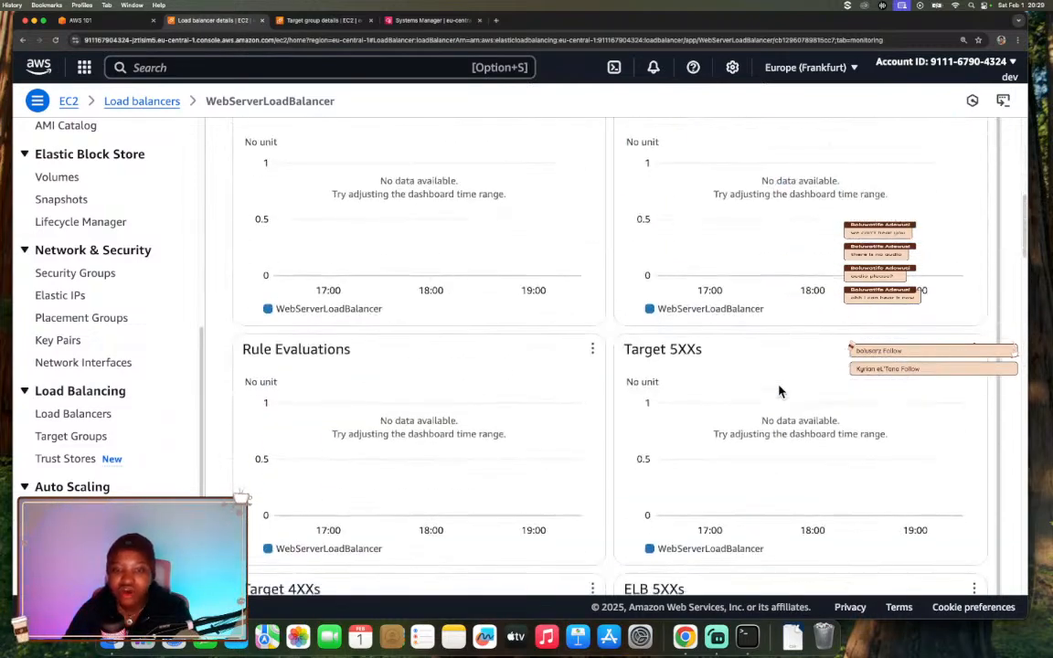
{"action": "scroll", "coordinate": [691, 383], "scroll_direction": "up", "scroll_amount": 5}
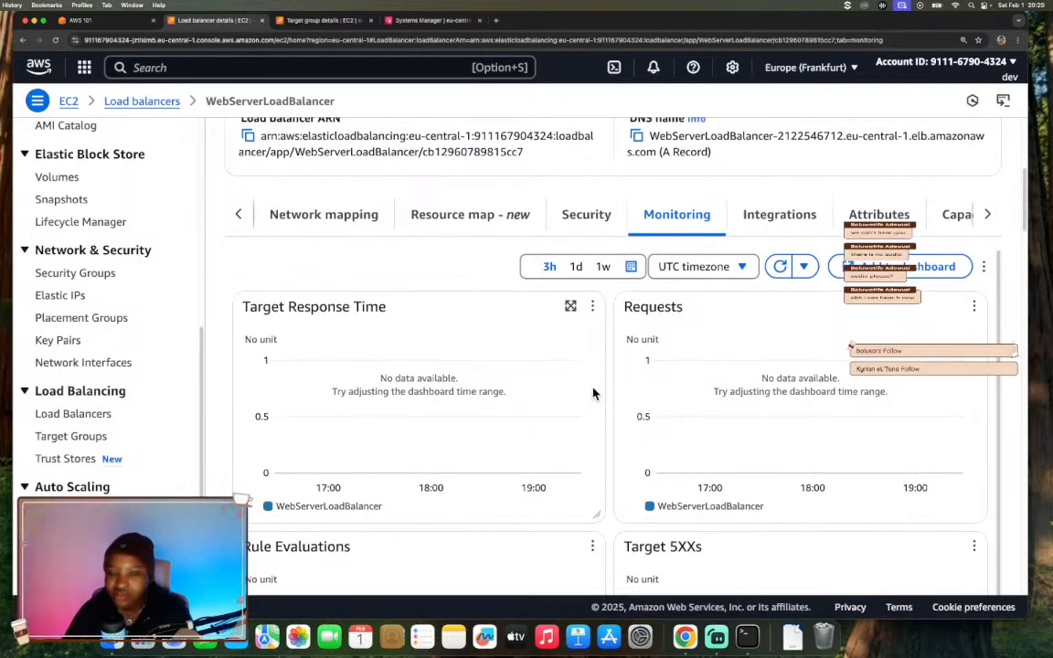
Check which AWS service integrations are offered for WebServerLoadBalancer, and return to its monitoring graphs.
{"action": "left_click", "coordinate": [776, 216]}
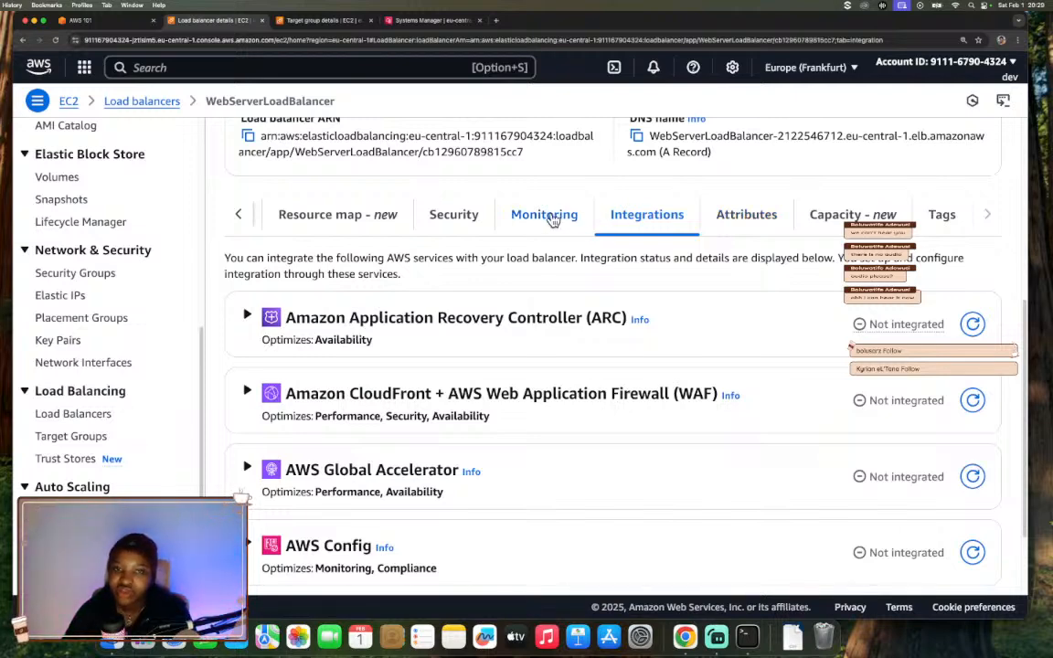
{"action": "left_click", "coordinate": [549, 216]}
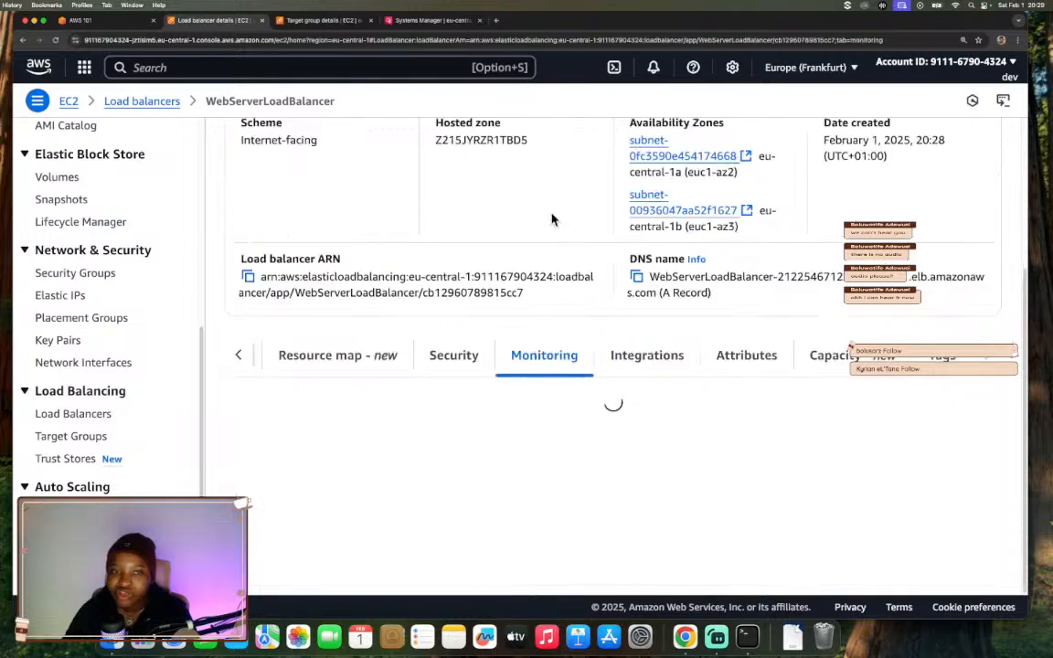
{"action": "scroll", "coordinate": [644, 342], "scroll_direction": "down", "scroll_amount": 2}
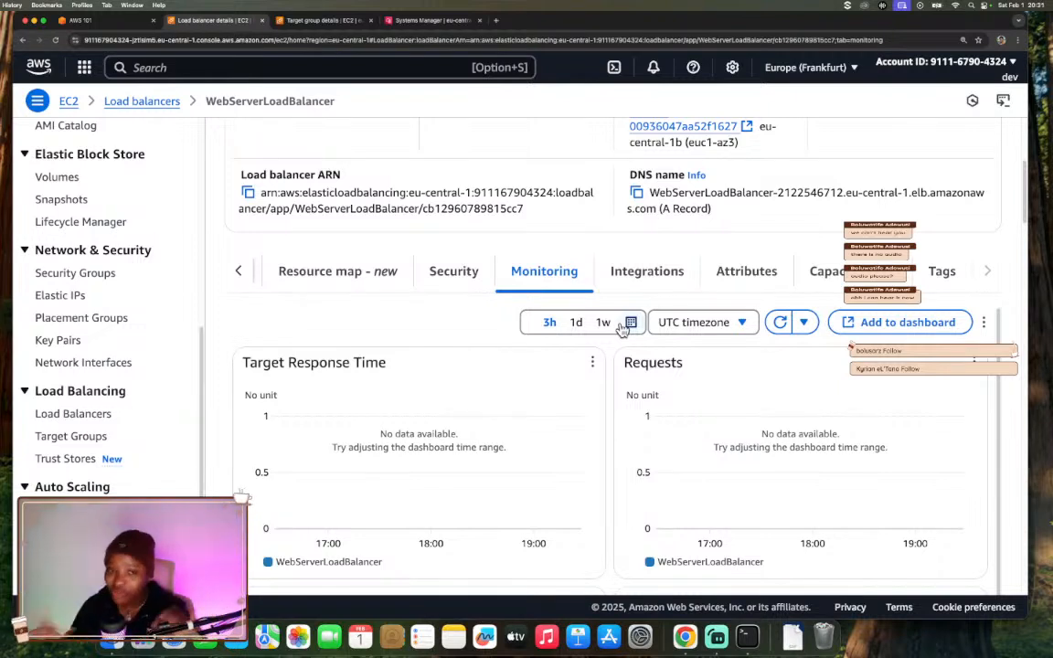
Advance the workshop guide to the Test Web Server page and read instruction 1 on checking load balancer and target group readiness.
{"action": "left_click", "coordinate": [125, 27]}
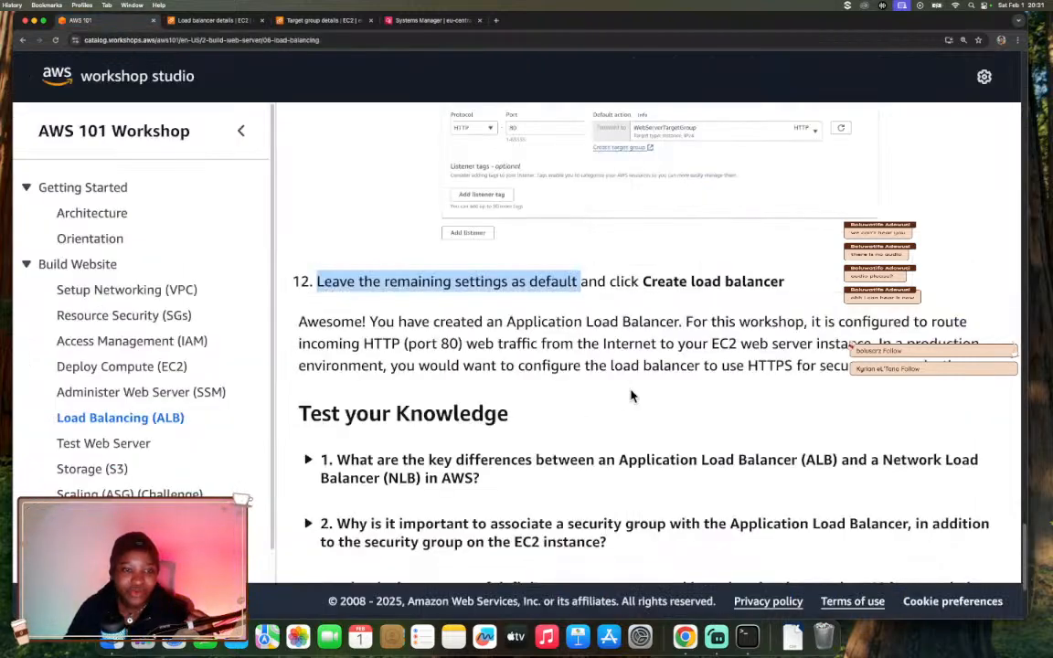
{"action": "scroll", "coordinate": [630, 395], "scroll_direction": "down", "scroll_amount": 5}
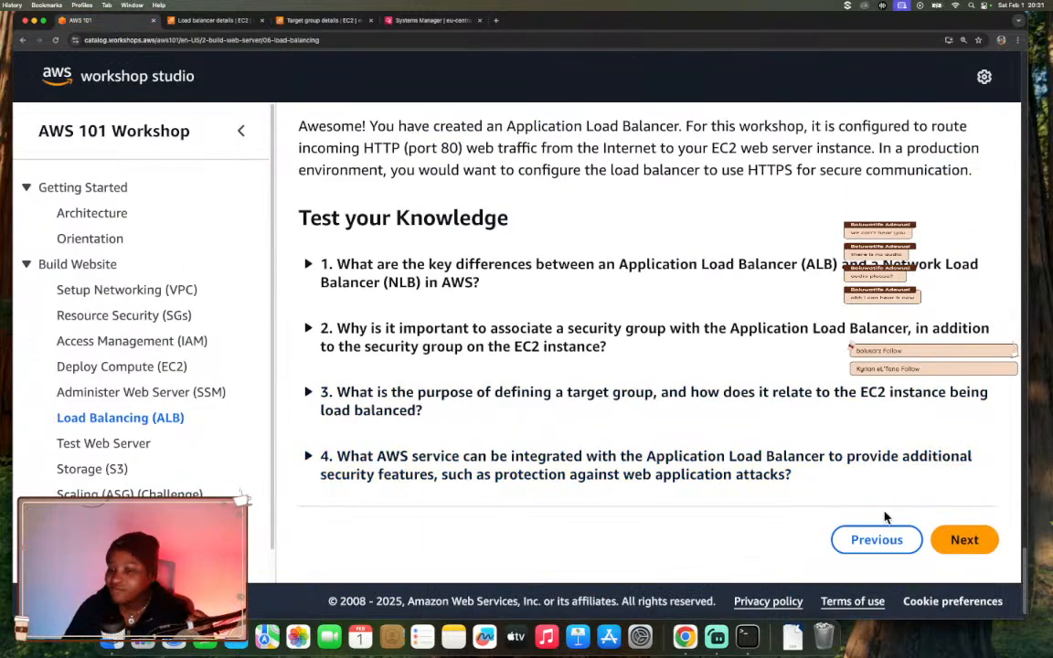
{"action": "left_click", "coordinate": [965, 541]}
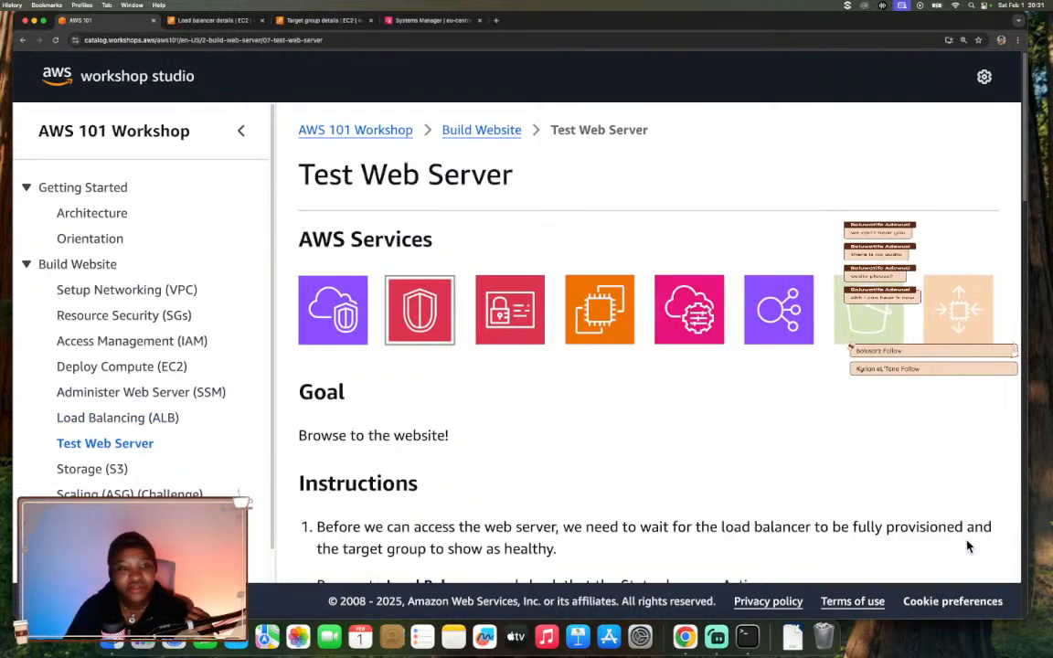
{"action": "scroll", "coordinate": [865, 485], "scroll_direction": "down", "scroll_amount": 3}
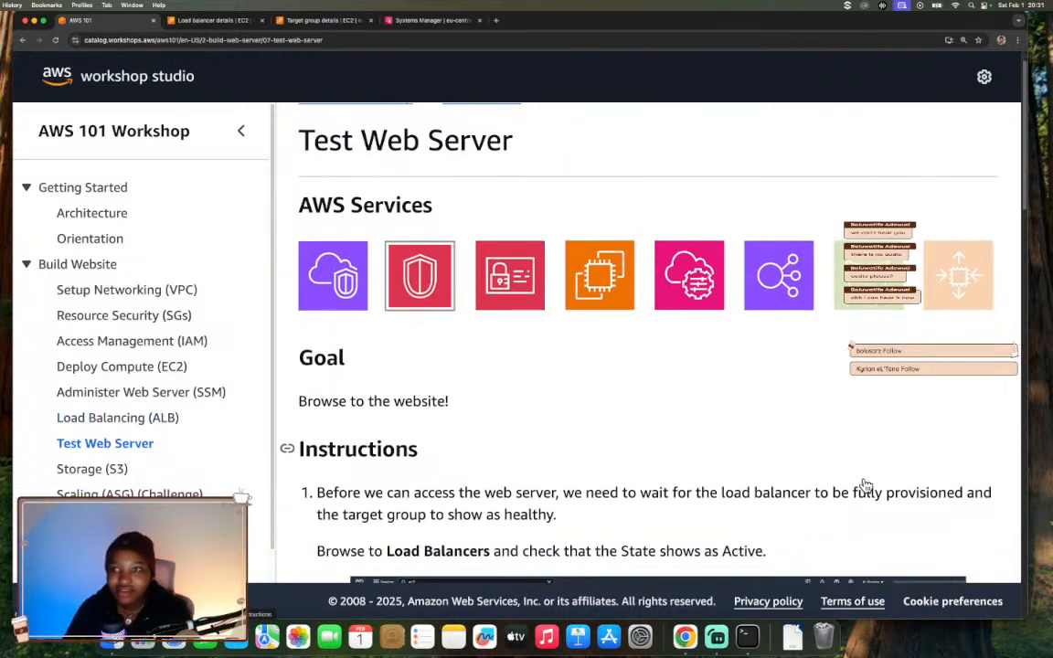
{"action": "scroll", "coordinate": [866, 485], "scroll_direction": "down", "scroll_amount": 3}
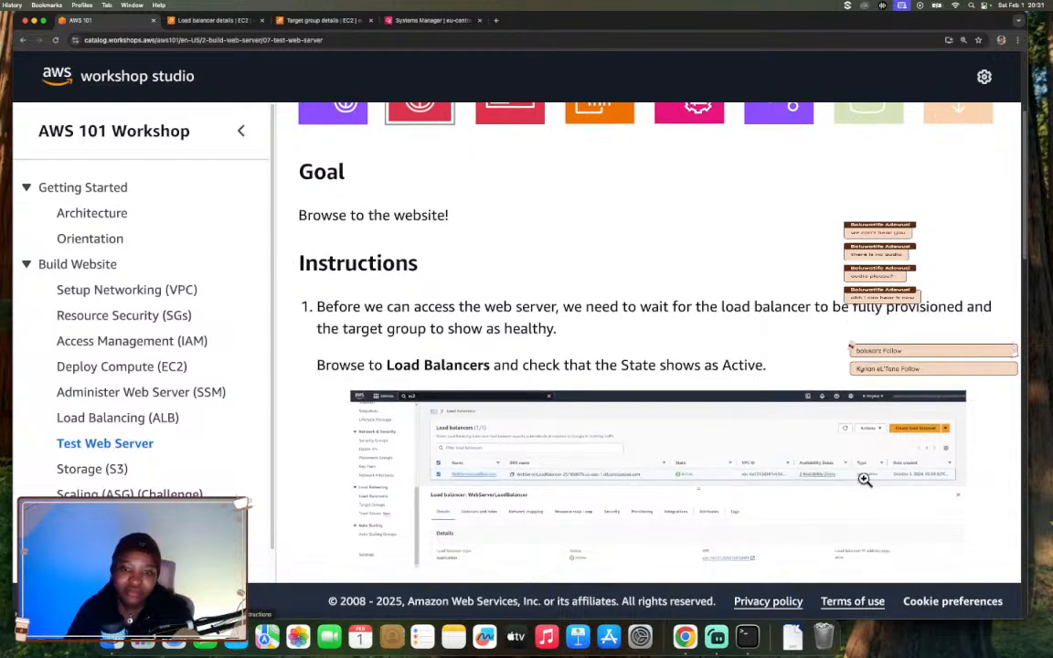
{"action": "left_click_drag", "start_coordinate": [317, 279], "coordinate": [638, 303]}
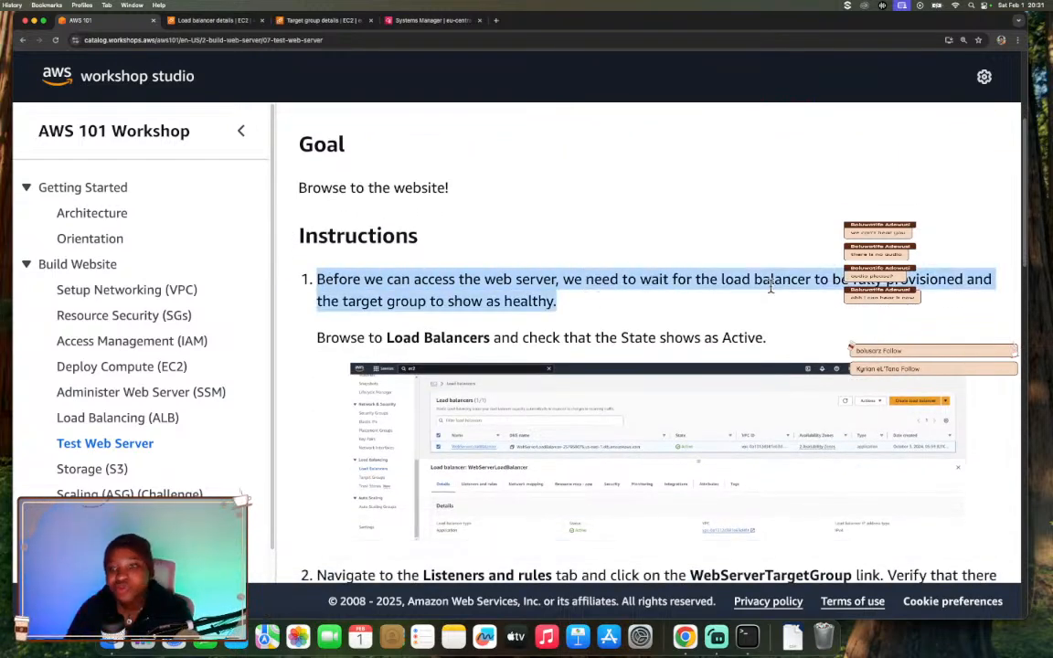
Reload WebServerLoadBalancer's details page, check its provisioning status and glance through its monitoring graphs.
{"action": "scroll", "coordinate": [777, 300], "scroll_direction": "down", "scroll_amount": 2}
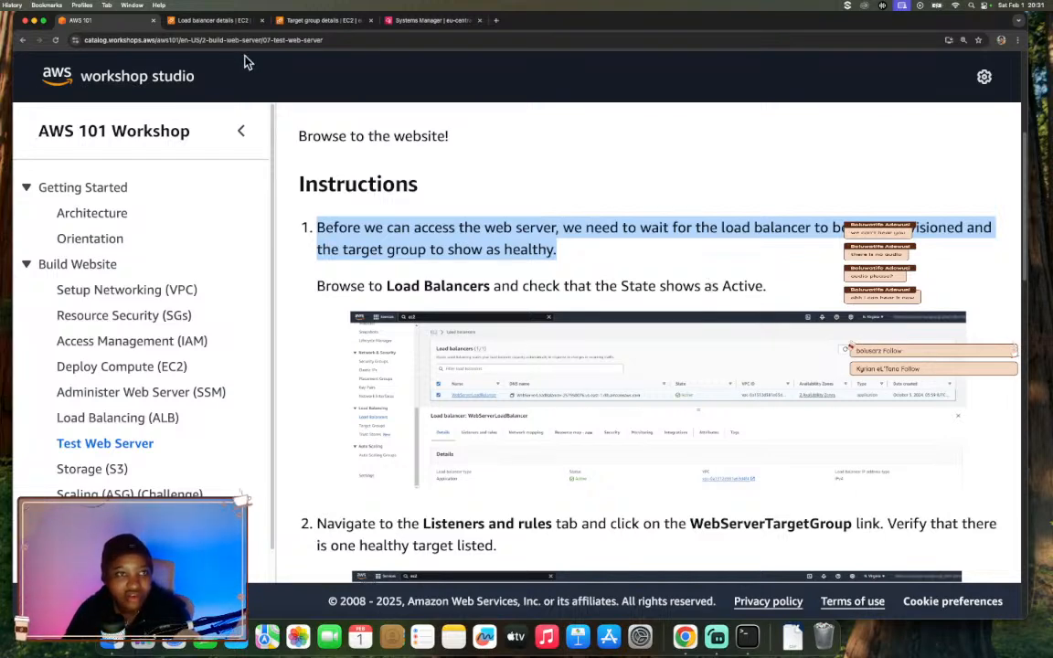
{"action": "left_click", "coordinate": [222, 21]}
{"action": "scroll", "coordinate": [320, 153], "scroll_direction": "up", "scroll_amount": 5}
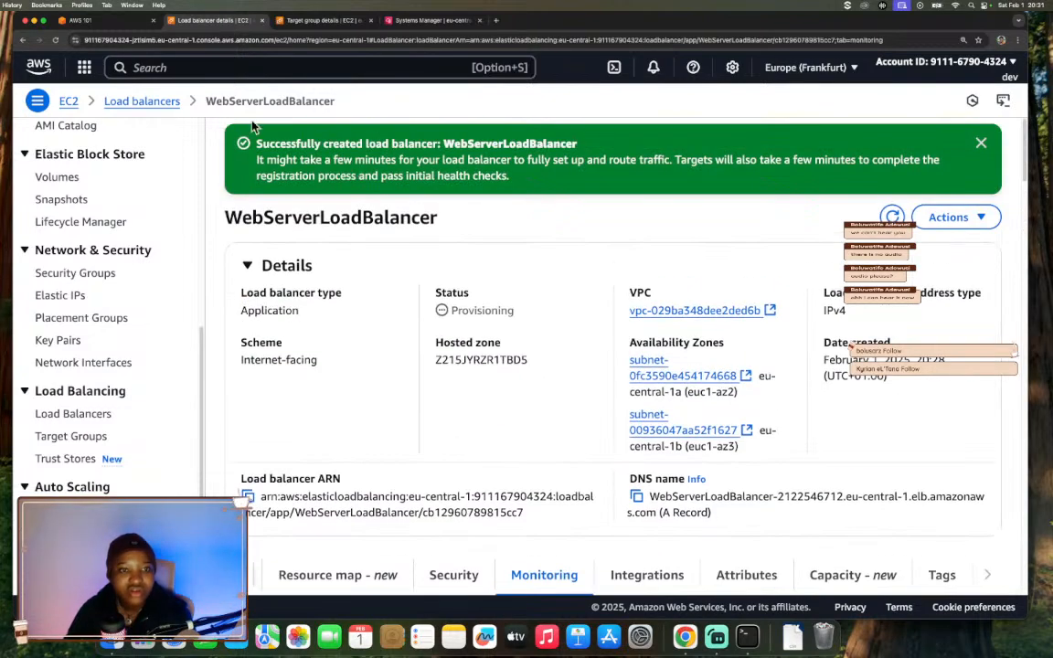
{"action": "left_click", "coordinate": [55, 39]}
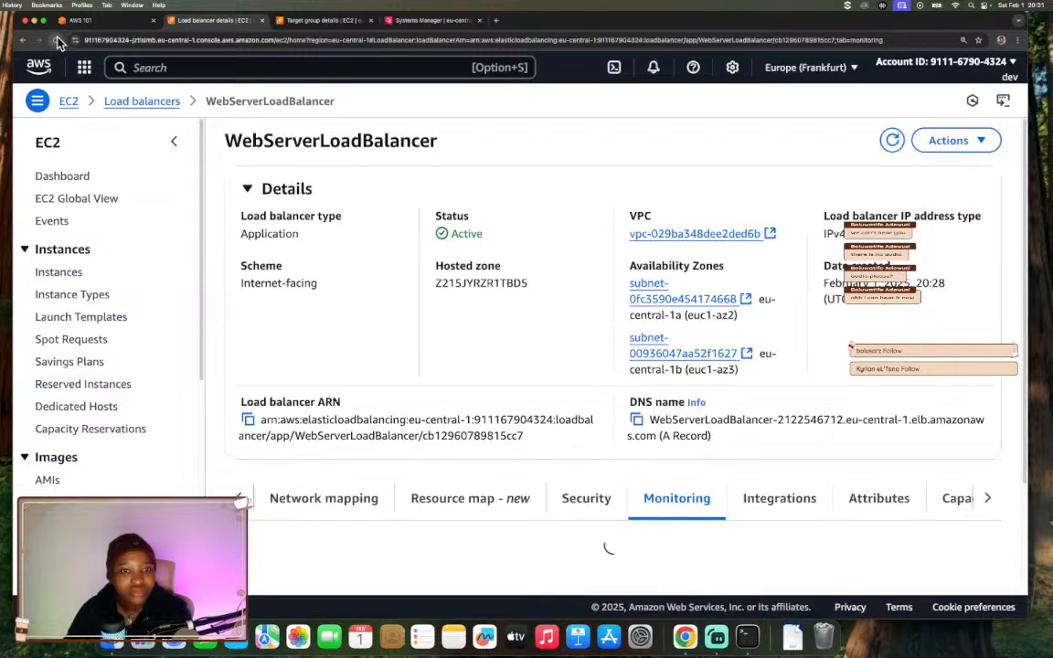
{"action": "scroll", "coordinate": [456, 232], "scroll_direction": "down", "scroll_amount": 6}
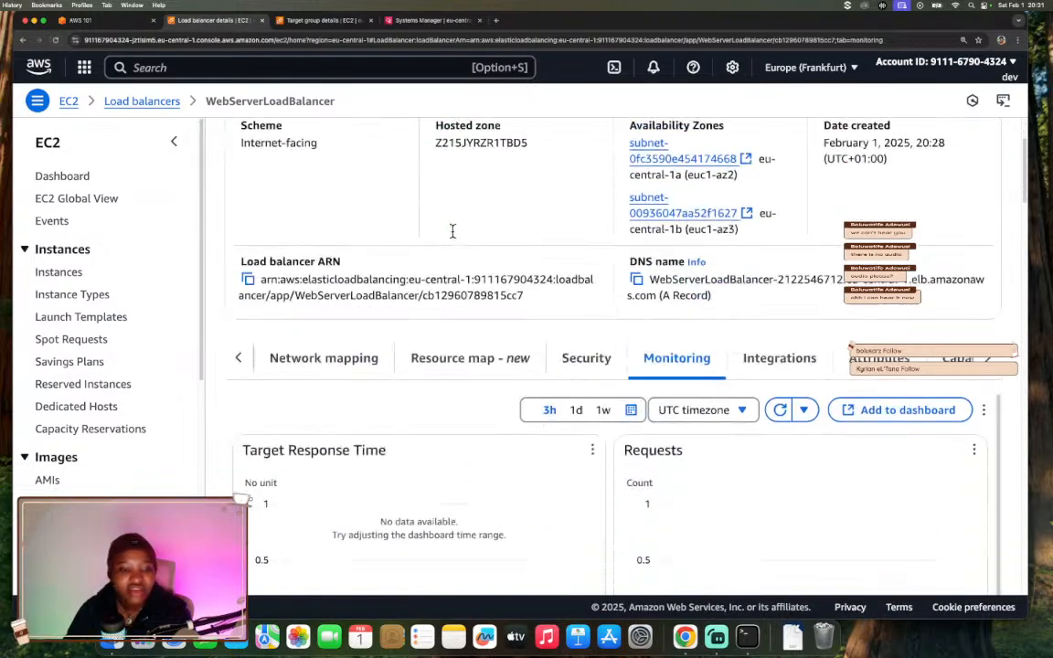
{"action": "scroll", "coordinate": [452, 238], "scroll_direction": "down", "scroll_amount": 4}
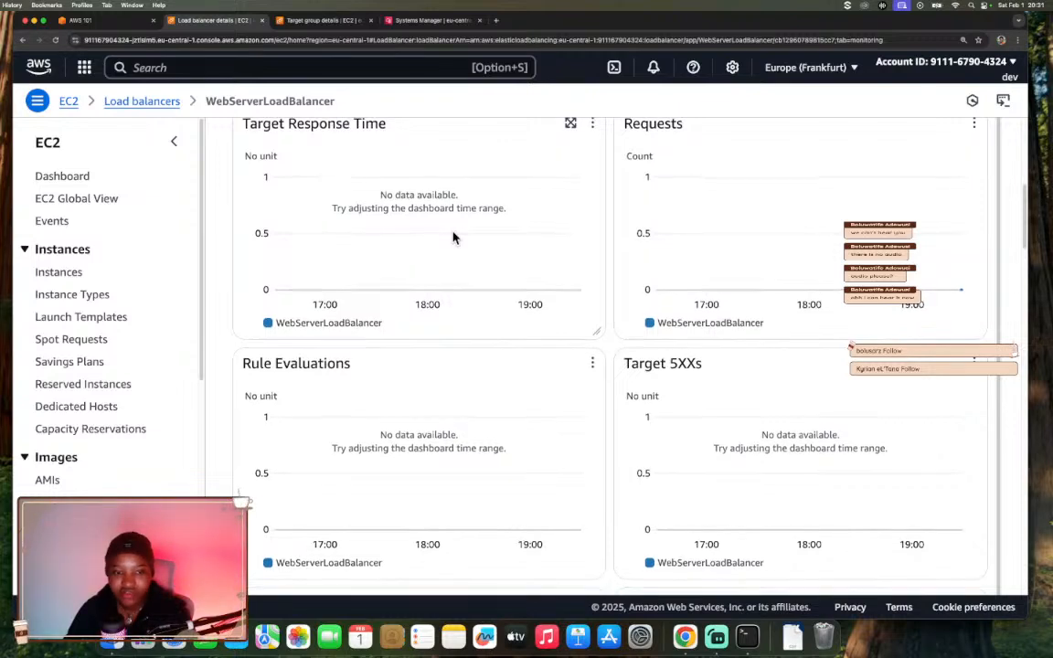
{"action": "scroll", "coordinate": [474, 219], "scroll_direction": "up", "scroll_amount": 10}
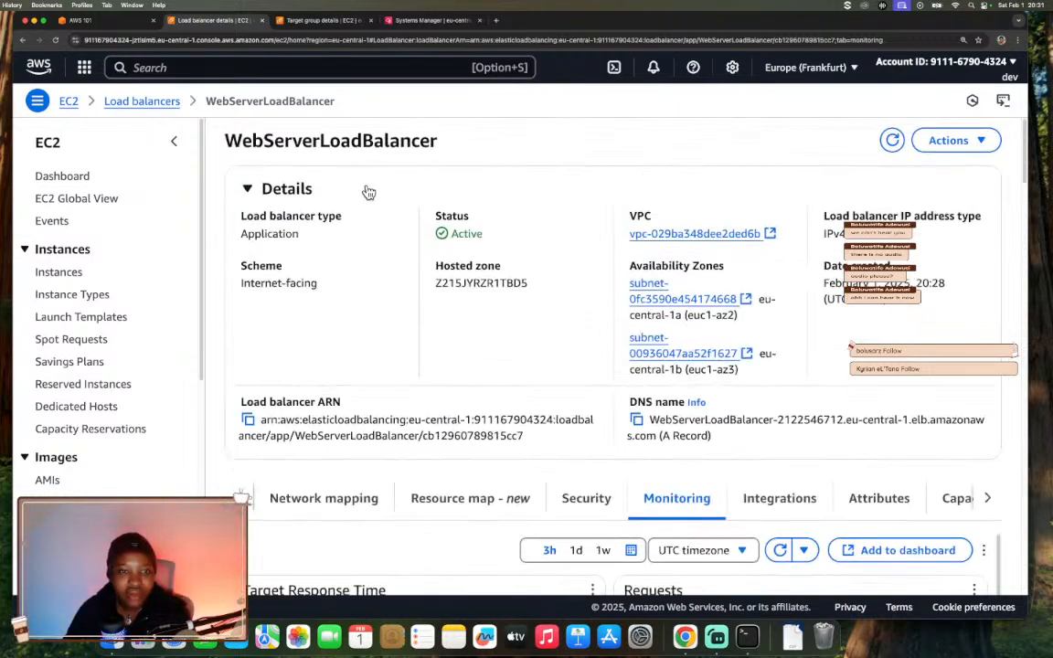
Open the load balancers list, check WebServerLoadBalancer's state, and select it to review its details in an enlarged details pane.
{"action": "scroll", "coordinate": [120, 364], "scroll_direction": "down", "scroll_amount": 8}
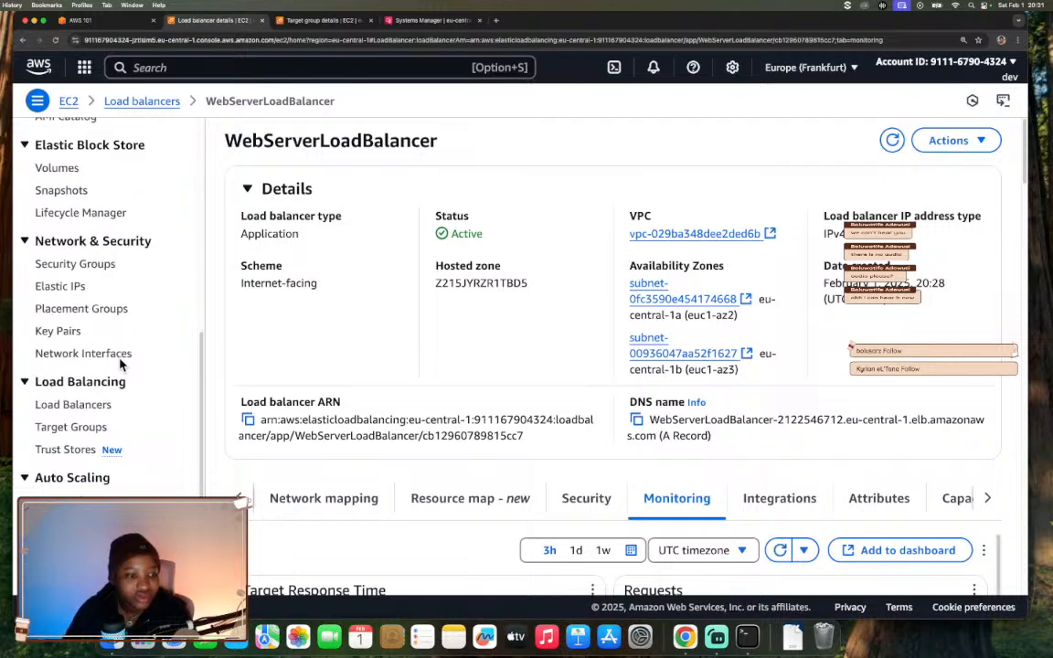
{"action": "left_click", "coordinate": [99, 404]}
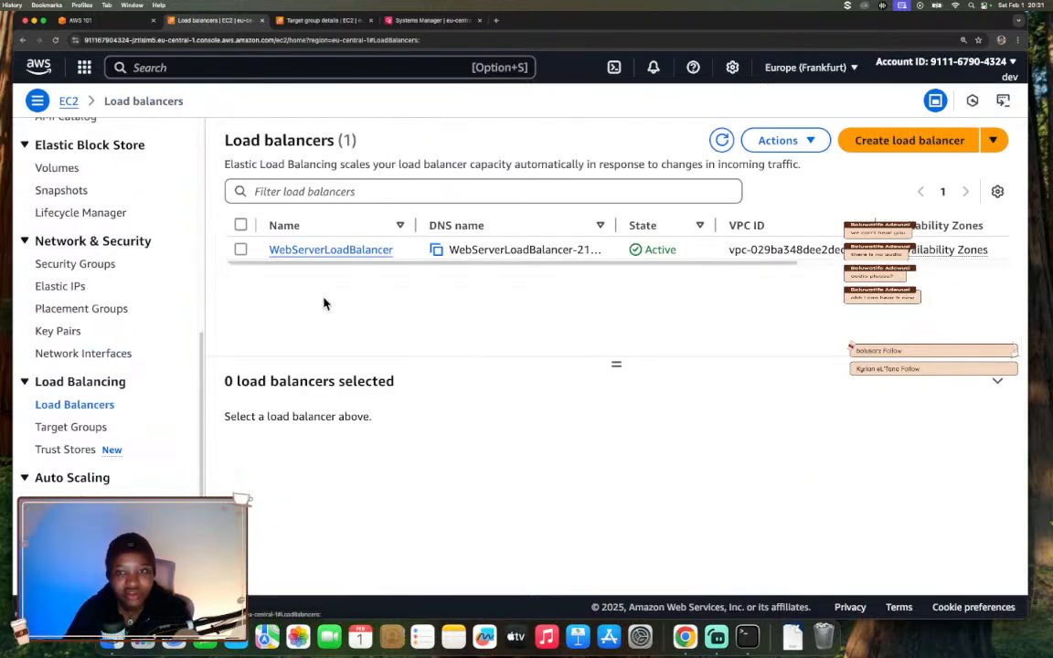
{"action": "left_click_drag", "start_coordinate": [387, 268], "coordinate": [489, 268]}
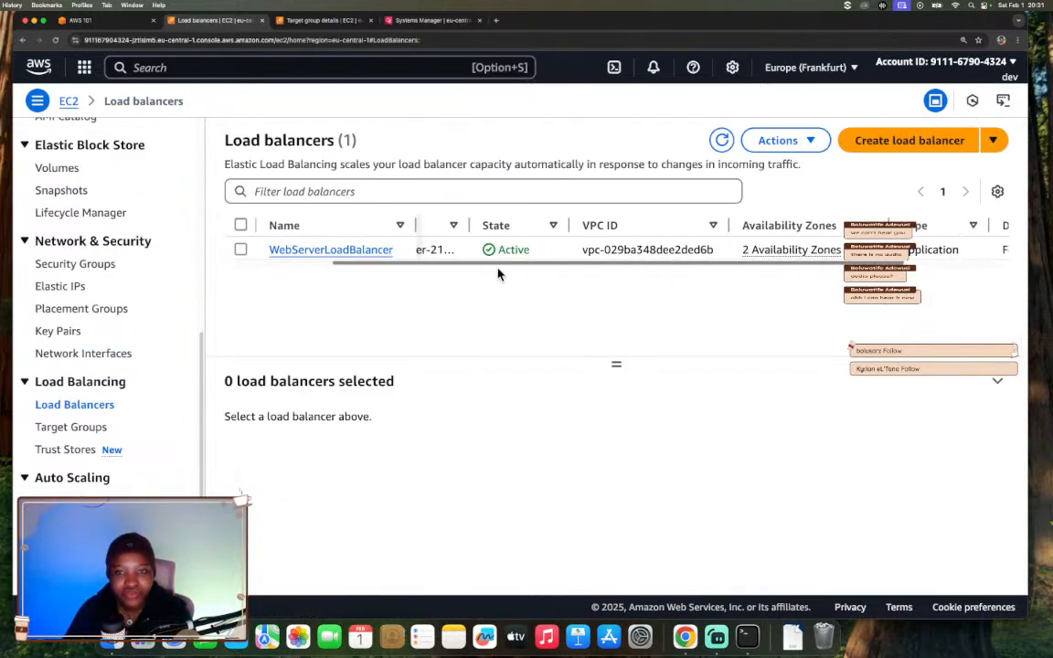
{"action": "left_click", "coordinate": [241, 250]}
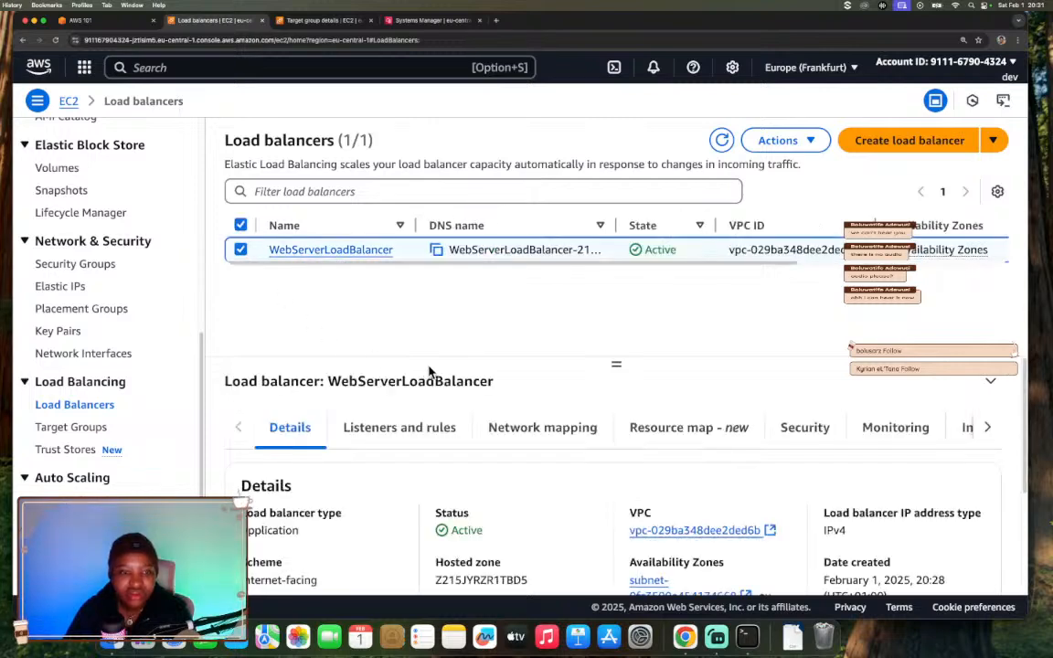
{"action": "scroll", "coordinate": [622, 402], "scroll_direction": "down", "scroll_amount": 5}
{"action": "scroll", "coordinate": [612, 392], "scroll_direction": "up", "scroll_amount": 2}
{"action": "left_click_drag", "start_coordinate": [616, 363], "coordinate": [613, 299]}
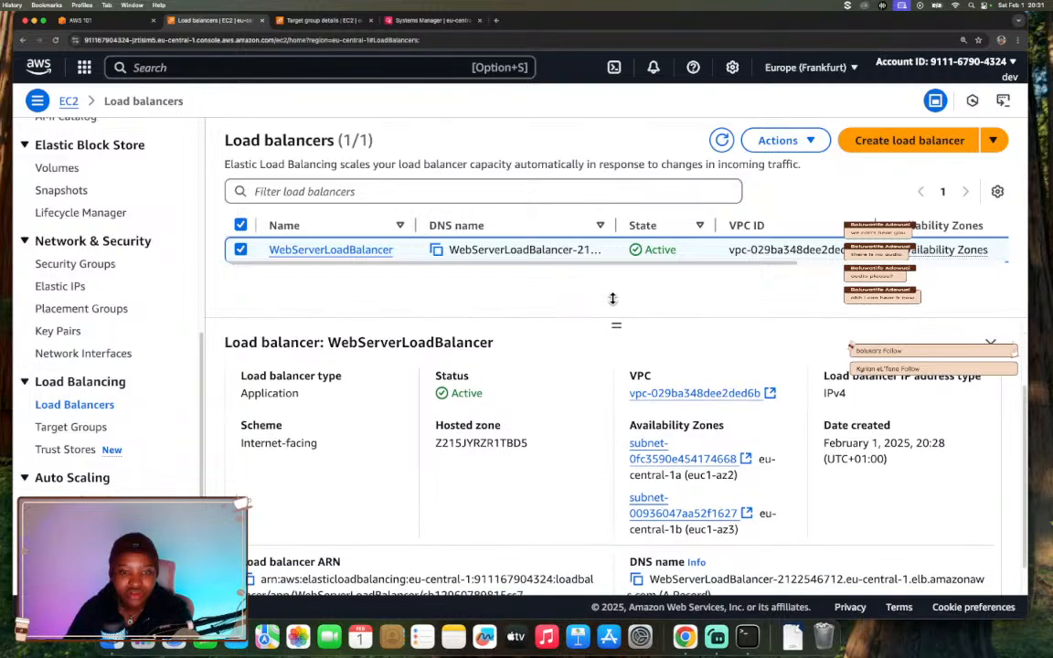
{"action": "scroll", "coordinate": [554, 427], "scroll_direction": "down", "scroll_amount": 1}
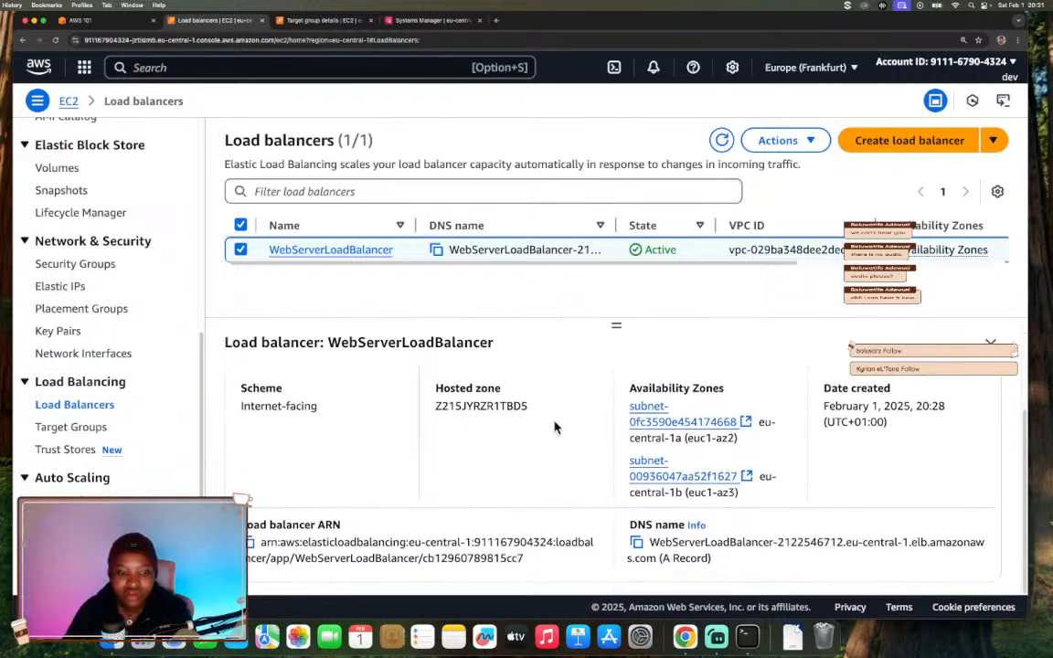
{"action": "scroll", "coordinate": [554, 427], "scroll_direction": "up", "scroll_amount": 4}
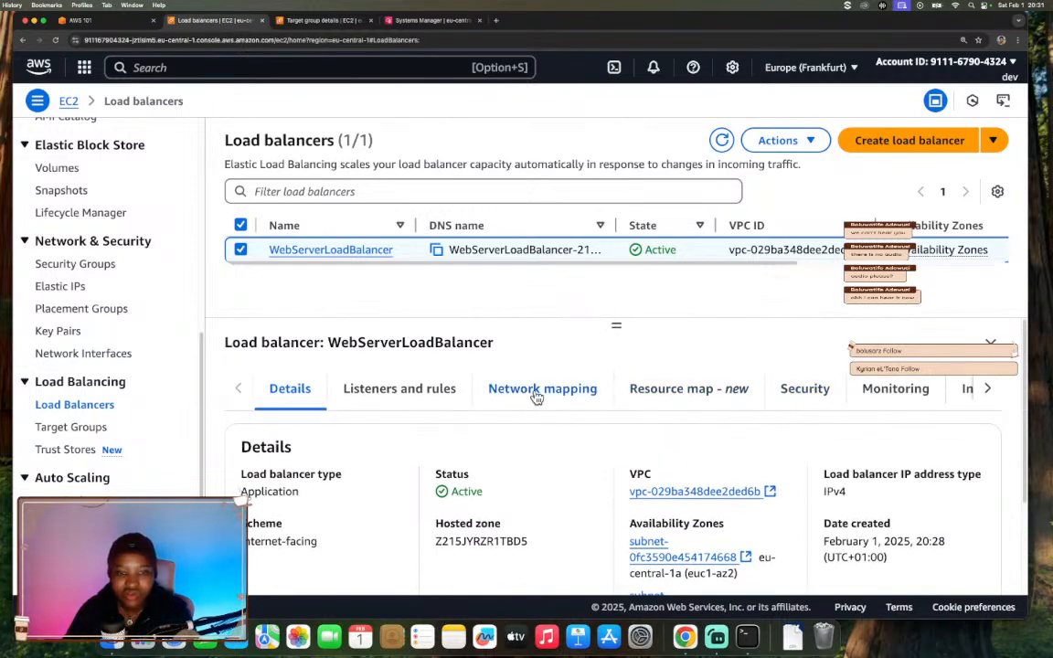
Open WebServerTargetGroup from the HTTP:80 listener's default action and check its registered target's health and its health check settings.
{"action": "left_click", "coordinate": [400, 387]}
{"action": "scroll", "coordinate": [557, 486], "scroll_direction": "down", "scroll_amount": 1}
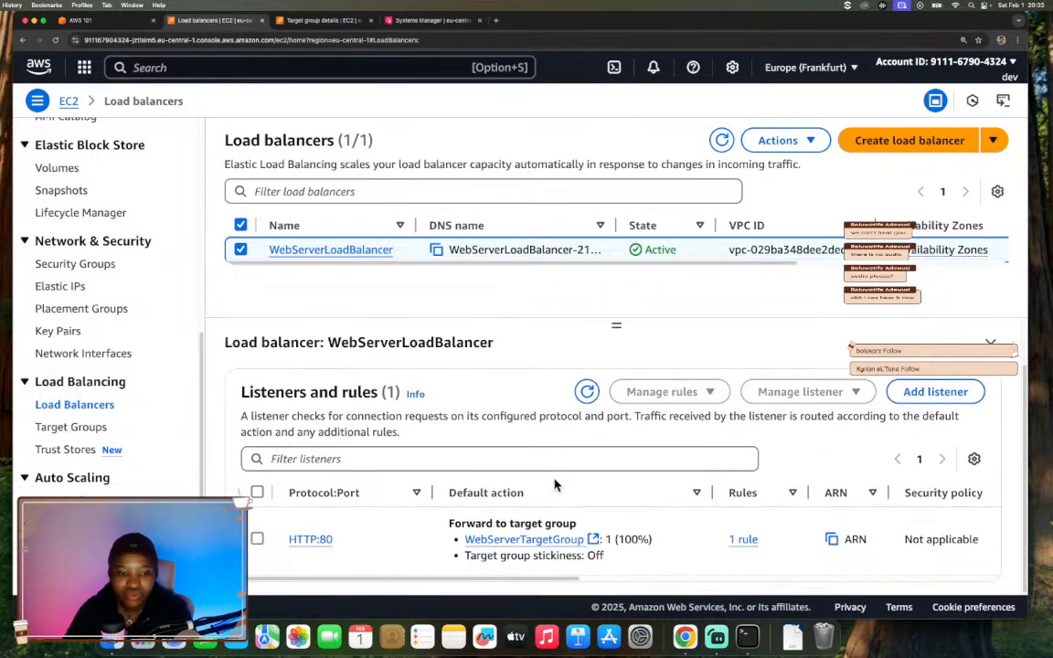
{"action": "scroll", "coordinate": [557, 486], "scroll_direction": "up", "scroll_amount": 1}
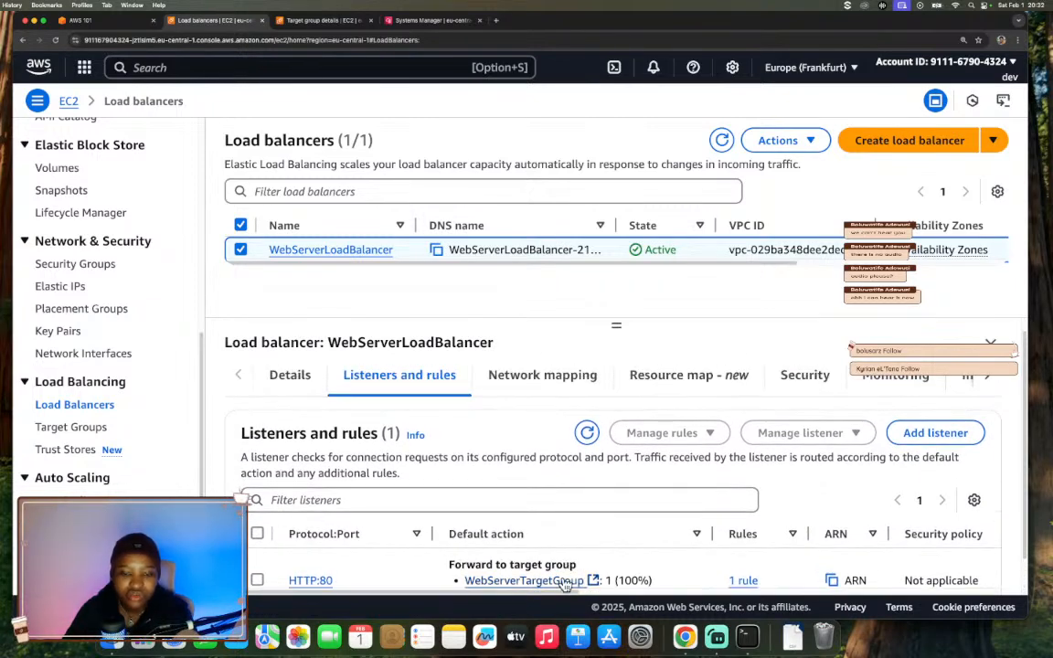
{"action": "left_click", "coordinate": [548, 581]}
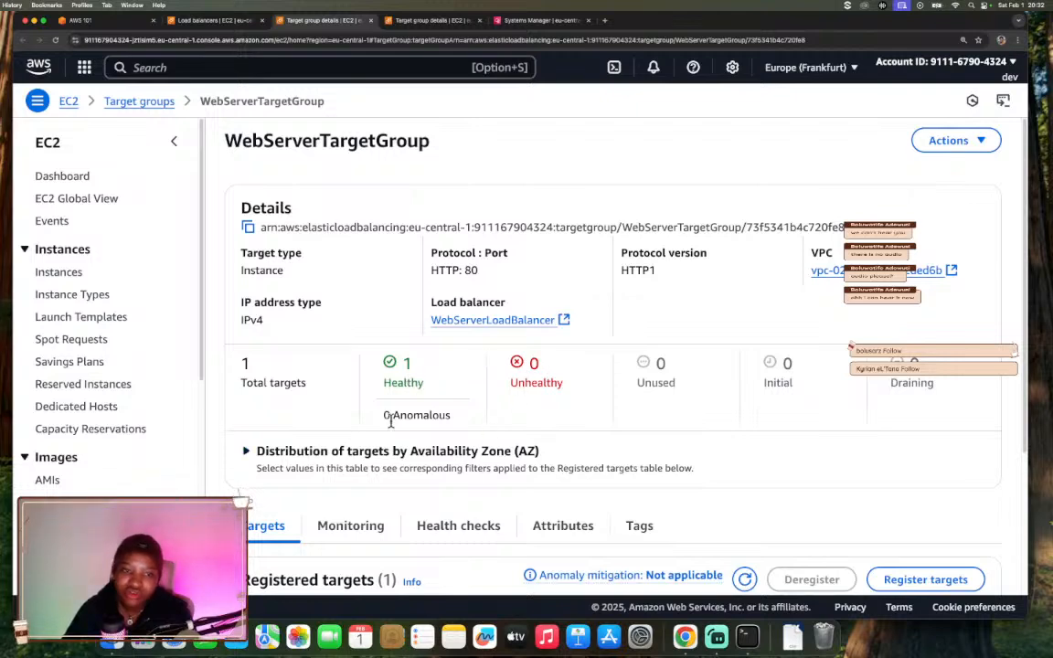
{"action": "scroll", "coordinate": [480, 466], "scroll_direction": "down", "scroll_amount": 5}
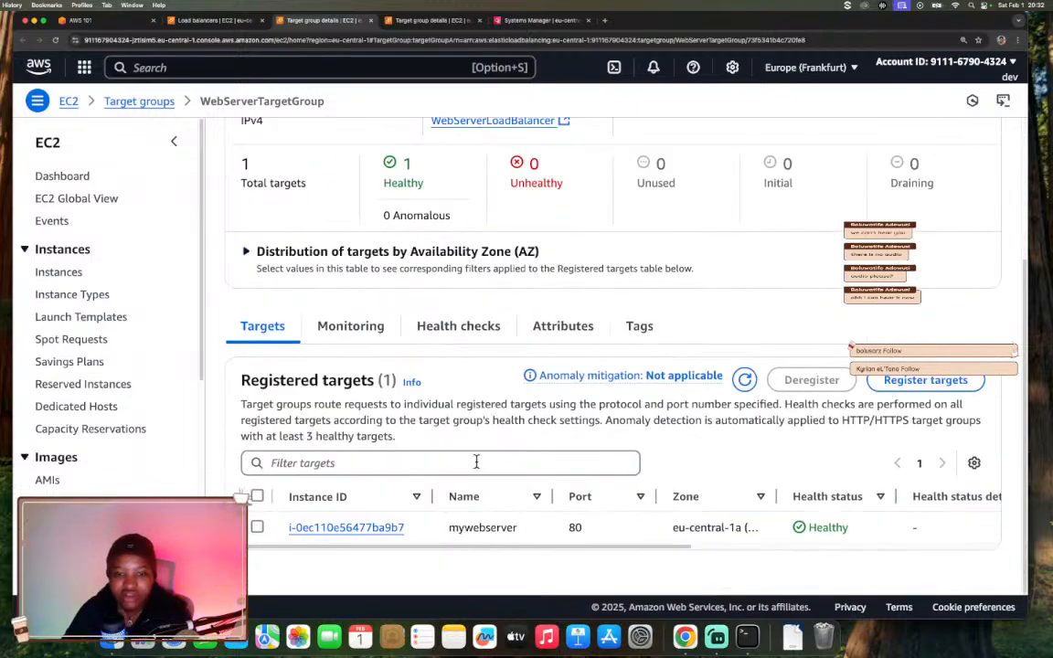
{"action": "mouse_move", "coordinate": [468, 551]}
{"action": "left_mouse_down"}
{"action": "mouse_move", "coordinate": [710, 569]}
{"action": "mouse_move", "coordinate": [633, 571]}
{"action": "mouse_move", "coordinate": [853, 571]}
{"action": "mouse_move", "coordinate": [603, 562]}
{"action": "mouse_move", "coordinate": [370, 494]}
{"action": "left_mouse_up"}
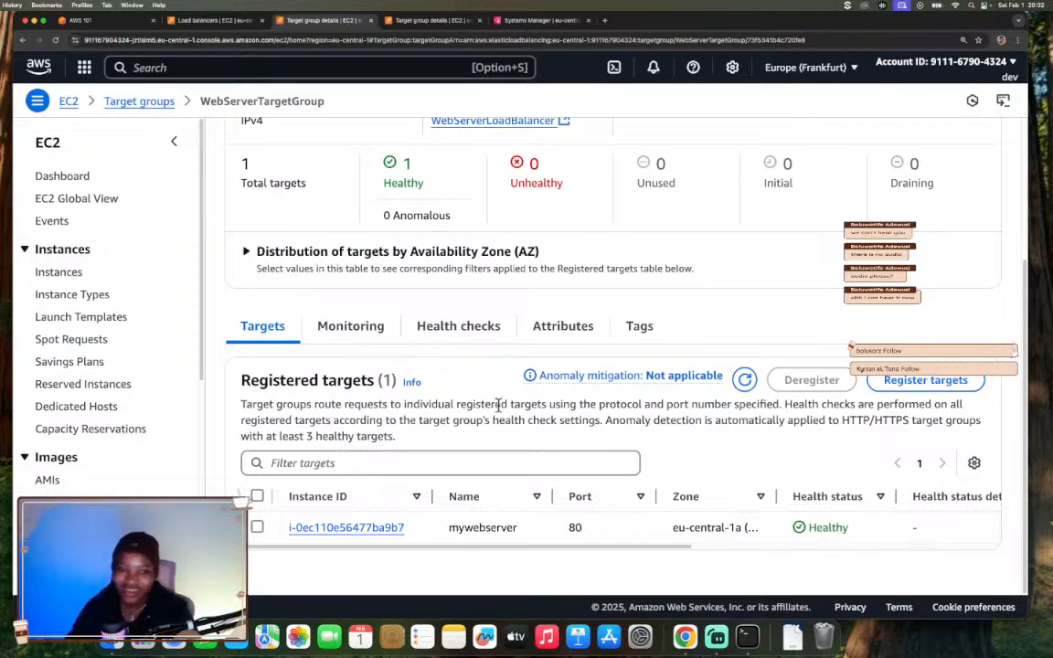
{"action": "left_click", "coordinate": [459, 327]}
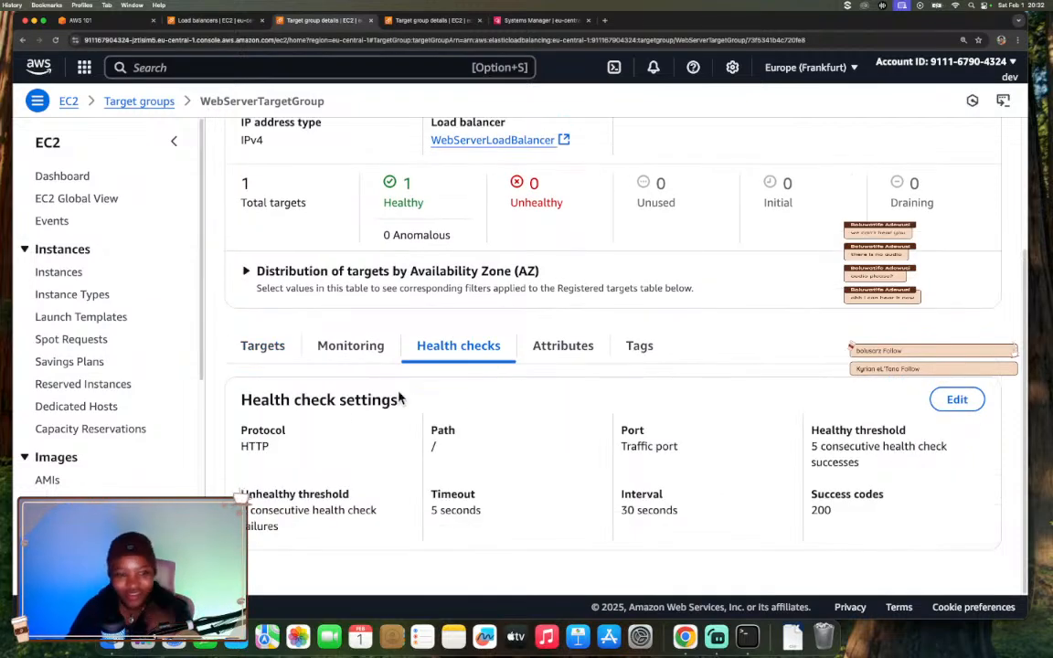
{"action": "left_click", "coordinate": [265, 352]}
Return to the workshop guide and read instructions 2 to 4 on verifying the healthy target and browsing to the DNS name.
{"action": "left_click", "coordinate": [101, 22]}
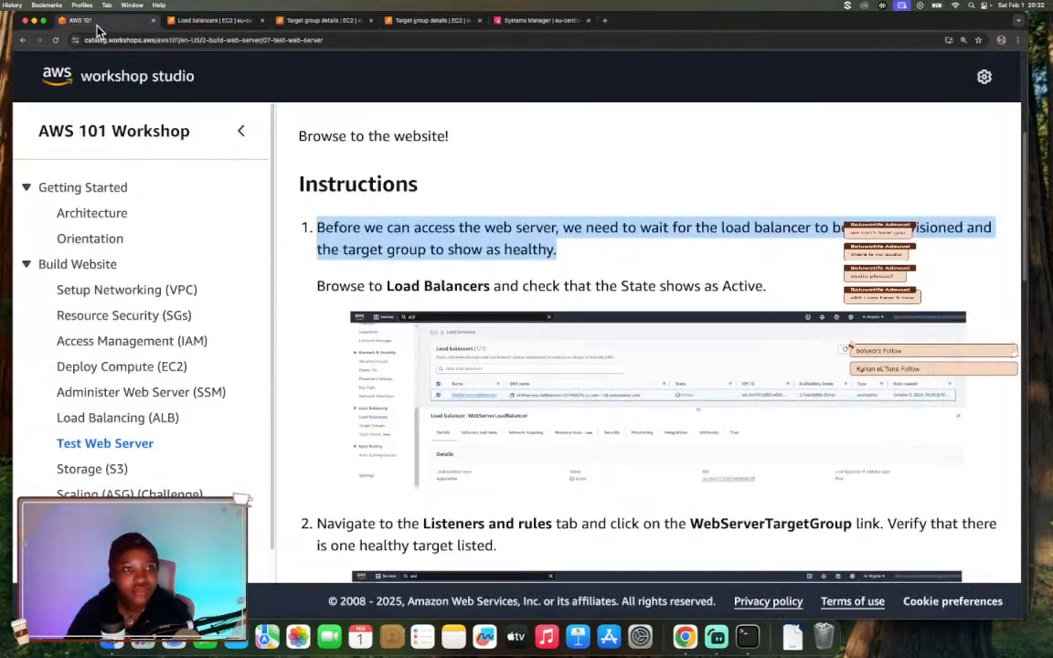
{"action": "scroll", "coordinate": [793, 459], "scroll_direction": "down", "scroll_amount": 2}
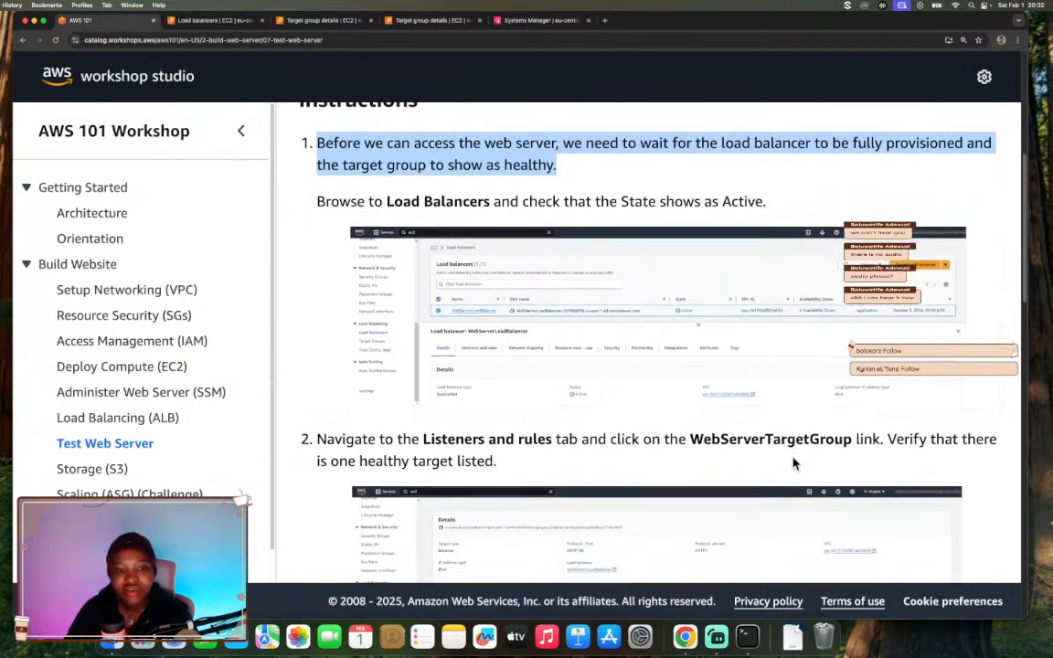
{"action": "scroll", "coordinate": [793, 461], "scroll_direction": "down", "scroll_amount": 4}
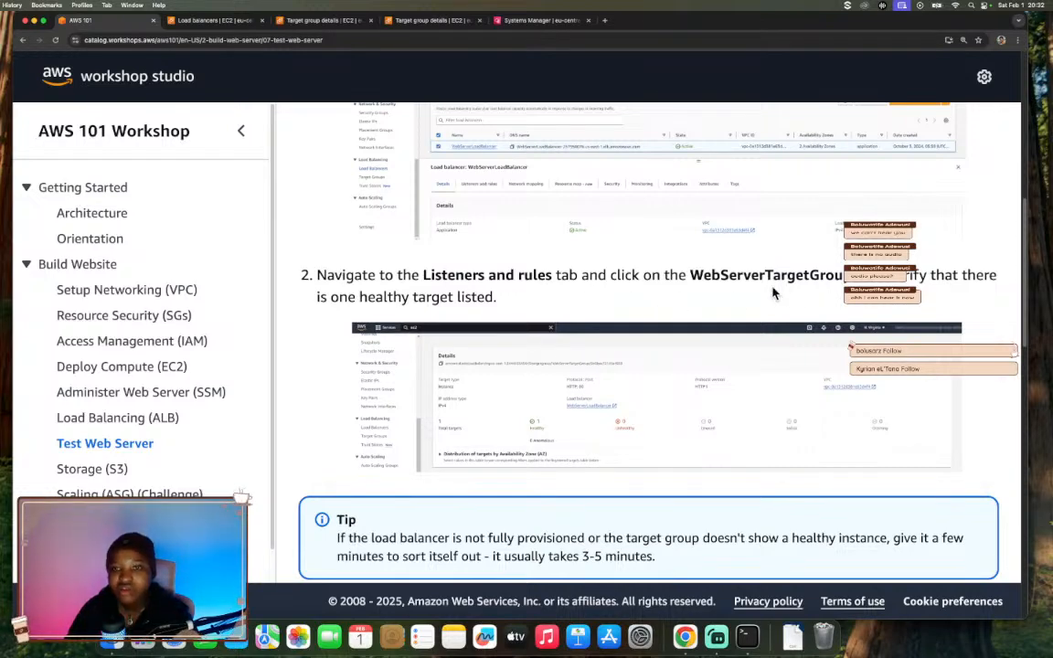
{"action": "scroll", "coordinate": [775, 293], "scroll_direction": "down", "scroll_amount": 1}
{"action": "scroll", "coordinate": [774, 292], "scroll_direction": "down", "scroll_amount": 2}
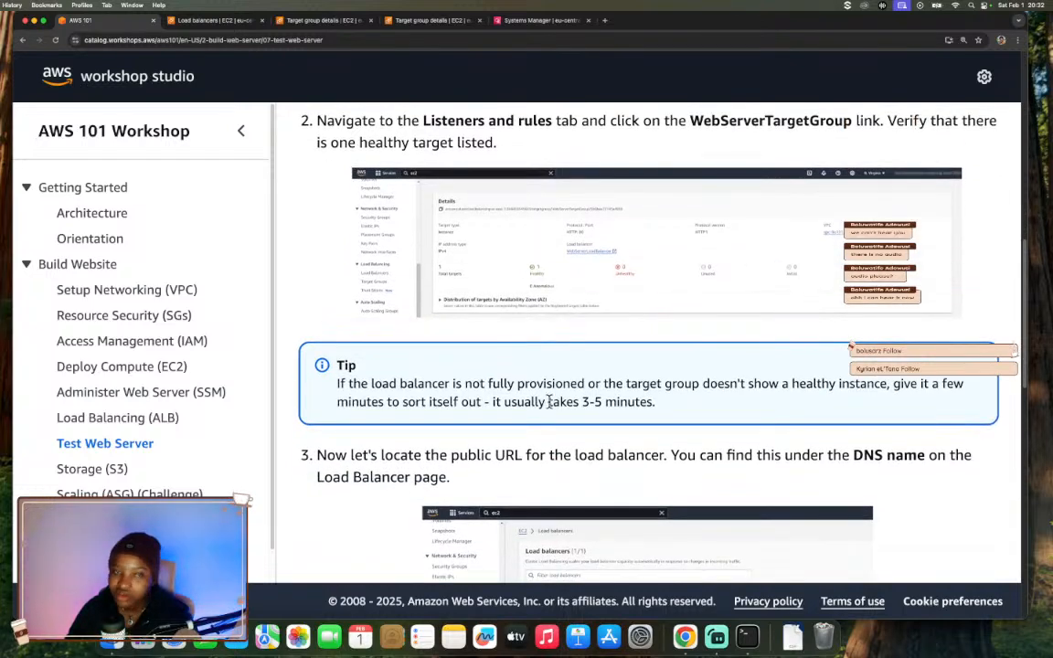
{"action": "scroll", "coordinate": [548, 402], "scroll_direction": "down", "scroll_amount": 3}
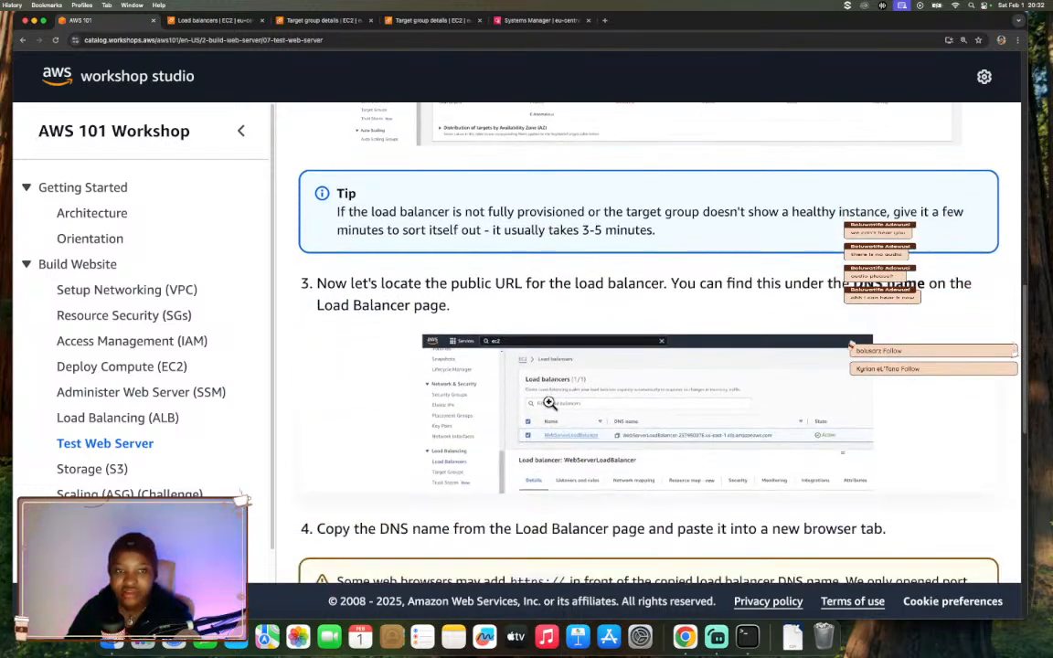
{"action": "scroll", "coordinate": [549, 402], "scroll_direction": "down", "scroll_amount": 1}
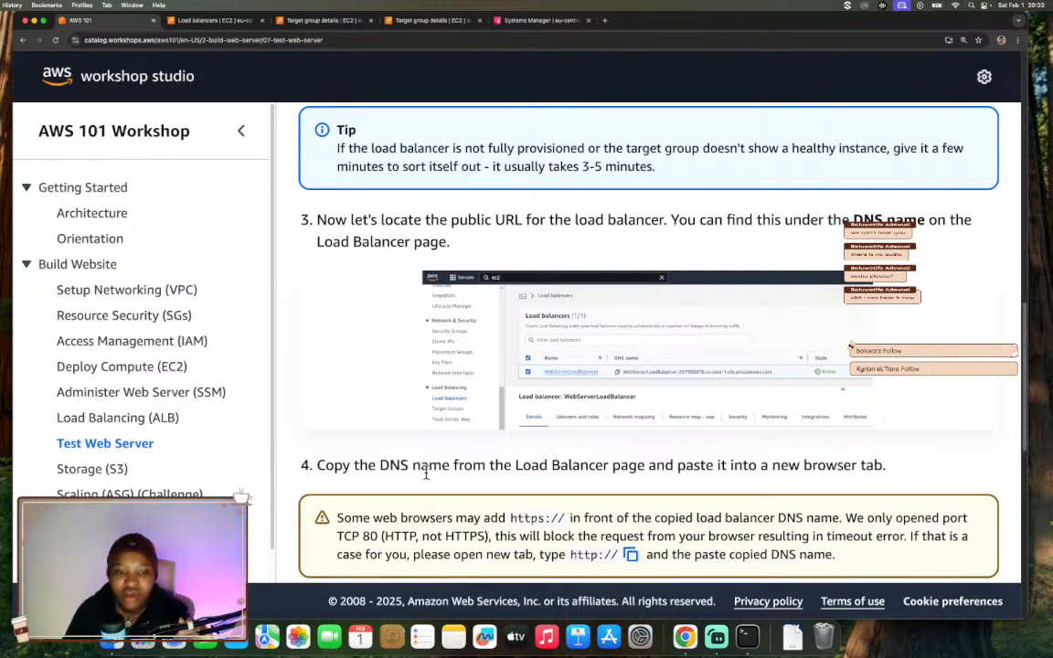
{"action": "scroll", "coordinate": [440, 464], "scroll_direction": "down", "scroll_amount": 1}
Copy WebServerLoadBalancer's DNS name from its details in the load balancers list.
{"action": "left_click", "coordinate": [212, 20]}
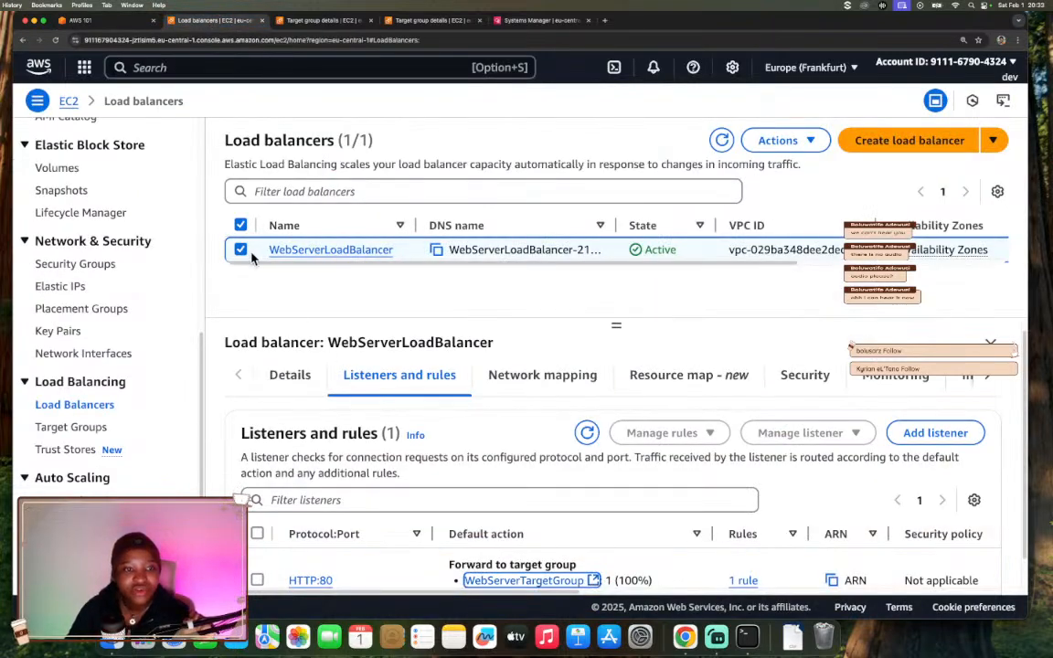
{"action": "left_click", "coordinate": [291, 376]}
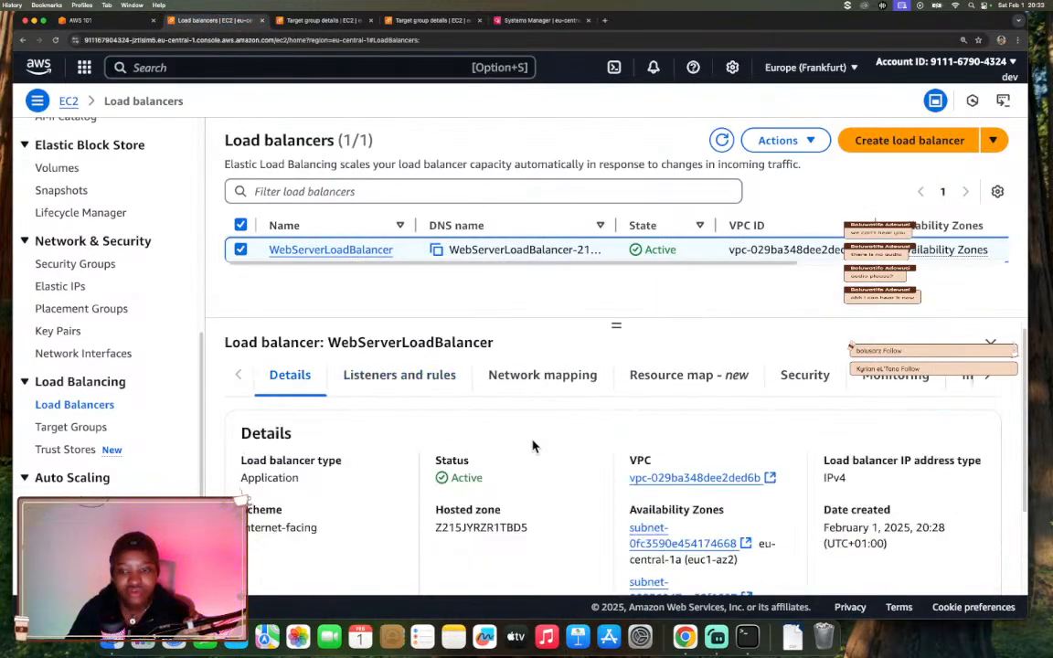
{"action": "scroll", "coordinate": [532, 446], "scroll_direction": "down", "scroll_amount": 3}
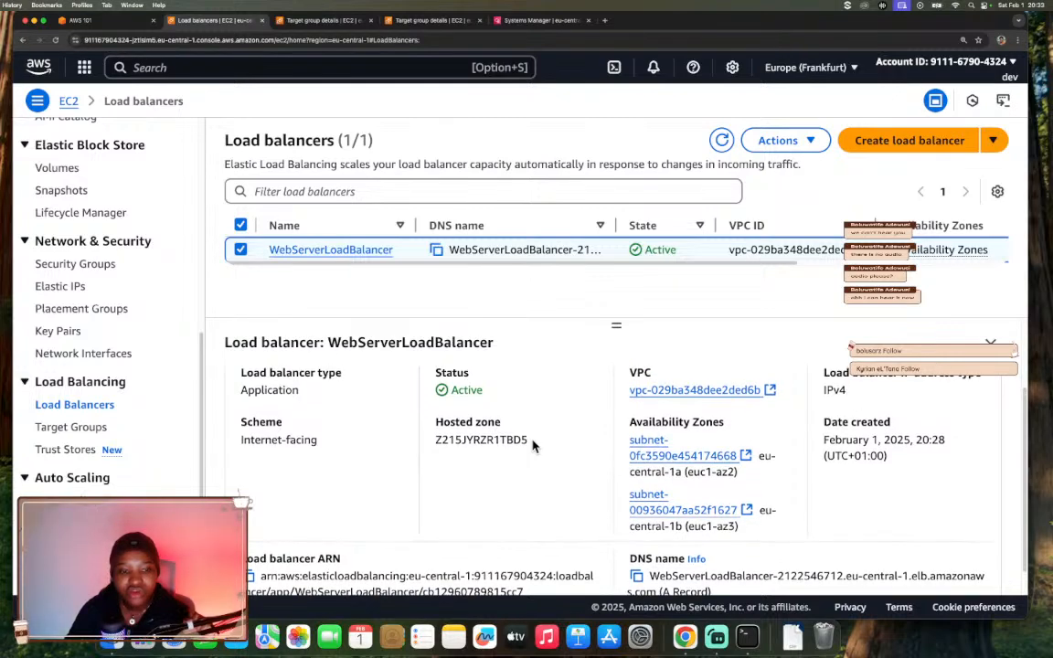
{"action": "scroll", "coordinate": [533, 446], "scroll_direction": "down", "scroll_amount": 2}
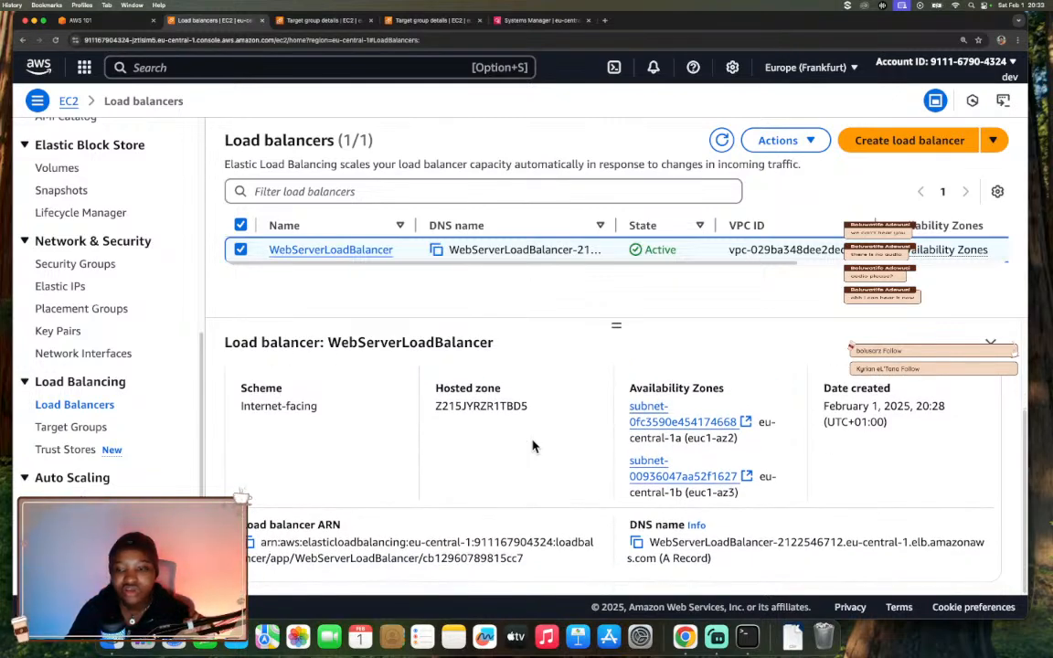
{"action": "left_click_drag", "start_coordinate": [634, 525], "coordinate": [683, 528]}
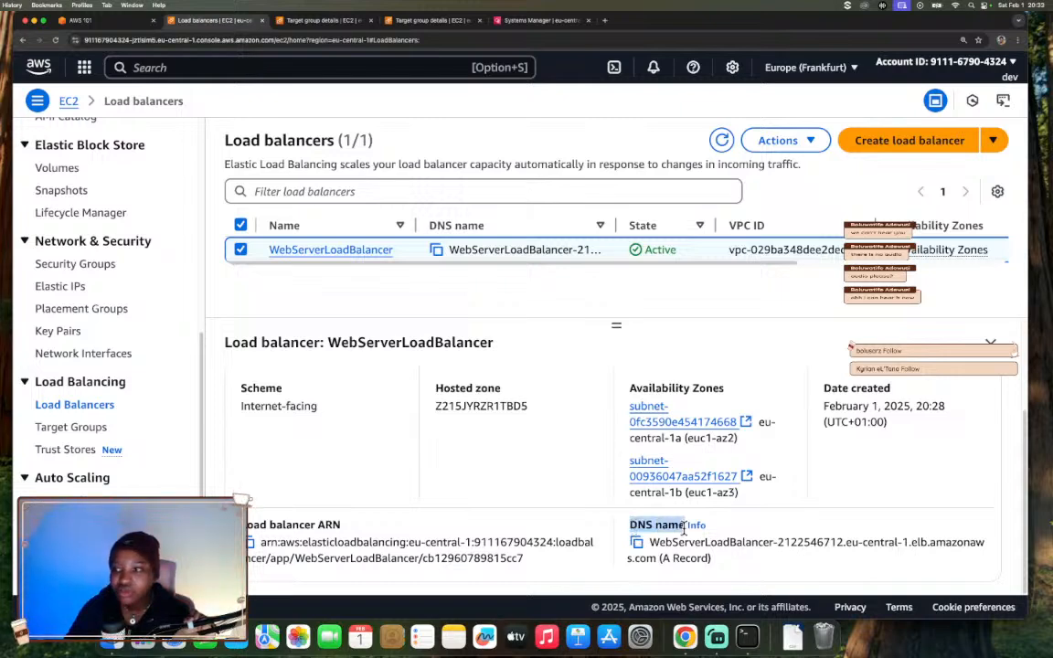
{"action": "left_click", "coordinate": [637, 543]}
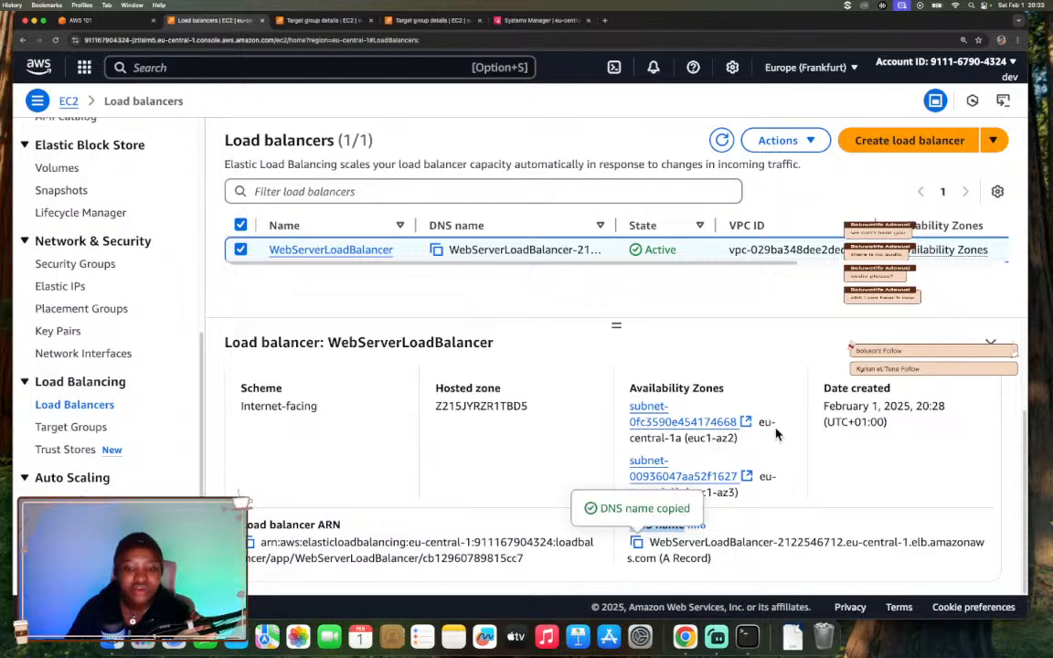
Try to open the copied load balancer DNS name in a new browser tab.
{"action": "left_click", "coordinate": [605, 20]}
{"action": "key", "text": "super+v"}
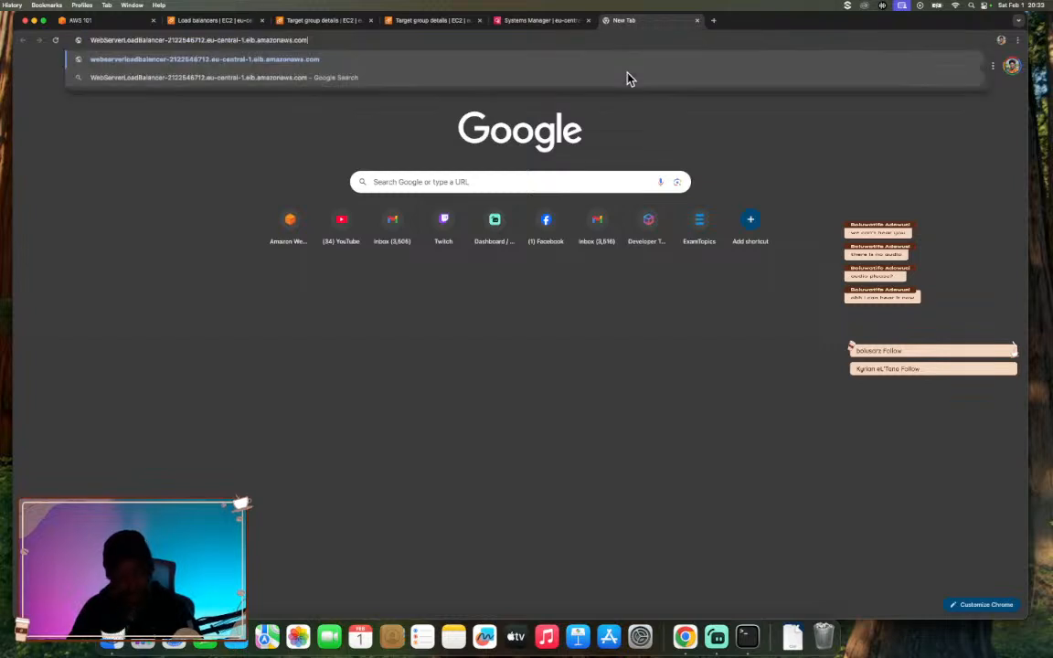
{"action": "key", "text": "Return"}
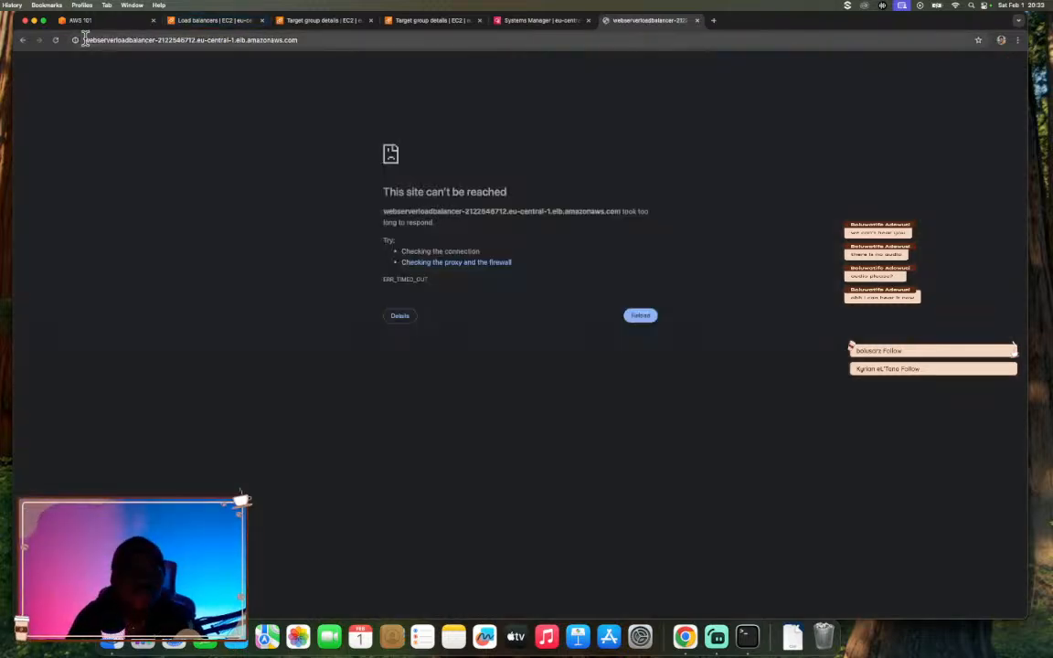
{"action": "left_click", "coordinate": [80, 39]}
{"action": "key", "text": "Left"}
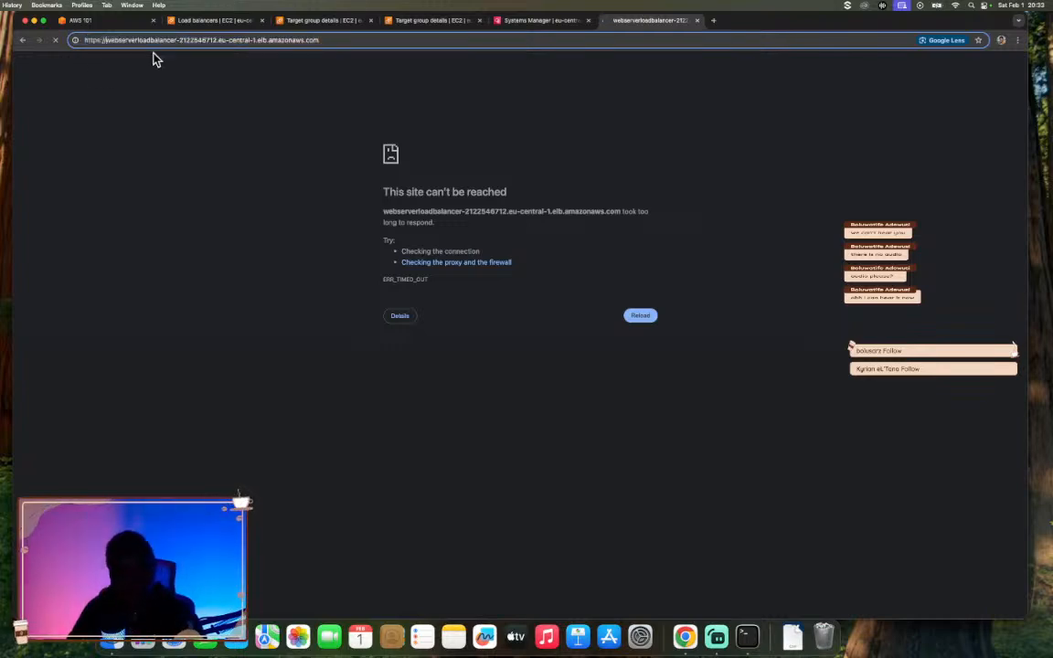
{"action": "left_click", "coordinate": [107, 23]}
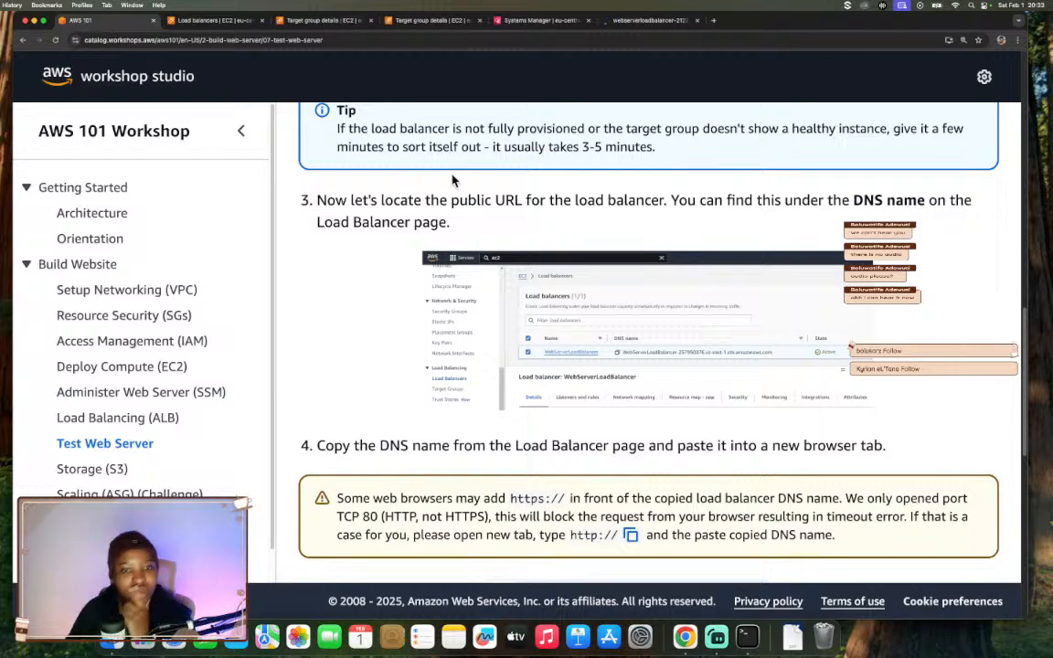
{"action": "scroll", "coordinate": [467, 230], "scroll_direction": "down", "scroll_amount": 2}
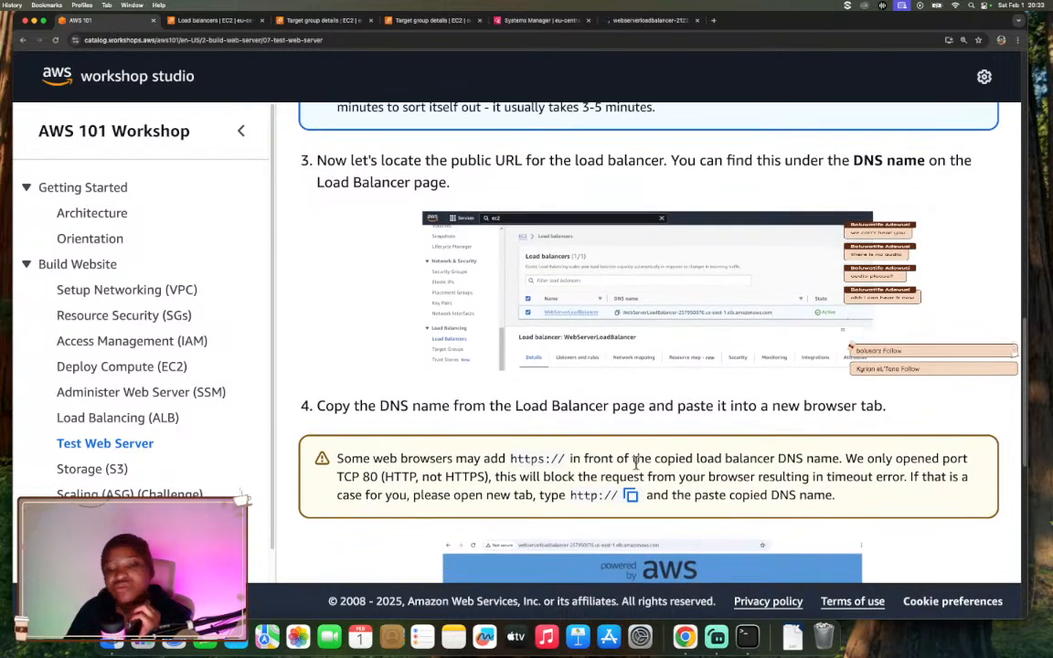
{"action": "left_click", "coordinate": [637, 22]}
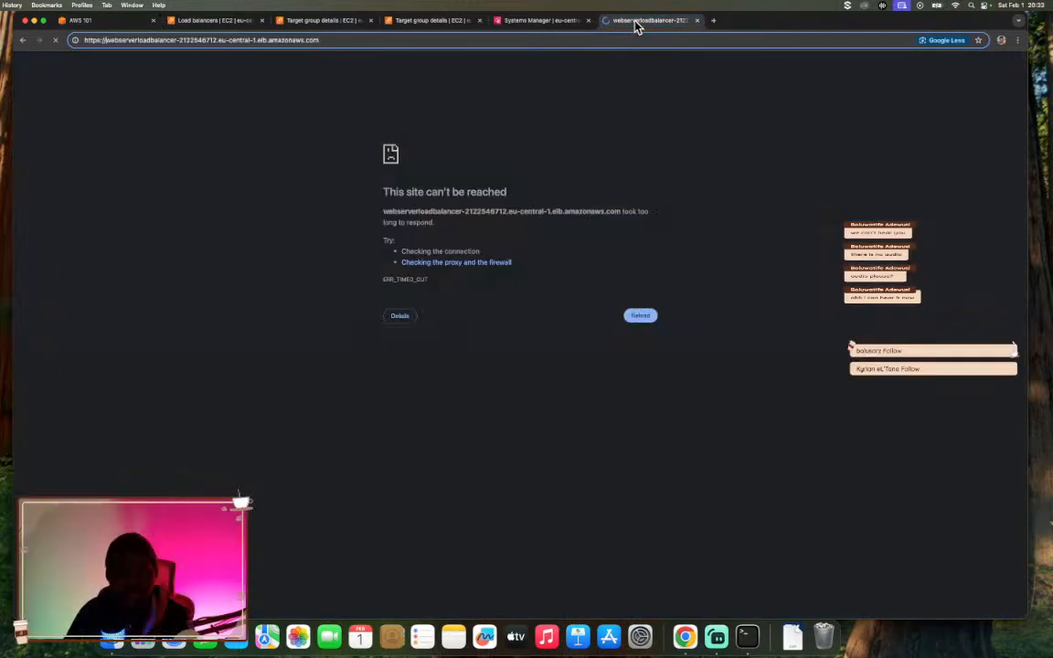
{"action": "left_click_drag", "start_coordinate": [104, 40], "coordinate": [84, 40]}
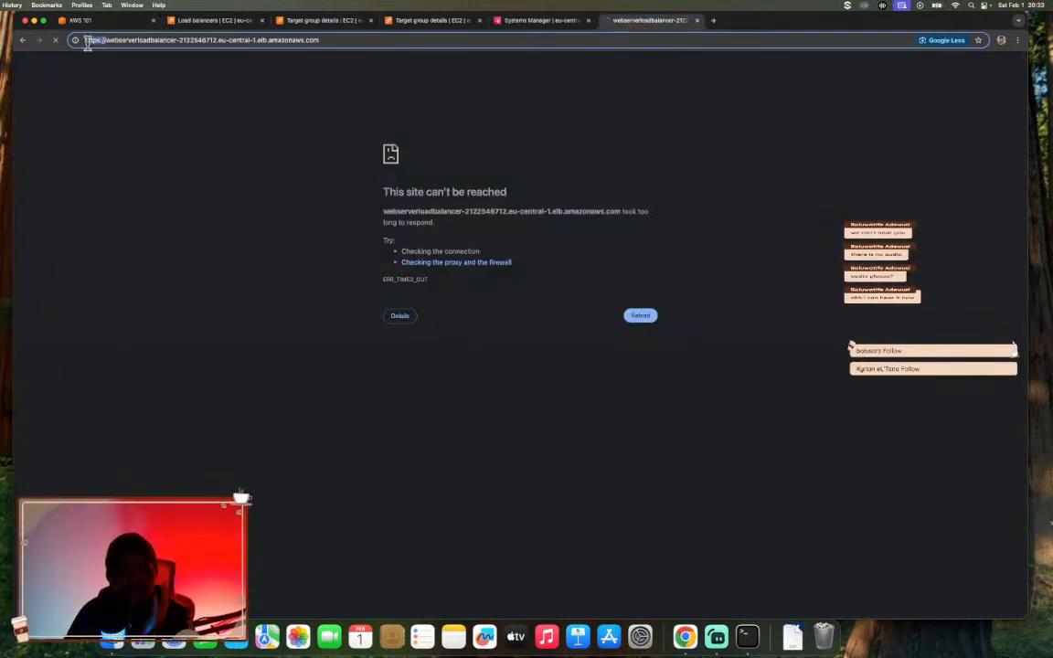
{"action": "key", "text": "BackSpace"}
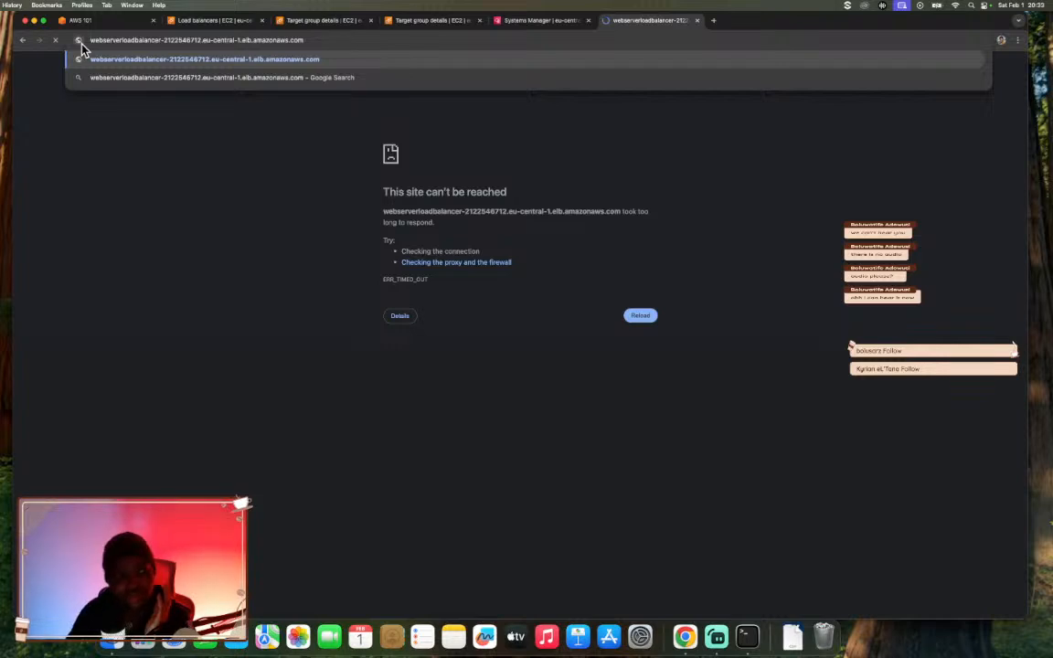
{"action": "key", "text": "Return"}
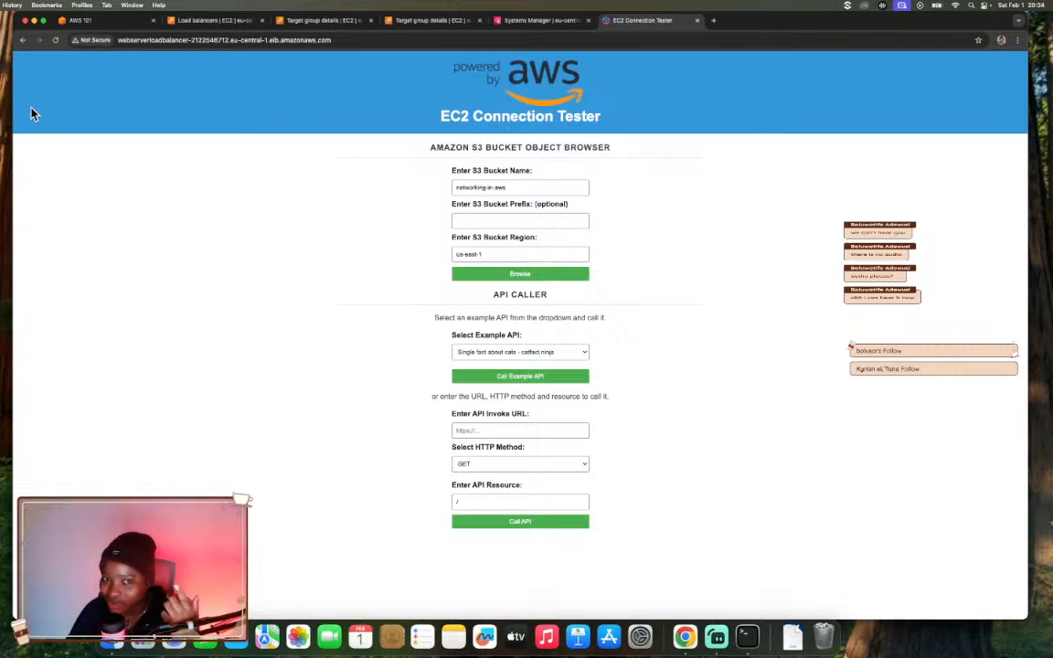
Return to the workshop guide and read the rest of the Test Web Server page, including the API test instruction.
{"action": "left_click", "coordinate": [91, 22]}
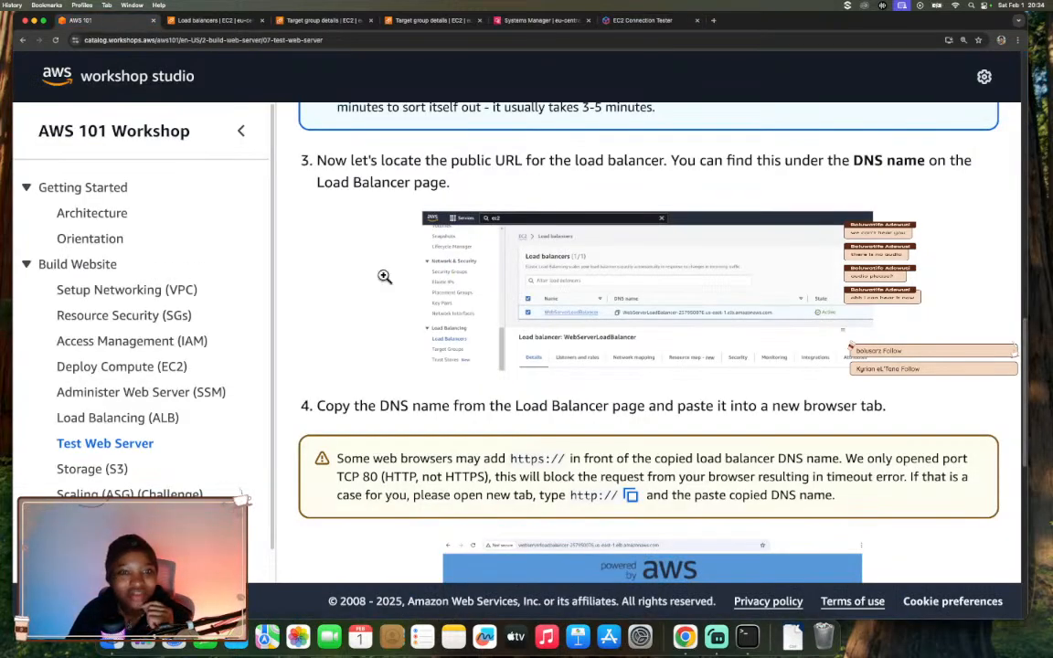
{"action": "scroll", "coordinate": [485, 342], "scroll_direction": "down", "scroll_amount": 3}
{"action": "scroll", "coordinate": [484, 343], "scroll_direction": "down", "scroll_amount": 10}
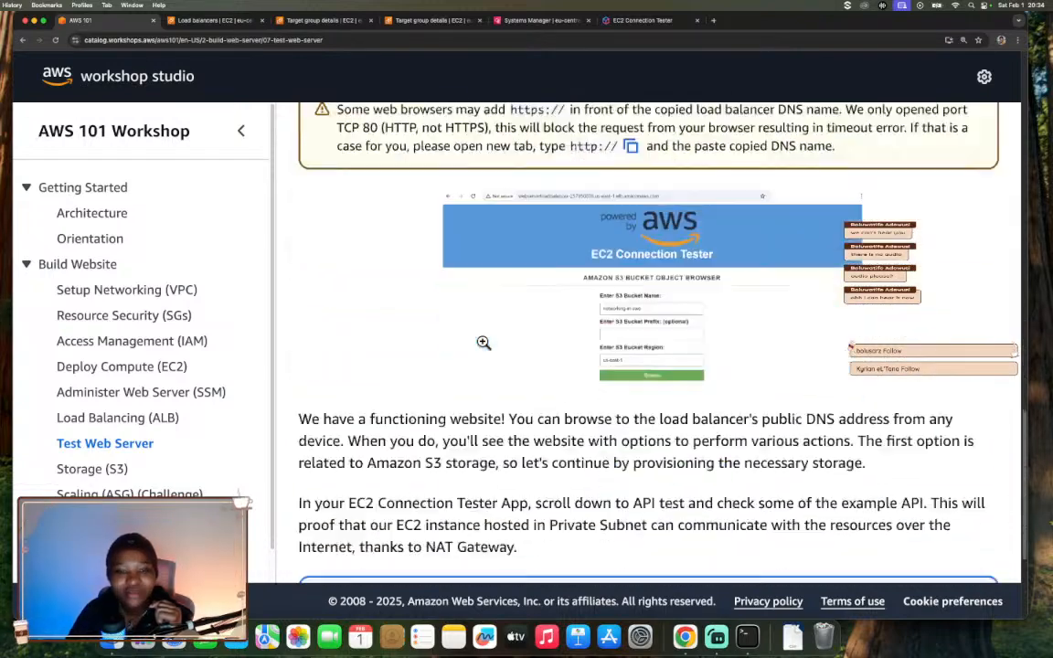
{"action": "scroll", "coordinate": [485, 346], "scroll_direction": "down", "scroll_amount": 1}
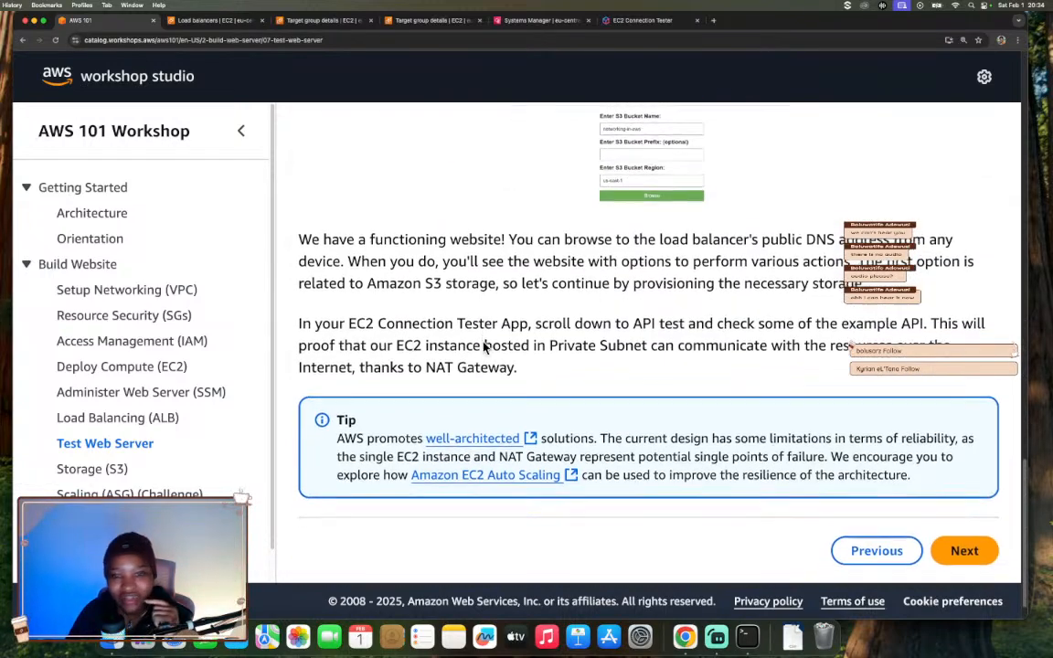
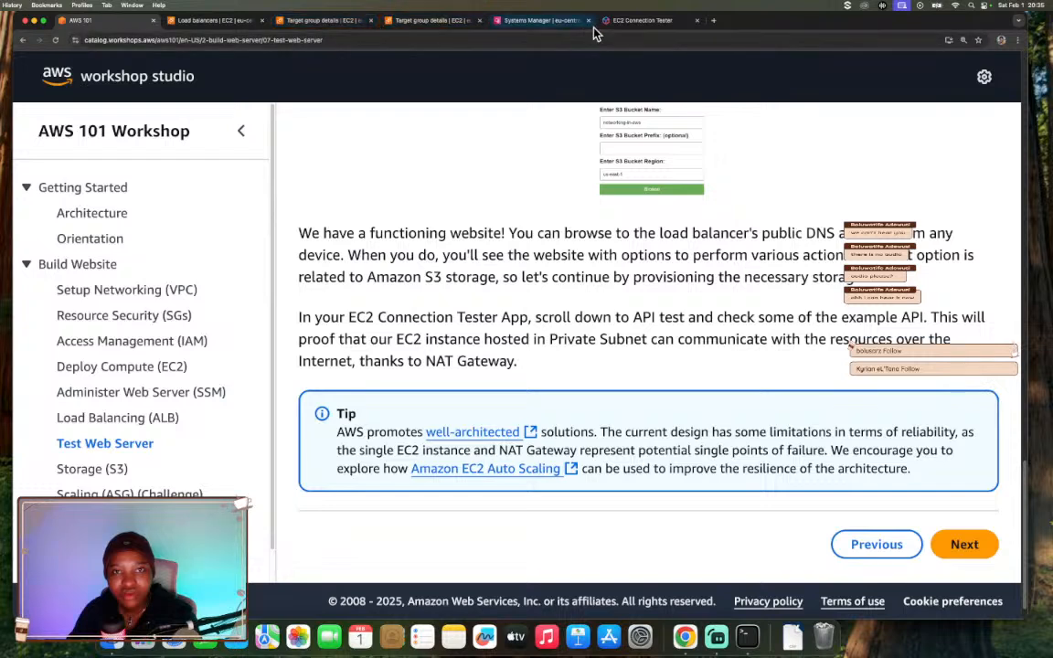
Call the "Single fact about cats - catfact.ninja" example API from the EC2 Connection Tester.
{"action": "left_click", "coordinate": [631, 19]}
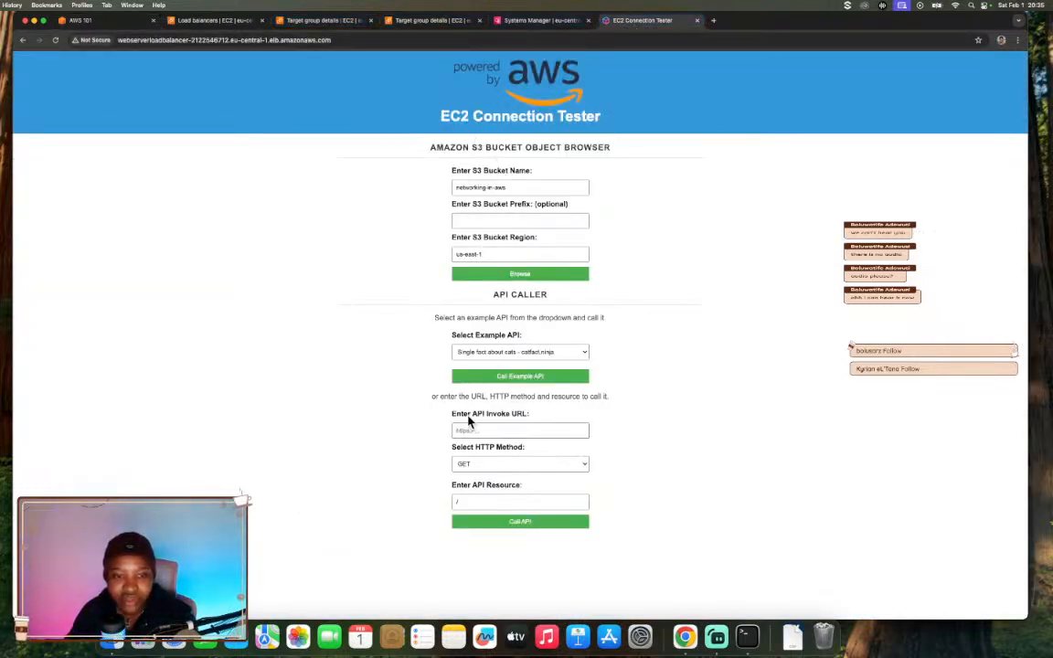
{"action": "left_click", "coordinate": [501, 355]}
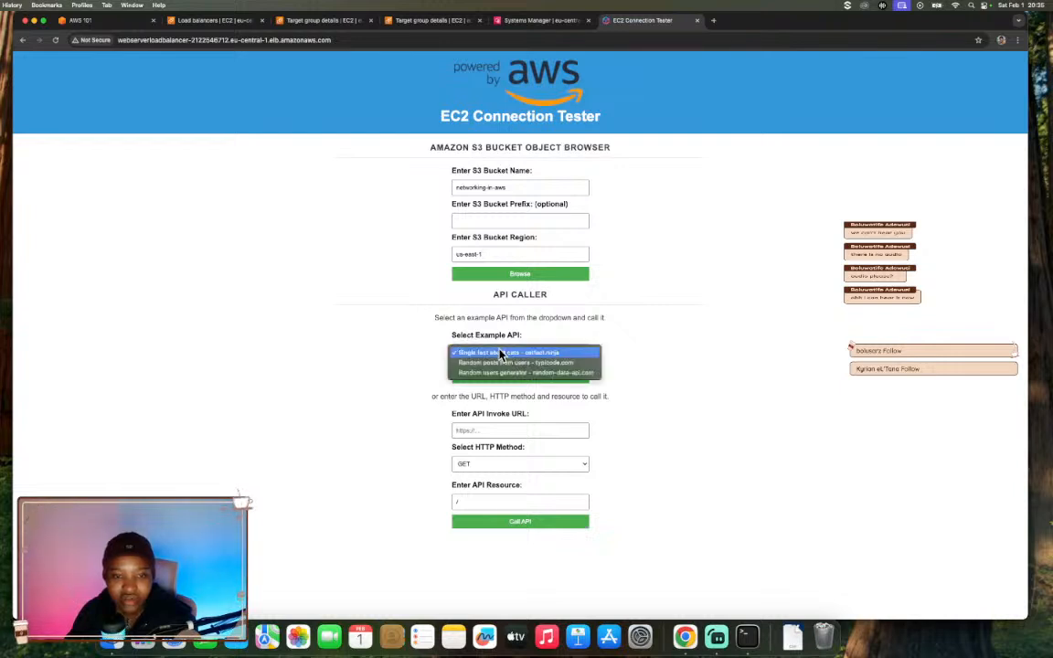
{"action": "left_click", "coordinate": [517, 354]}
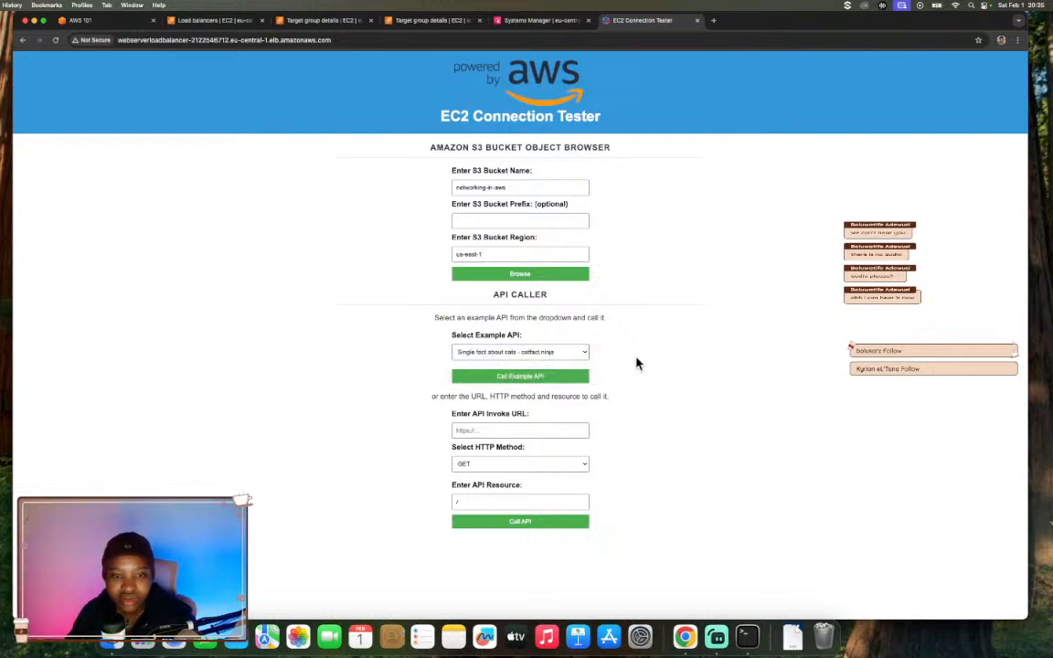
{"action": "left_click", "coordinate": [543, 379]}
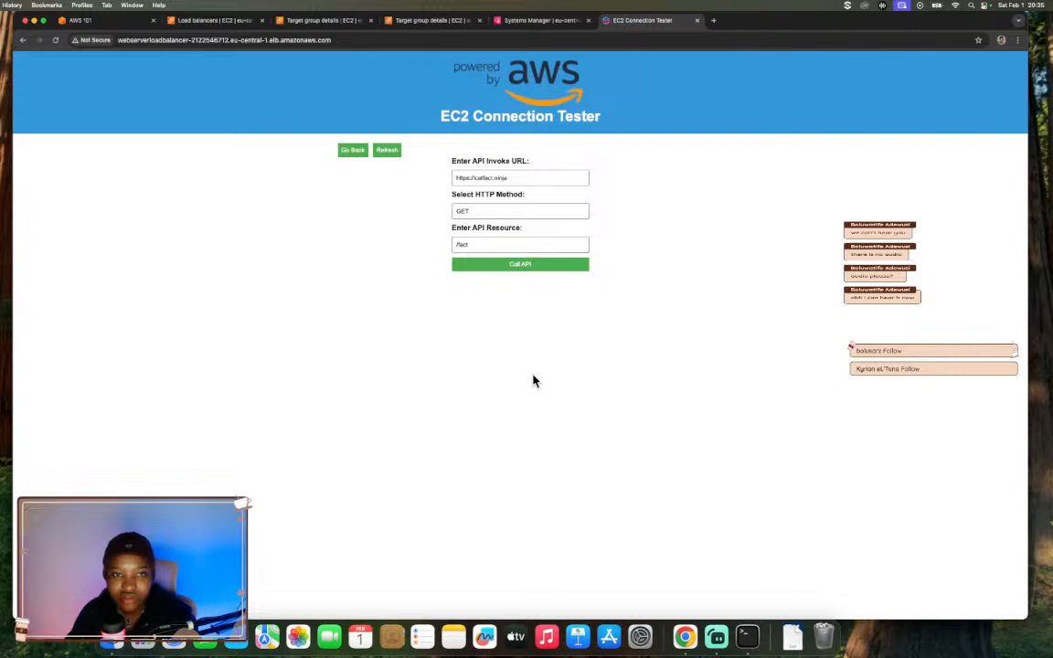
{"action": "left_click", "coordinate": [526, 265]}
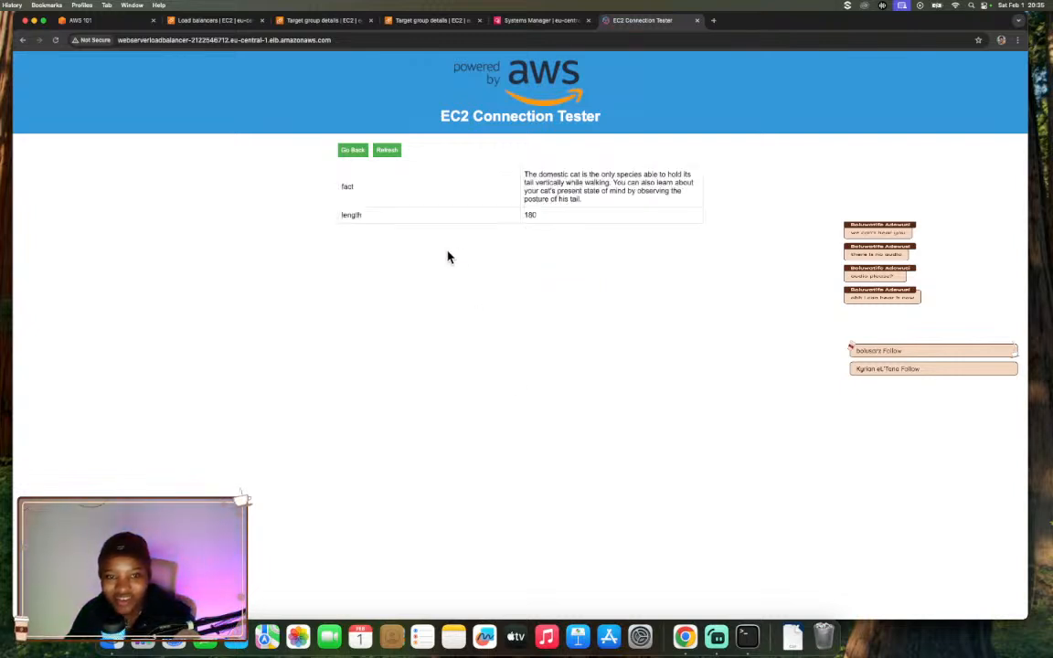
Go back to the API caller and call the "Random users generator" example API, viewing its response.
{"action": "left_click", "coordinate": [352, 151]}
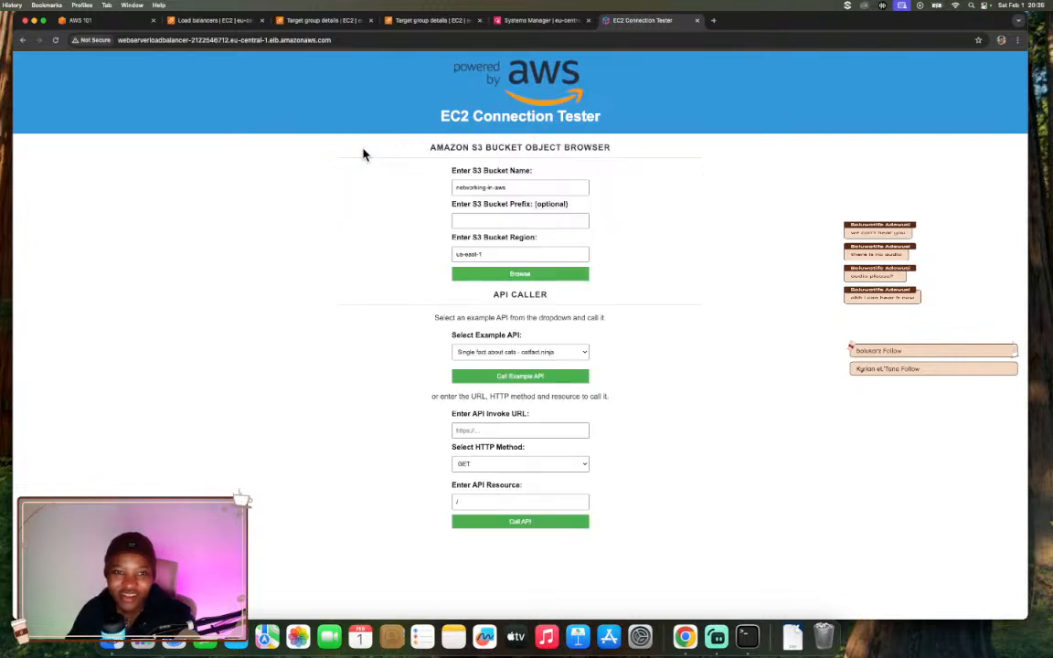
{"action": "left_click", "coordinate": [536, 355]}
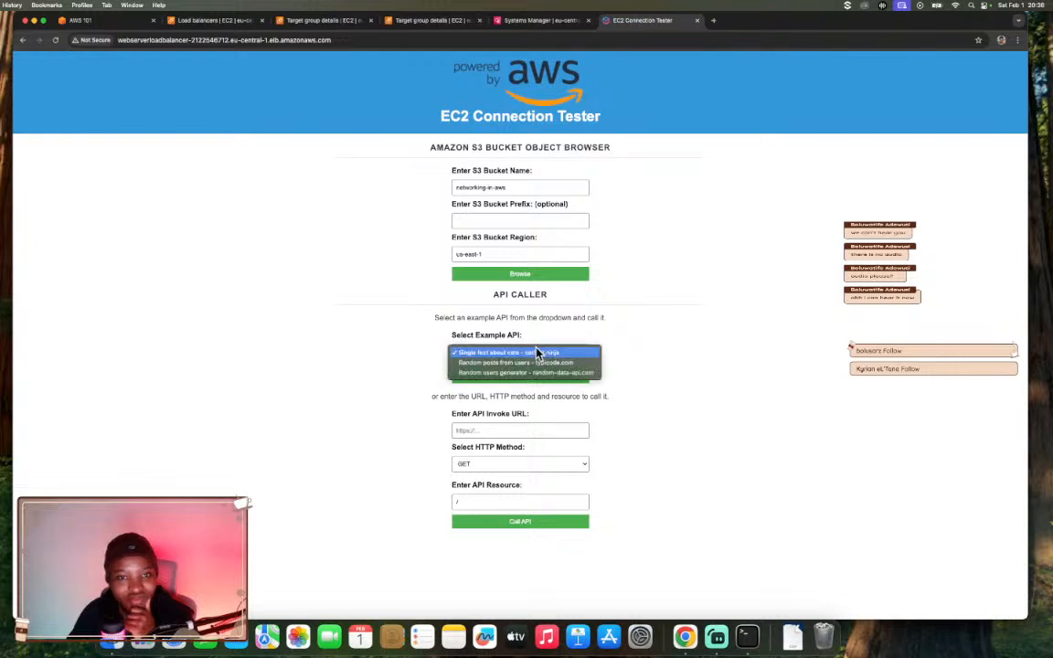
{"action": "left_click", "coordinate": [535, 372]}
{"action": "left_click", "coordinate": [536, 376]}
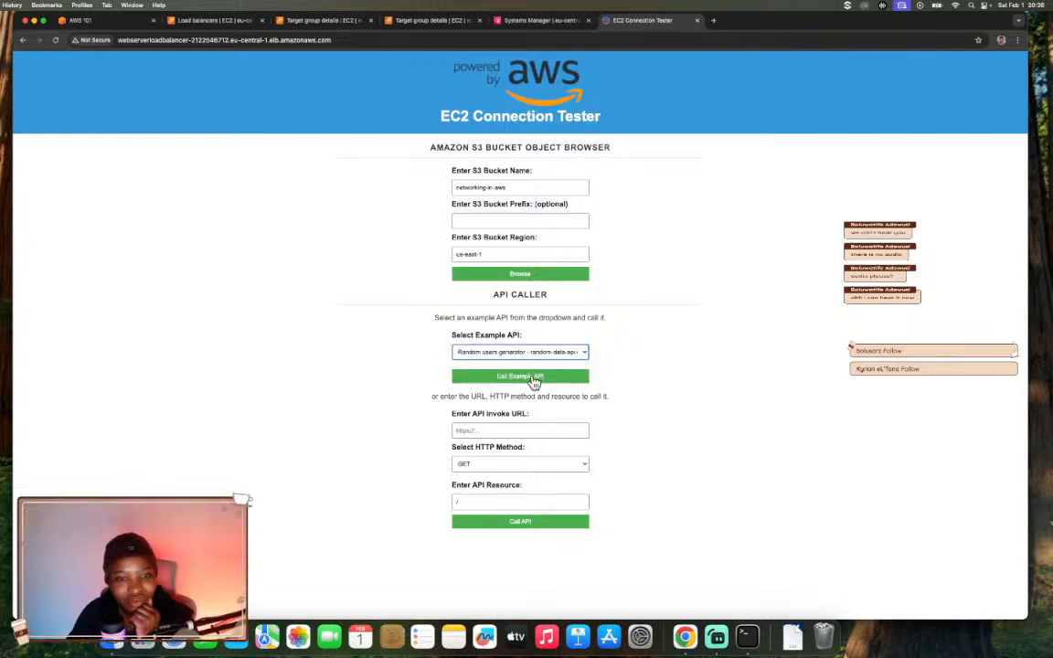
{"action": "left_click", "coordinate": [541, 265]}
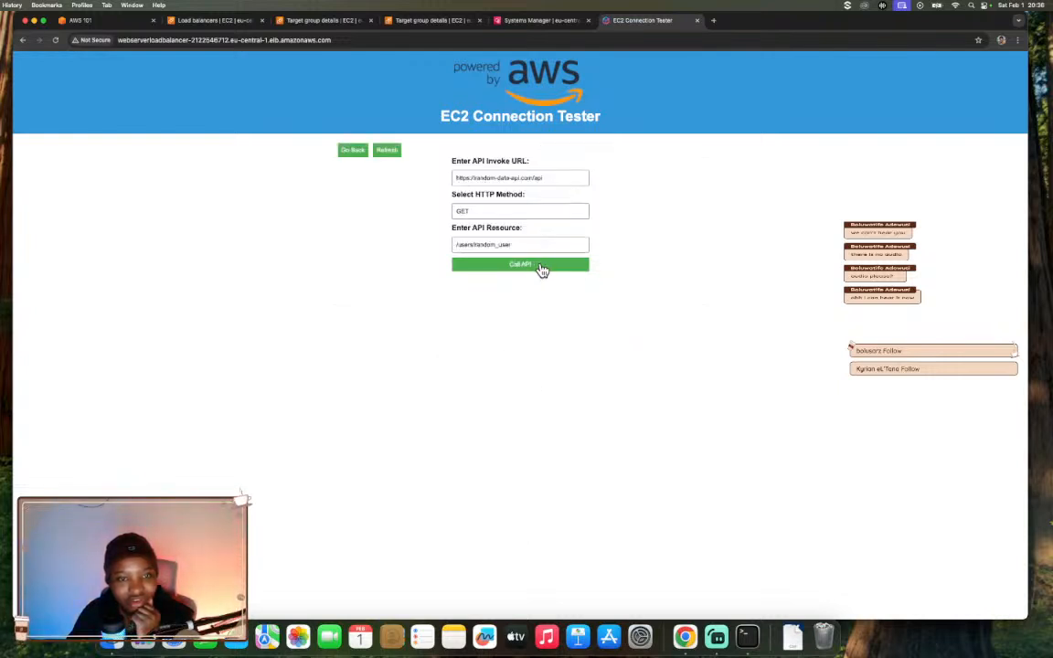
{"action": "scroll", "coordinate": [625, 468], "scroll_direction": "down", "scroll_amount": 1}
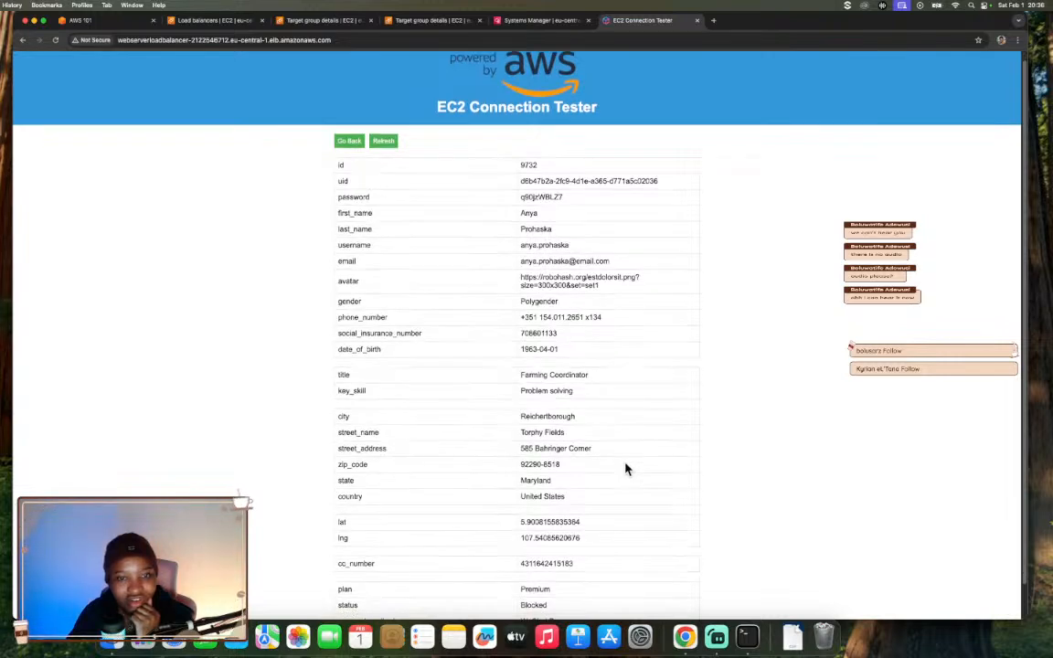
Return to the tester's start page and look at the S3 bucket name and prefix fields.
{"action": "scroll", "coordinate": [620, 465], "scroll_direction": "up", "scroll_amount": 1}
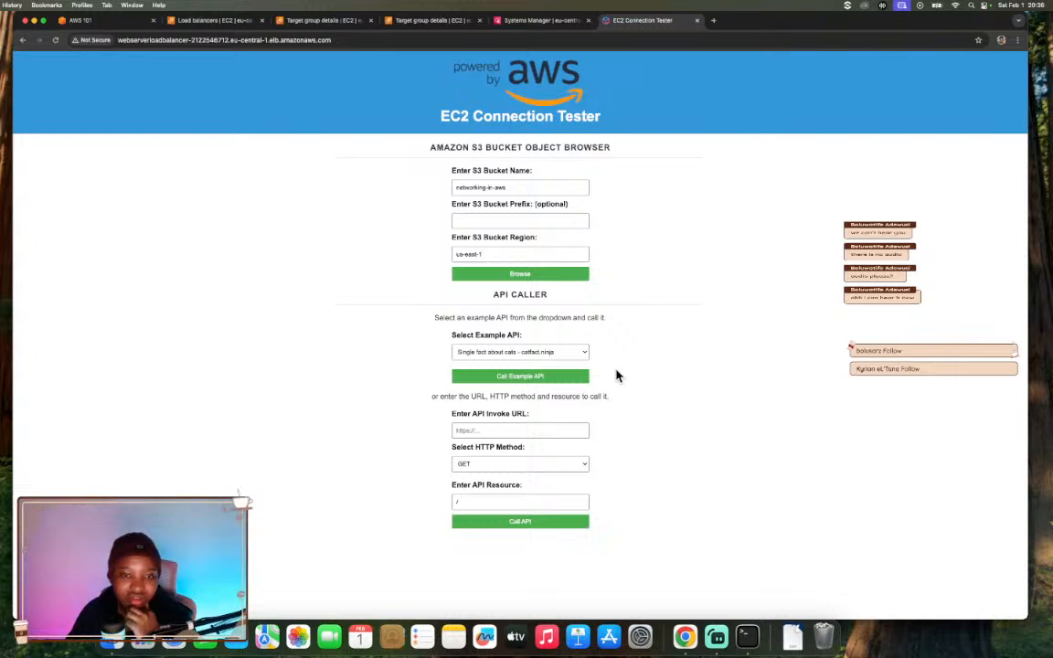
{"action": "left_click", "coordinate": [490, 189]}
{"action": "left_click", "coordinate": [497, 220]}
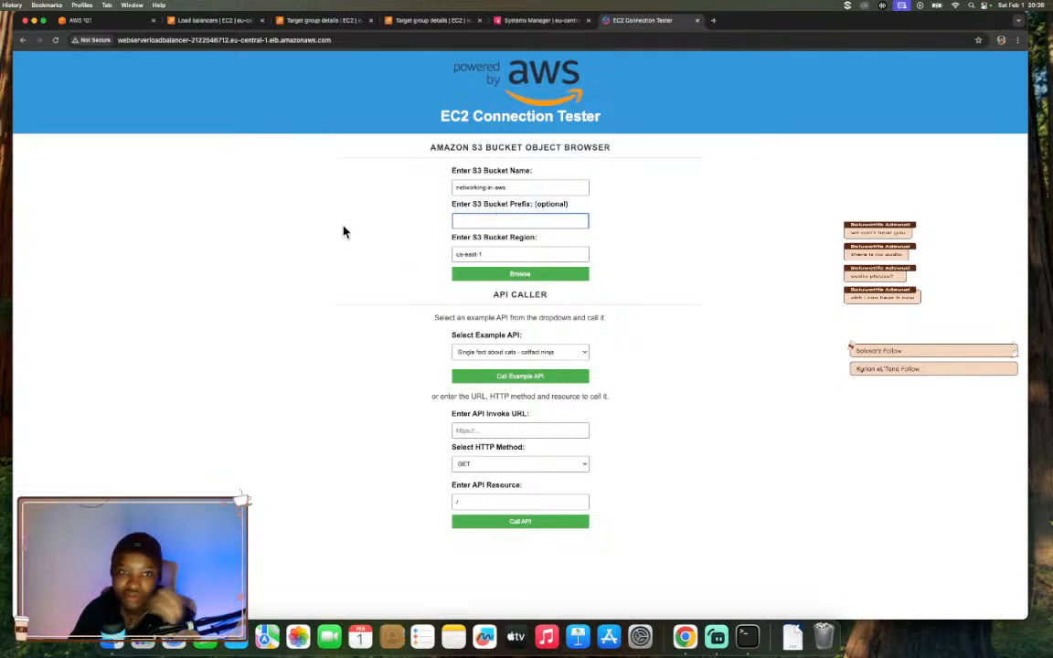
Open the workshop's Storage (S3) lesson and read instructions 1 to 5 on creating a bucket.
{"action": "left_click", "coordinate": [114, 21]}
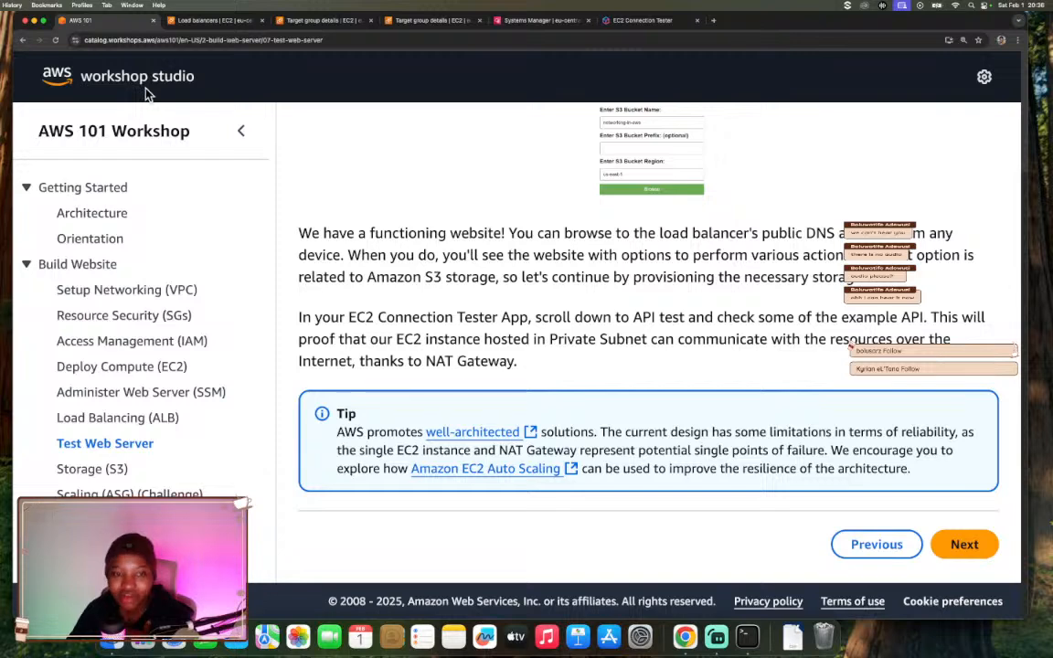
{"action": "left_click", "coordinate": [965, 545]}
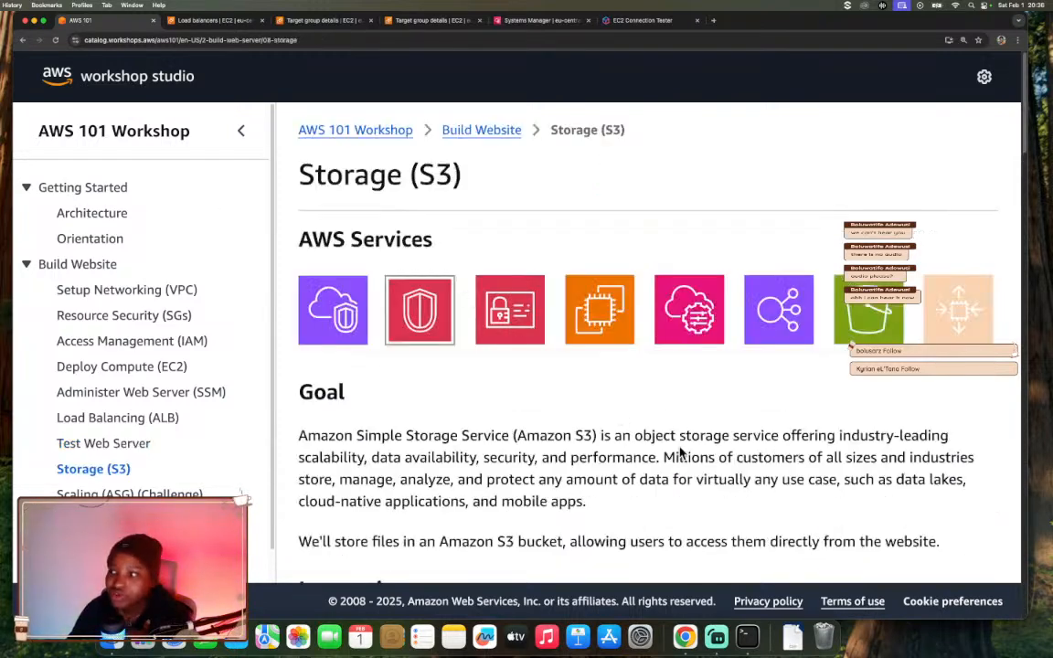
{"action": "scroll", "coordinate": [680, 452], "scroll_direction": "down", "scroll_amount": 5}
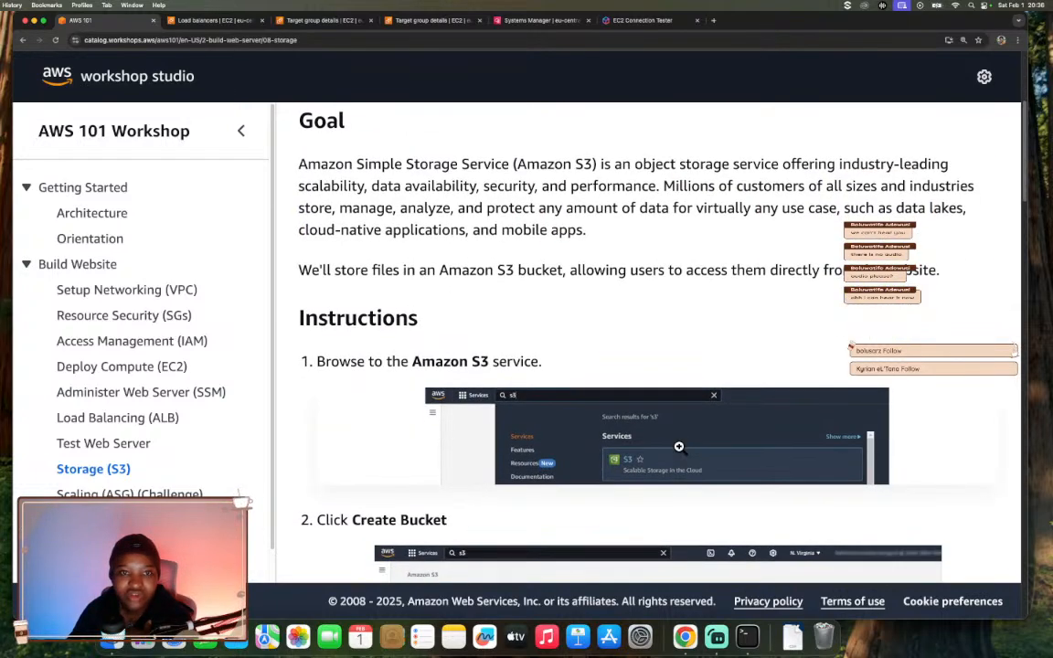
{"action": "scroll", "coordinate": [647, 449], "scroll_direction": "down", "scroll_amount": 3}
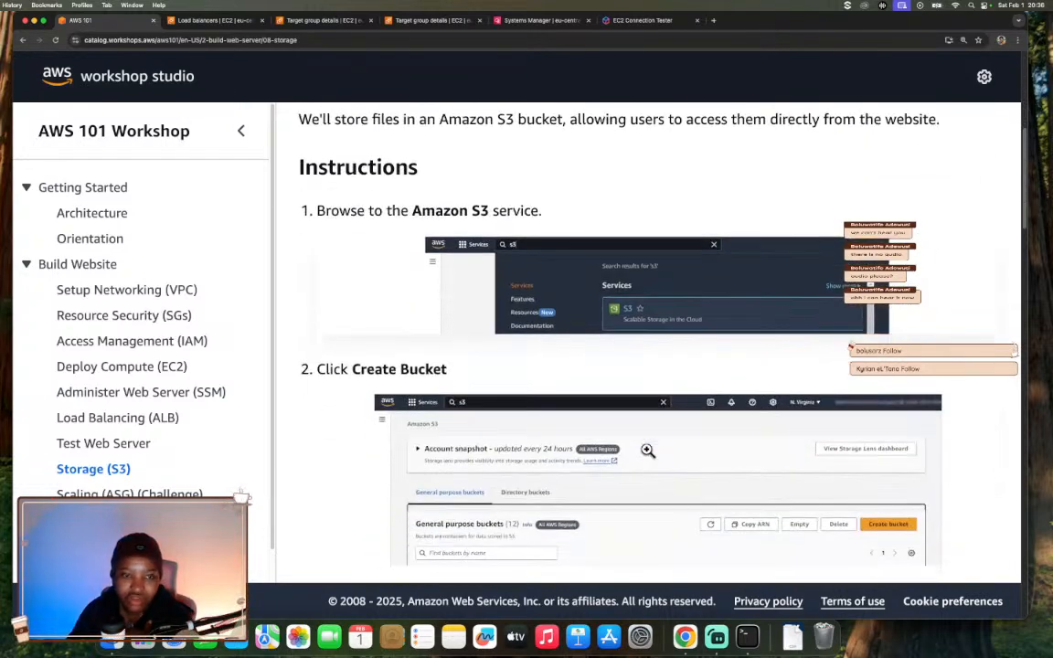
{"action": "scroll", "coordinate": [581, 395], "scroll_direction": "down", "scroll_amount": 4}
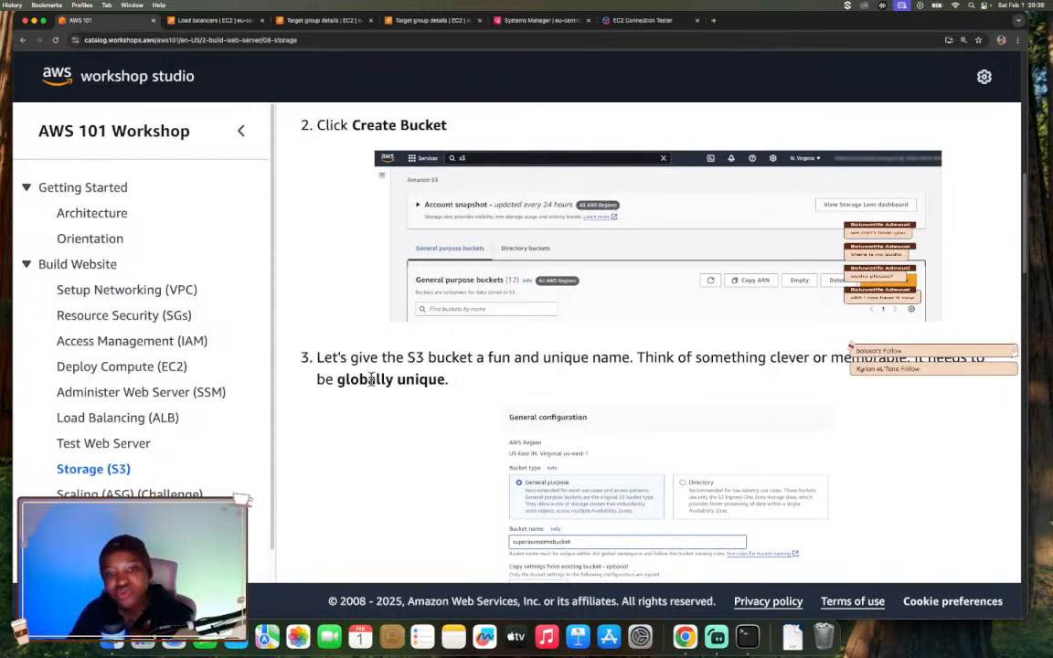
{"action": "scroll", "coordinate": [372, 380], "scroll_direction": "down", "scroll_amount": 3}
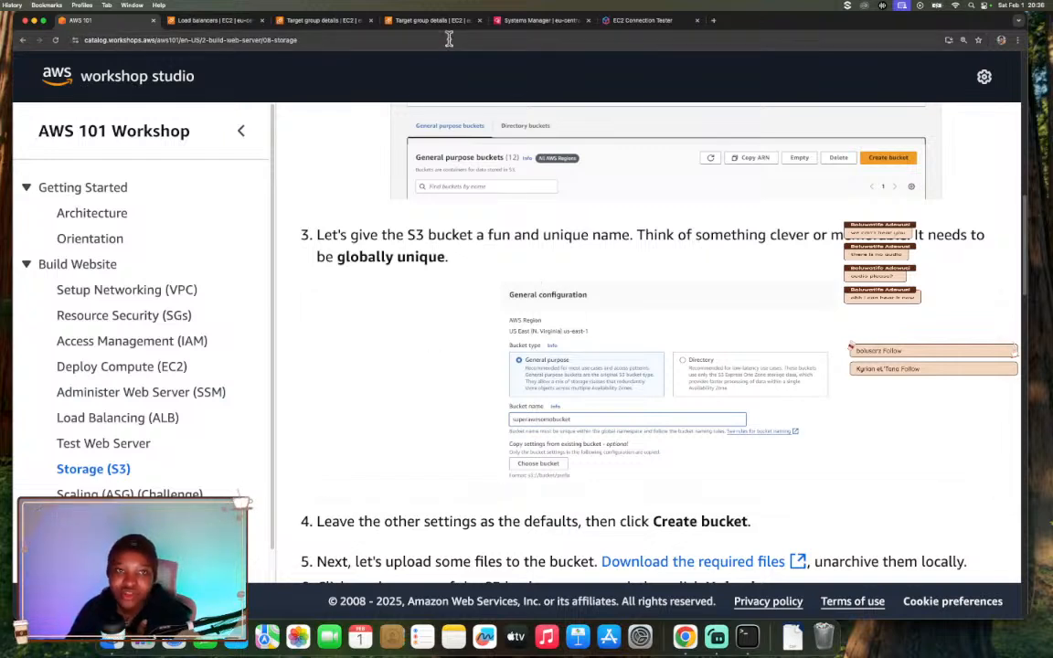
Close the terminated Systems Manager session and switch to the WebServerTargetGroup details in the AWS console.
{"action": "left_click", "coordinate": [508, 20]}
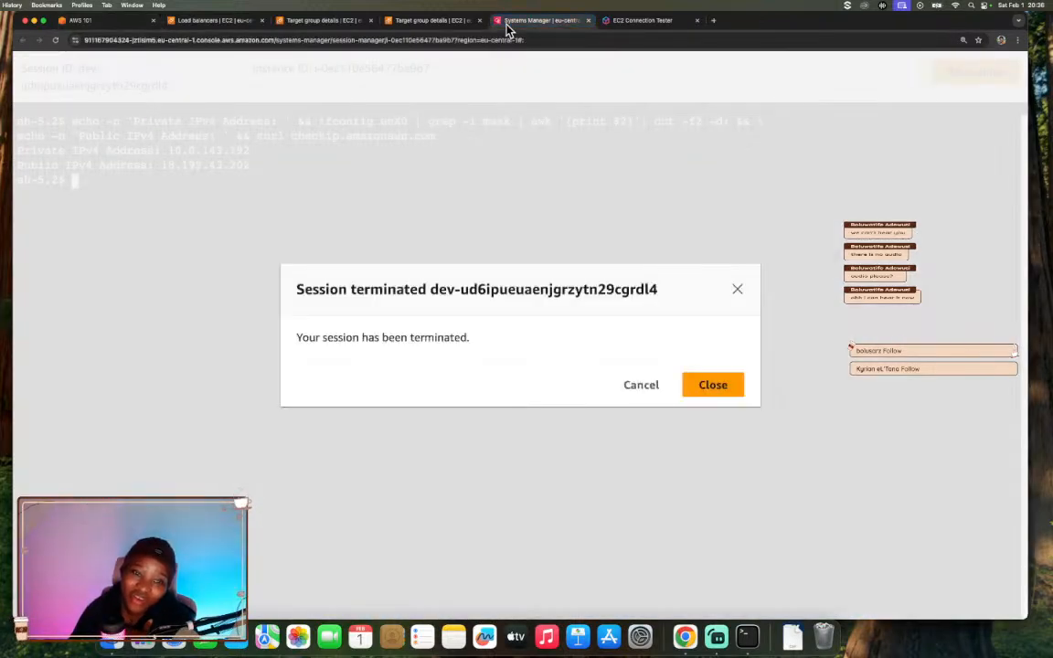
{"action": "left_click", "coordinate": [713, 385]}
{"action": "left_click", "coordinate": [430, 22]}
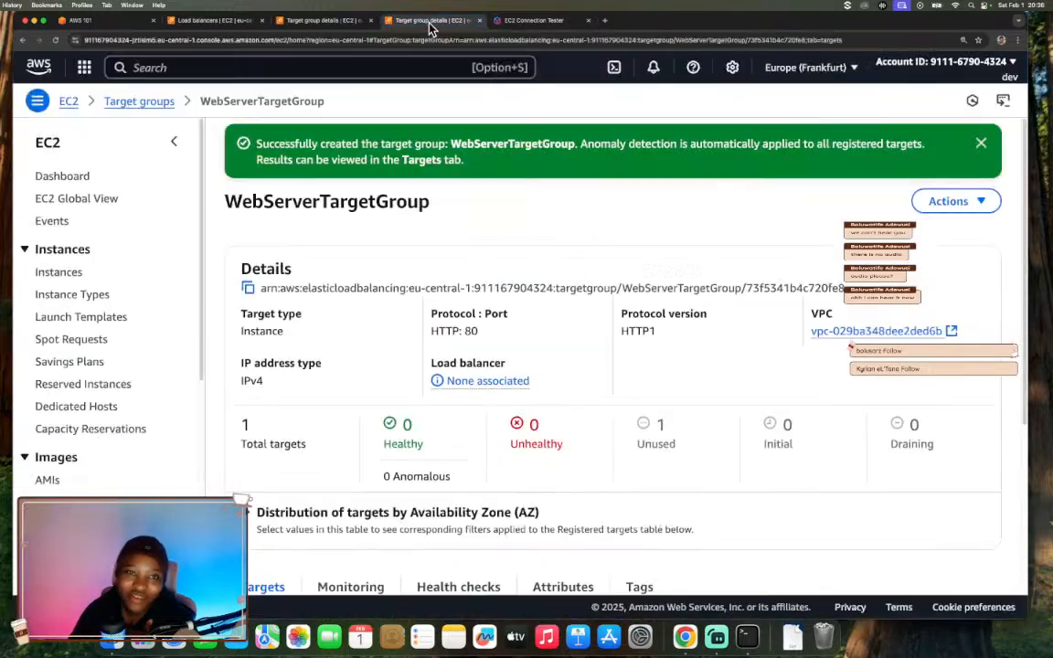
Search the AWS console for "s3" and open the S3 service.
{"action": "left_click", "coordinate": [83, 70]}
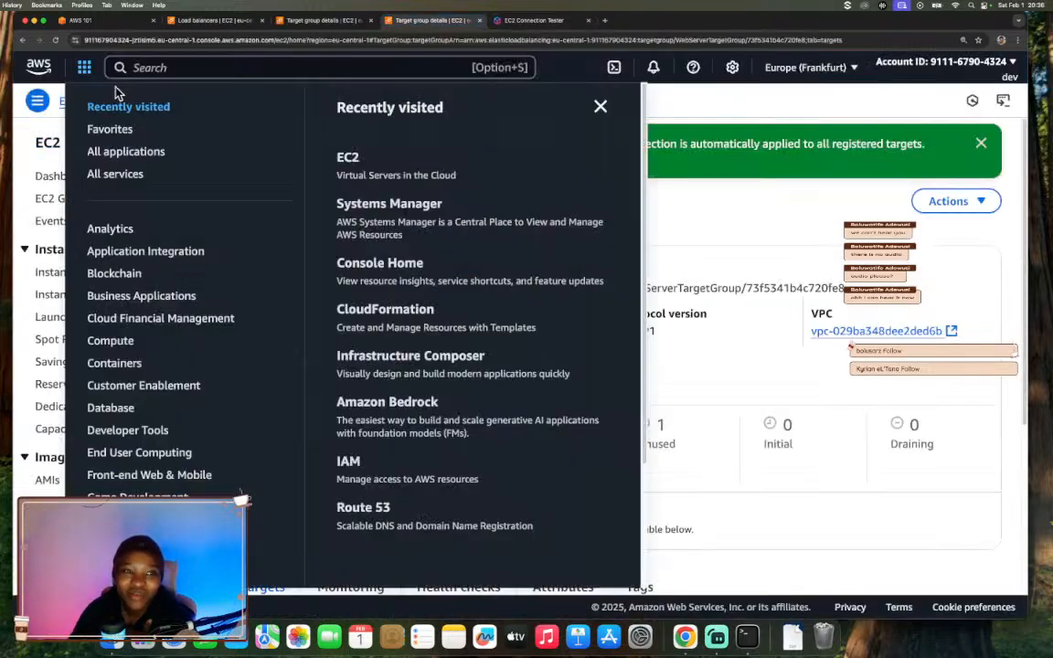
{"action": "left_click", "coordinate": [210, 74]}
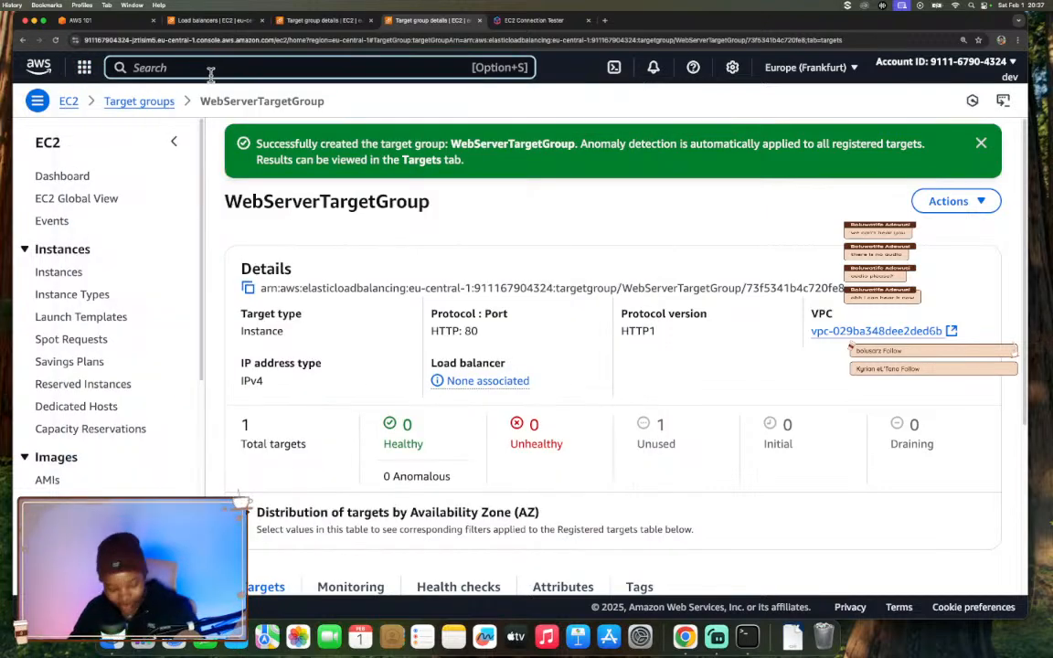
{"action": "type", "text": "s3"}
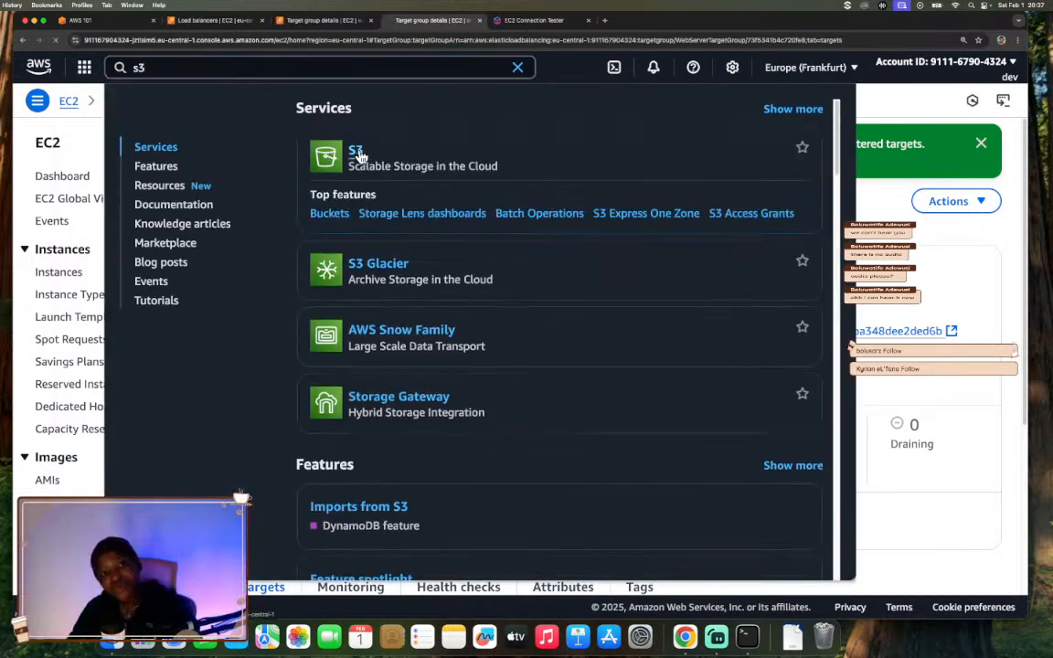
{"action": "left_click", "coordinate": [358, 157]}
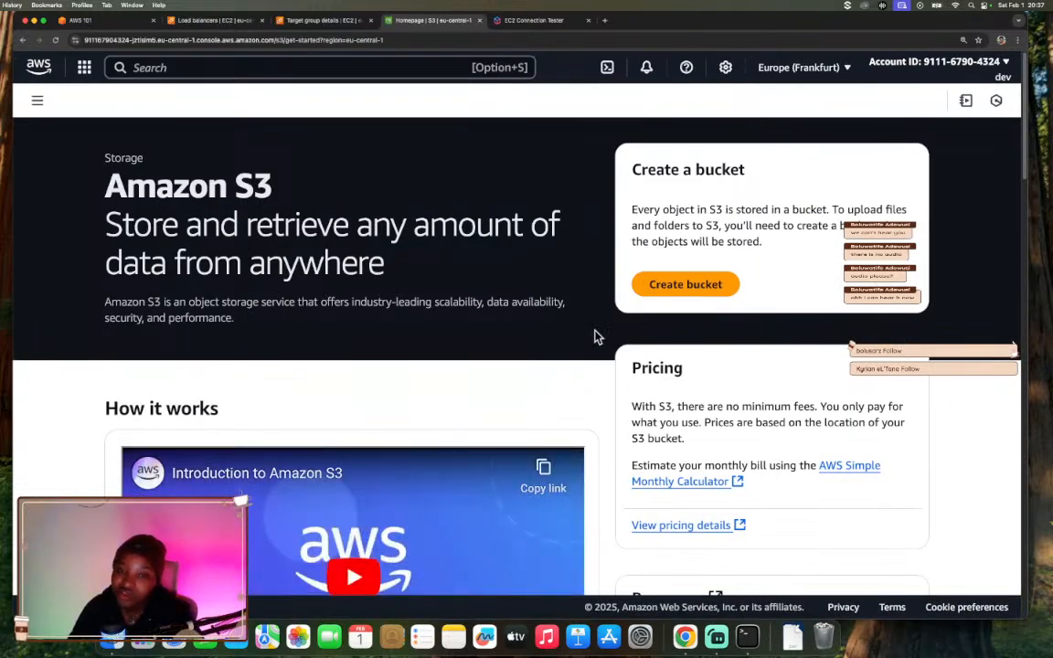
Start creating a new S3 bucket and name it acpqwerty.
{"action": "left_click", "coordinate": [717, 287]}
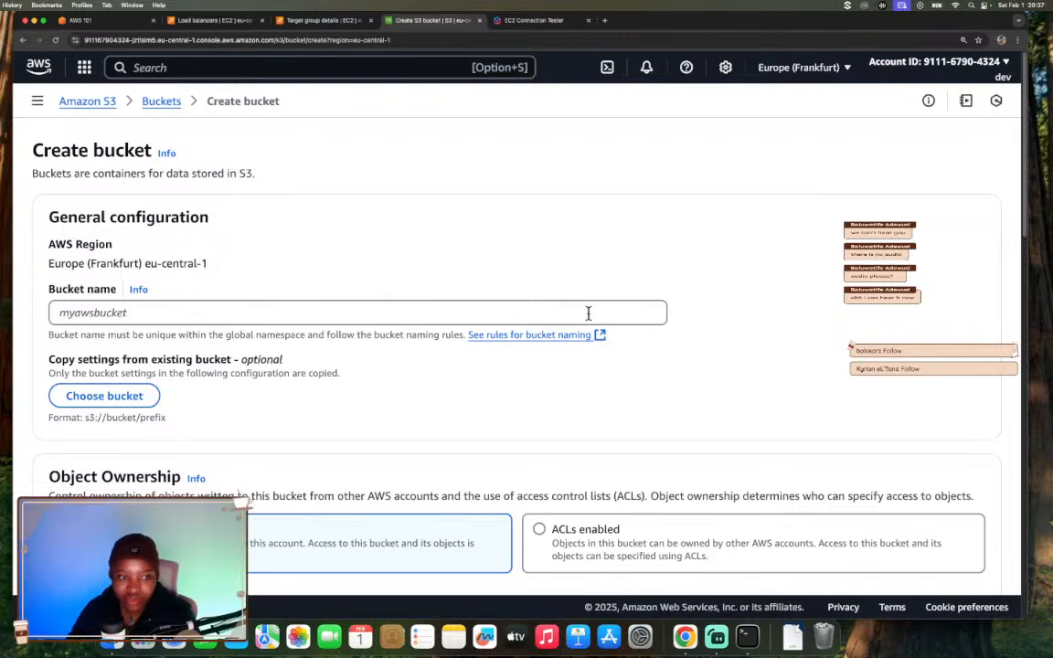
{"action": "left_click_drag", "start_coordinate": [47, 334], "coordinate": [284, 335]}
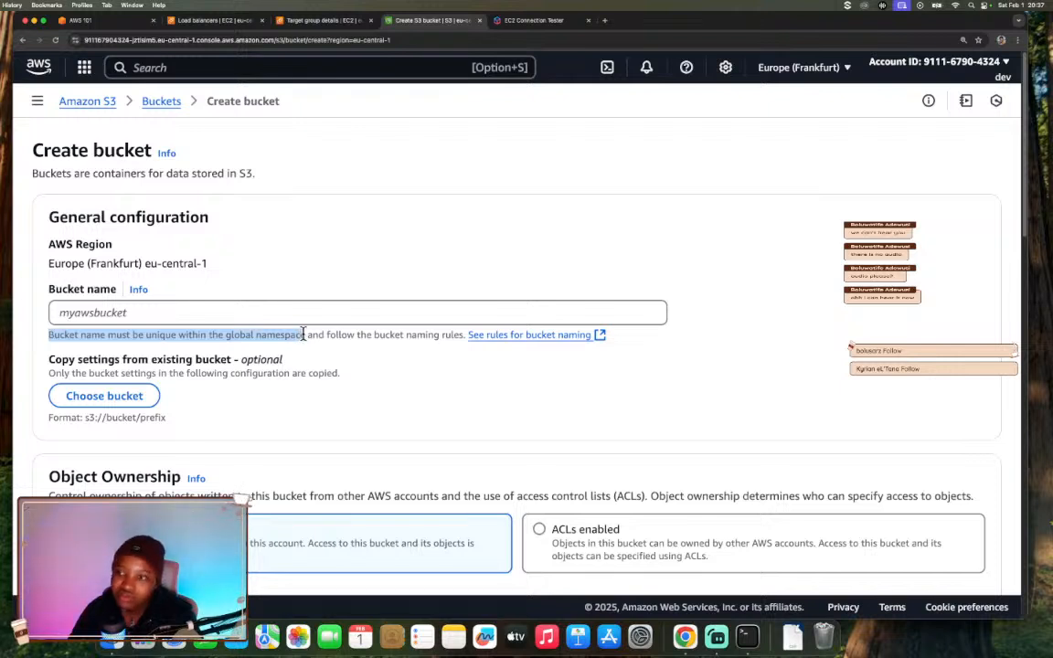
{"action": "left_click", "coordinate": [289, 366]}
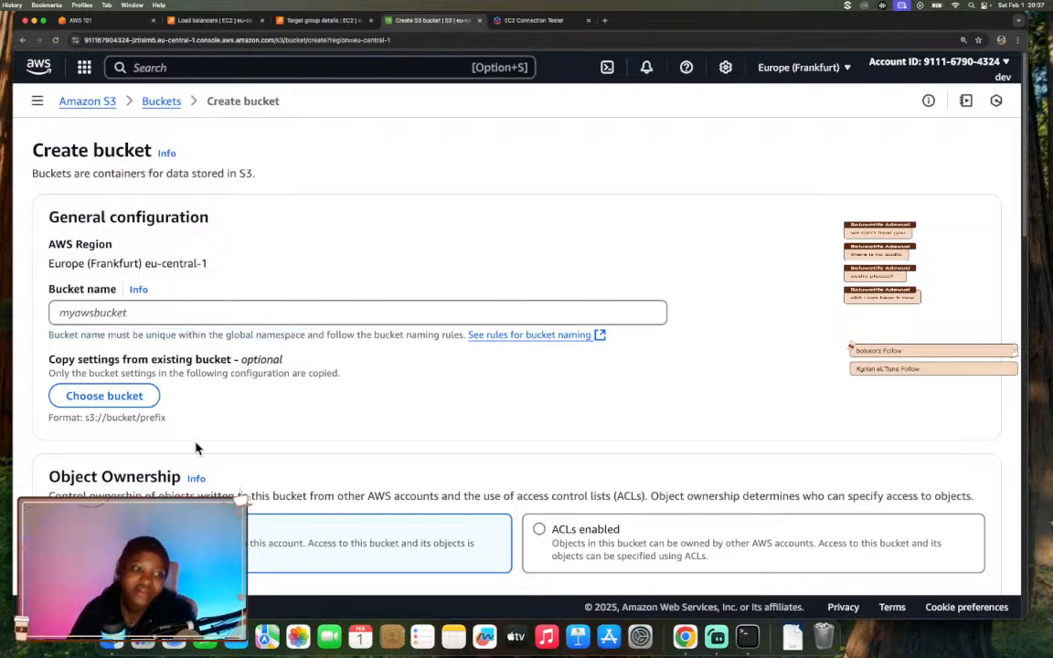
{"action": "left_click", "coordinate": [78, 314]}
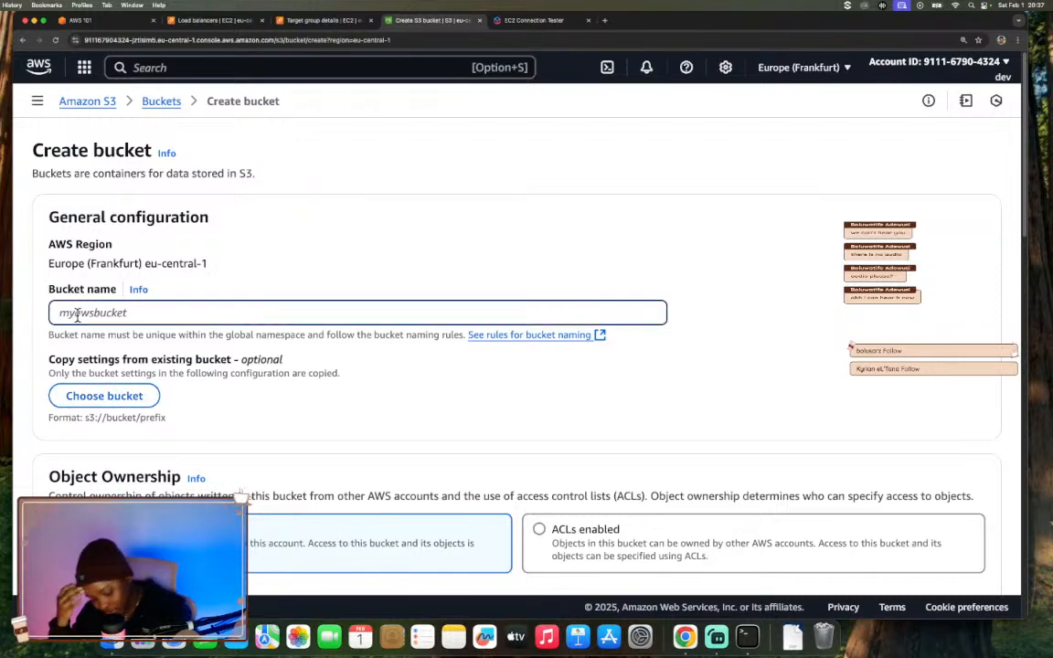
{"action": "type", "text": "acpqwerty"}
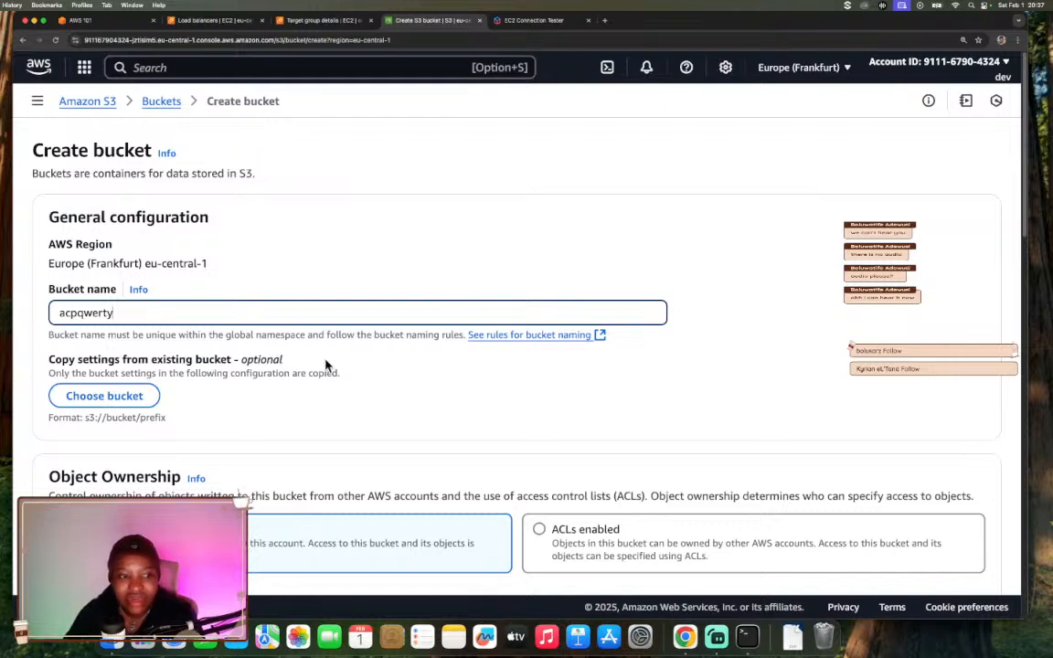
Review the new bucket's default Object Ownership, Block Public Access, Bucket Versioning and Tags settings.
{"action": "scroll", "coordinate": [418, 371], "scroll_direction": "down", "scroll_amount": 3}
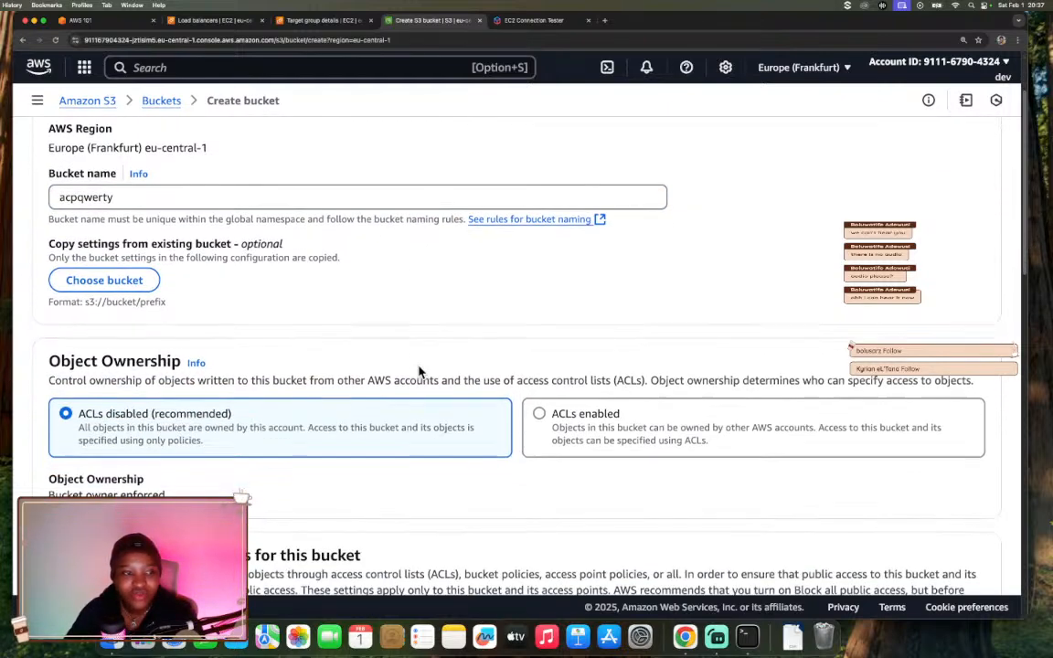
{"action": "scroll", "coordinate": [179, 240], "scroll_direction": "down", "scroll_amount": 3}
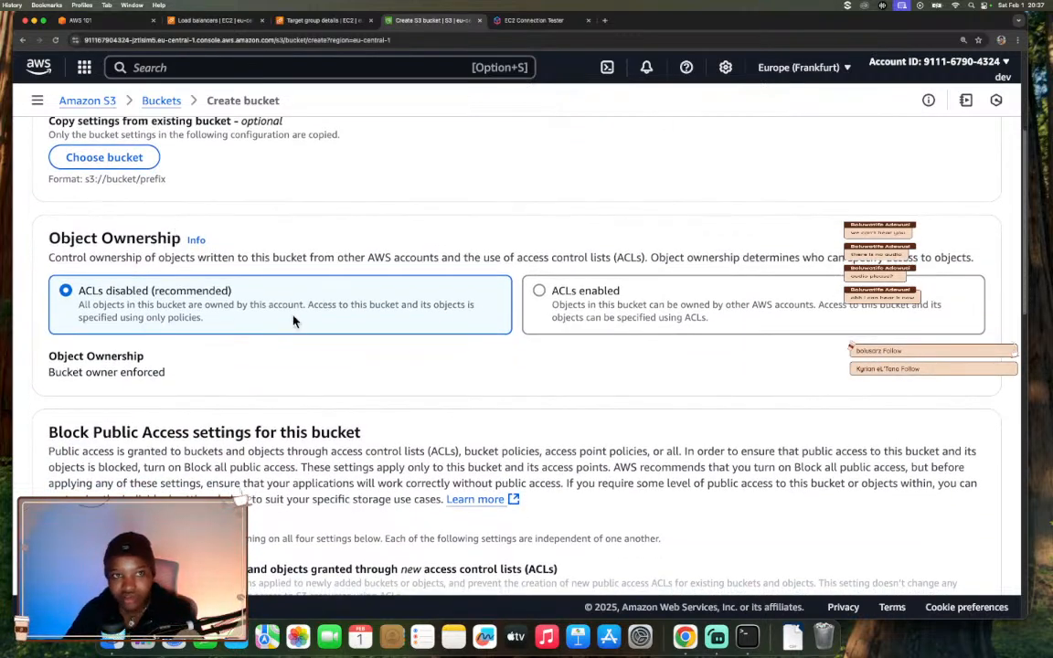
{"action": "scroll", "coordinate": [395, 442], "scroll_direction": "down", "scroll_amount": 5}
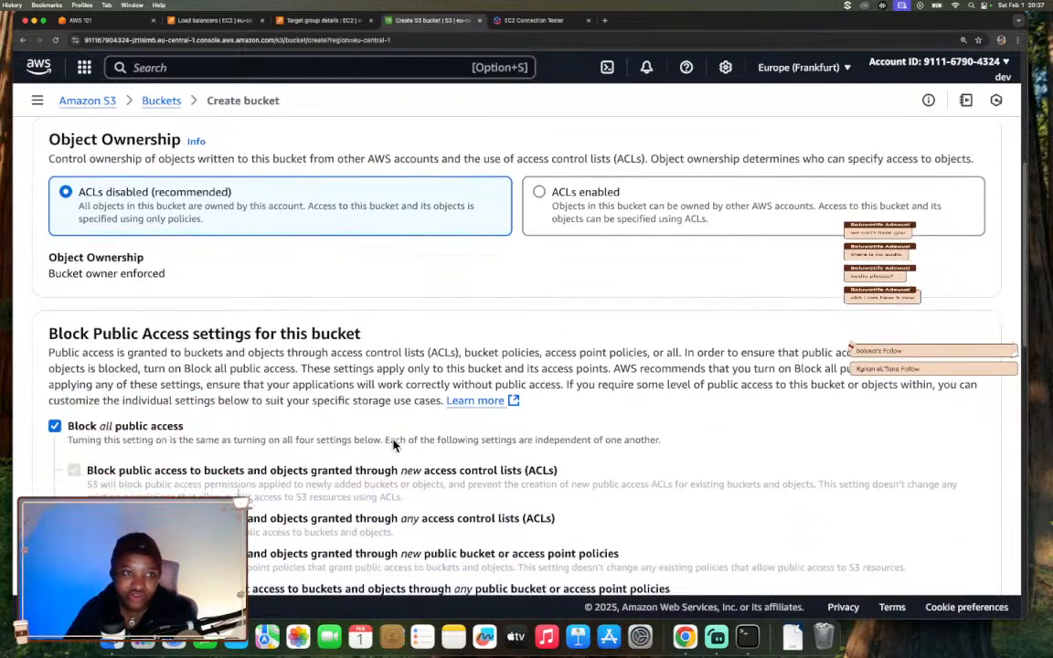
{"action": "scroll", "coordinate": [393, 446], "scroll_direction": "down", "scroll_amount": 2}
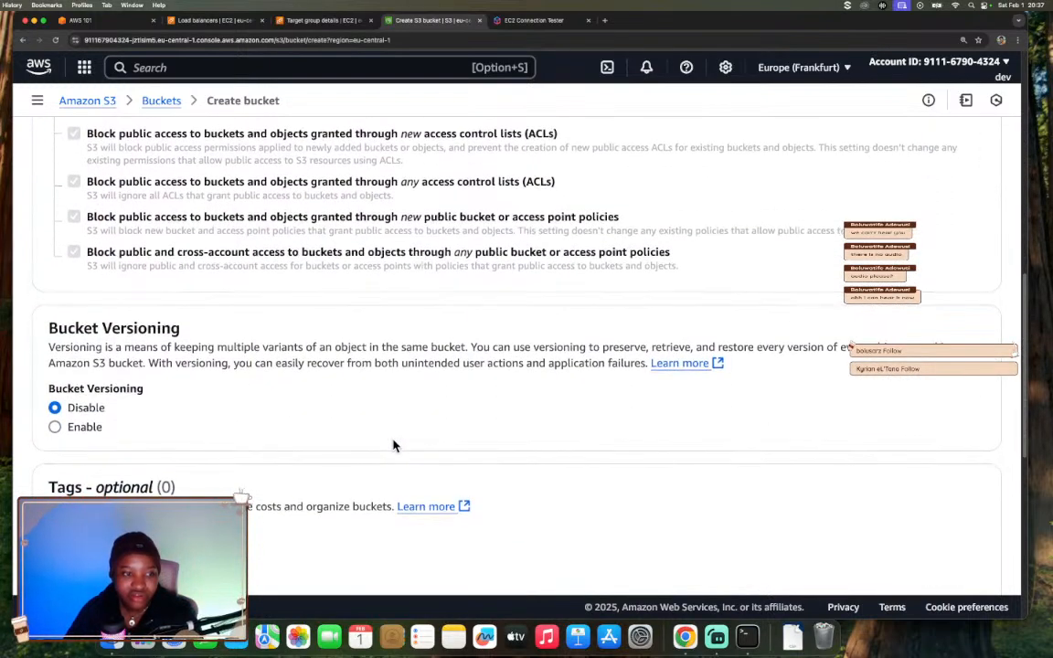
{"action": "scroll", "coordinate": [393, 445], "scroll_direction": "down", "scroll_amount": 3}
{"action": "scroll", "coordinate": [393, 446], "scroll_direction": "down", "scroll_amount": 2}
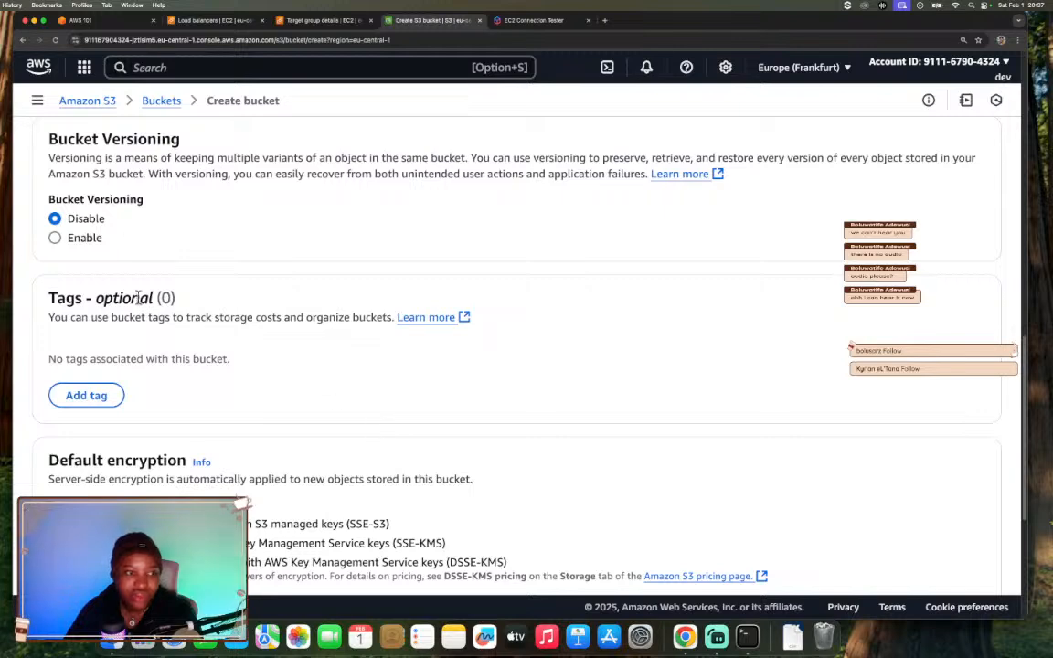
Check instructions 3 to 7 in the workshop's Storage (S3) lesson, and return to the bucket creation form.
{"action": "left_click", "coordinate": [82, 20]}
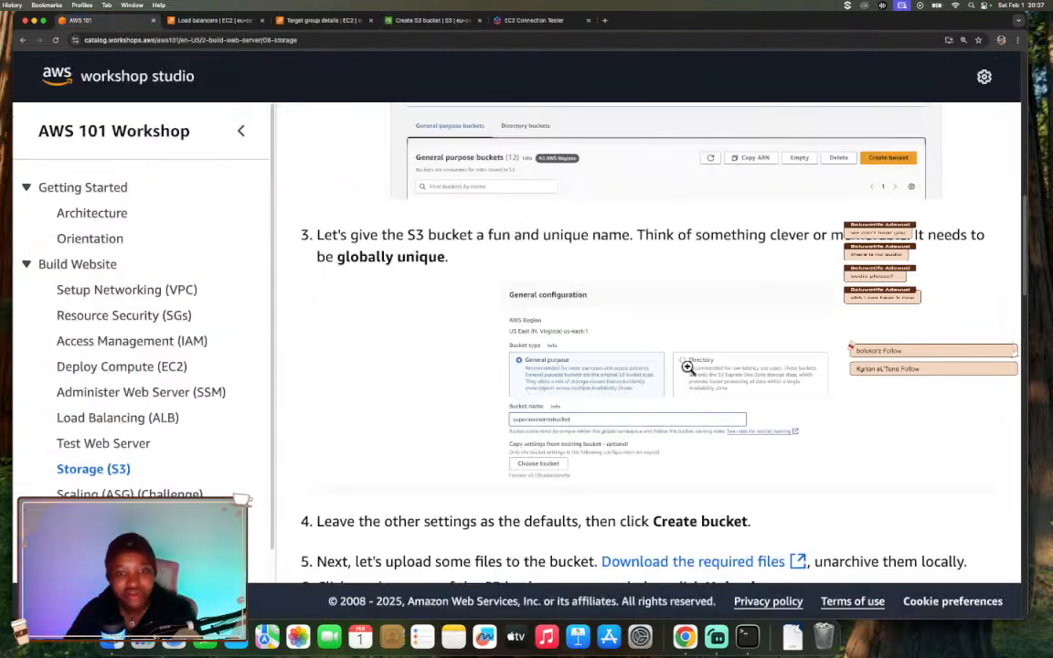
{"action": "scroll", "coordinate": [713, 405], "scroll_direction": "down", "scroll_amount": 3}
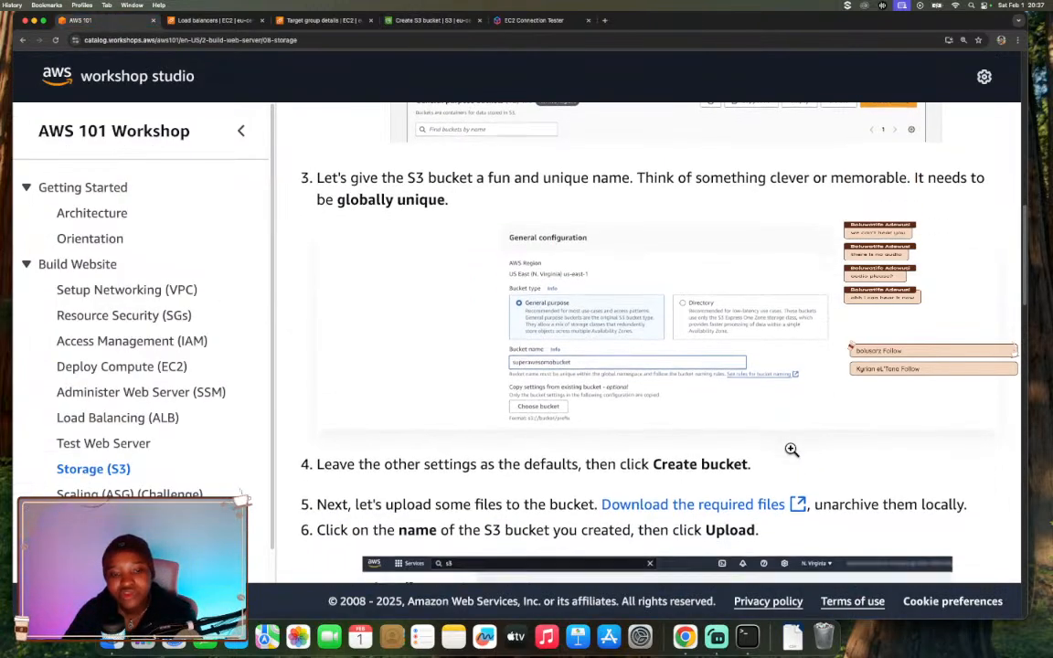
{"action": "scroll", "coordinate": [592, 412], "scroll_direction": "down", "scroll_amount": 6}
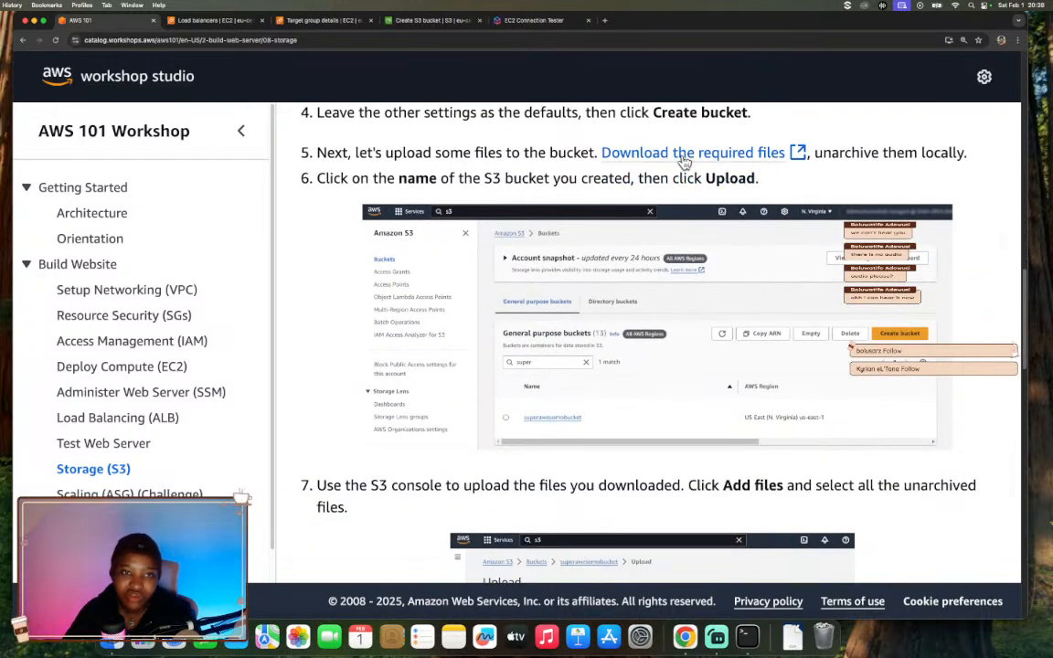
{"action": "left_click", "coordinate": [194, 23]}
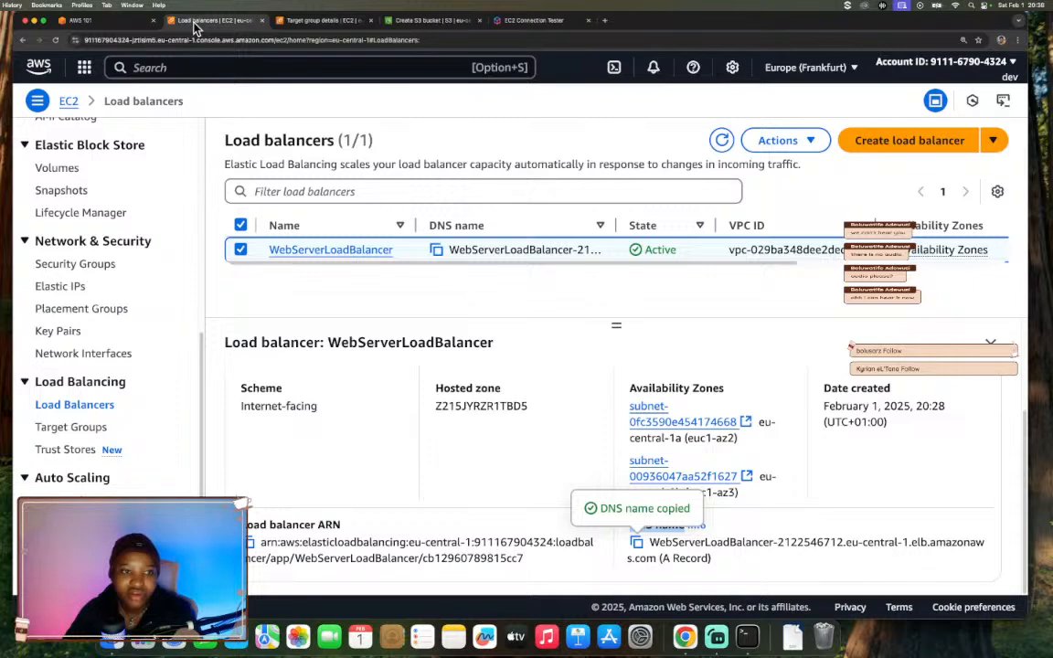
{"action": "left_click", "coordinate": [315, 22]}
{"action": "left_click", "coordinate": [407, 24]}
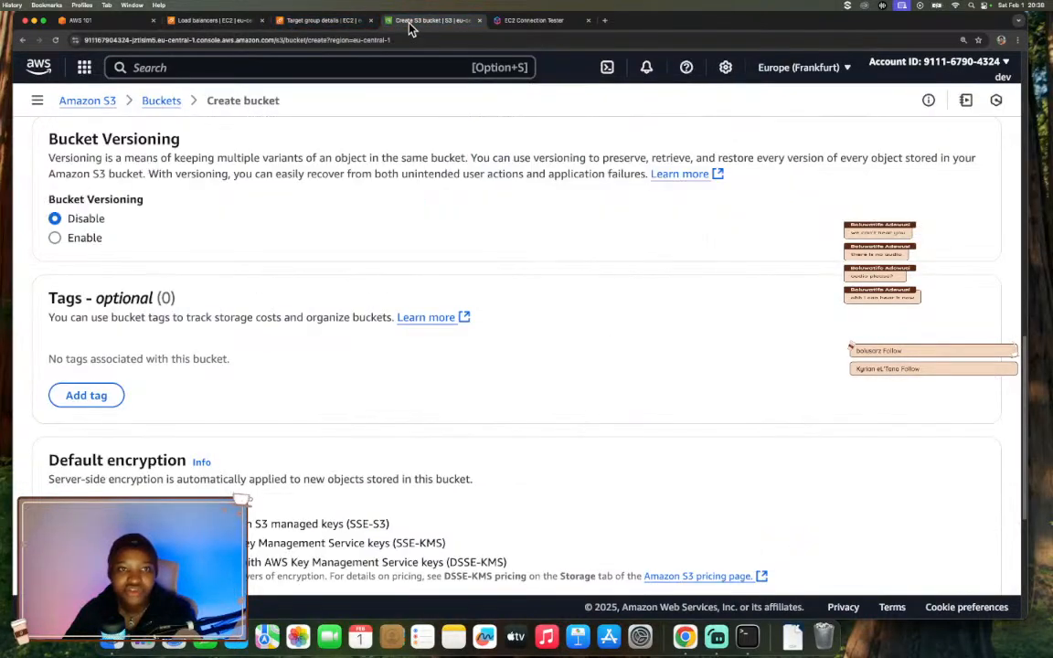
Review the bucket's encryption settings and read the help on Default encryption and Encryption type.
{"action": "scroll", "coordinate": [233, 286], "scroll_direction": "down", "scroll_amount": 5}
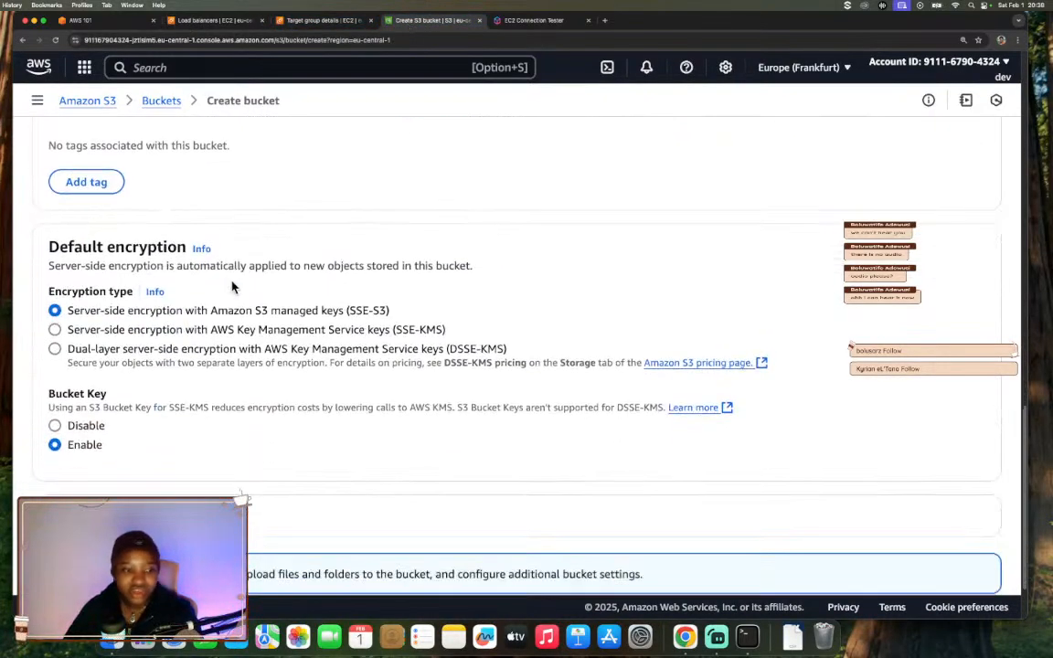
{"action": "scroll", "coordinate": [233, 287], "scroll_direction": "down", "scroll_amount": 1}
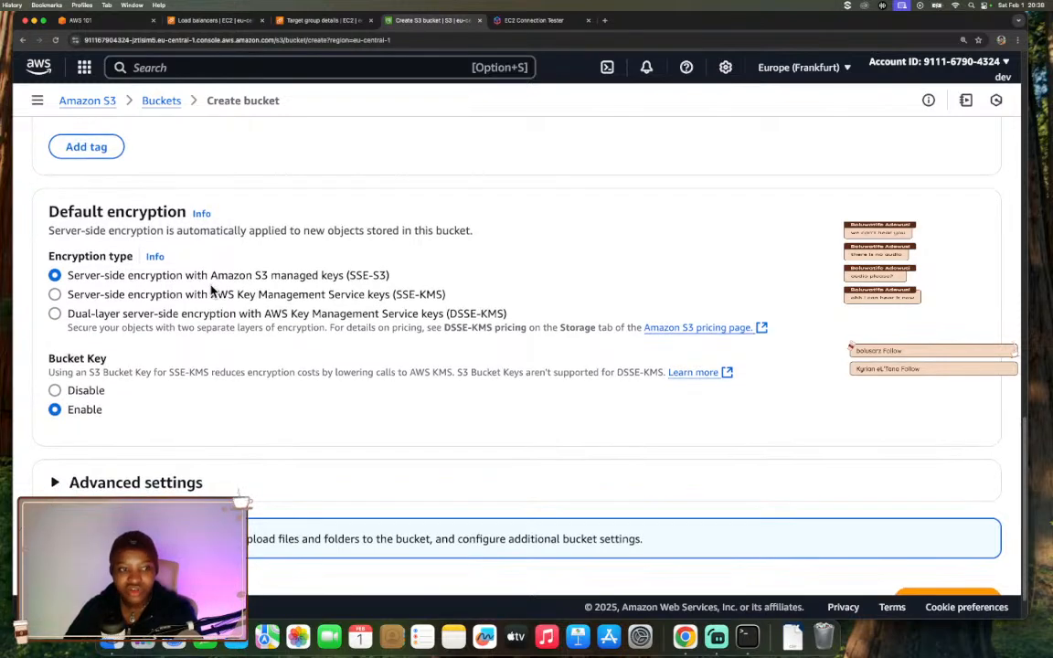
{"action": "scroll", "coordinate": [210, 293], "scroll_direction": "down", "scroll_amount": 1}
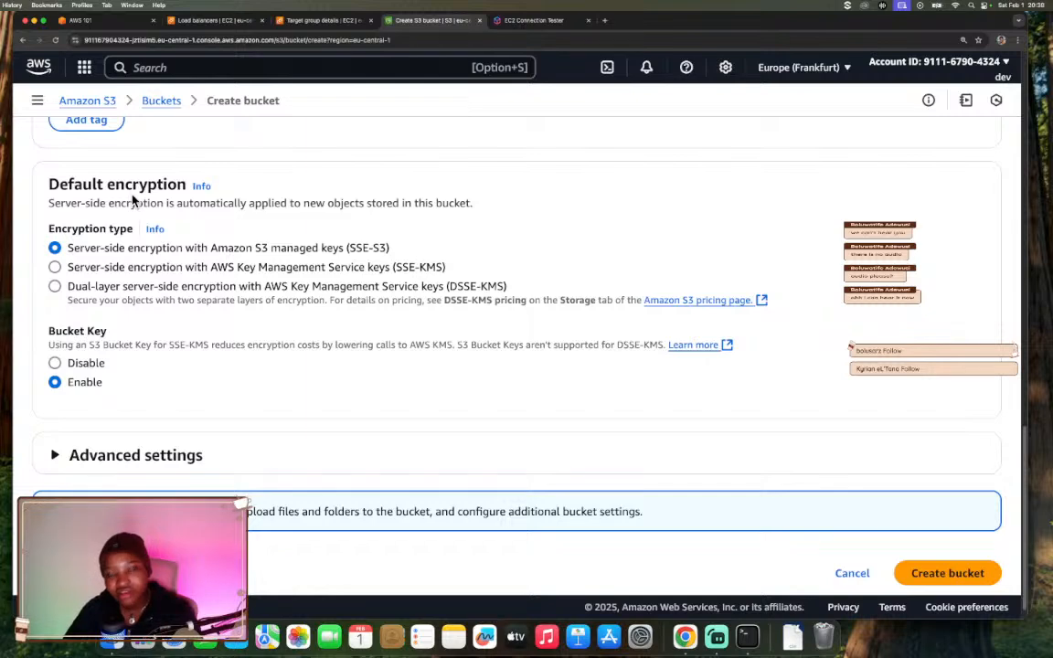
{"action": "scroll", "coordinate": [197, 192], "scroll_direction": "up", "scroll_amount": 2}
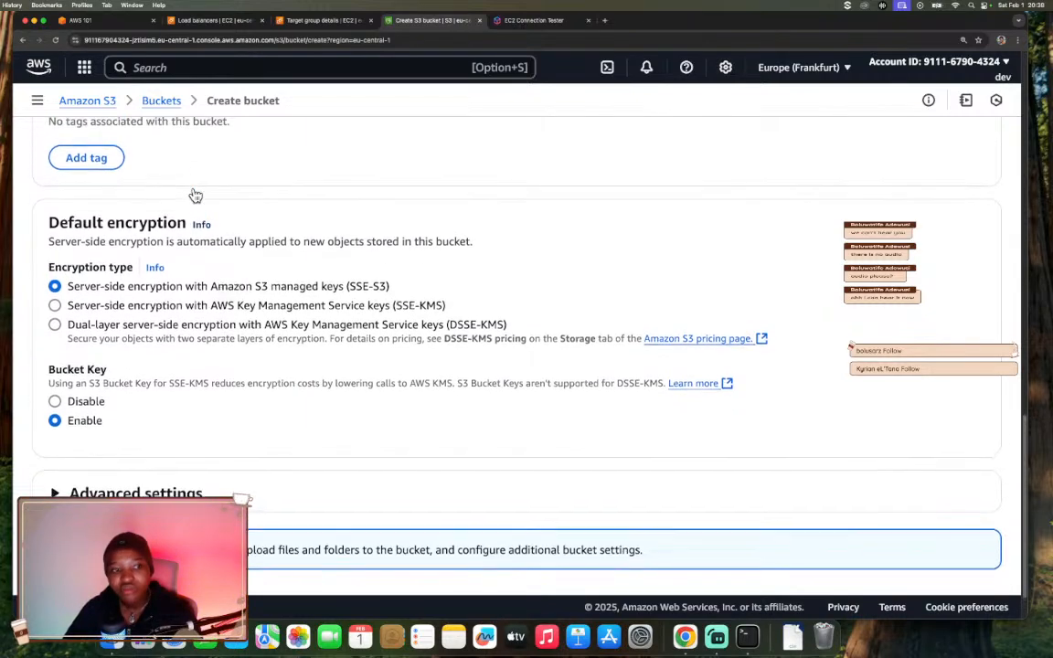
{"action": "scroll", "coordinate": [195, 195], "scroll_direction": "up", "scroll_amount": 2}
{"action": "scroll", "coordinate": [177, 200], "scroll_direction": "up", "scroll_amount": 2}
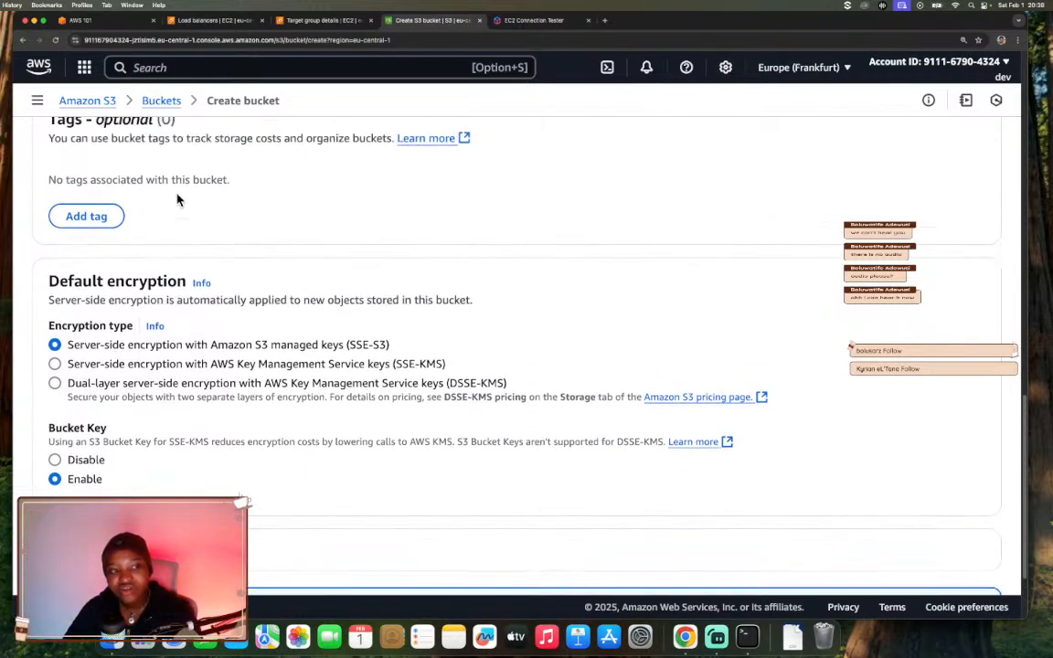
{"action": "left_click", "coordinate": [202, 285]}
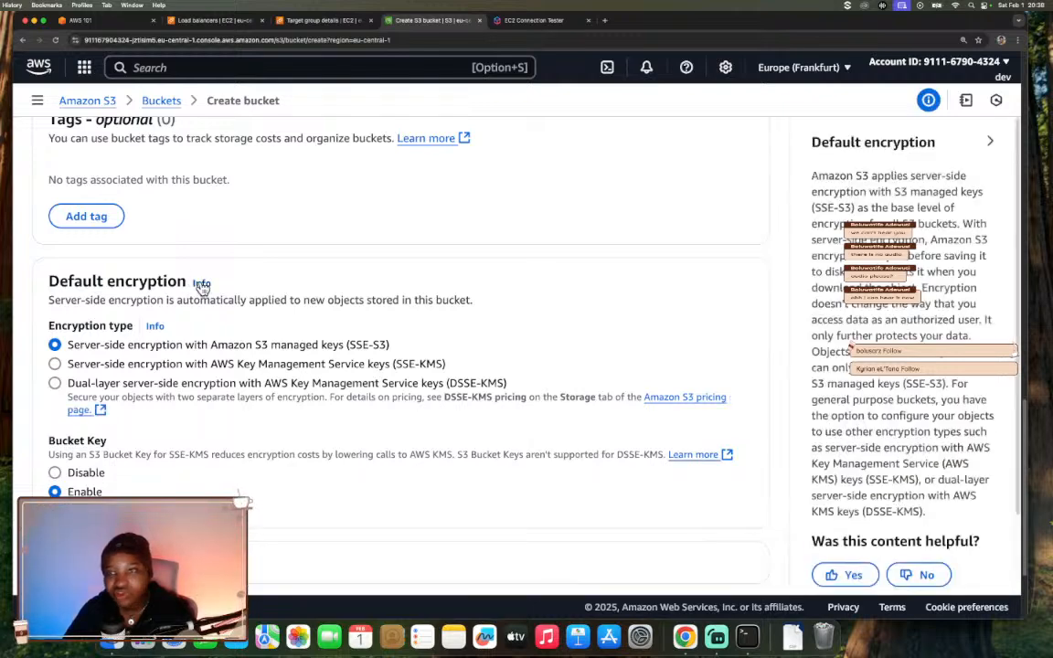
{"action": "left_click", "coordinate": [156, 327]}
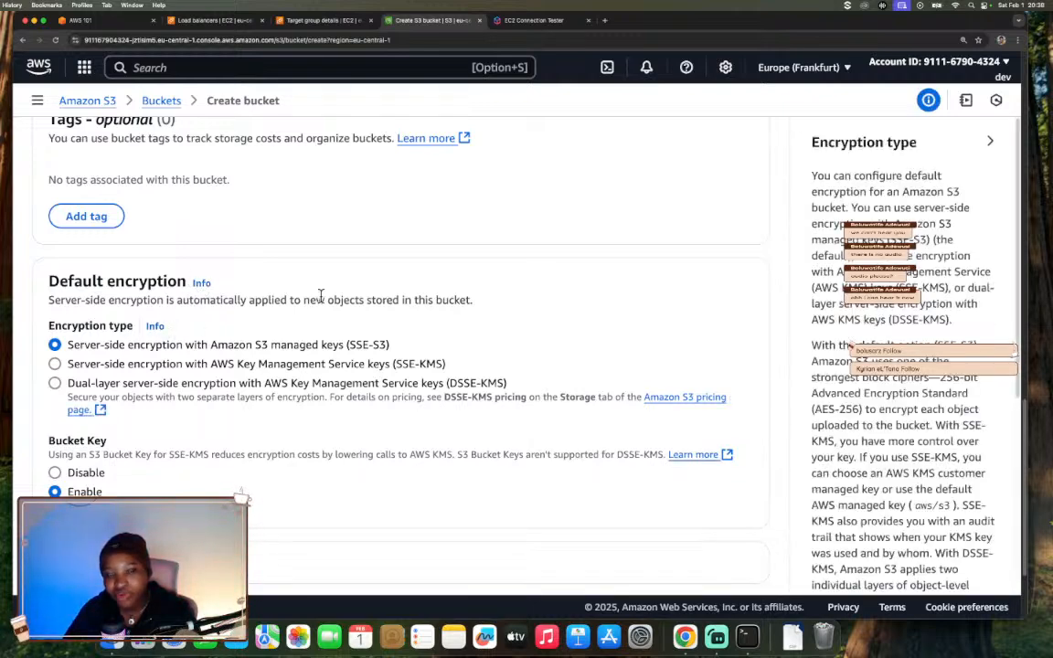
{"action": "left_click", "coordinate": [992, 143]}
Create the bucket with the default settings and open acpqwerty from the bucket list.
{"action": "scroll", "coordinate": [206, 294], "scroll_direction": "down", "scroll_amount": 2}
{"action": "scroll", "coordinate": [206, 293], "scroll_direction": "down", "scroll_amount": 1}
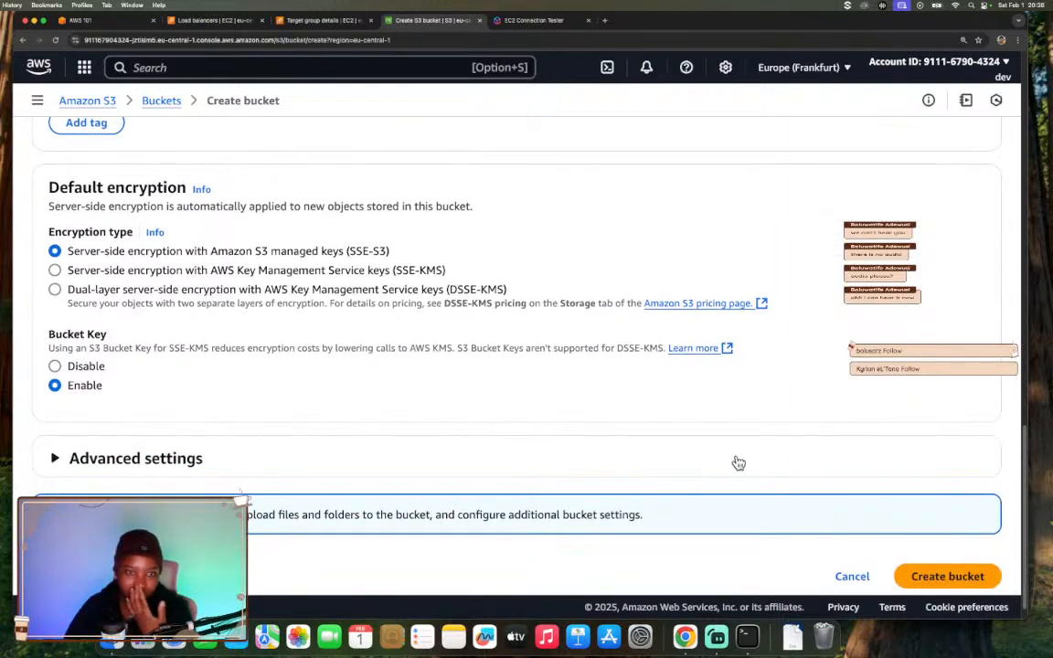
{"action": "left_click", "coordinate": [937, 582]}
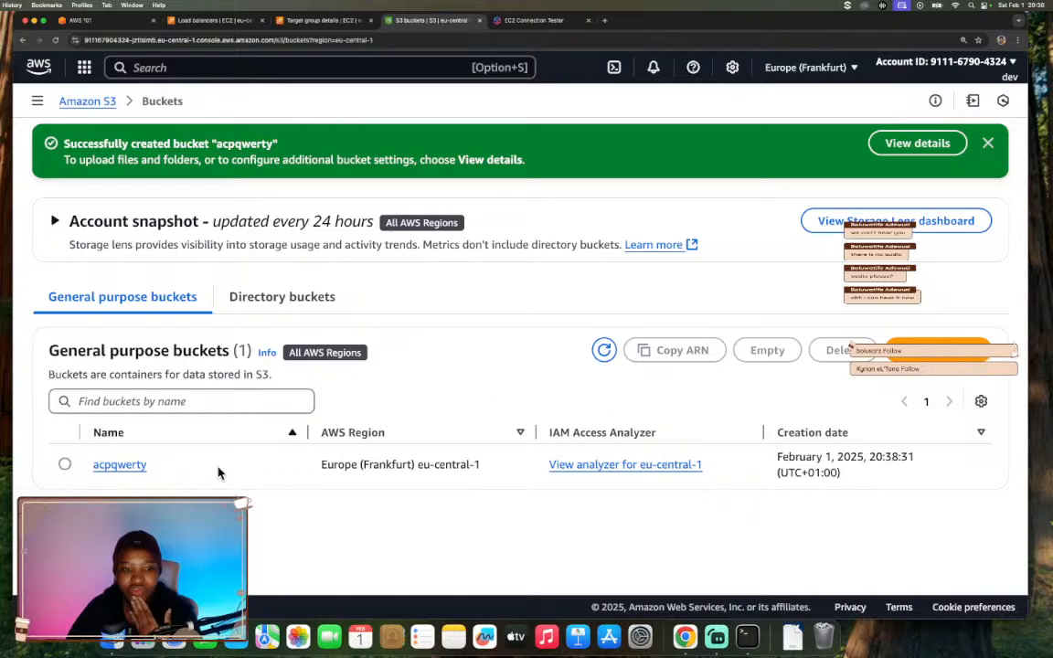
{"action": "left_click", "coordinate": [120, 466]}
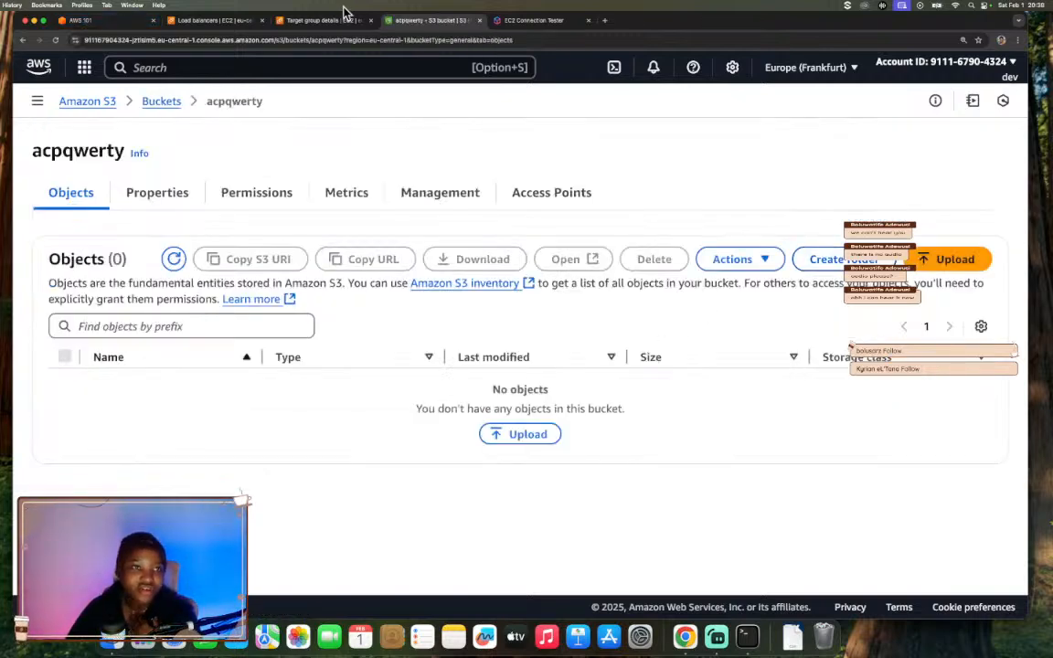
Download the required files from instruction 5 of the workshop's Storage (S3) lesson and unarchive UnzipAndUpload.zip.
{"action": "left_click", "coordinate": [115, 20]}
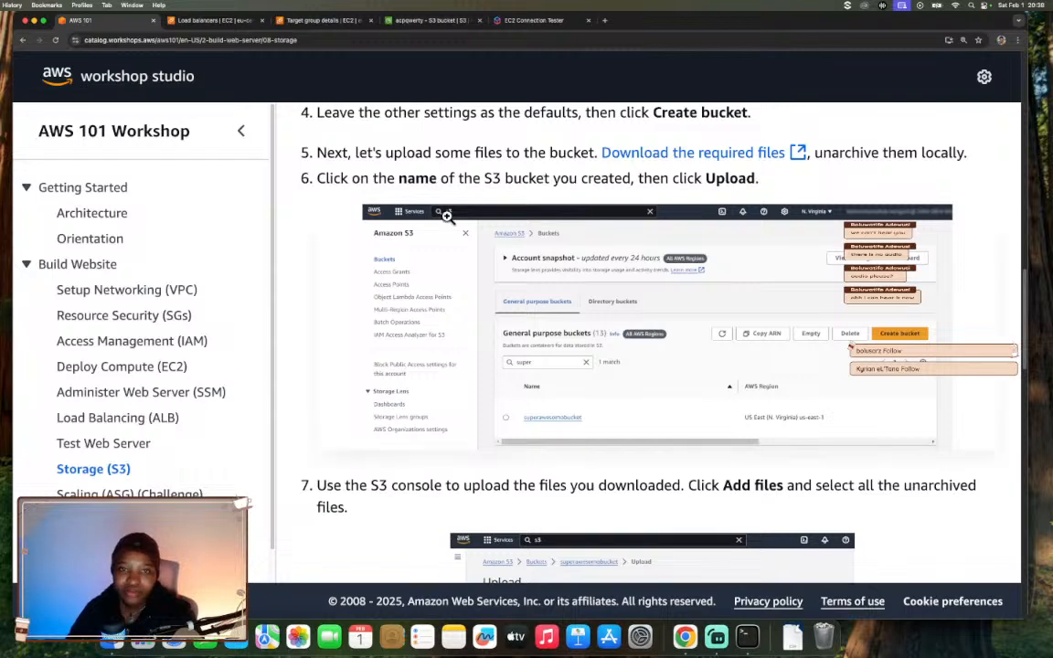
{"action": "left_click", "coordinate": [691, 155]}
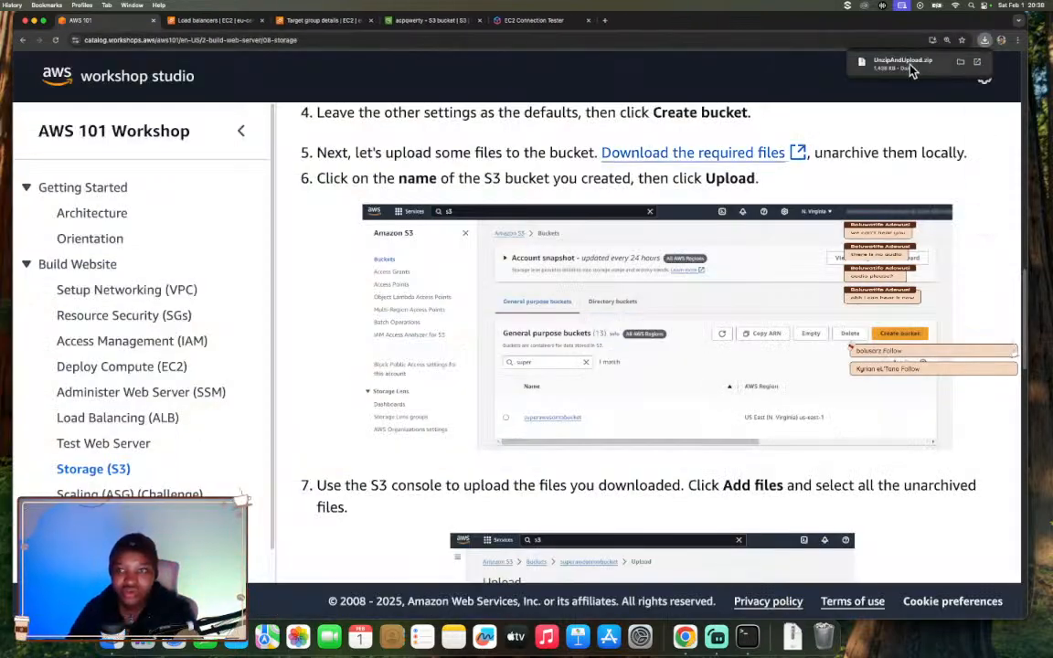
{"action": "left_click", "coordinate": [910, 70]}
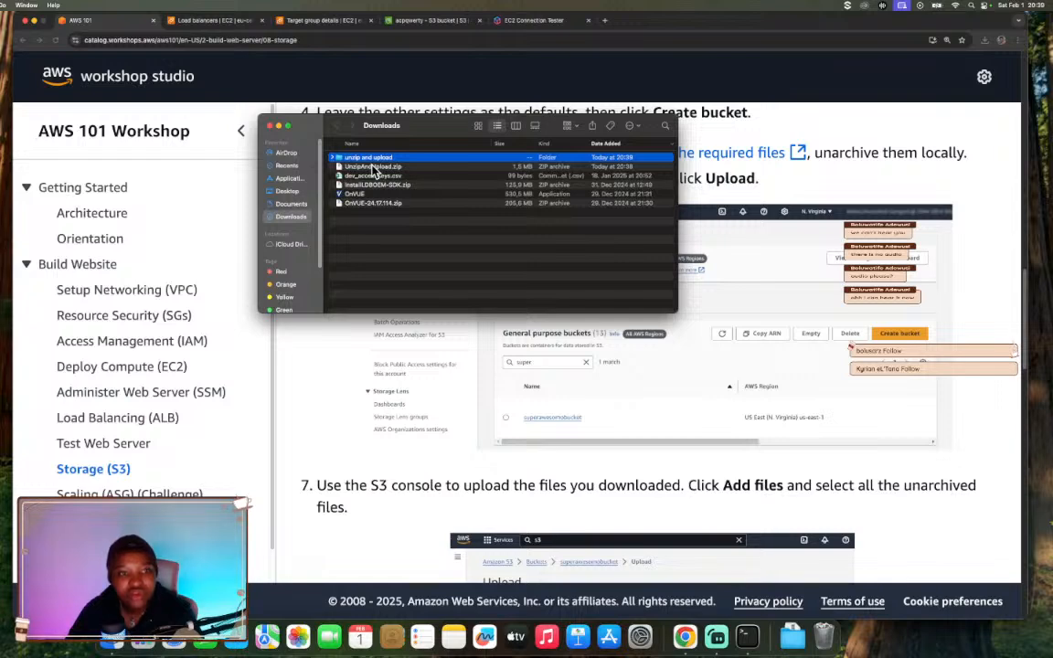
Preview the text, image and Markdown files in the "unzip and upload" folder, and move the enlarged Finder window aside.
{"action": "left_click", "coordinate": [334, 158]}
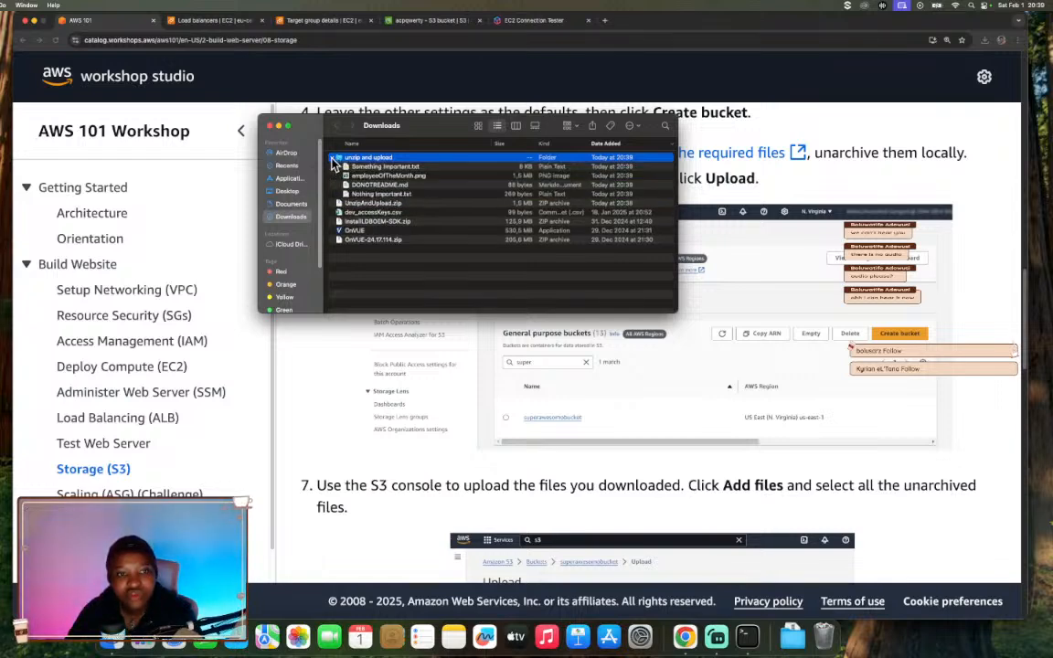
{"action": "left_click", "coordinate": [385, 167]}
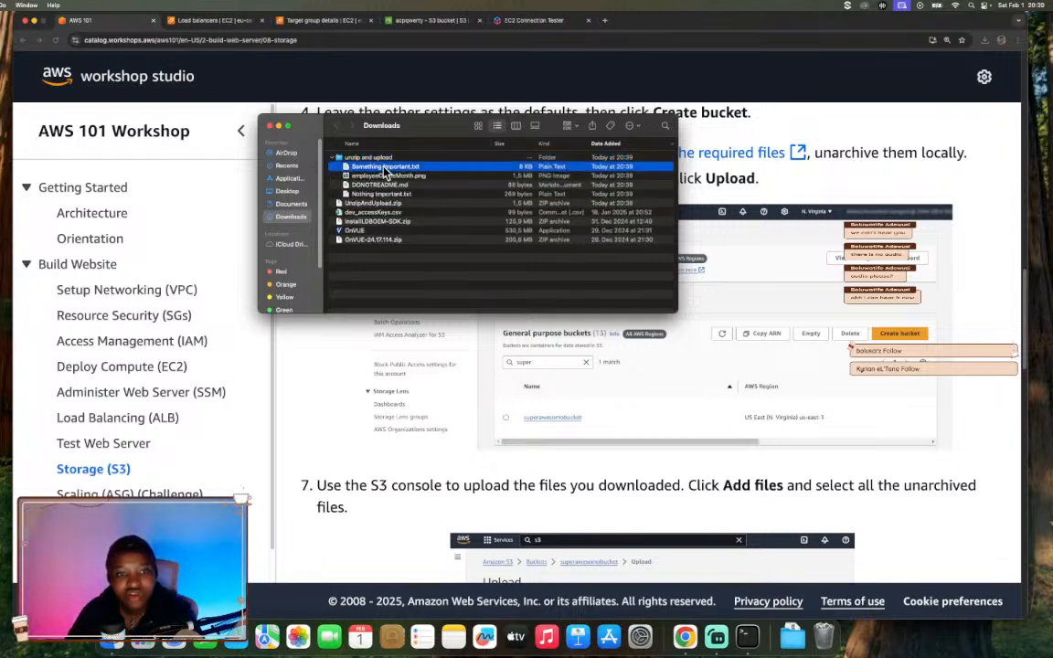
{"action": "left_click", "coordinate": [517, 126]}
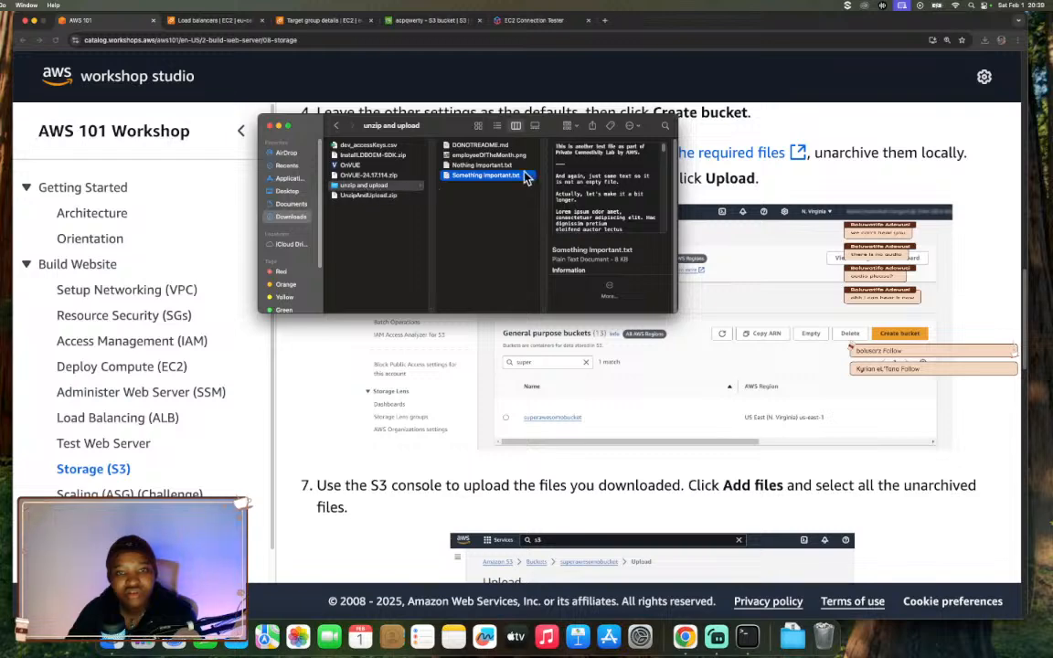
{"action": "left_click_drag", "start_coordinate": [663, 308], "coordinate": [859, 431]}
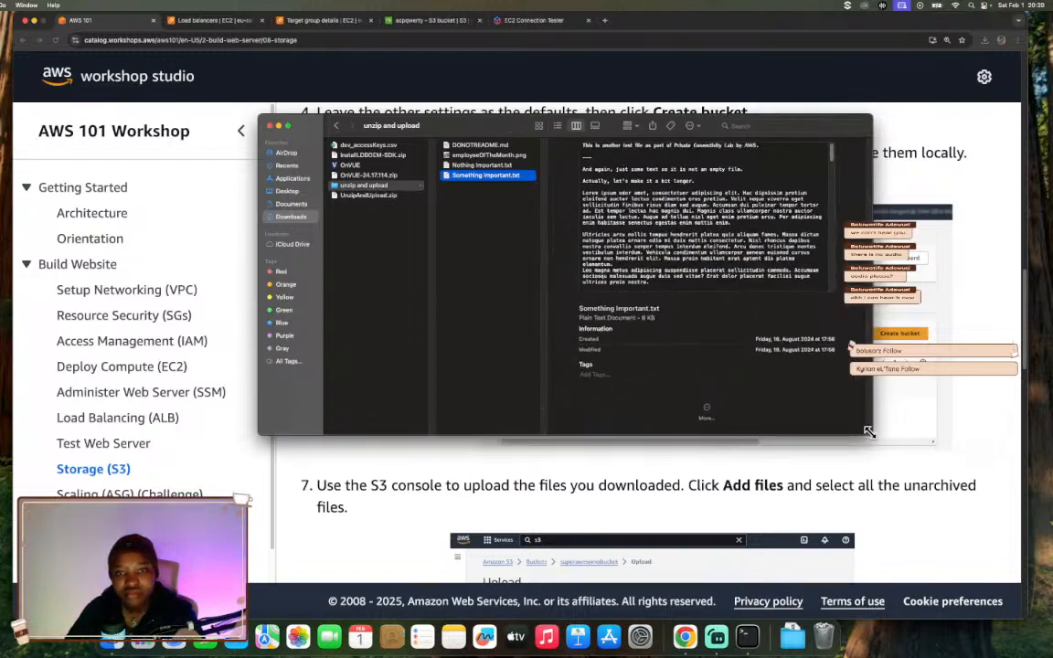
{"action": "left_click", "coordinate": [488, 167]}
{"action": "left_click", "coordinate": [469, 156]}
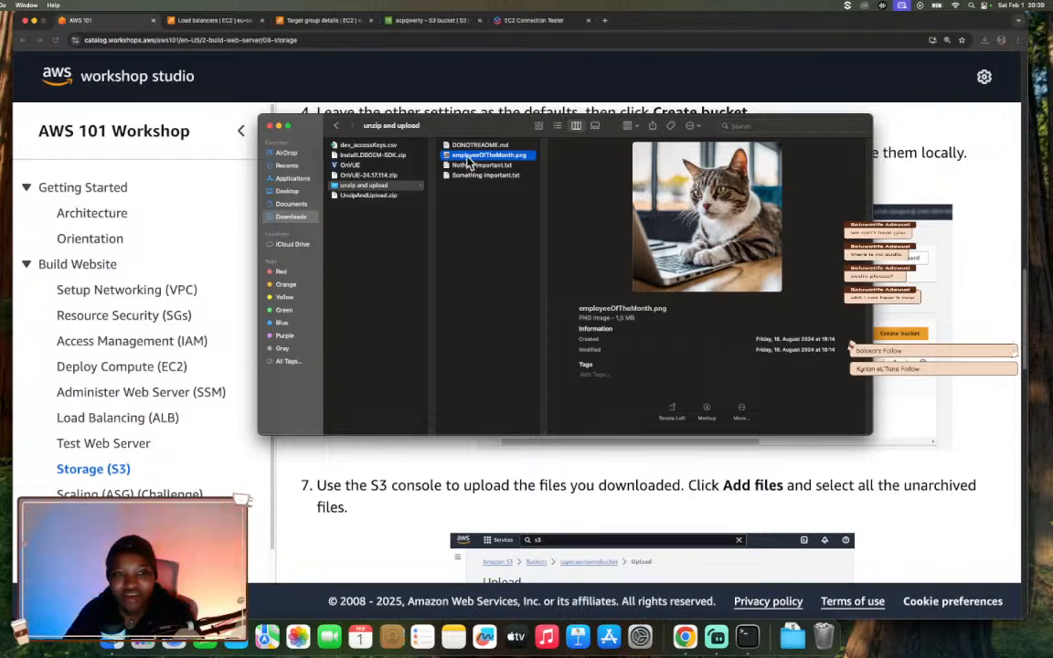
{"action": "left_click", "coordinate": [482, 146]}
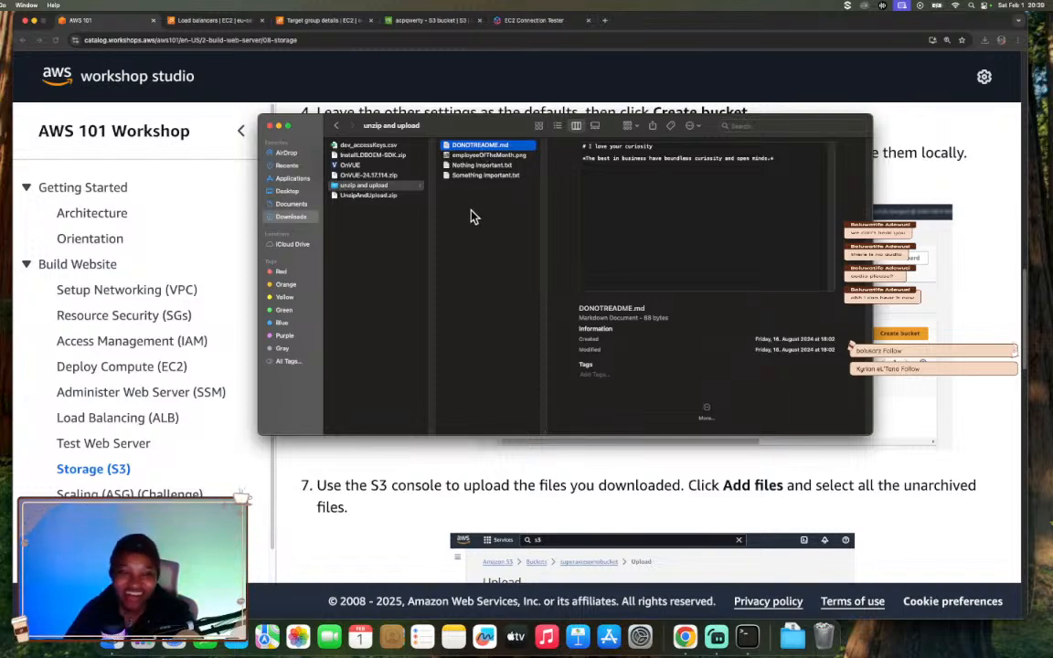
{"action": "left_click_drag", "start_coordinate": [470, 129], "coordinate": [633, 123]}
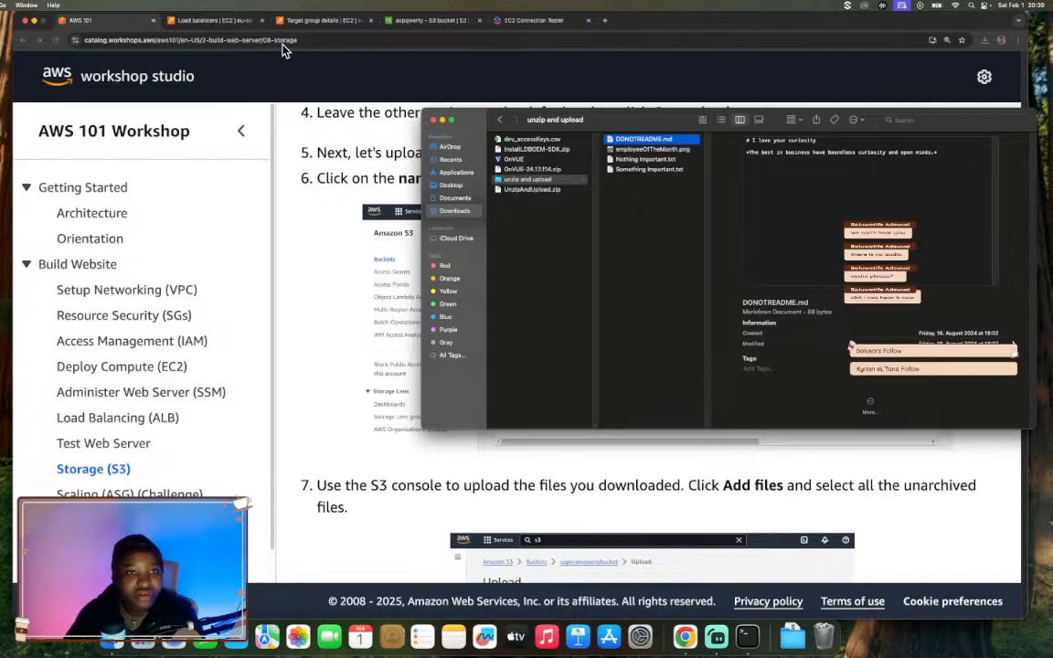
Read instructions 6 and 7 of the workshop's Storage (S3) lesson on uploading the unarchived files to the bucket.
{"action": "left_click", "coordinate": [333, 288]}
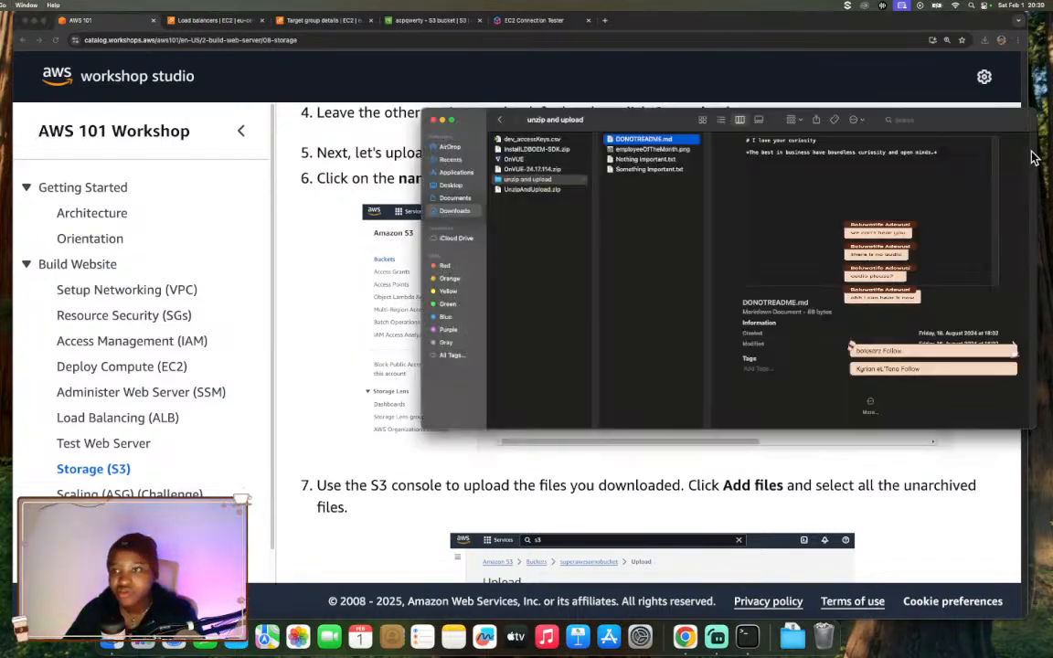
{"action": "key", "text": "super+Tab"}
{"action": "mouse_move", "coordinate": [662, 121]}
{"action": "left_mouse_down"}
{"action": "mouse_move", "coordinate": [682, 123]}
{"action": "mouse_move", "coordinate": [672, 120]}
{"action": "left_mouse_up"}
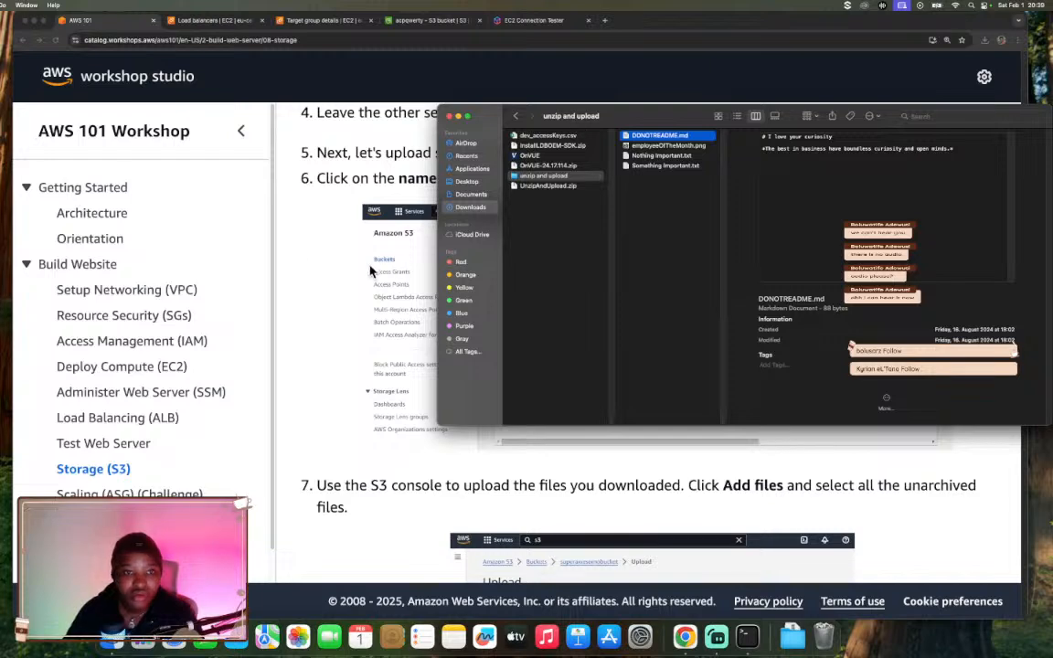
{"action": "left_click", "coordinate": [309, 265]}
{"action": "scroll", "coordinate": [594, 260], "scroll_direction": "down", "scroll_amount": 1}
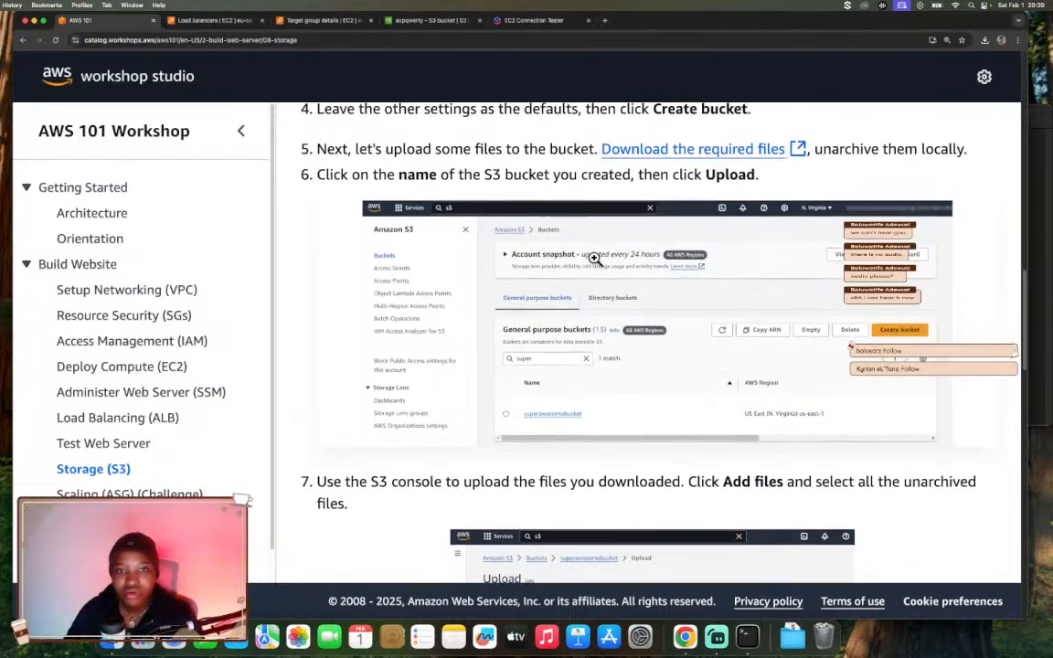
{"action": "scroll", "coordinate": [594, 259], "scroll_direction": "down", "scroll_amount": 5}
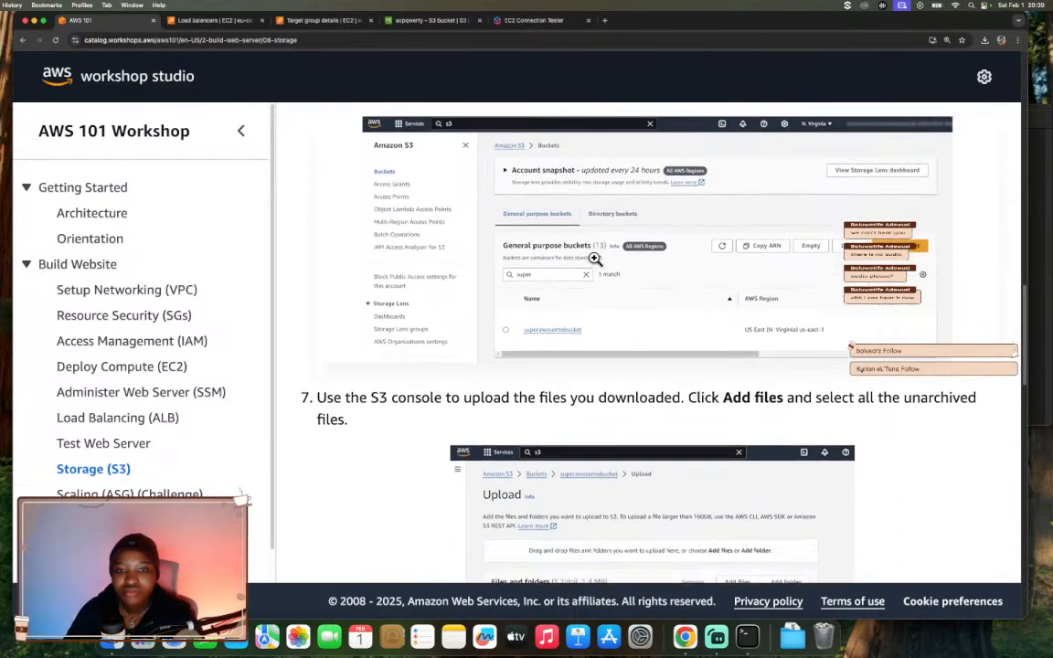
{"action": "scroll", "coordinate": [594, 260], "scroll_direction": "down", "scroll_amount": 1}
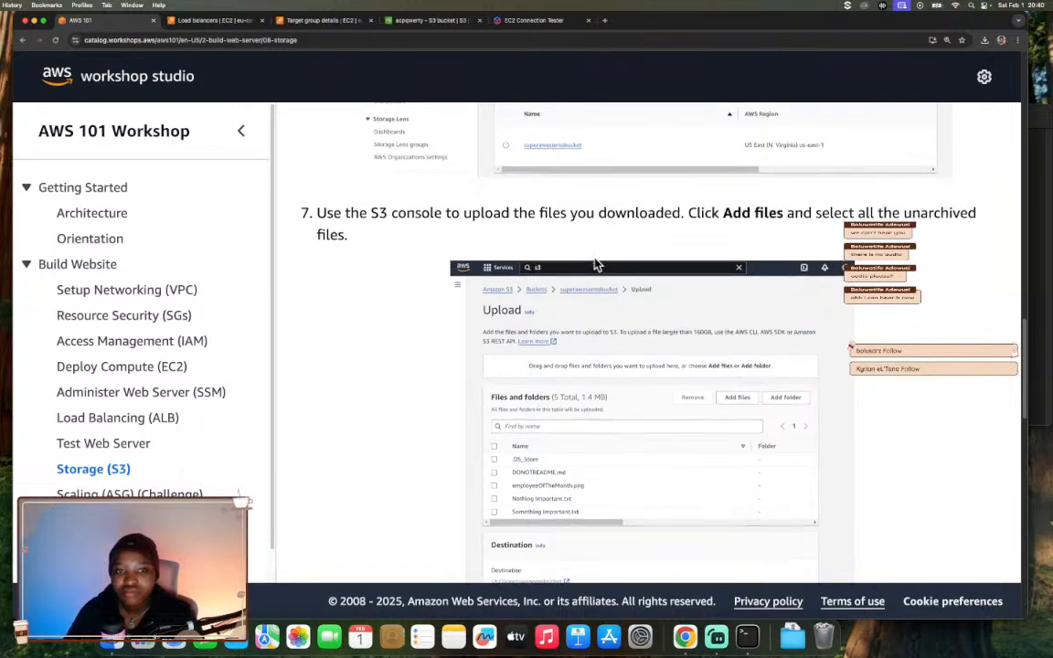
{"action": "scroll", "coordinate": [594, 259], "scroll_direction": "down", "scroll_amount": 2}
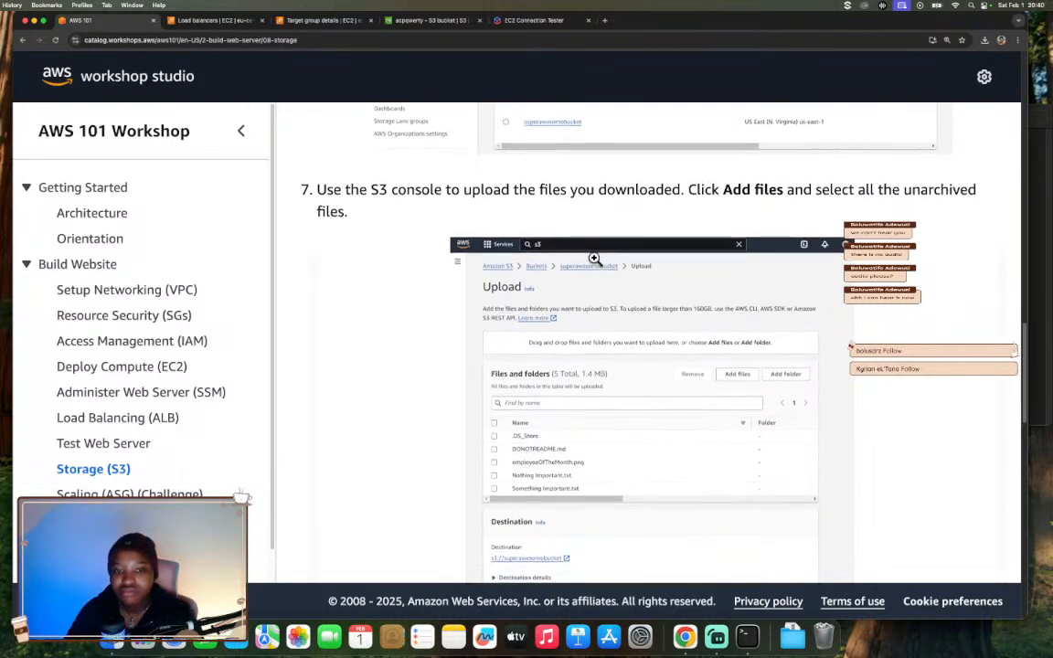
Add DONOTREADME.md, employeeOfTheMonth.png, Nothing Important.txt and Something Important.txt from the "unzip and upload" folder to the acpqwerty bucket's upload list.
{"action": "left_click", "coordinate": [411, 24]}
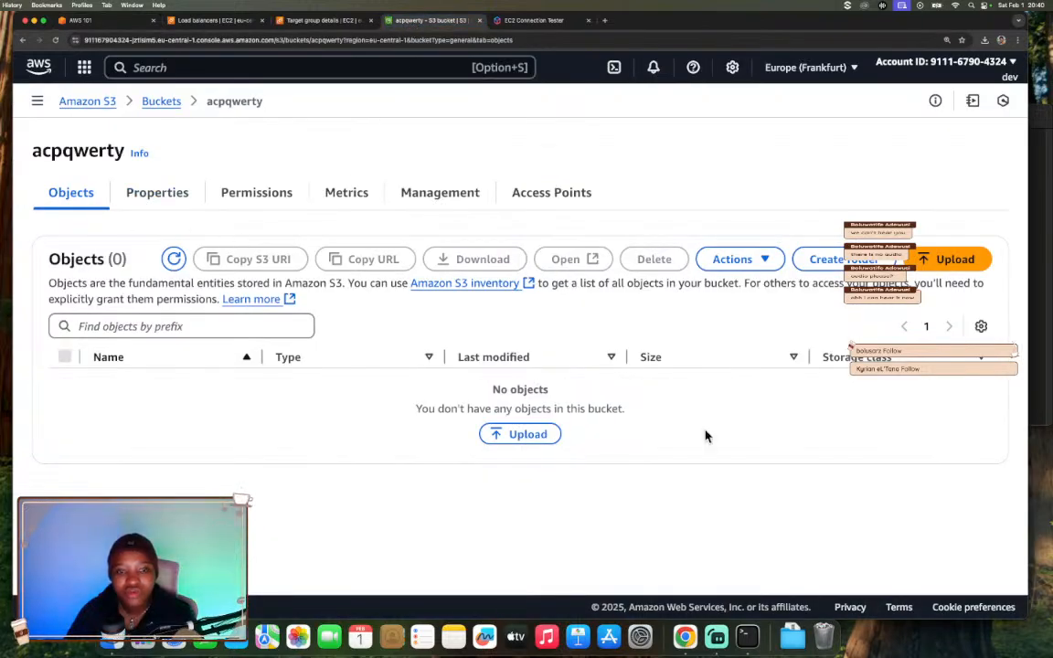
{"action": "left_click", "coordinate": [1034, 193]}
{"action": "left_click_drag", "start_coordinate": [664, 179], "coordinate": [362, 393]}
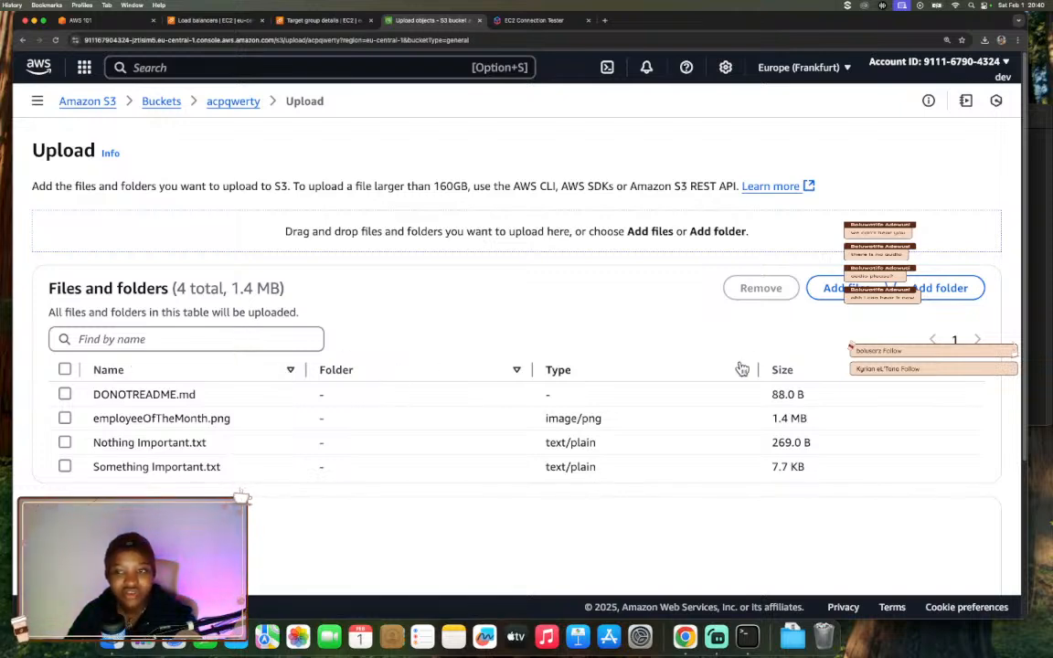
Check the listed files and the destination s3://acpqwerty, and upload the files with the default settings.
{"action": "scroll", "coordinate": [727, 361], "scroll_direction": "down", "scroll_amount": 3}
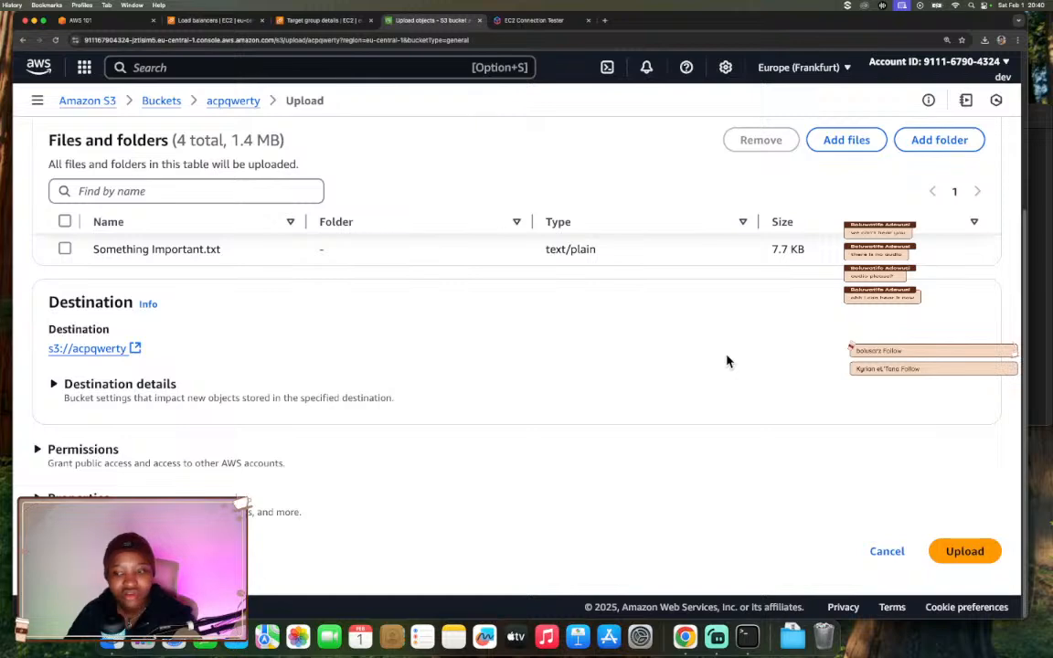
{"action": "scroll", "coordinate": [729, 359], "scroll_direction": "up", "scroll_amount": 4}
{"action": "scroll", "coordinate": [728, 359], "scroll_direction": "down", "scroll_amount": 2}
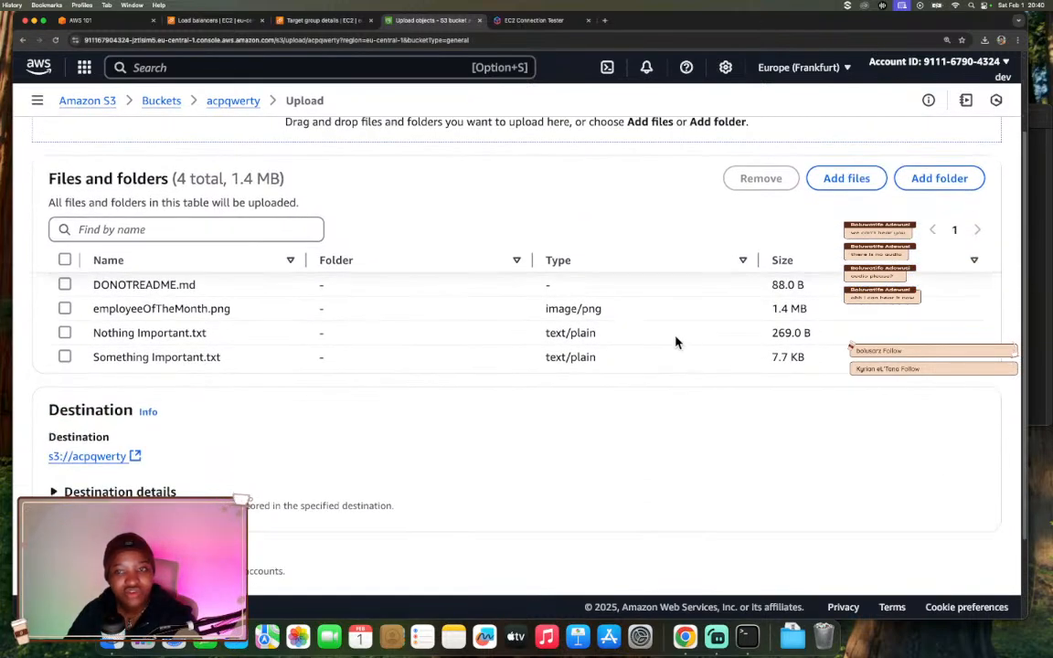
{"action": "scroll", "coordinate": [670, 343], "scroll_direction": "down", "scroll_amount": 3}
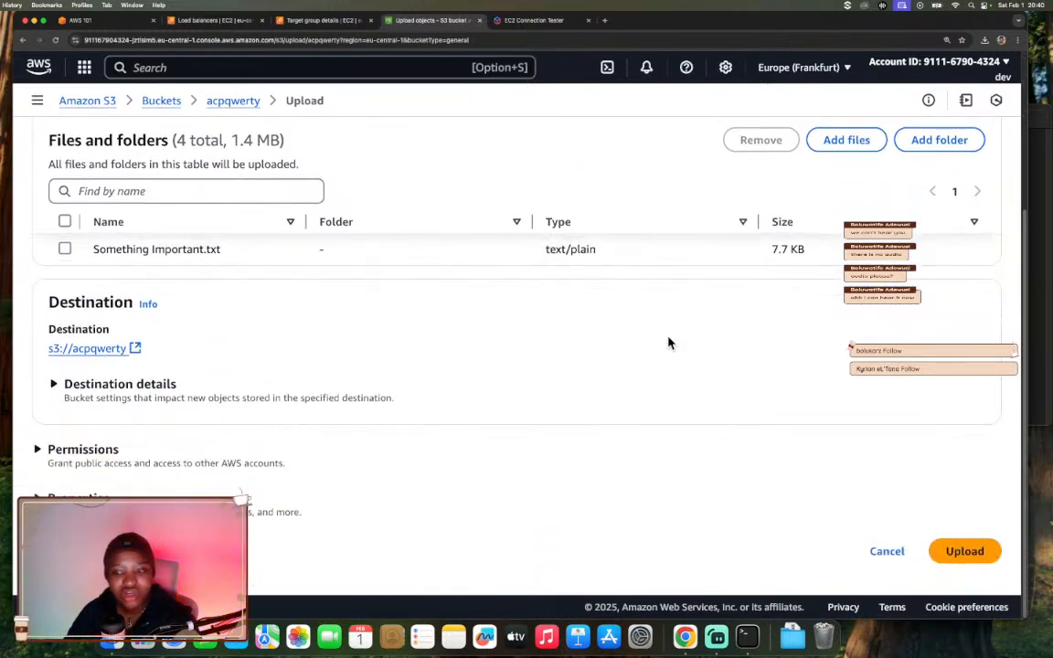
{"action": "scroll", "coordinate": [854, 481], "scroll_direction": "up", "scroll_amount": 3}
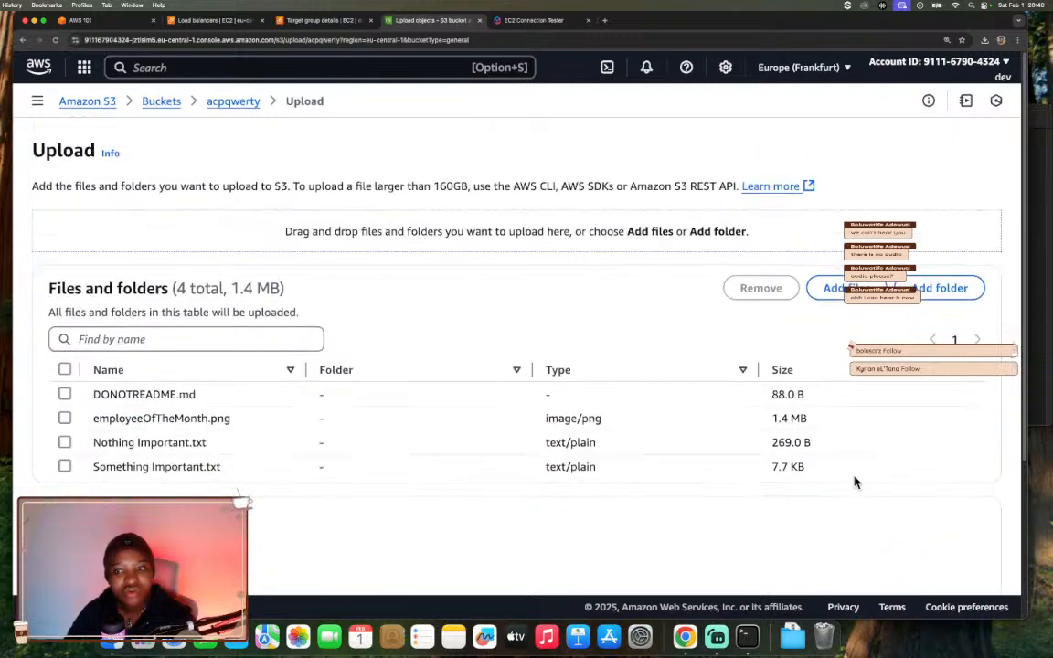
{"action": "scroll", "coordinate": [854, 482], "scroll_direction": "down", "scroll_amount": 3}
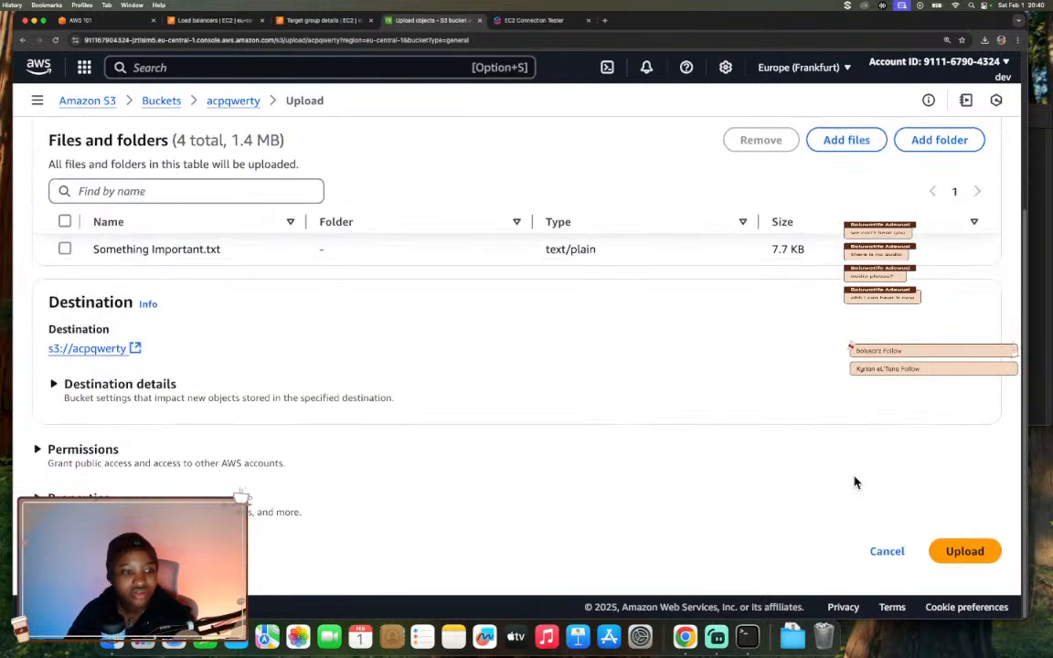
{"action": "left_click", "coordinate": [984, 554]}
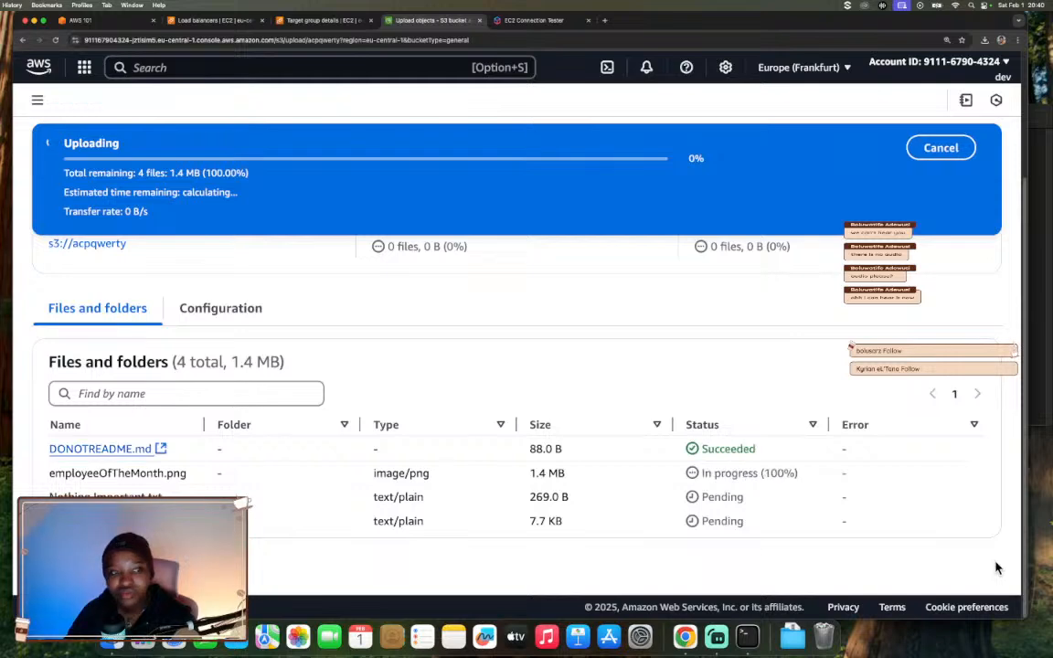
View the object details of DONOTREADME.md and employeeOfTheMonth.png, and try to open the image through its Object URL.
{"action": "left_click", "coordinate": [107, 449]}
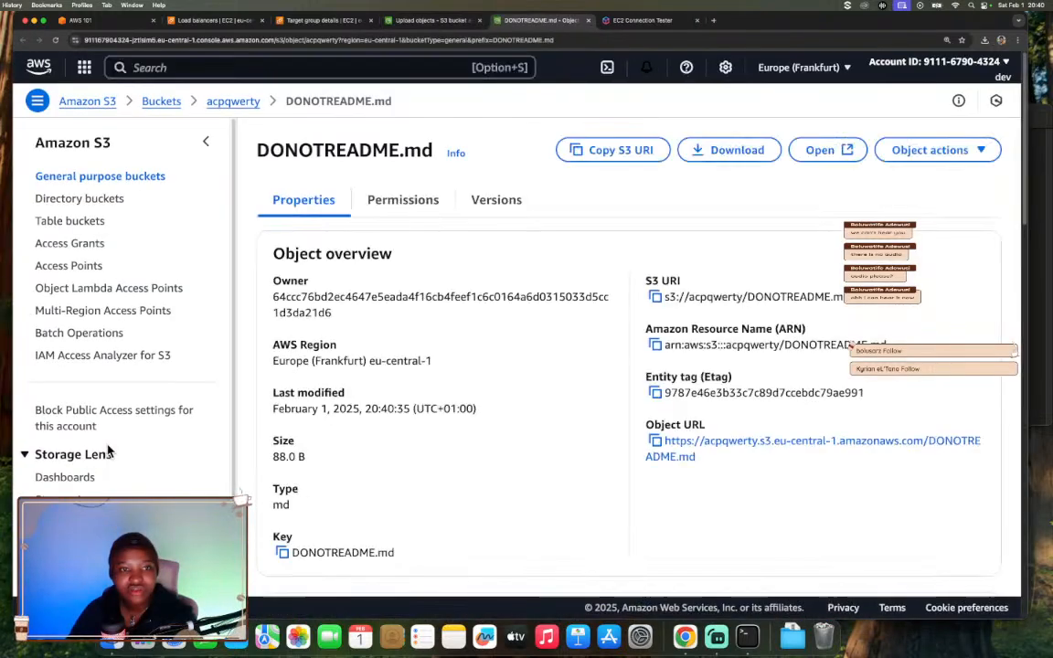
{"action": "left_click", "coordinate": [588, 20]}
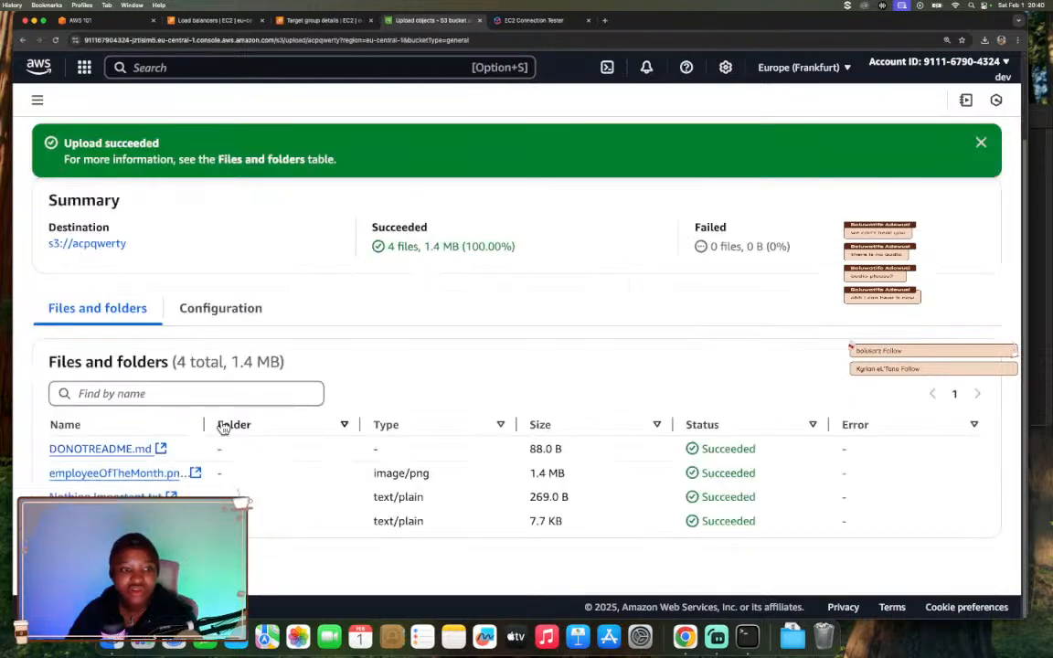
{"action": "left_click", "coordinate": [139, 475]}
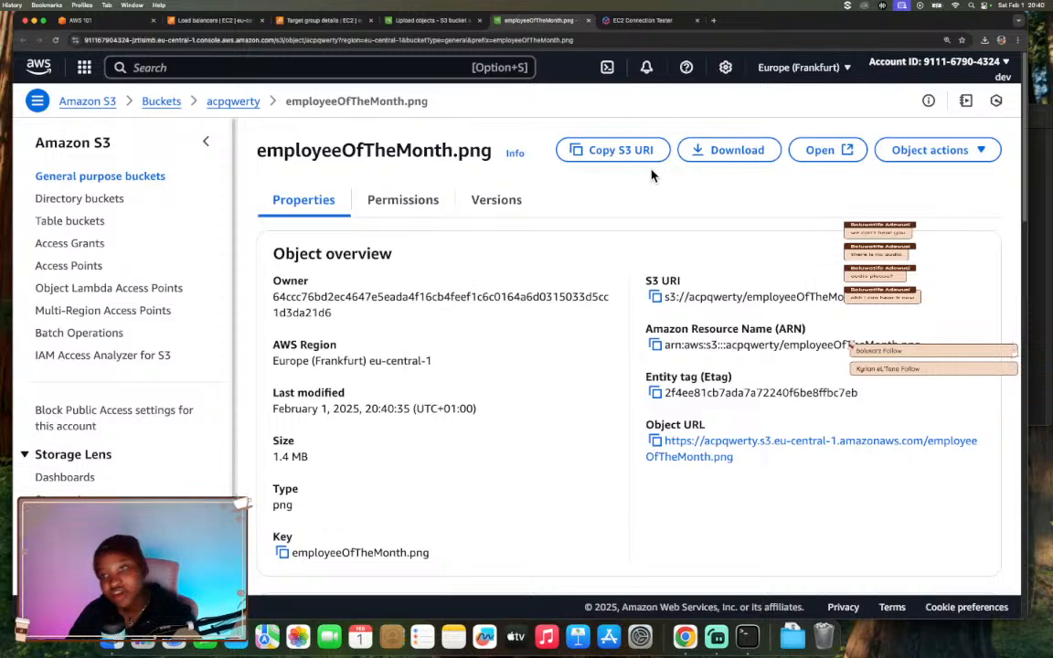
{"action": "left_click", "coordinate": [681, 441]}
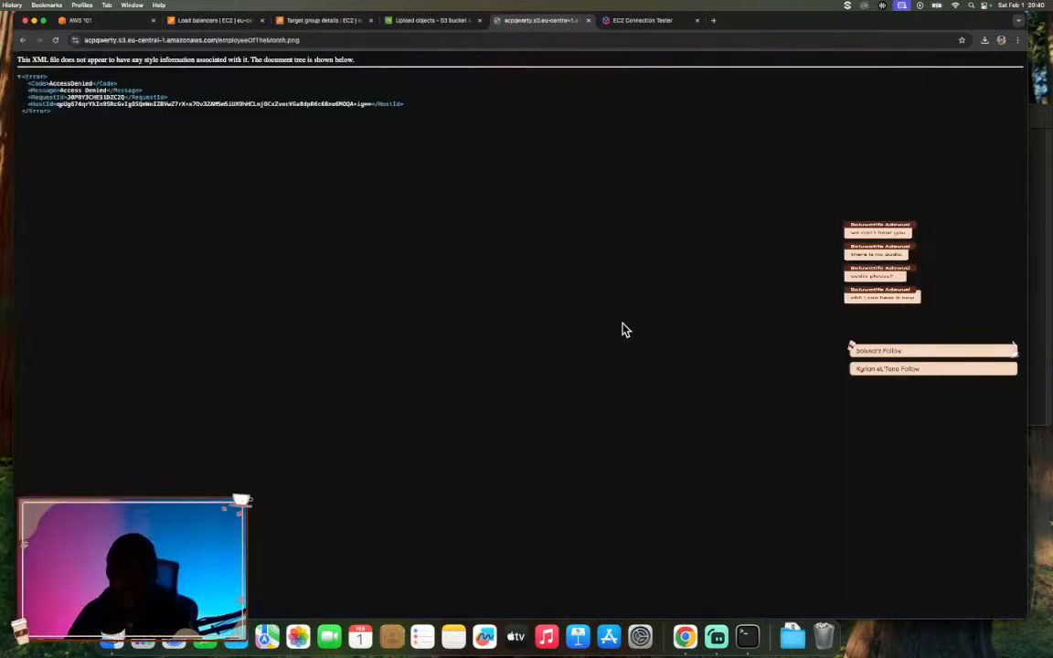
{"action": "left_click", "coordinate": [588, 20]}
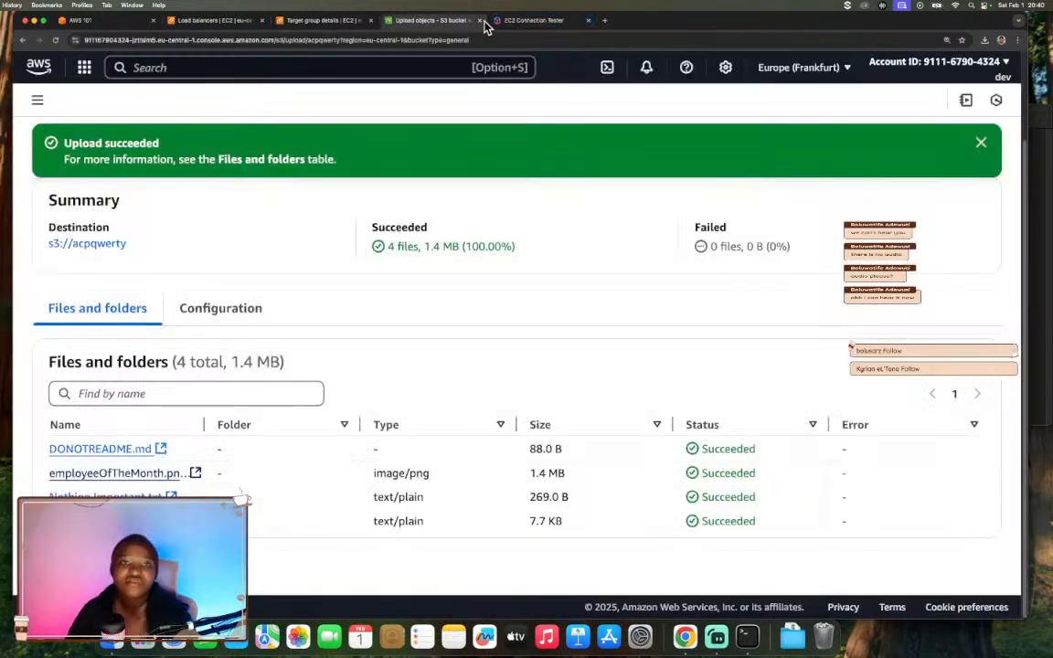
Read instructions 8 and 9 of the Storage (S3) lesson on entering the bucket name and region in the website.
{"action": "left_click", "coordinate": [80, 20]}
{"action": "scroll", "coordinate": [419, 326], "scroll_direction": "down", "scroll_amount": 5}
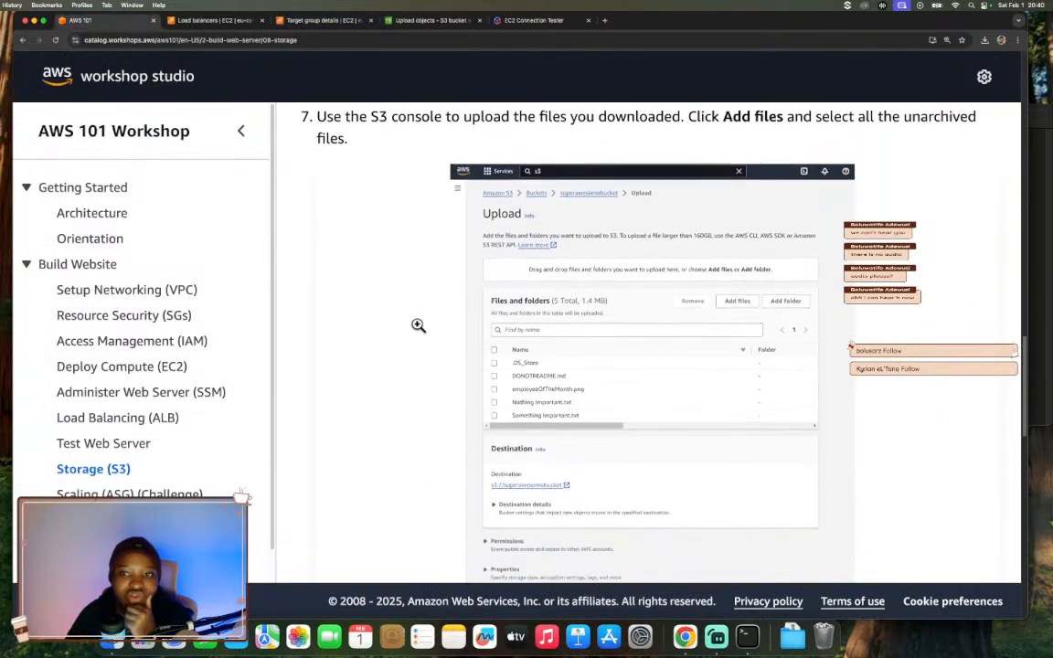
{"action": "scroll", "coordinate": [419, 326], "scroll_direction": "down", "scroll_amount": 4}
{"action": "scroll", "coordinate": [371, 276], "scroll_direction": "up", "scroll_amount": 1}
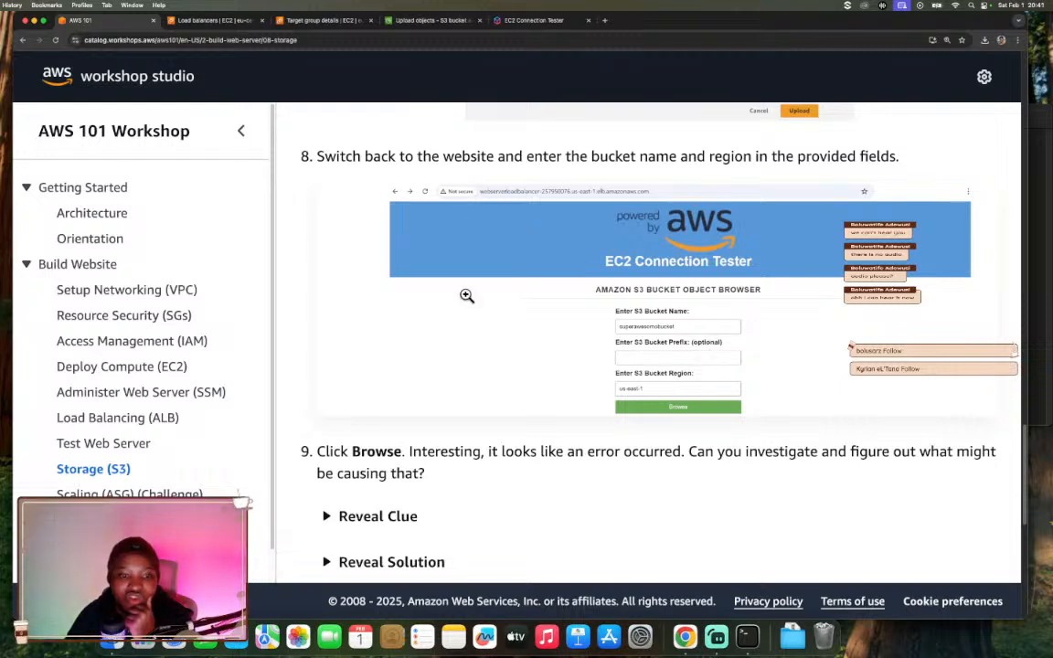
{"action": "scroll", "coordinate": [466, 295], "scroll_direction": "down", "scroll_amount": 1}
{"action": "scroll", "coordinate": [467, 295], "scroll_direction": "down", "scroll_amount": 2}
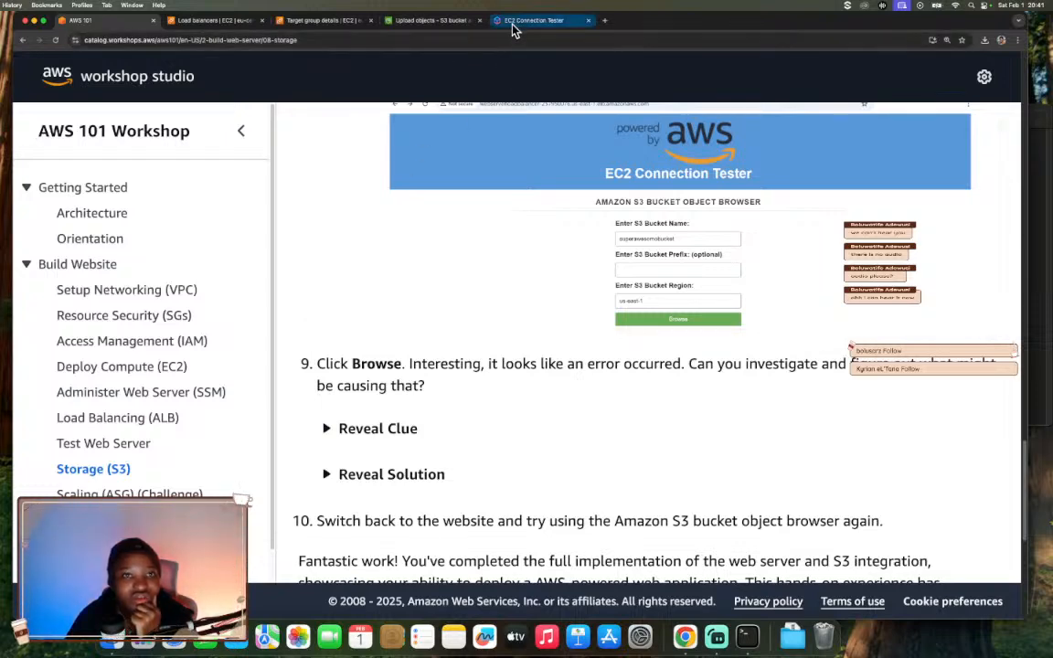
Close the upload status page, return to the list of buckets and copy the bucket name acpqwerty.
{"action": "left_click", "coordinate": [193, 23]}
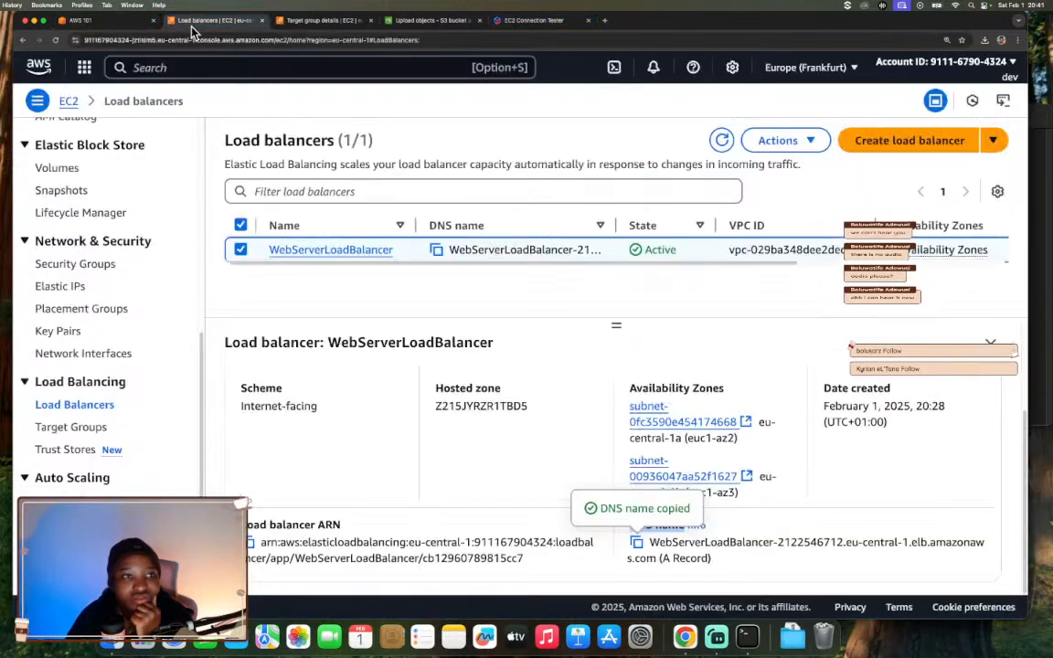
{"action": "left_click", "coordinate": [423, 21]}
{"action": "scroll", "coordinate": [289, 172], "scroll_direction": "up", "scroll_amount": 2}
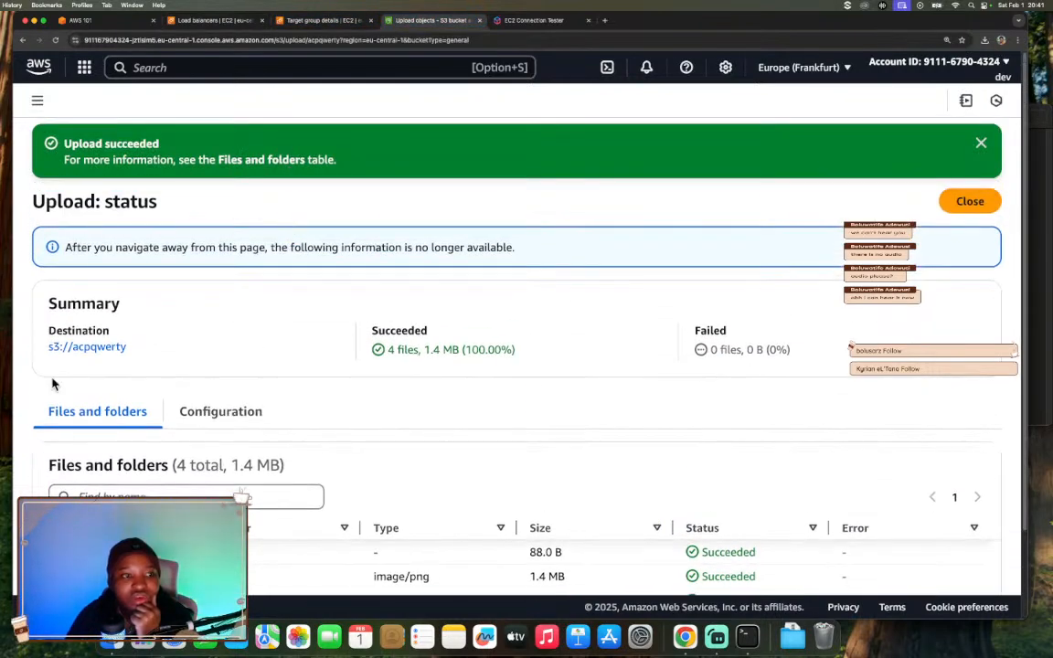
{"action": "left_click_drag", "start_coordinate": [125, 348], "coordinate": [85, 350]}
{"action": "left_click", "coordinate": [228, 353]}
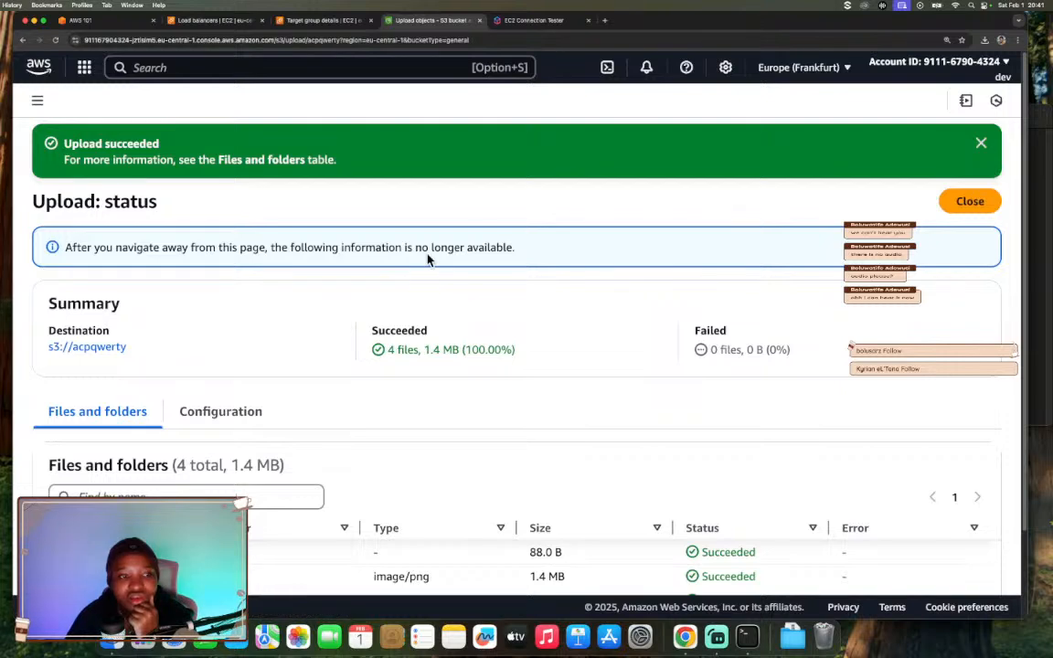
{"action": "left_click", "coordinate": [956, 199]}
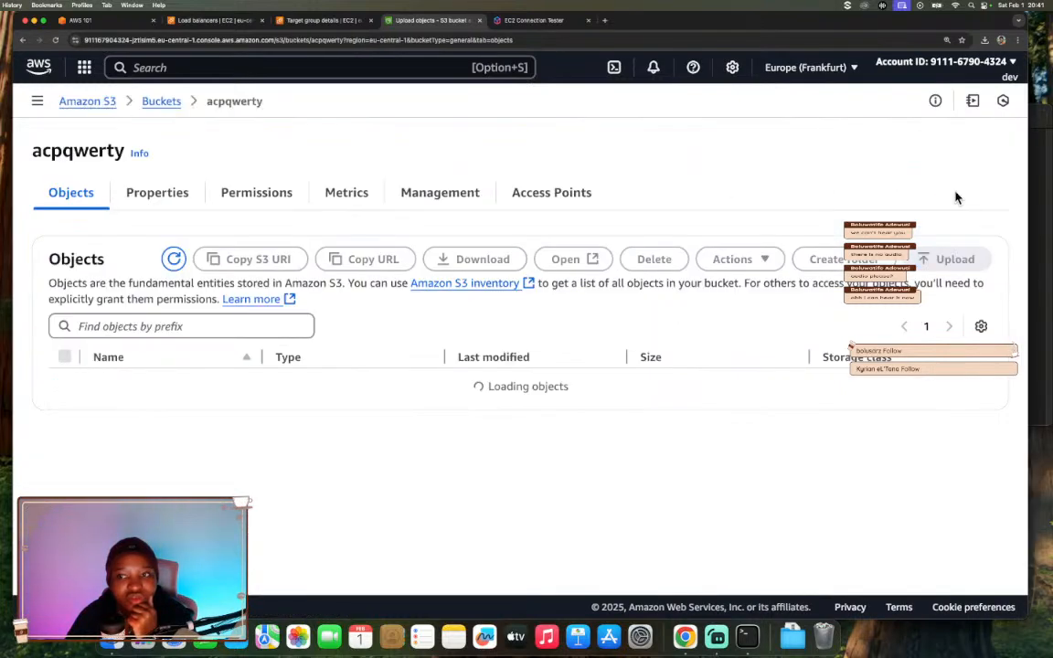
{"action": "double_click", "coordinate": [74, 151]}
{"action": "left_click", "coordinate": [161, 100]}
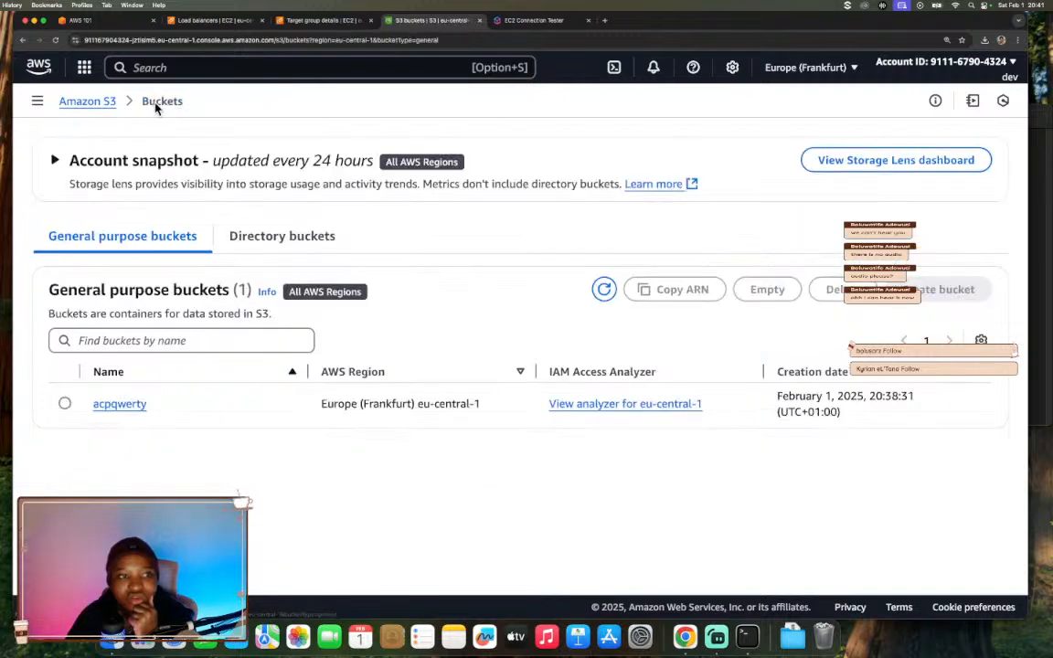
{"action": "left_click", "coordinate": [64, 403]}
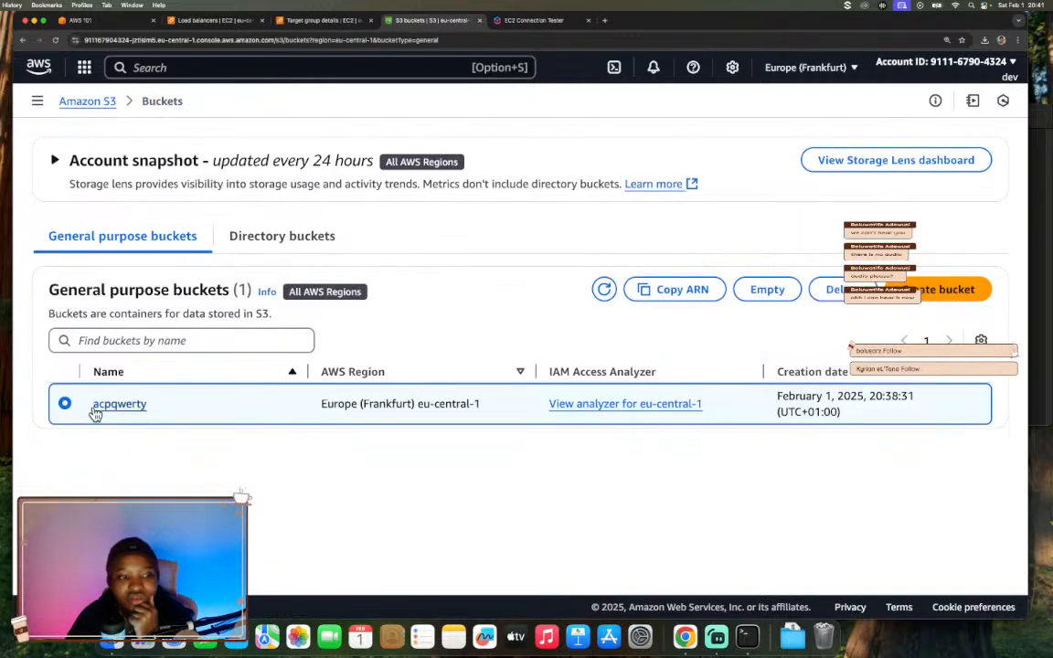
{"action": "left_click_drag", "start_coordinate": [149, 418], "coordinate": [88, 412]}
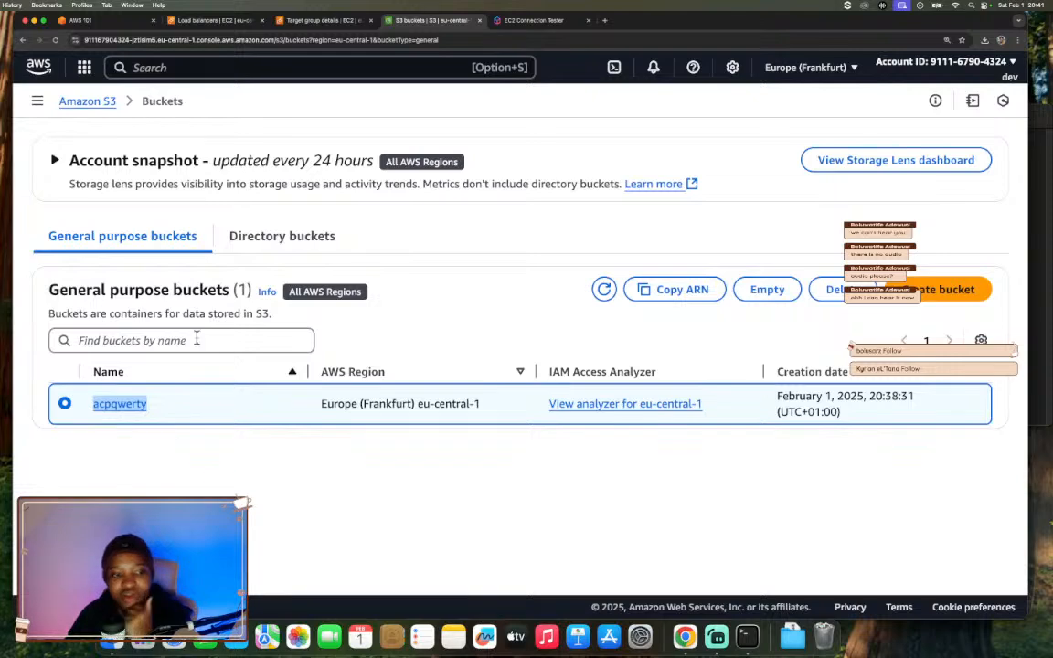
{"action": "key", "text": "super+c"}
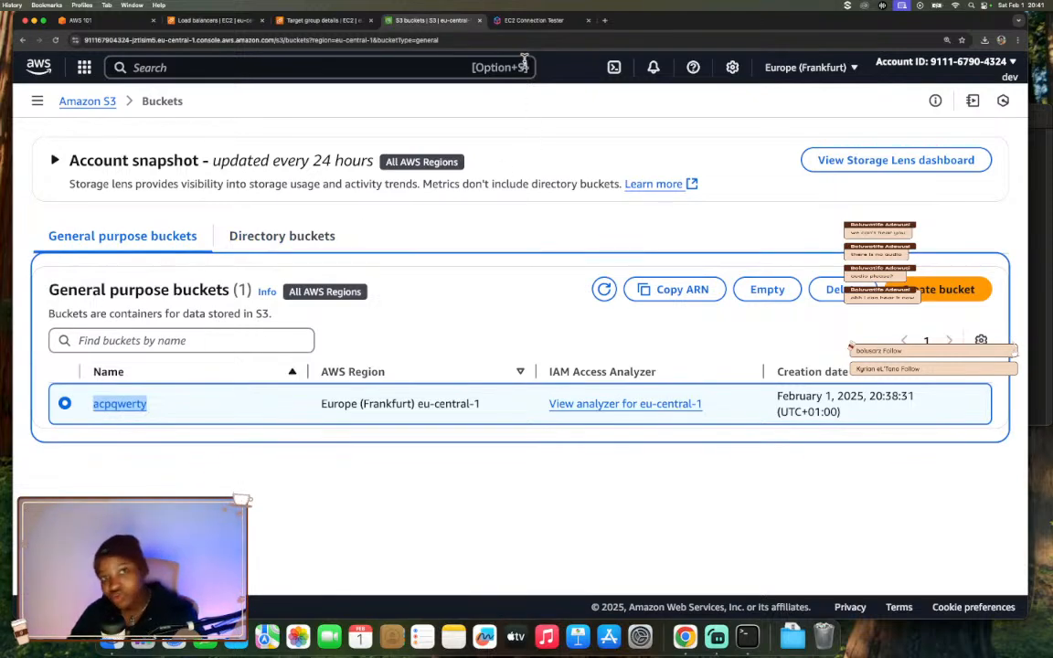
Set the S3 bucket name to acpqwerty in the EC2 Connection Tester's bucket object browser, with the page enlarged.
{"action": "left_click", "coordinate": [521, 21]}
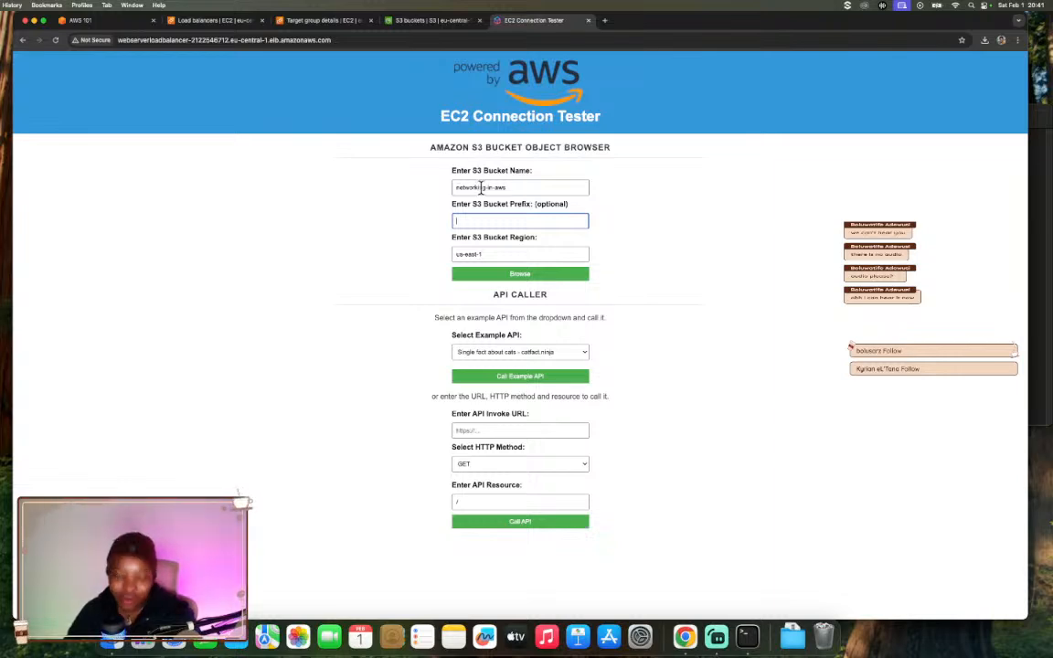
{"action": "key", "text": "super+plus"}
{"action": "key", "text": "super+plus"}
{"action": "key", "text": "super+plus"}
{"action": "key", "text": "super+plus"}
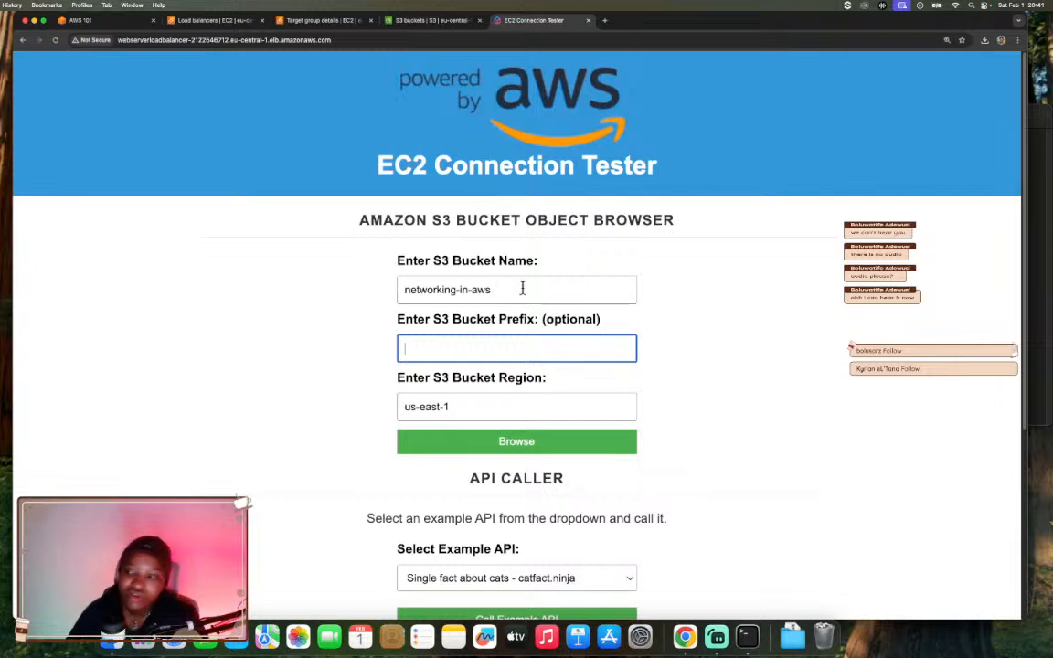
{"action": "left_click", "coordinate": [512, 292]}
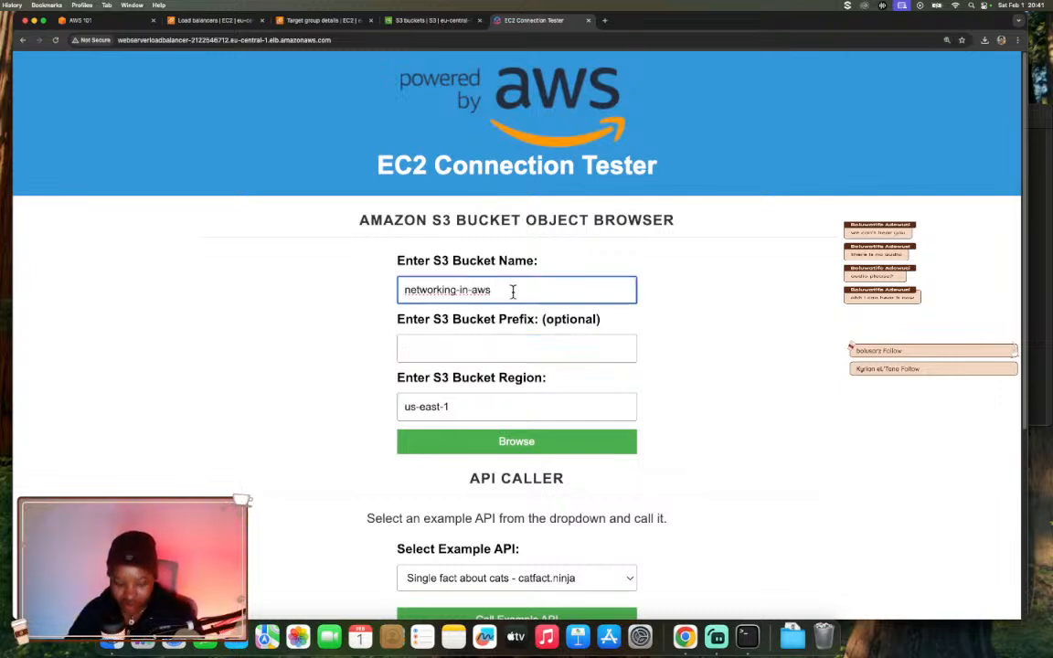
{"action": "key", "text": "super+a"}
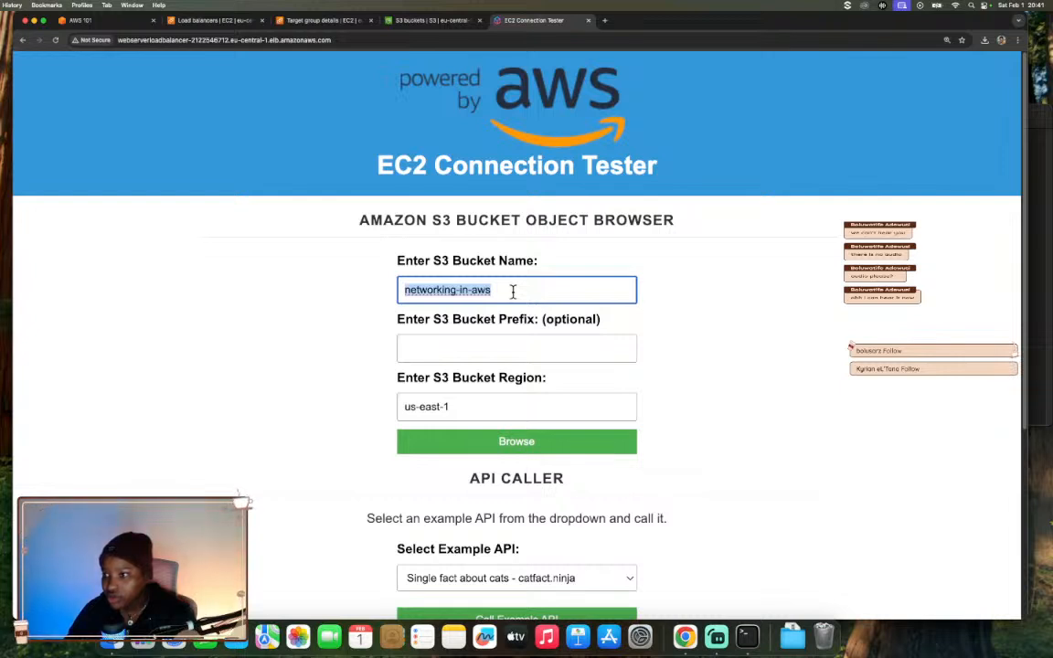
{"action": "type", "text": "acpqwerty"}
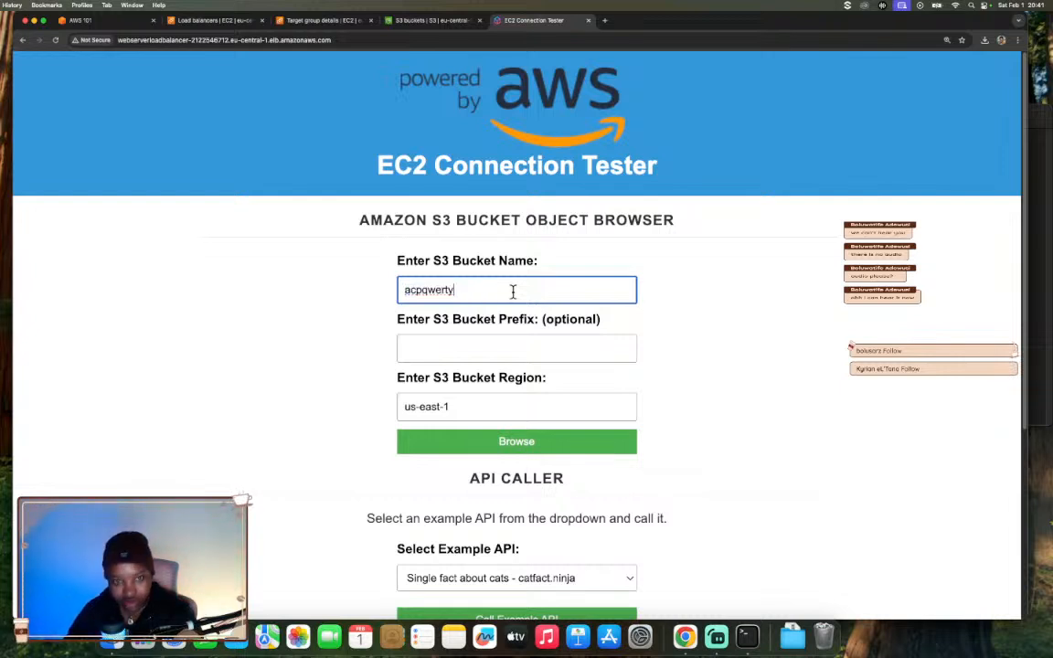
Try to browse the acpqwerty bucket with the region left at us-east-1, and return to the form.
{"action": "left_click", "coordinate": [703, 335]}
{"action": "scroll", "coordinate": [703, 335], "scroll_direction": "down", "scroll_amount": 1}
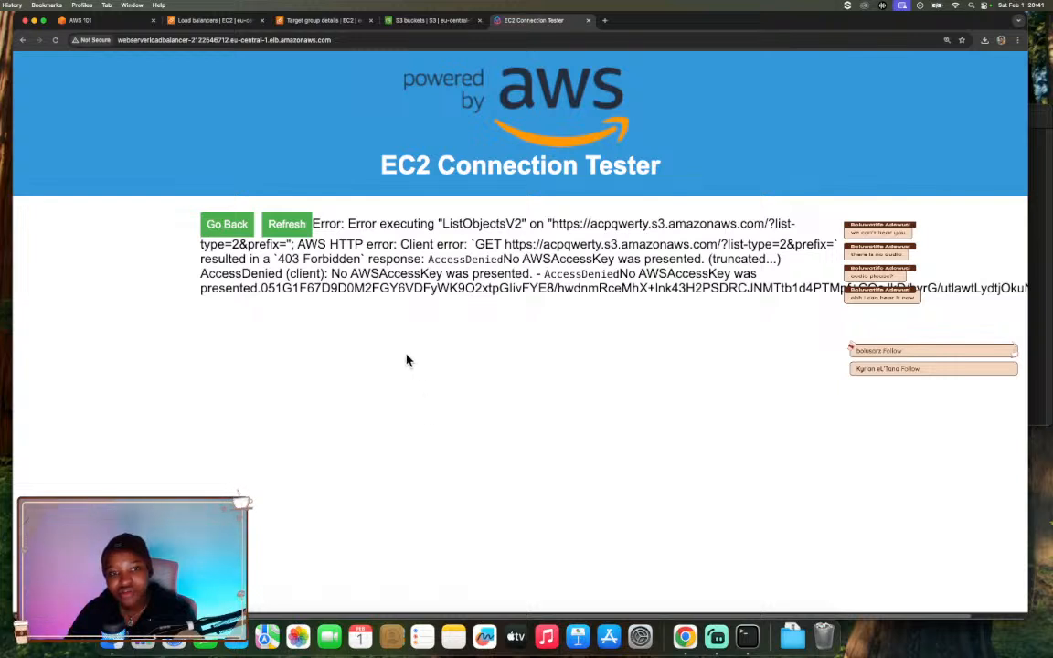
{"action": "left_click", "coordinate": [245, 227]}
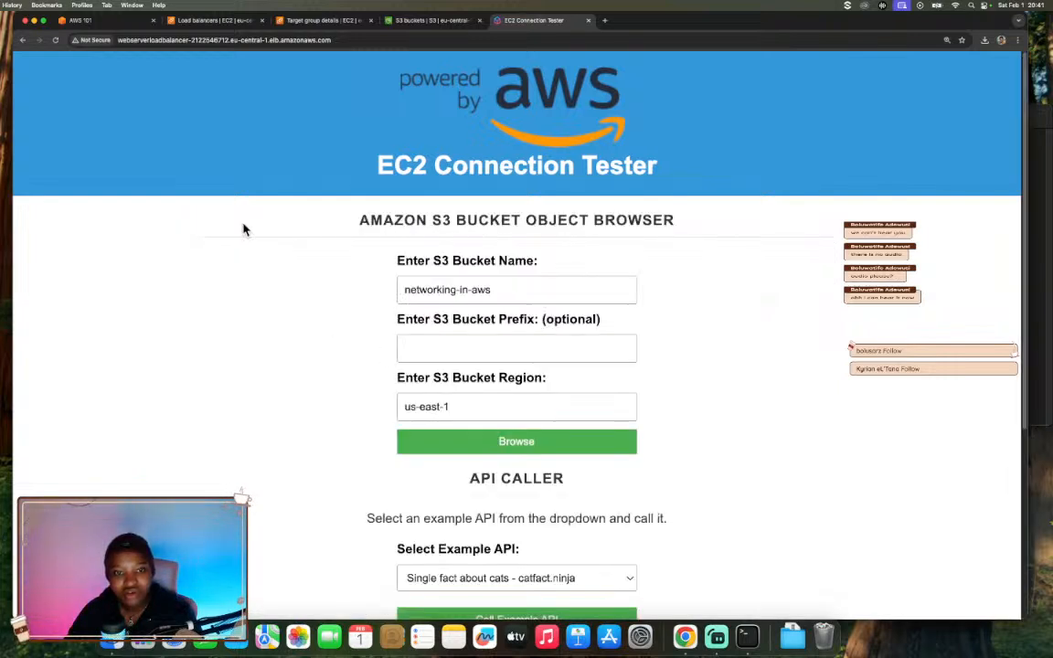
Try to browse the prefilled networking-in-aws bucket with the region set to eu-central-1, check the request URL in the response, and return to the form.
{"action": "triple_click", "coordinate": [462, 405]}
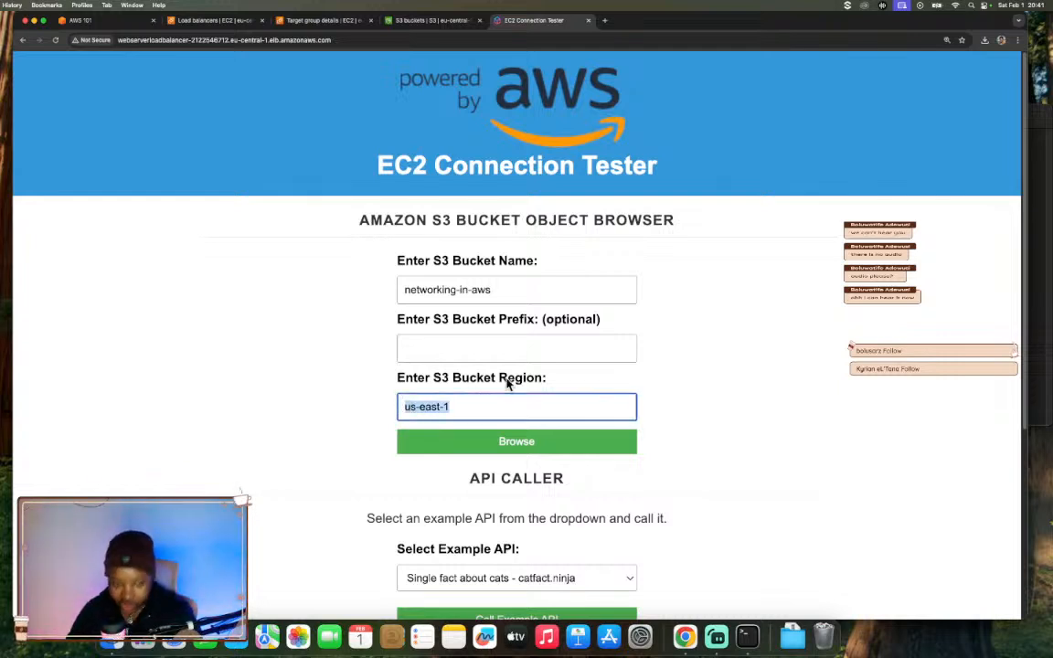
{"action": "type", "text": "e"}
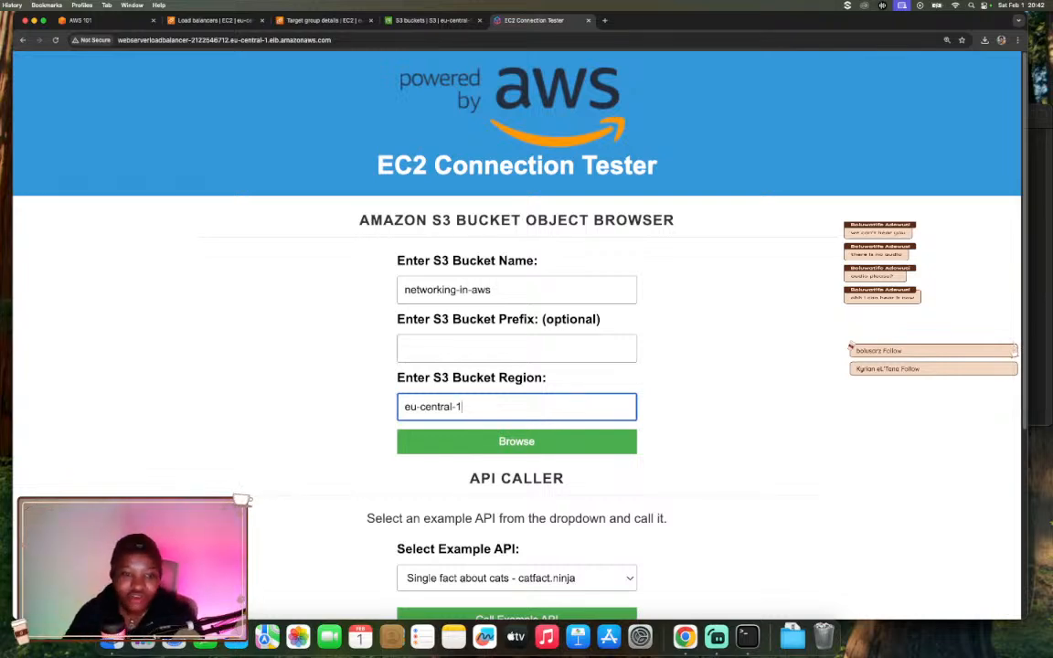
{"action": "left_click", "coordinate": [486, 446]}
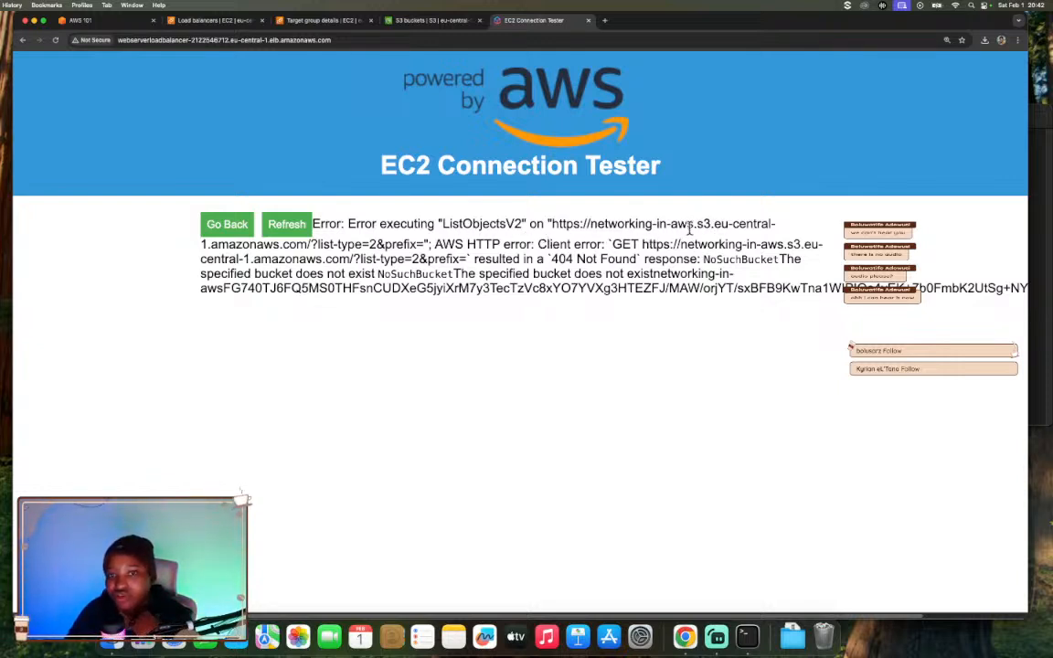
{"action": "left_click_drag", "start_coordinate": [551, 223], "coordinate": [403, 241]}
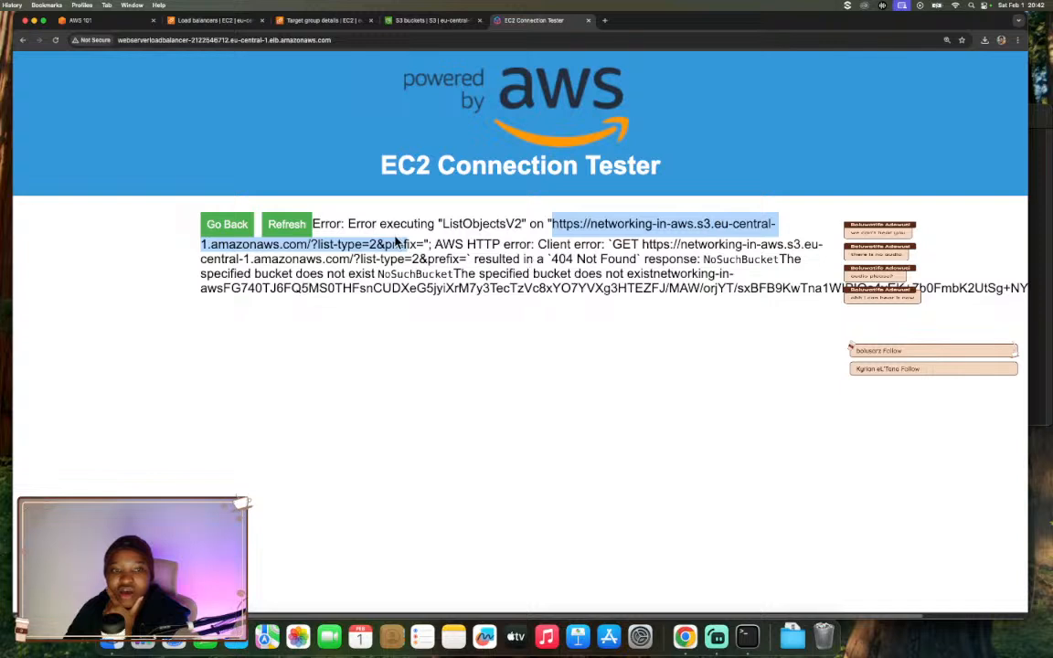
{"action": "left_click", "coordinate": [242, 226]}
Set the S3 bucket name to acpqwerty and the region to eu-central-1, and browse the bucket.
{"action": "left_click", "coordinate": [503, 292]}
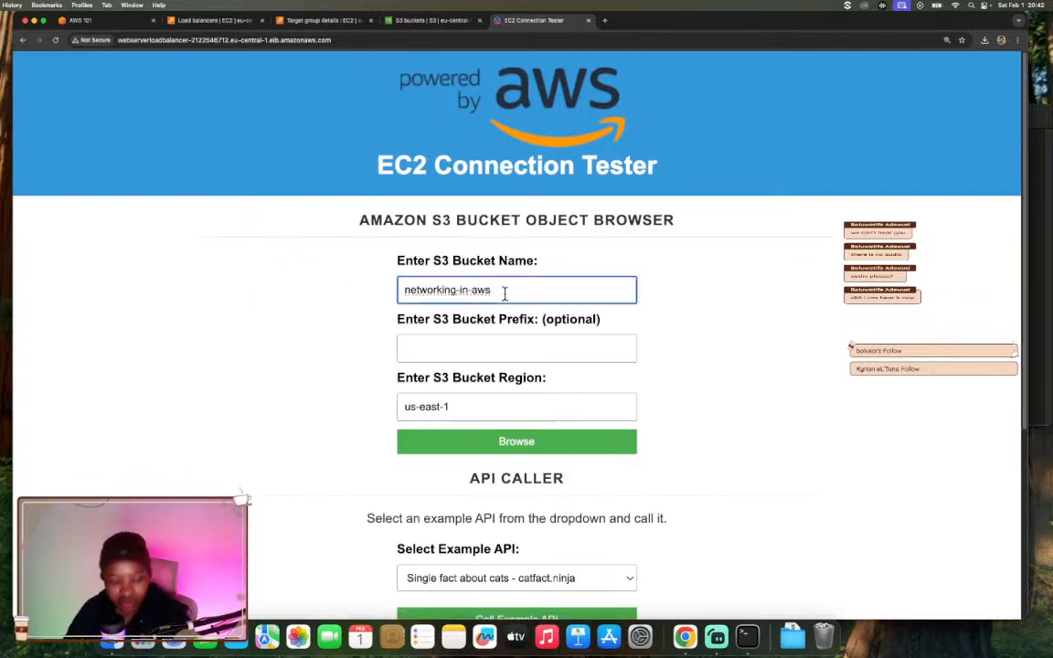
{"action": "triple_click", "coordinate": [504, 293]}
{"action": "type", "text": "acpqwerty"}
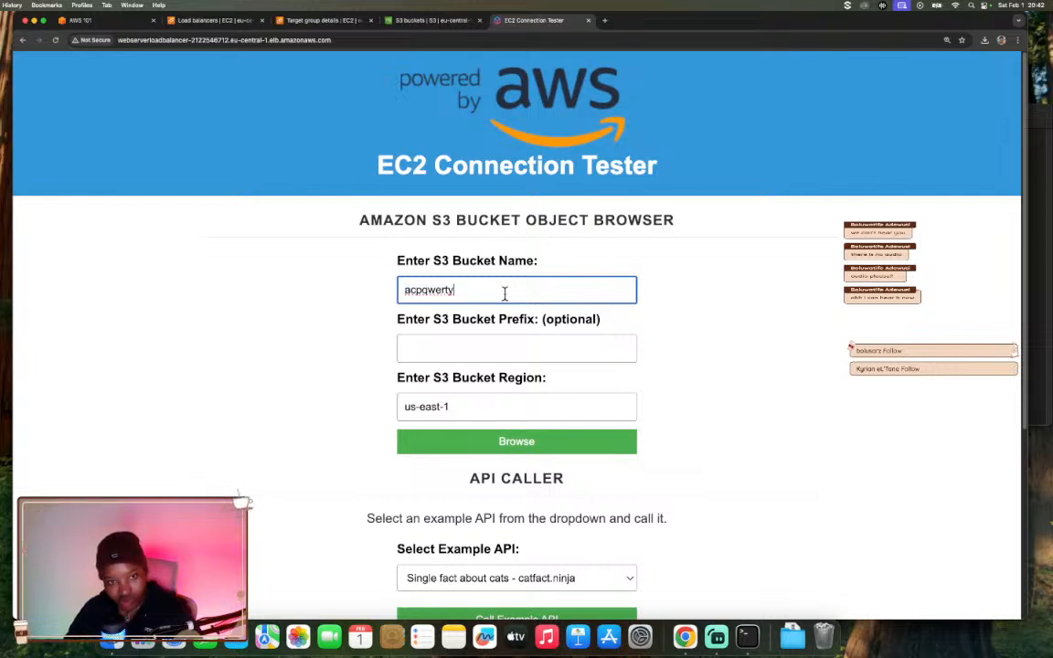
{"action": "double_click", "coordinate": [456, 407]}
{"action": "triple_click", "coordinate": [457, 406]}
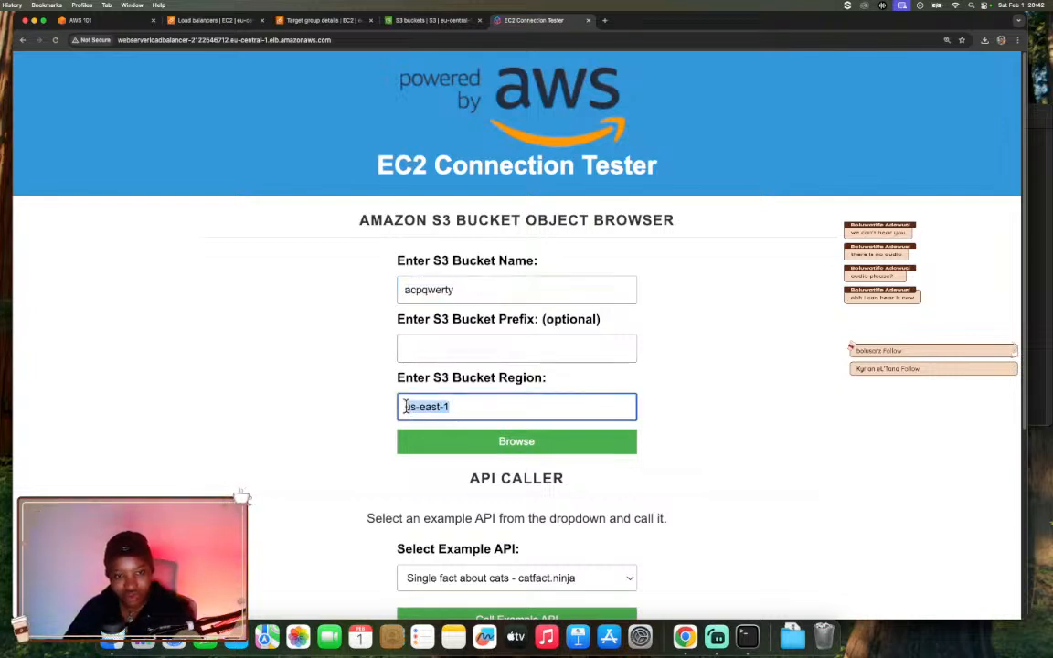
{"action": "type", "text": "eu-cen"}
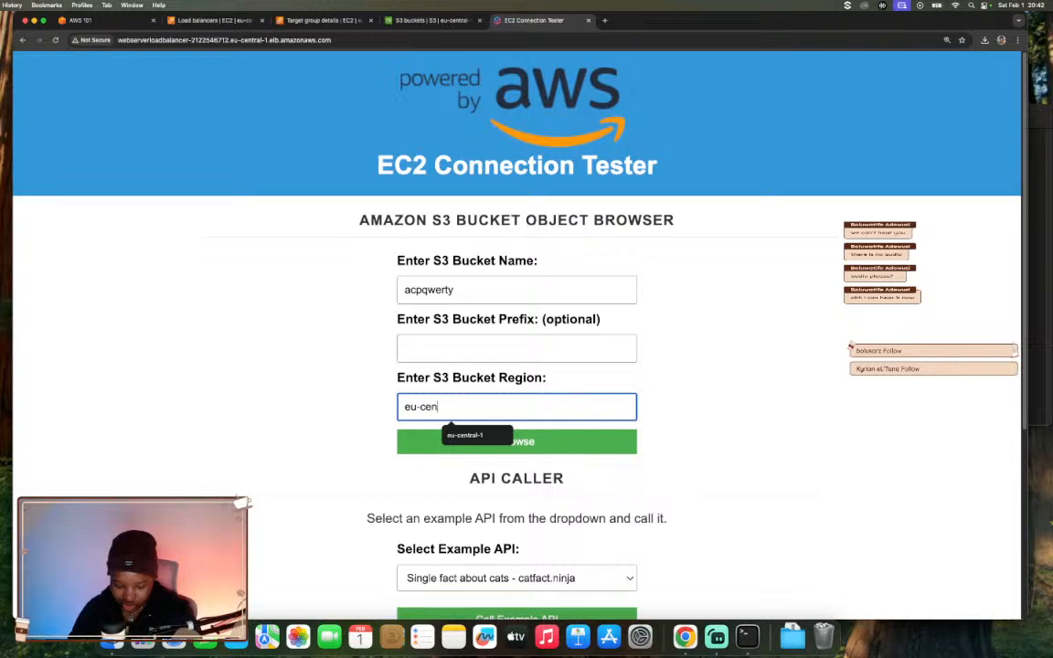
{"action": "type", "text": "tral-1"}
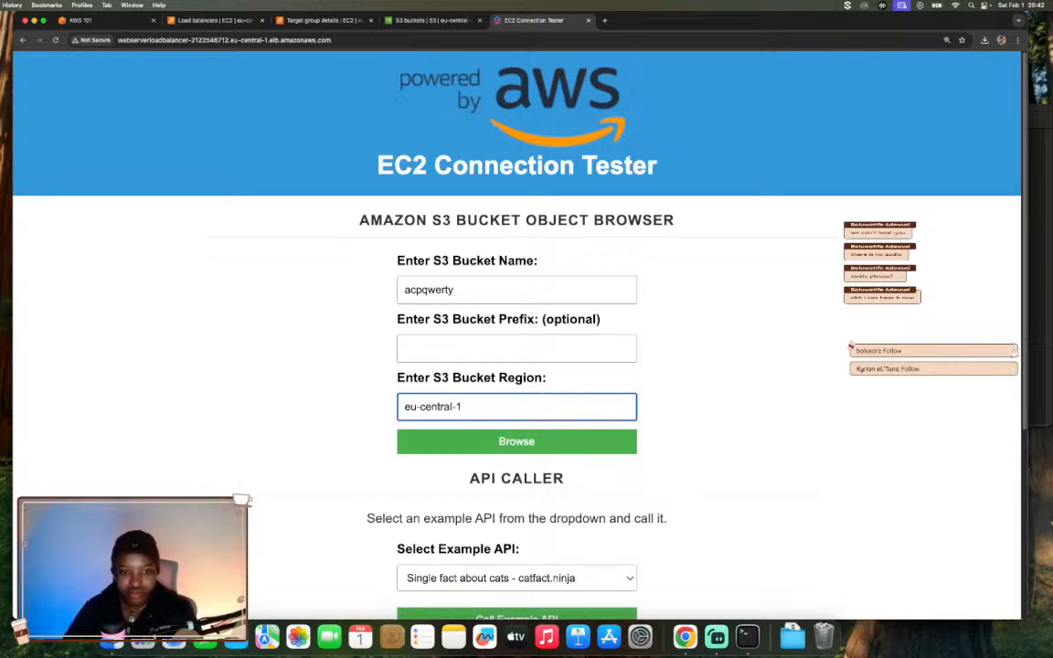
{"action": "left_click", "coordinate": [468, 440]}
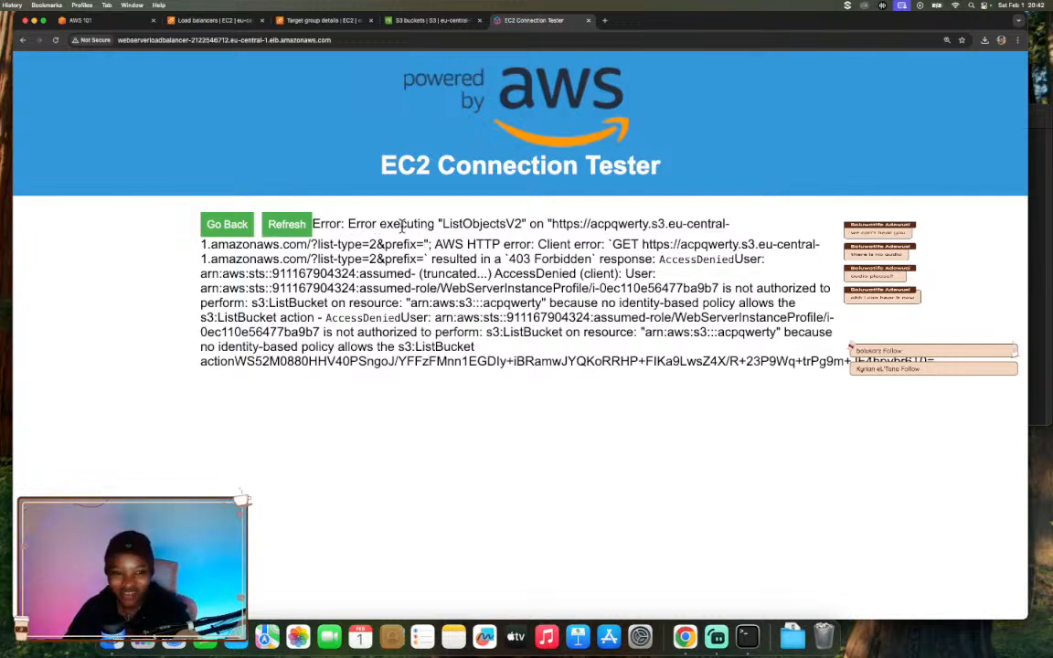
Examine the bucket browser's response for the operation, request URL, status code, instance role, bucket action, resource and policy it refers to.
{"action": "left_click_drag", "start_coordinate": [443, 224], "coordinate": [519, 226]}
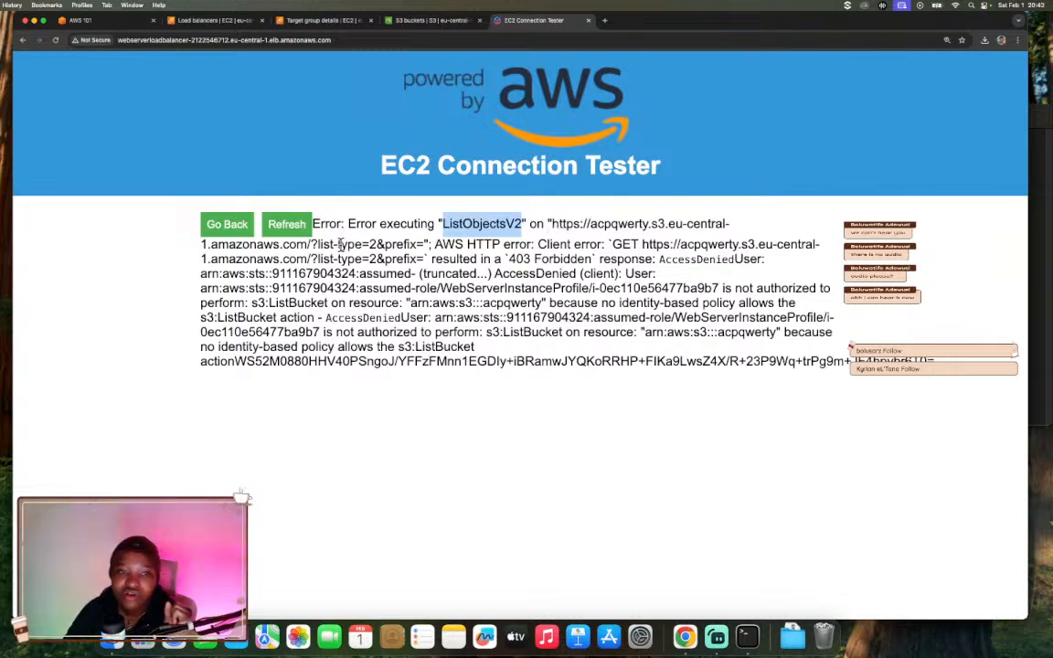
{"action": "left_click_drag", "start_coordinate": [548, 223], "coordinate": [425, 245]}
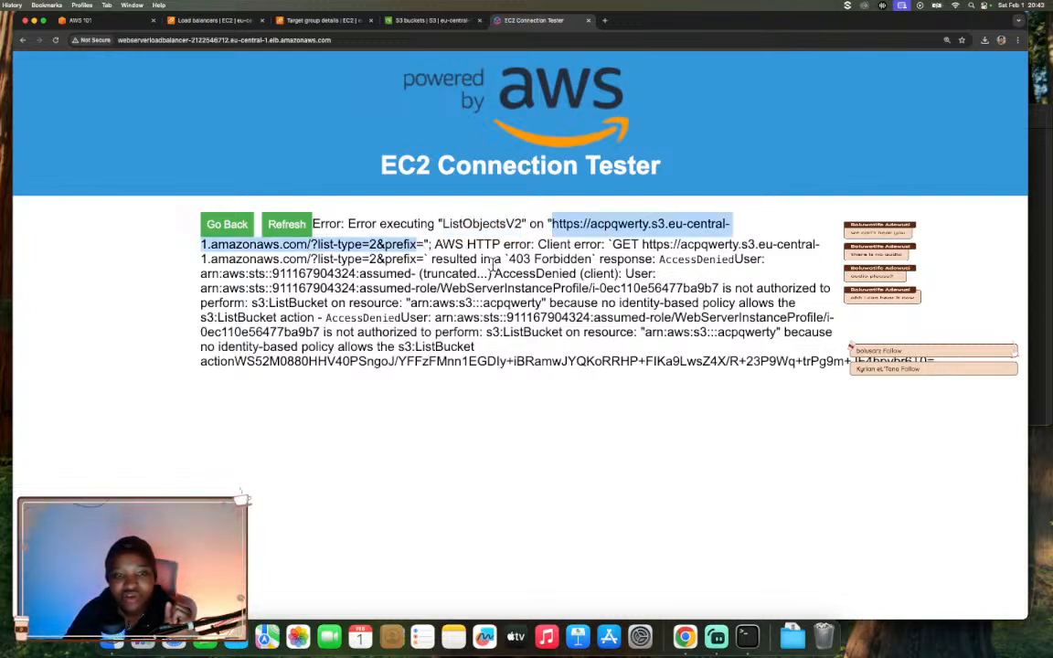
{"action": "left_click_drag", "start_coordinate": [510, 259], "coordinate": [534, 259]}
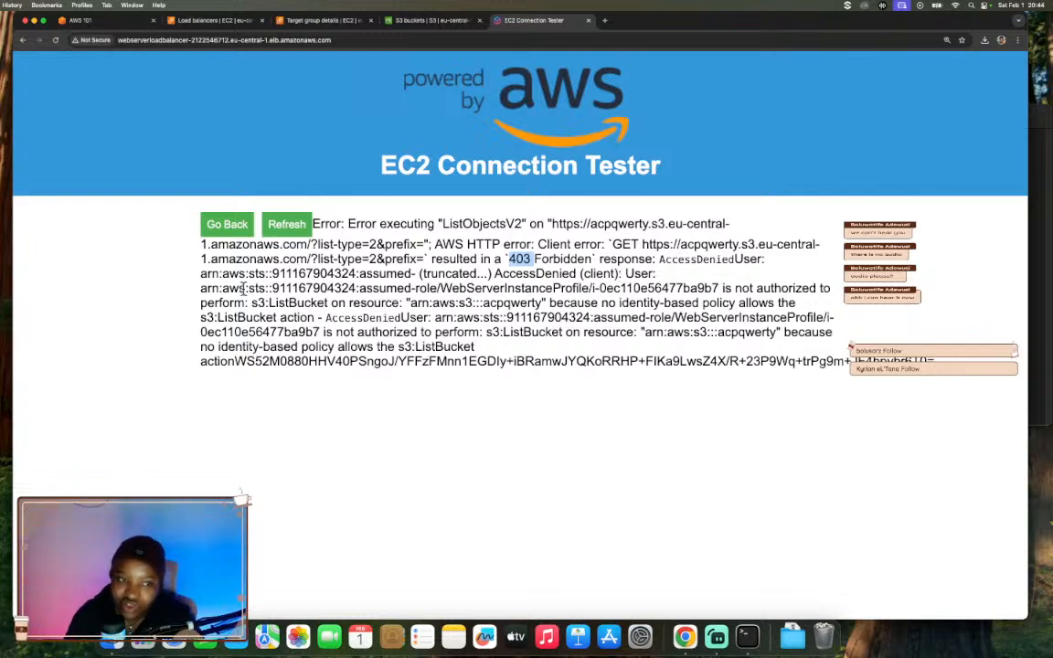
{"action": "left_click_drag", "start_coordinate": [200, 288], "coordinate": [588, 291]}
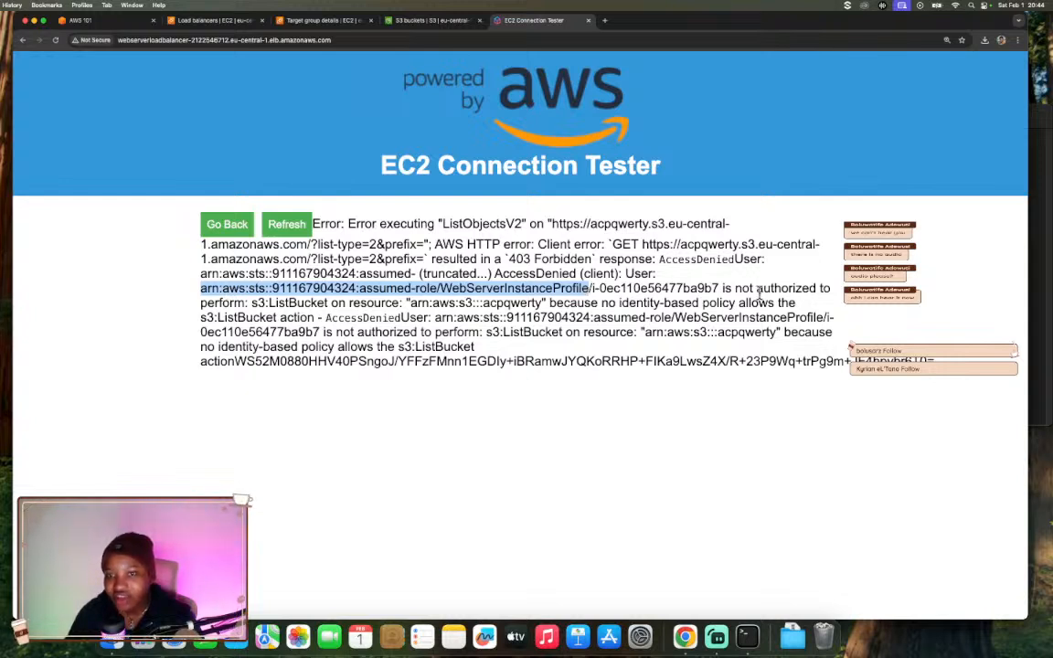
{"action": "left_click", "coordinate": [722, 289]}
{"action": "left_click_drag", "start_coordinate": [722, 289], "coordinate": [330, 300]}
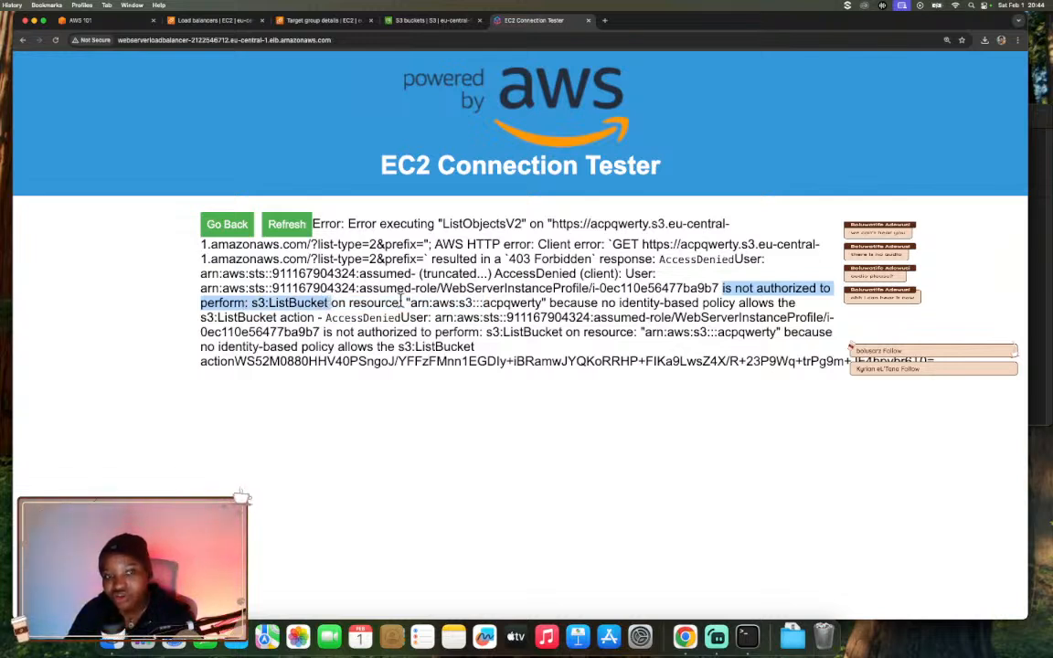
{"action": "left_click_drag", "start_coordinate": [408, 303], "coordinate": [540, 305]}
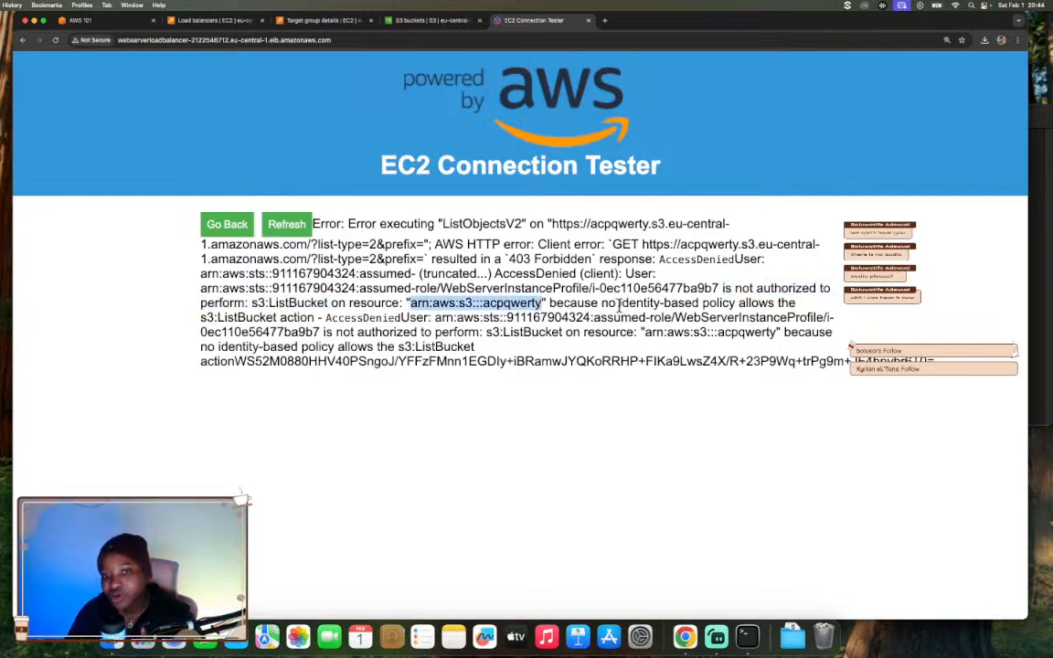
{"action": "left_click_drag", "start_coordinate": [620, 303], "coordinate": [737, 307]}
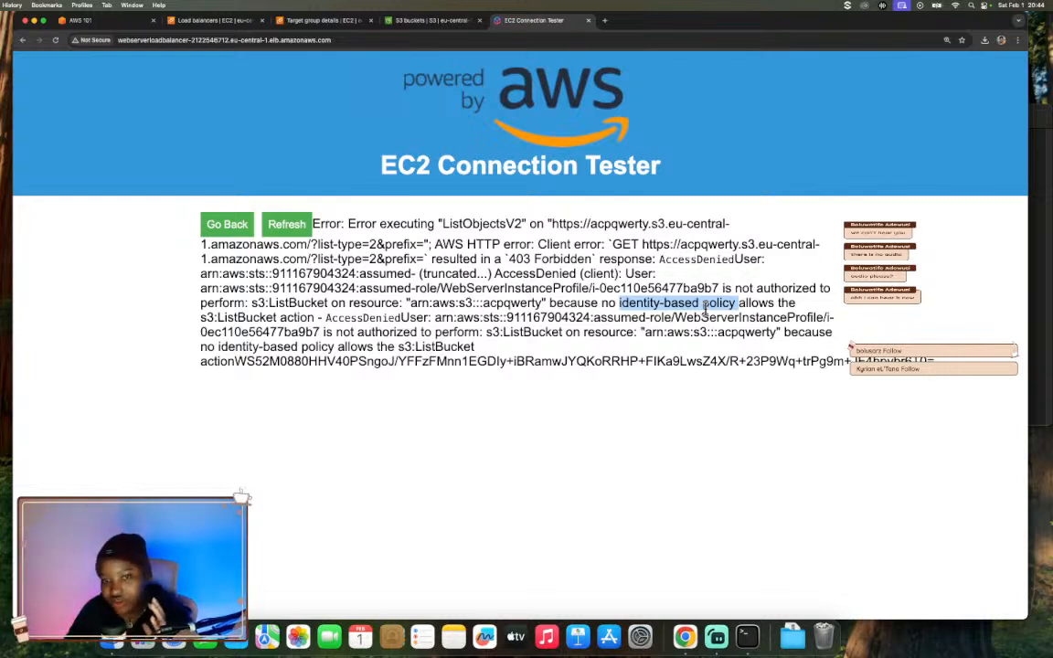
{"action": "left_click", "coordinate": [201, 319]}
{"action": "left_click_drag", "start_coordinate": [201, 319], "coordinate": [275, 319]}
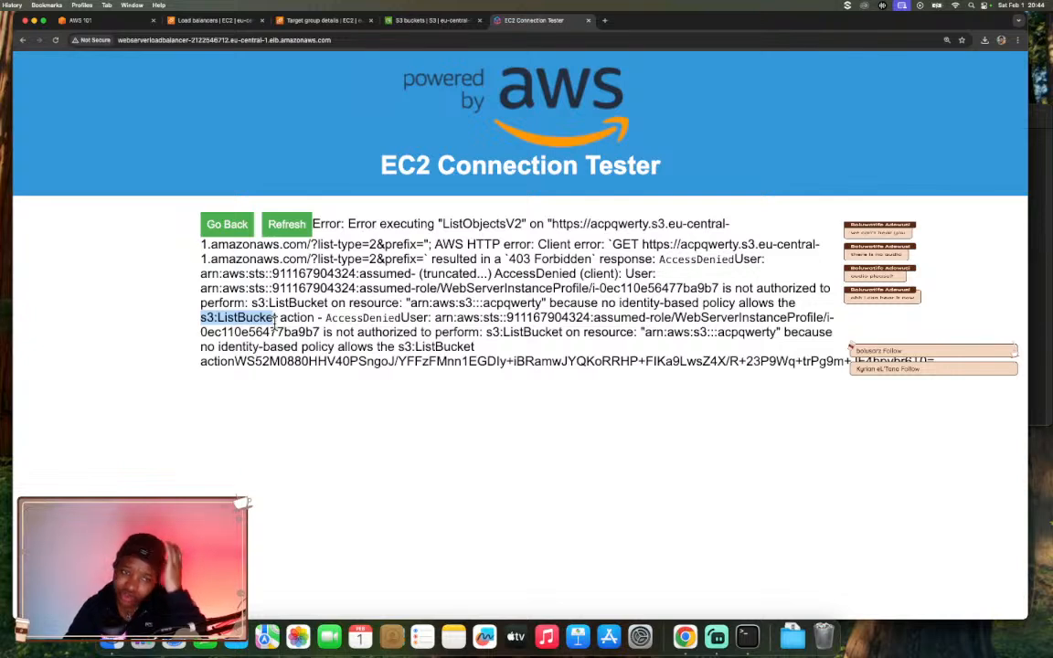
{"action": "left_click_drag", "start_coordinate": [274, 317], "coordinate": [289, 318]}
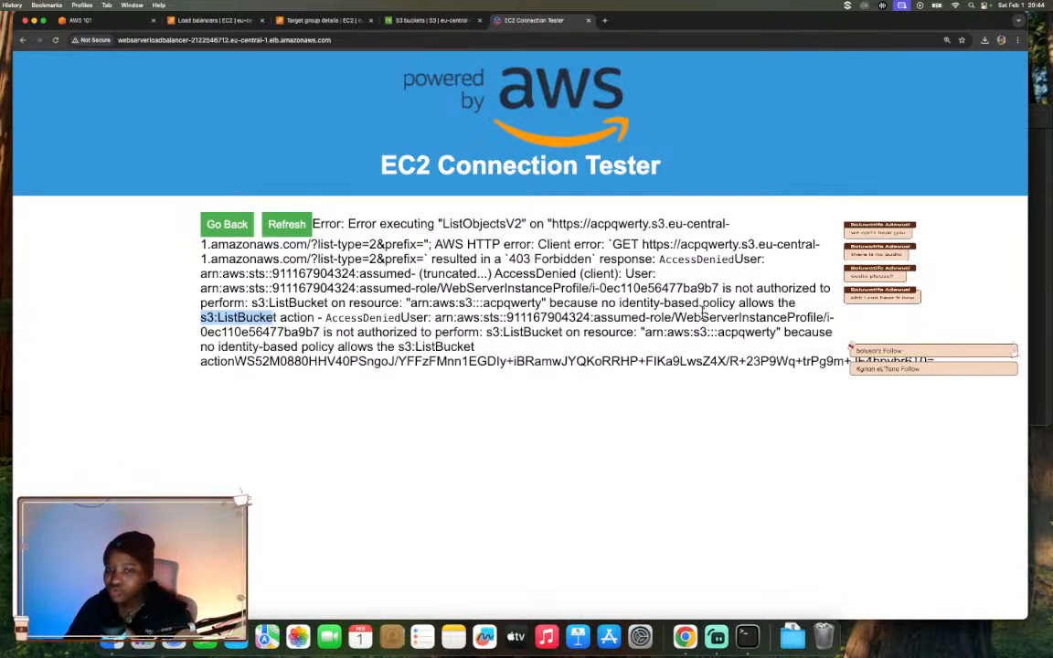
{"action": "left_click_drag", "start_coordinate": [674, 317], "coordinate": [320, 333]}
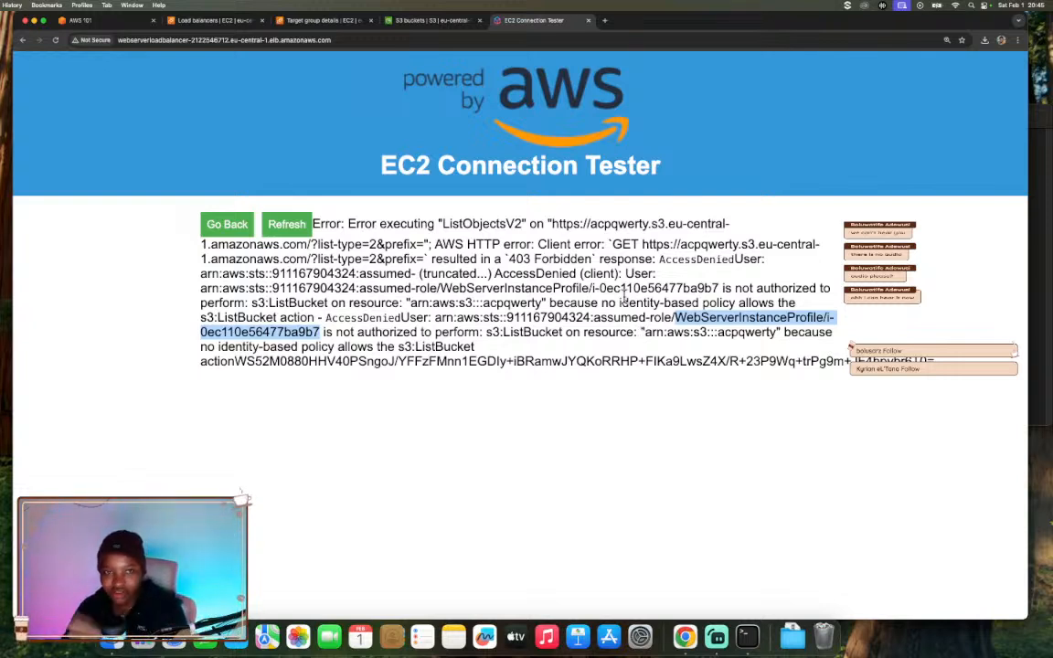
Return to the AWS 101 workshop, reread instruction 9 of the Storage (S3) lesson and reveal its clue.
{"action": "left_click", "coordinate": [107, 25]}
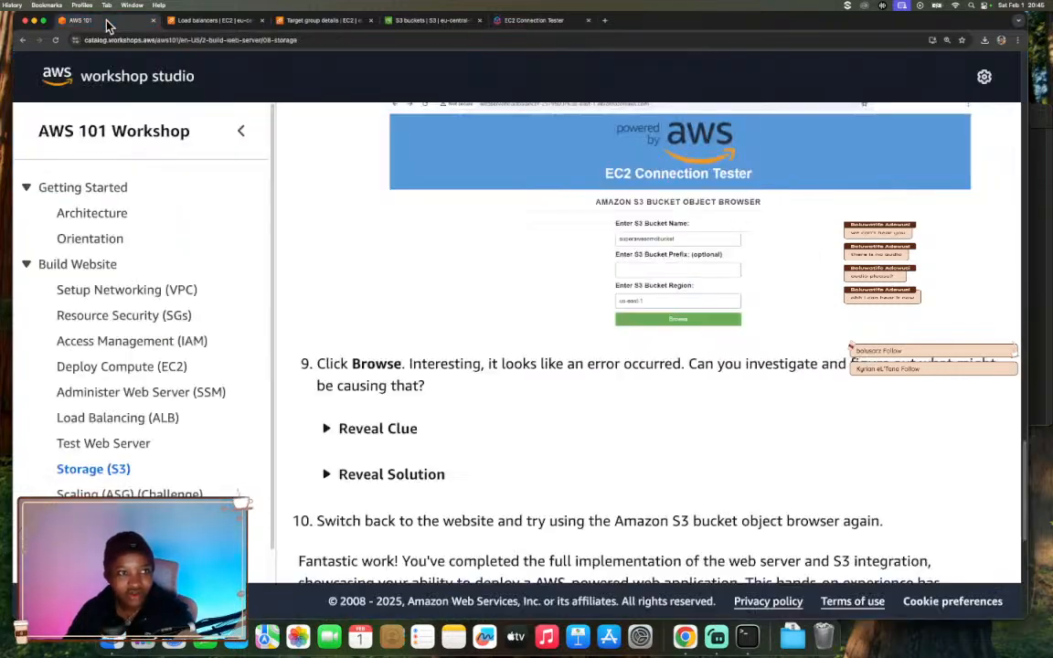
{"action": "scroll", "coordinate": [586, 219], "scroll_direction": "down", "scroll_amount": 3}
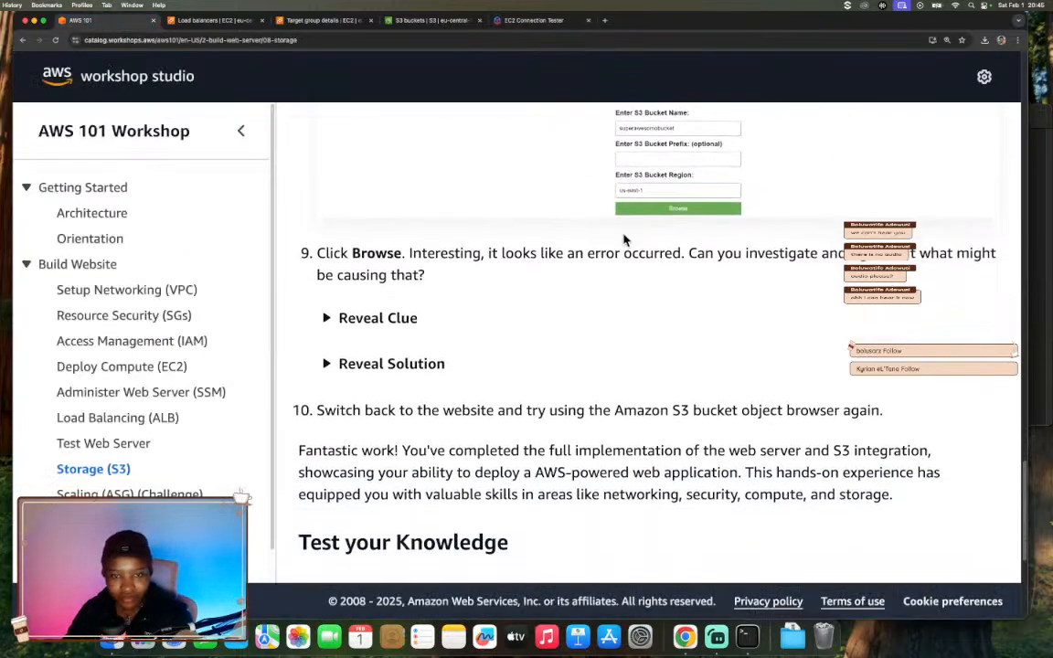
{"action": "left_click_drag", "start_coordinate": [318, 254], "coordinate": [434, 285]}
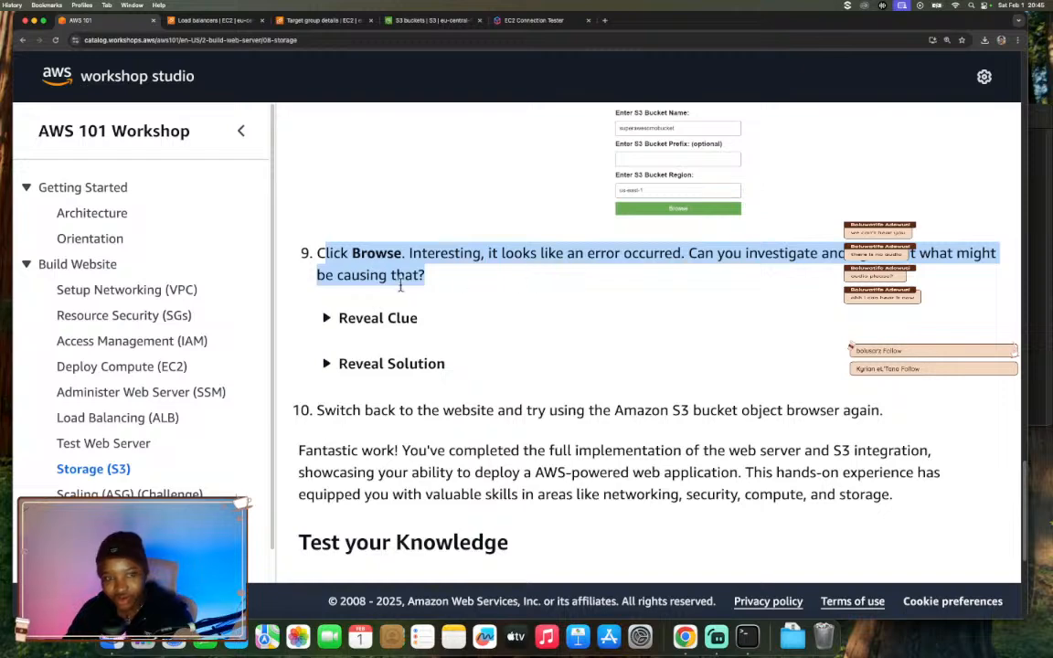
{"action": "left_click", "coordinate": [328, 318]}
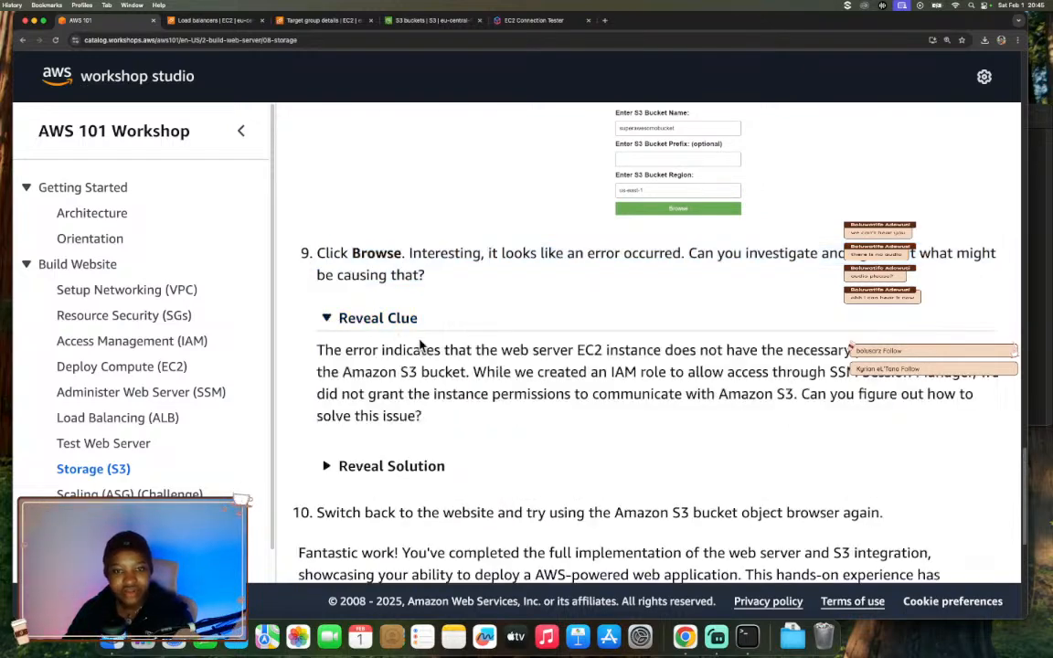
Read the workshop clue about the S3 error, switch to the AWS console and open the IAM service.
{"action": "scroll", "coordinate": [423, 340], "scroll_direction": "down", "scroll_amount": 2}
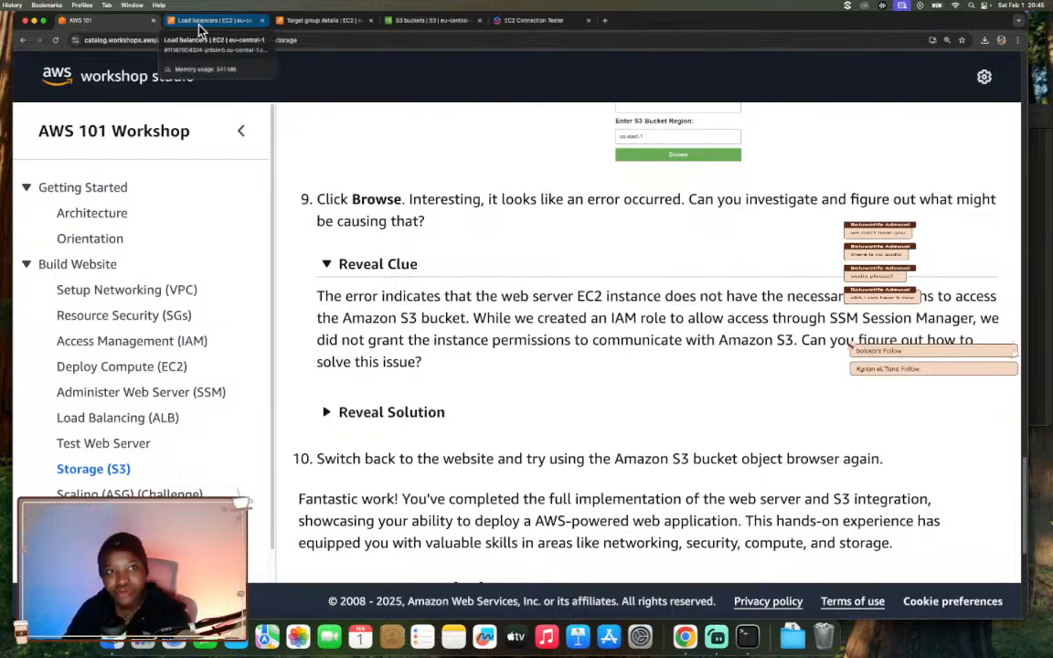
{"action": "left_click", "coordinate": [293, 20]}
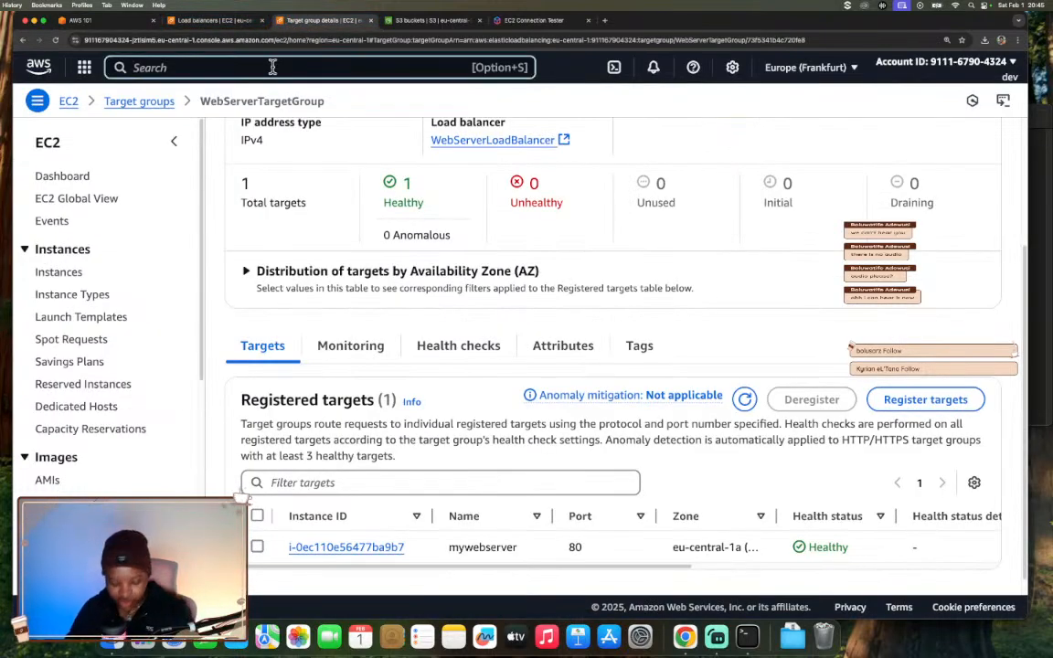
{"action": "left_click", "coordinate": [272, 67]}
{"action": "type", "text": "iam"}
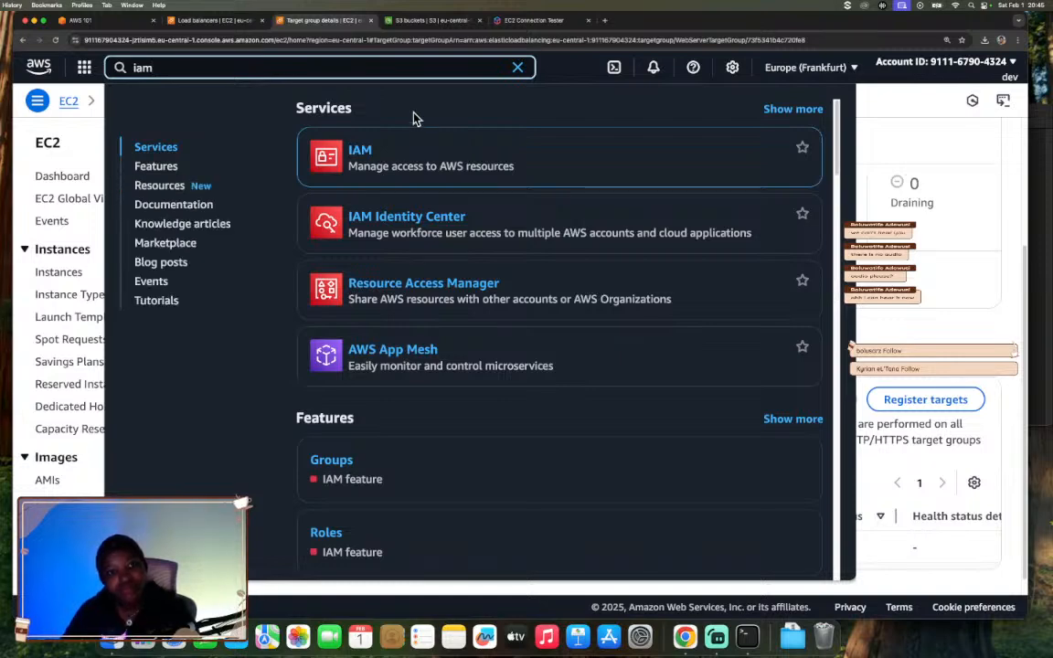
{"action": "left_click", "coordinate": [367, 159]}
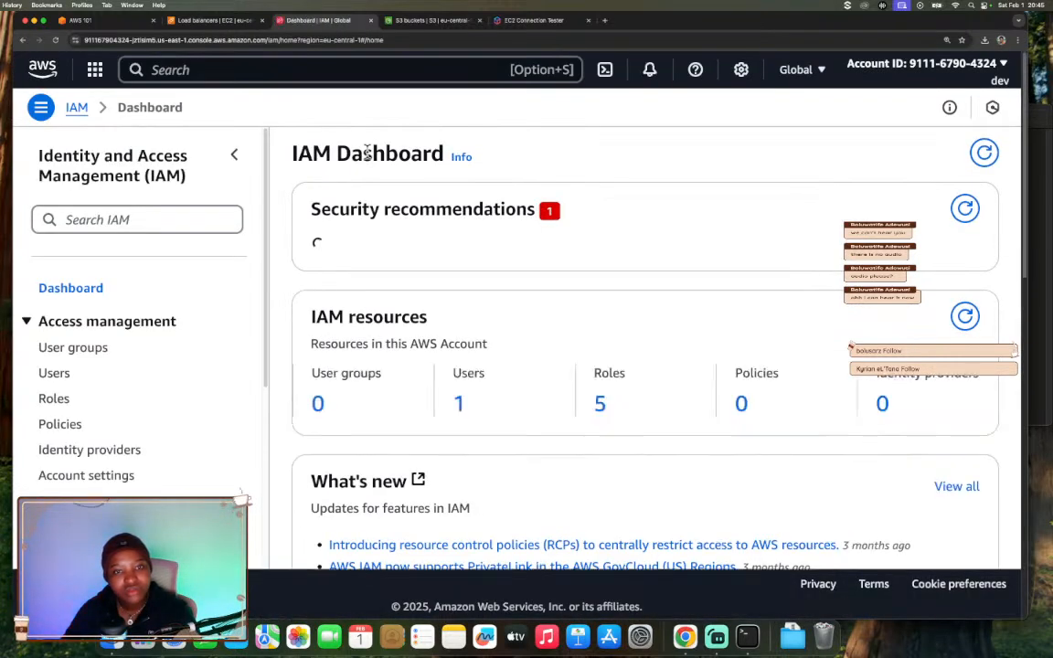
Open the WebServerInstanceProfile role from the list of IAM roles.
{"action": "scroll", "coordinate": [486, 133], "scroll_direction": "down", "scroll_amount": 3}
{"action": "scroll", "coordinate": [487, 132], "scroll_direction": "up", "scroll_amount": 2}
{"action": "scroll", "coordinate": [487, 133], "scroll_direction": "down", "scroll_amount": 2}
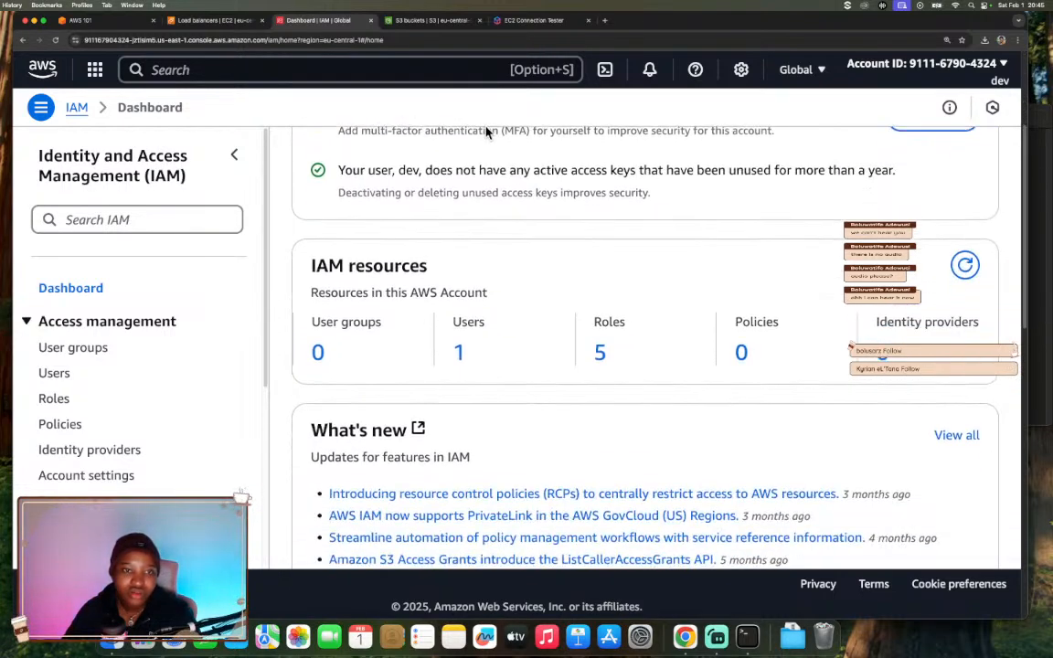
{"action": "scroll", "coordinate": [486, 132], "scroll_direction": "down", "scroll_amount": 1}
{"action": "left_click", "coordinate": [601, 316]}
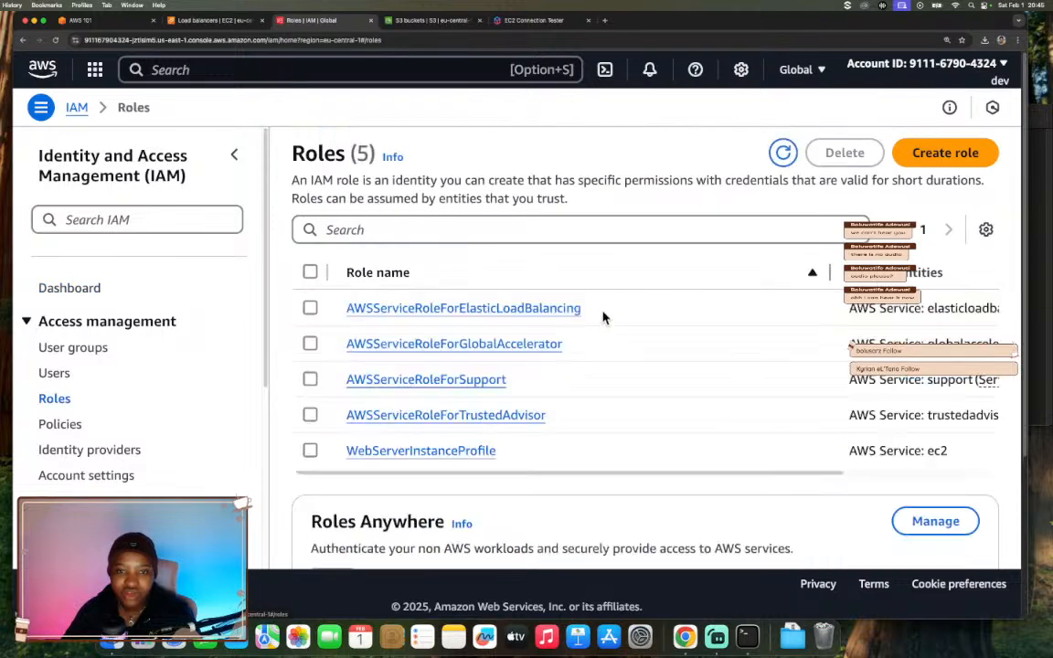
{"action": "scroll", "coordinate": [531, 219], "scroll_direction": "down", "scroll_amount": 1}
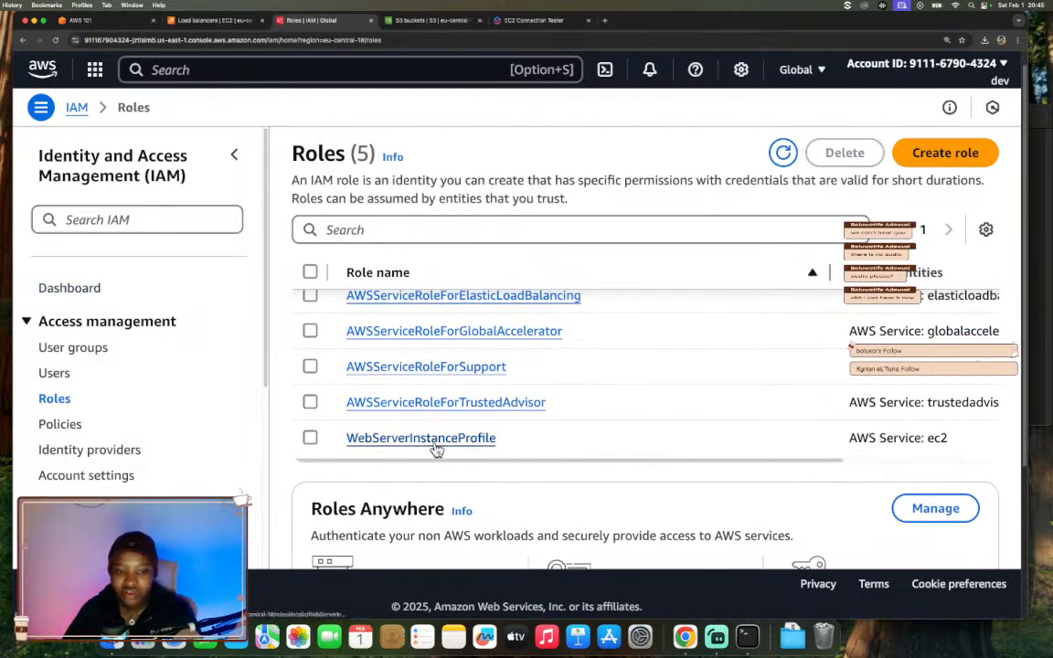
{"action": "scroll", "coordinate": [433, 442], "scroll_direction": "down", "scroll_amount": 3}
{"action": "left_click", "coordinate": [311, 376]}
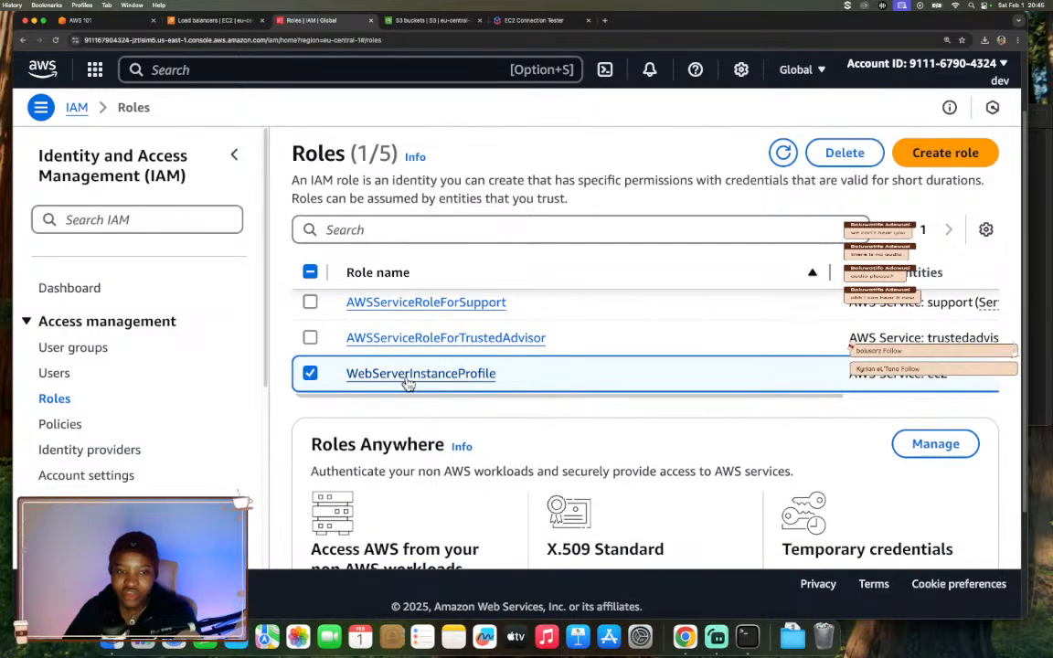
{"action": "left_click", "coordinate": [403, 375]}
Examine the actions allowed in the JSON of the role's attached AmazonSSMManagedInstanceCore policy, and collapse it again.
{"action": "scroll", "coordinate": [437, 365], "scroll_direction": "down", "scroll_amount": 5}
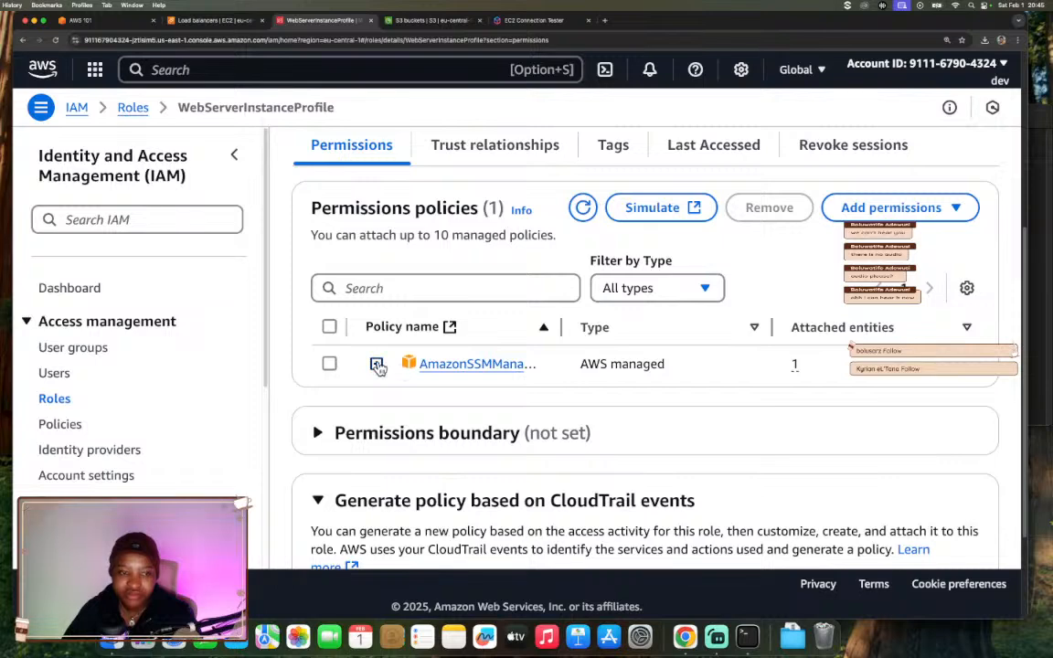
{"action": "left_click", "coordinate": [377, 365]}
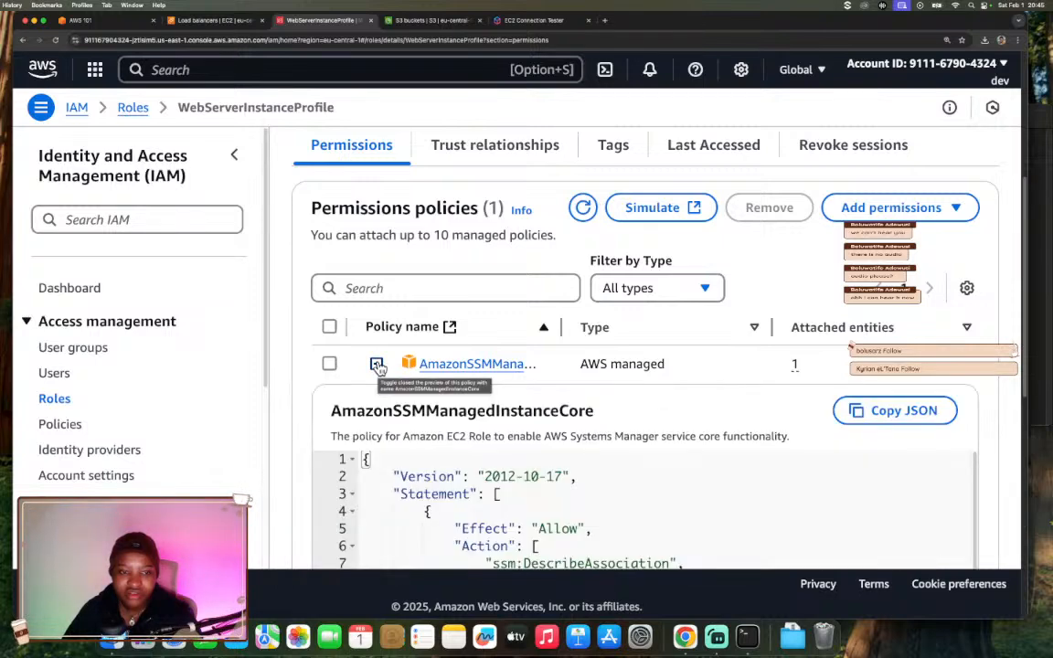
{"action": "scroll", "coordinate": [557, 404], "scroll_direction": "down", "scroll_amount": 3}
{"action": "scroll", "coordinate": [557, 400], "scroll_direction": "down", "scroll_amount": 3}
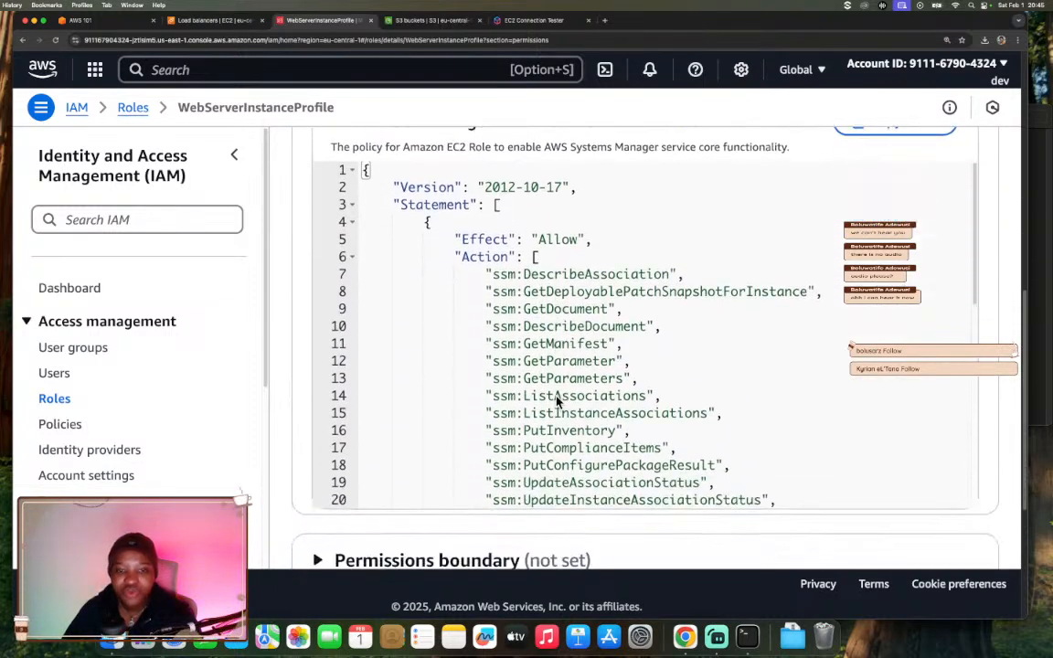
{"action": "scroll", "coordinate": [517, 291], "scroll_direction": "down", "scroll_amount": 3}
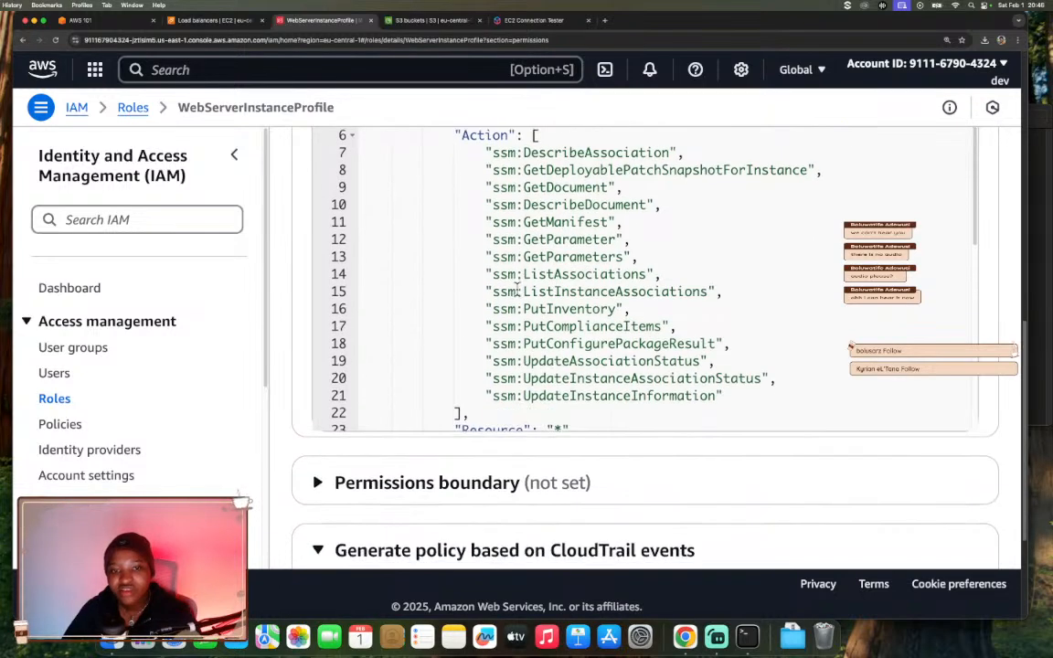
{"action": "scroll", "coordinate": [517, 288], "scroll_direction": "down", "scroll_amount": 3}
{"action": "scroll", "coordinate": [517, 286], "scroll_direction": "down", "scroll_amount": 5}
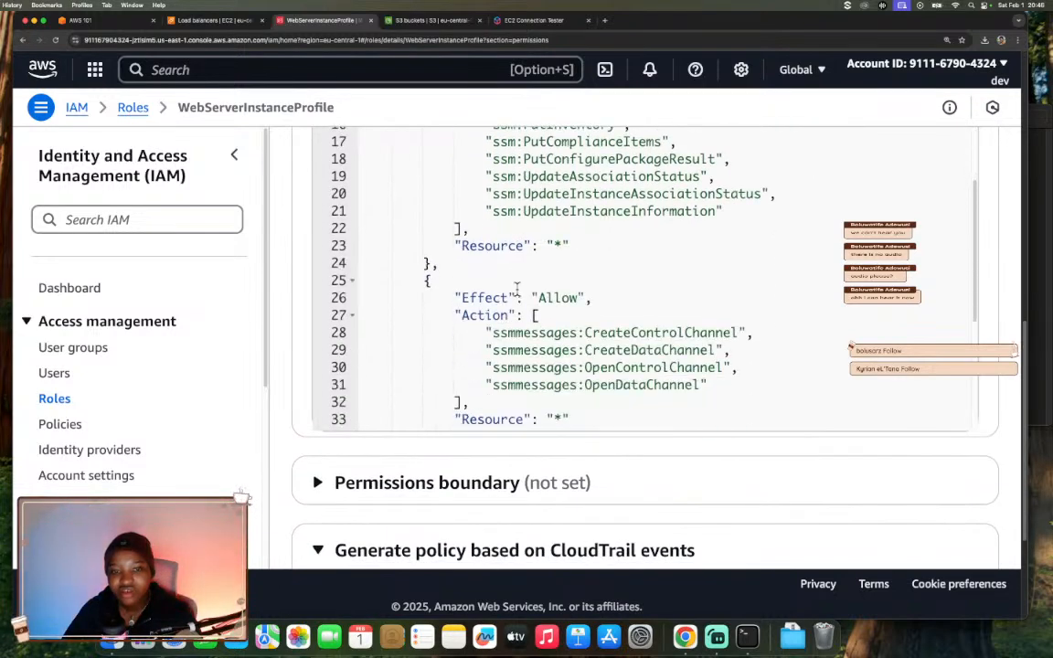
{"action": "scroll", "coordinate": [517, 289], "scroll_direction": "down", "scroll_amount": 5}
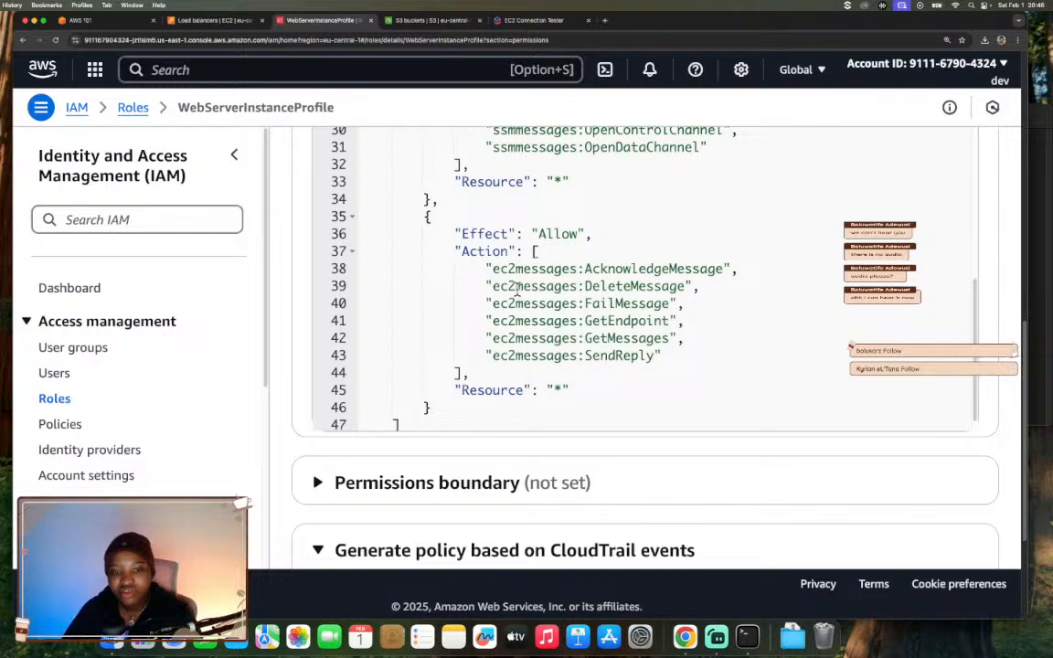
{"action": "scroll", "coordinate": [518, 291], "scroll_direction": "up", "scroll_amount": 10}
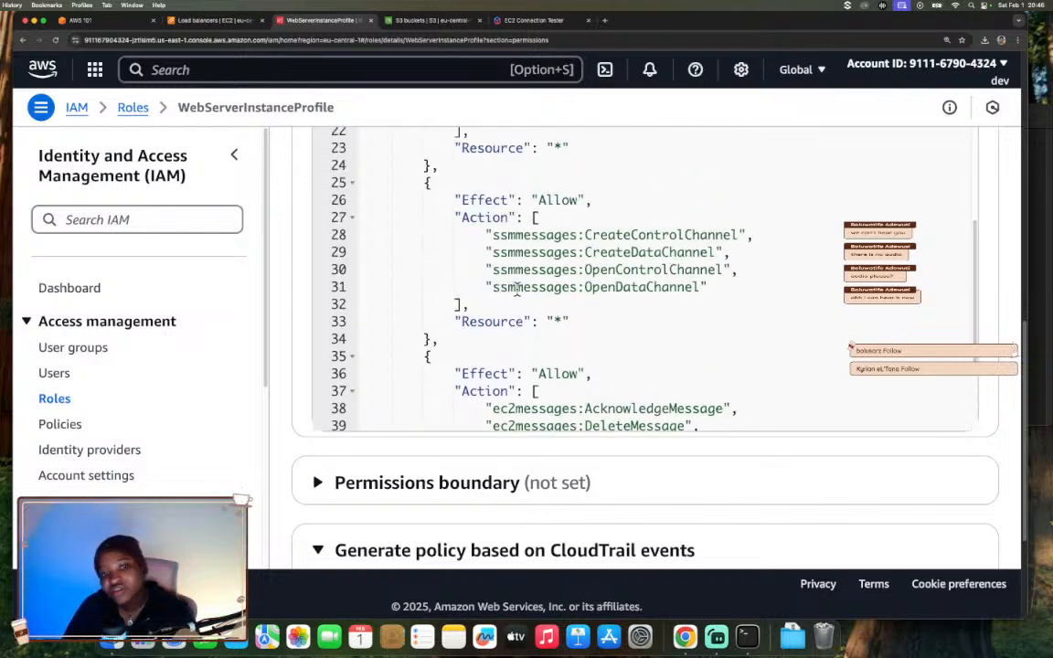
{"action": "scroll", "coordinate": [518, 289], "scroll_direction": "up", "scroll_amount": 8}
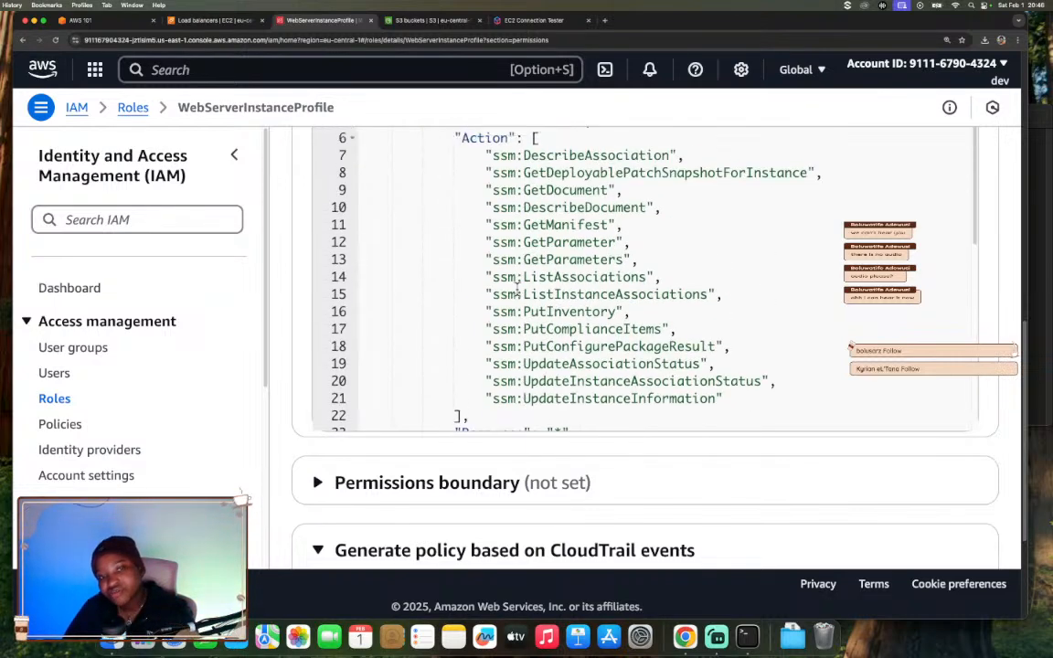
{"action": "scroll", "coordinate": [518, 289], "scroll_direction": "up", "scroll_amount": 1}
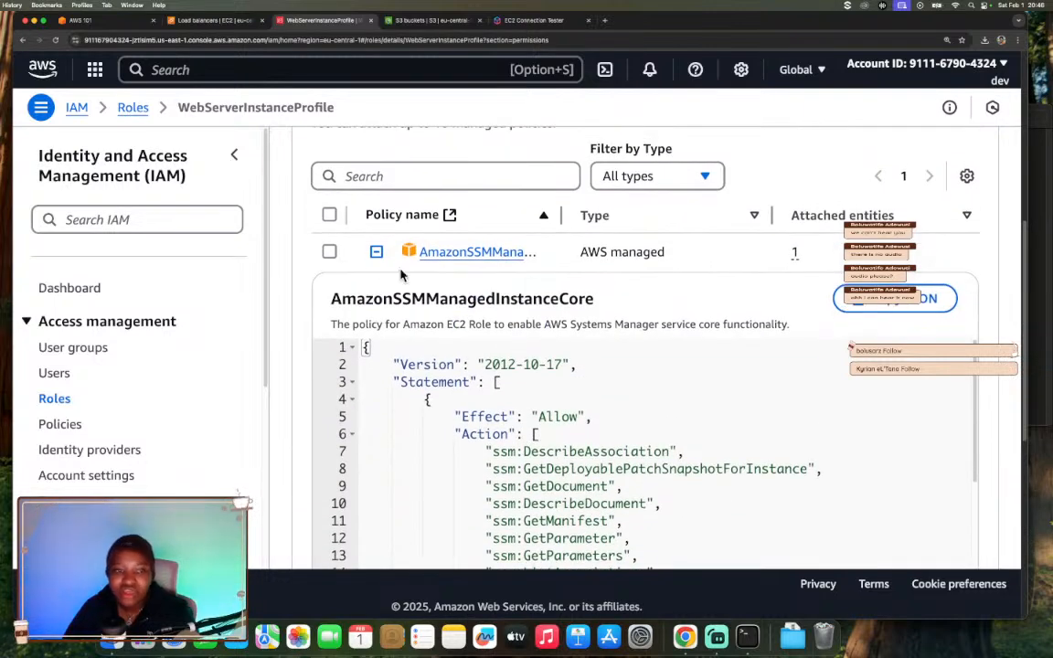
{"action": "left_click", "coordinate": [374, 252]}
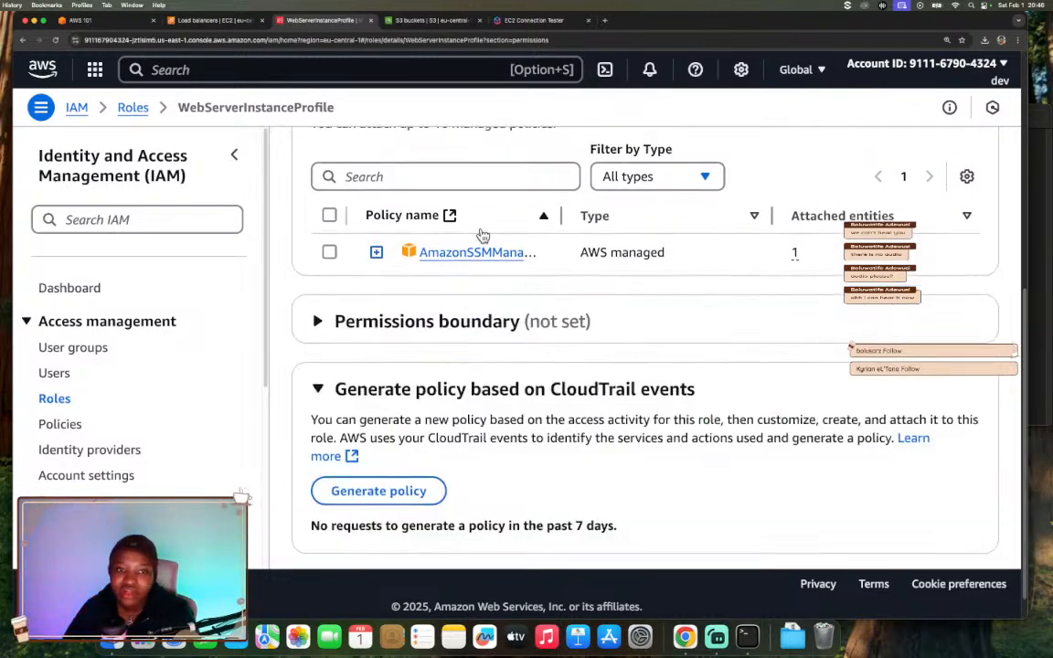
Start attaching policies to the WebServerInstanceProfile role and filter the available policies by s3.
{"action": "scroll", "coordinate": [482, 235], "scroll_direction": "up", "scroll_amount": 4}
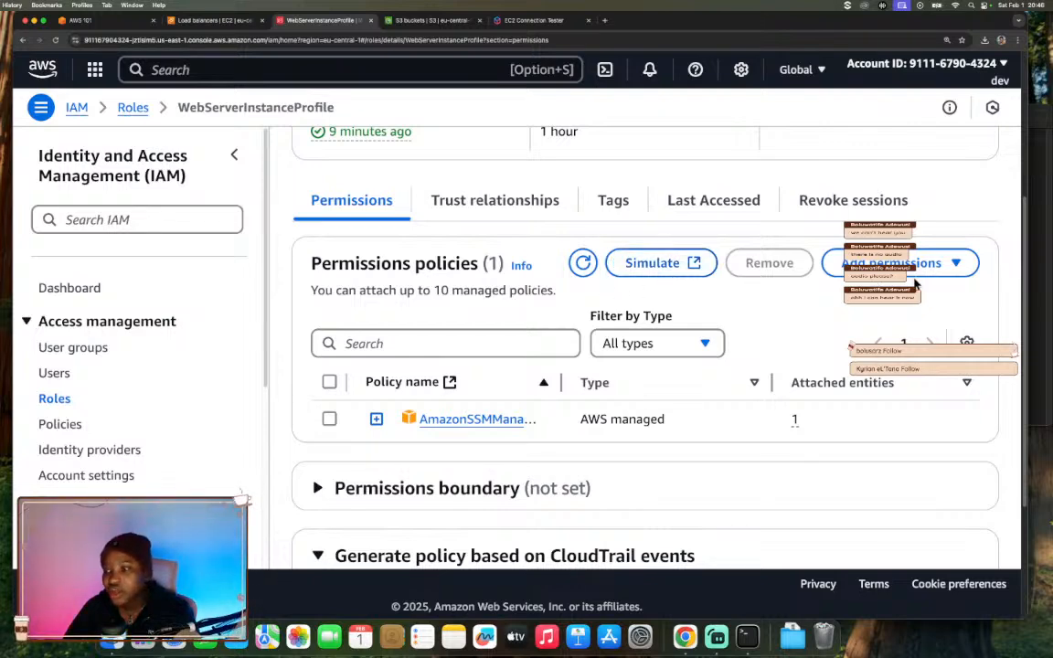
{"action": "left_click", "coordinate": [918, 265]}
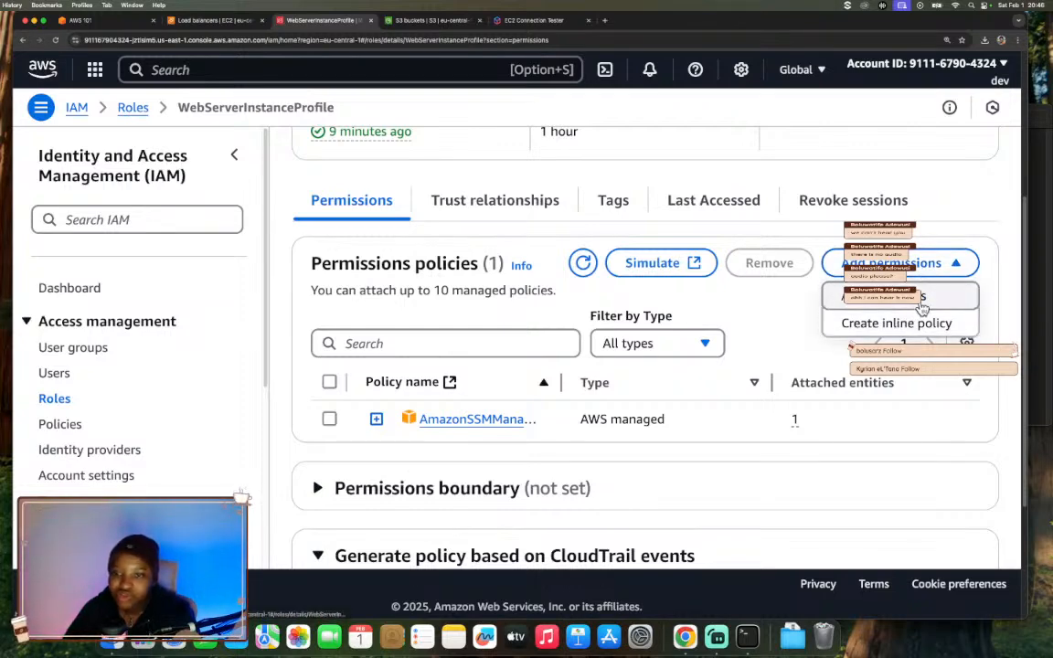
{"action": "left_click", "coordinate": [920, 302]}
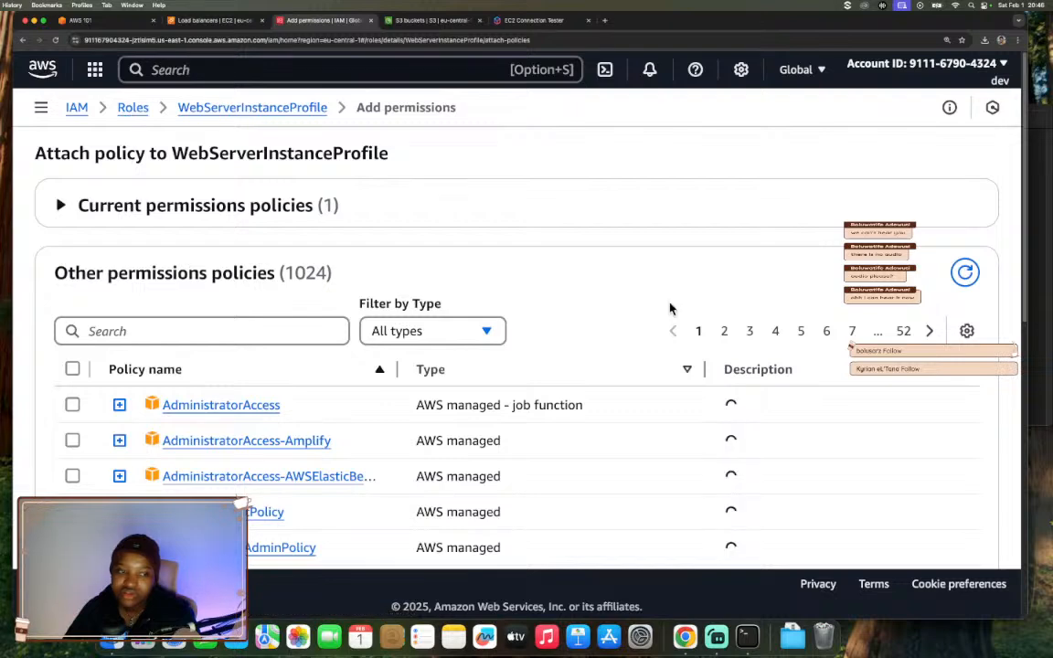
{"action": "scroll", "coordinate": [471, 345], "scroll_direction": "down", "scroll_amount": 2}
{"action": "scroll", "coordinate": [470, 345], "scroll_direction": "down", "scroll_amount": 1}
{"action": "left_click", "coordinate": [285, 243]}
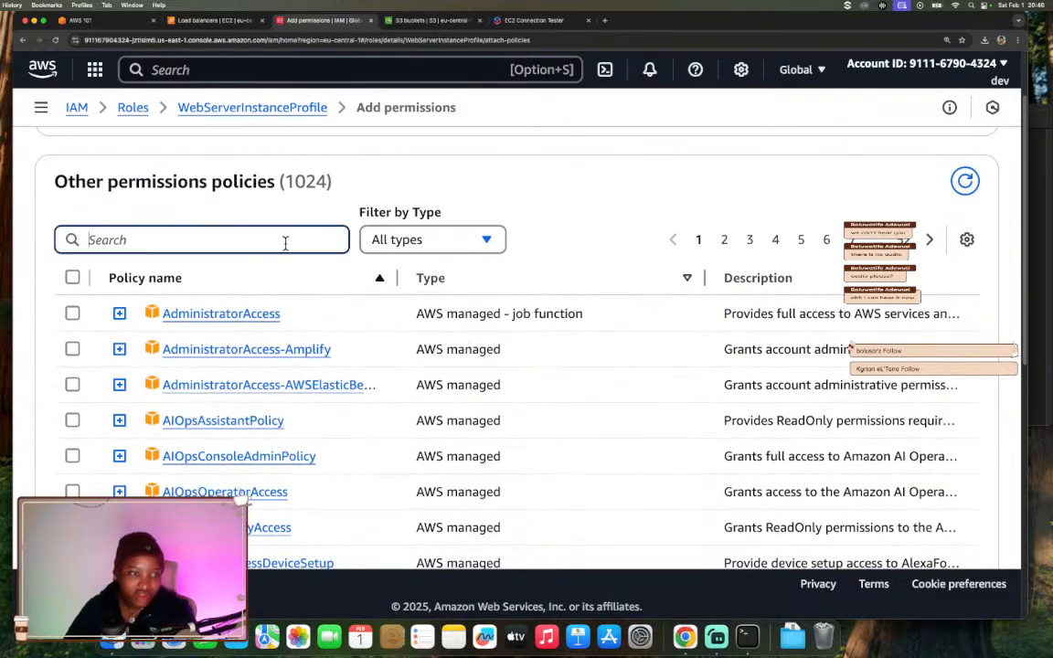
{"action": "type", "text": "s3"}
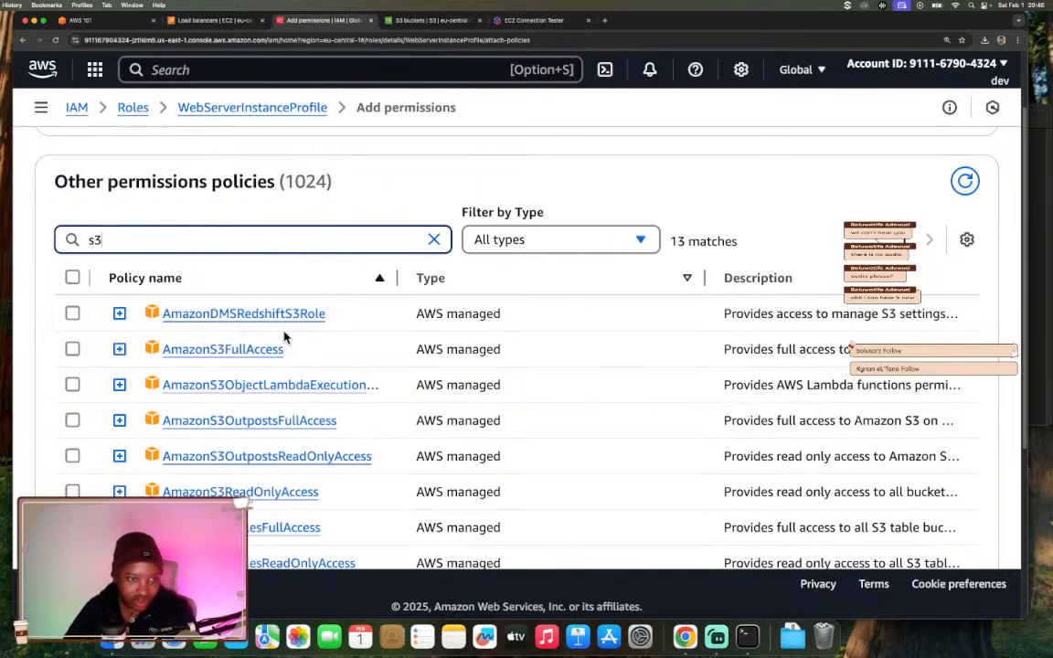
Select the AmazonS3ReadOnlyAccess policy and expand its JSON to examine the allowed actions and resource scope.
{"action": "scroll", "coordinate": [341, 353], "scroll_direction": "down", "scroll_amount": 1}
{"action": "scroll", "coordinate": [432, 352], "scroll_direction": "down", "scroll_amount": 5}
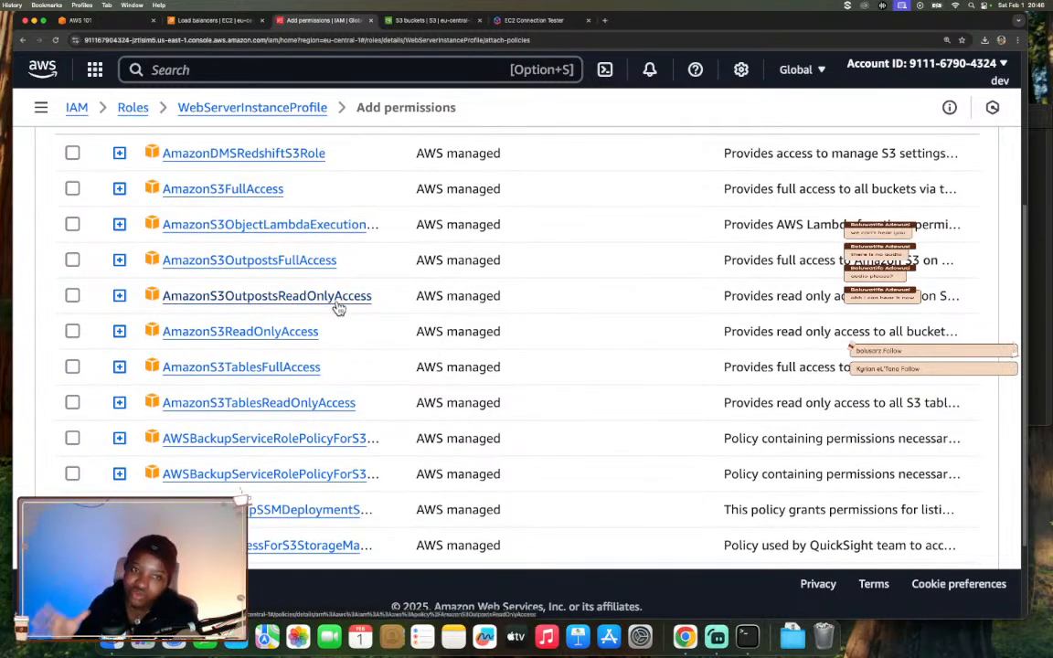
{"action": "left_click", "coordinate": [73, 332]}
{"action": "left_click", "coordinate": [119, 332]}
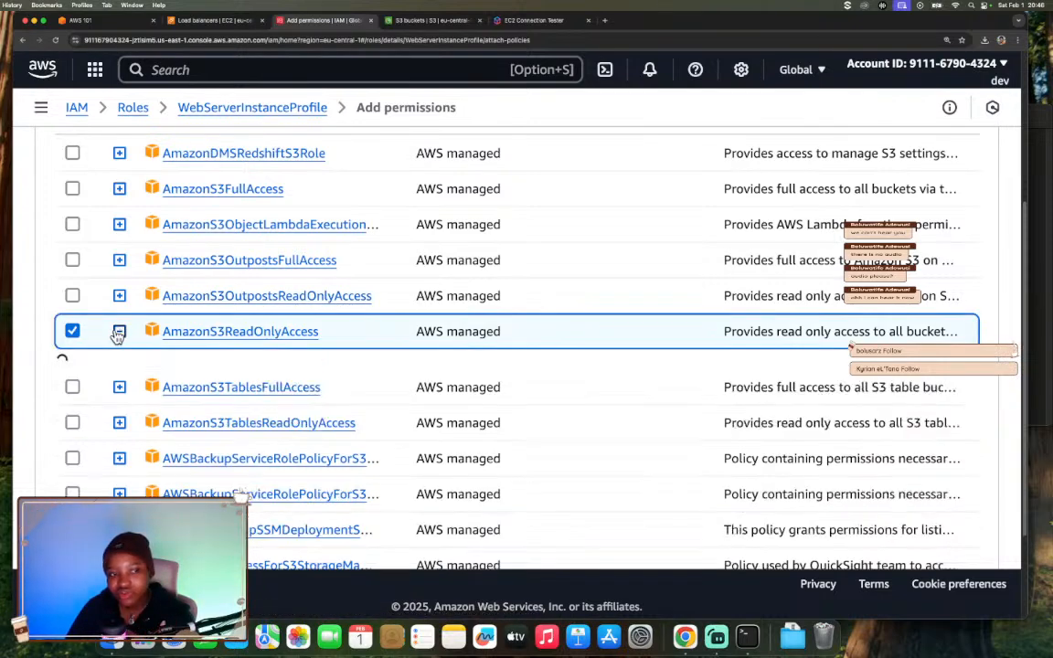
{"action": "scroll", "coordinate": [295, 432], "scroll_direction": "down", "scroll_amount": 3}
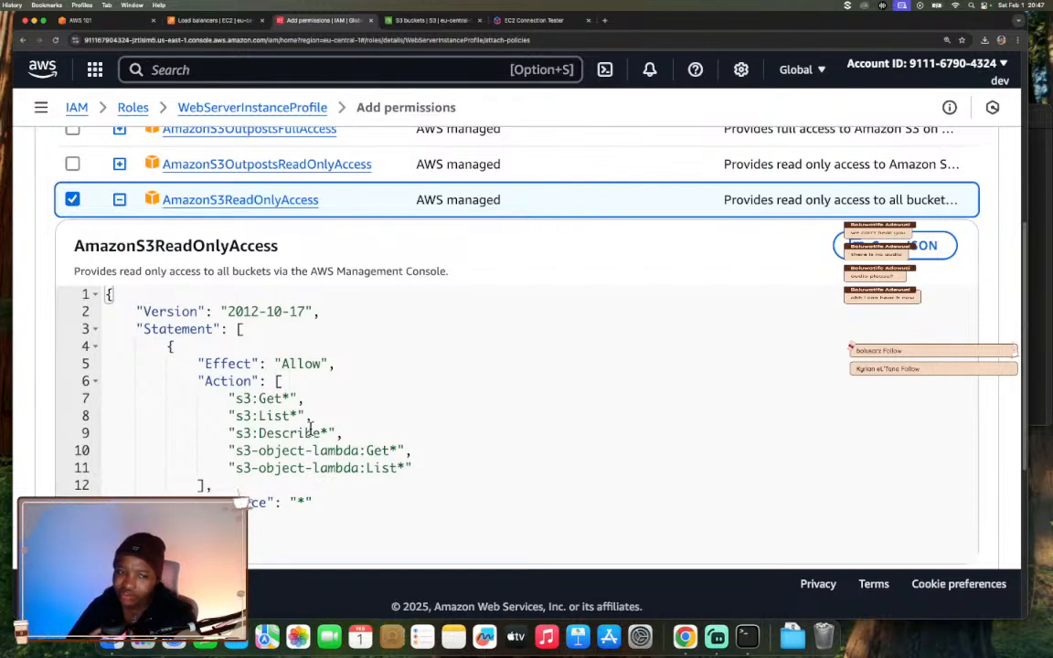
{"action": "double_click", "coordinate": [303, 502]}
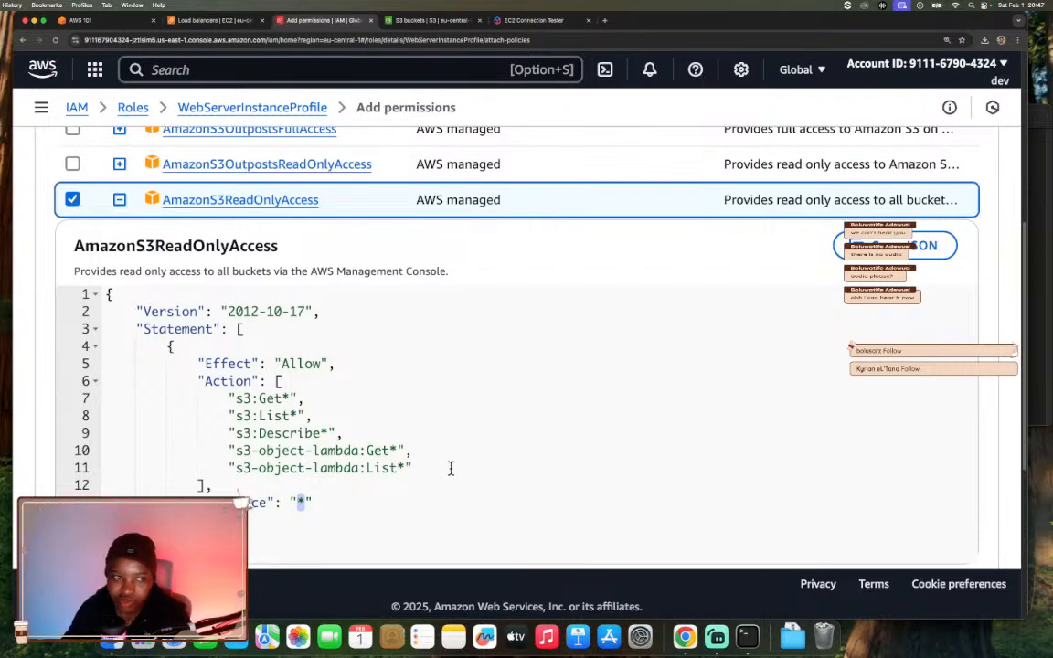
{"action": "scroll", "coordinate": [451, 465], "scroll_direction": "down", "scroll_amount": 3}
{"action": "scroll", "coordinate": [656, 414], "scroll_direction": "up", "scroll_amount": 6}
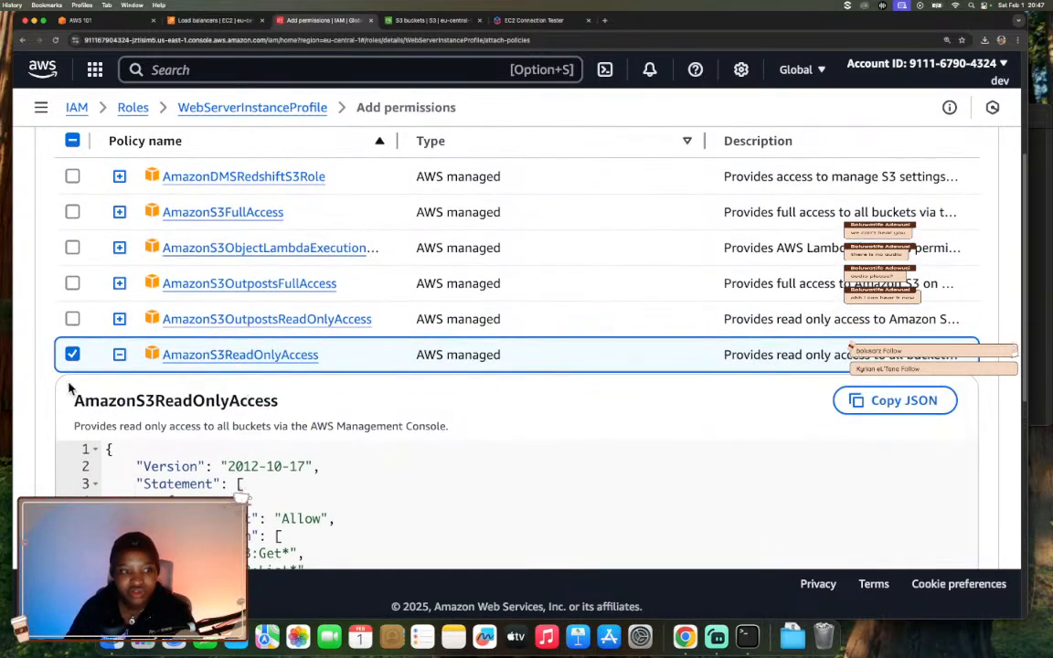
Attach the selected AmazonS3ReadOnlyAccess policy to the WebServerInstanceProfile role.
{"action": "scroll", "coordinate": [809, 403], "scroll_direction": "up", "scroll_amount": 5}
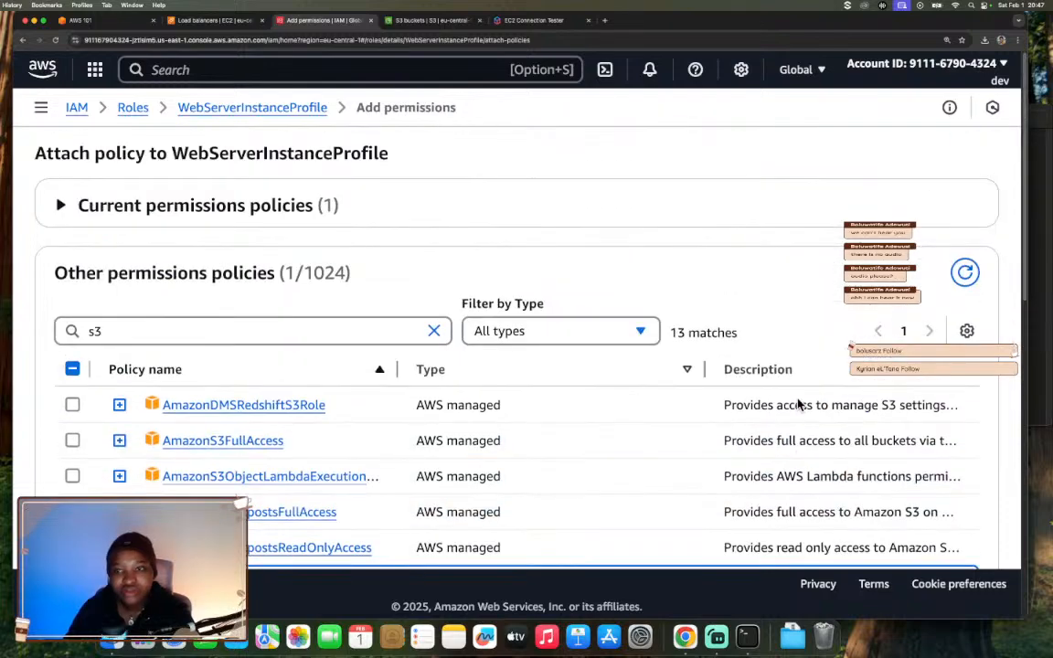
{"action": "scroll", "coordinate": [799, 402], "scroll_direction": "down", "scroll_amount": 10}
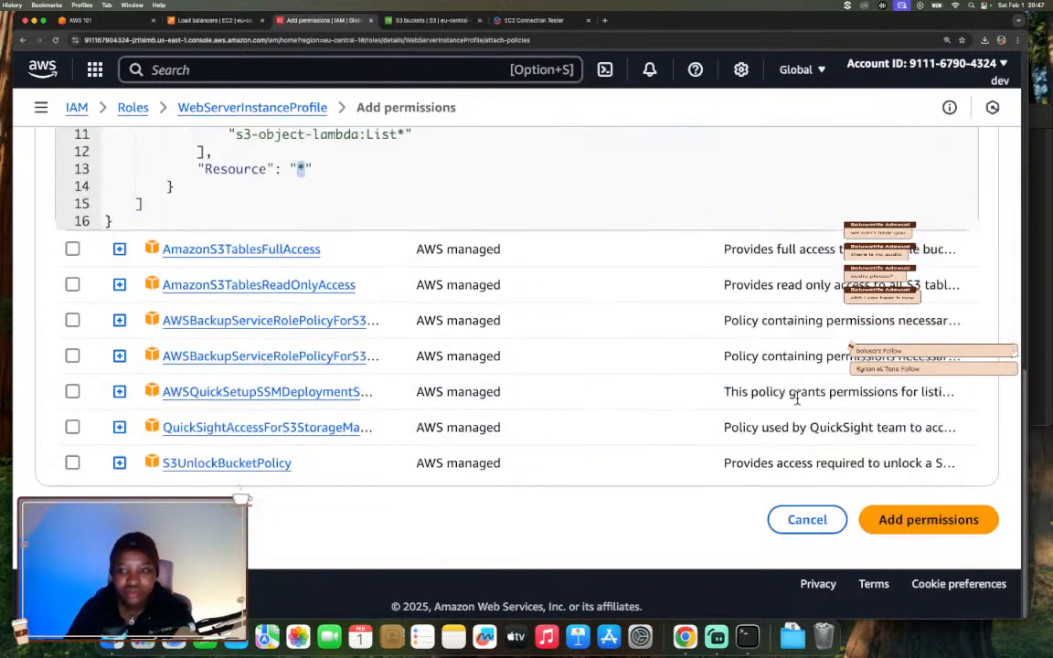
{"action": "left_click", "coordinate": [945, 529]}
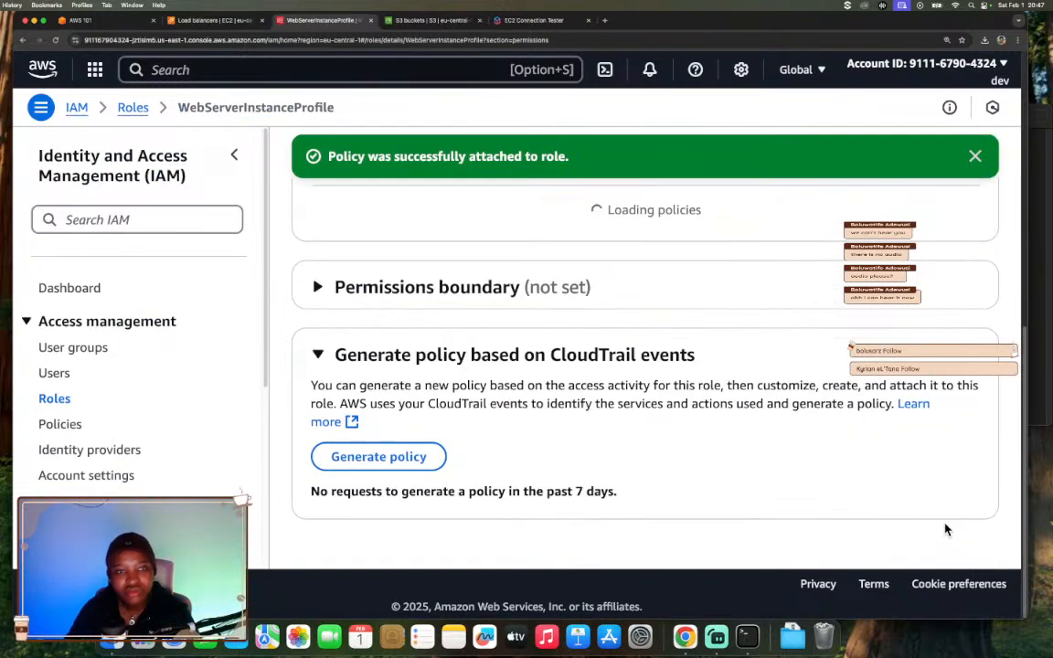
Widen the policy name column in the role's permissions list to read the full names of the attached policies.
{"action": "scroll", "coordinate": [689, 367], "scroll_direction": "up", "scroll_amount": 5}
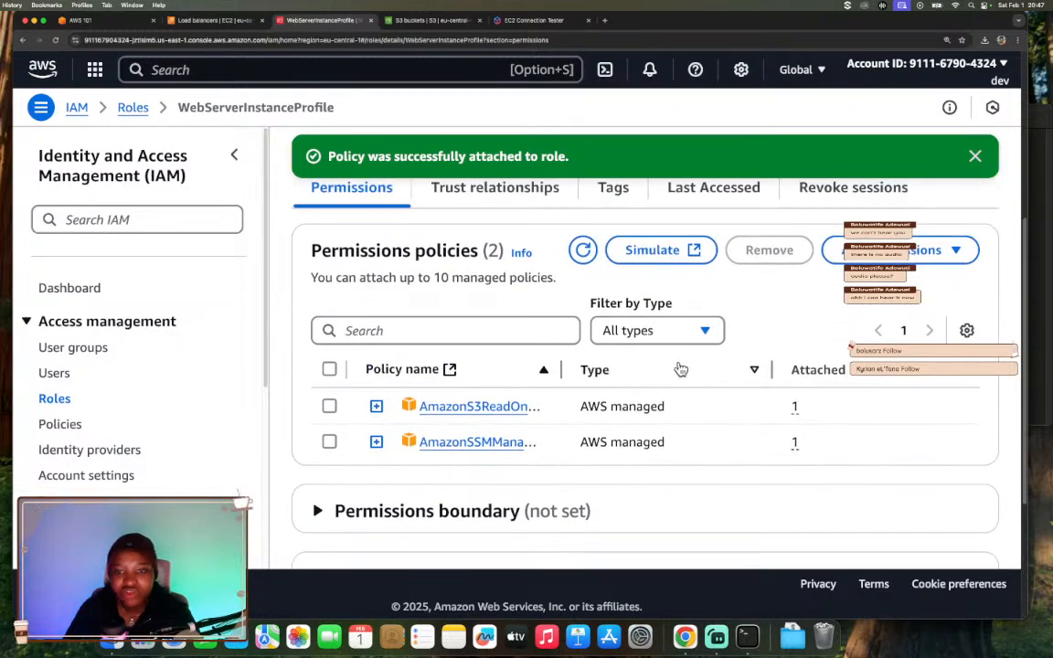
{"action": "left_click_drag", "start_coordinate": [559, 370], "coordinate": [682, 371]}
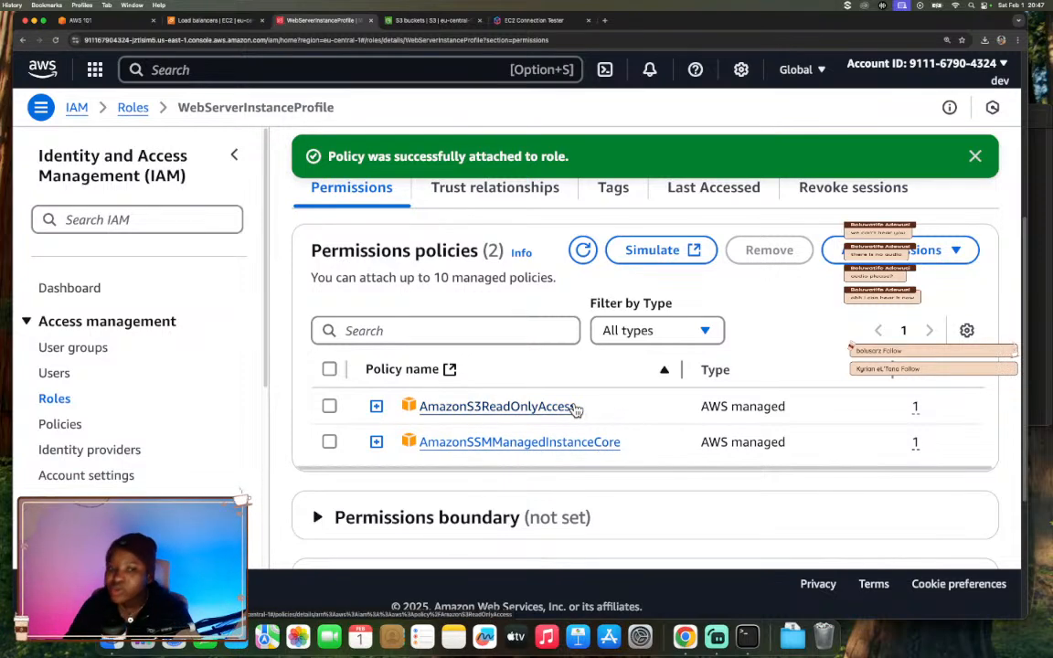
{"action": "scroll", "coordinate": [549, 388], "scroll_direction": "up", "scroll_amount": 3}
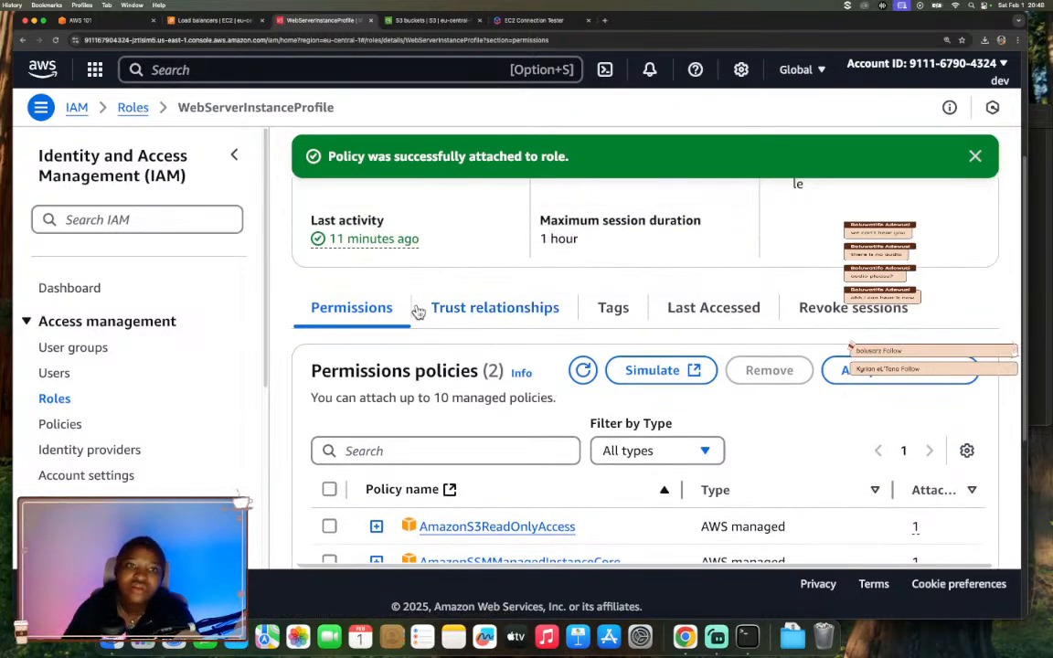
Return to the EC2 Connection Tester page, refresh it to retry browsing the S3 bucket, and examine the object list.
{"action": "left_click", "coordinate": [515, 23]}
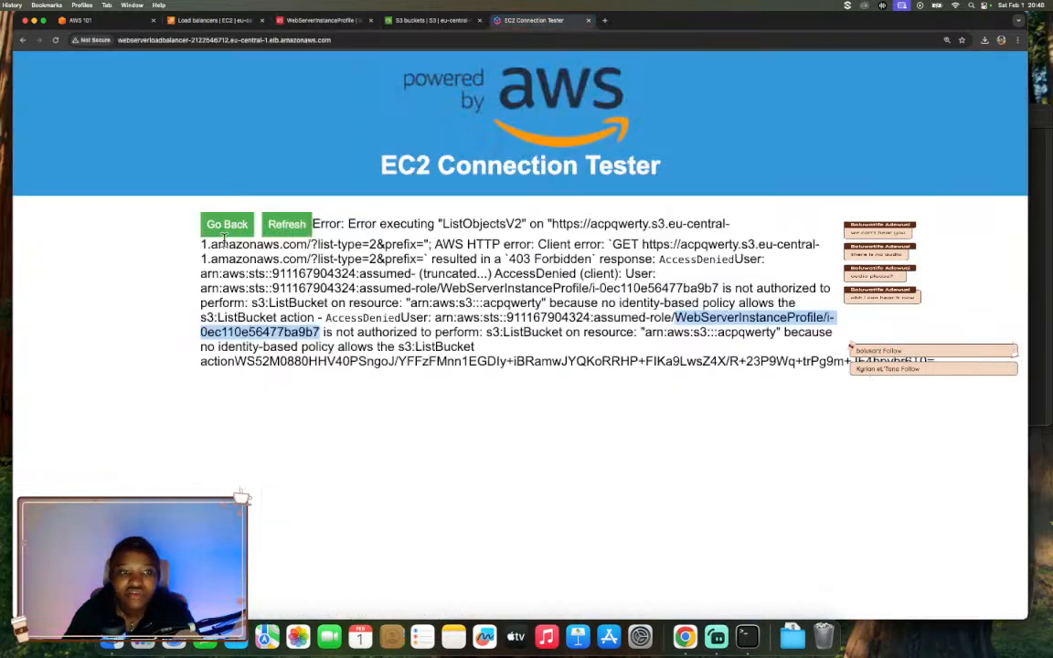
{"action": "left_click", "coordinate": [278, 233]}
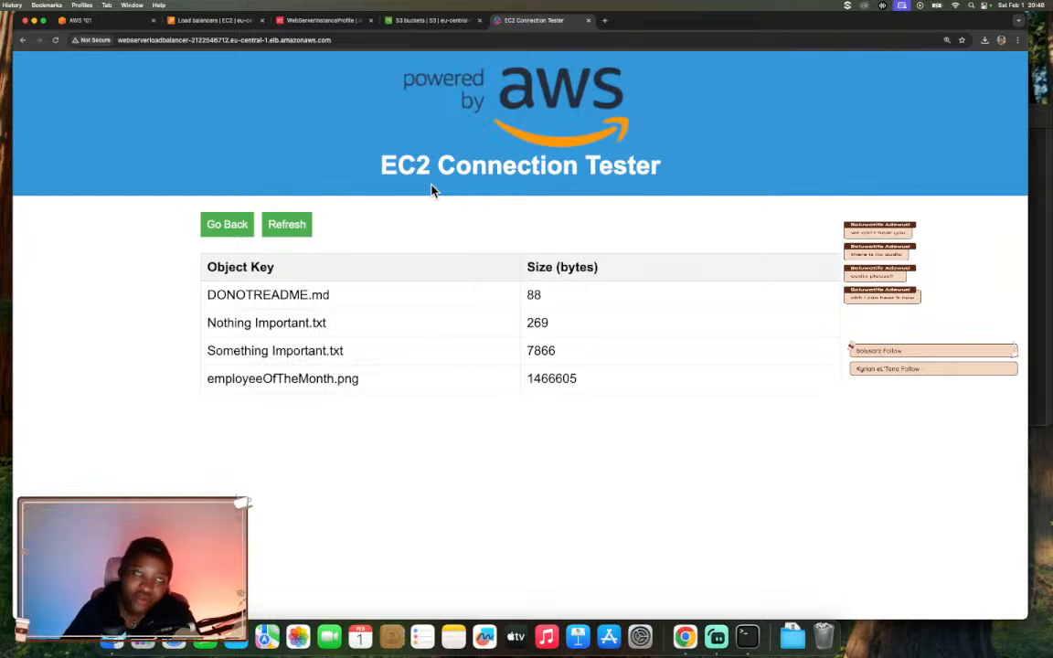
{"action": "left_click_drag", "start_coordinate": [525, 314], "coordinate": [539, 365]}
{"action": "left_click", "coordinate": [459, 330]}
{"action": "left_click_drag", "start_coordinate": [459, 328], "coordinate": [368, 297]}
{"action": "left_click", "coordinate": [225, 258]}
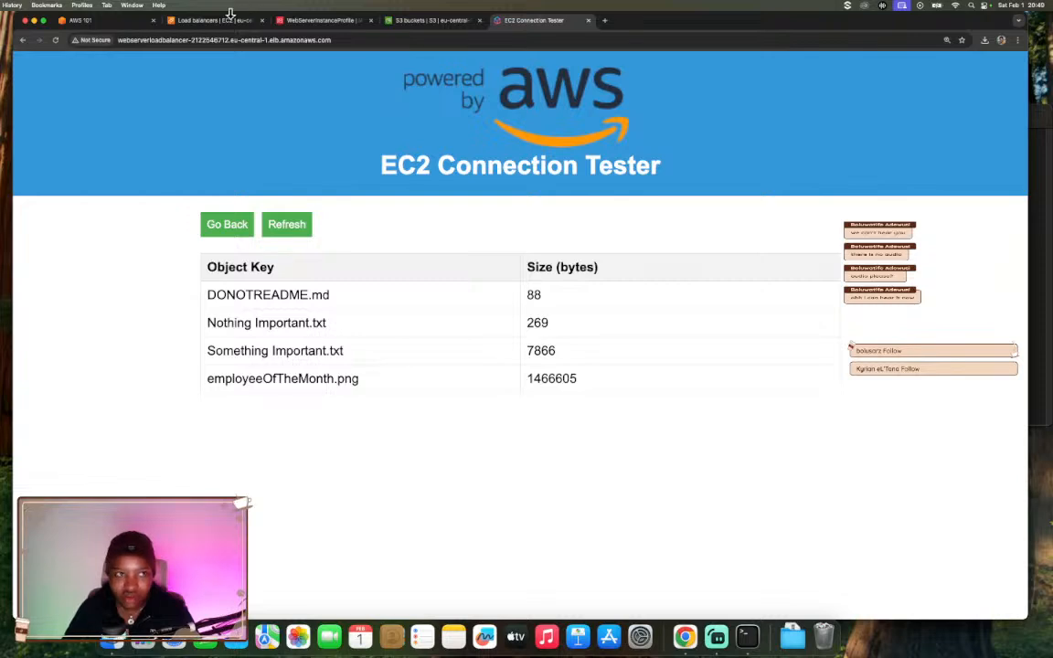
Reveal the workshop's solution for the S3 access error and review its steps through to the knowledge test questions.
{"action": "left_click", "coordinate": [107, 25]}
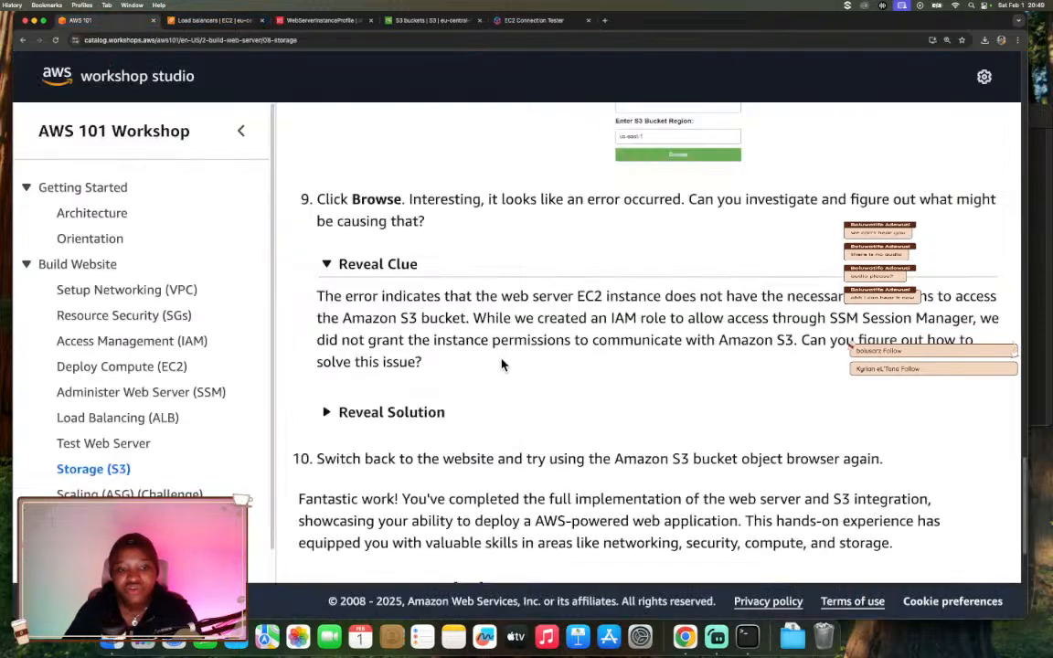
{"action": "scroll", "coordinate": [393, 303], "scroll_direction": "down", "scroll_amount": 3}
{"action": "left_click", "coordinate": [393, 303]}
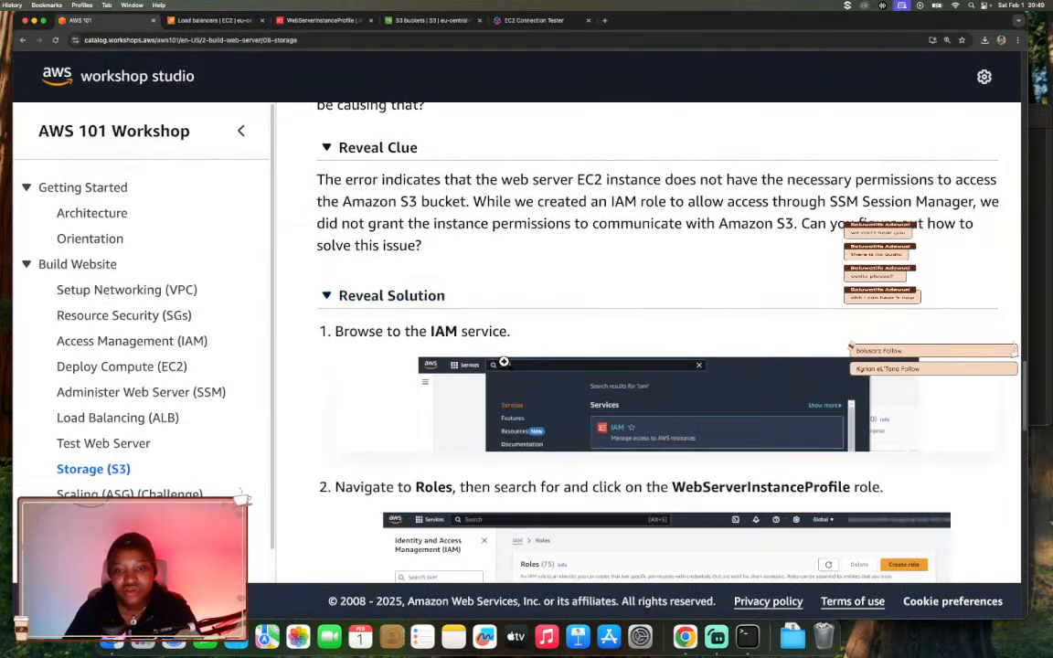
{"action": "scroll", "coordinate": [503, 360], "scroll_direction": "down", "scroll_amount": 7}
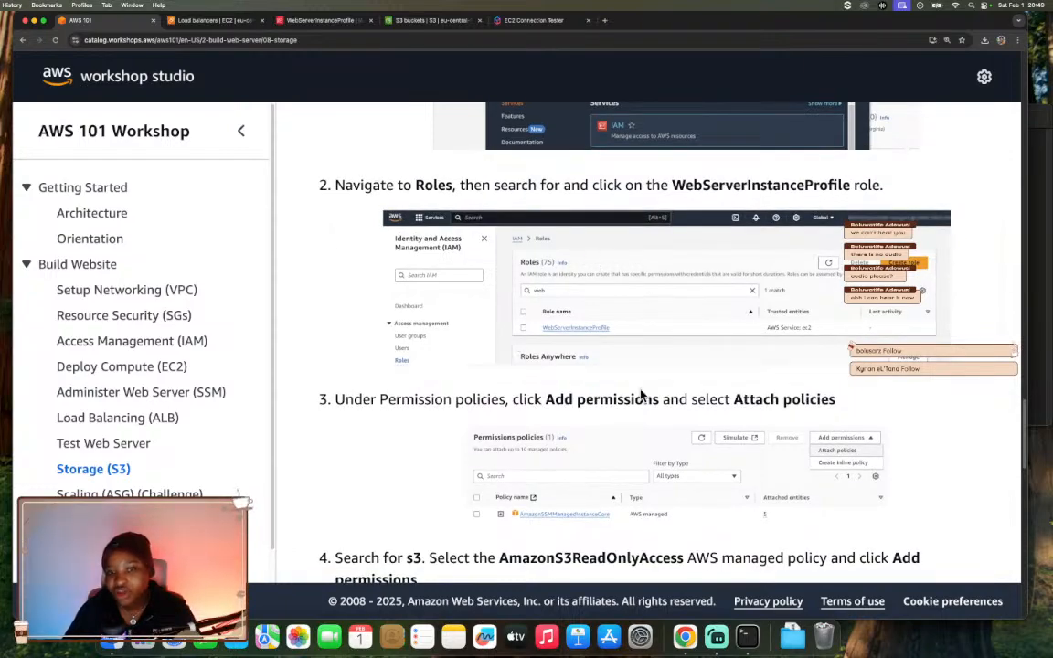
{"action": "scroll", "coordinate": [644, 395], "scroll_direction": "down", "scroll_amount": 4}
{"action": "scroll", "coordinate": [640, 395], "scroll_direction": "down", "scroll_amount": 15}
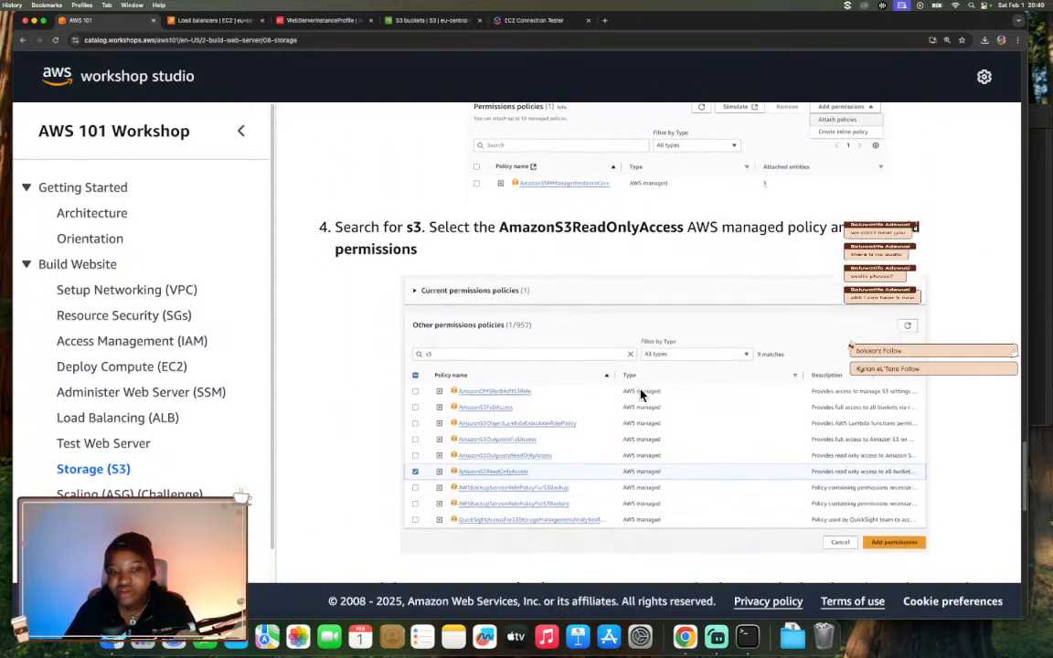
{"action": "scroll", "coordinate": [641, 395], "scroll_direction": "down", "scroll_amount": 7}
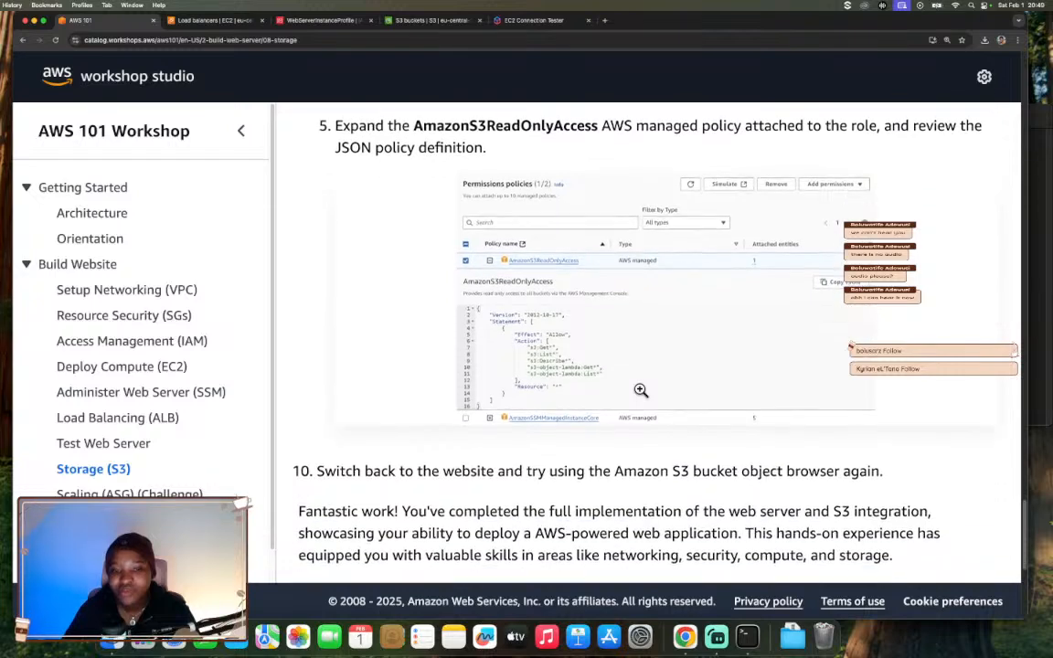
{"action": "scroll", "coordinate": [641, 391], "scroll_direction": "down", "scroll_amount": 3}
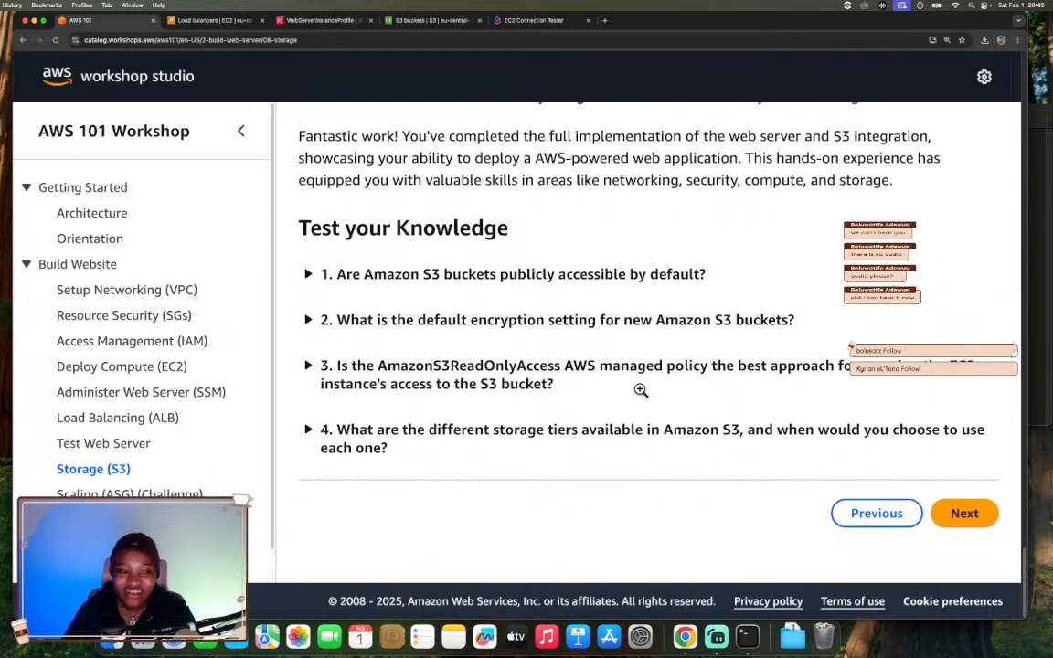
Advance to the workshop's Scaling (ASG) challenge and read its goal, instructions and list of clues.
{"action": "left_click", "coordinate": [953, 518]}
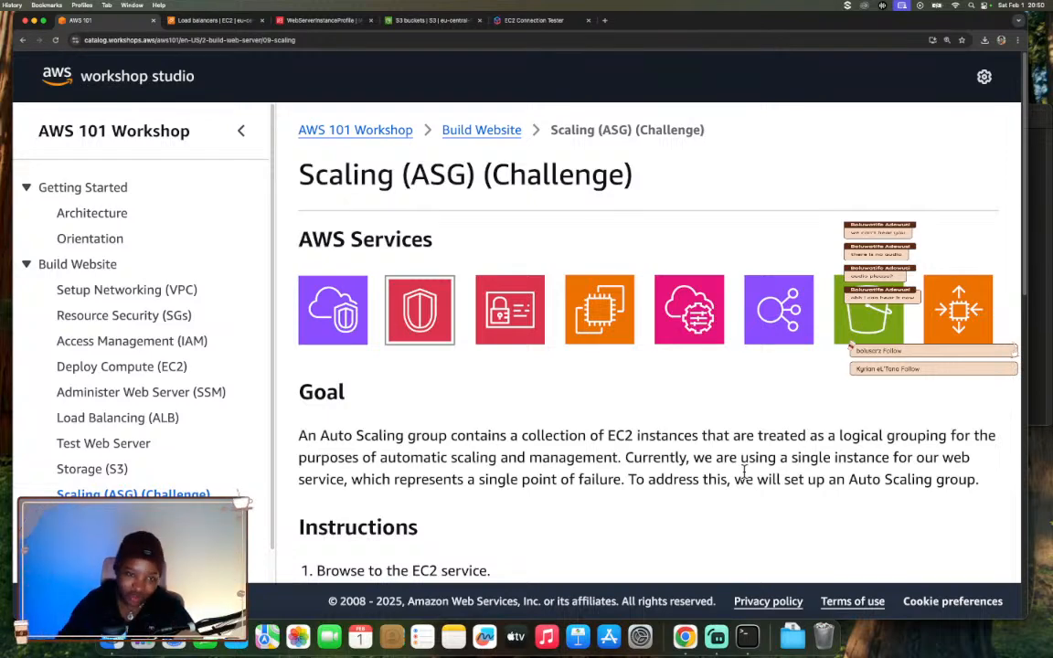
{"action": "scroll", "coordinate": [542, 426], "scroll_direction": "down", "scroll_amount": 2}
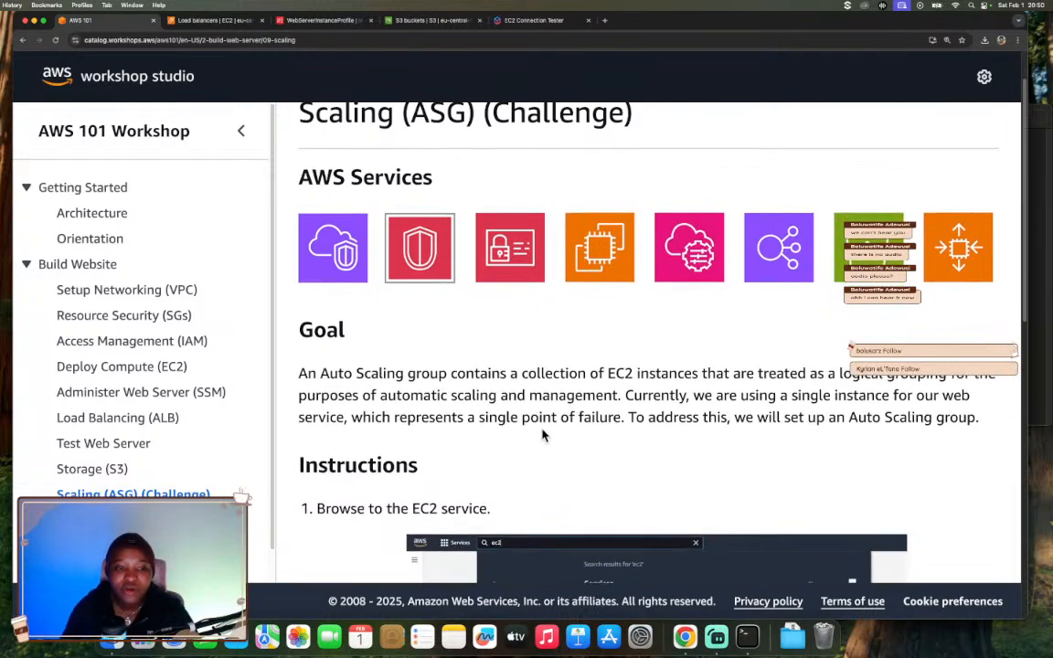
{"action": "scroll", "coordinate": [600, 419], "scroll_direction": "down", "scroll_amount": 4}
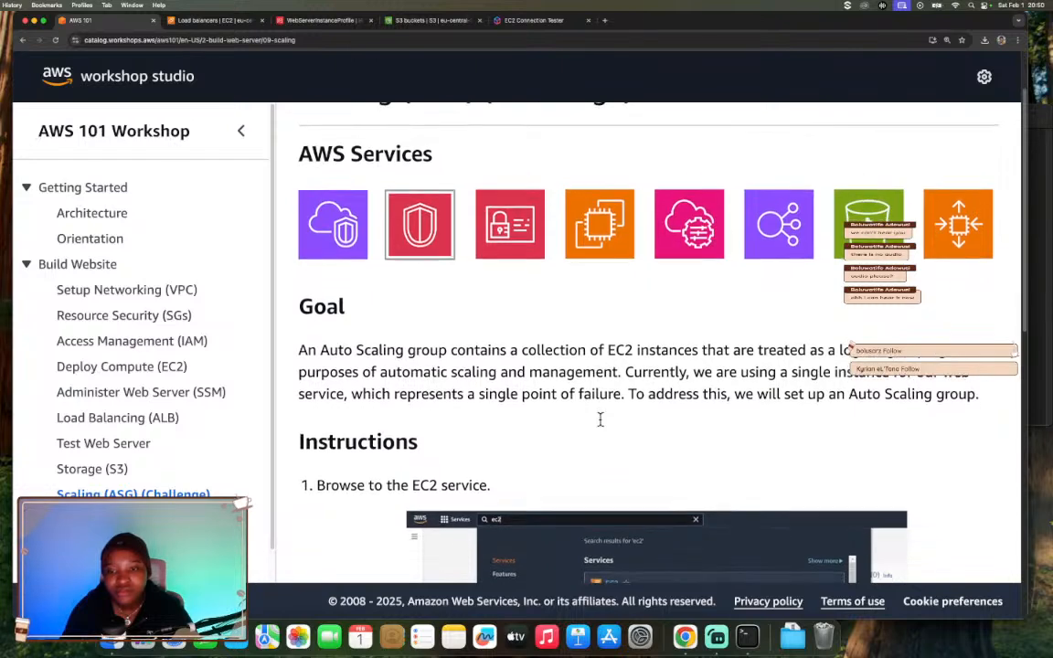
{"action": "scroll", "coordinate": [600, 420], "scroll_direction": "down", "scroll_amount": 1}
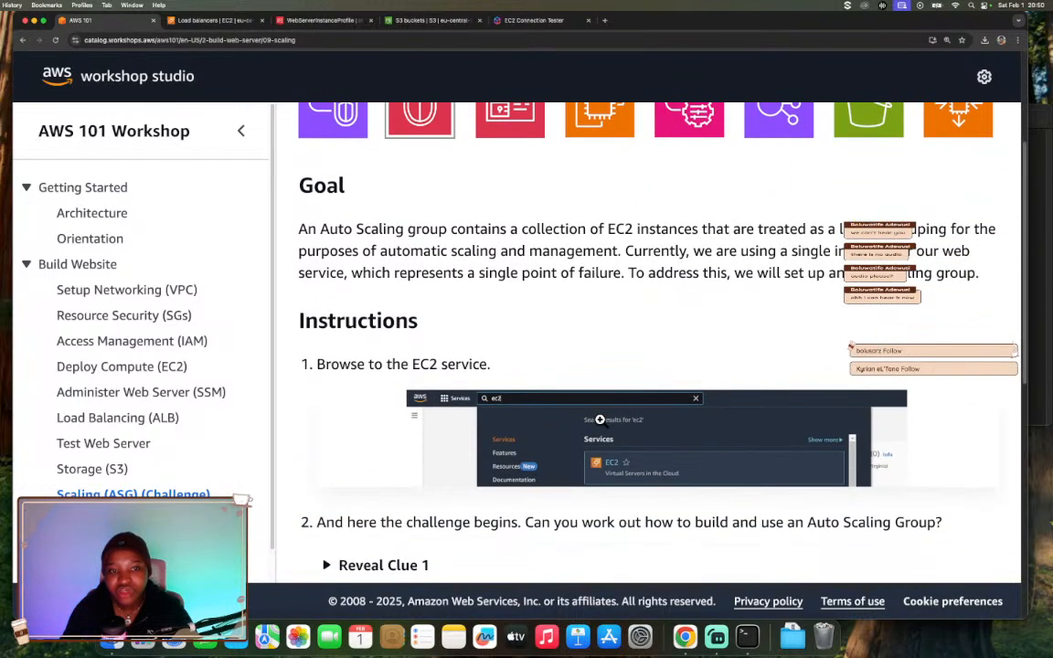
{"action": "left_click_drag", "start_coordinate": [352, 272], "coordinate": [623, 273]}
{"action": "scroll", "coordinate": [624, 348], "scroll_direction": "down", "scroll_amount": 2}
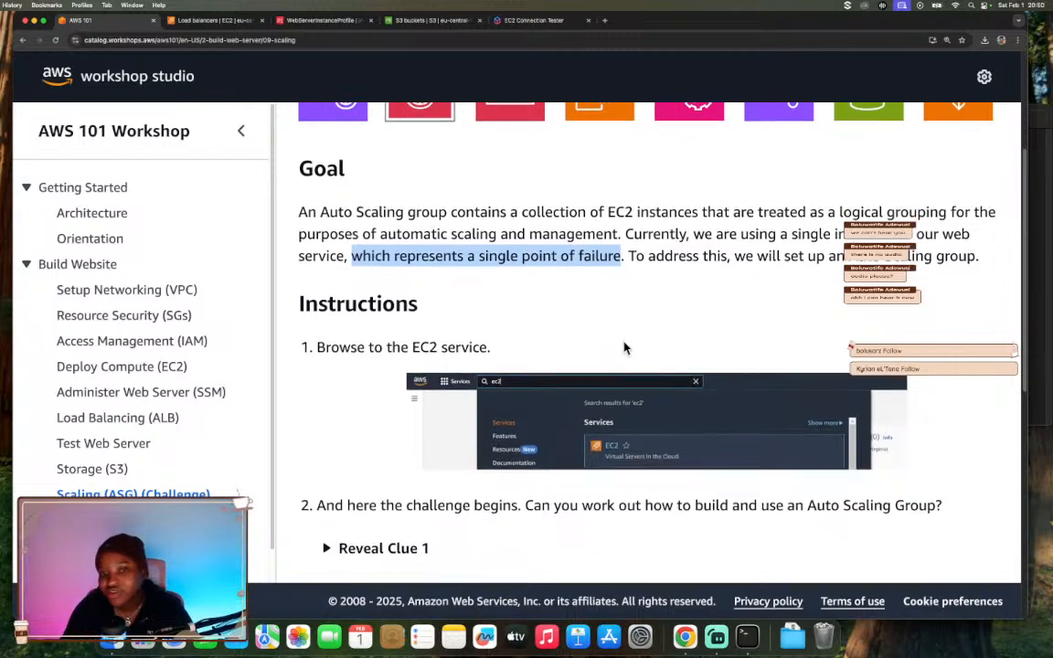
{"action": "scroll", "coordinate": [624, 347], "scroll_direction": "down", "scroll_amount": 5}
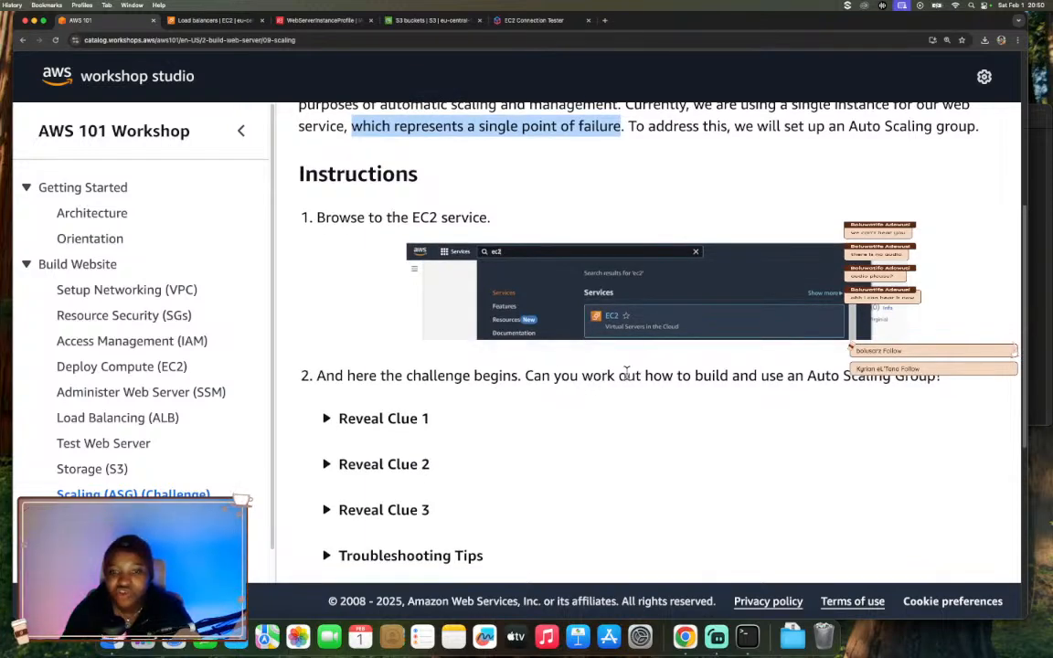
{"action": "scroll", "coordinate": [627, 373], "scroll_direction": "down", "scroll_amount": 7}
{"action": "scroll", "coordinate": [627, 373], "scroll_direction": "up", "scroll_amount": 7}
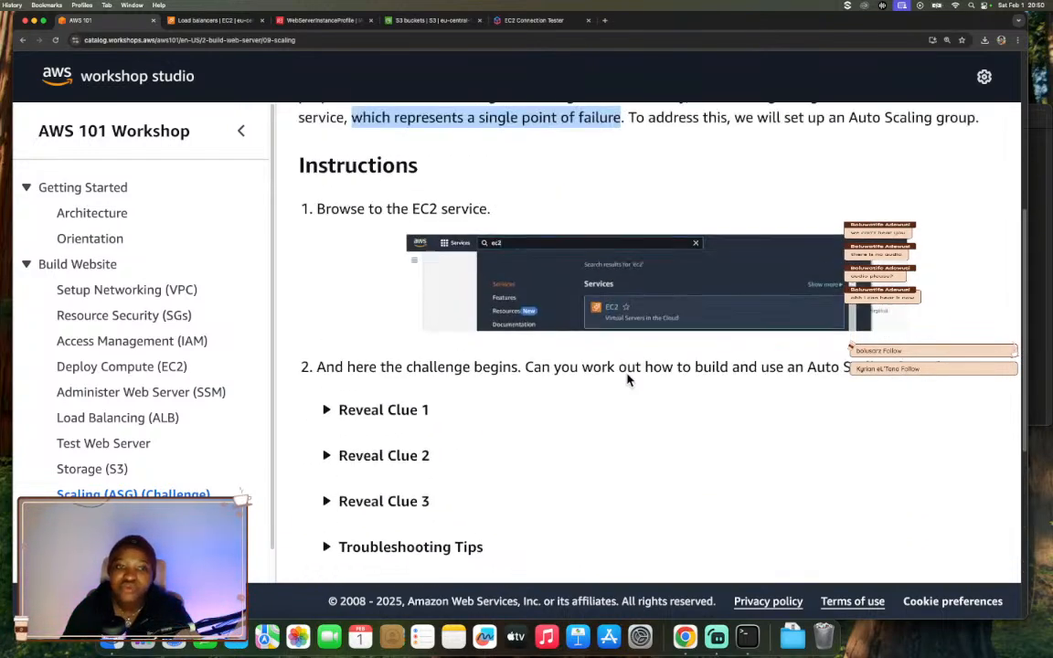
{"action": "scroll", "coordinate": [626, 373], "scroll_direction": "down", "scroll_amount": 3}
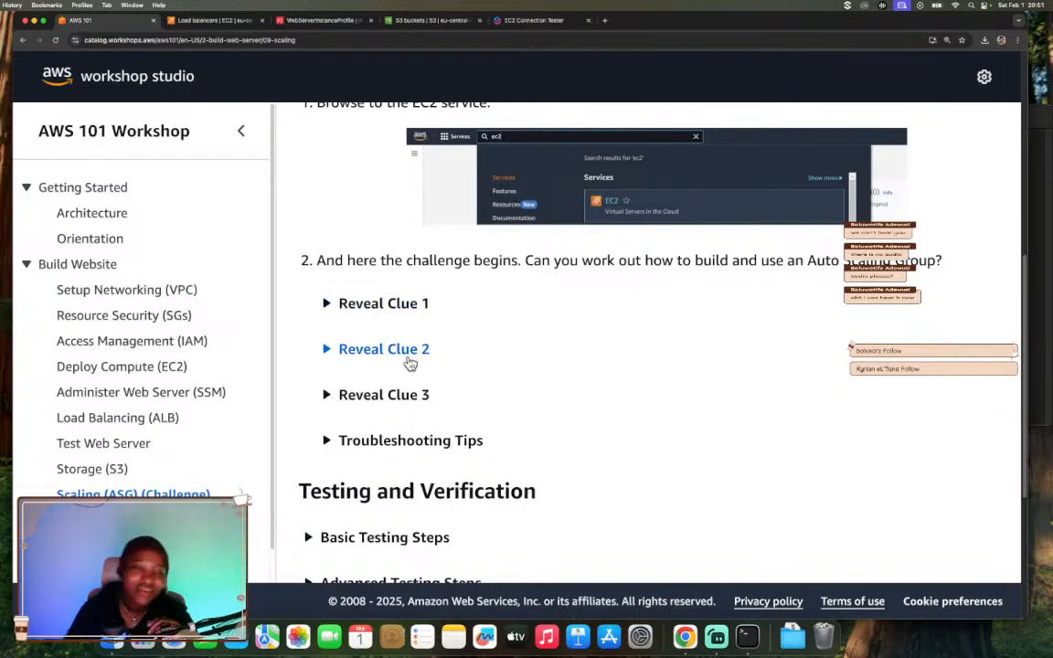
Go to the EC2 dashboard in the AWS console, dismiss the preferences warning, and start creating an Auto Scaling group.
{"action": "left_click", "coordinate": [200, 21]}
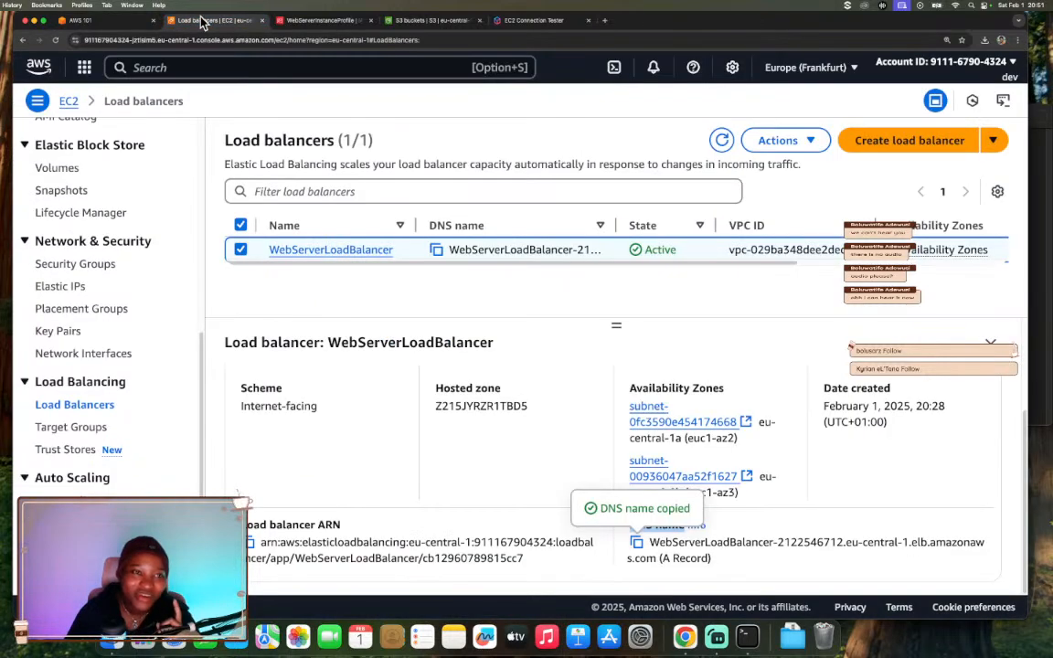
{"action": "scroll", "coordinate": [162, 338], "scroll_direction": "up", "scroll_amount": 10}
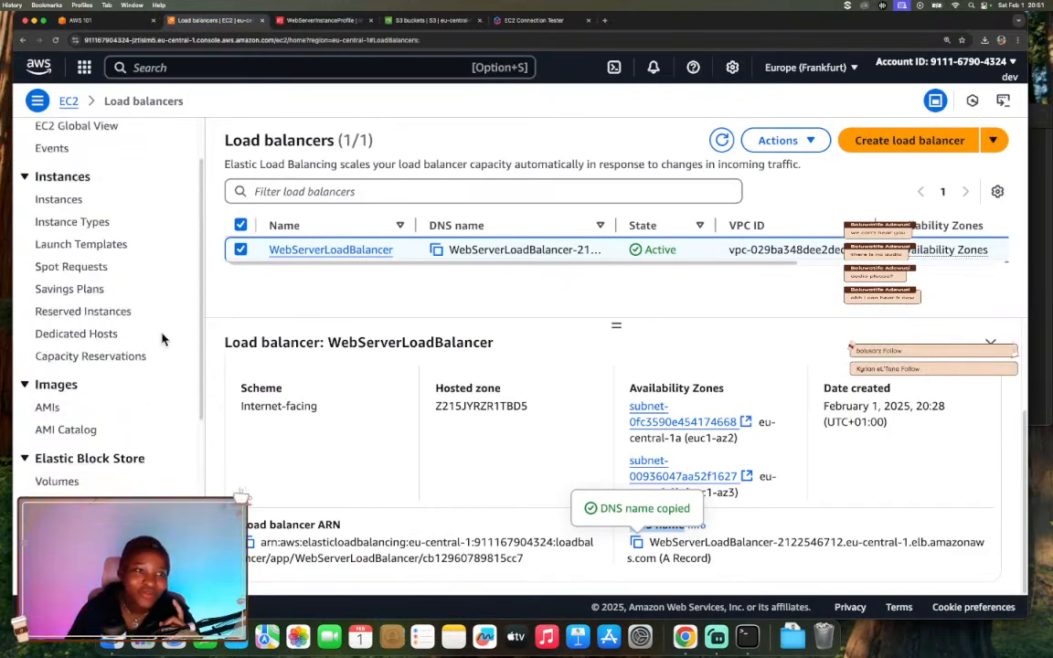
{"action": "left_click", "coordinate": [72, 104]}
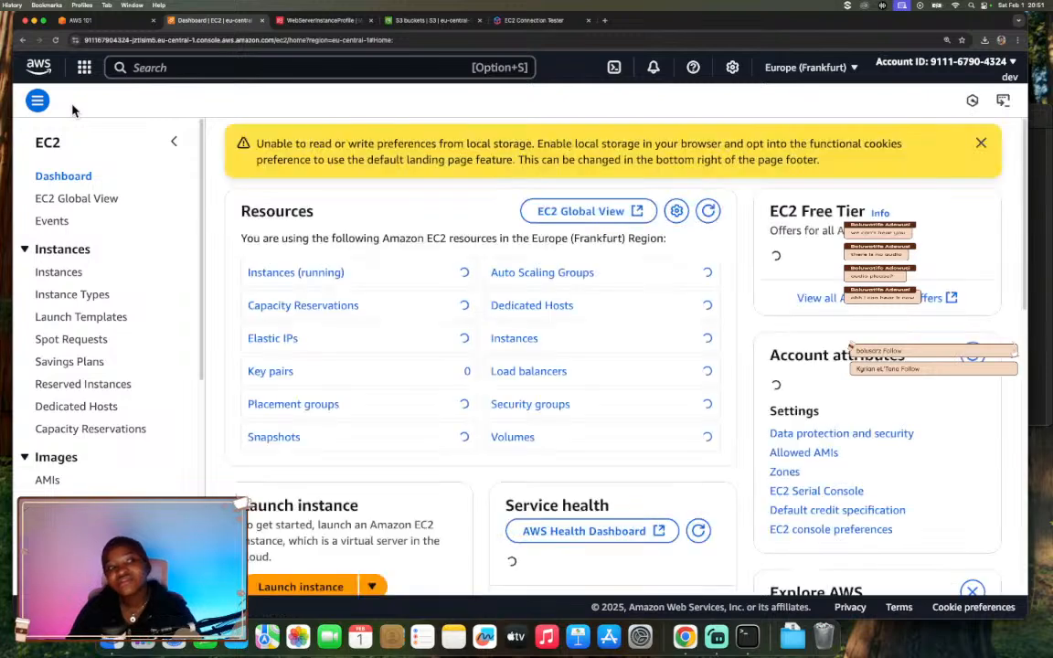
{"action": "left_click", "coordinate": [982, 145]}
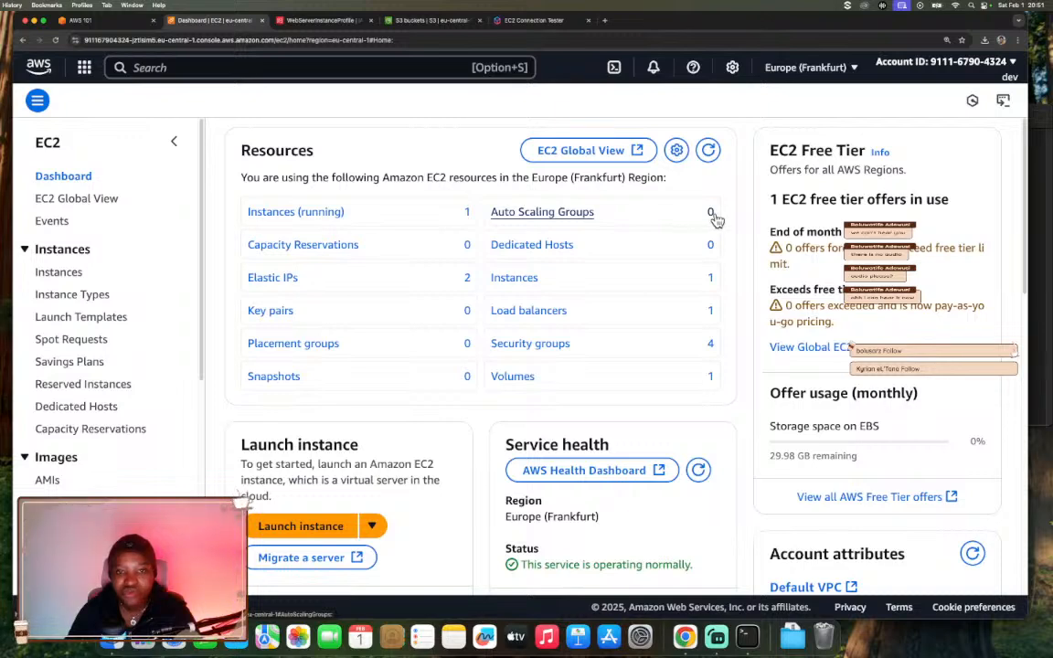
{"action": "left_click", "coordinate": [557, 213]}
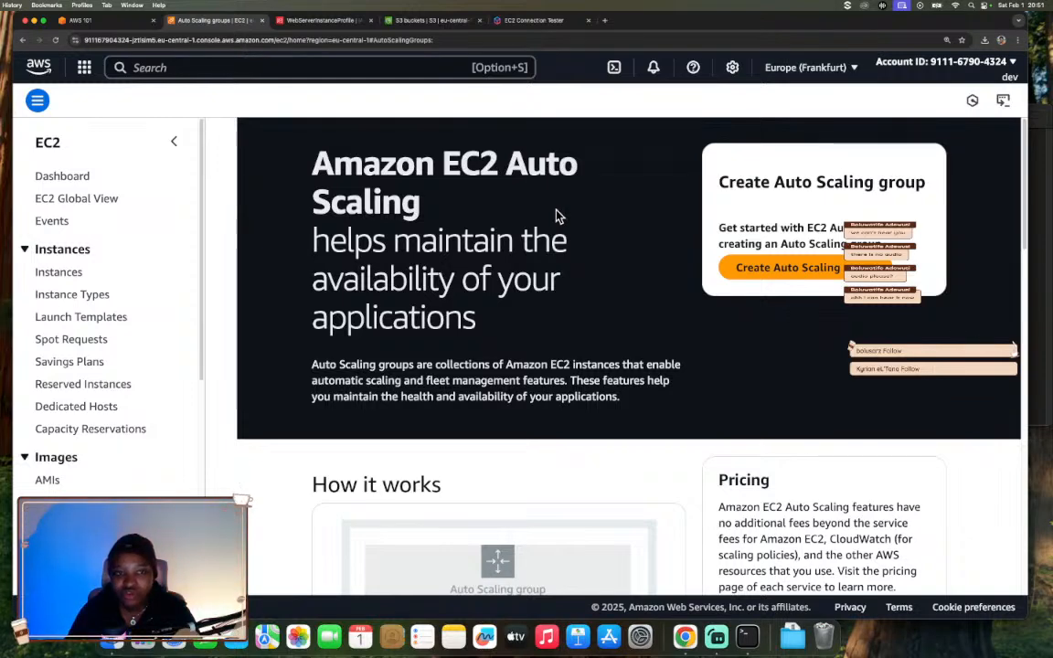
{"action": "left_click", "coordinate": [770, 273]}
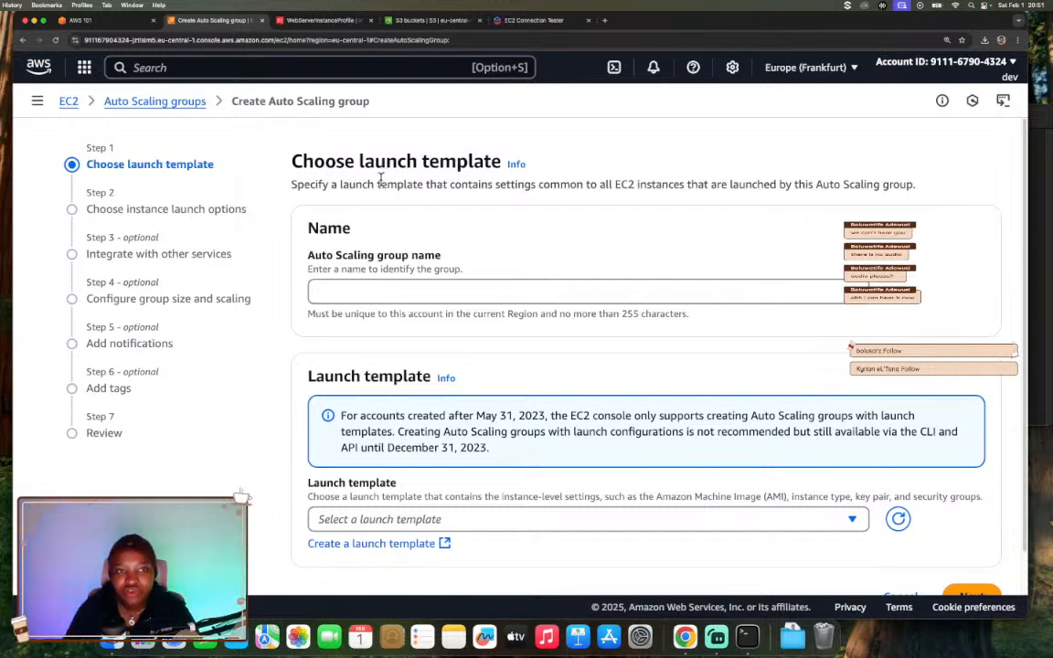
Name the Auto Scaling group WebServerAutoScalingGroup.
{"action": "left_click", "coordinate": [398, 291]}
{"action": "type", "text": "WebSe"}
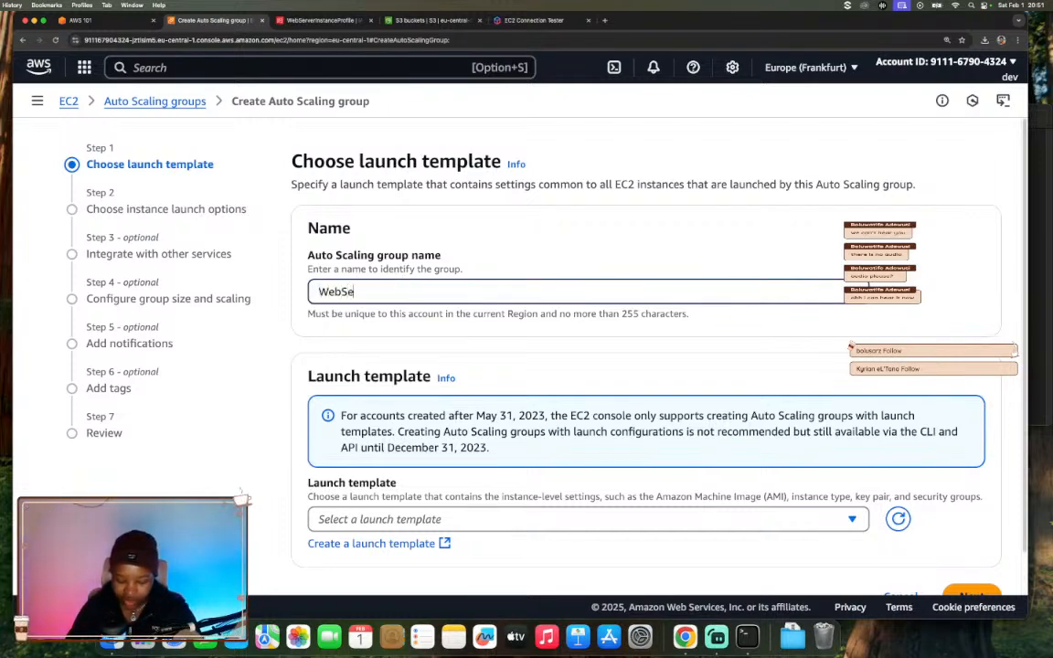
{"action": "type", "text": "rverA"}
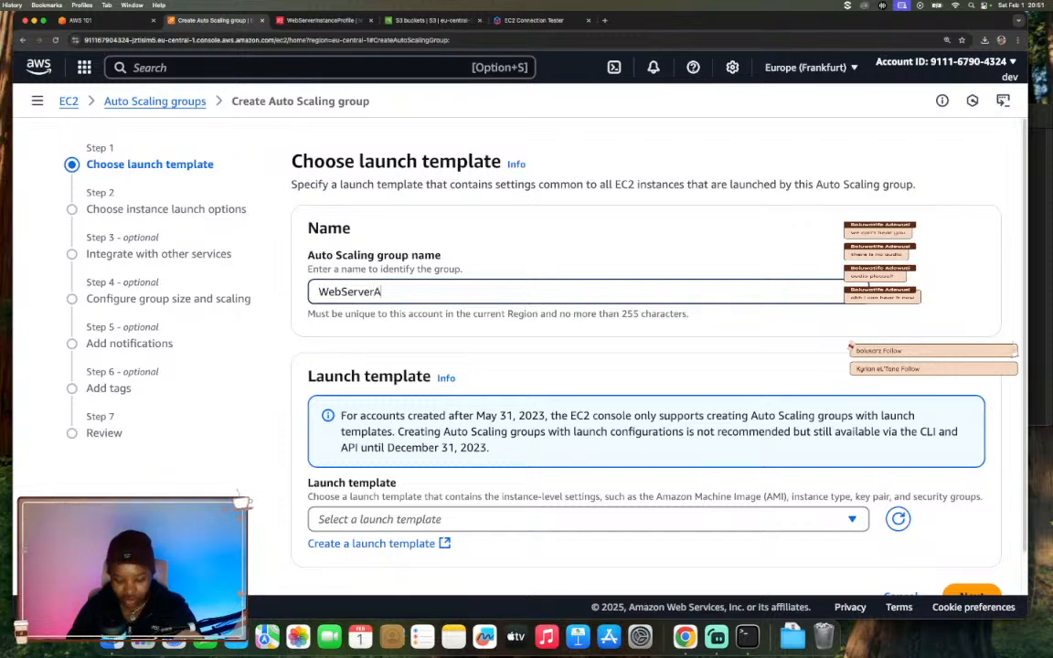
{"action": "type", "text": "ut"}
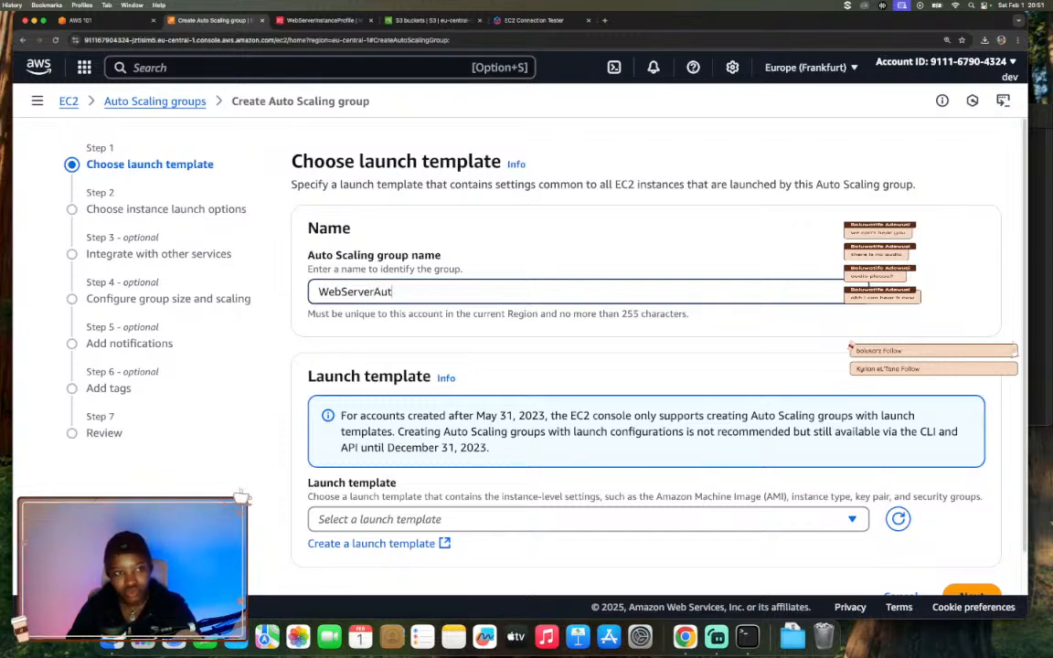
{"action": "type", "text": "o S"}
{"action": "key", "text": "BackSpace"}
{"action": "key", "text": "BackSpace"}
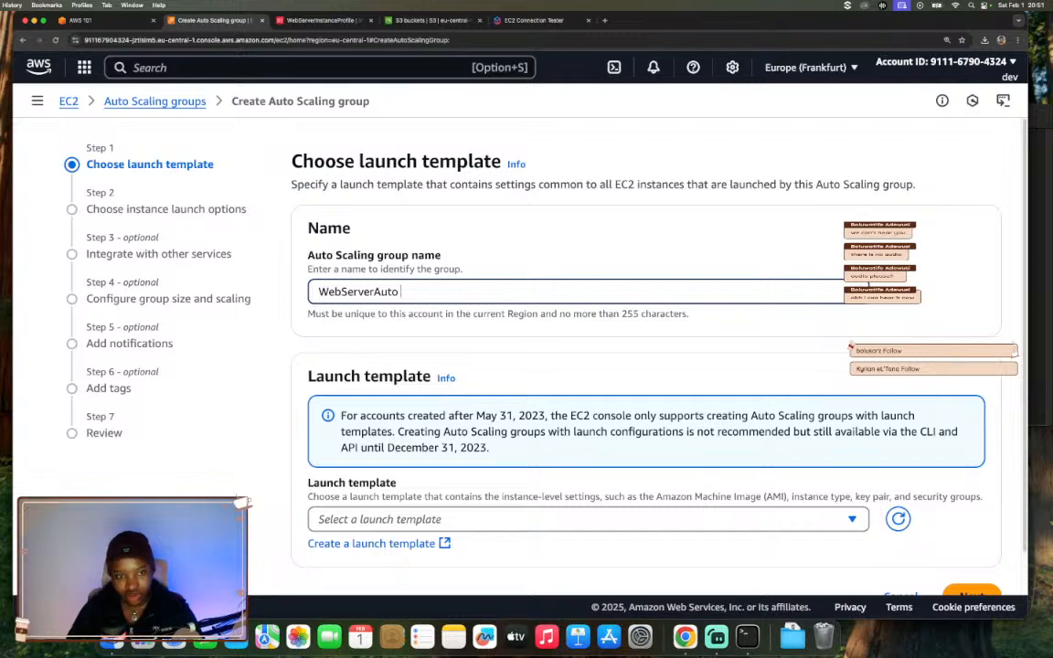
{"action": "type", "text": "Scal"}
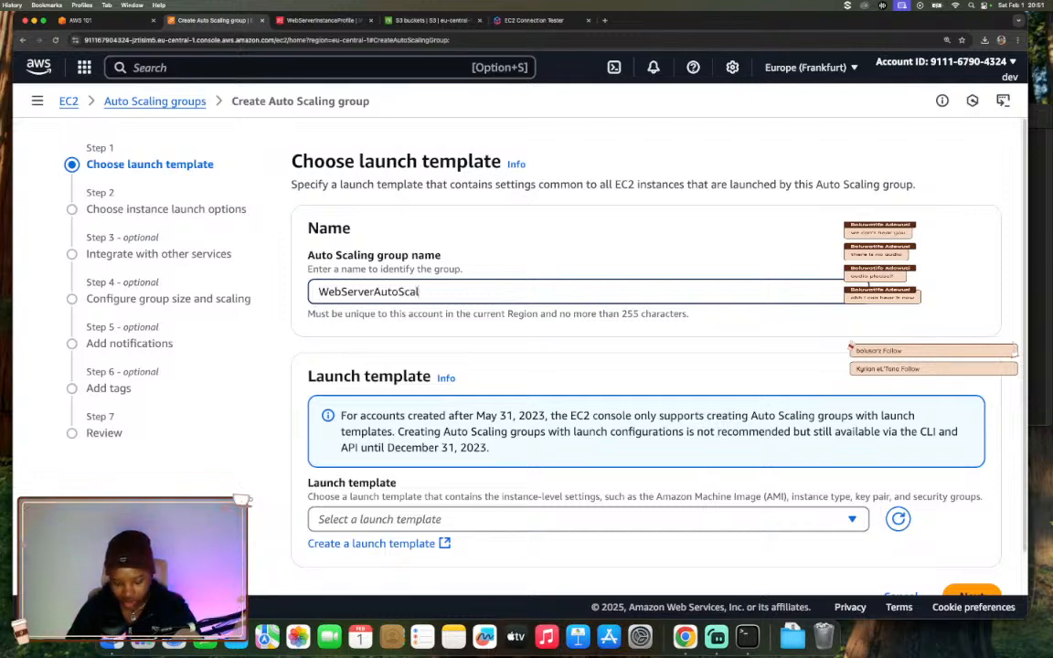
{"action": "type", "text": "ingGroup"}
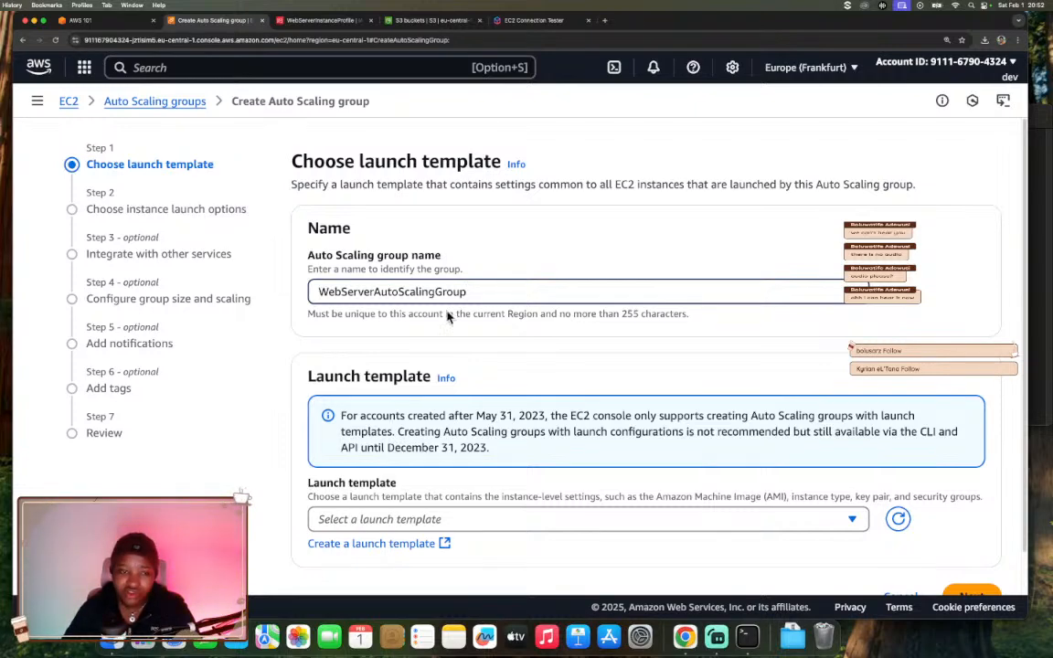
Check the available launch templates, start creating a new one for the group, and name it WebServerLaunchTemplate.
{"action": "scroll", "coordinate": [451, 313], "scroll_direction": "down", "scroll_amount": 1}
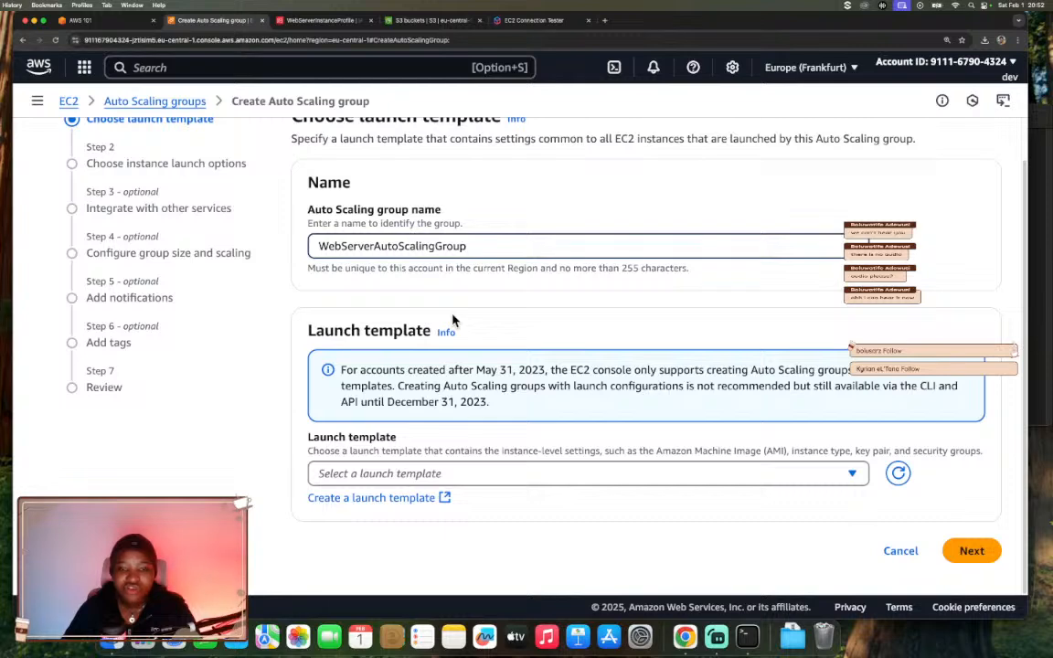
{"action": "left_click", "coordinate": [482, 475]}
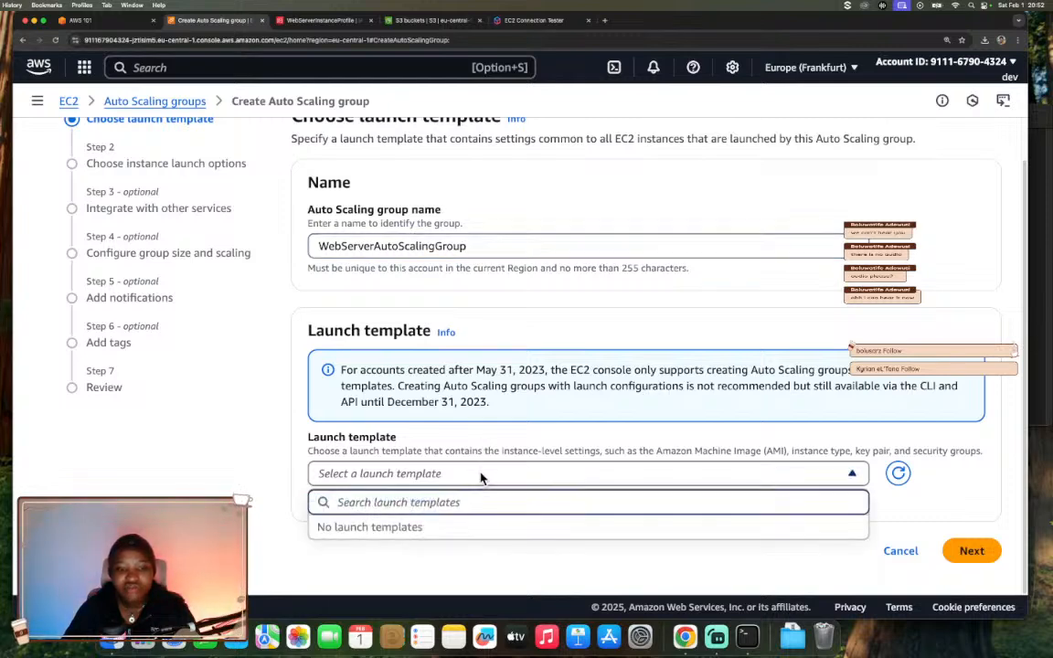
{"action": "left_click", "coordinate": [481, 476]}
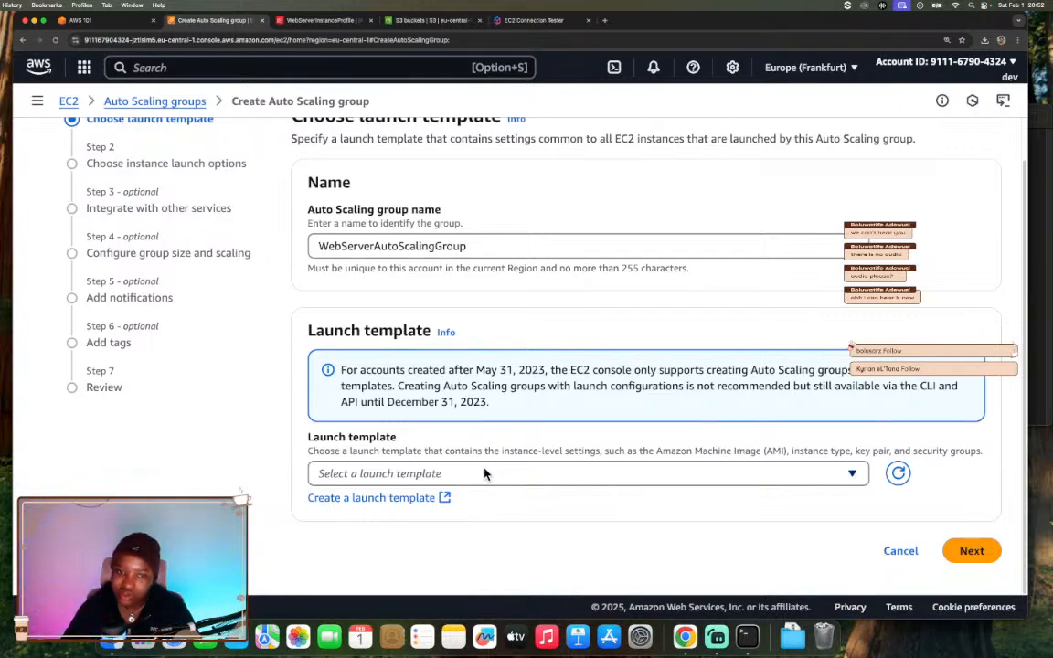
{"action": "left_click", "coordinate": [440, 500]}
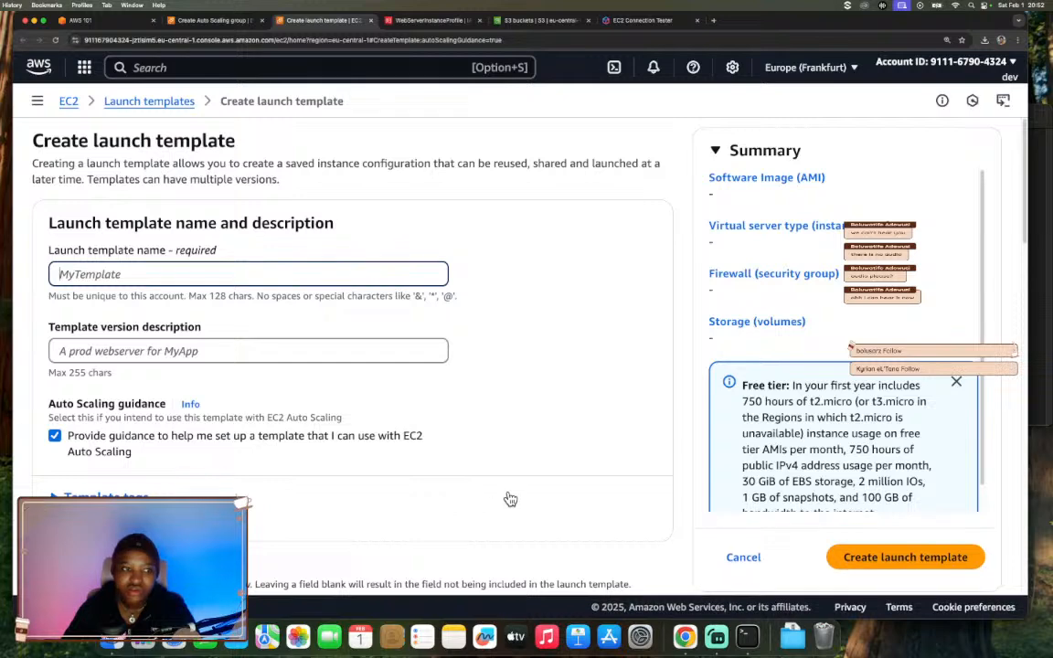
{"action": "type", "text": "Web"}
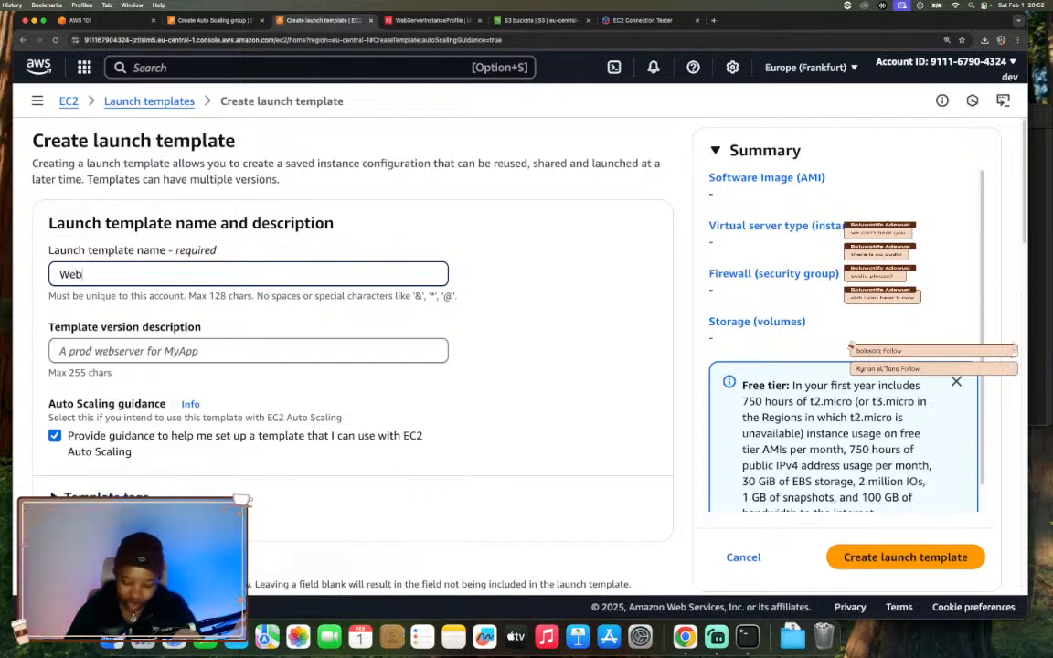
{"action": "type", "text": "ServerLaunchTemplate"}
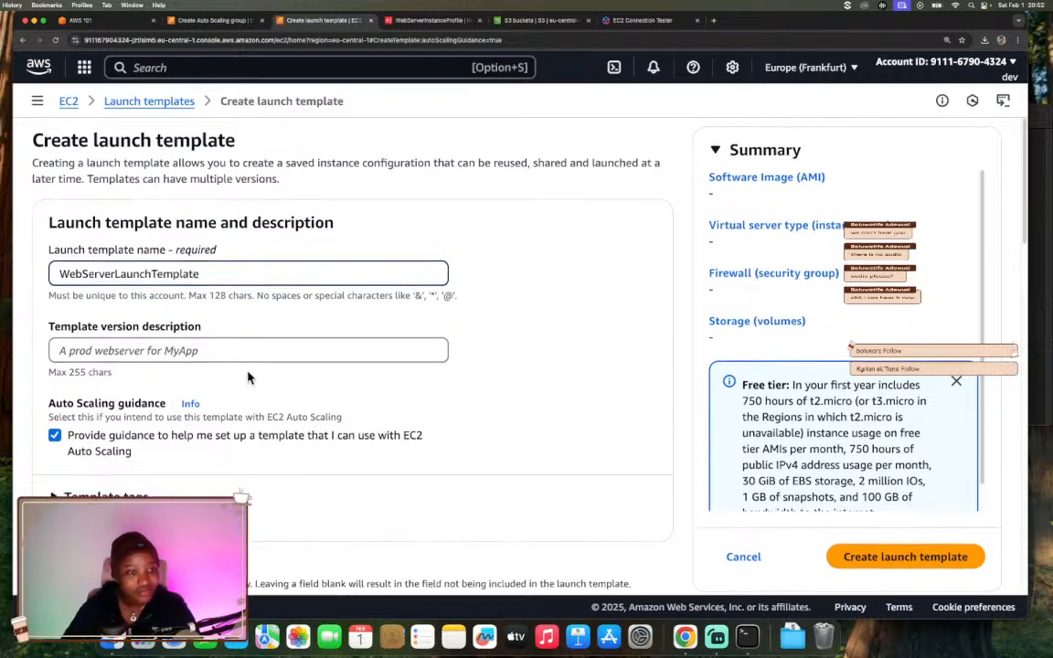
Set the template version description to "A webserver for AWS 101 workshop".
{"action": "scroll", "coordinate": [246, 376], "scroll_direction": "down", "scroll_amount": 1}
{"action": "scroll", "coordinate": [245, 373], "scroll_direction": "down", "scroll_amount": 2}
{"action": "left_click", "coordinate": [203, 251]}
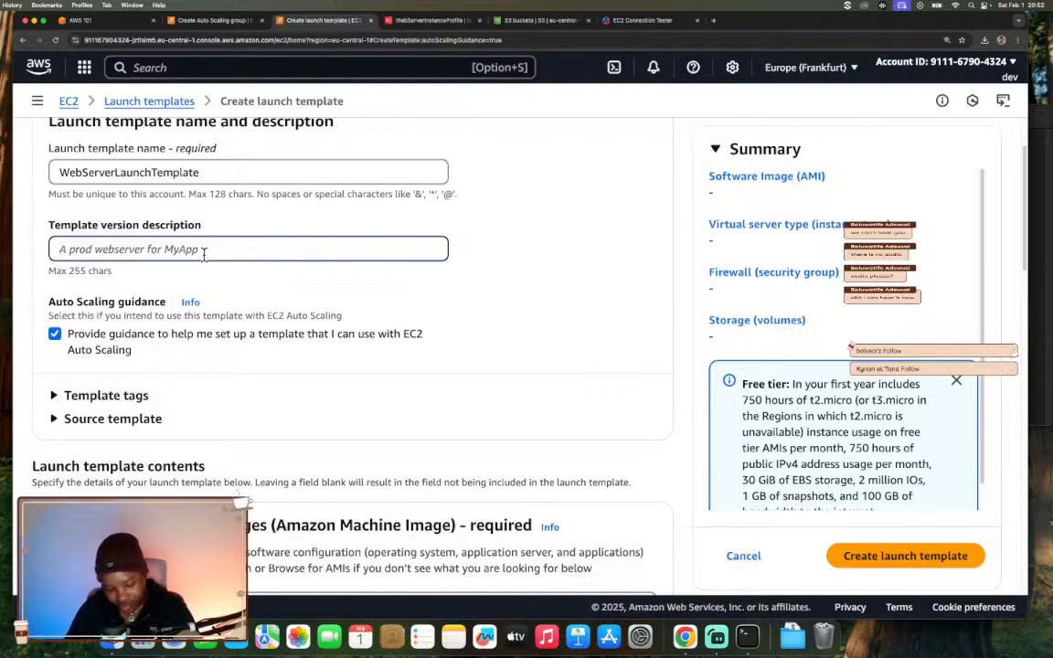
{"action": "type", "text": "A test webserver"}
{"action": "scroll", "coordinate": [245, 356], "scroll_direction": "down", "scroll_amount": 2}
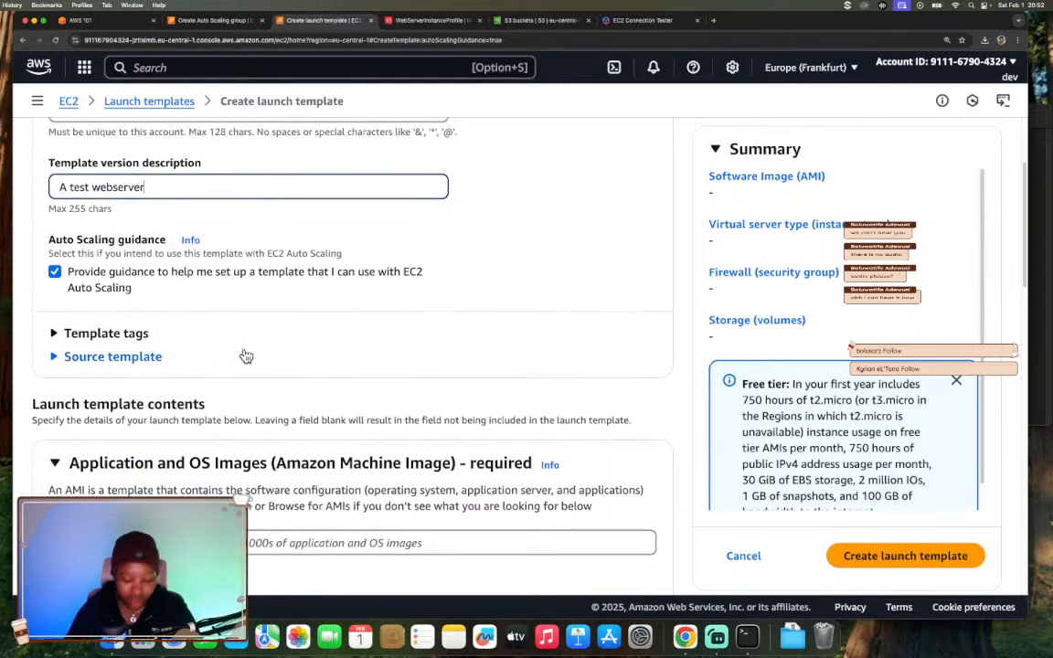
{"action": "type", "text": "for AWS"}
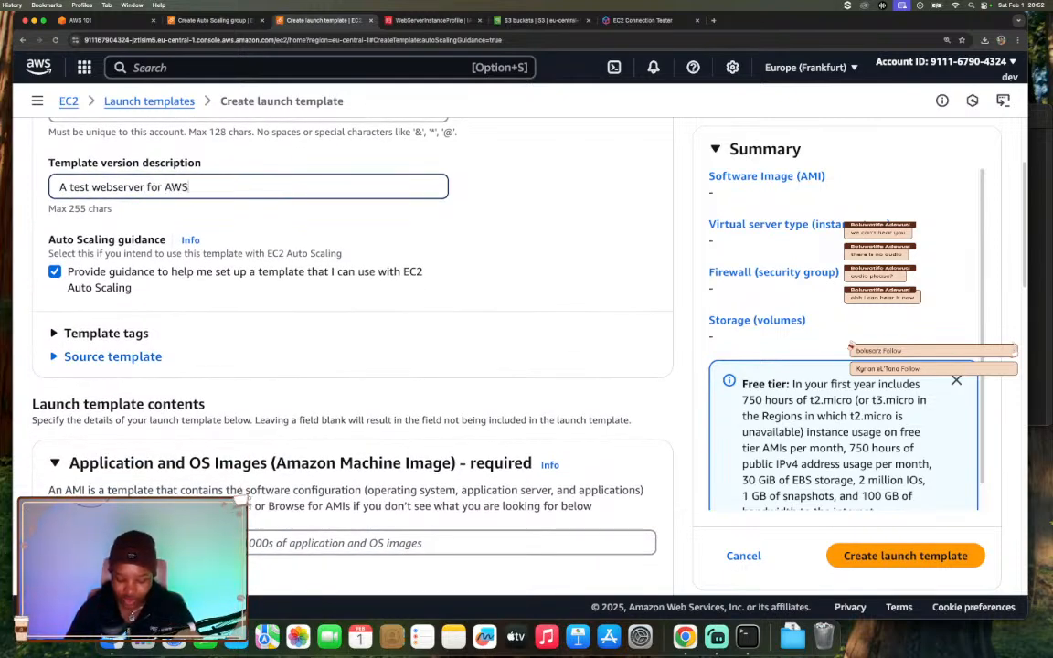
{"action": "type", "text": " 101 workshop"}
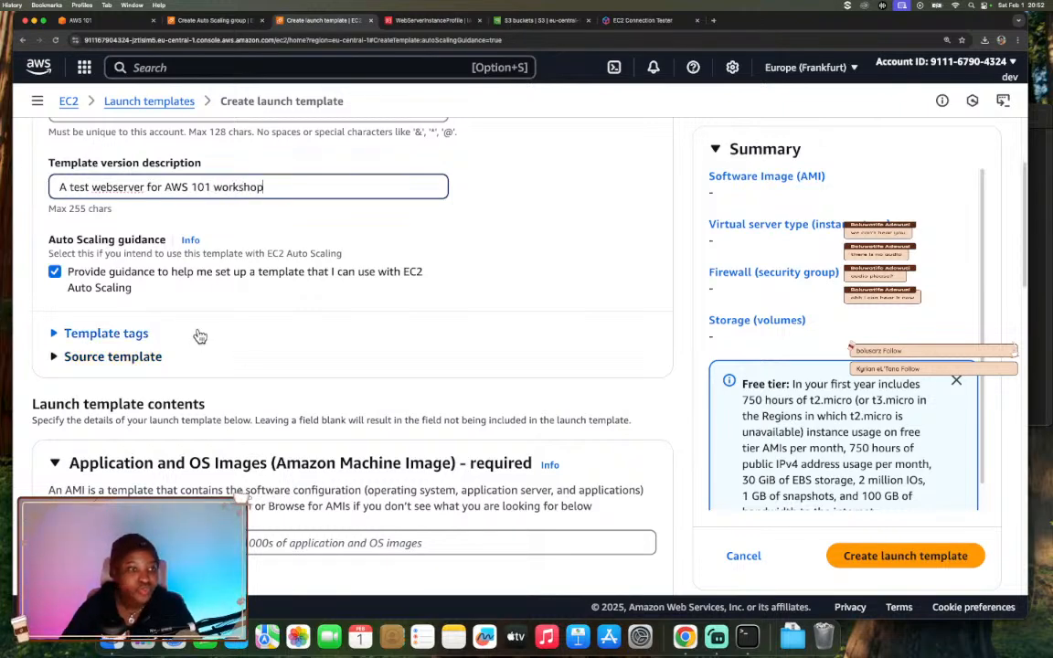
{"action": "double_click", "coordinate": [81, 187]}
{"action": "key", "text": "BackSpace"}
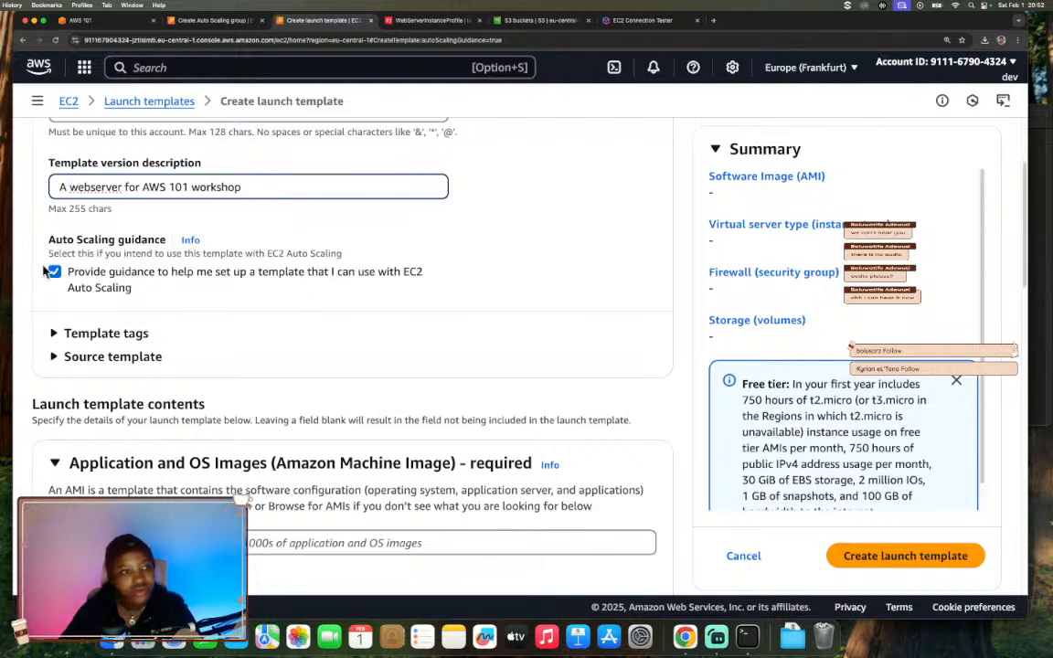
Check which existing launch templates are offered as a source template, without choosing one.
{"action": "scroll", "coordinate": [212, 337], "scroll_direction": "down", "scroll_amount": 3}
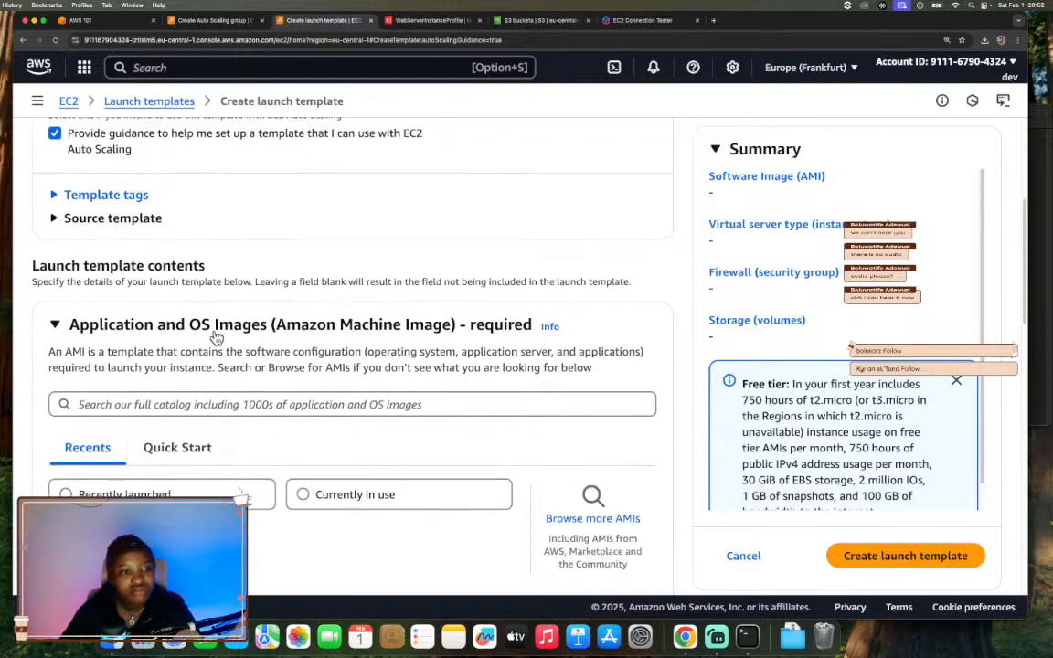
{"action": "scroll", "coordinate": [216, 337], "scroll_direction": "down", "scroll_amount": 1}
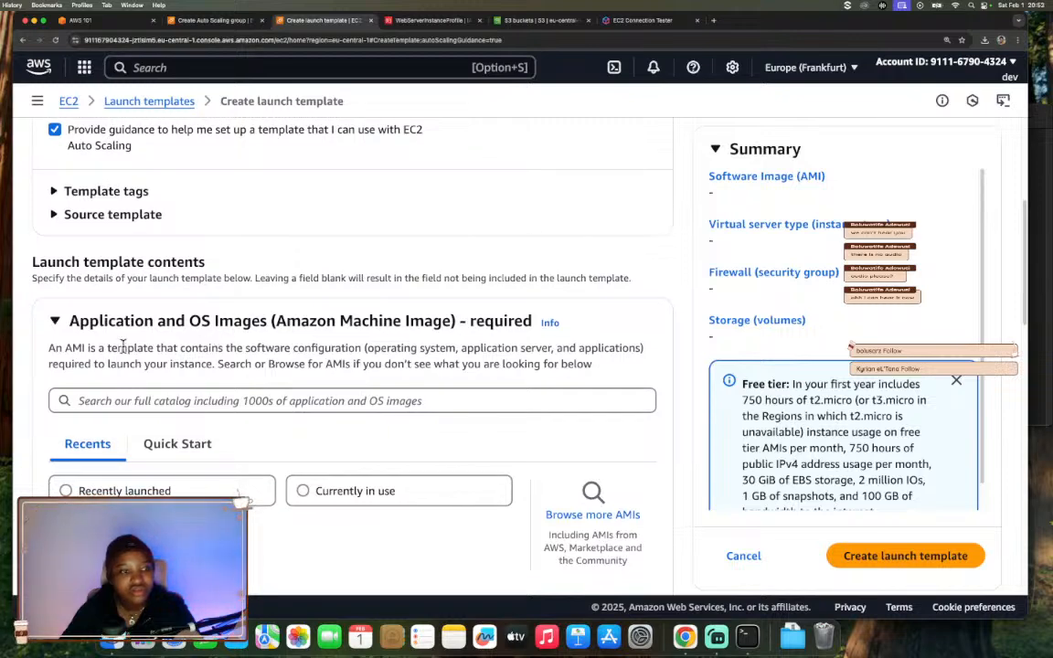
{"action": "left_click", "coordinate": [88, 217]}
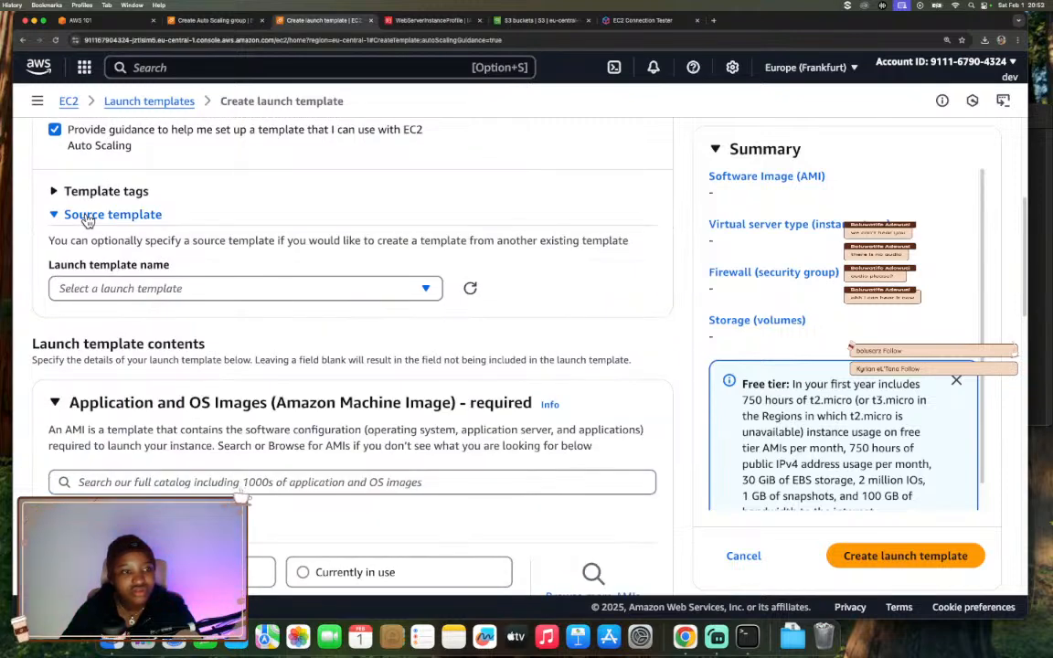
{"action": "left_click", "coordinate": [92, 289]}
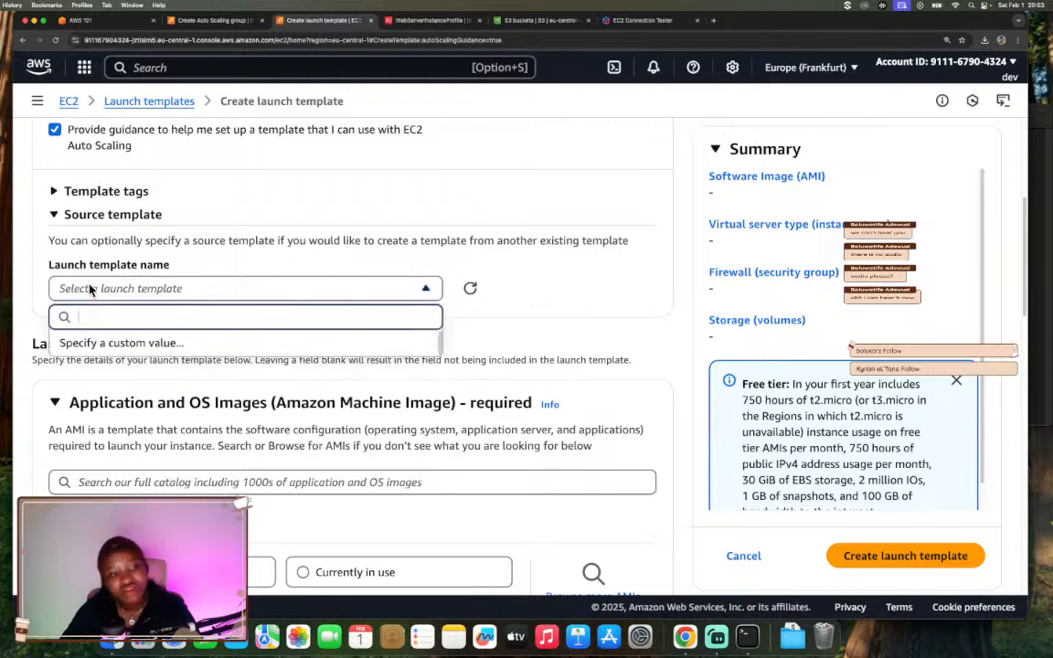
{"action": "left_click", "coordinate": [90, 290]}
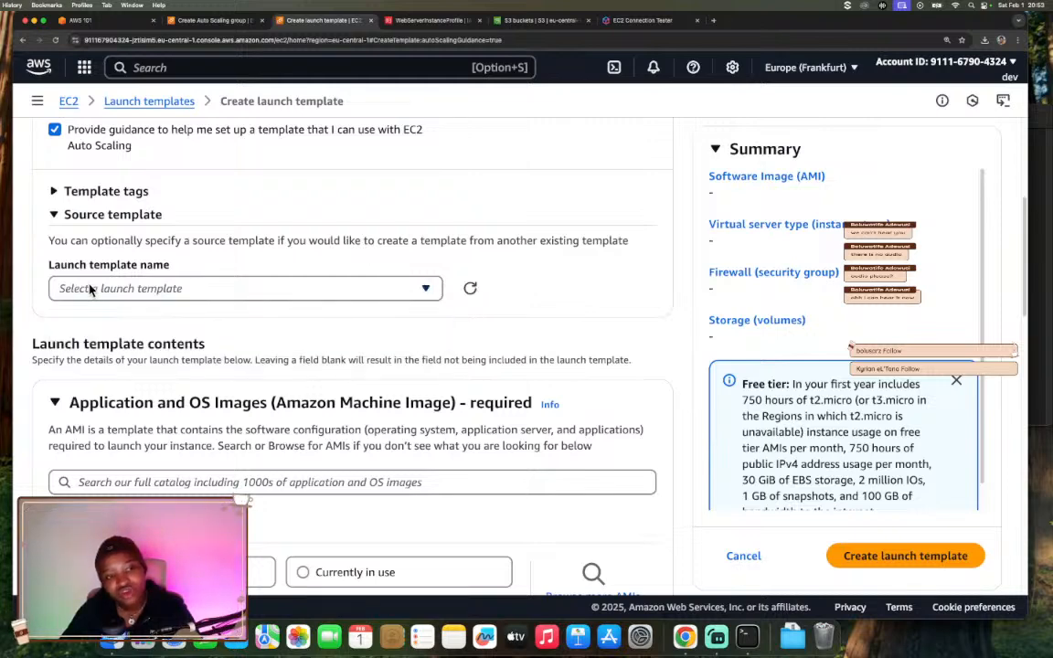
{"action": "left_click", "coordinate": [118, 219]}
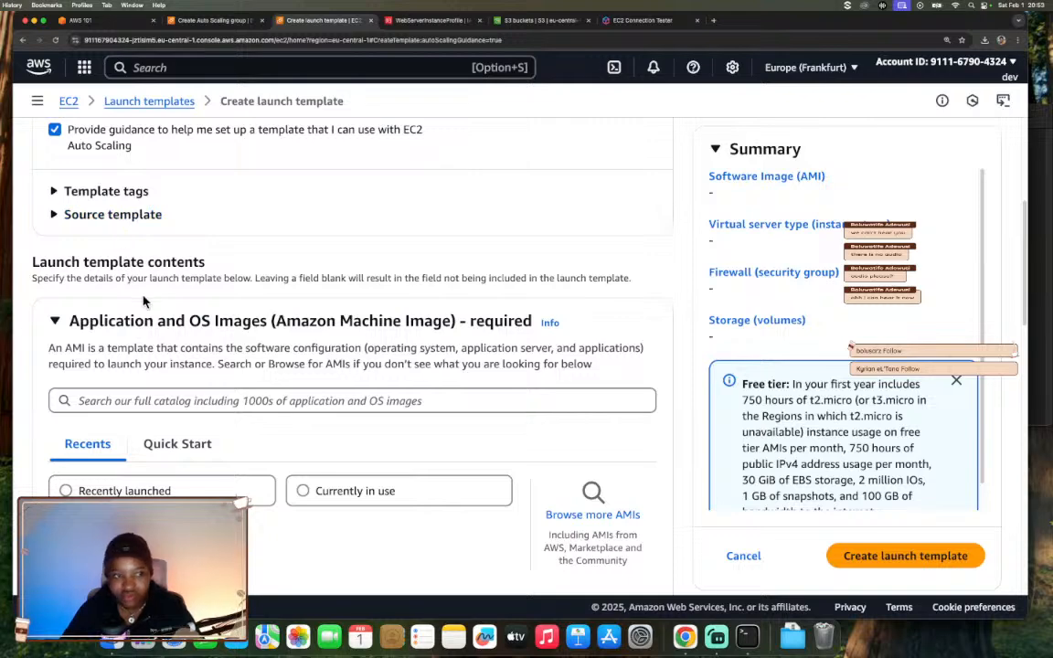
Use the currently in-use AMI al2023-ami-2023.6.20250123.4-kernel-6.1-x86_64 as the launch template's machine image.
{"action": "scroll", "coordinate": [143, 300], "scroll_direction": "down", "scroll_amount": 3}
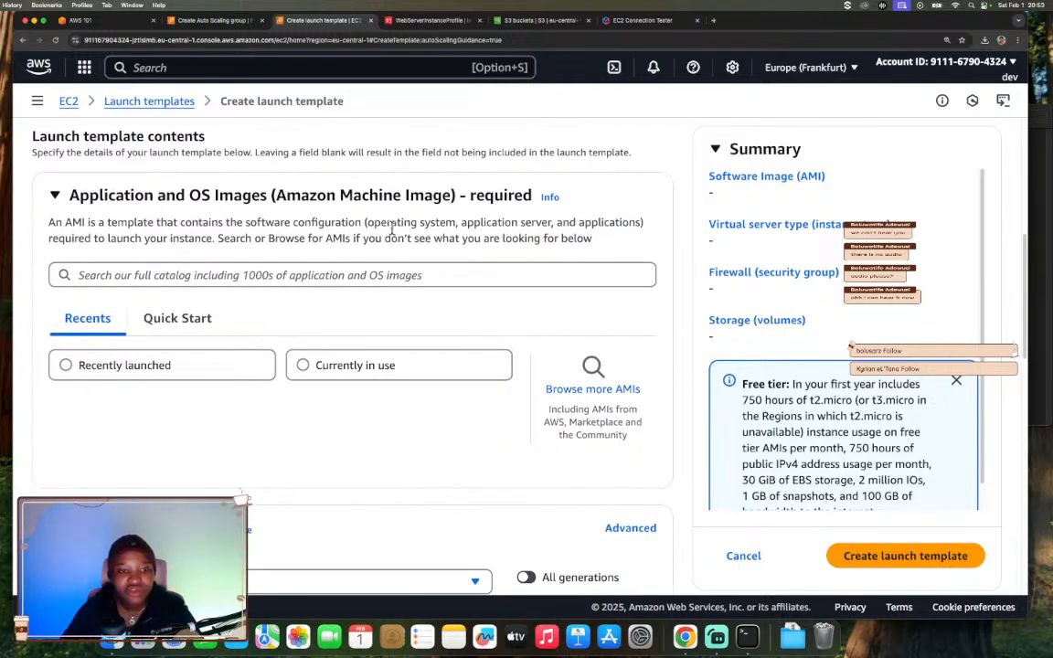
{"action": "scroll", "coordinate": [209, 274], "scroll_direction": "down", "scroll_amount": 1}
{"action": "scroll", "coordinate": [209, 274], "scroll_direction": "down", "scroll_amount": 1}
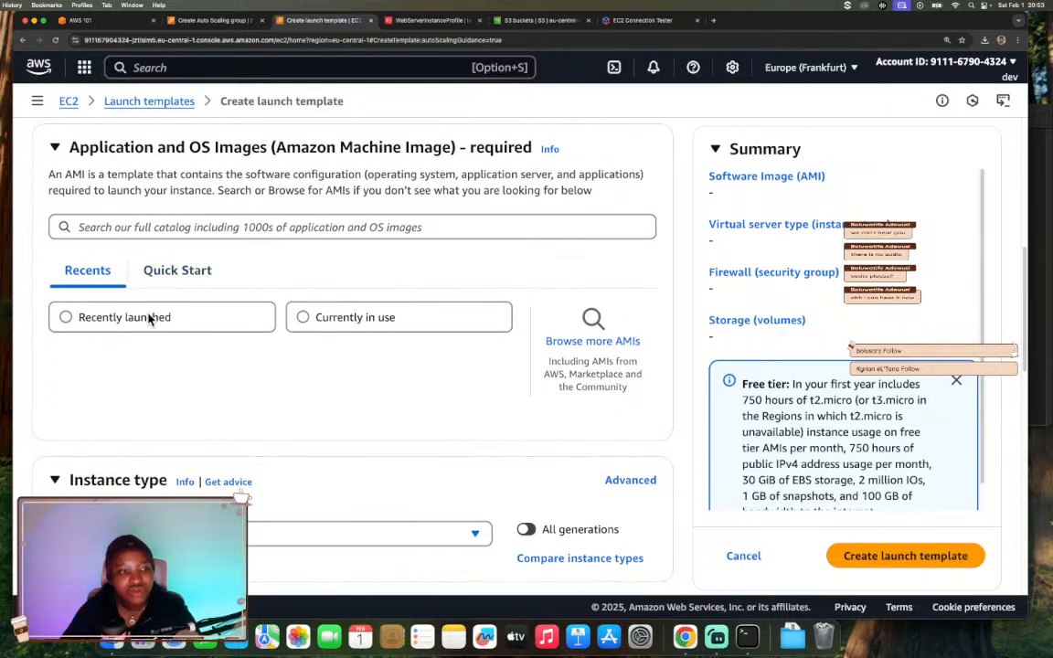
{"action": "left_click", "coordinate": [66, 318]}
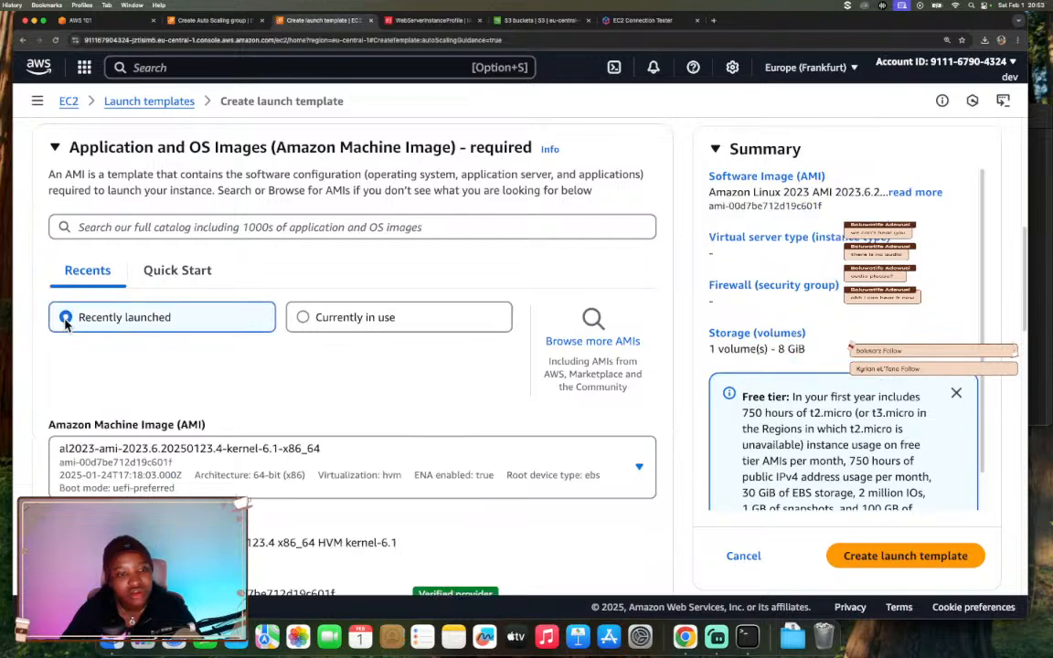
{"action": "scroll", "coordinate": [165, 367], "scroll_direction": "down", "scroll_amount": 3}
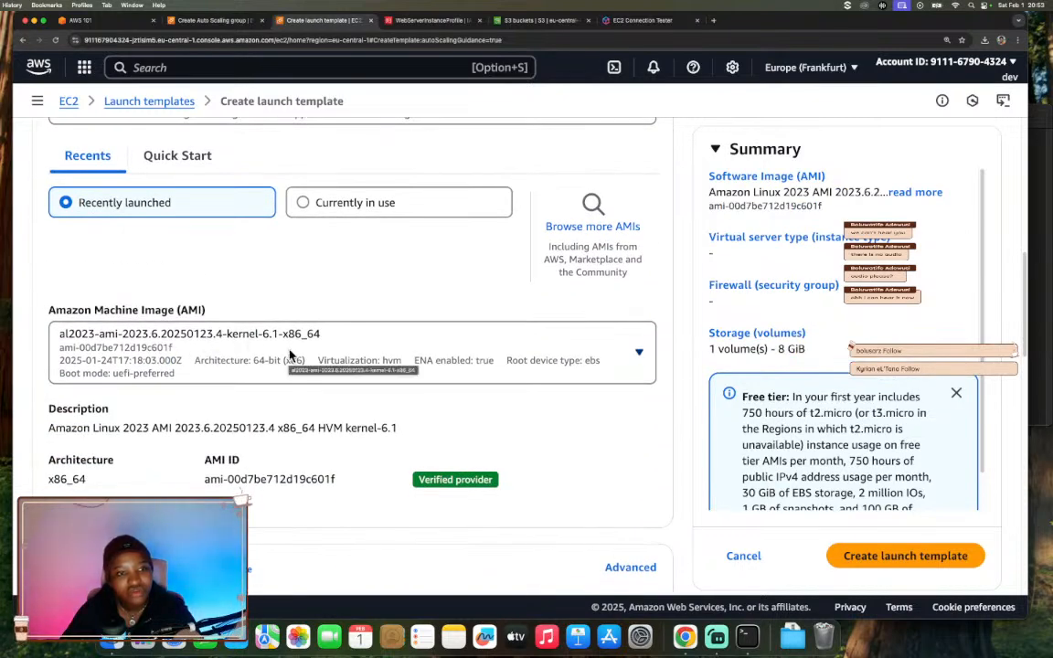
{"action": "left_click", "coordinate": [304, 203]}
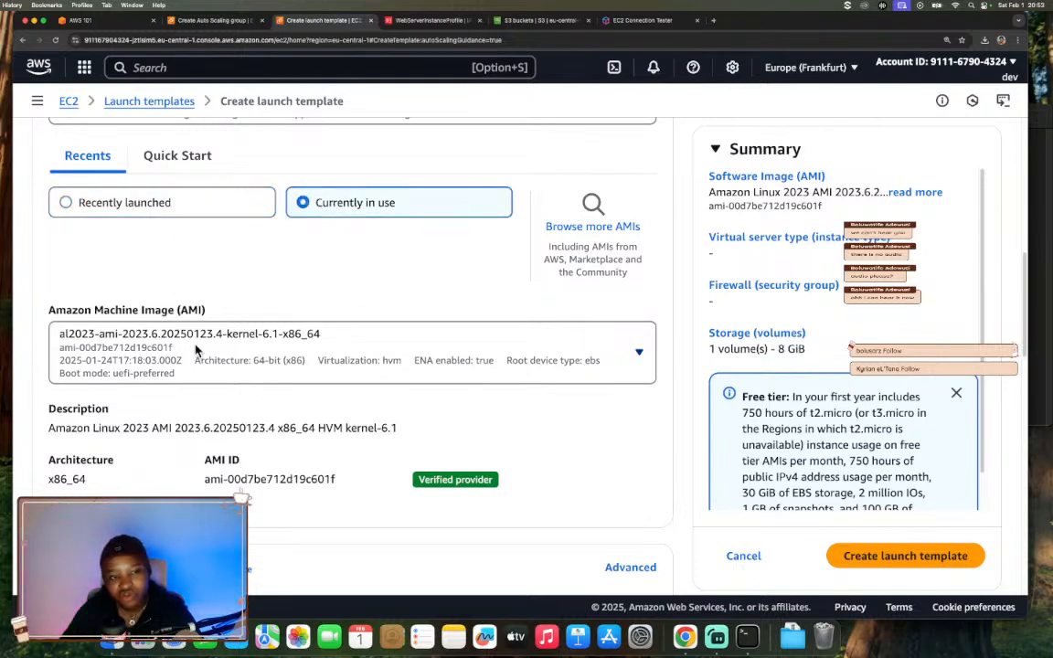
{"action": "left_click", "coordinate": [252, 362]}
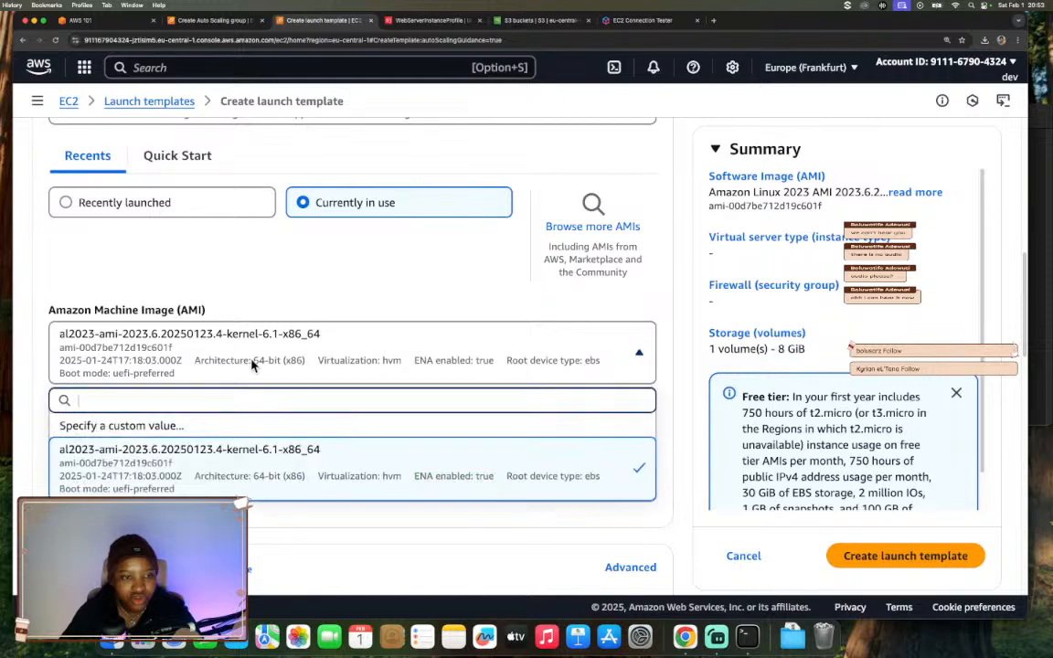
{"action": "left_click", "coordinate": [143, 469]}
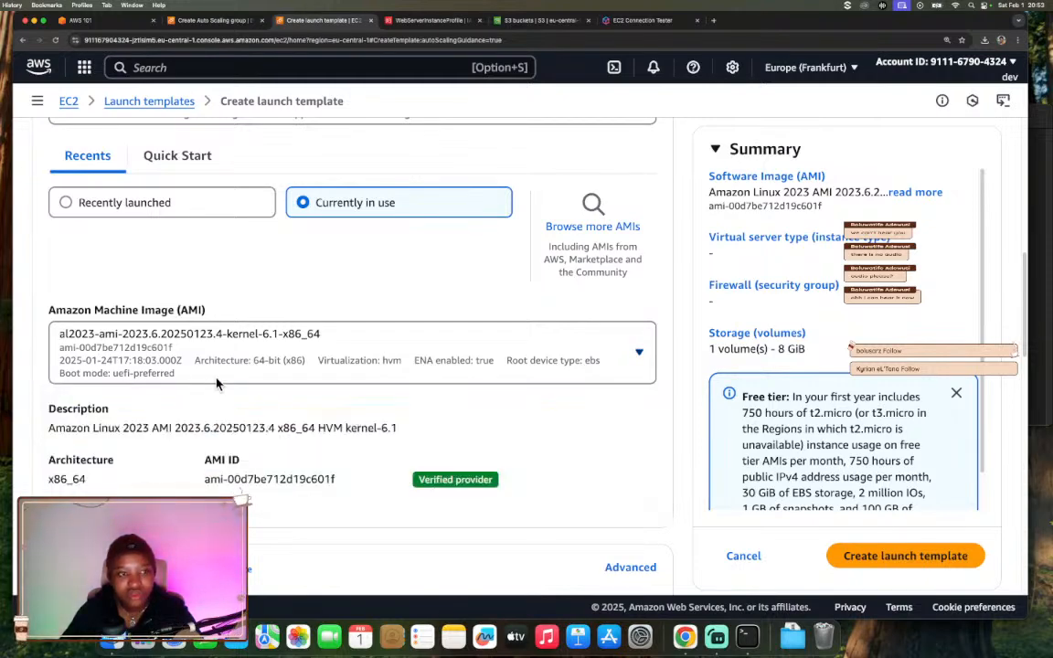
Set the launch template's instance type to the free-tier-eligible t2.micro.
{"action": "scroll", "coordinate": [217, 384], "scroll_direction": "down", "scroll_amount": 3}
{"action": "scroll", "coordinate": [216, 384], "scroll_direction": "down", "scroll_amount": 3}
{"action": "scroll", "coordinate": [216, 384], "scroll_direction": "down", "scroll_amount": 3}
{"action": "scroll", "coordinate": [217, 383], "scroll_direction": "down", "scroll_amount": 1}
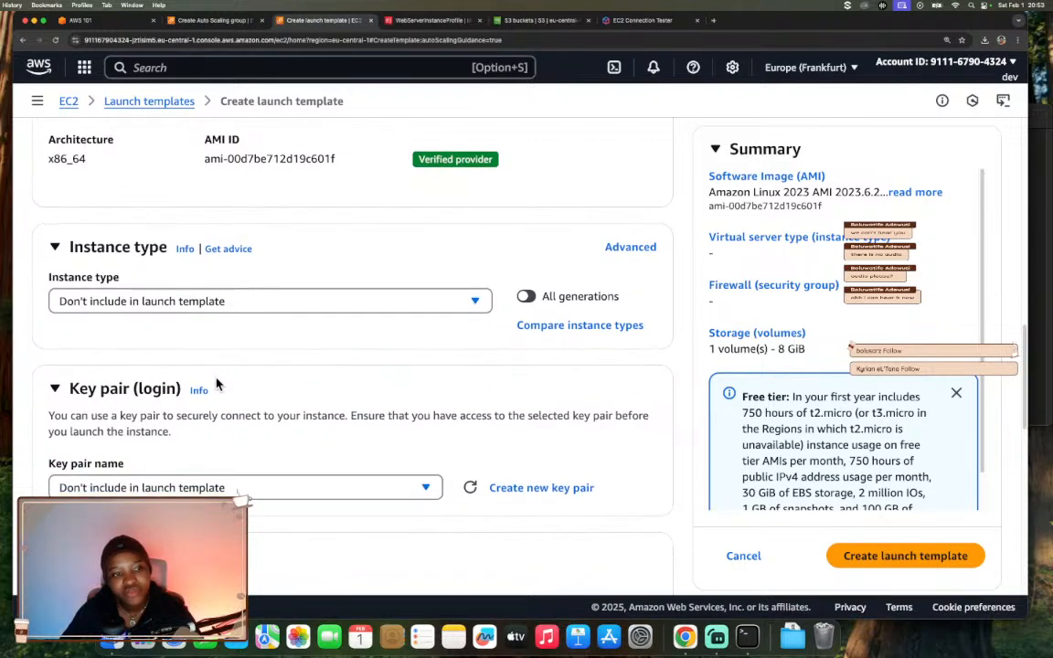
{"action": "left_click", "coordinate": [210, 309]}
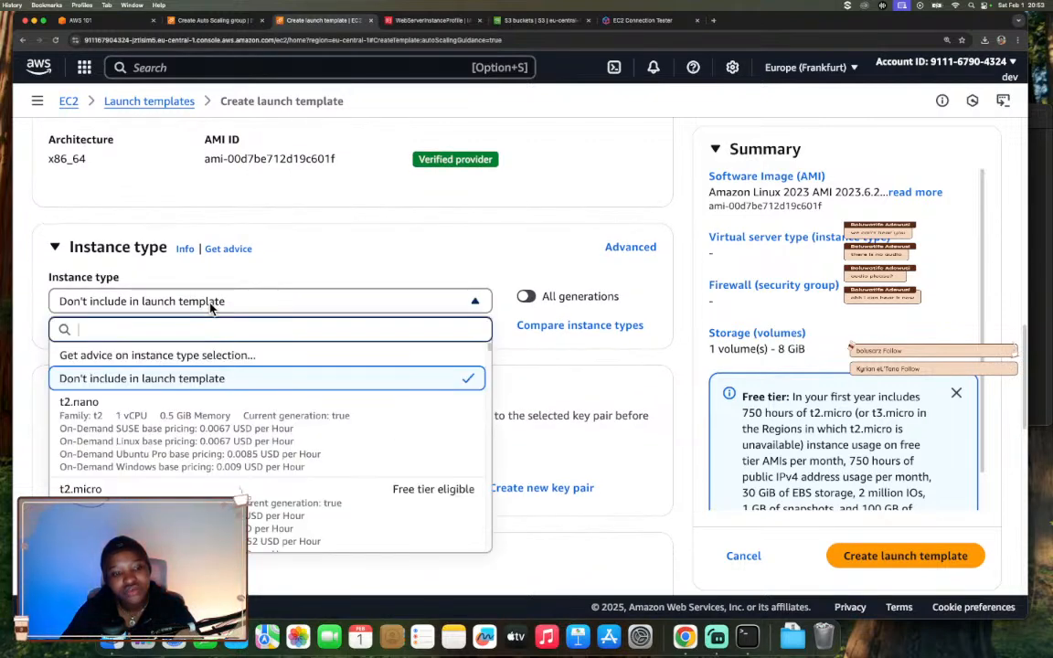
{"action": "scroll", "coordinate": [289, 484], "scroll_direction": "down", "scroll_amount": 4}
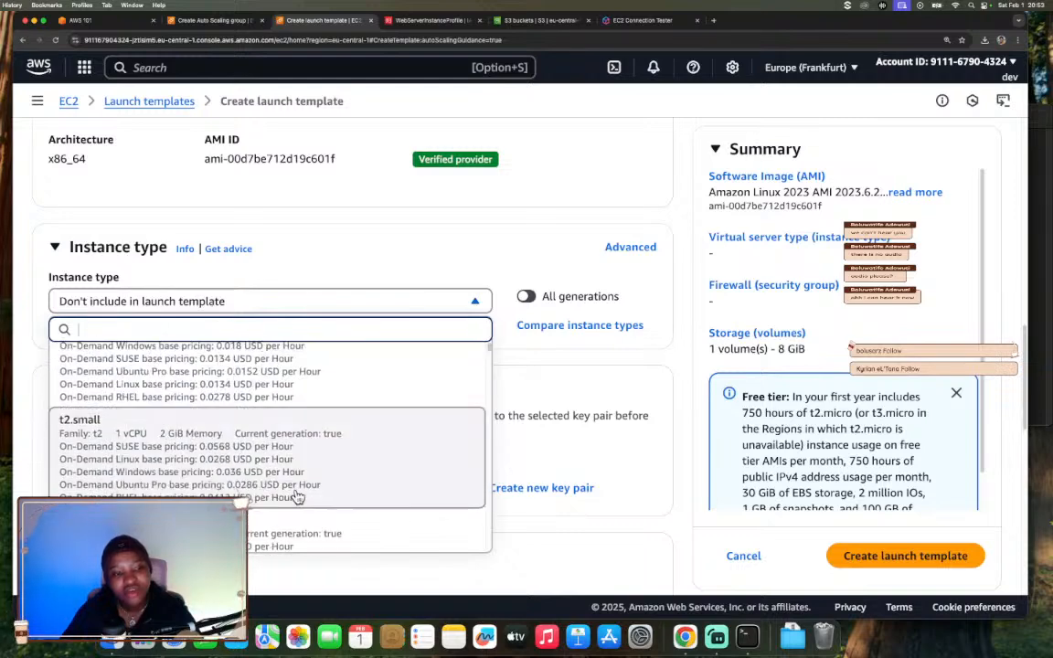
{"action": "scroll", "coordinate": [291, 476], "scroll_direction": "up", "scroll_amount": 1}
{"action": "scroll", "coordinate": [288, 476], "scroll_direction": "up", "scroll_amount": 1}
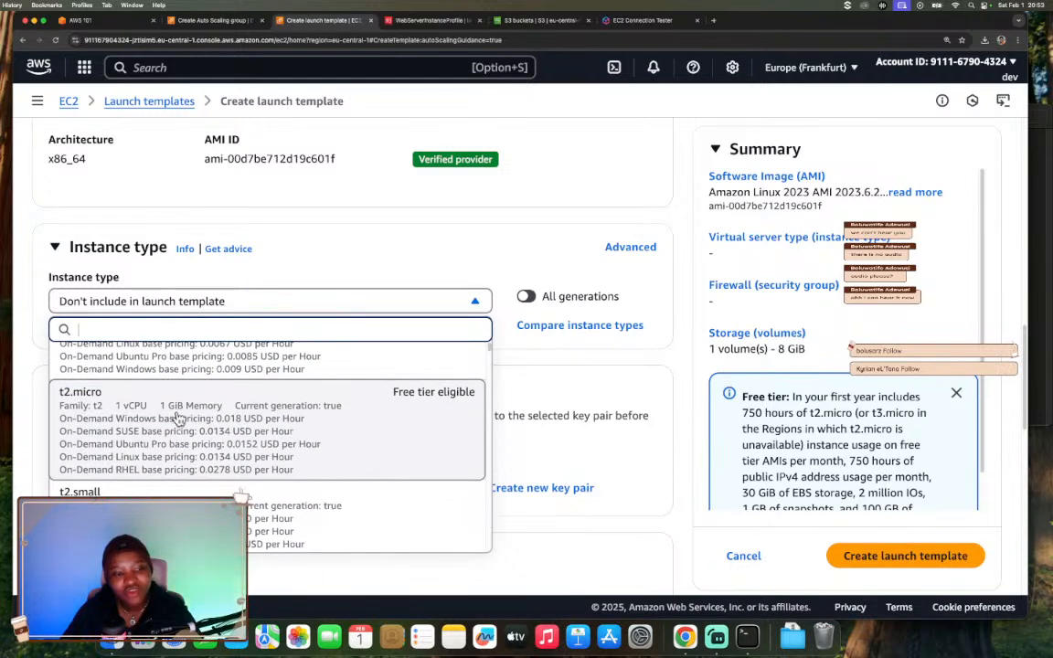
{"action": "left_click", "coordinate": [452, 407]}
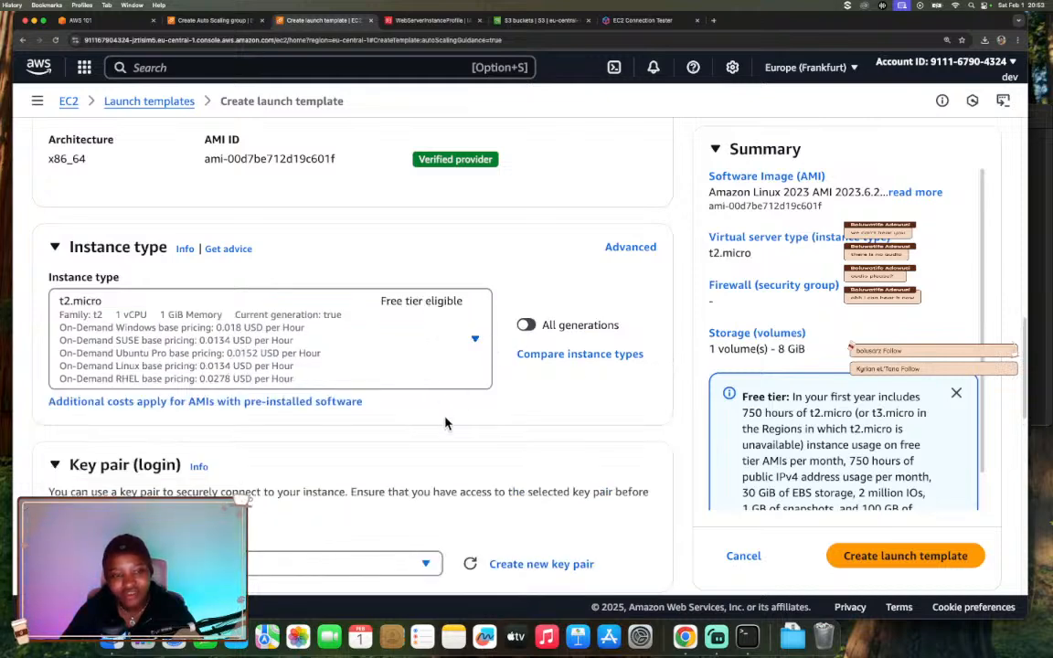
Review the launch template's key pair, subnet and security group options.
{"action": "scroll", "coordinate": [439, 426], "scroll_direction": "down", "scroll_amount": 1}
{"action": "scroll", "coordinate": [440, 426], "scroll_direction": "down", "scroll_amount": 5}
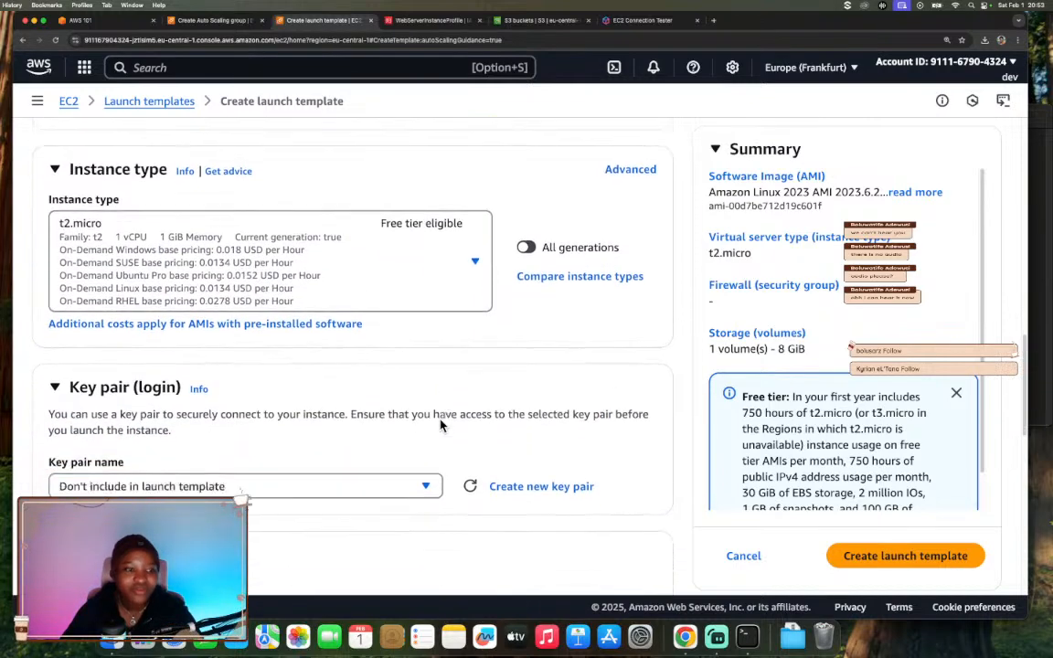
{"action": "scroll", "coordinate": [440, 426], "scroll_direction": "down", "scroll_amount": 1}
{"action": "scroll", "coordinate": [440, 426], "scroll_direction": "down", "scroll_amount": 1}
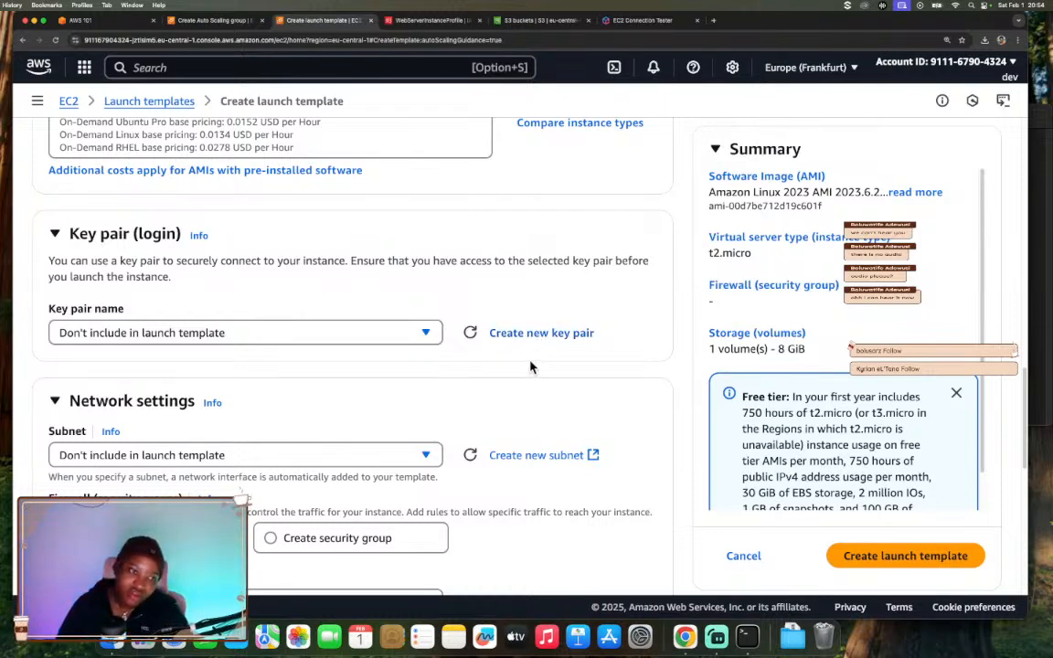
{"action": "scroll", "coordinate": [422, 378], "scroll_direction": "down", "scroll_amount": 1}
{"action": "scroll", "coordinate": [421, 379], "scroll_direction": "down", "scroll_amount": 3}
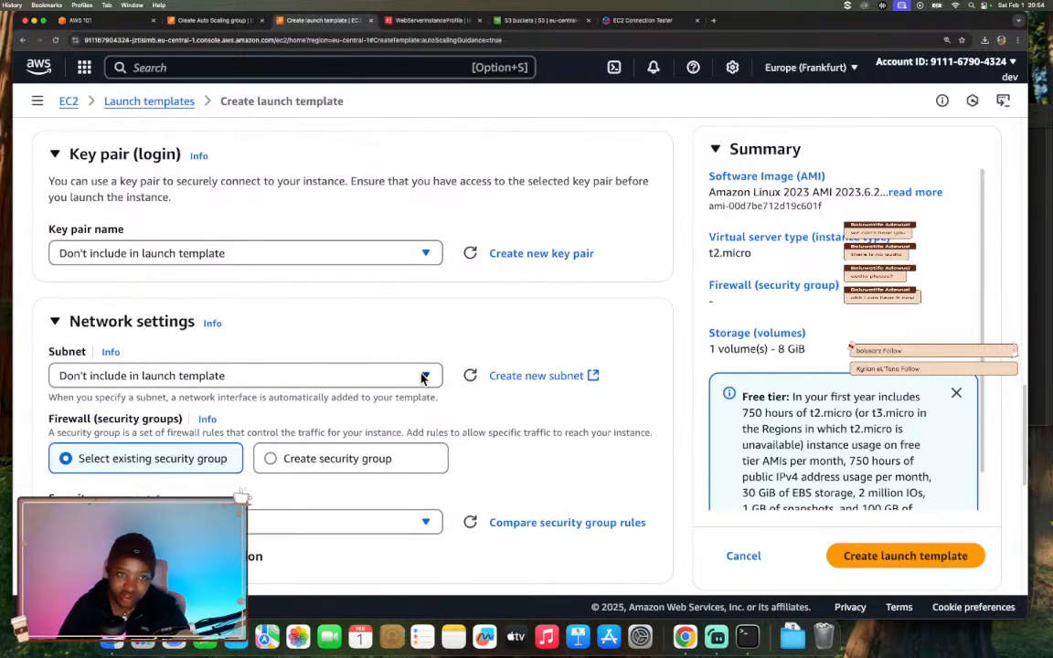
{"action": "scroll", "coordinate": [421, 379], "scroll_direction": "down", "scroll_amount": 1}
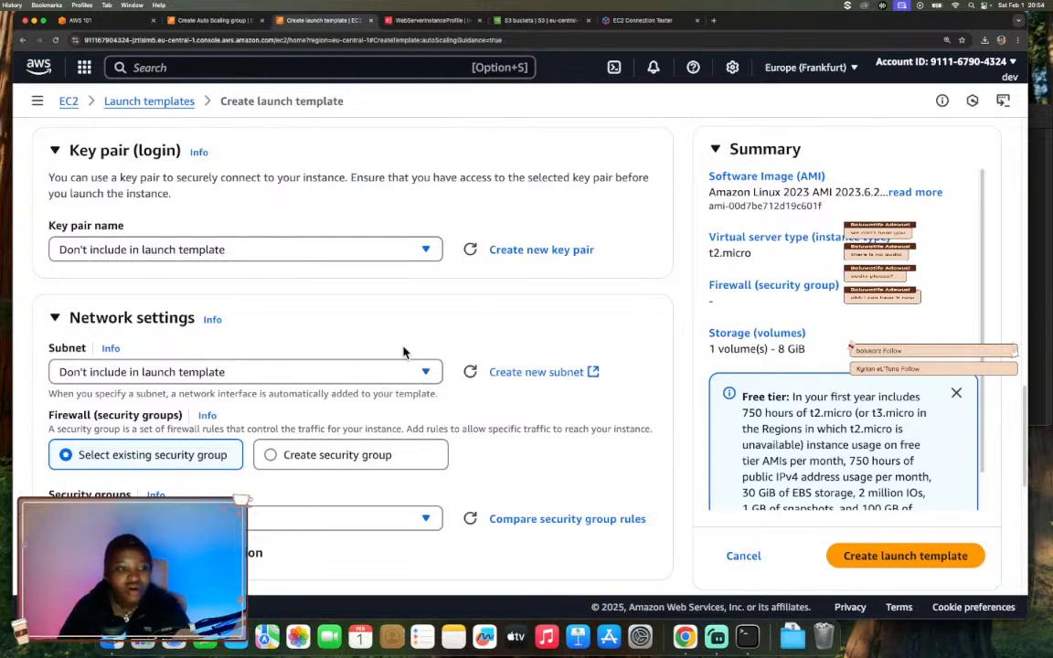
{"action": "scroll", "coordinate": [256, 388], "scroll_direction": "down", "scroll_amount": 3}
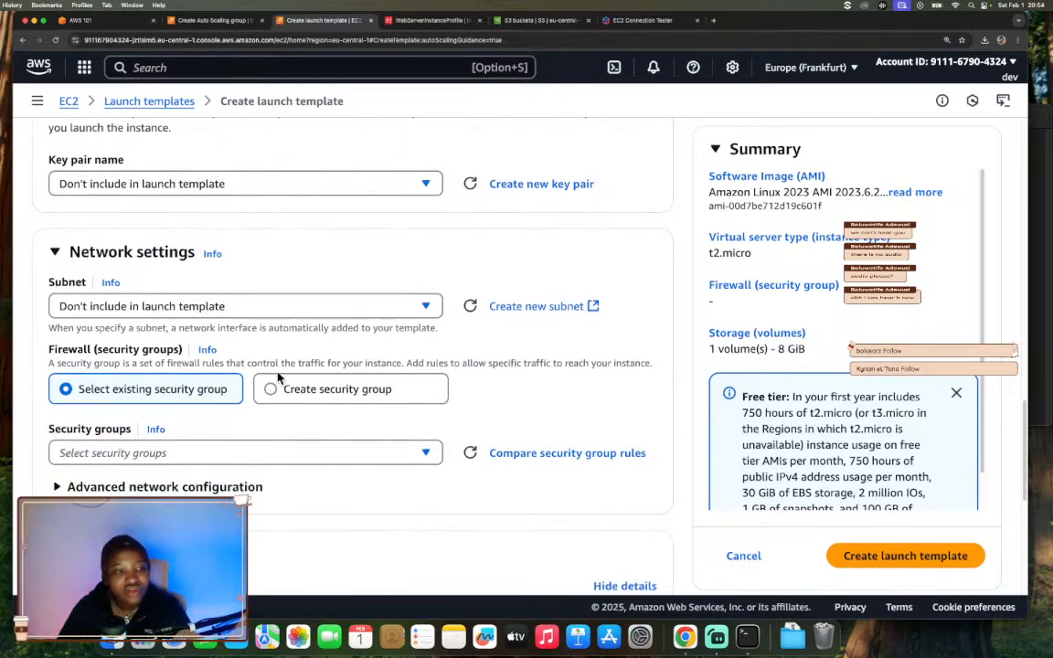
{"action": "scroll", "coordinate": [315, 327], "scroll_direction": "down", "scroll_amount": 1}
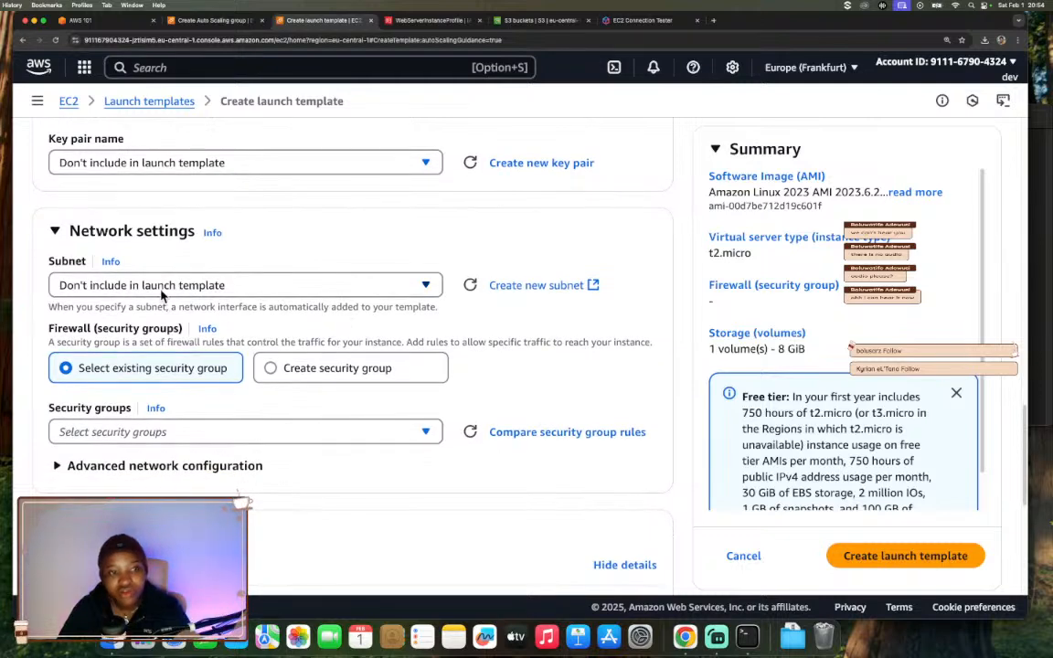
Set the launch template's subnet to project-subnet-private2-eu-central-1b.
{"action": "left_click", "coordinate": [419, 289]}
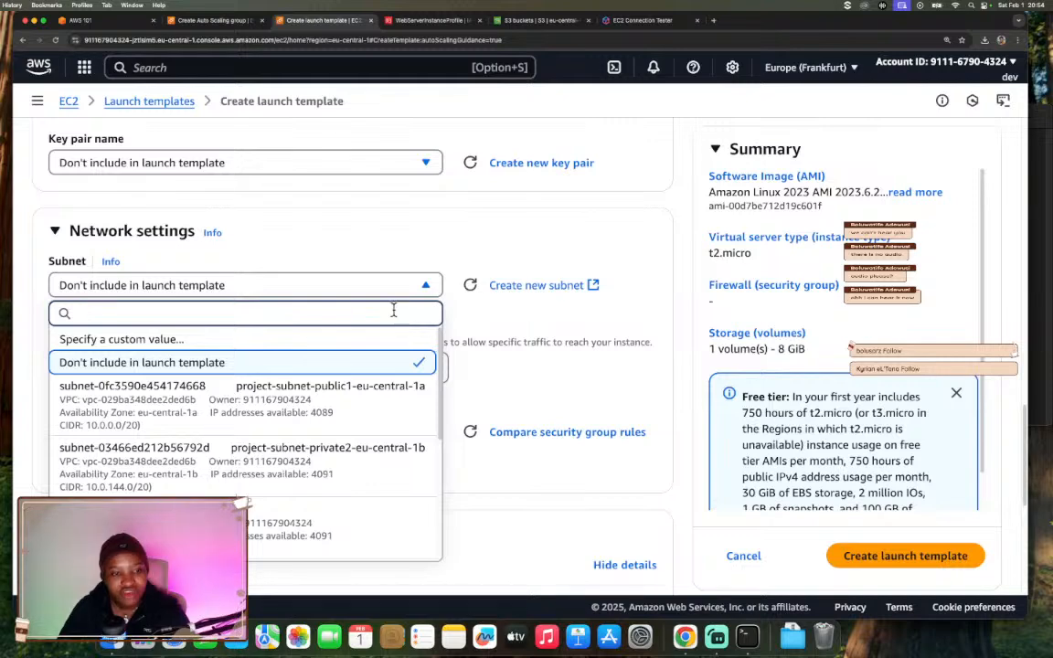
{"action": "scroll", "coordinate": [391, 432], "scroll_direction": "down", "scroll_amount": 2}
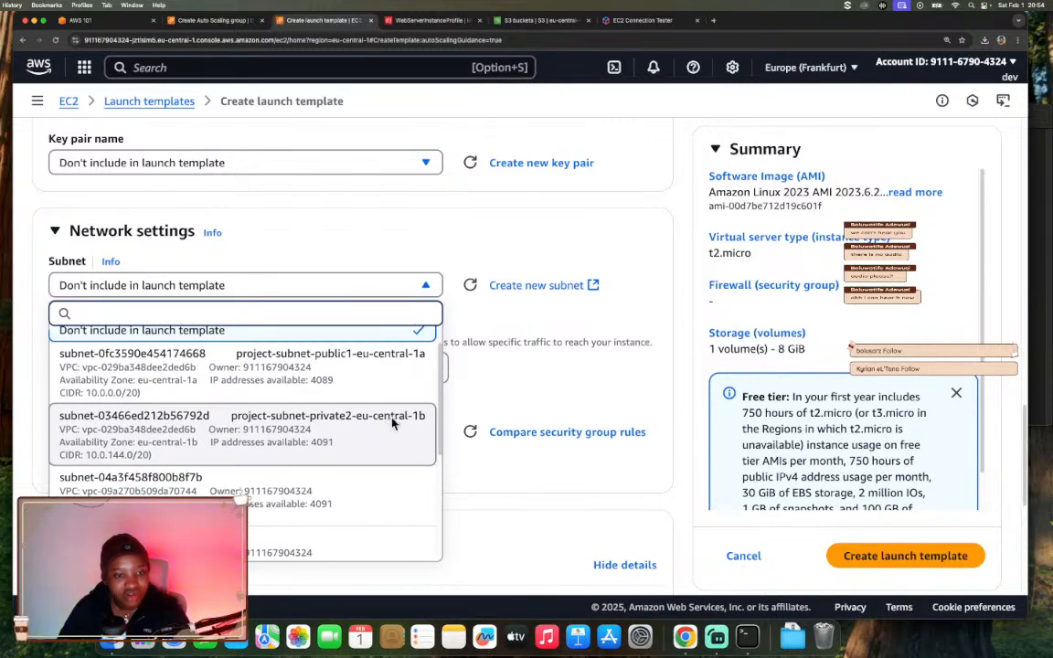
{"action": "left_click", "coordinate": [393, 426]}
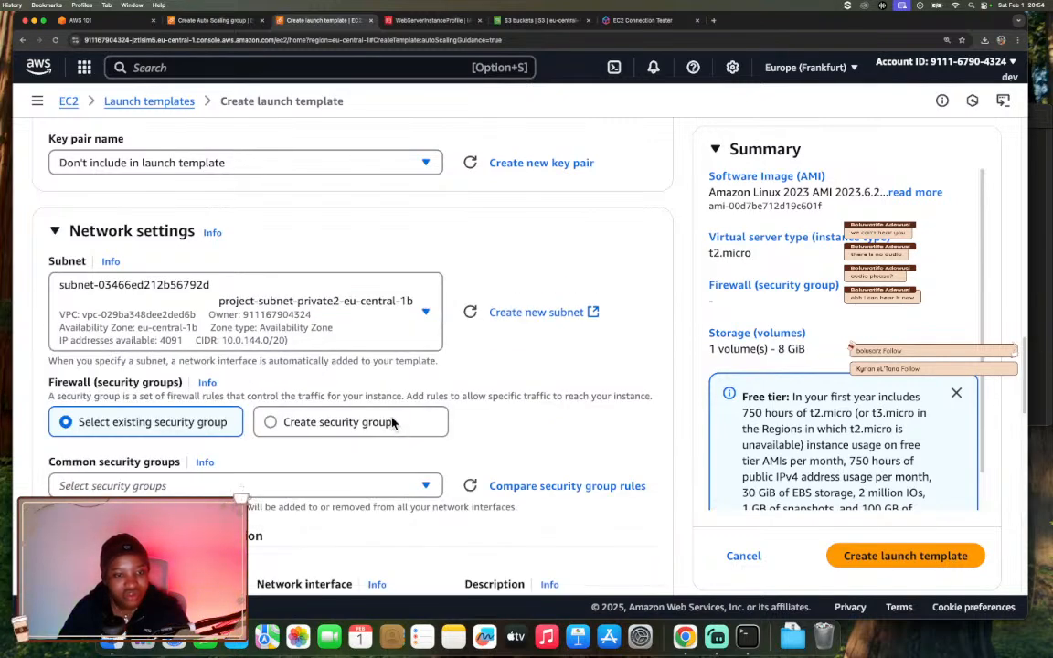
Change the launch template's subnet to project-subnet-private1-eu-central-1a.
{"action": "left_click", "coordinate": [409, 319]}
{"action": "scroll", "coordinate": [384, 481], "scroll_direction": "down", "scroll_amount": 2}
{"action": "scroll", "coordinate": [383, 483], "scroll_direction": "down", "scroll_amount": 4}
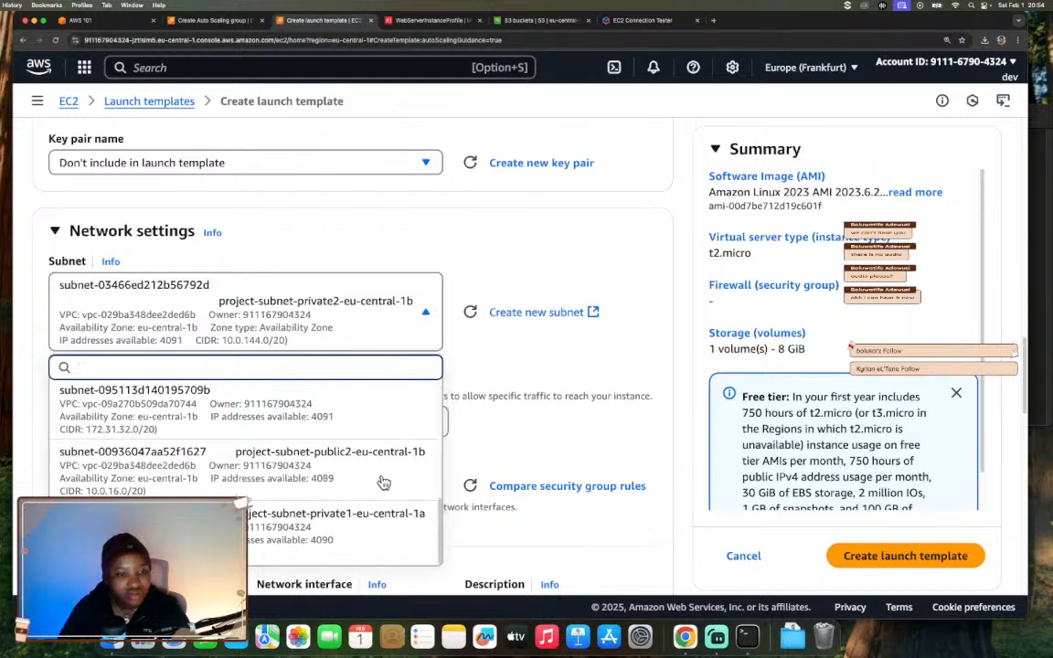
{"action": "left_click", "coordinate": [370, 521]}
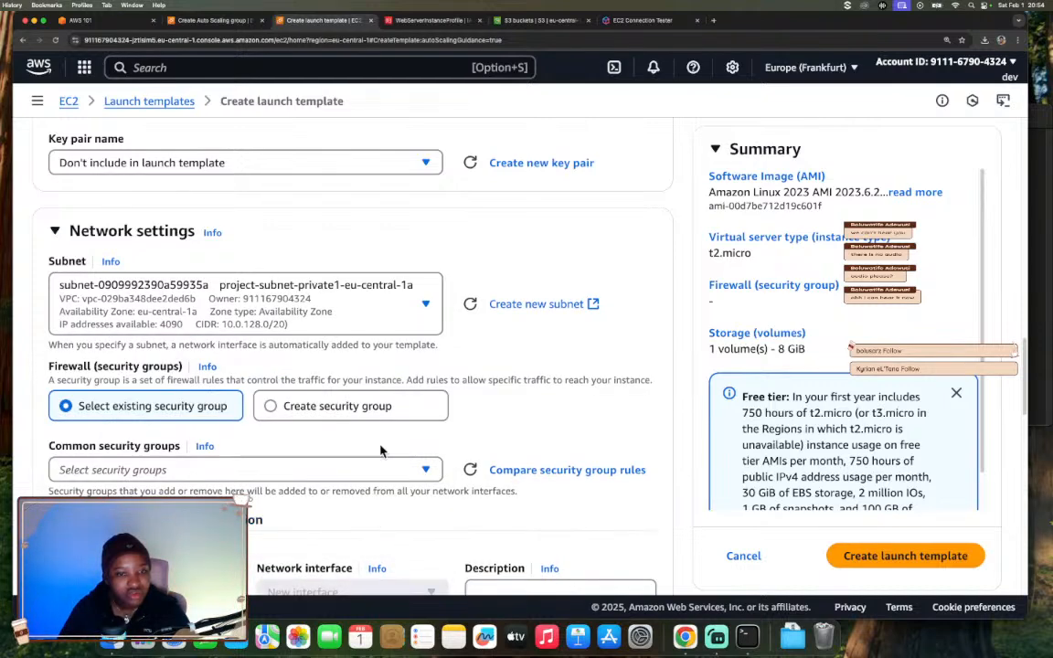
{"action": "left_click", "coordinate": [361, 300]}
{"action": "scroll", "coordinate": [383, 451], "scroll_direction": "up", "scroll_amount": 1}
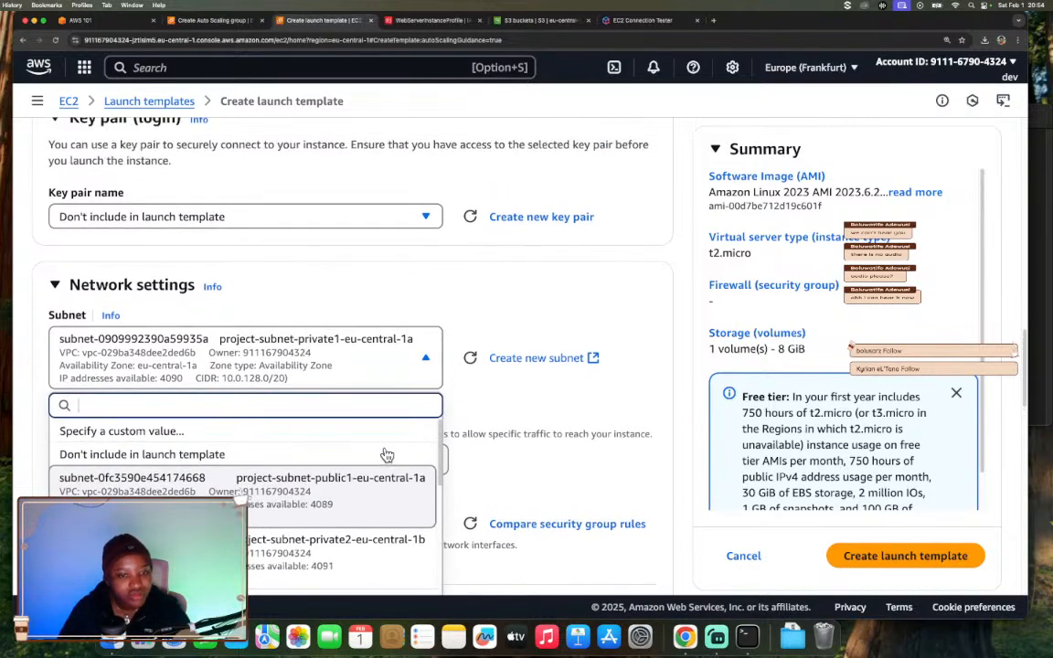
{"action": "scroll", "coordinate": [400, 499], "scroll_direction": "down", "scroll_amount": 5}
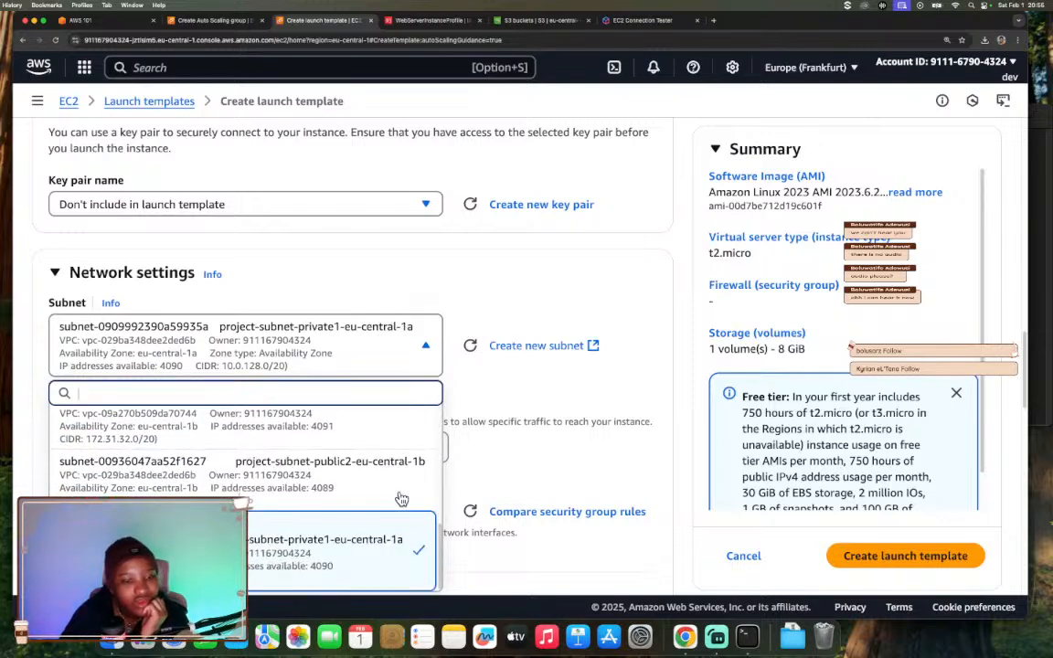
{"action": "scroll", "coordinate": [484, 410], "scroll_direction": "down", "scroll_amount": 1}
{"action": "left_click", "coordinate": [500, 432]}
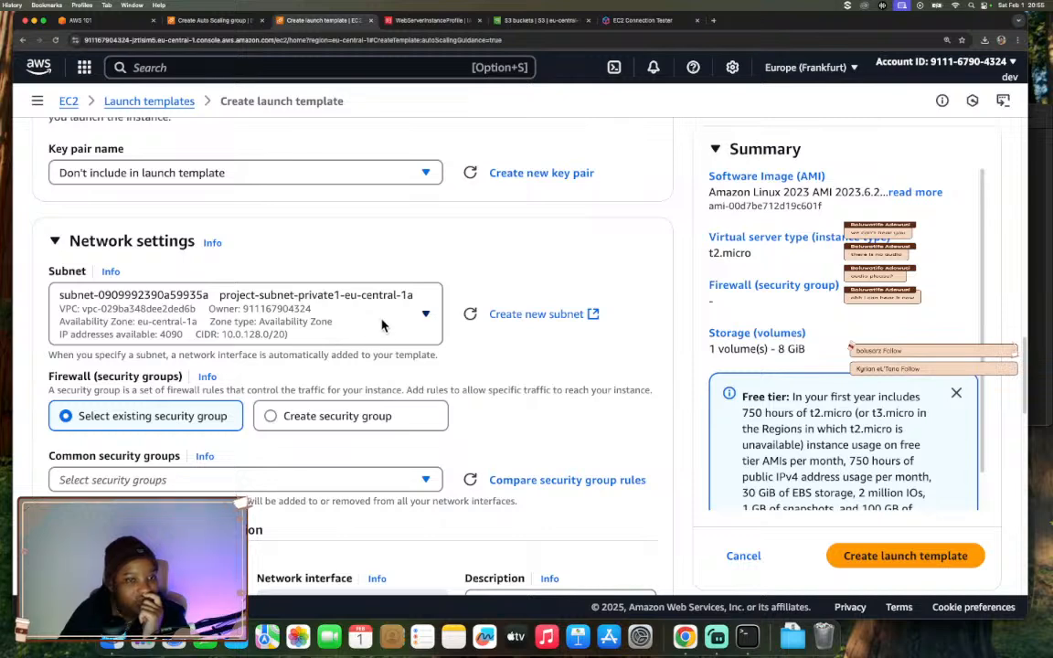
Set the launch template's subnet to "Don't include in launch template".
{"action": "left_click", "coordinate": [403, 334]}
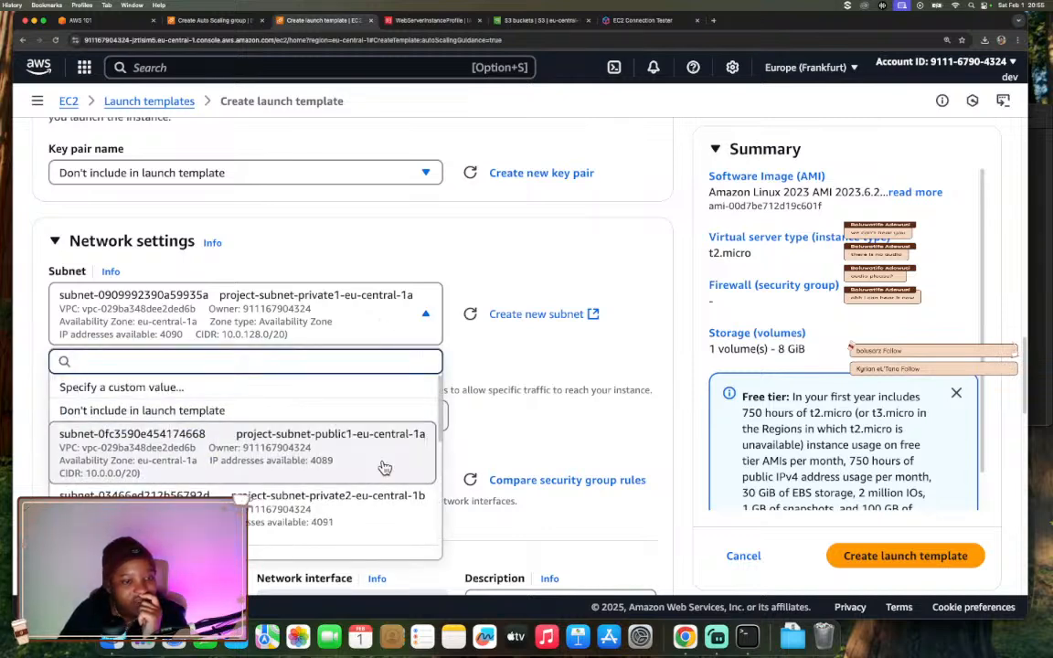
{"action": "scroll", "coordinate": [383, 468], "scroll_direction": "down", "scroll_amount": 4}
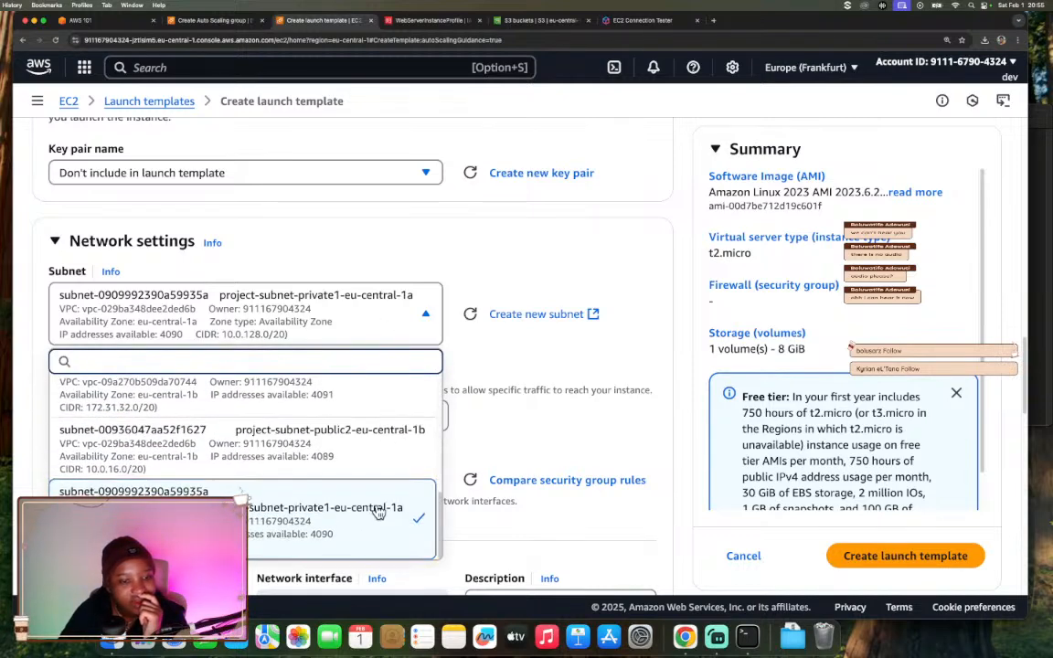
{"action": "left_click", "coordinate": [379, 512]}
{"action": "left_click", "coordinate": [376, 334]}
{"action": "left_click", "coordinate": [270, 412]}
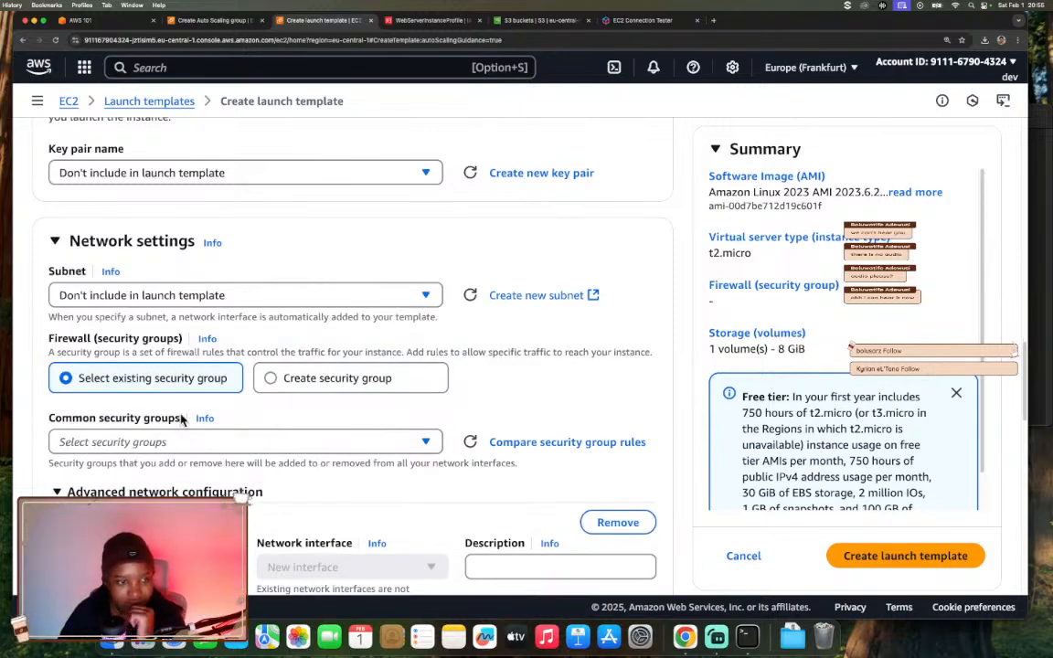
Assign the existing Web Server Security Group to the launch template as its common security group.
{"action": "scroll", "coordinate": [281, 436], "scroll_direction": "down", "scroll_amount": 2}
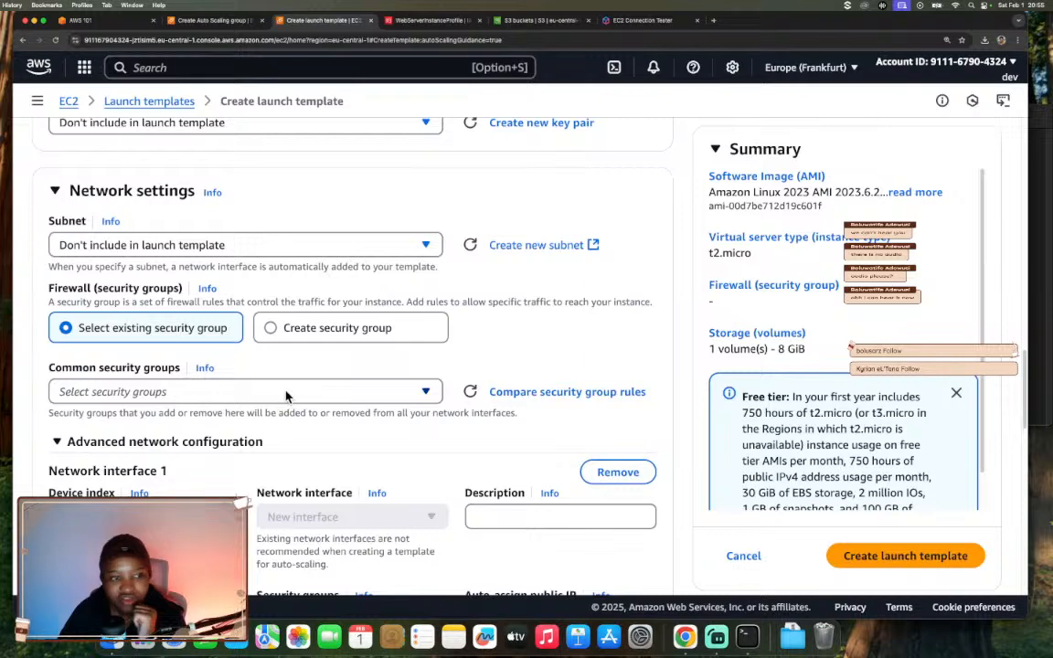
{"action": "left_click", "coordinate": [286, 393]}
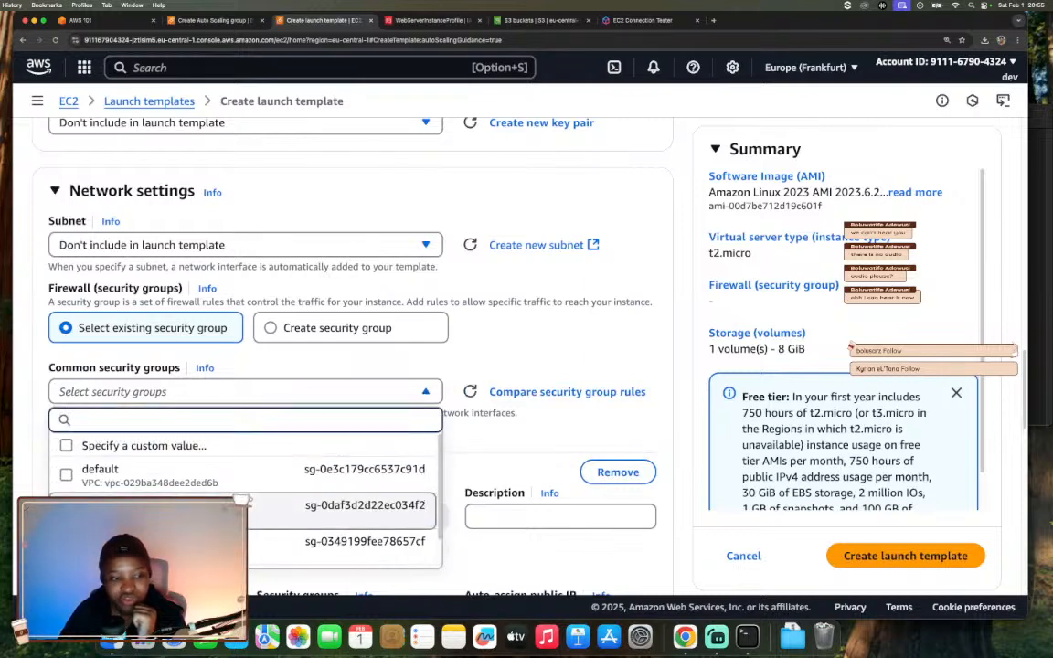
{"action": "left_click", "coordinate": [242, 504]}
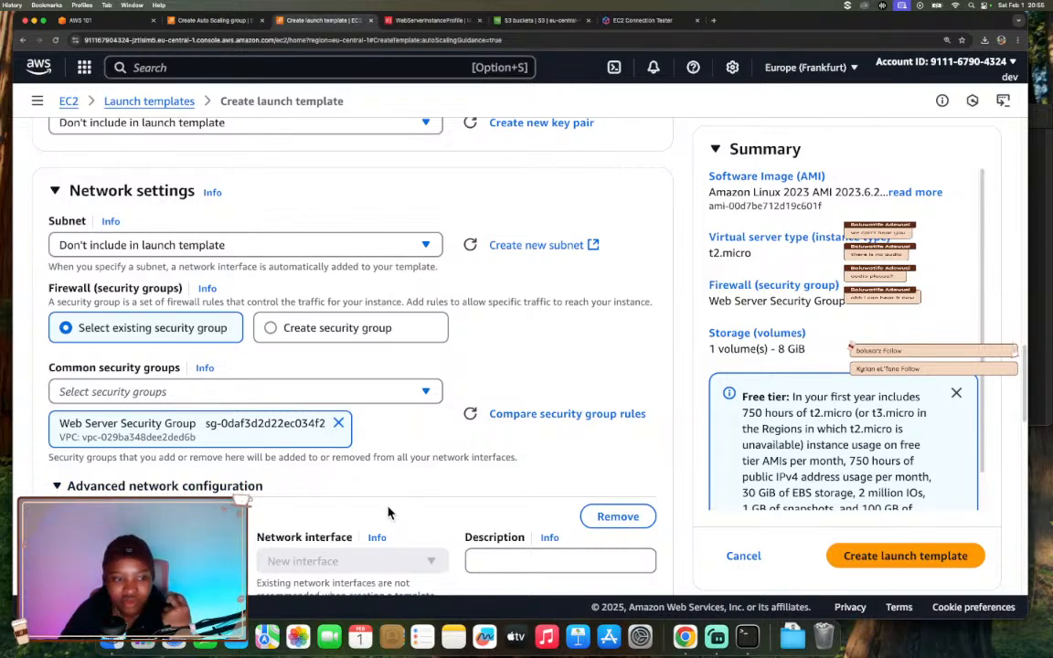
Review the launch template's name, Auto Scaling guidance, AMI, instance type, key pair and network settings.
{"action": "scroll", "coordinate": [388, 512], "scroll_direction": "down", "scroll_amount": 6}
{"action": "scroll", "coordinate": [387, 513], "scroll_direction": "down", "scroll_amount": 1}
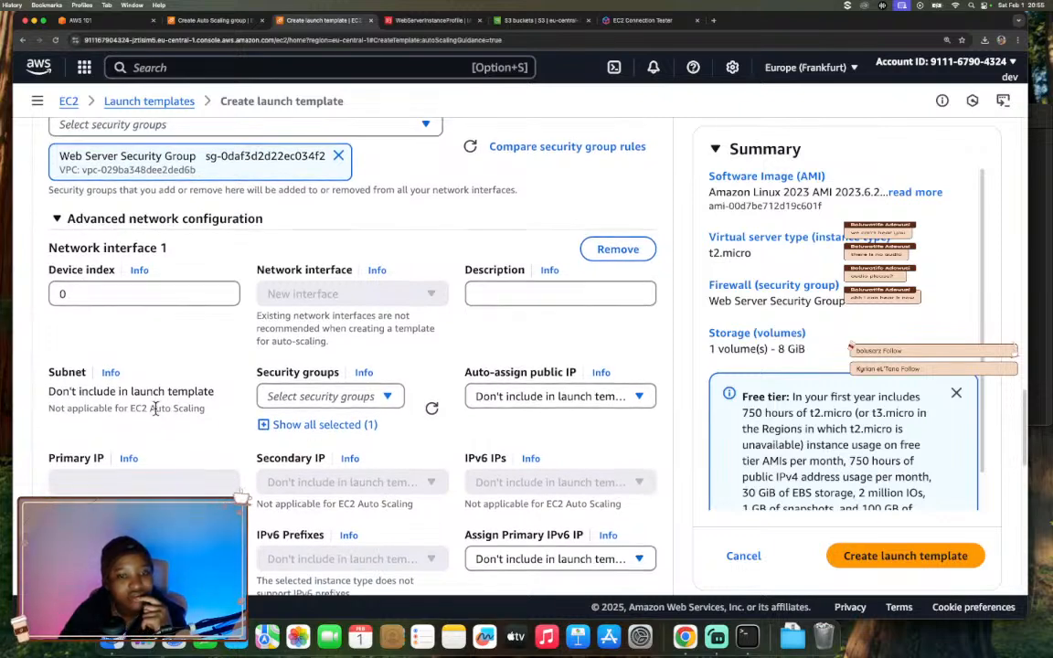
{"action": "scroll", "coordinate": [156, 409], "scroll_direction": "down", "scroll_amount": 2}
{"action": "scroll", "coordinate": [156, 414], "scroll_direction": "down", "scroll_amount": 4}
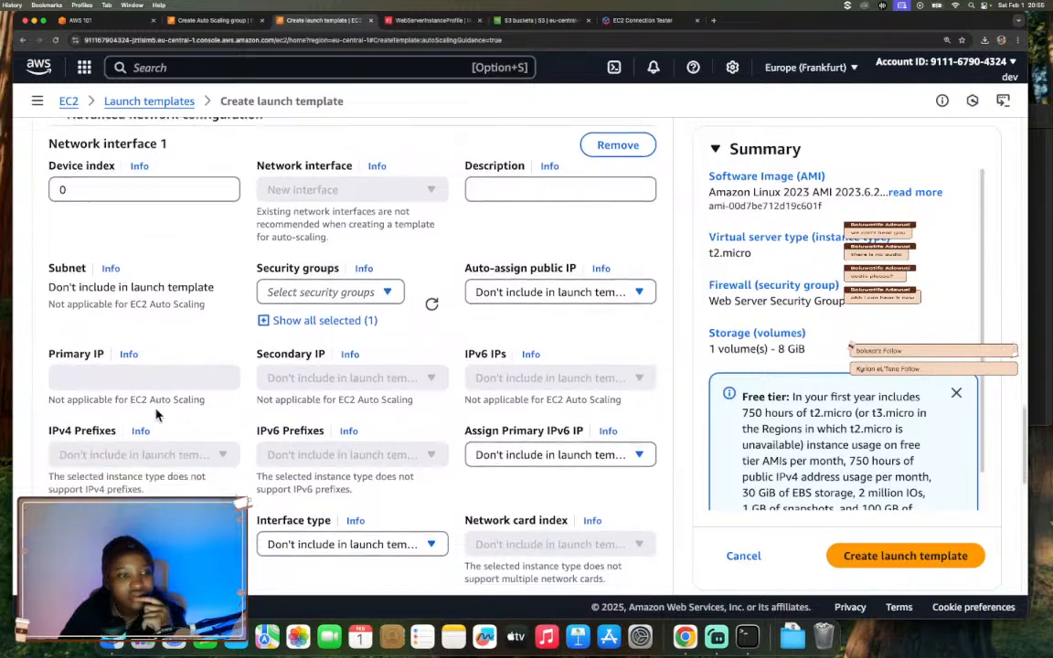
{"action": "scroll", "coordinate": [156, 415], "scroll_direction": "up", "scroll_amount": 20}
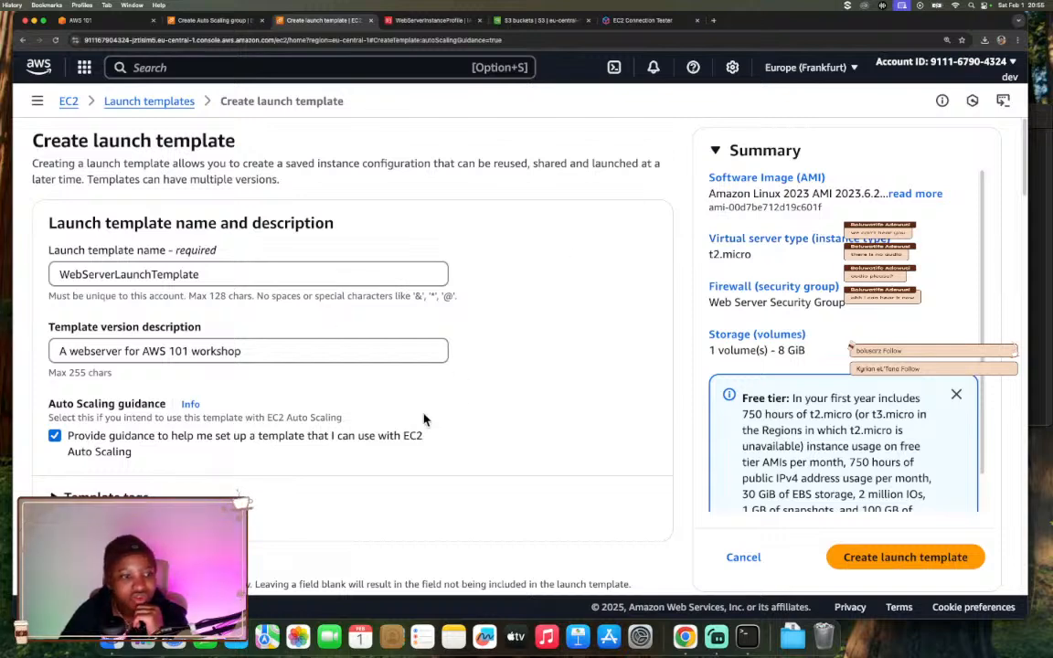
{"action": "scroll", "coordinate": [198, 310], "scroll_direction": "down", "scroll_amount": 3}
{"action": "scroll", "coordinate": [196, 314], "scroll_direction": "down", "scroll_amount": 1}
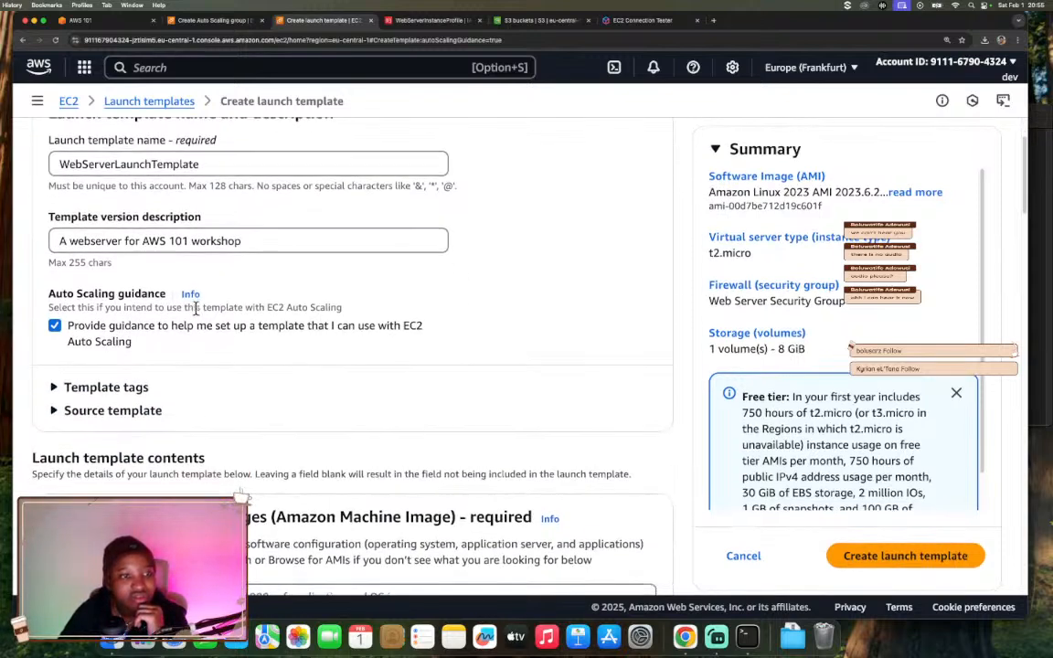
{"action": "scroll", "coordinate": [196, 314], "scroll_direction": "down", "scroll_amount": 3}
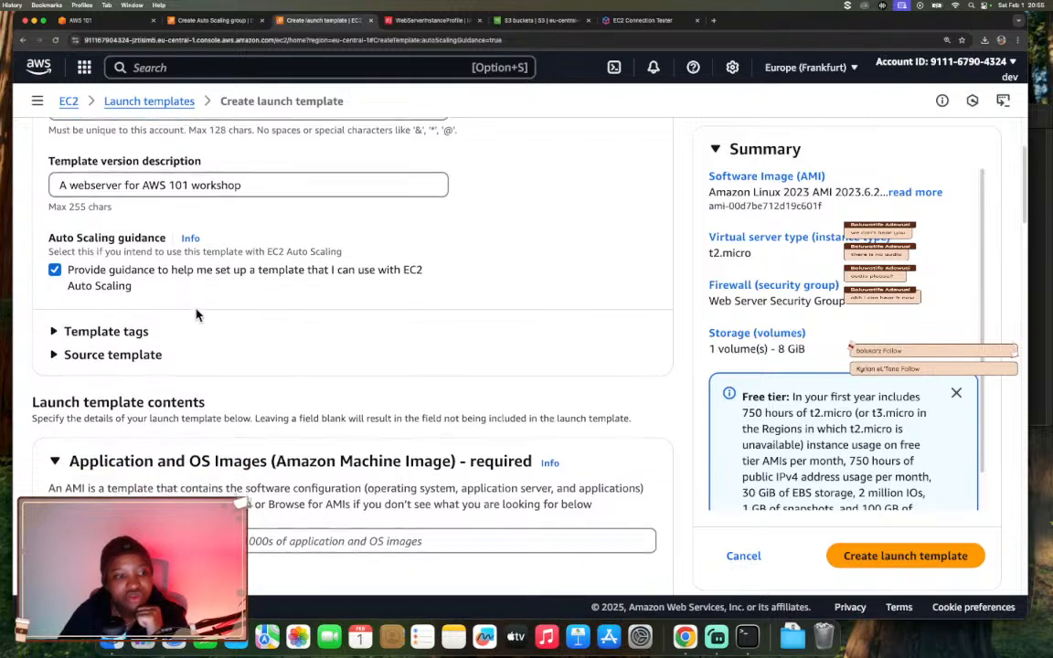
{"action": "scroll", "coordinate": [196, 314], "scroll_direction": "down", "scroll_amount": 1}
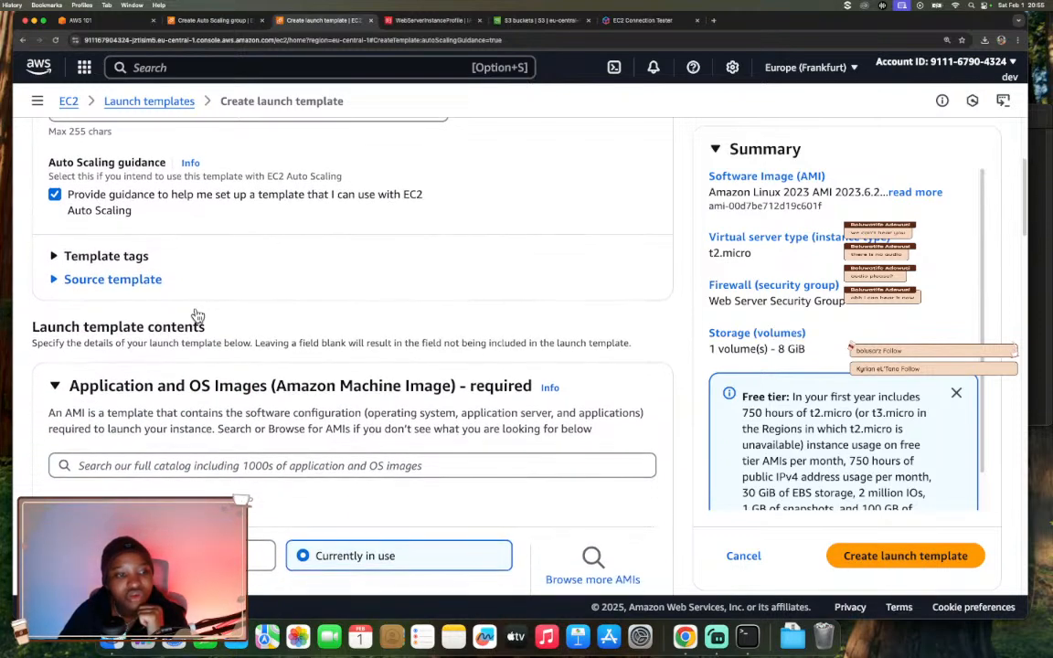
{"action": "scroll", "coordinate": [196, 313], "scroll_direction": "down", "scroll_amount": 3}
{"action": "scroll", "coordinate": [196, 314], "scroll_direction": "down", "scroll_amount": 3}
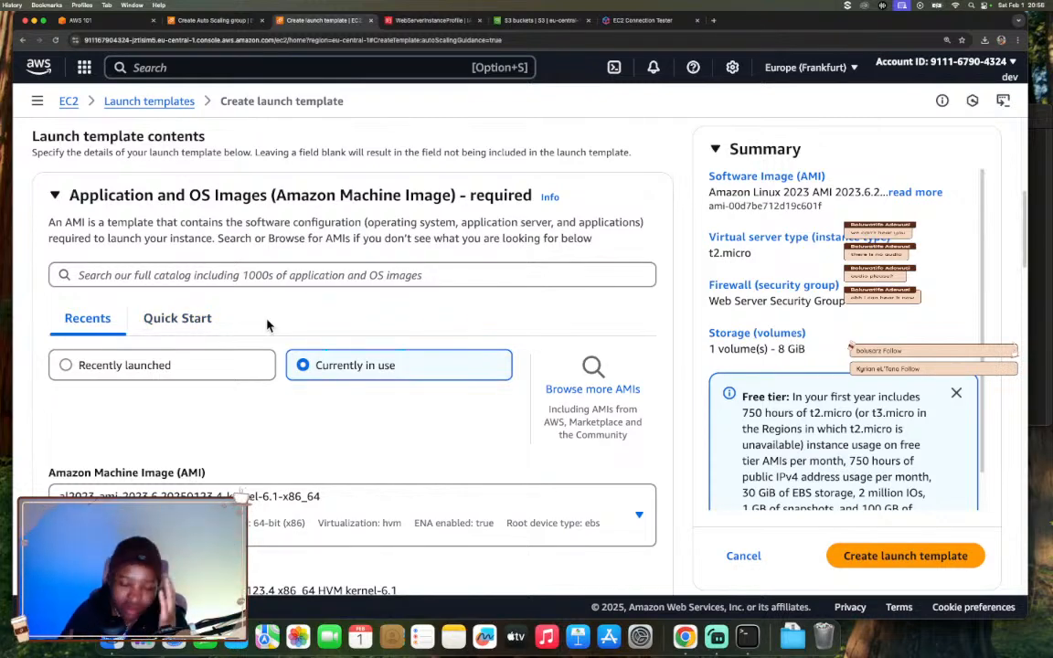
{"action": "scroll", "coordinate": [418, 411], "scroll_direction": "down", "scroll_amount": 3}
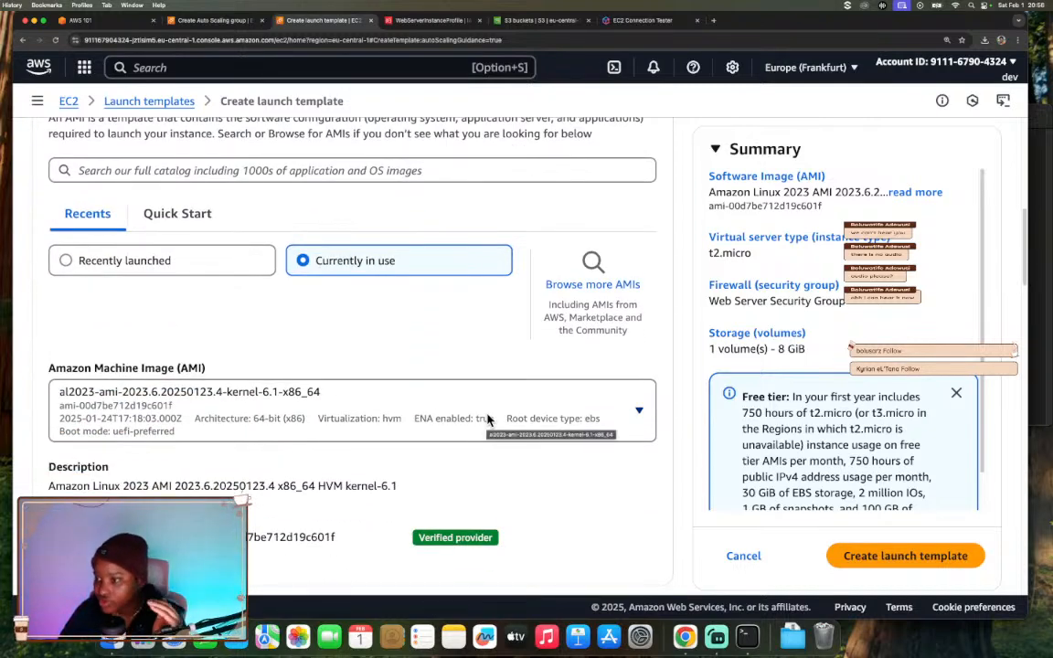
{"action": "scroll", "coordinate": [488, 417], "scroll_direction": "down", "scroll_amount": 7}
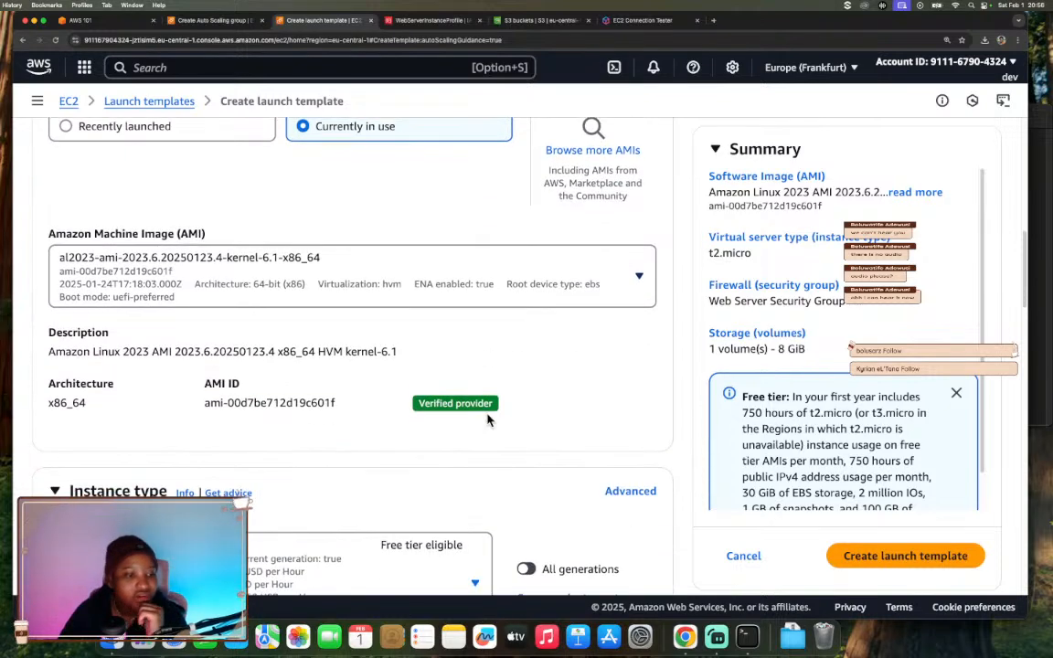
{"action": "scroll", "coordinate": [487, 418], "scroll_direction": "down", "scroll_amount": 2}
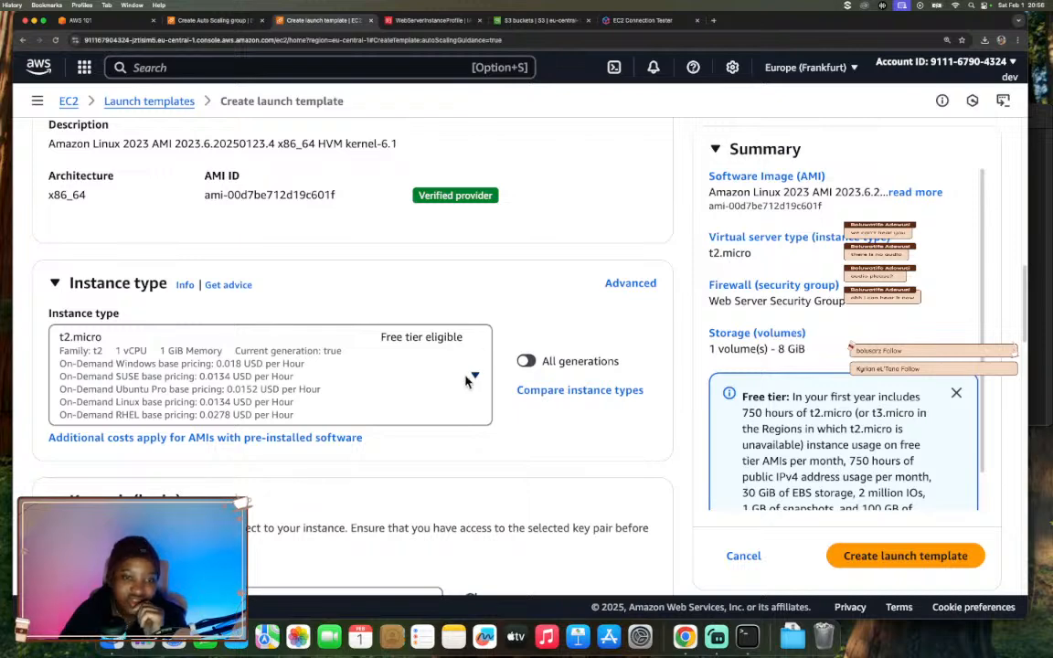
{"action": "scroll", "coordinate": [409, 393], "scroll_direction": "down", "scroll_amount": 10}
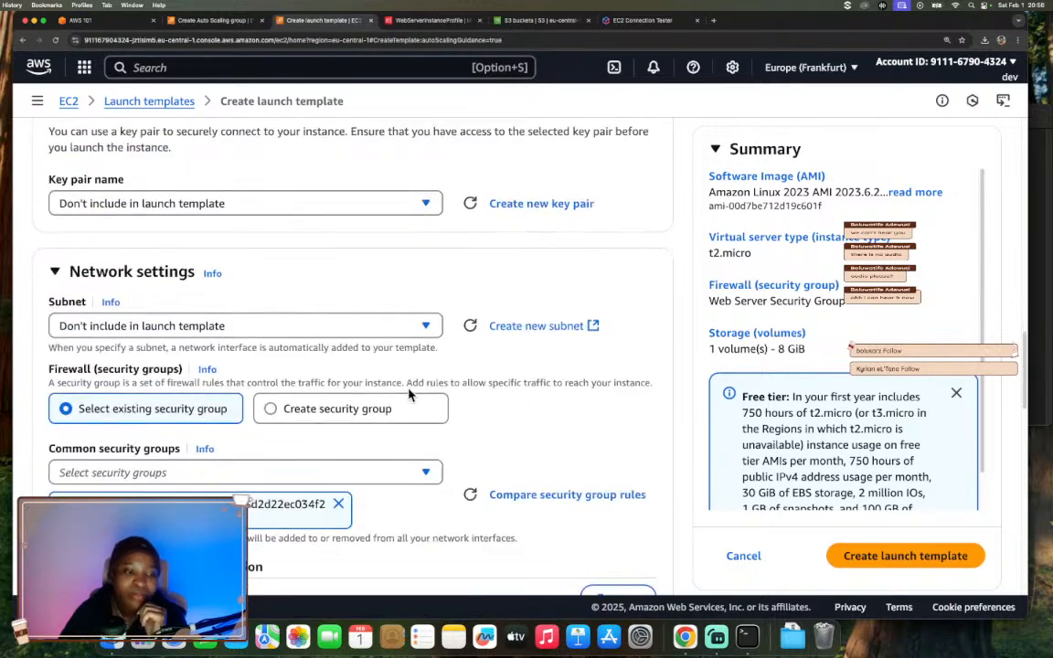
{"action": "scroll", "coordinate": [389, 361], "scroll_direction": "up", "scroll_amount": 2}
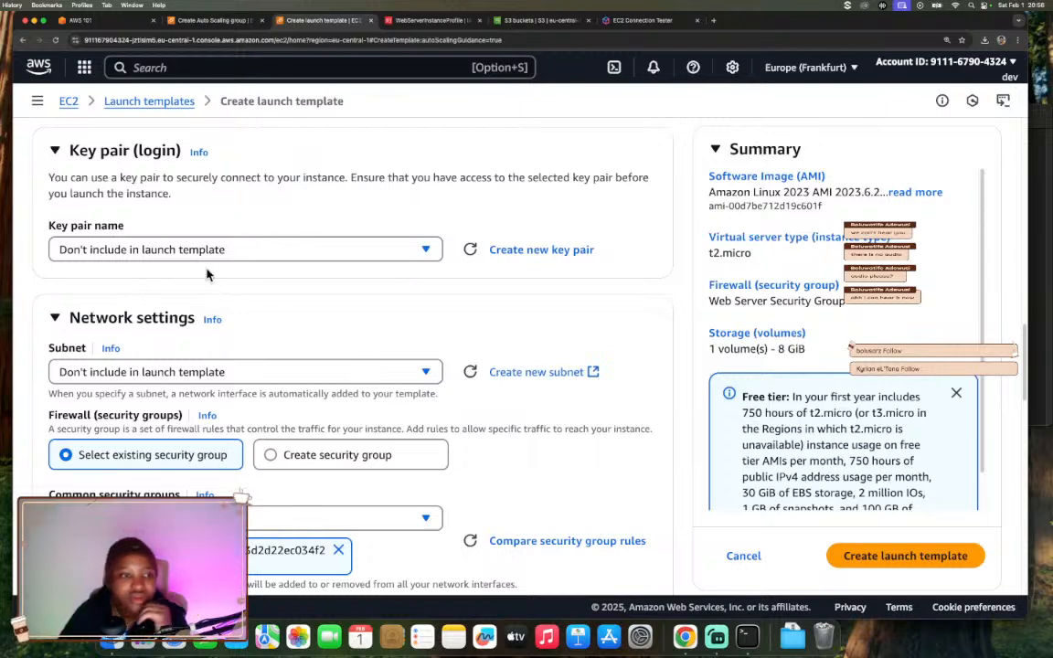
{"action": "left_click", "coordinate": [251, 259]}
{"action": "left_click", "coordinate": [252, 259]}
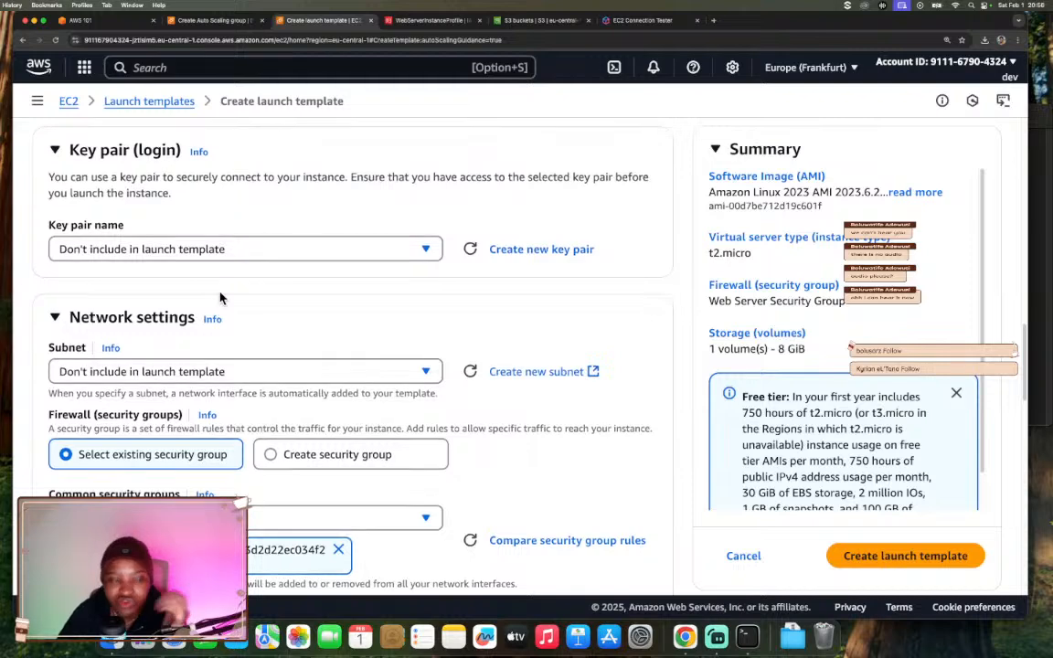
{"action": "scroll", "coordinate": [220, 297], "scroll_direction": "down", "scroll_amount": 2}
{"action": "scroll", "coordinate": [219, 294], "scroll_direction": "down", "scroll_amount": 2}
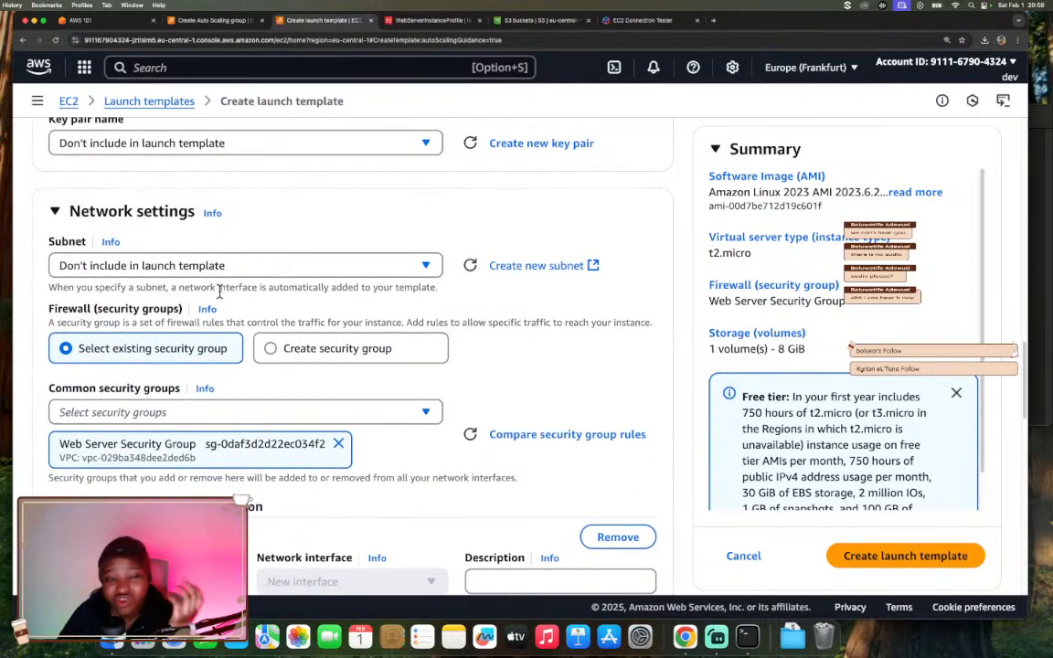
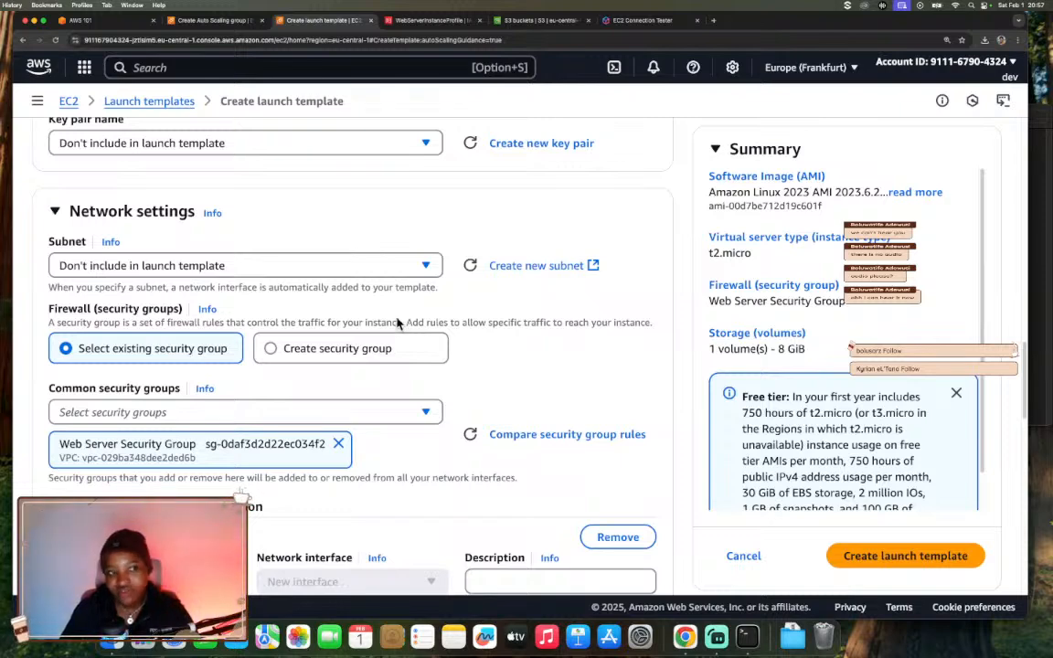
Examine the launch template's security group, advanced network configuration for Network interface 1, and storage volumes.
{"action": "scroll", "coordinate": [451, 341], "scroll_direction": "down", "scroll_amount": 2}
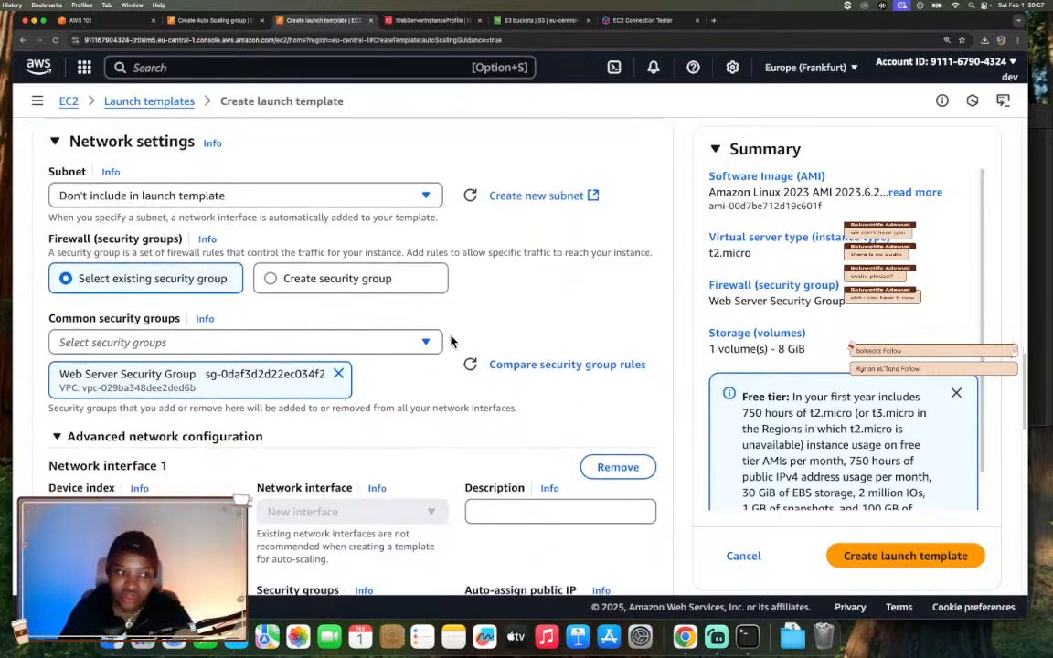
{"action": "scroll", "coordinate": [451, 341], "scroll_direction": "down", "scroll_amount": 2}
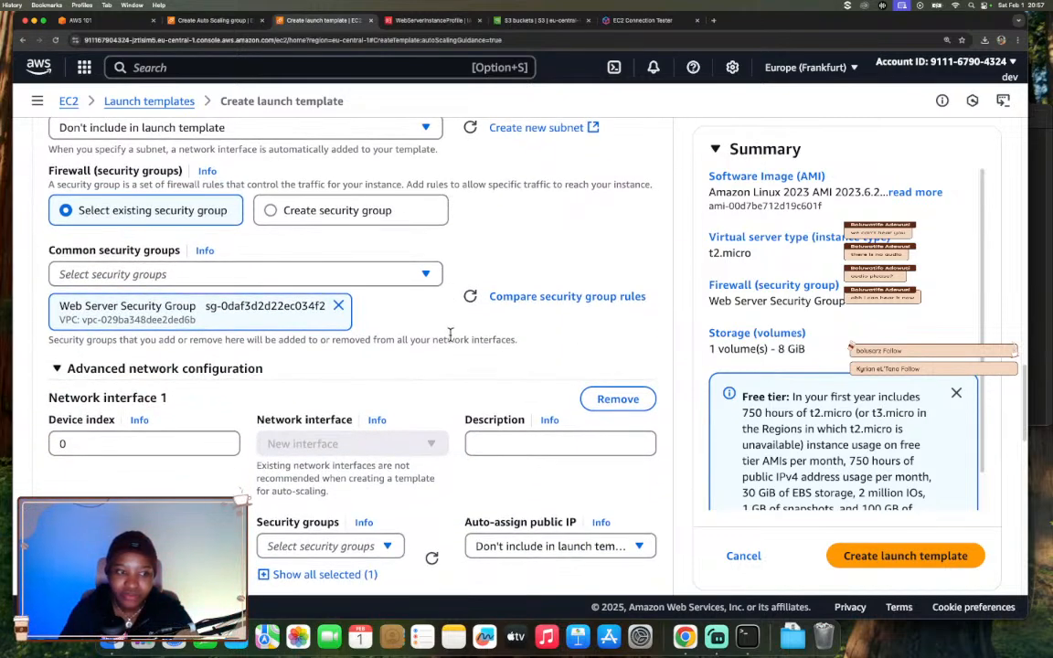
{"action": "scroll", "coordinate": [451, 335], "scroll_direction": "down", "scroll_amount": 1}
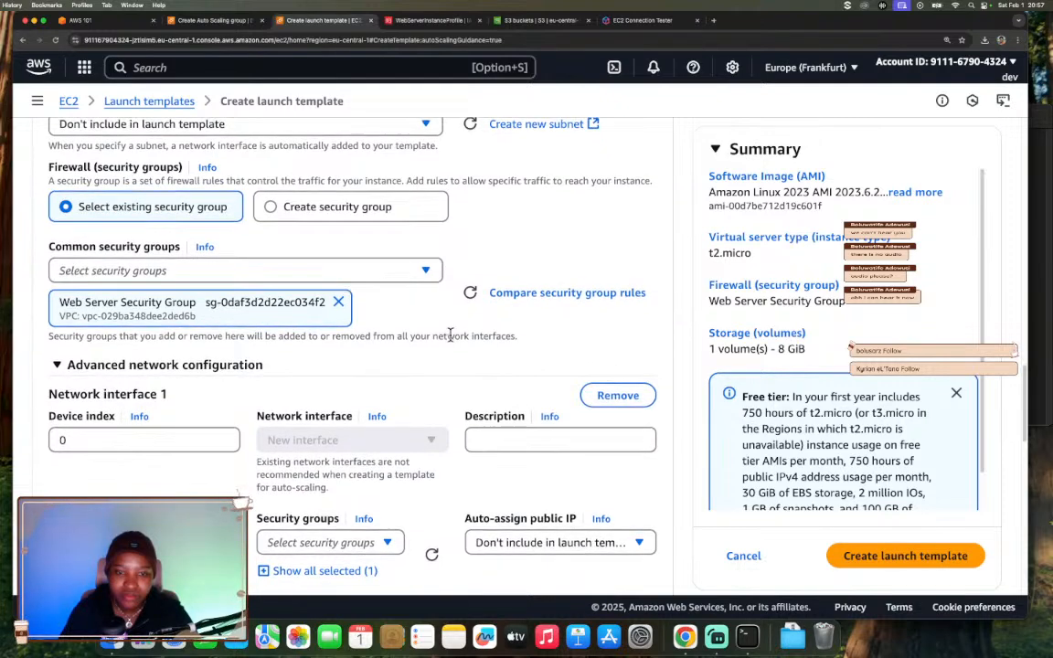
{"action": "scroll", "coordinate": [451, 334], "scroll_direction": "down", "scroll_amount": 1}
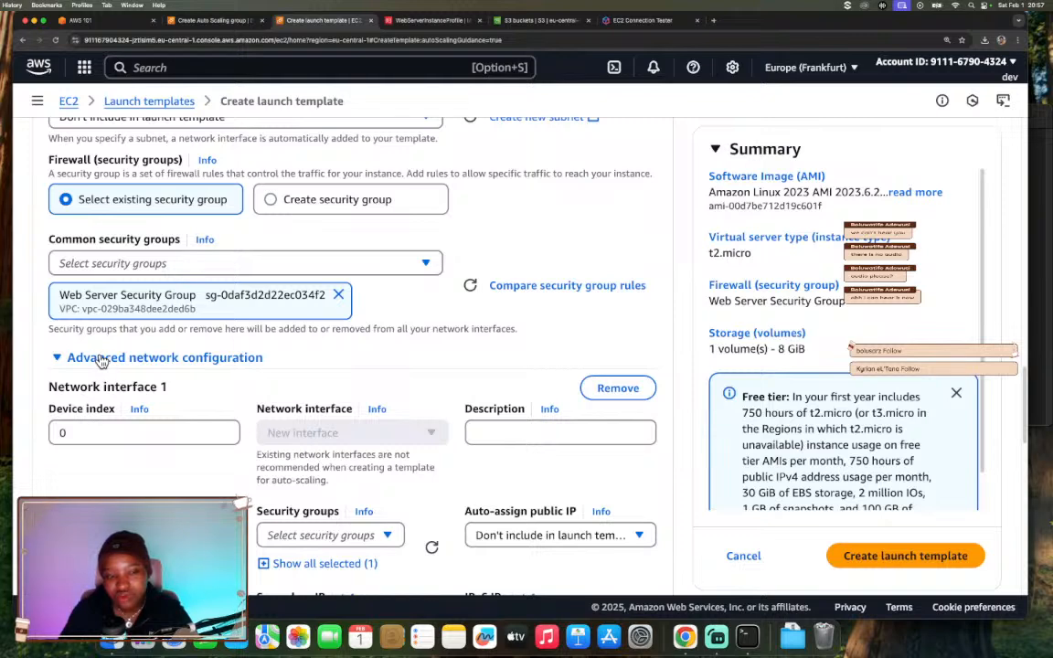
{"action": "scroll", "coordinate": [101, 360], "scroll_direction": "down", "scroll_amount": 10}
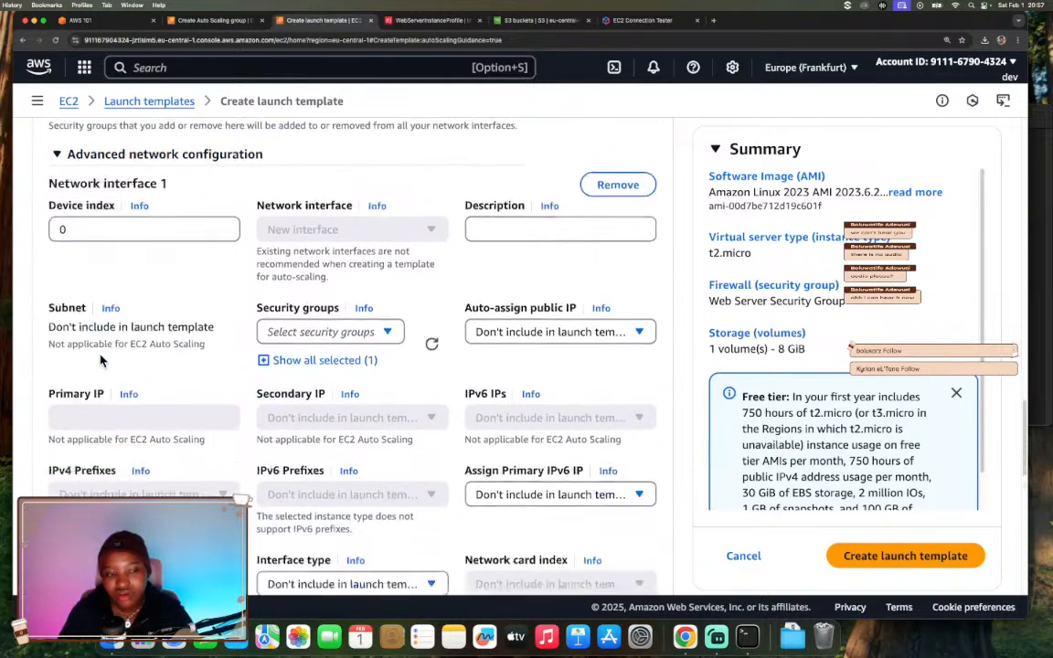
{"action": "scroll", "coordinate": [100, 359], "scroll_direction": "down", "scroll_amount": 1}
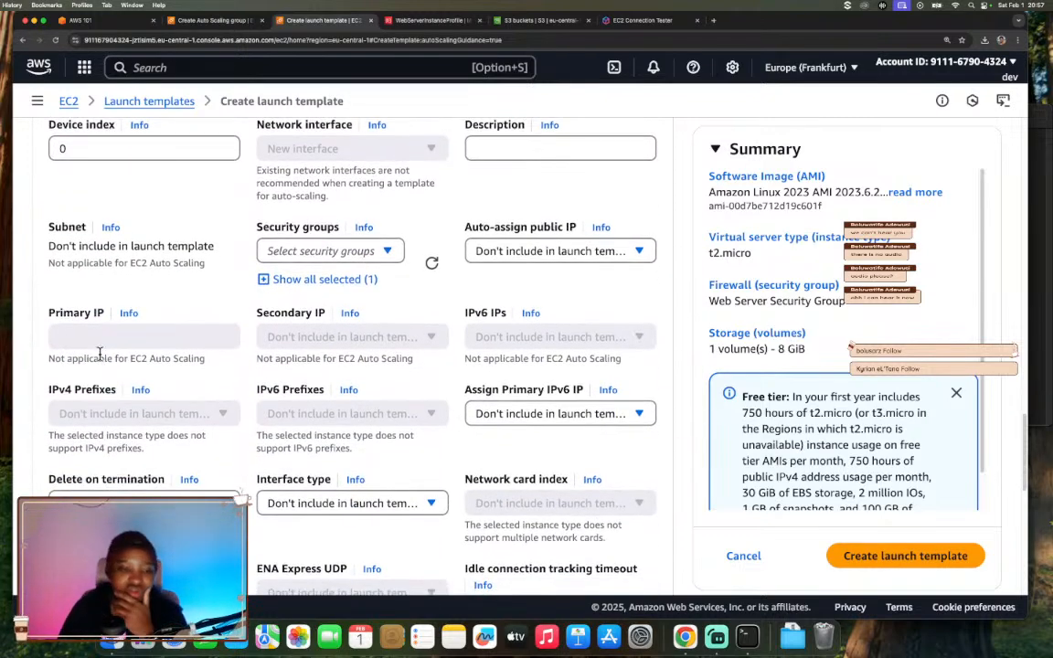
{"action": "scroll", "coordinate": [101, 356], "scroll_direction": "down", "scroll_amount": 13}
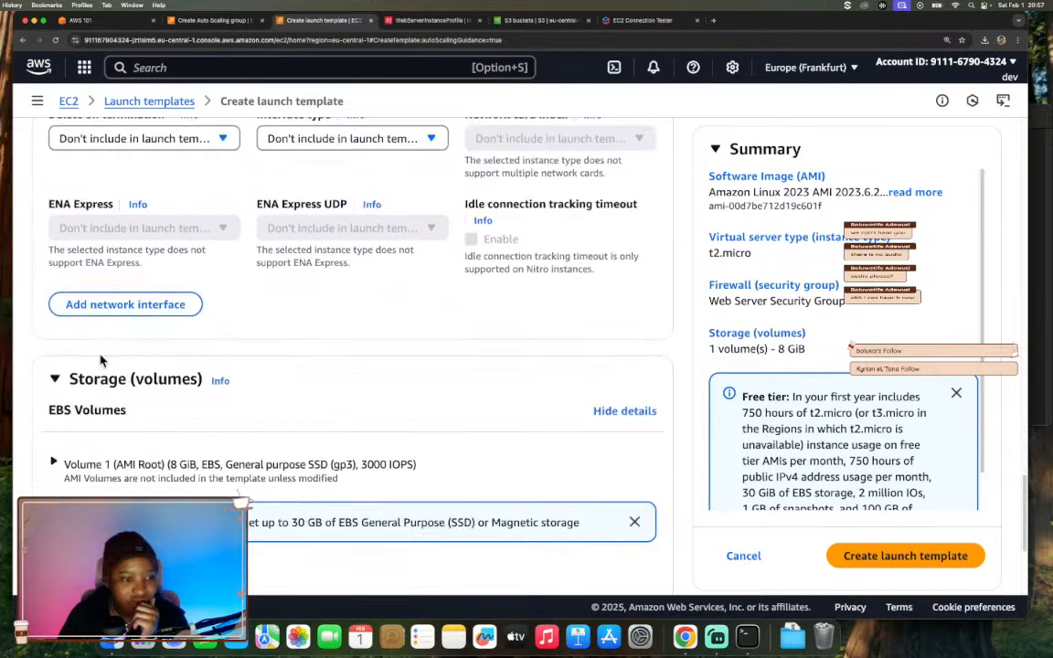
{"action": "scroll", "coordinate": [100, 359], "scroll_direction": "down", "scroll_amount": 5}
{"action": "scroll", "coordinate": [101, 359], "scroll_direction": "down", "scroll_amount": 4}
{"action": "scroll", "coordinate": [101, 360], "scroll_direction": "up", "scroll_amount": 20}
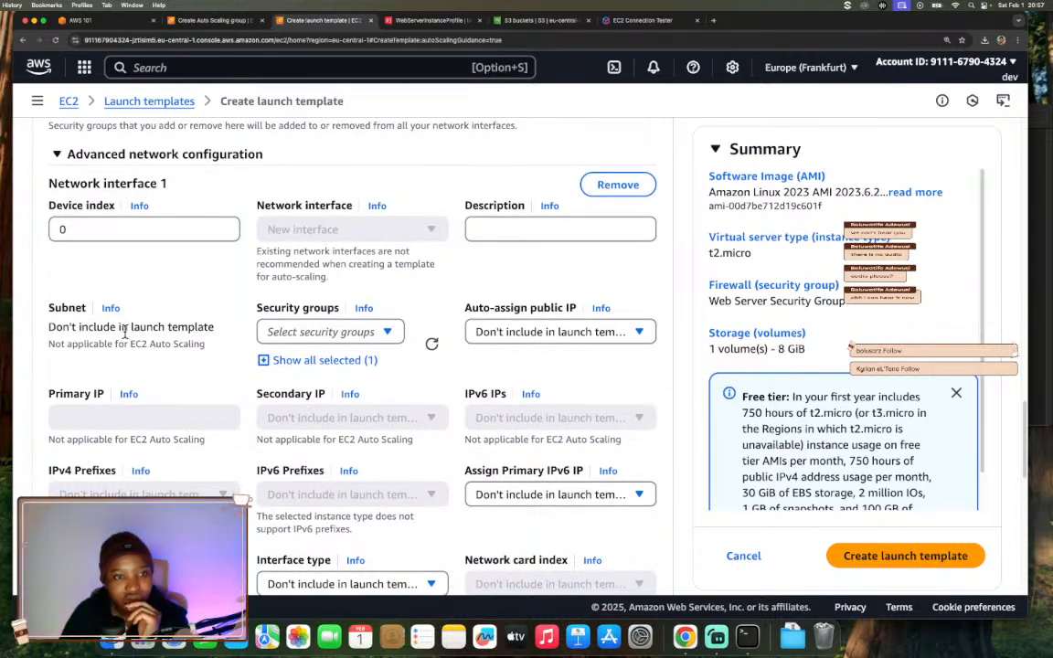
{"action": "scroll", "coordinate": [123, 334], "scroll_direction": "up", "scroll_amount": 7}
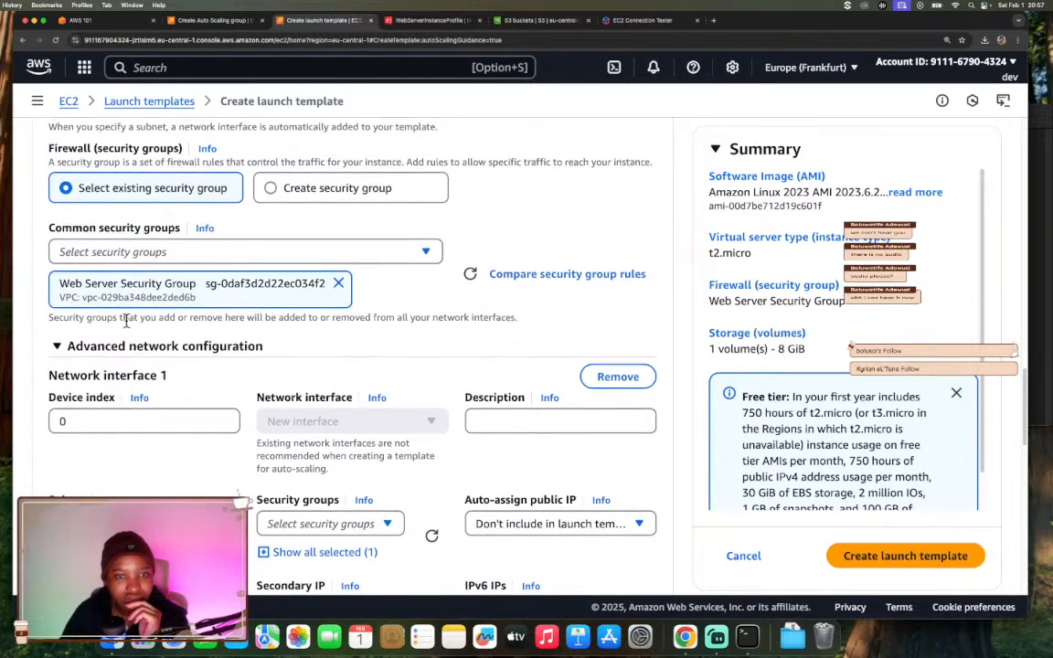
{"action": "scroll", "coordinate": [126, 324], "scroll_direction": "down", "scroll_amount": 2}
{"action": "scroll", "coordinate": [126, 322], "scroll_direction": "down", "scroll_amount": 1}
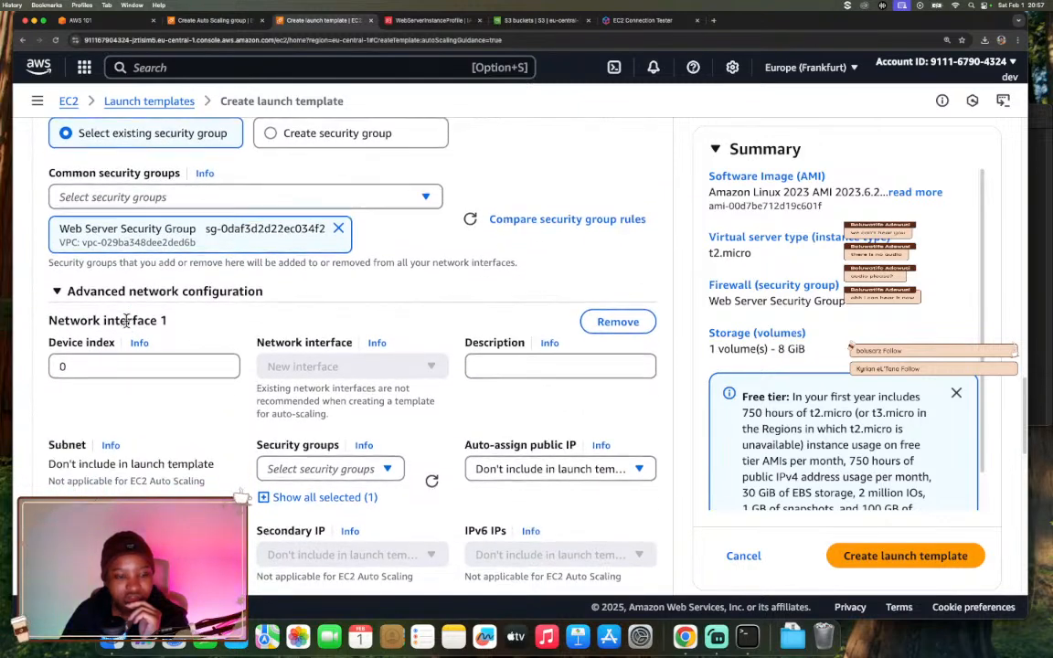
{"action": "scroll", "coordinate": [127, 326], "scroll_direction": "up", "scroll_amount": 1}
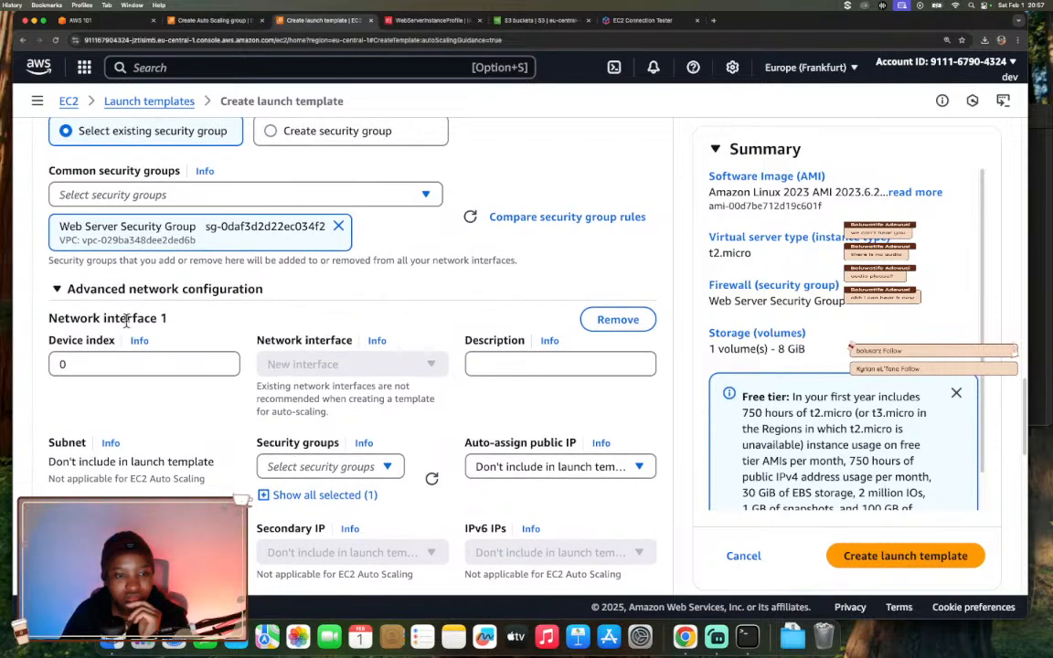
Collapse the advanced network configuration, keep the default storage volume and no resource tags, and create the launch template.
{"action": "scroll", "coordinate": [126, 320], "scroll_direction": "up", "scroll_amount": 2}
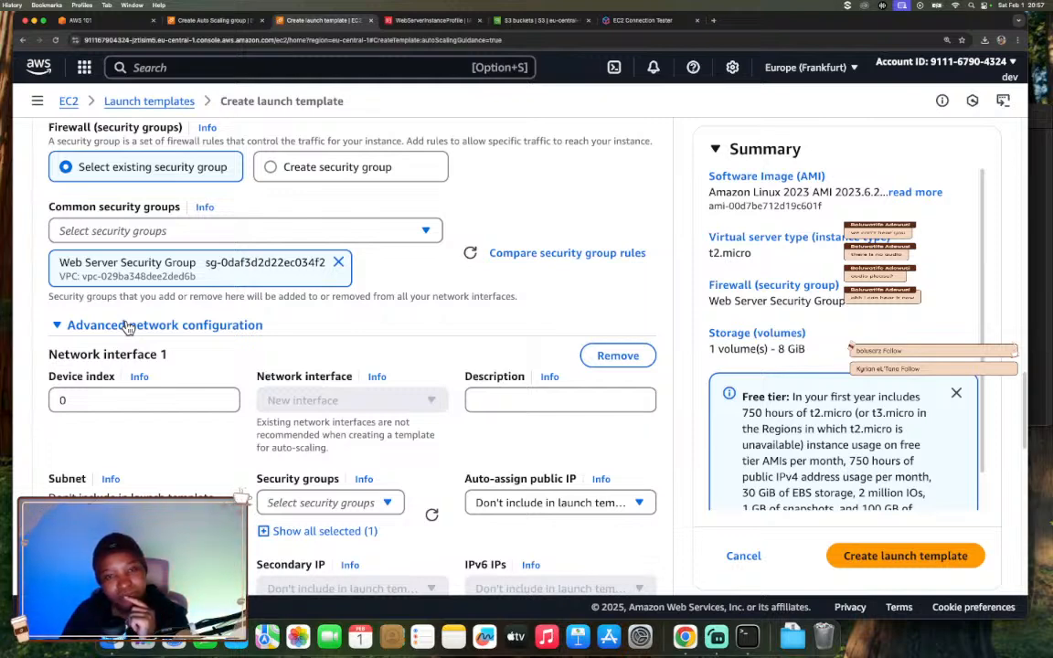
{"action": "left_click", "coordinate": [126, 325]}
{"action": "scroll", "coordinate": [270, 409], "scroll_direction": "down", "scroll_amount": 3}
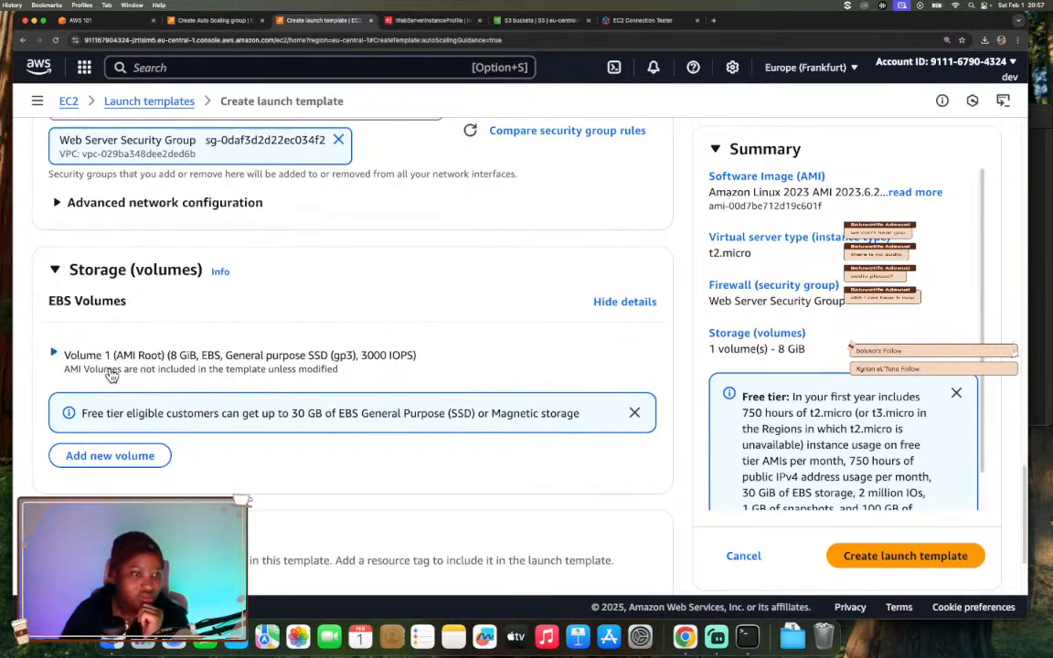
{"action": "scroll", "coordinate": [119, 370], "scroll_direction": "down", "scroll_amount": 1}
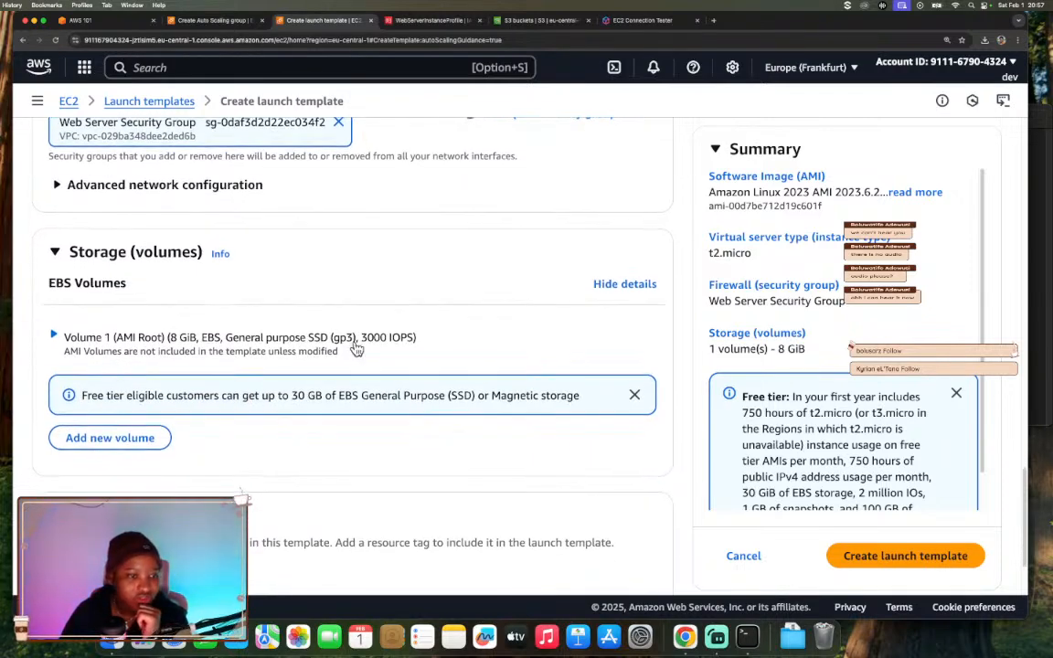
{"action": "scroll", "coordinate": [277, 393], "scroll_direction": "down", "scroll_amount": 3}
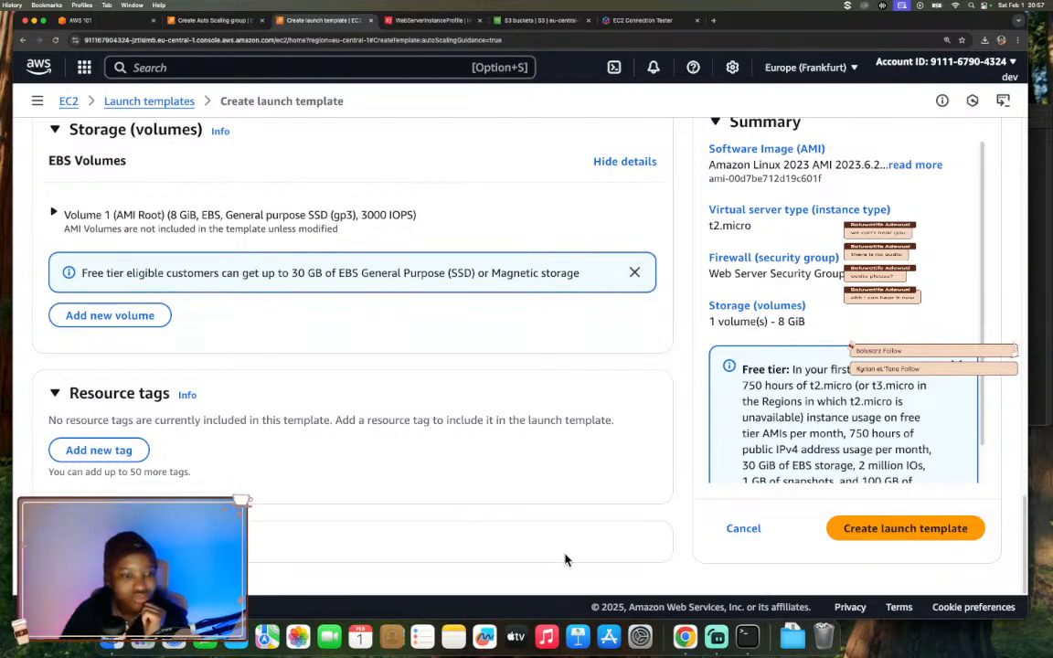
{"action": "left_click", "coordinate": [873, 530]}
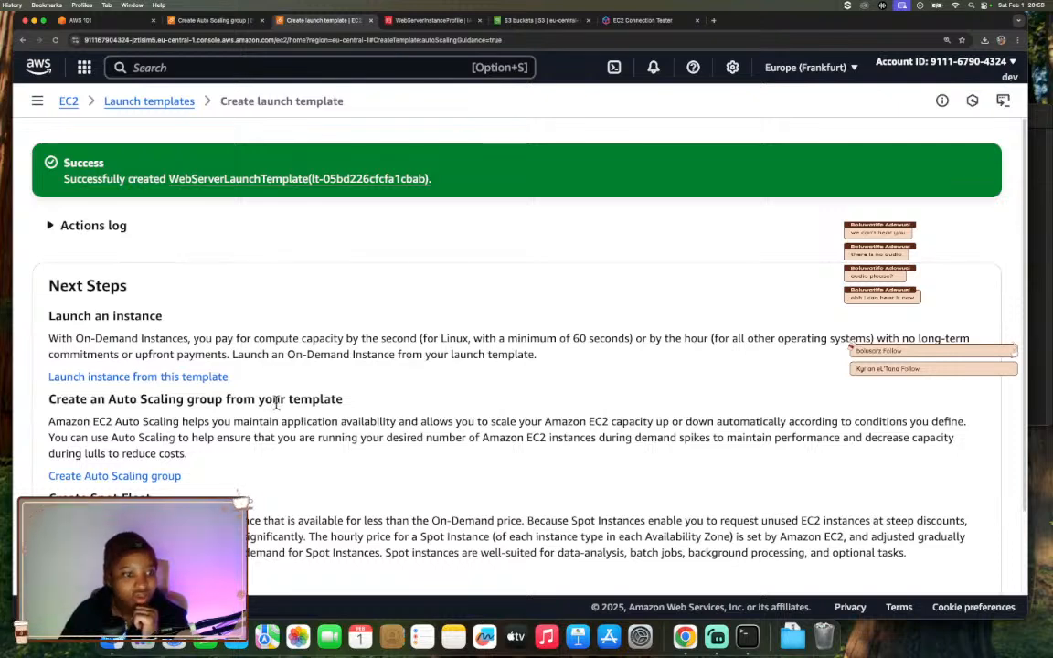
Open the launch templates list, select WebServerLaunchTemplate and enlarge its details pane.
{"action": "scroll", "coordinate": [276, 402], "scroll_direction": "down", "scroll_amount": 3}
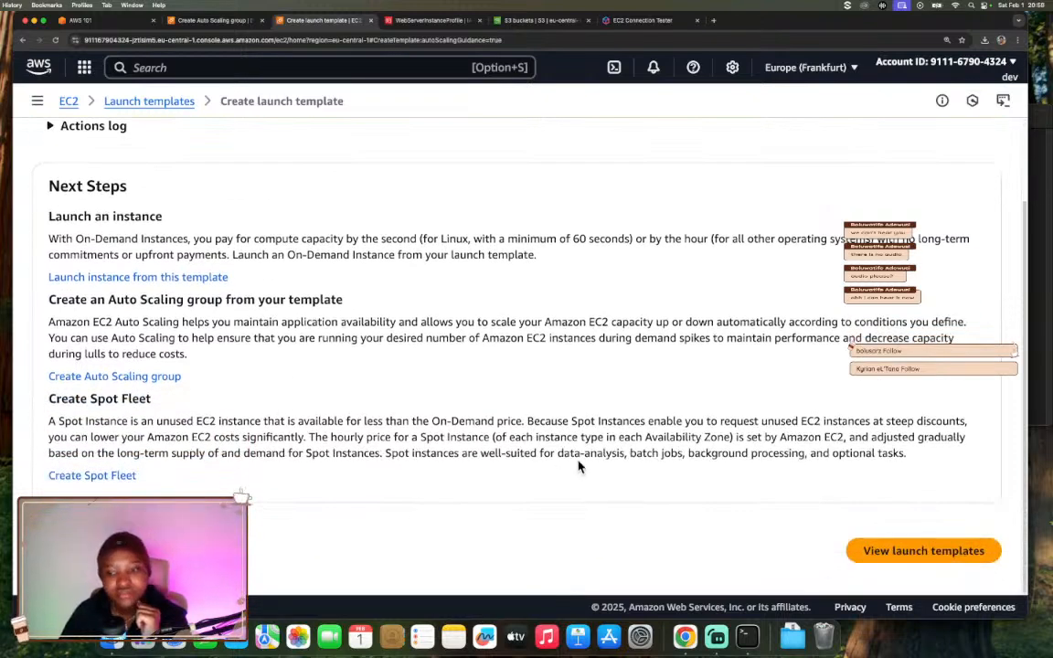
{"action": "left_click", "coordinate": [877, 552]}
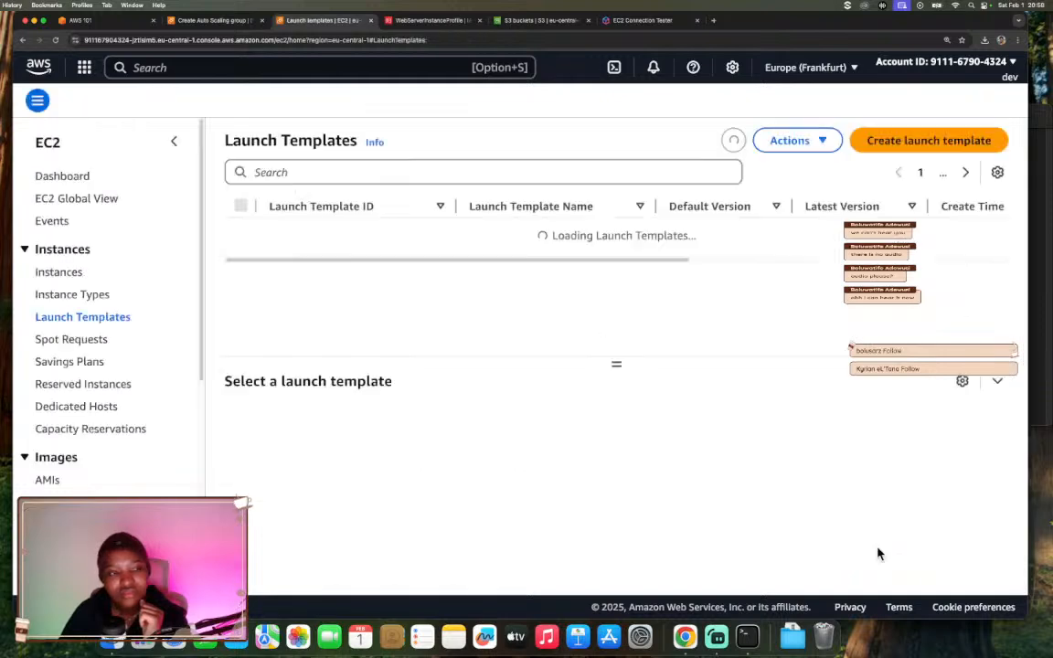
{"action": "left_click", "coordinate": [417, 235]}
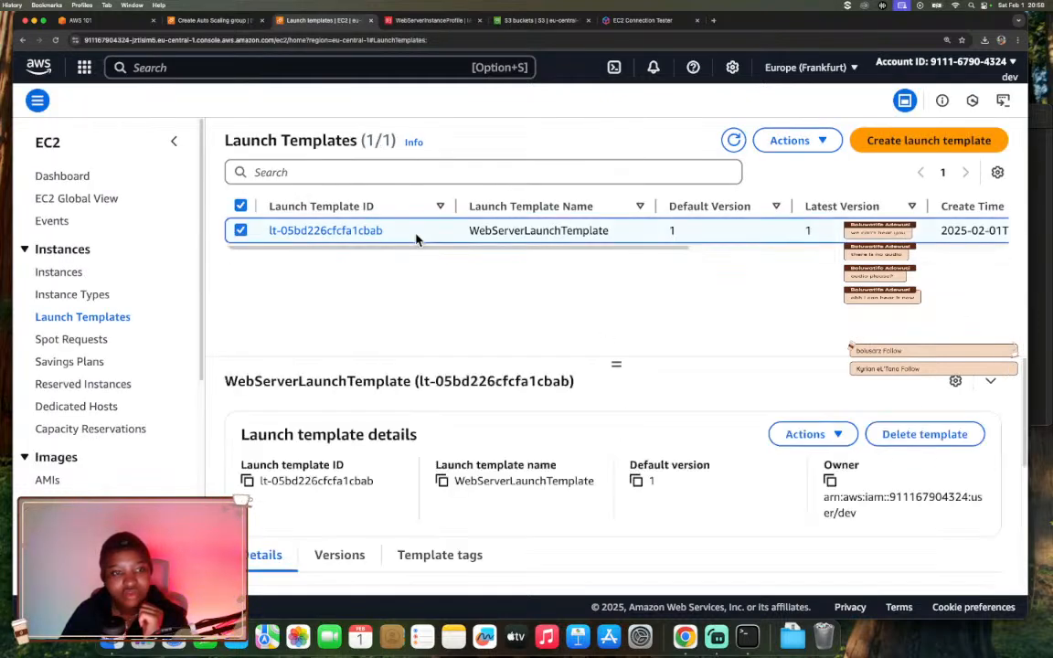
{"action": "scroll", "coordinate": [613, 492], "scroll_direction": "down", "scroll_amount": 5}
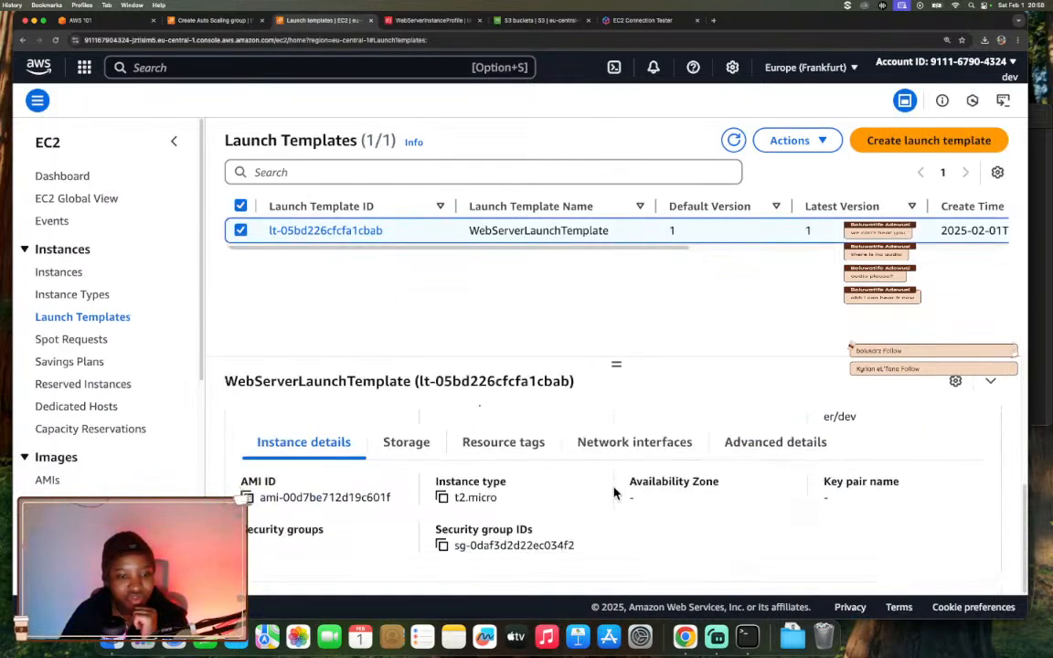
{"action": "left_click_drag", "start_coordinate": [625, 367], "coordinate": [621, 287]}
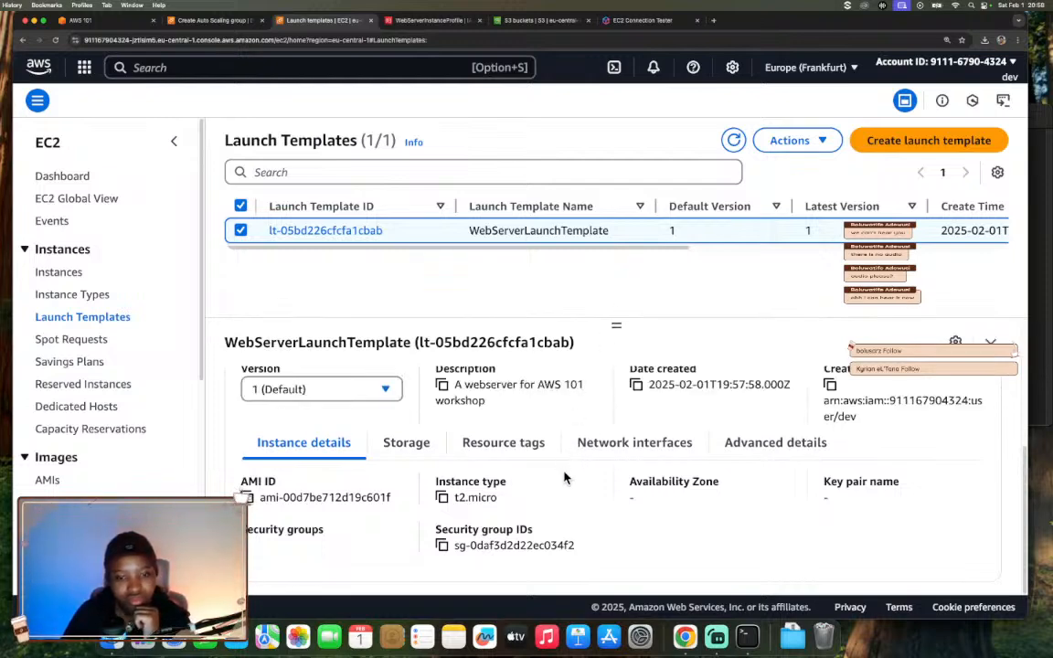
Examine WebServerLaunchTemplate's storage, resource tags and advanced details.
{"action": "left_click", "coordinate": [407, 450]}
{"action": "scroll", "coordinate": [522, 470], "scroll_direction": "down", "scroll_amount": 3}
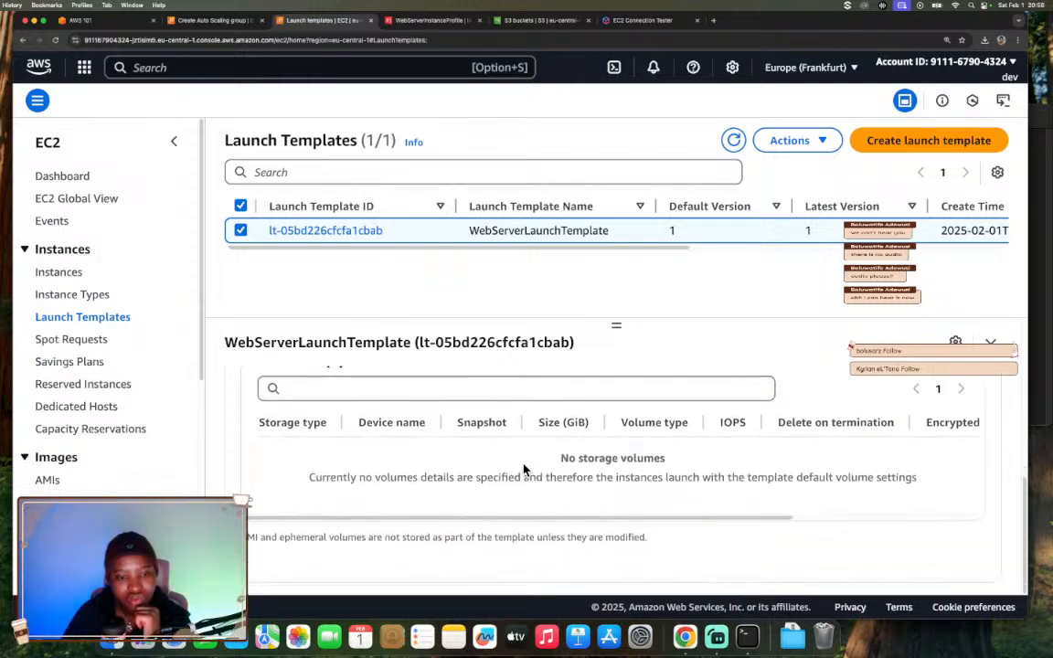
{"action": "scroll", "coordinate": [524, 470], "scroll_direction": "up", "scroll_amount": 5}
{"action": "left_click", "coordinate": [522, 545]}
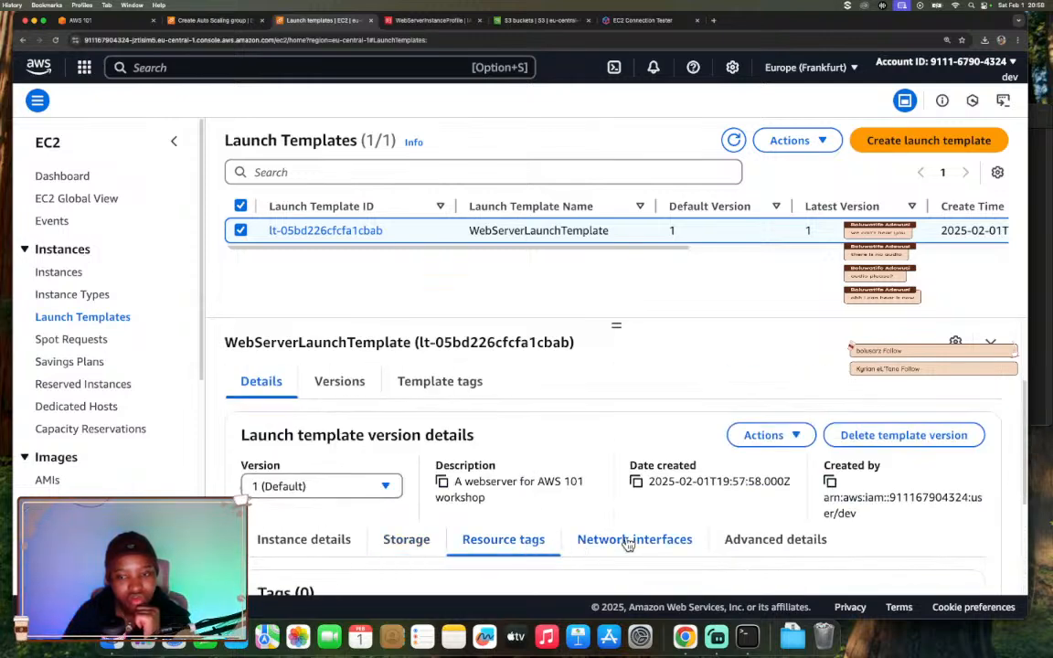
{"action": "scroll", "coordinate": [626, 544], "scroll_direction": "down", "scroll_amount": 1}
{"action": "left_click", "coordinate": [729, 497]}
{"action": "scroll", "coordinate": [618, 505], "scroll_direction": "down", "scroll_amount": 5}
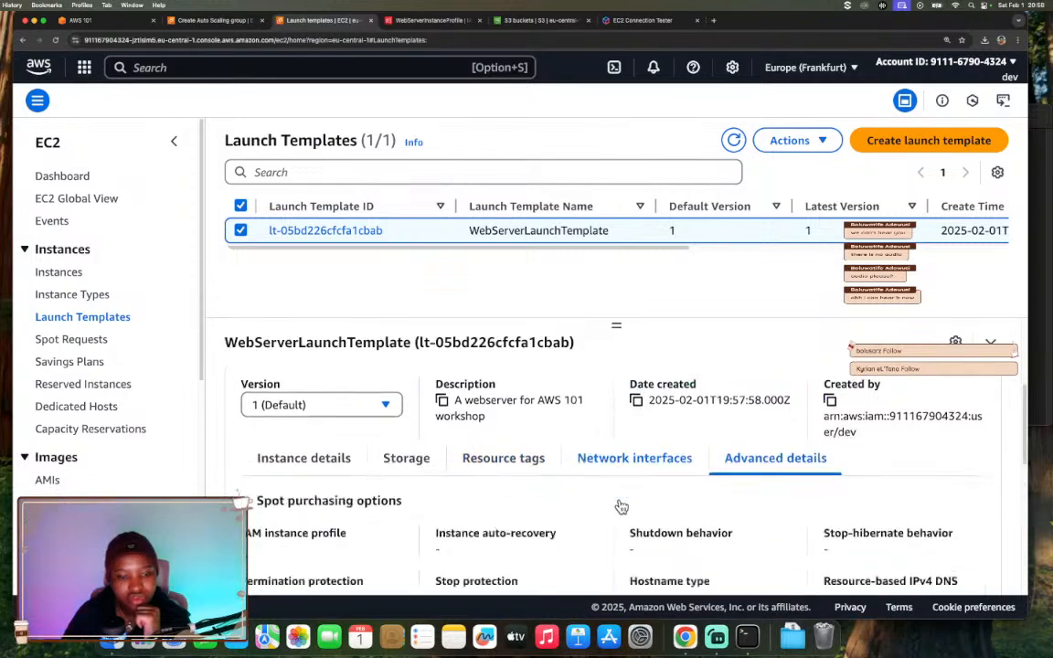
{"action": "scroll", "coordinate": [621, 507], "scroll_direction": "down", "scroll_amount": 5}
{"action": "scroll", "coordinate": [621, 505], "scroll_direction": "up", "scroll_amount": 10}
{"action": "scroll", "coordinate": [620, 505], "scroll_direction": "down", "scroll_amount": 6}
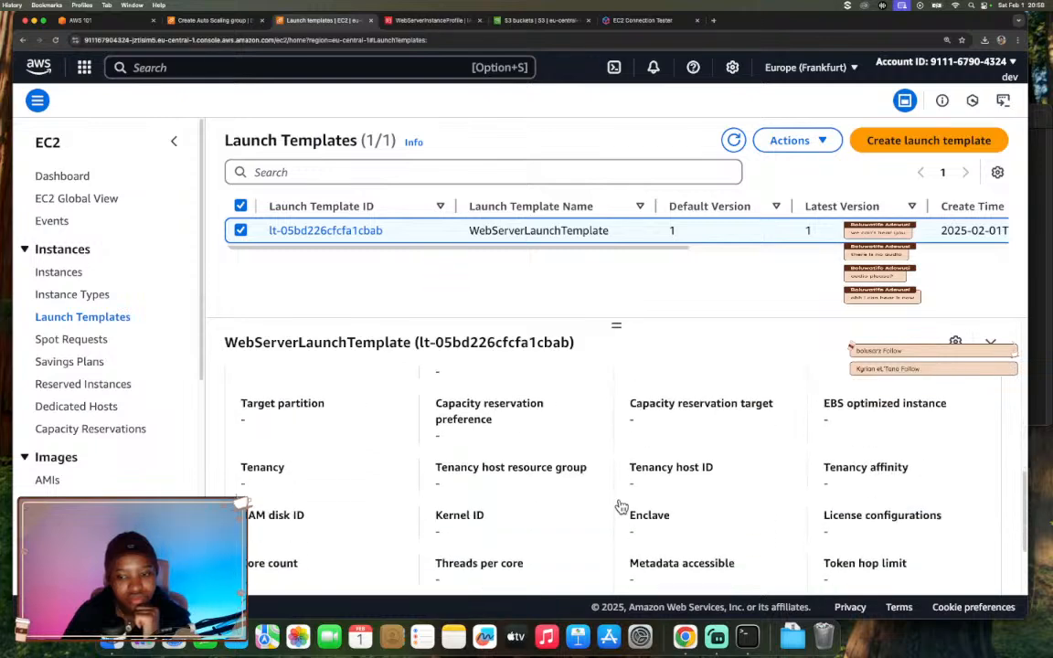
{"action": "scroll", "coordinate": [620, 505], "scroll_direction": "down", "scroll_amount": 2}
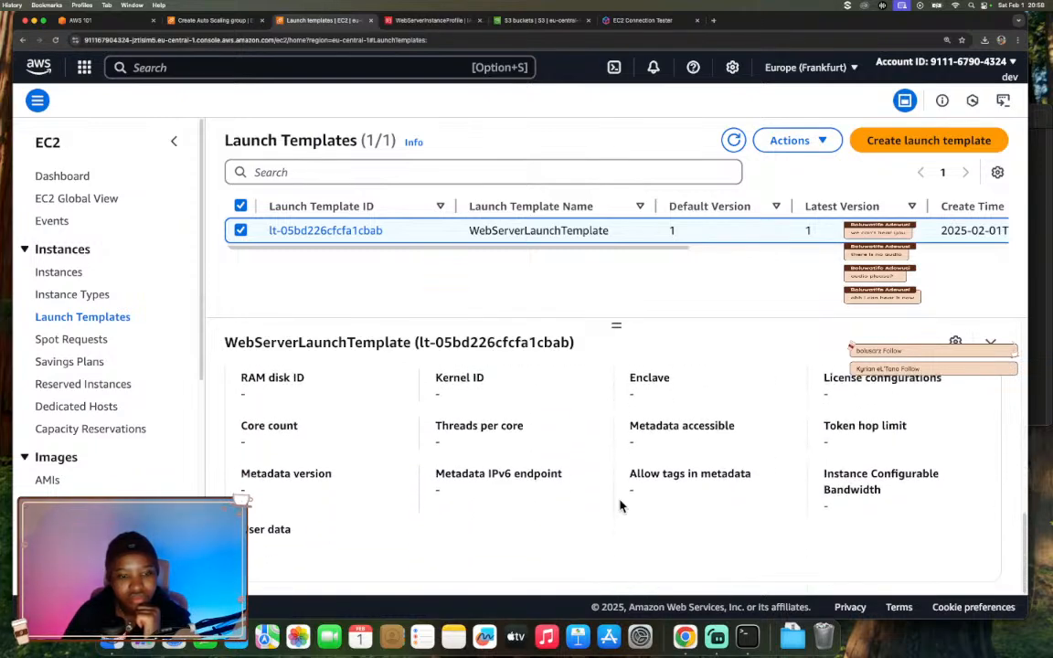
{"action": "scroll", "coordinate": [619, 506], "scroll_direction": "up", "scroll_amount": 12}
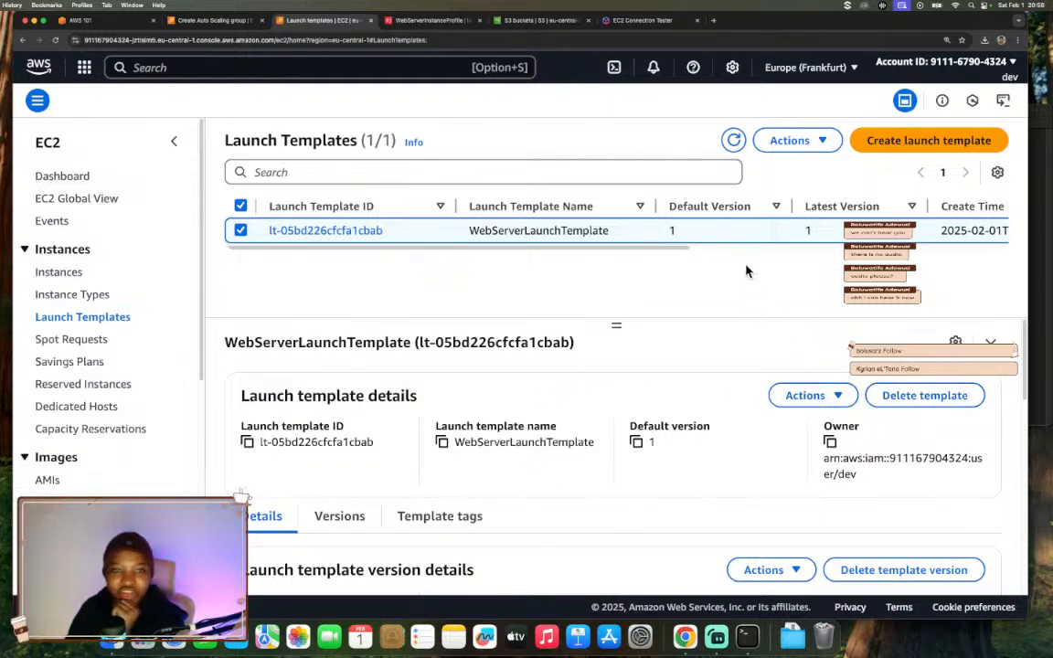
{"action": "left_click_drag", "start_coordinate": [661, 260], "coordinate": [608, 281]}
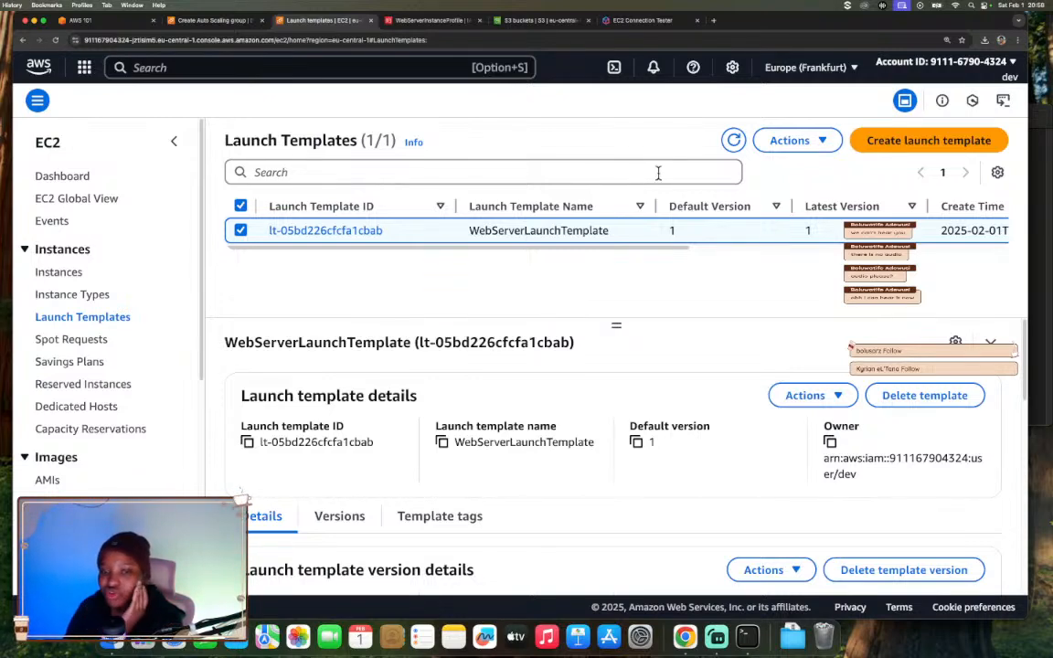
Start a new version of WebServerLaunchTemplate with the version description "A webserver template for AWS 101 workshop".
{"action": "left_click", "coordinate": [790, 401]}
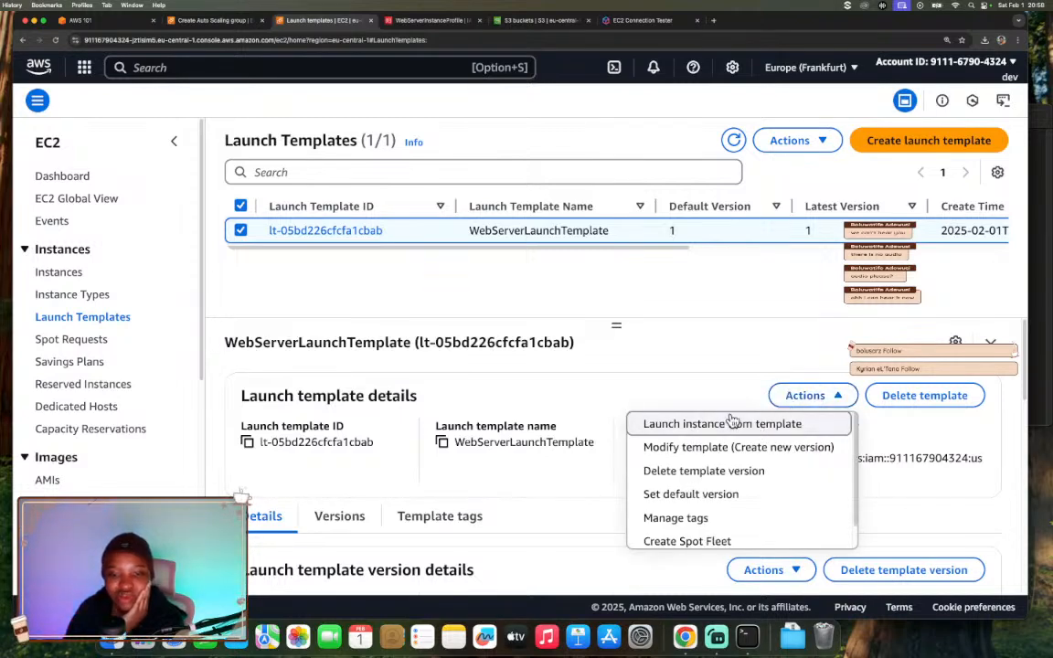
{"action": "scroll", "coordinate": [717, 446], "scroll_direction": "down", "scroll_amount": 1}
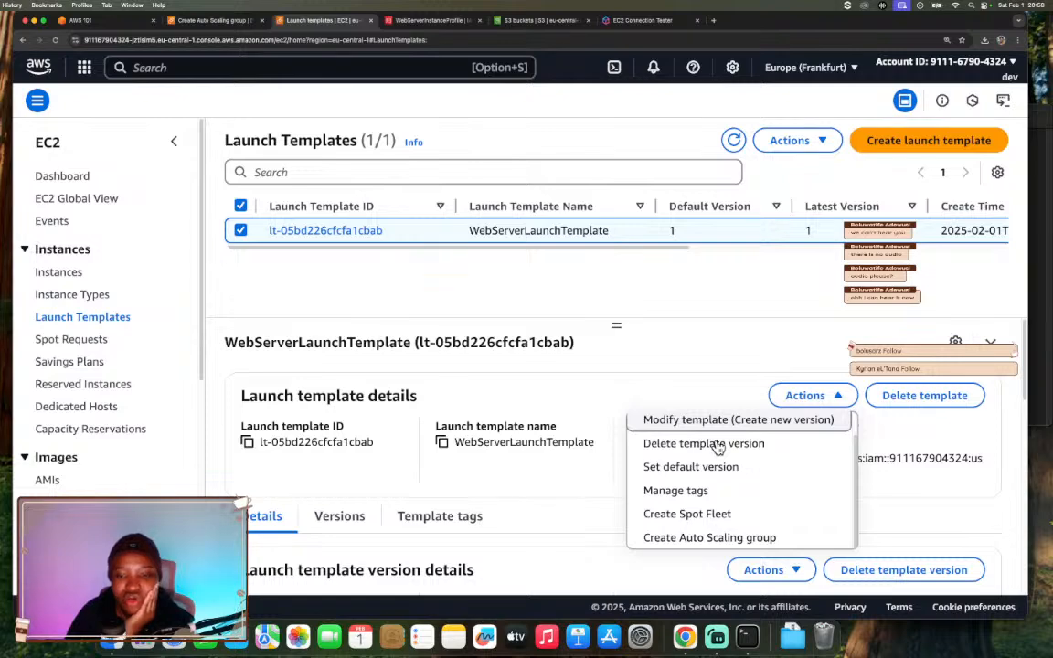
{"action": "scroll", "coordinate": [718, 448], "scroll_direction": "up", "scroll_amount": 1}
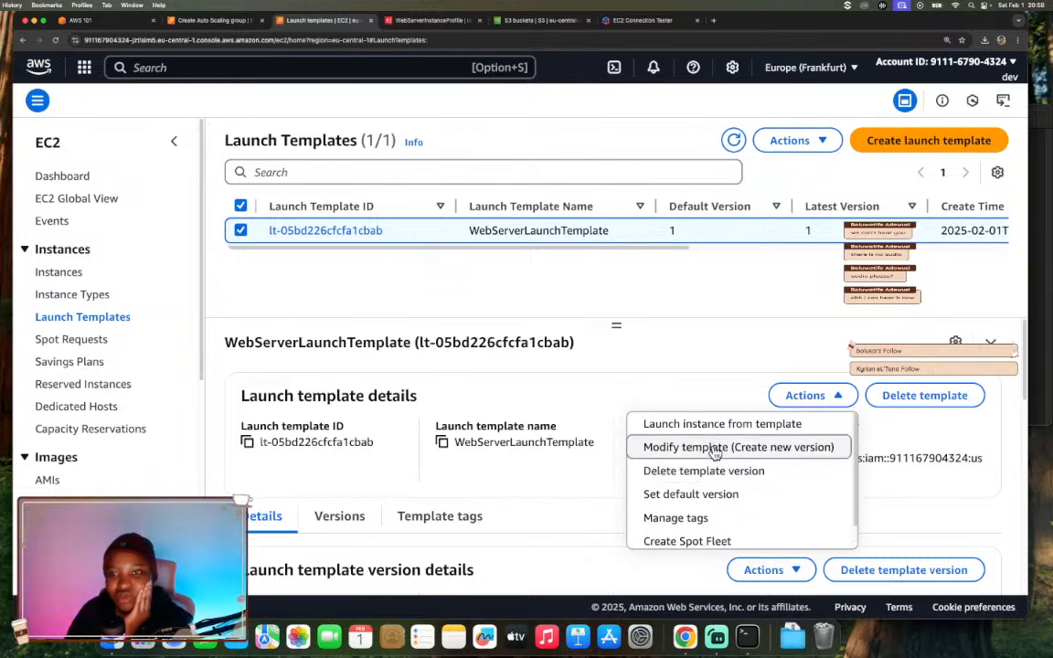
{"action": "left_click", "coordinate": [716, 449]}
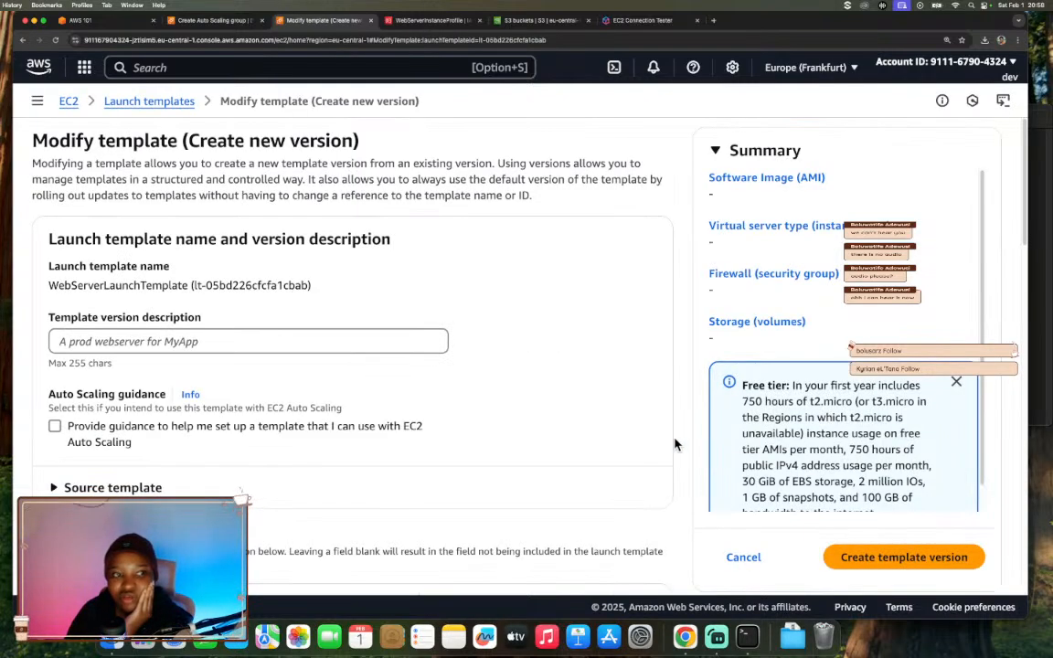
{"action": "scroll", "coordinate": [514, 399], "scroll_direction": "down", "scroll_amount": 3}
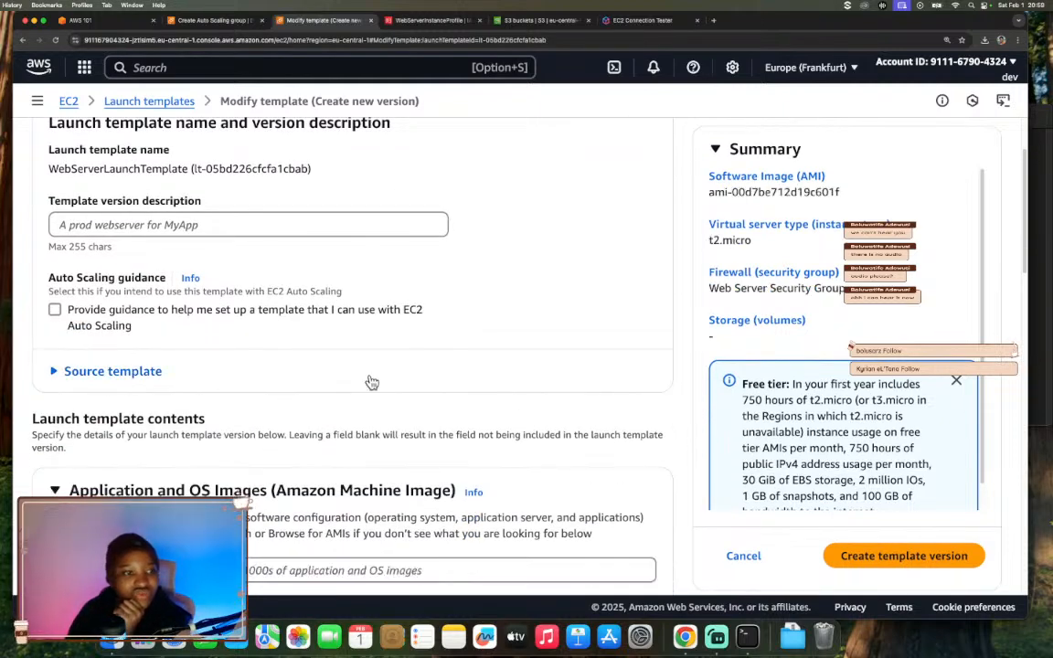
{"action": "scroll", "coordinate": [364, 372], "scroll_direction": "down", "scroll_amount": 1}
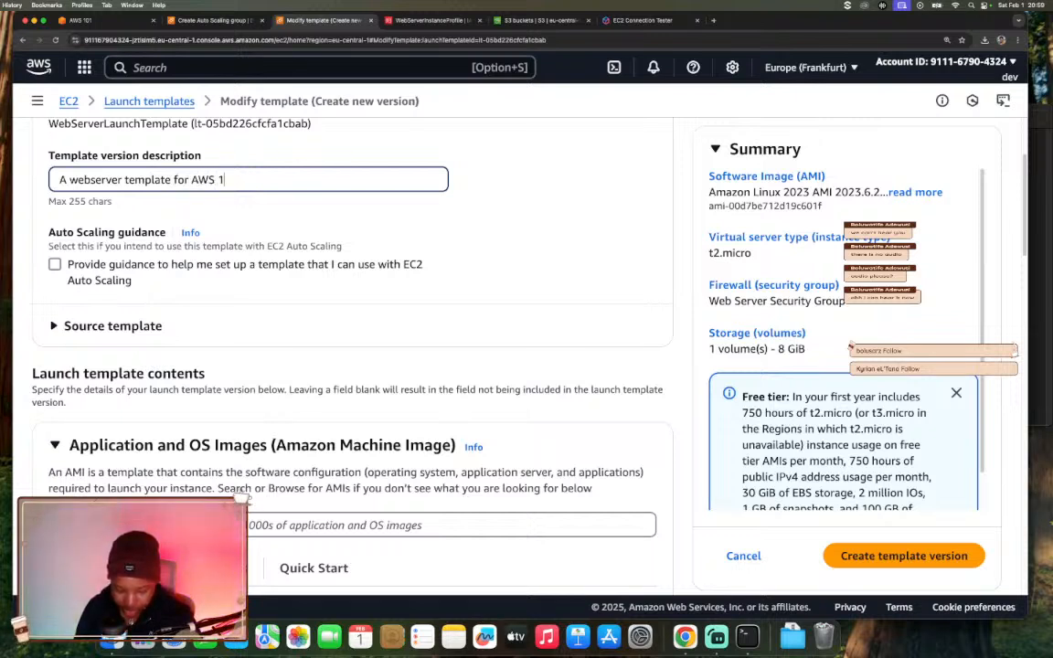
{"action": "type", "text": "kshop"}
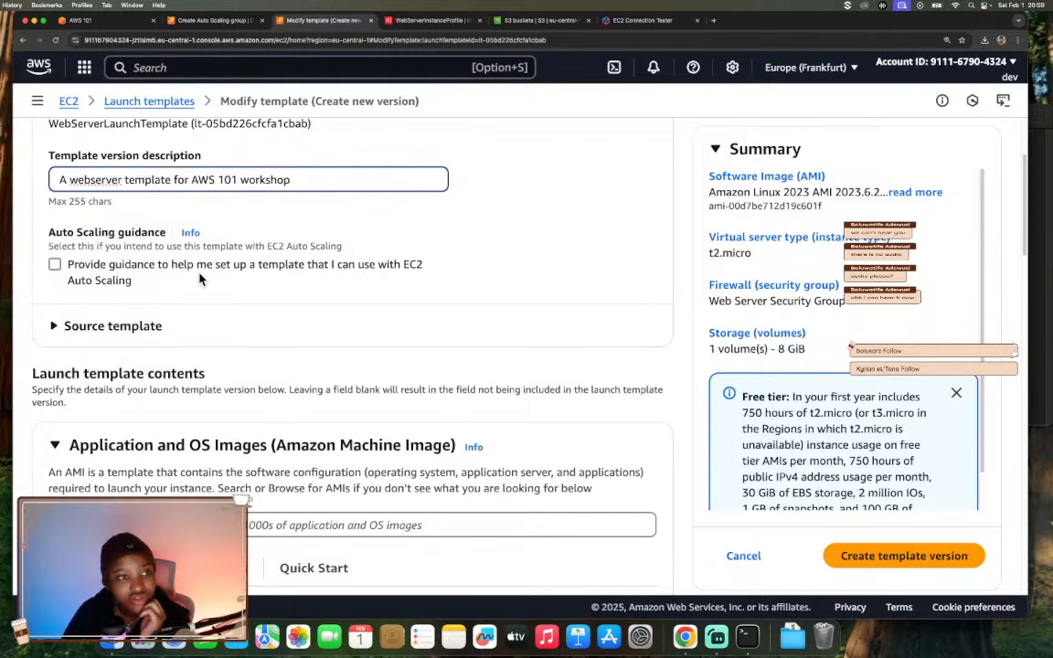
Switch to the browser page showing the WebServerInstanceProfile role and open the EC2 dashboard there by searching for "ec2".
{"action": "scroll", "coordinate": [201, 280], "scroll_direction": "down", "scroll_amount": 2}
{"action": "left_click", "coordinate": [219, 28]}
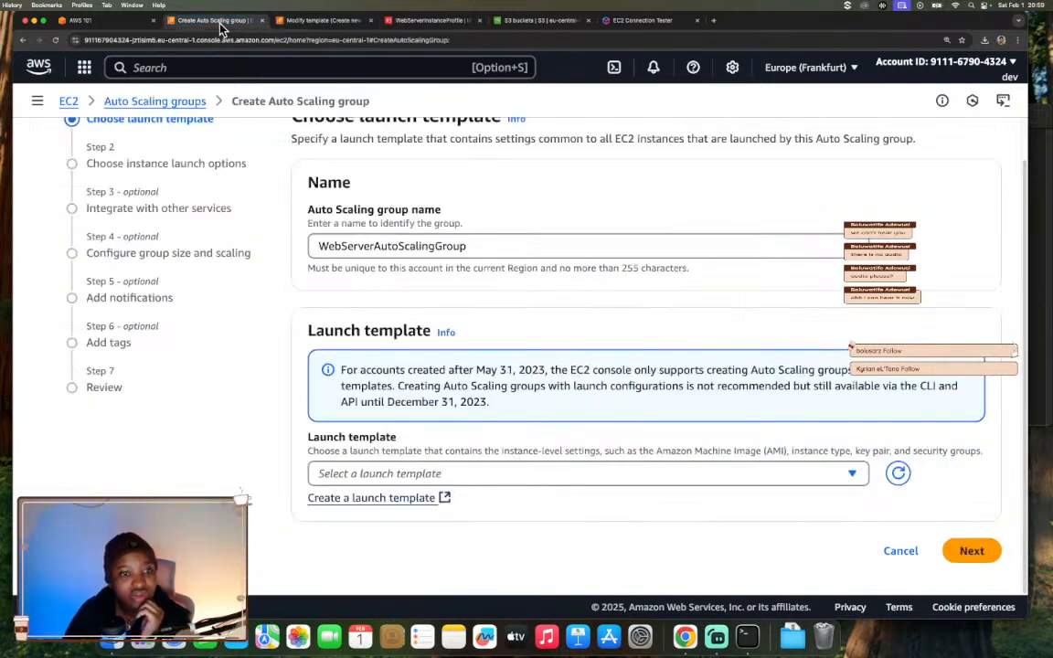
{"action": "left_click", "coordinate": [427, 22]}
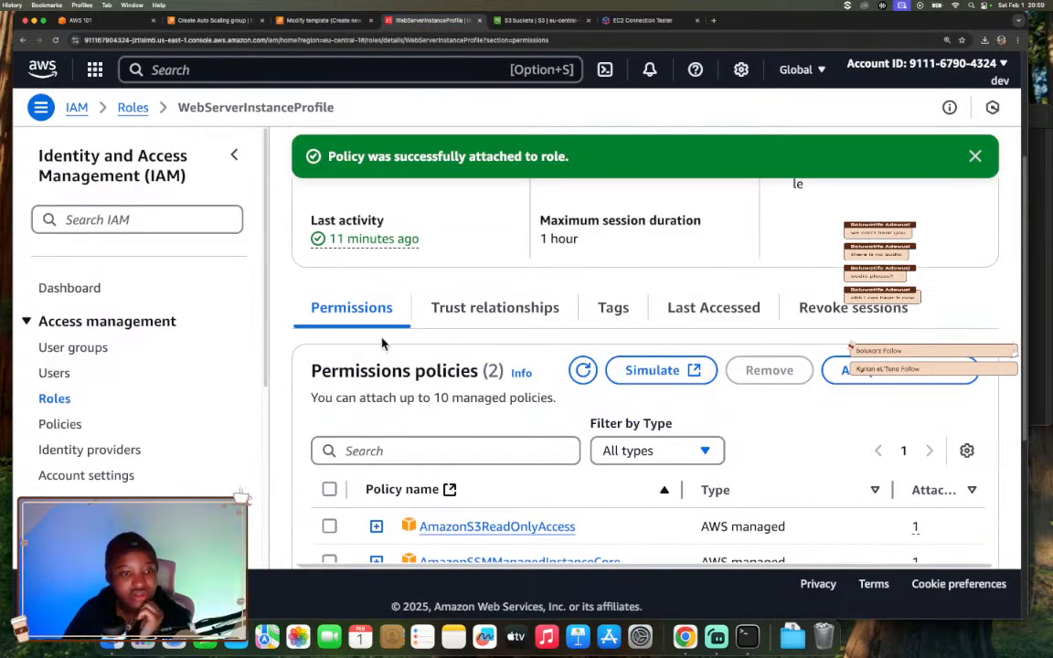
{"action": "left_click", "coordinate": [284, 61]}
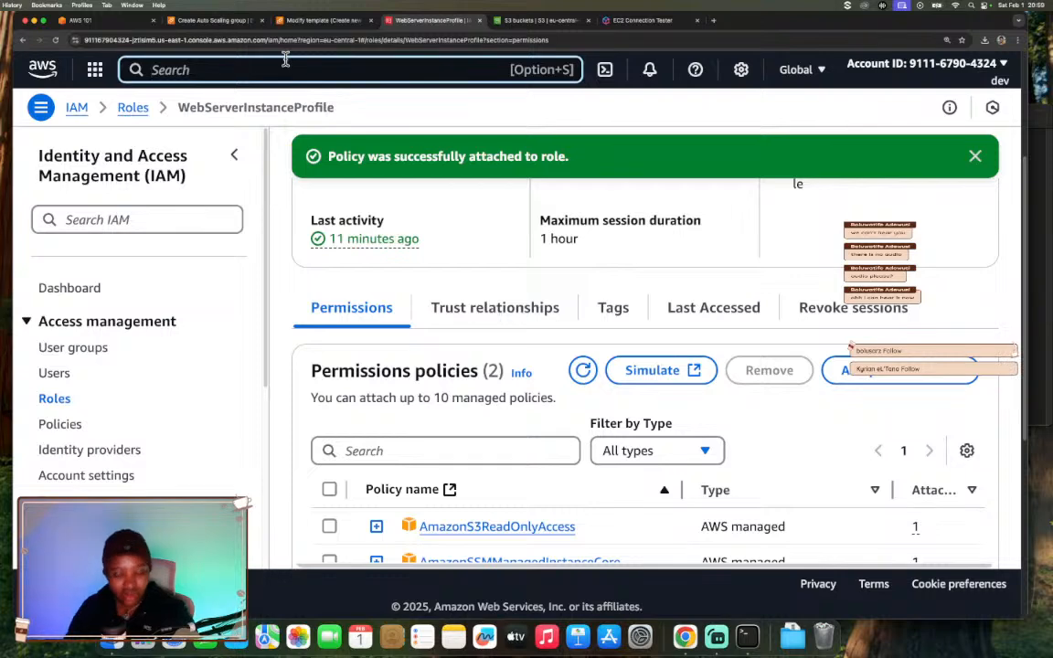
{"action": "type", "text": "ec"}
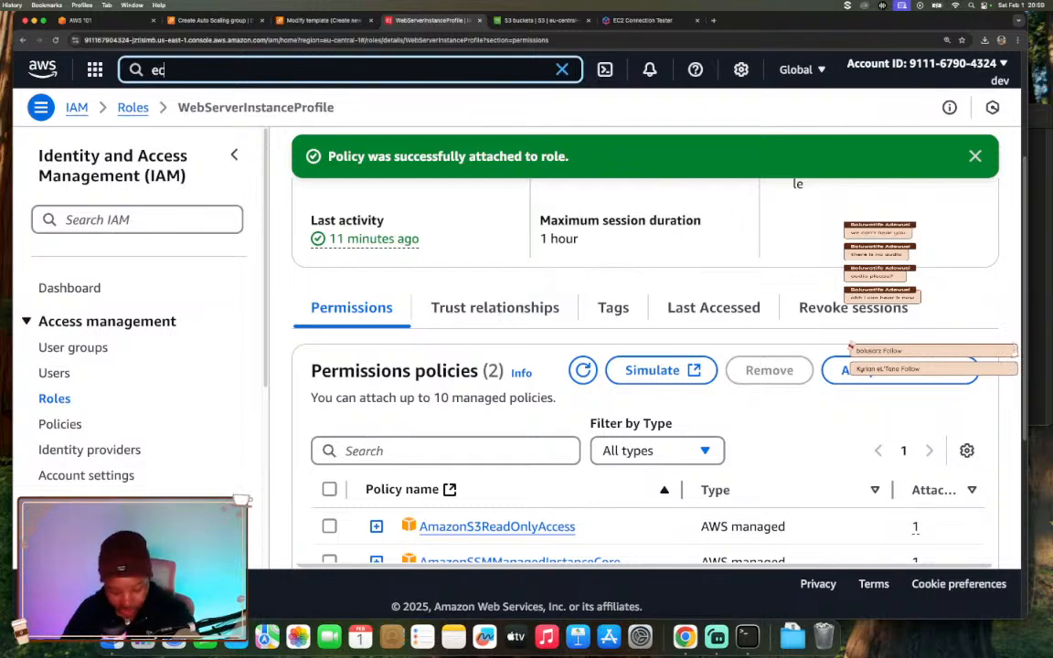
{"action": "type", "text": "2"}
{"action": "left_click", "coordinate": [410, 167]}
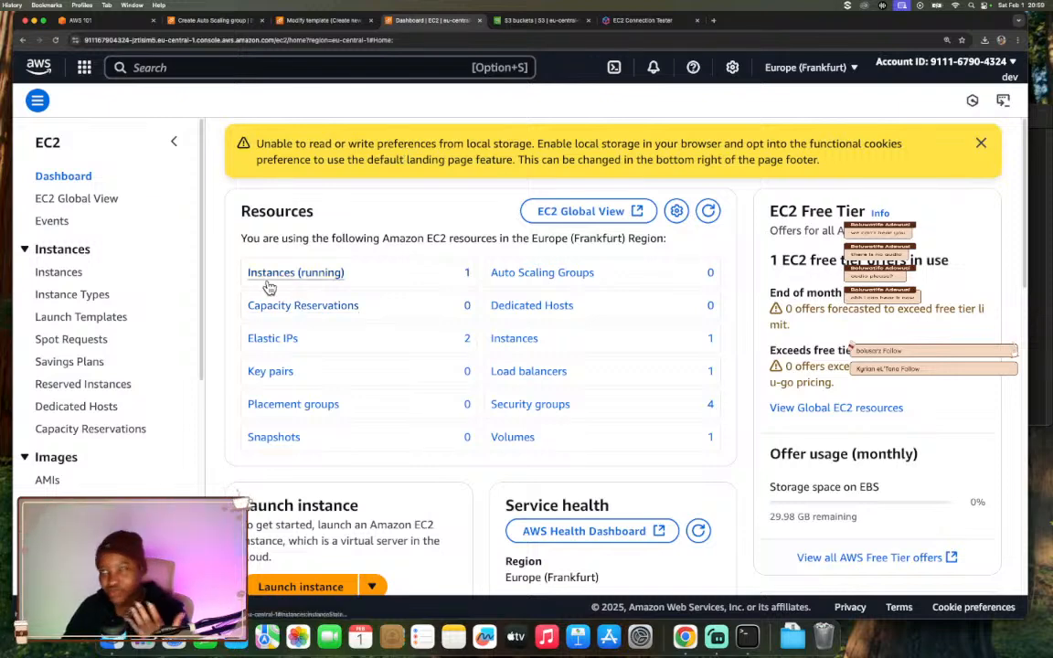
List the running EC2 instances, select mywebserver and enlarge its details pane.
{"action": "left_click", "coordinate": [298, 274]}
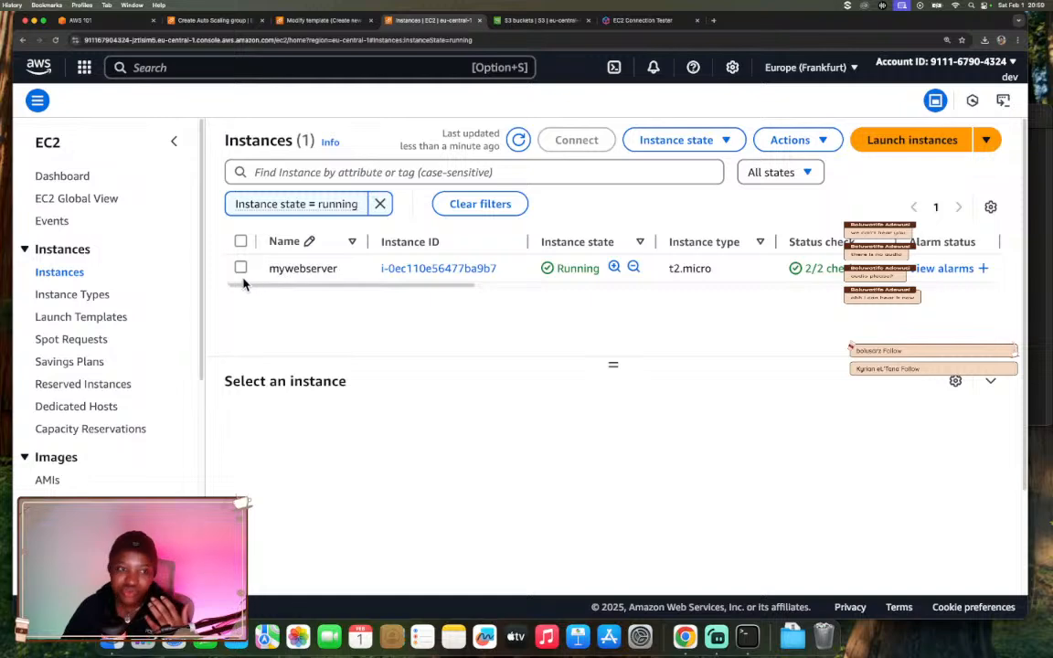
{"action": "left_click", "coordinate": [241, 269]}
{"action": "left_click_drag", "start_coordinate": [612, 365], "coordinate": [612, 320]}
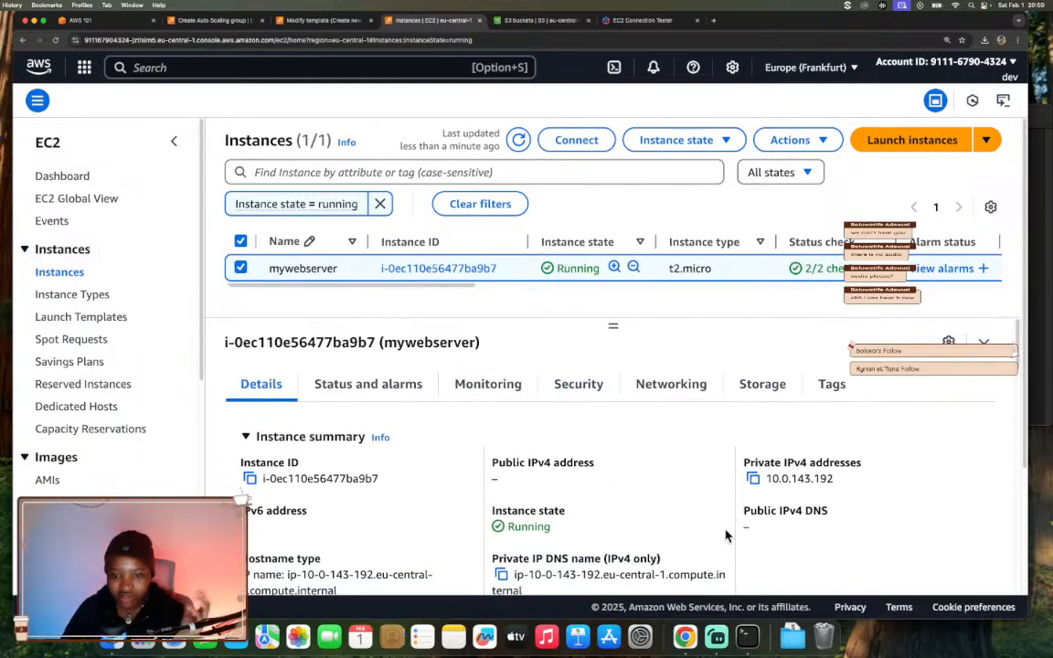
Examine the mywebserver instance's details, status, monitoring, and inbound and outbound security rules.
{"action": "scroll", "coordinate": [726, 536], "scroll_direction": "down", "scroll_amount": 20}
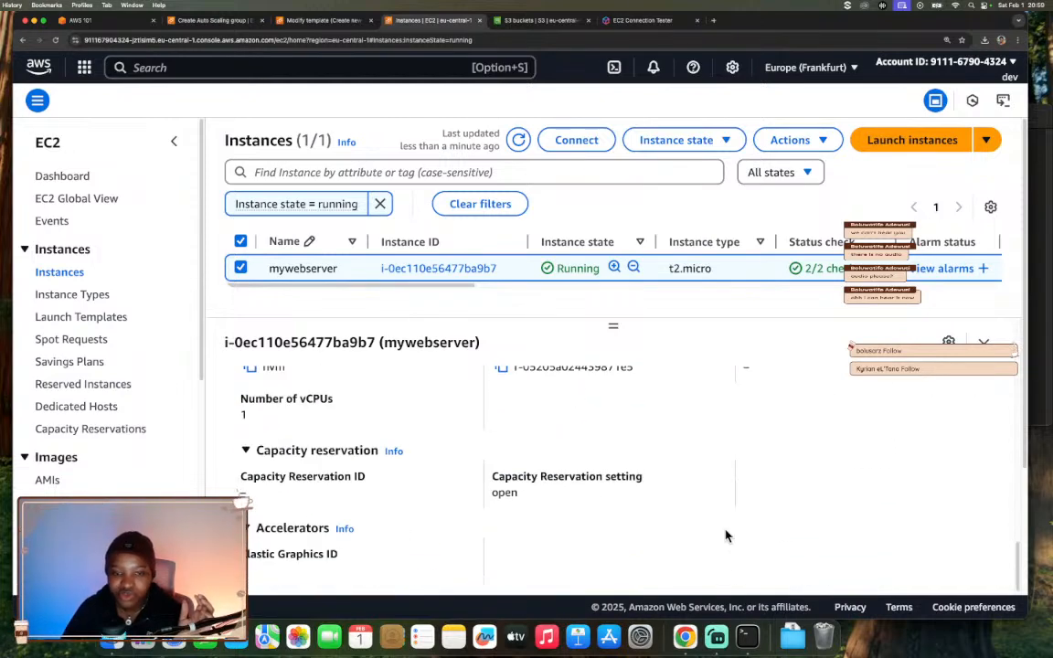
{"action": "scroll", "coordinate": [726, 536], "scroll_direction": "up", "scroll_amount": 15}
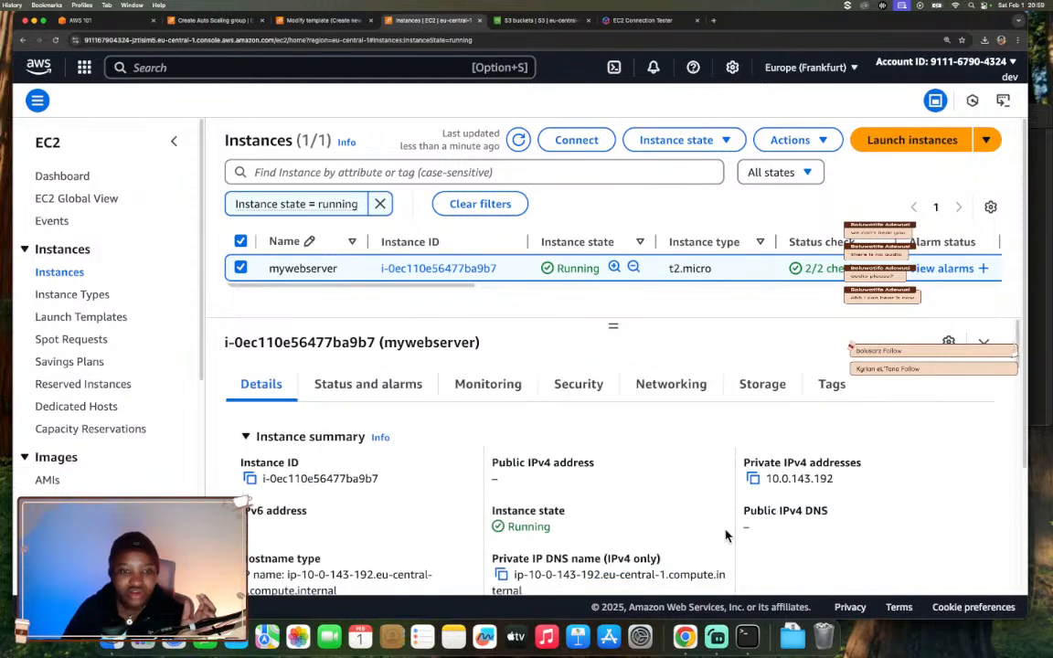
{"action": "left_click", "coordinate": [343, 385]}
{"action": "left_click", "coordinate": [466, 387]}
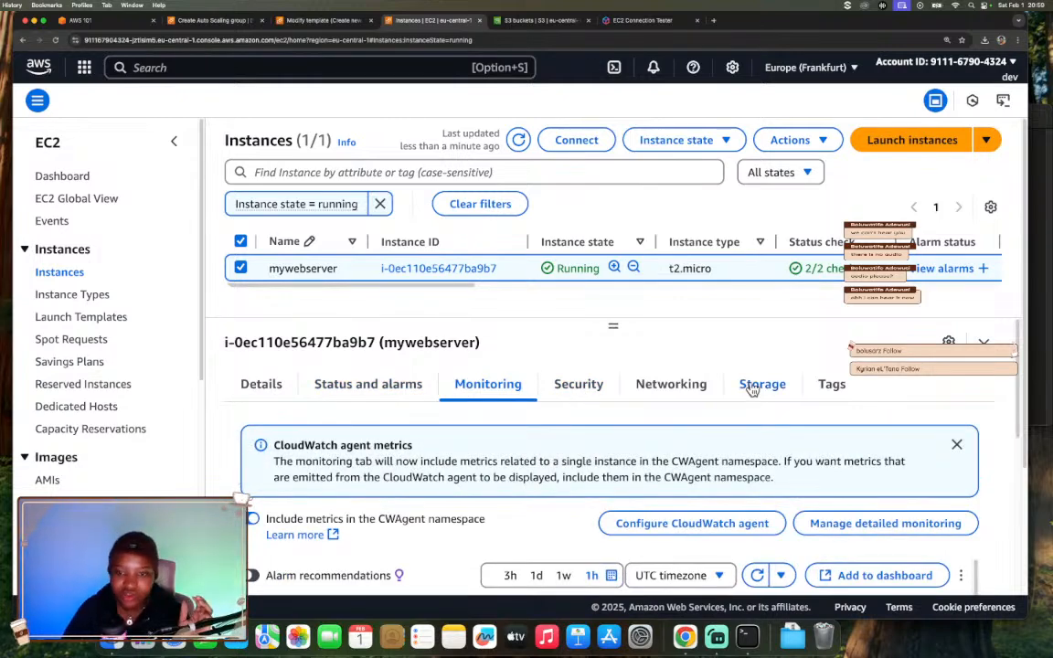
{"action": "left_click", "coordinate": [585, 392]}
{"action": "scroll", "coordinate": [605, 433], "scroll_direction": "down", "scroll_amount": 5}
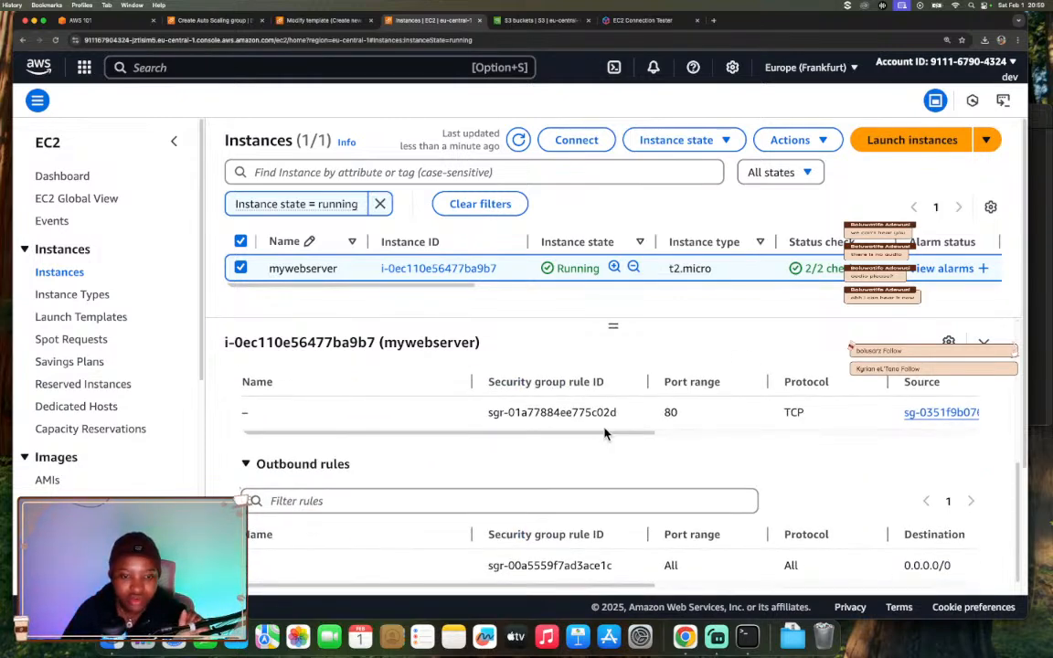
Examine mywebserver's networking details and Elastic IP addresses, and return to its general details.
{"action": "scroll", "coordinate": [606, 430], "scroll_direction": "up", "scroll_amount": 5}
{"action": "left_click", "coordinate": [637, 384]}
{"action": "scroll", "coordinate": [601, 468], "scroll_direction": "down", "scroll_amount": 8}
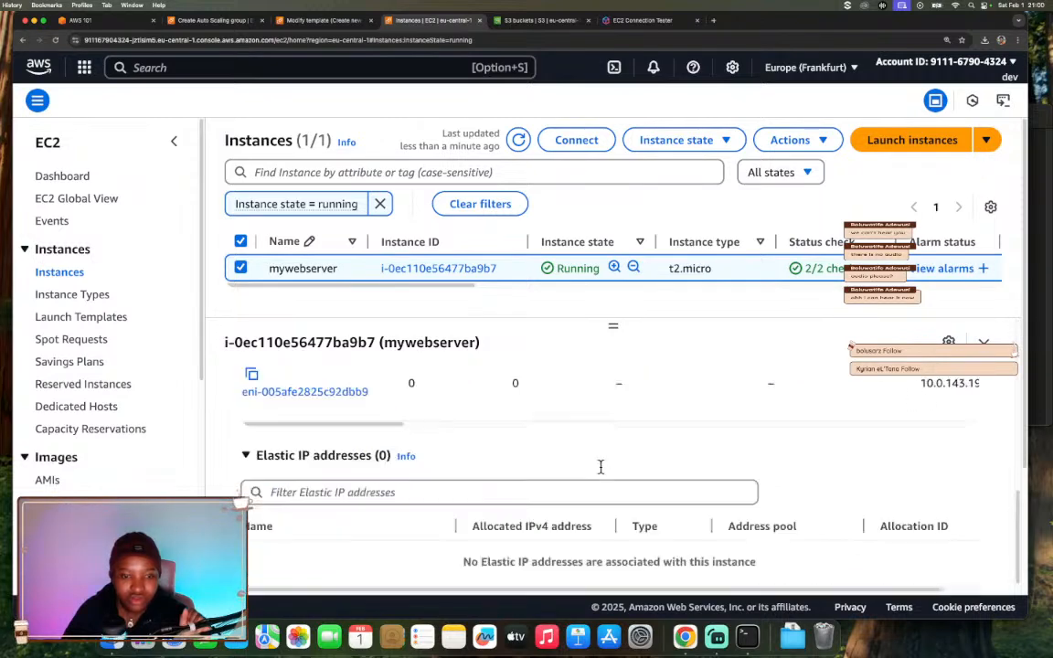
{"action": "scroll", "coordinate": [600, 468], "scroll_direction": "up", "scroll_amount": 6}
{"action": "scroll", "coordinate": [602, 474], "scroll_direction": "up", "scroll_amount": 3}
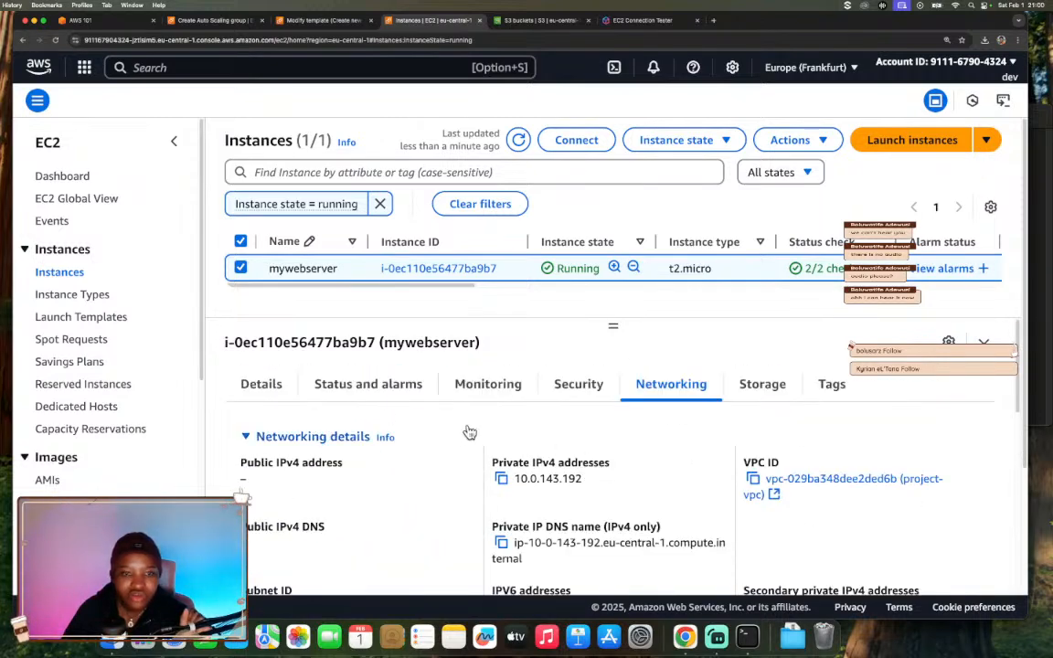
{"action": "left_click", "coordinate": [265, 388]}
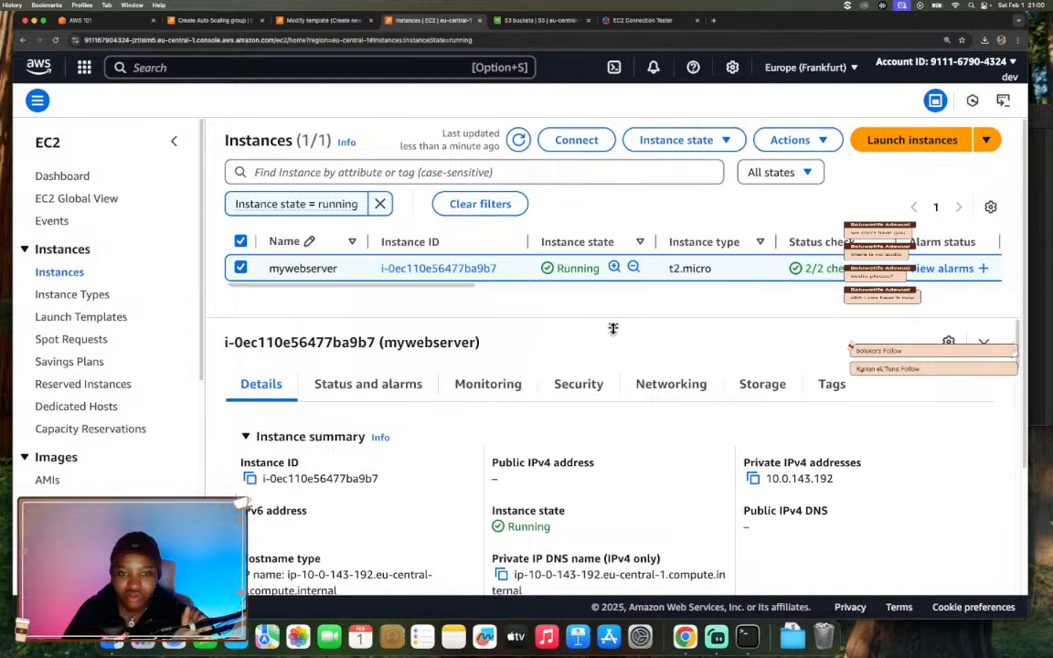
Open mywebserver's full instance page and review its summary, instance details, and host and placement group information.
{"action": "left_click", "coordinate": [471, 270]}
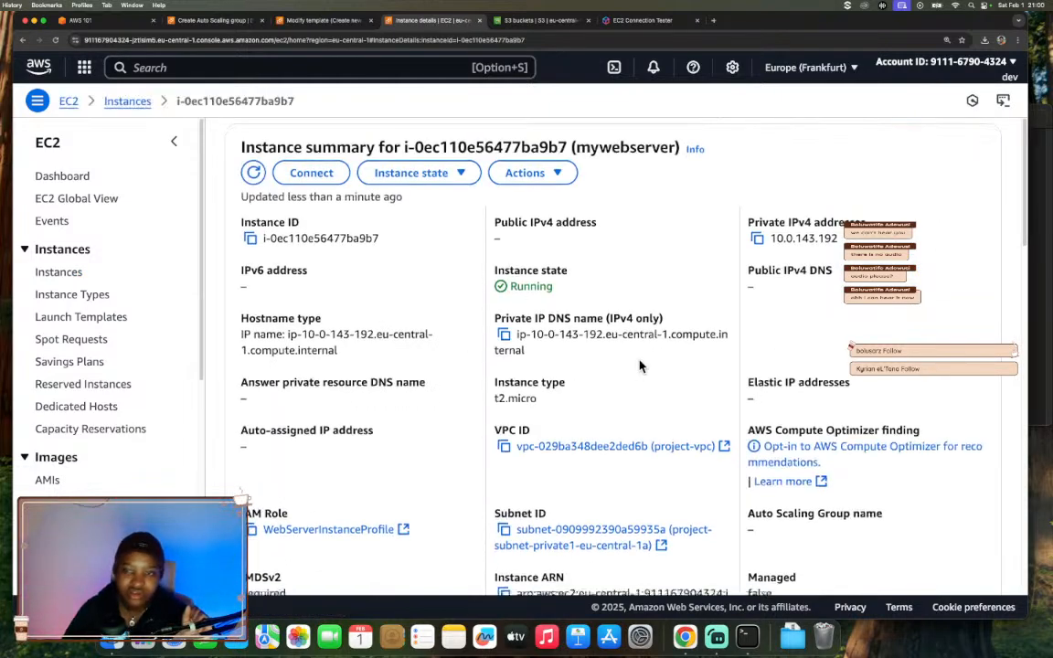
{"action": "scroll", "coordinate": [637, 369], "scroll_direction": "down", "scroll_amount": 5}
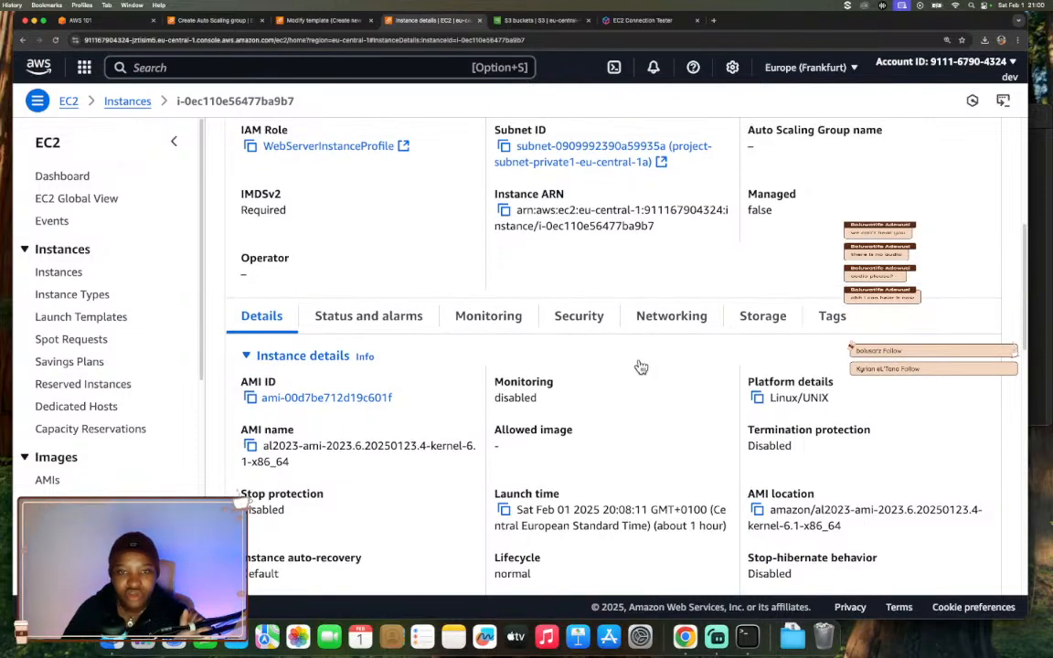
{"action": "scroll", "coordinate": [640, 366], "scroll_direction": "down", "scroll_amount": 6}
{"action": "scroll", "coordinate": [640, 366], "scroll_direction": "down", "scroll_amount": 3}
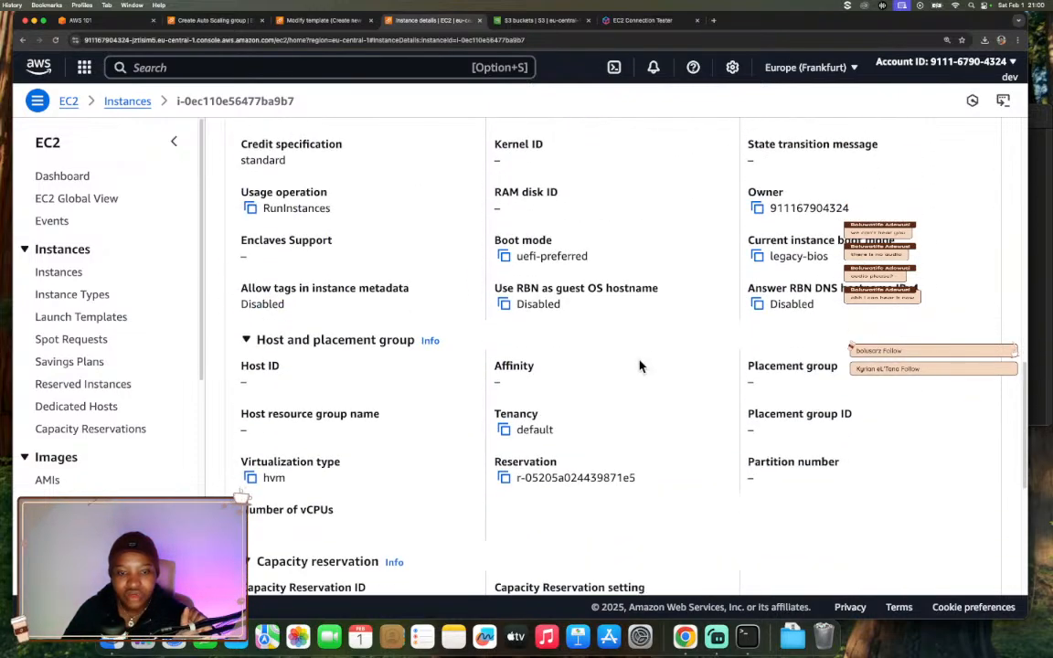
{"action": "scroll", "coordinate": [640, 365], "scroll_direction": "up", "scroll_amount": 1}
{"action": "scroll", "coordinate": [639, 366], "scroll_direction": "up", "scroll_amount": 2}
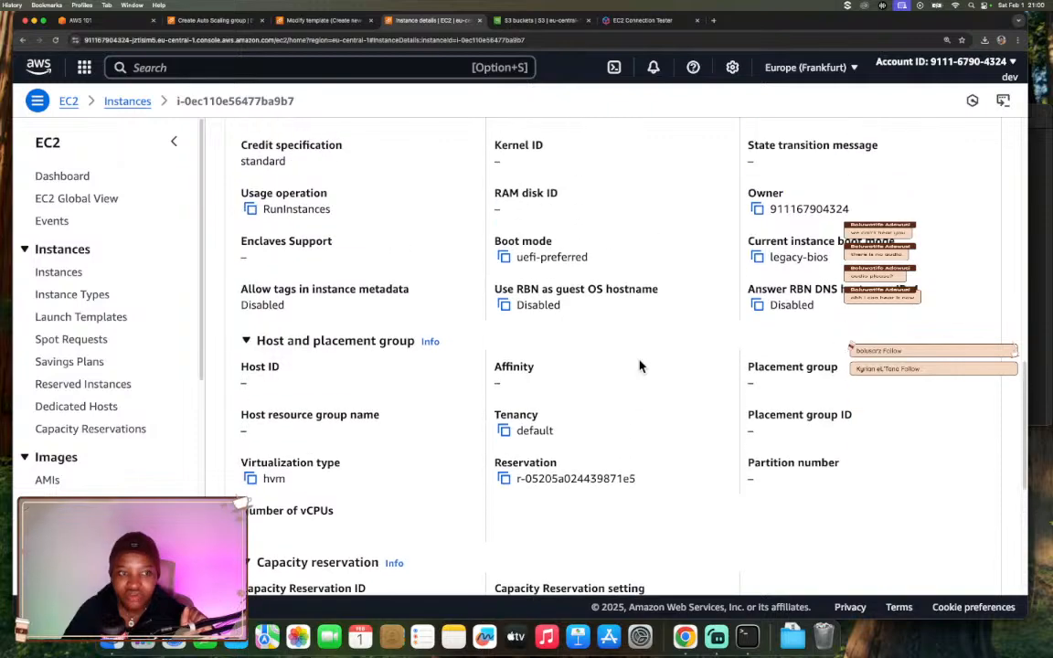
{"action": "scroll", "coordinate": [640, 366], "scroll_direction": "up", "scroll_amount": 3}
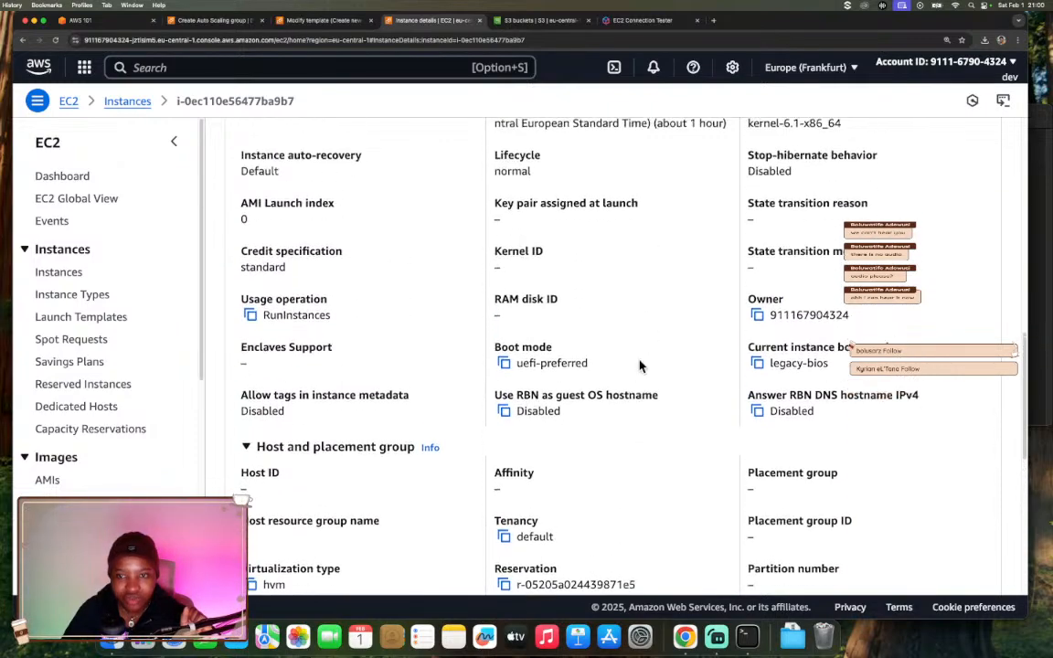
{"action": "scroll", "coordinate": [639, 366], "scroll_direction": "up", "scroll_amount": 2}
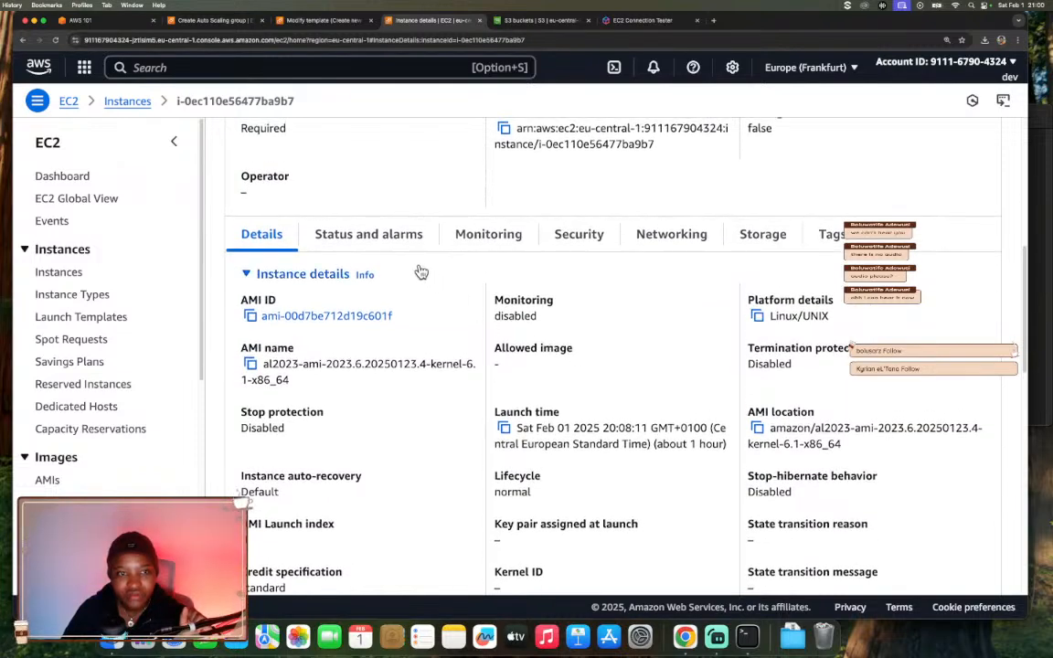
Check the instance's status checks and alarms, and inspect its root device, block devices and volume monitoring.
{"action": "left_click", "coordinate": [405, 239]}
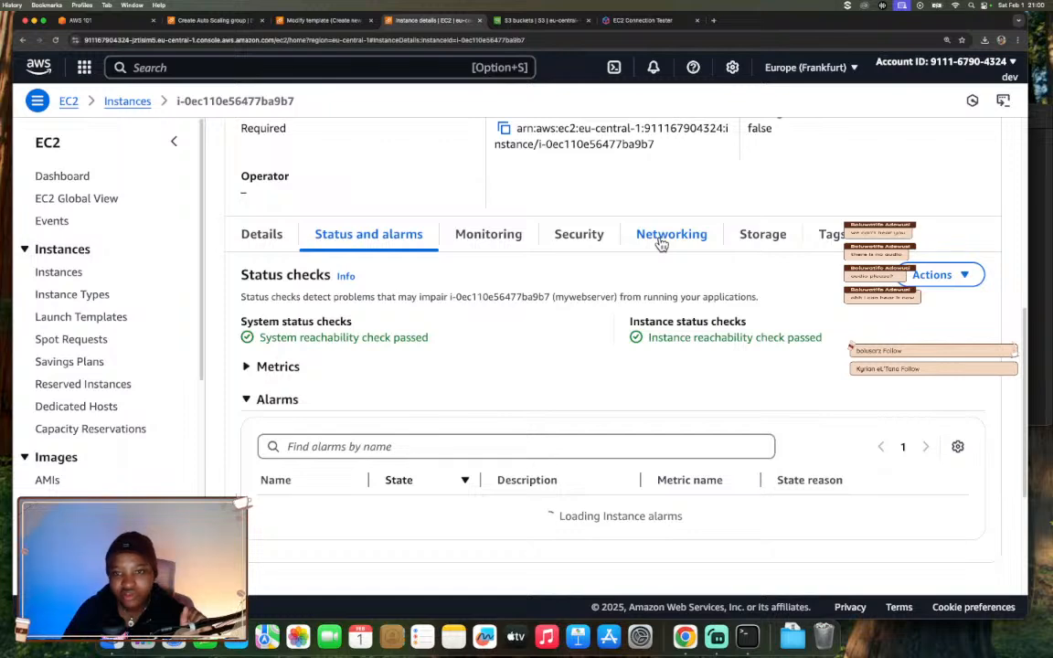
{"action": "left_click", "coordinate": [762, 242]}
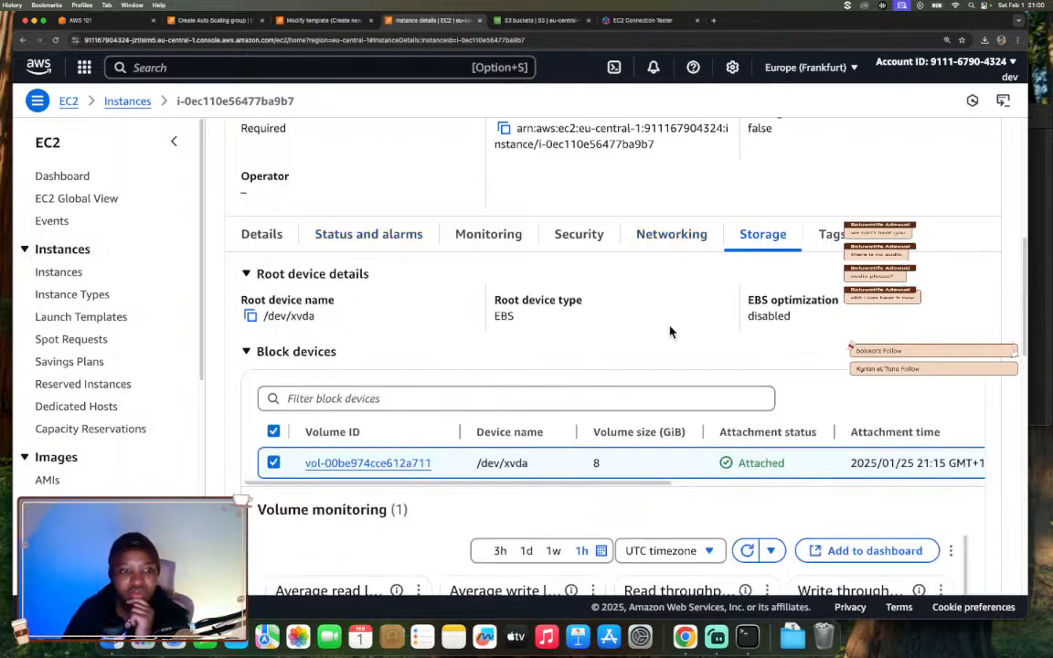
{"action": "scroll", "coordinate": [669, 331], "scroll_direction": "down", "scroll_amount": 10}
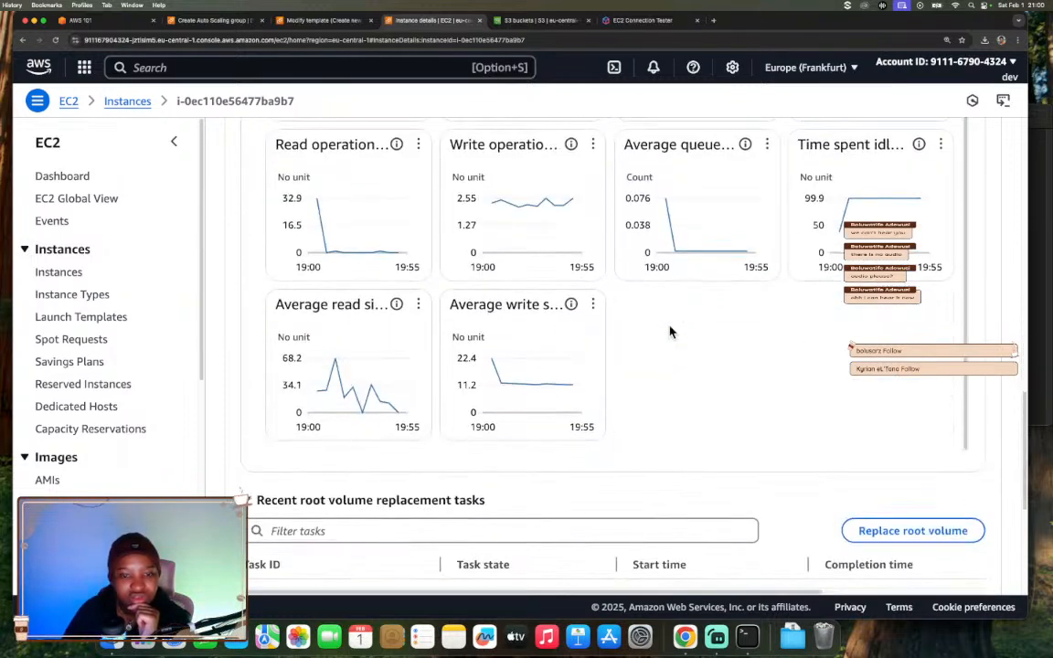
{"action": "scroll", "coordinate": [669, 332], "scroll_direction": "down", "scroll_amount": 3}
{"action": "scroll", "coordinate": [669, 332], "scroll_direction": "up", "scroll_amount": 10}
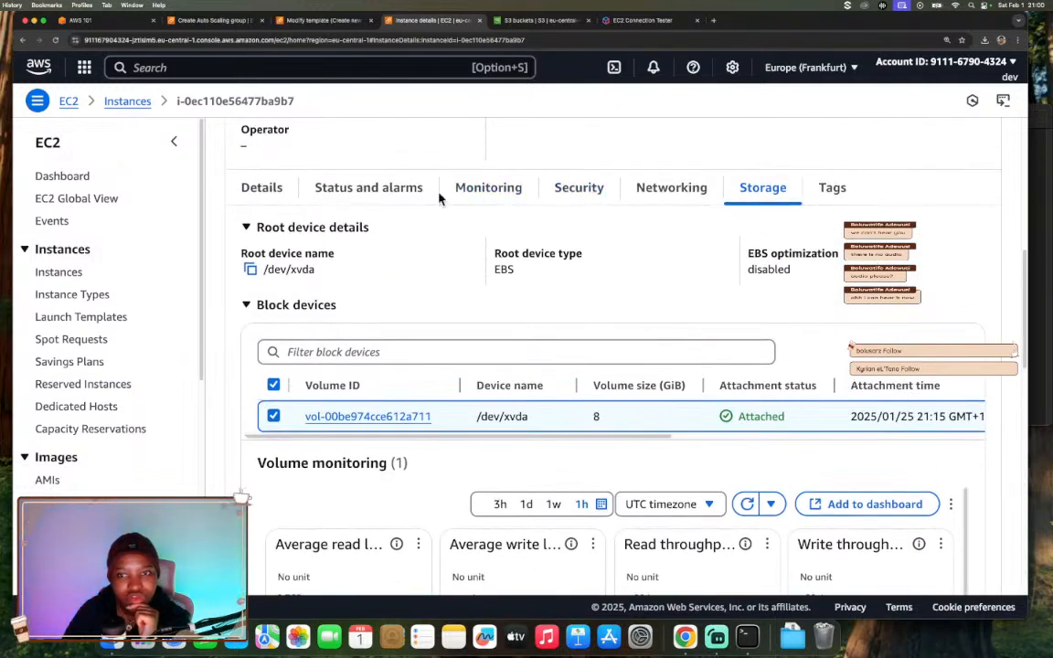
Read through the instance's details and summary again, looking for launch settings such as user data.
{"action": "left_click", "coordinate": [265, 187]}
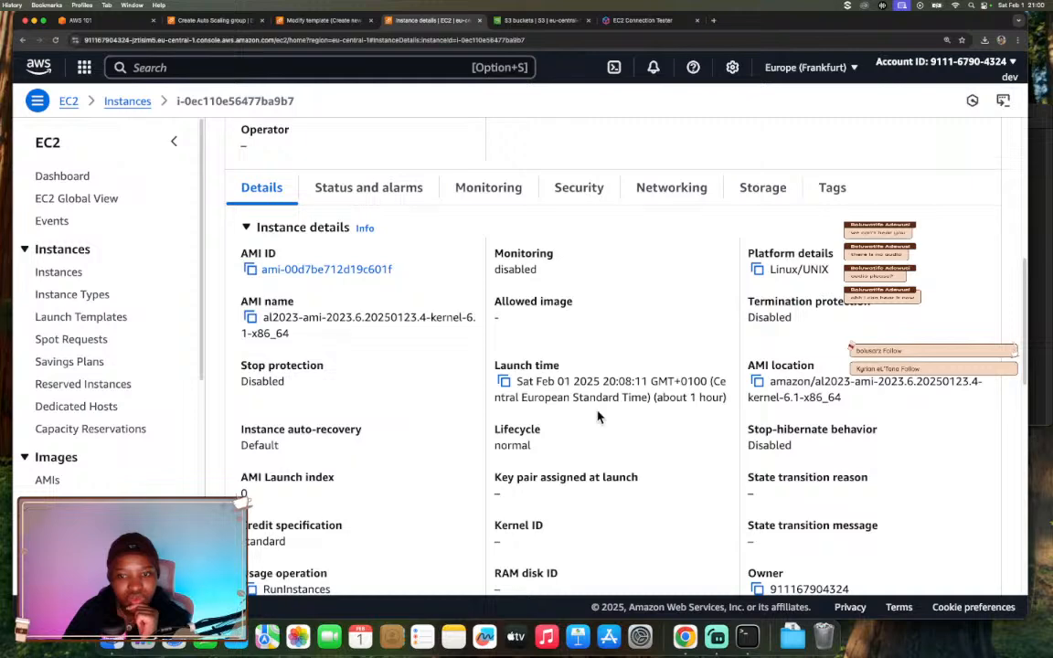
{"action": "scroll", "coordinate": [596, 413], "scroll_direction": "down", "scroll_amount": 3}
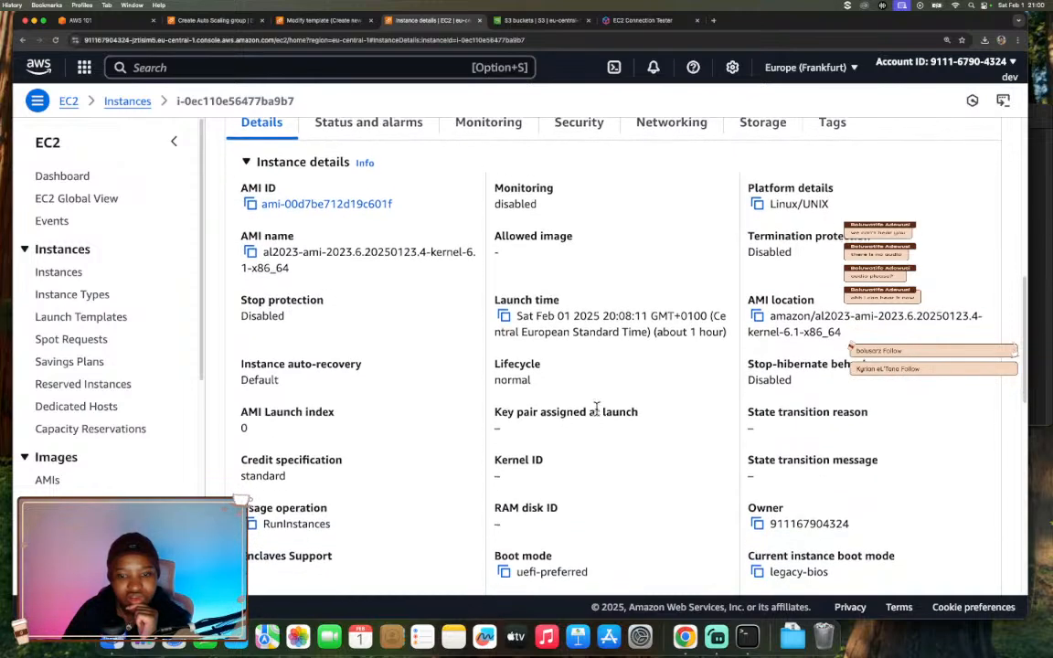
{"action": "scroll", "coordinate": [596, 411], "scroll_direction": "down", "scroll_amount": 4}
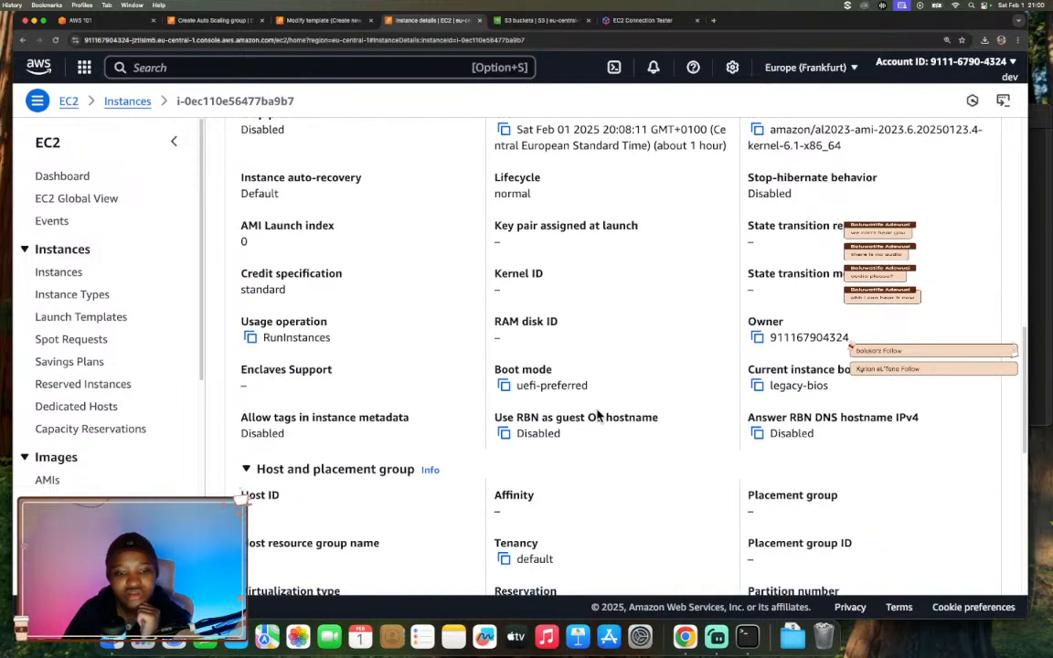
{"action": "scroll", "coordinate": [597, 416], "scroll_direction": "down", "scroll_amount": 6}
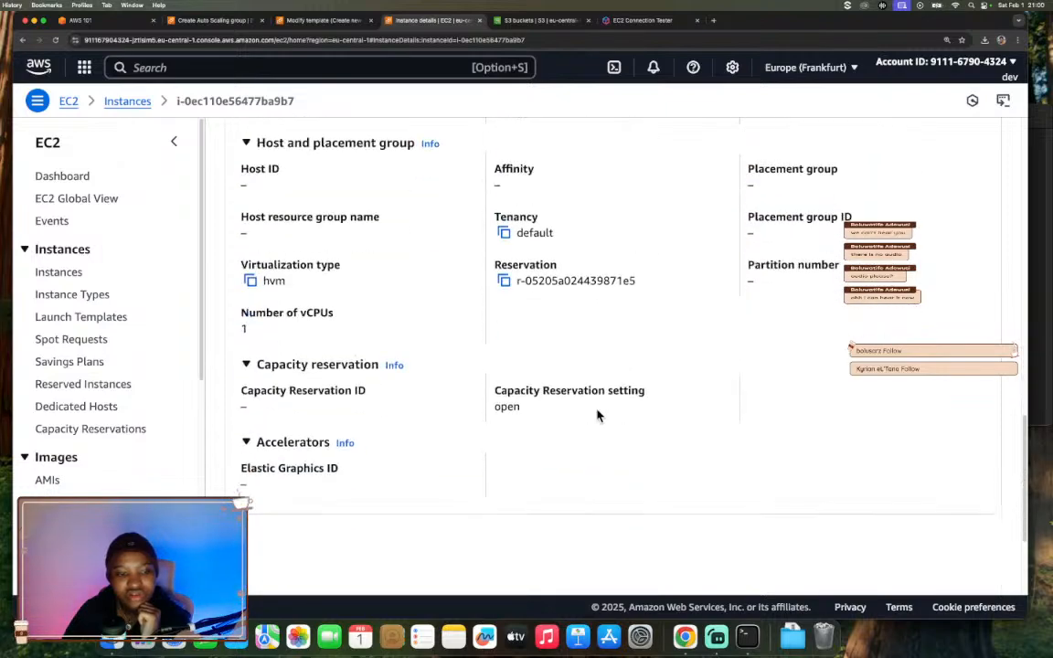
{"action": "scroll", "coordinate": [597, 416], "scroll_direction": "up", "scroll_amount": 15}
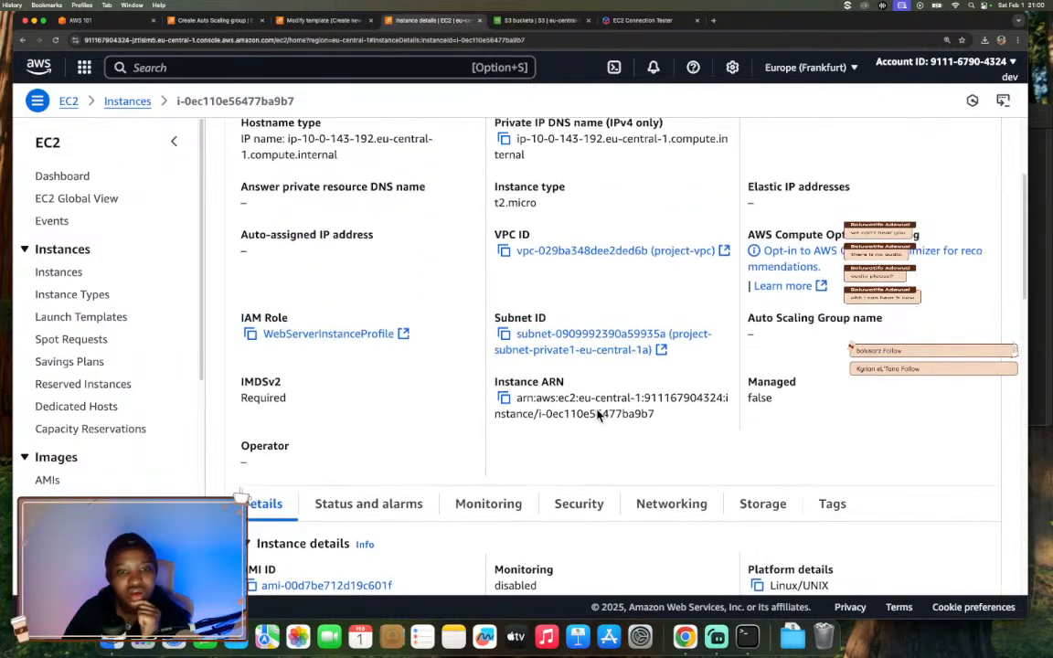
{"action": "scroll", "coordinate": [596, 412], "scroll_direction": "up", "scroll_amount": 2}
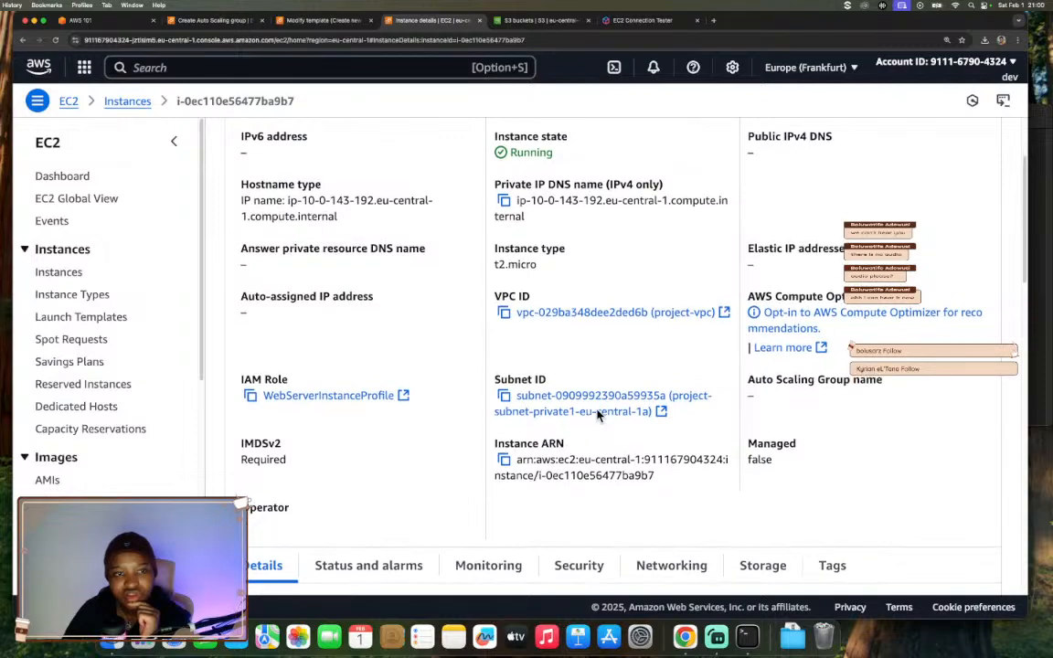
{"action": "scroll", "coordinate": [597, 416], "scroll_direction": "up", "scroll_amount": 3}
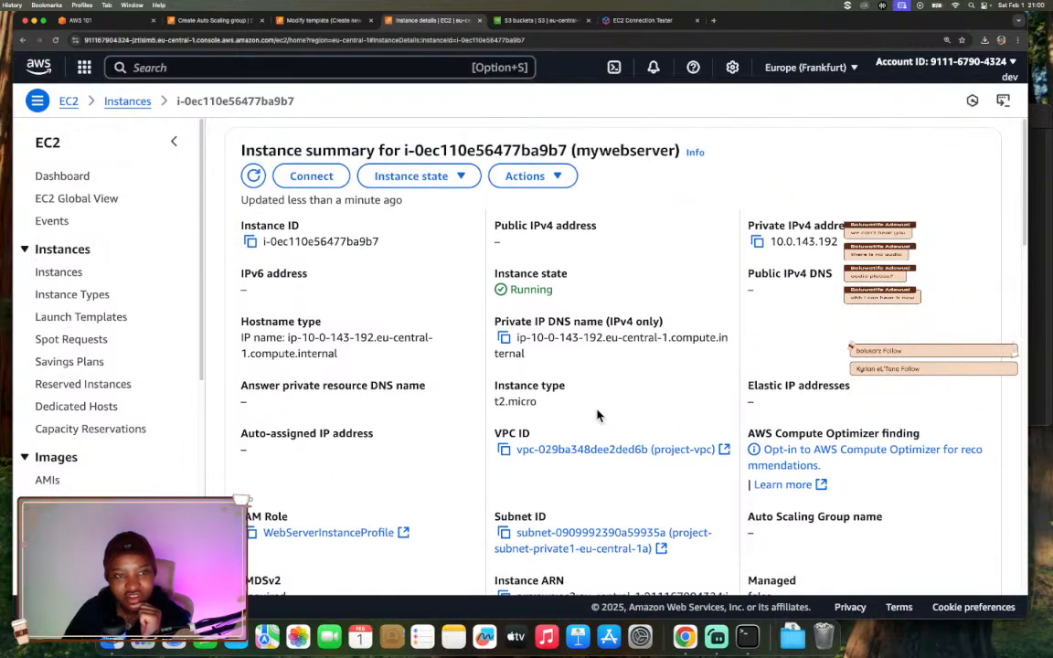
{"action": "scroll", "coordinate": [545, 302], "scroll_direction": "down", "scroll_amount": 8}
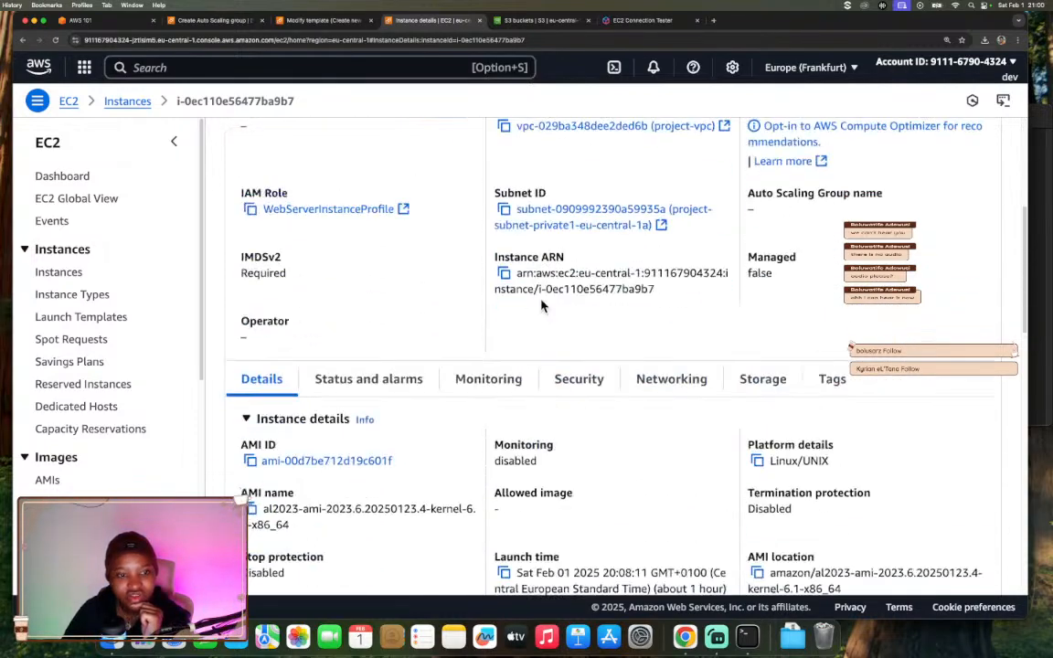
Look through the instance's status checks, monitoring metrics, security rules and networking details on its full page.
{"action": "left_click", "coordinate": [410, 368]}
{"action": "scroll", "coordinate": [503, 375], "scroll_direction": "down", "scroll_amount": 4}
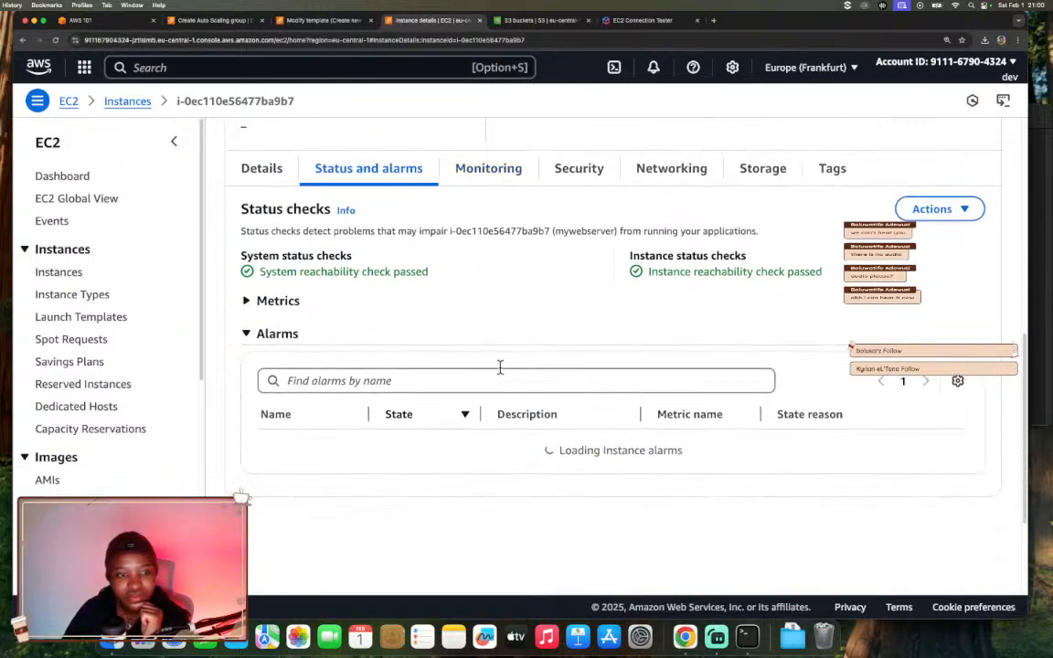
{"action": "left_click", "coordinate": [501, 172]}
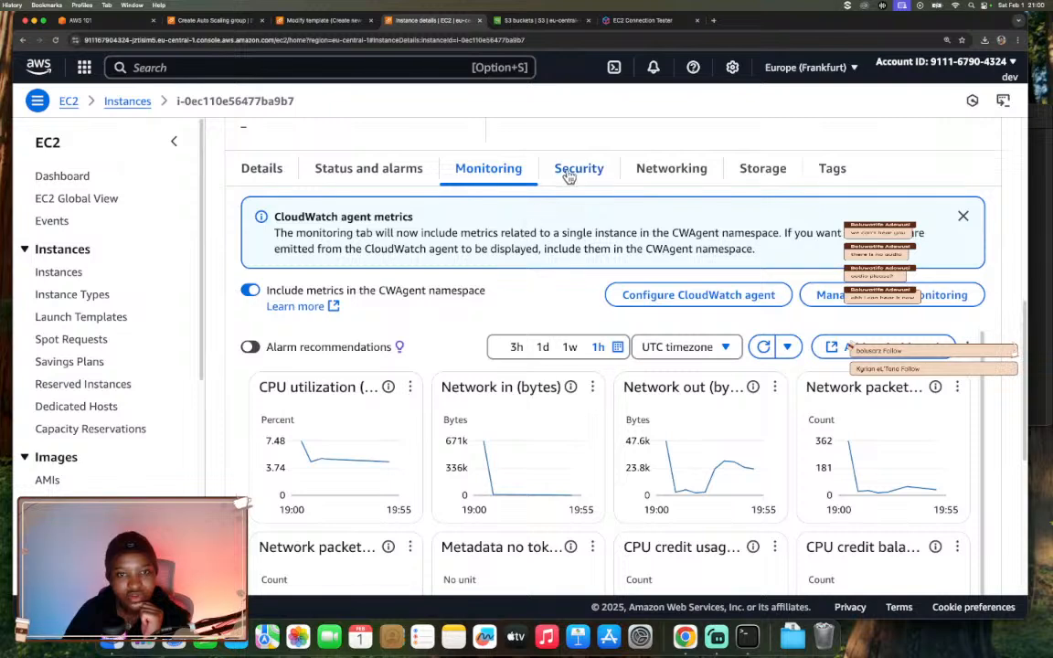
{"action": "left_click", "coordinate": [564, 173]}
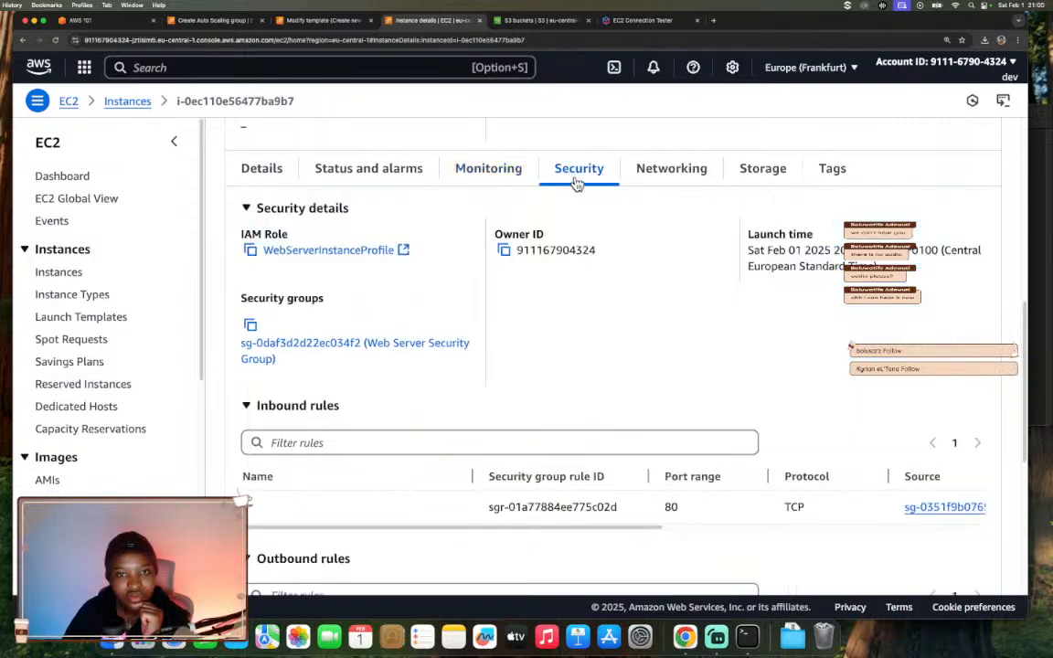
{"action": "left_click", "coordinate": [655, 172]}
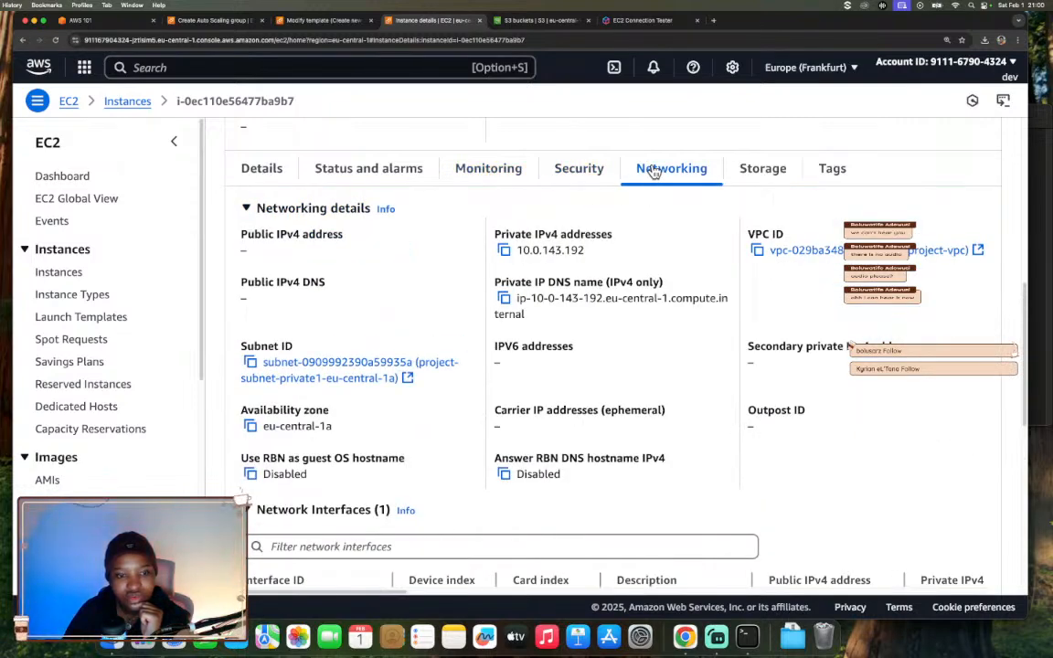
{"action": "scroll", "coordinate": [631, 256], "scroll_direction": "down", "scroll_amount": 5}
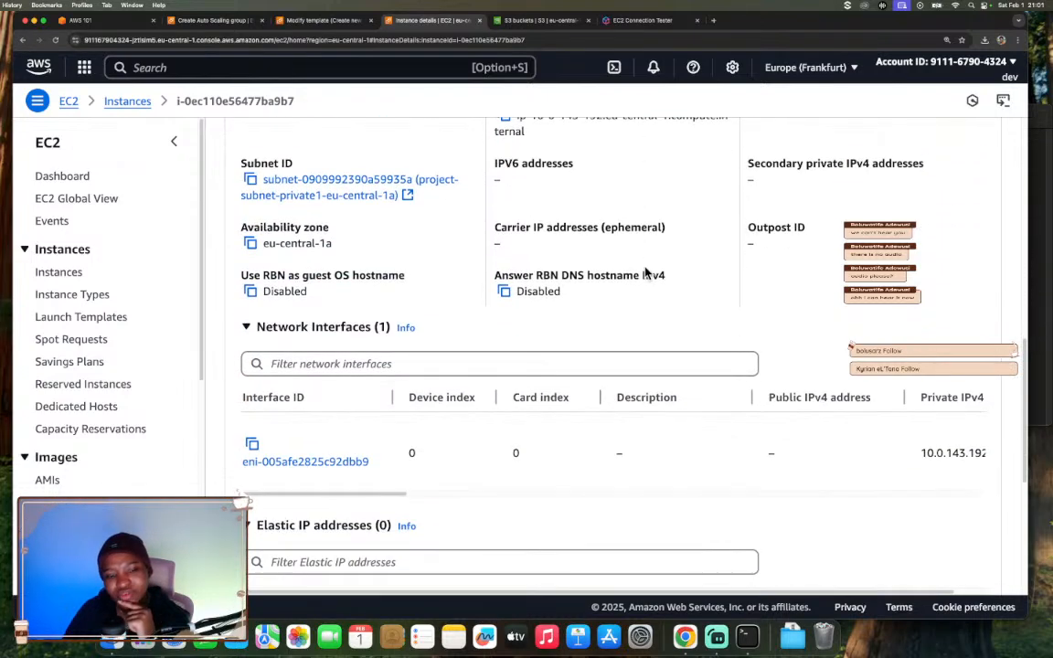
{"action": "scroll", "coordinate": [646, 272], "scroll_direction": "up", "scroll_amount": 5}
Inspect the instance's storage section once more and recheck its AMI and launch details.
{"action": "left_click", "coordinate": [764, 142]}
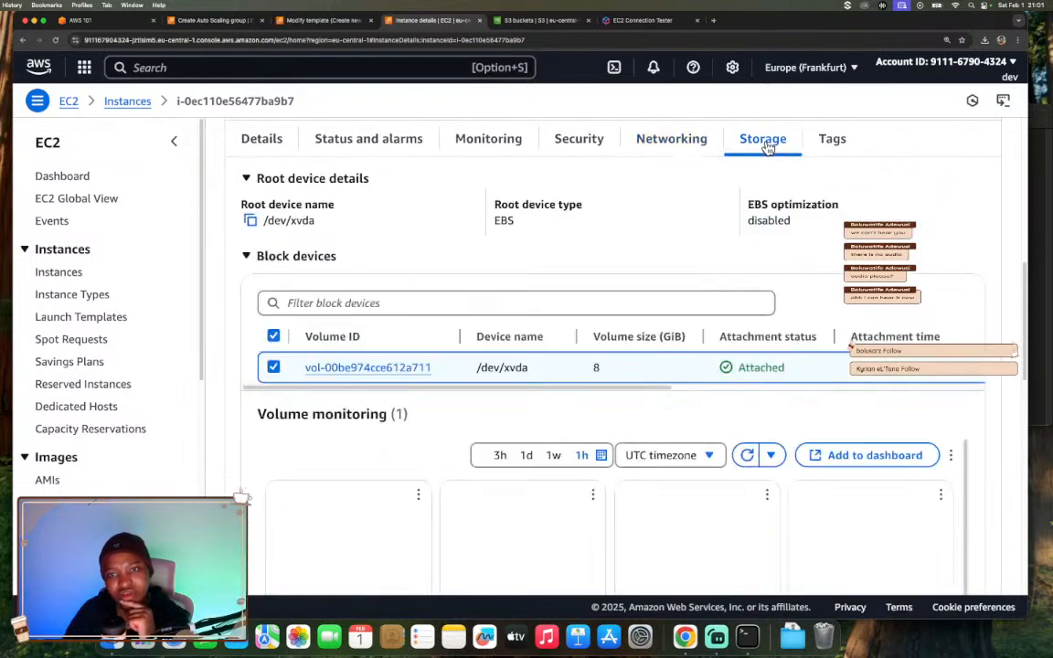
{"action": "scroll", "coordinate": [682, 256], "scroll_direction": "down", "scroll_amount": 5}
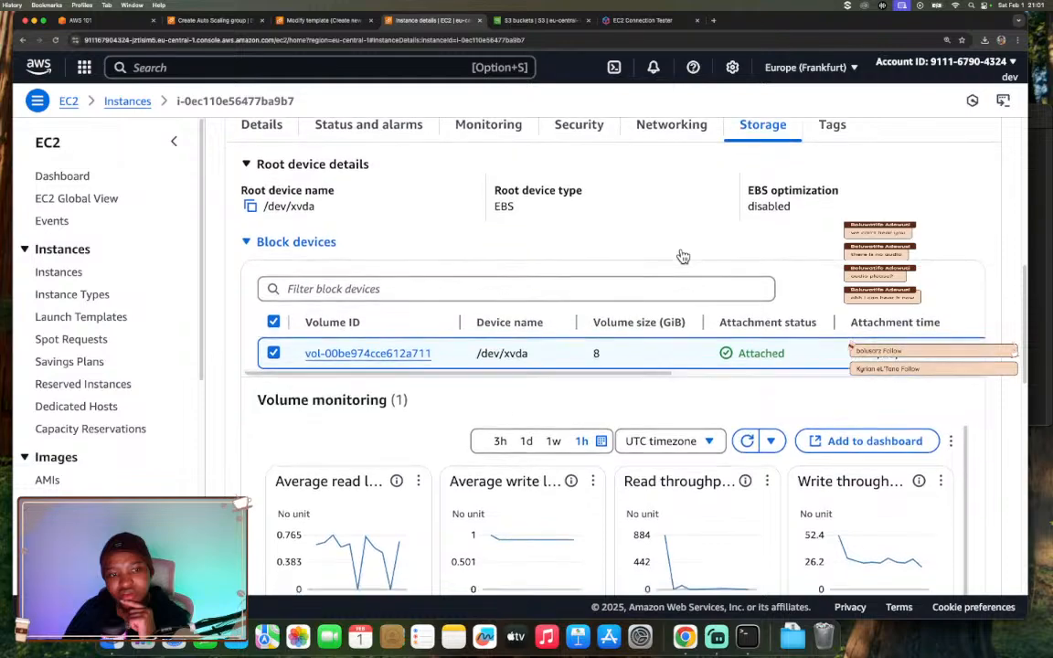
{"action": "scroll", "coordinate": [681, 256], "scroll_direction": "down", "scroll_amount": 3}
{"action": "scroll", "coordinate": [682, 254], "scroll_direction": "up", "scroll_amount": 8}
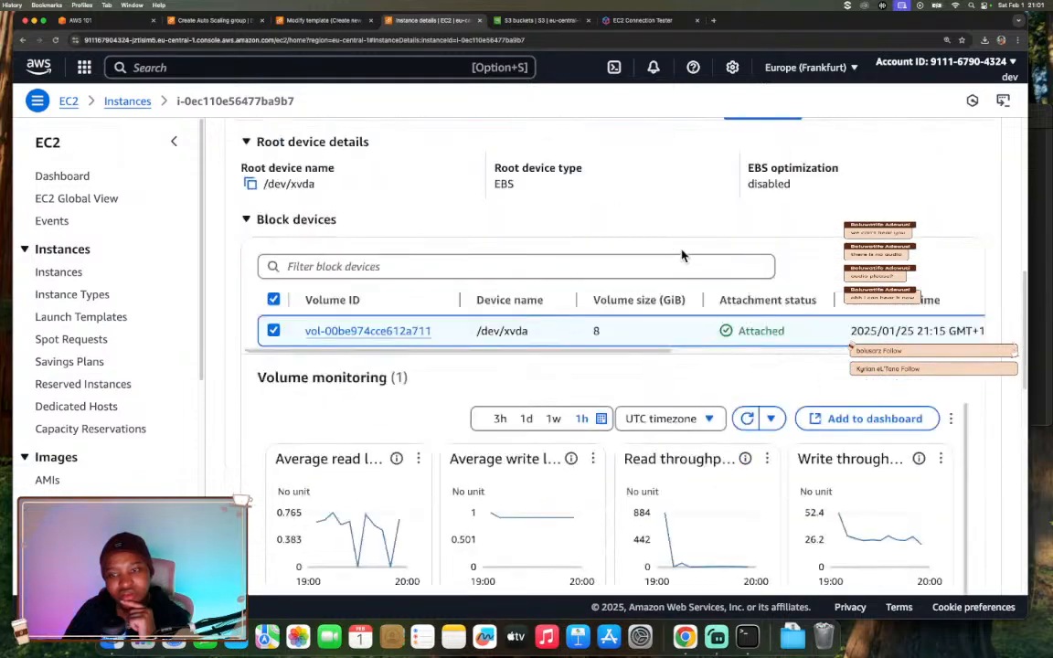
{"action": "left_click", "coordinate": [267, 271]}
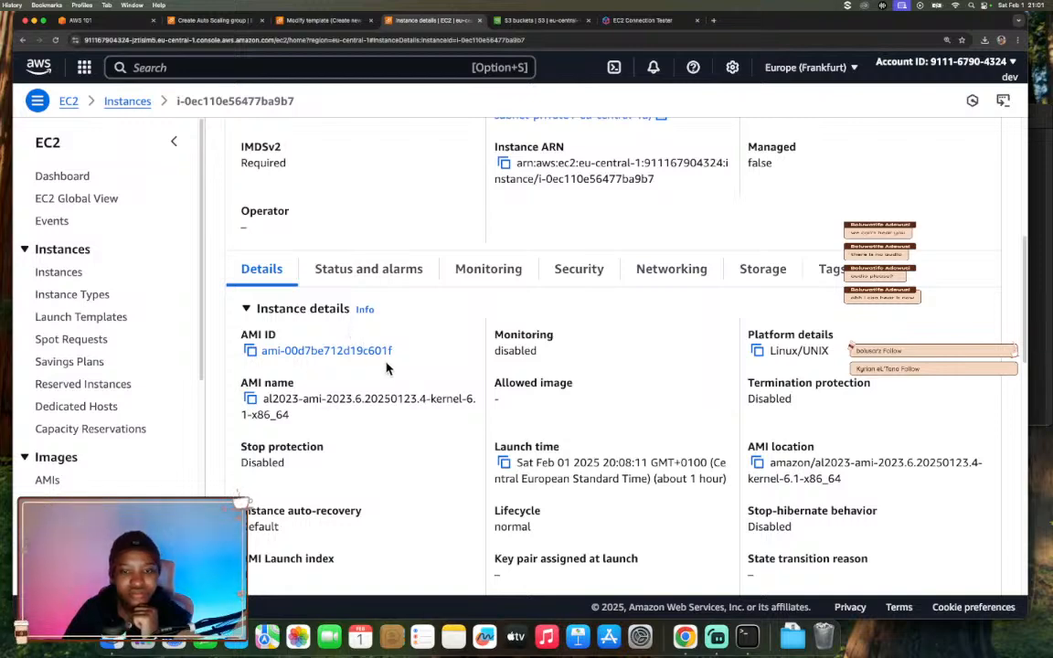
{"action": "scroll", "coordinate": [385, 367], "scroll_direction": "down", "scroll_amount": 5}
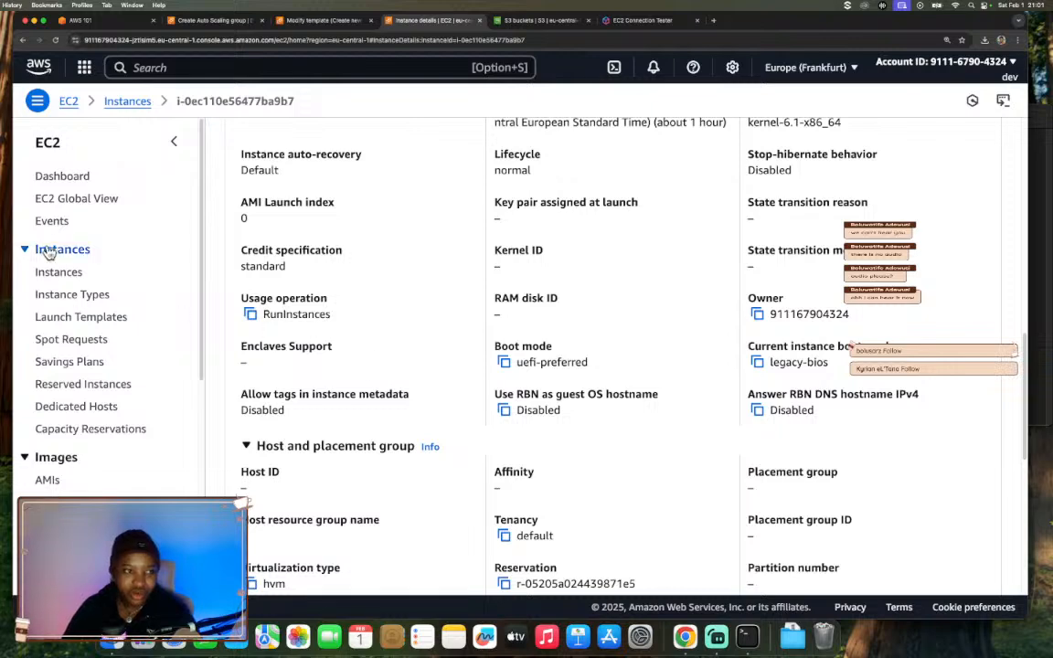
Copy the User data boot script from the AWS 101 workshop's Deploy Compute (EC2) page and return to the launch template modification page.
{"action": "left_click", "coordinate": [107, 21]}
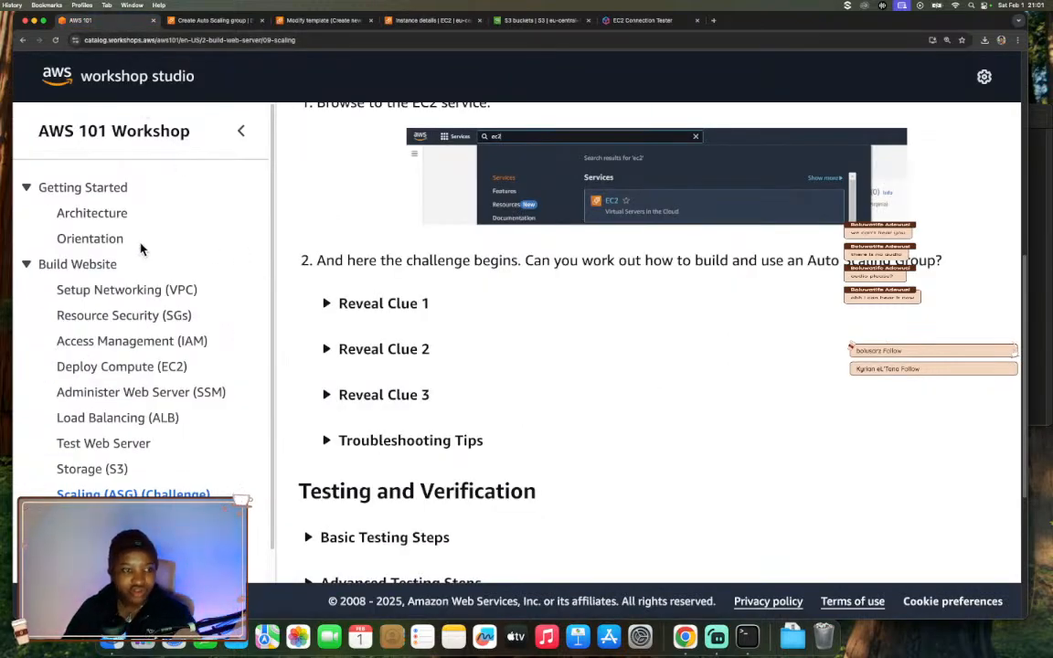
{"action": "left_click", "coordinate": [115, 368]}
{"action": "scroll", "coordinate": [388, 430], "scroll_direction": "down", "scroll_amount": 5}
{"action": "scroll", "coordinate": [388, 430], "scroll_direction": "down", "scroll_amount": 10}
{"action": "scroll", "coordinate": [388, 430], "scroll_direction": "down", "scroll_amount": 10}
{"action": "scroll", "coordinate": [389, 430], "scroll_direction": "down", "scroll_amount": 8}
{"action": "scroll", "coordinate": [388, 429], "scroll_direction": "up", "scroll_amount": 1}
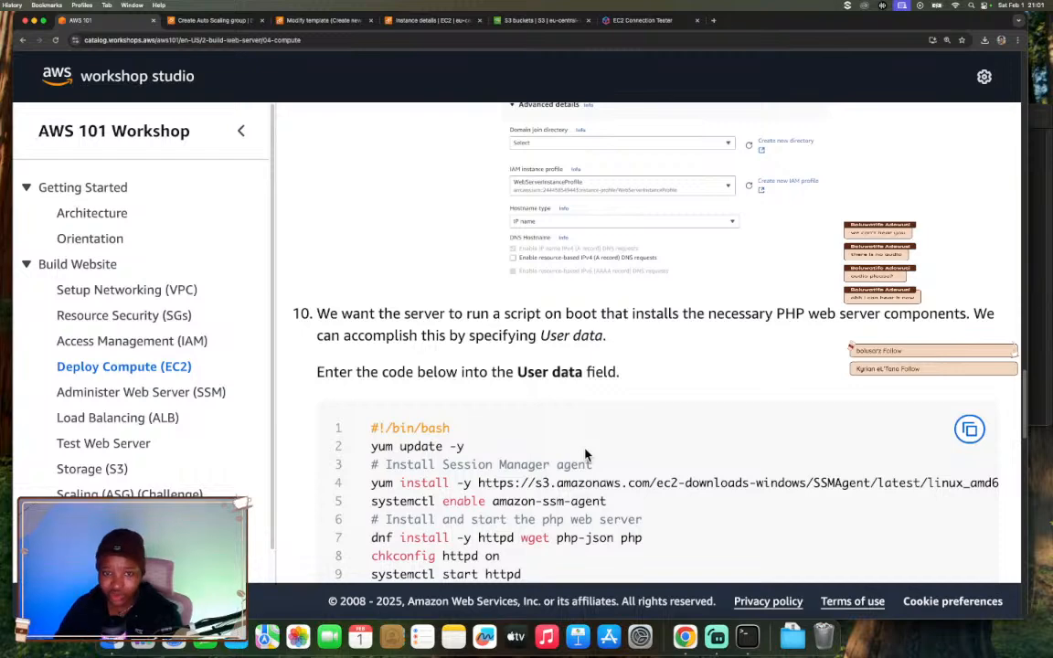
{"action": "left_click", "coordinate": [969, 429]}
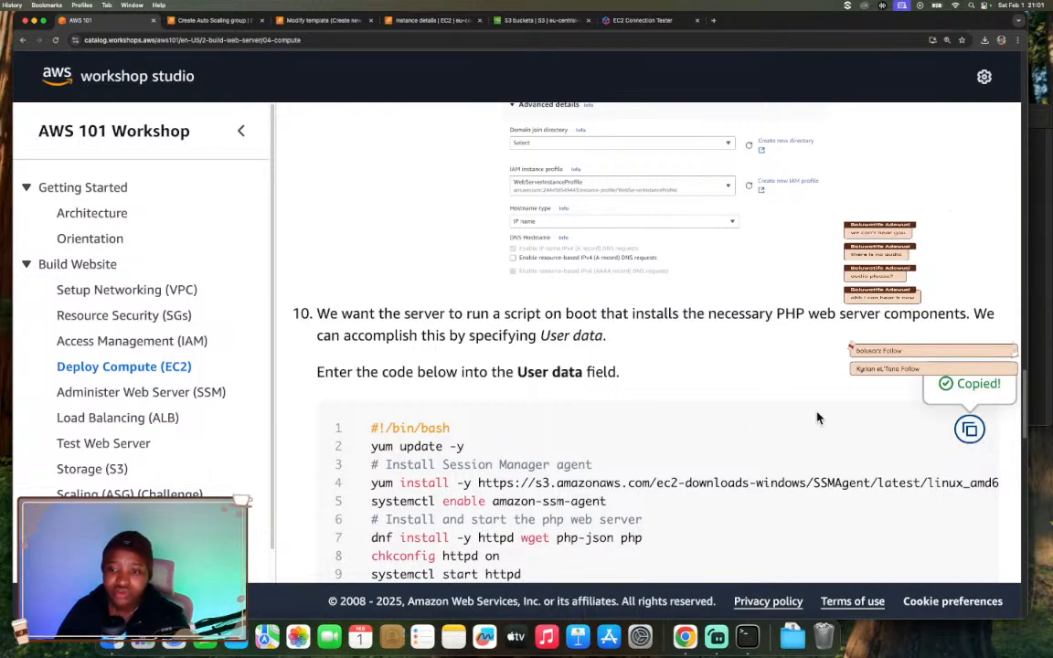
{"action": "left_click", "coordinate": [317, 20]}
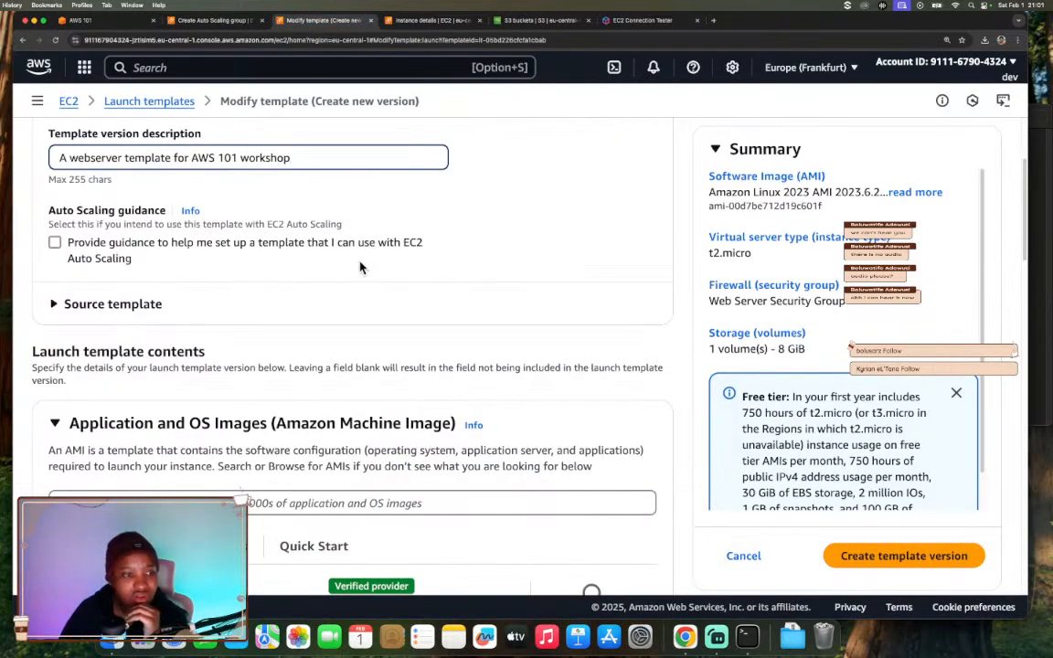
Paste the copied boot script into the User data field of the new template version's advanced details.
{"action": "scroll", "coordinate": [360, 267], "scroll_direction": "down", "scroll_amount": 10}
{"action": "scroll", "coordinate": [360, 266], "scroll_direction": "down", "scroll_amount": 8}
{"action": "scroll", "coordinate": [360, 267], "scroll_direction": "down", "scroll_amount": 5}
{"action": "scroll", "coordinate": [360, 267], "scroll_direction": "up", "scroll_amount": 3}
{"action": "scroll", "coordinate": [361, 267], "scroll_direction": "down", "scroll_amount": 5}
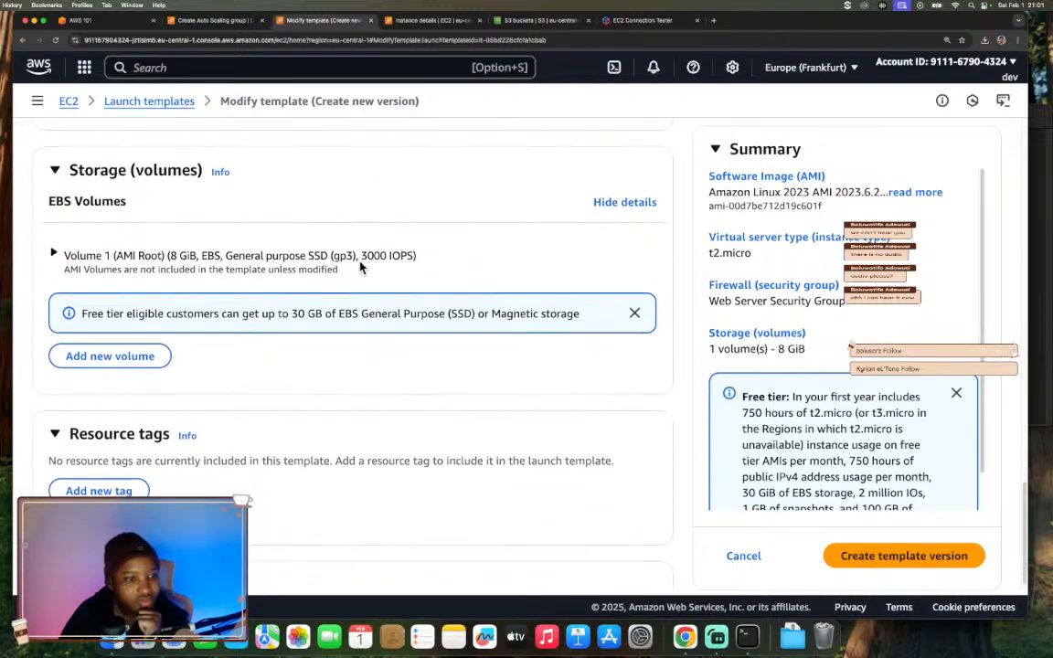
{"action": "scroll", "coordinate": [361, 267], "scroll_direction": "down", "scroll_amount": 2}
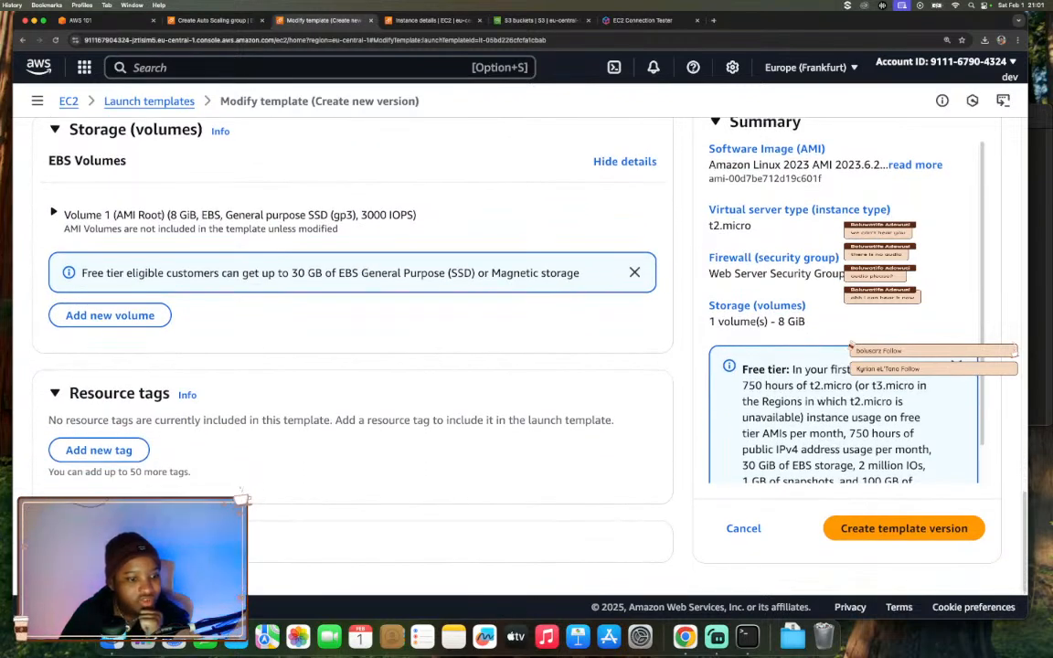
{"action": "scroll", "coordinate": [360, 267], "scroll_direction": "down", "scroll_amount": 8}
{"action": "scroll", "coordinate": [360, 267], "scroll_direction": "down", "scroll_amount": 6}
{"action": "scroll", "coordinate": [242, 499], "scroll_direction": "down", "scroll_amount": 8}
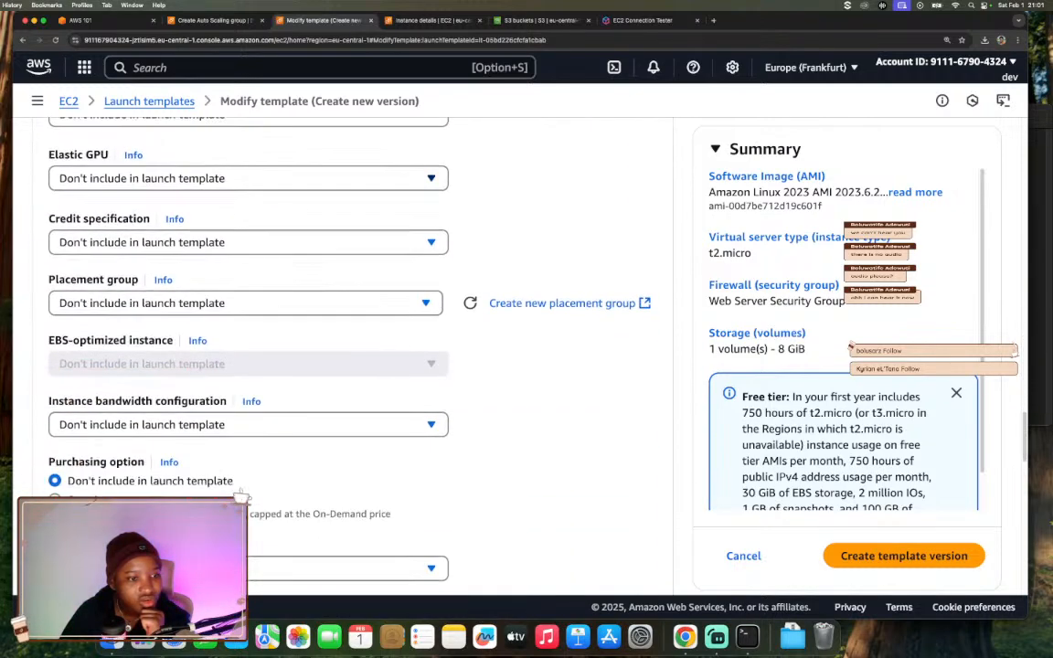
{"action": "scroll", "coordinate": [243, 502], "scroll_direction": "down", "scroll_amount": 6}
{"action": "scroll", "coordinate": [243, 501], "scroll_direction": "down", "scroll_amount": 14}
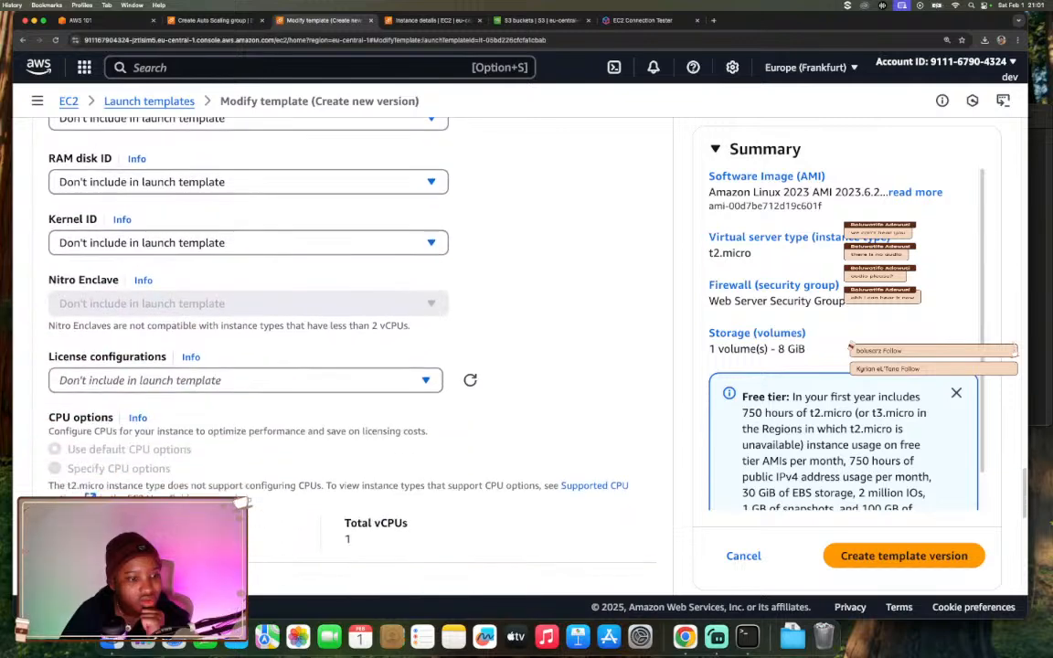
{"action": "scroll", "coordinate": [242, 499], "scroll_direction": "down", "scroll_amount": 3}
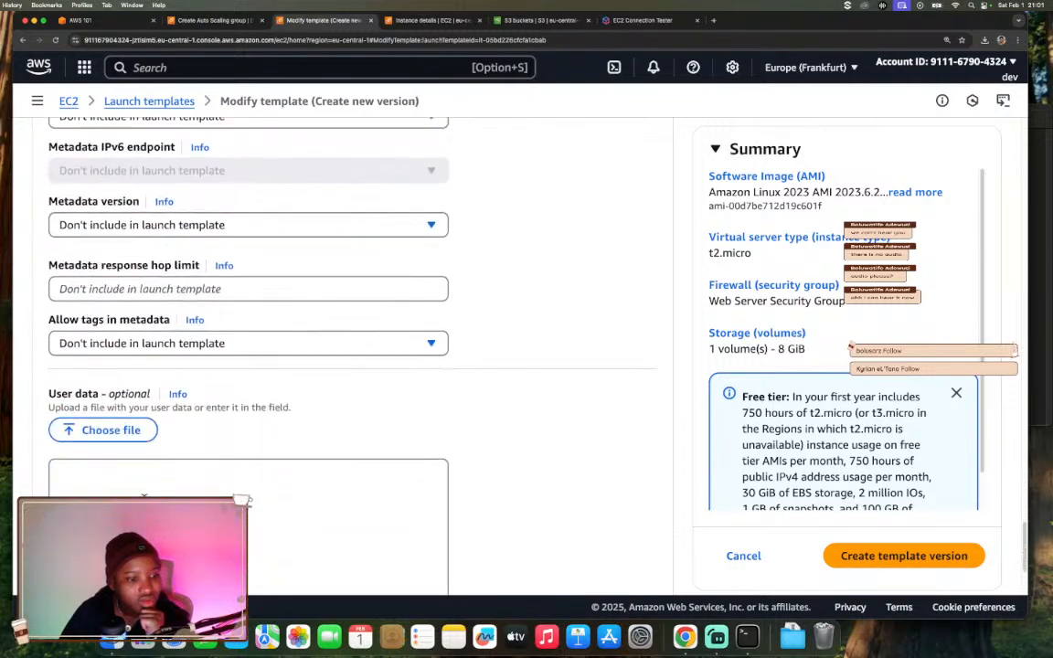
{"action": "left_click", "coordinate": [157, 484]}
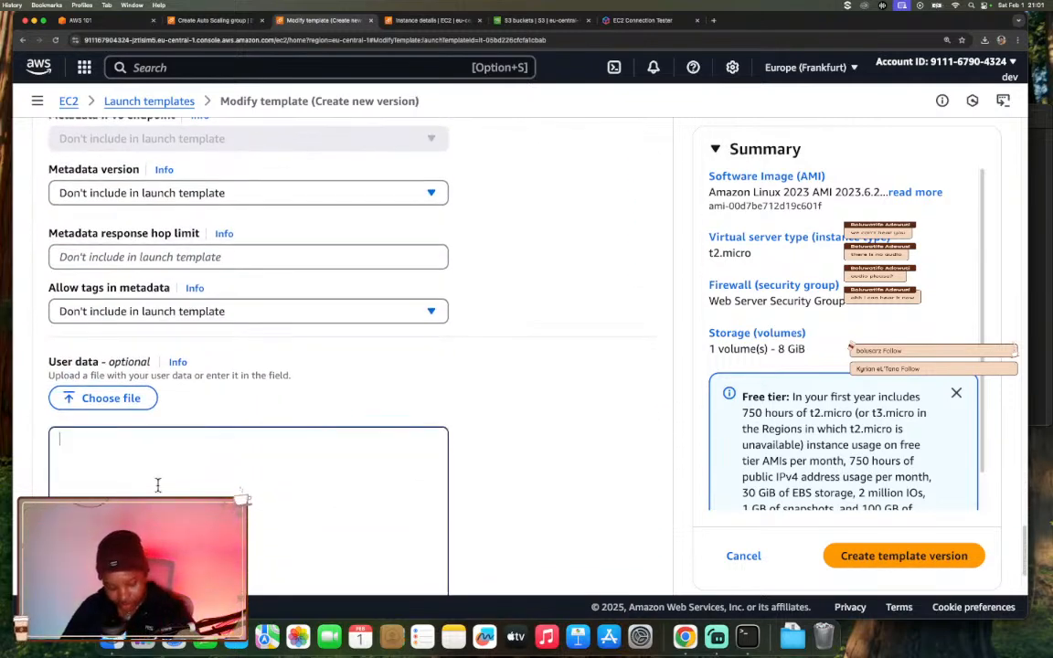
{"action": "key", "text": "super+v"}
{"action": "scroll", "coordinate": [492, 473], "scroll_direction": "down", "scroll_amount": 2}
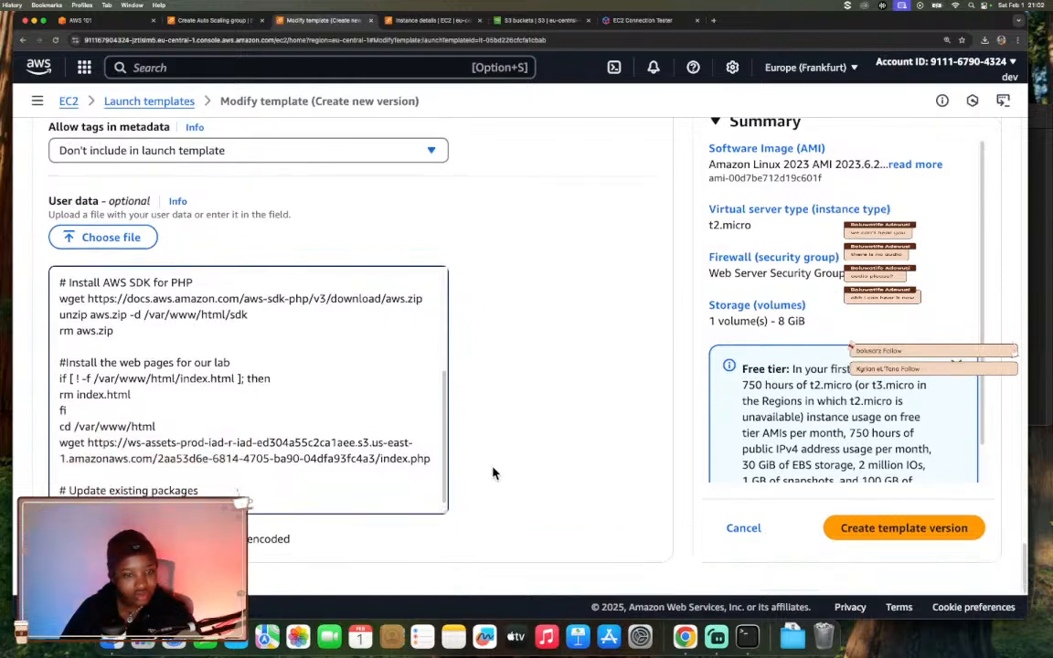
Review the template's advanced settings from the metadata and CPU options back up to the placement group and stop protection.
{"action": "scroll", "coordinate": [492, 473], "scroll_direction": "up", "scroll_amount": 5}
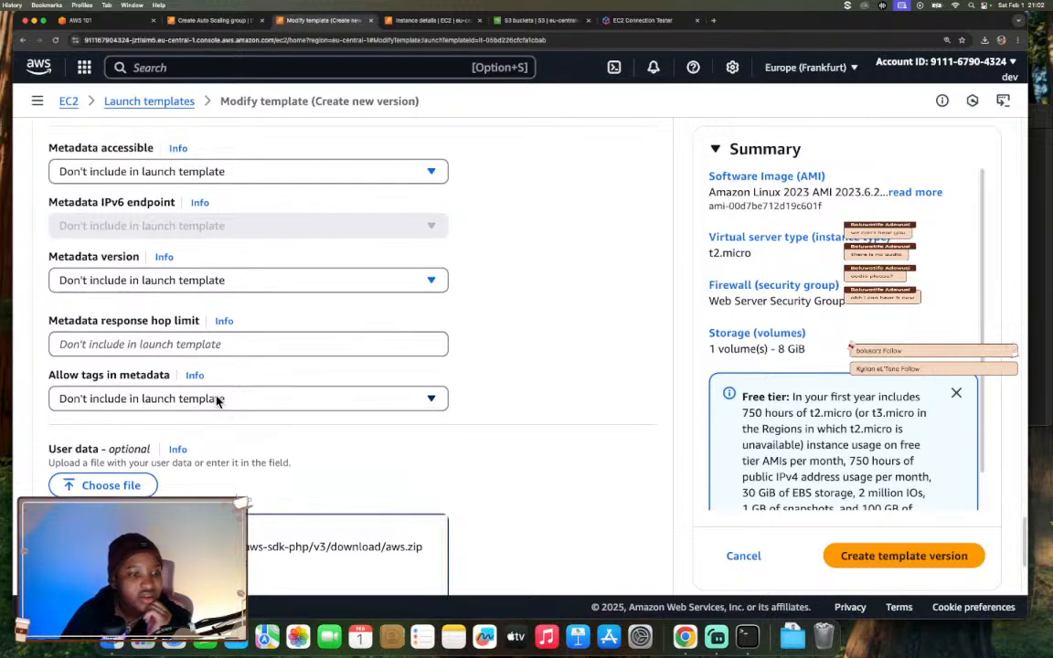
{"action": "scroll", "coordinate": [217, 397], "scroll_direction": "up", "scroll_amount": 2}
{"action": "scroll", "coordinate": [516, 408], "scroll_direction": "up", "scroll_amount": 5}
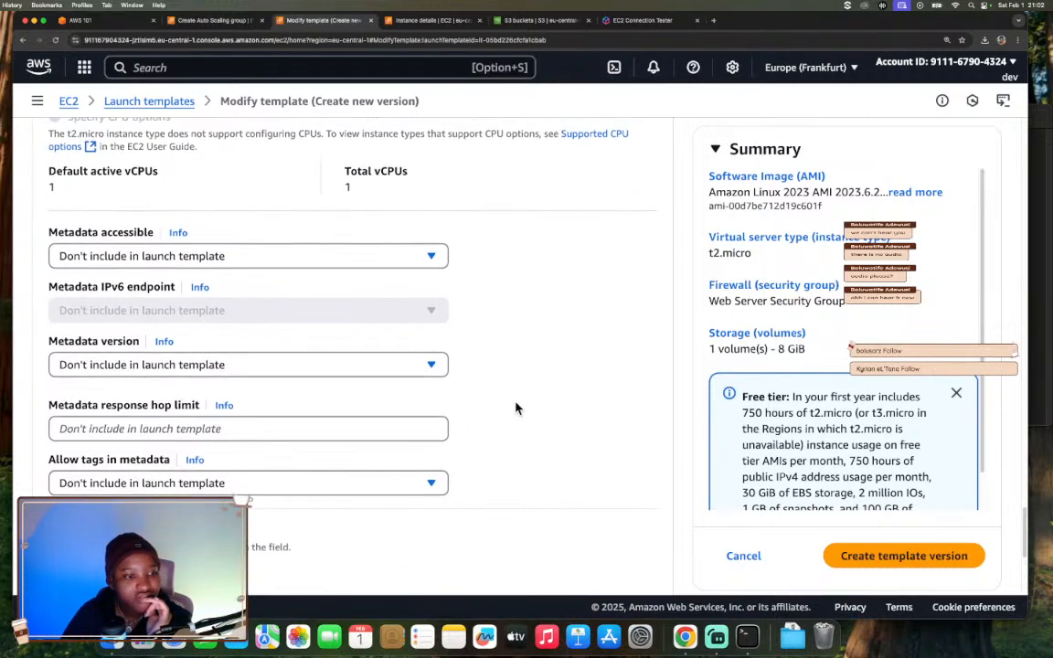
{"action": "scroll", "coordinate": [515, 408], "scroll_direction": "up", "scroll_amount": 3}
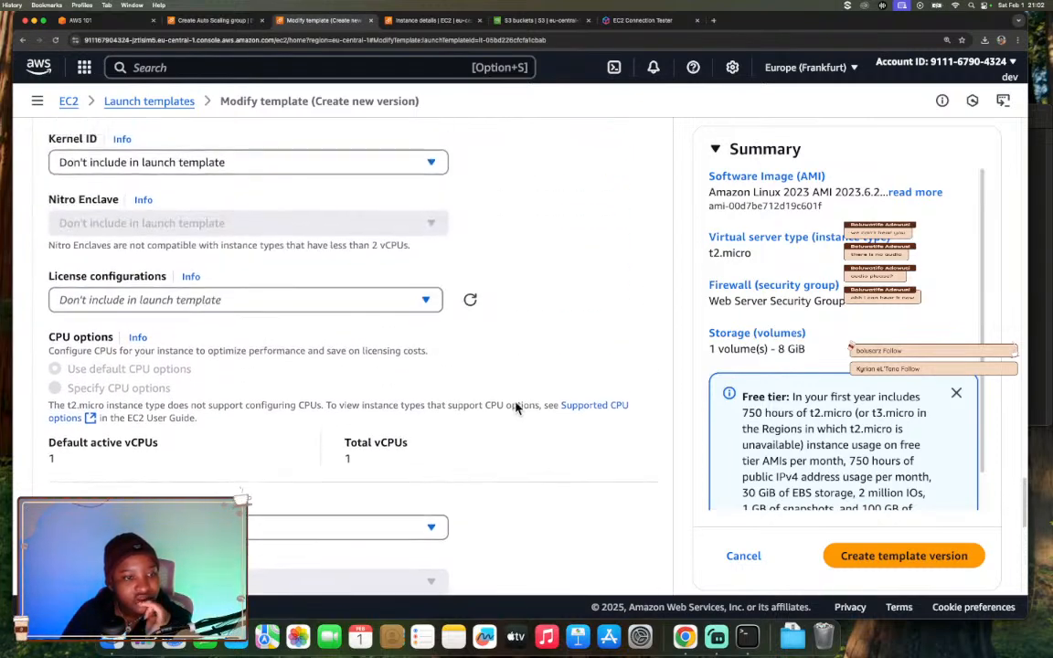
{"action": "scroll", "coordinate": [516, 407], "scroll_direction": "up", "scroll_amount": 4}
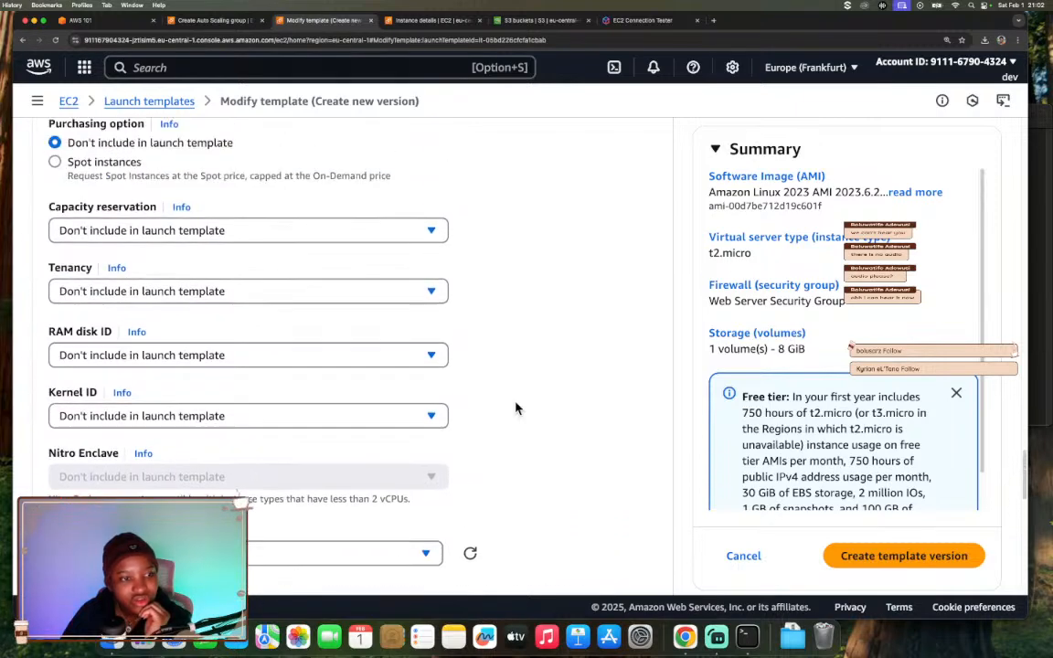
{"action": "scroll", "coordinate": [515, 407], "scroll_direction": "up", "scroll_amount": 2}
{"action": "scroll", "coordinate": [515, 407], "scroll_direction": "up", "scroll_amount": 4}
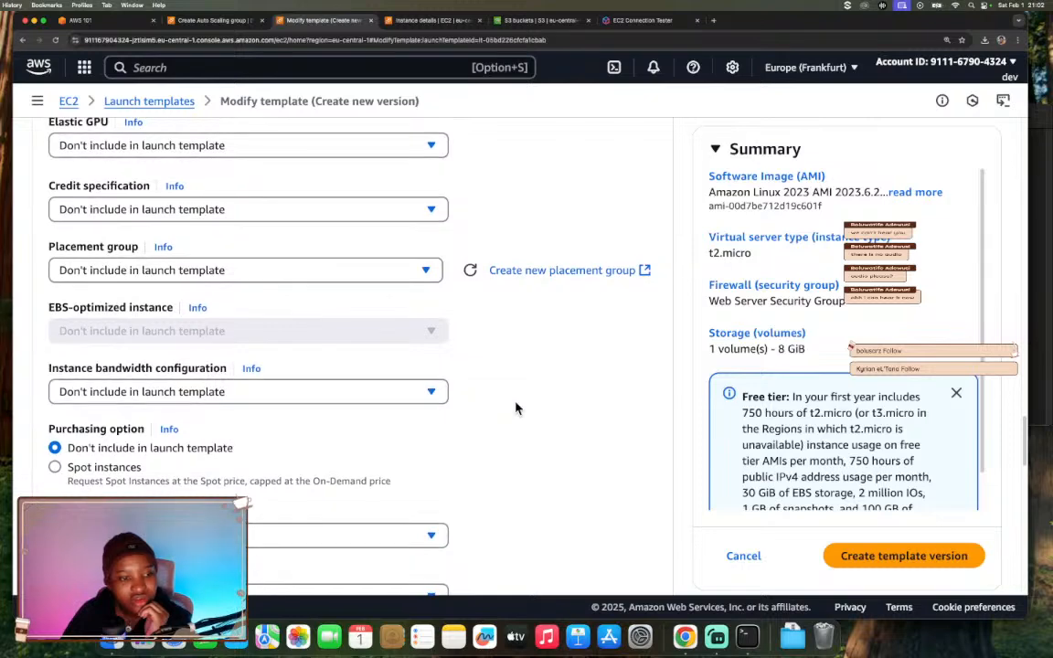
{"action": "scroll", "coordinate": [516, 408], "scroll_direction": "up", "scroll_amount": 3}
{"action": "scroll", "coordinate": [516, 408], "scroll_direction": "up", "scroll_amount": 1}
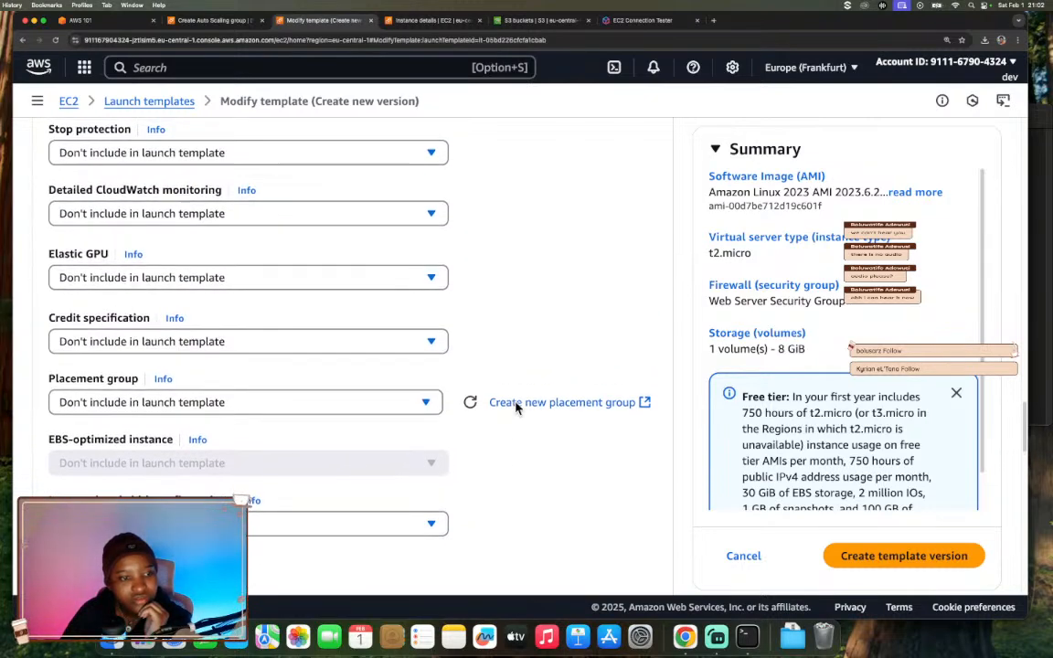
Check the available Placement group options and read the setting's help description.
{"action": "left_click", "coordinate": [430, 405]}
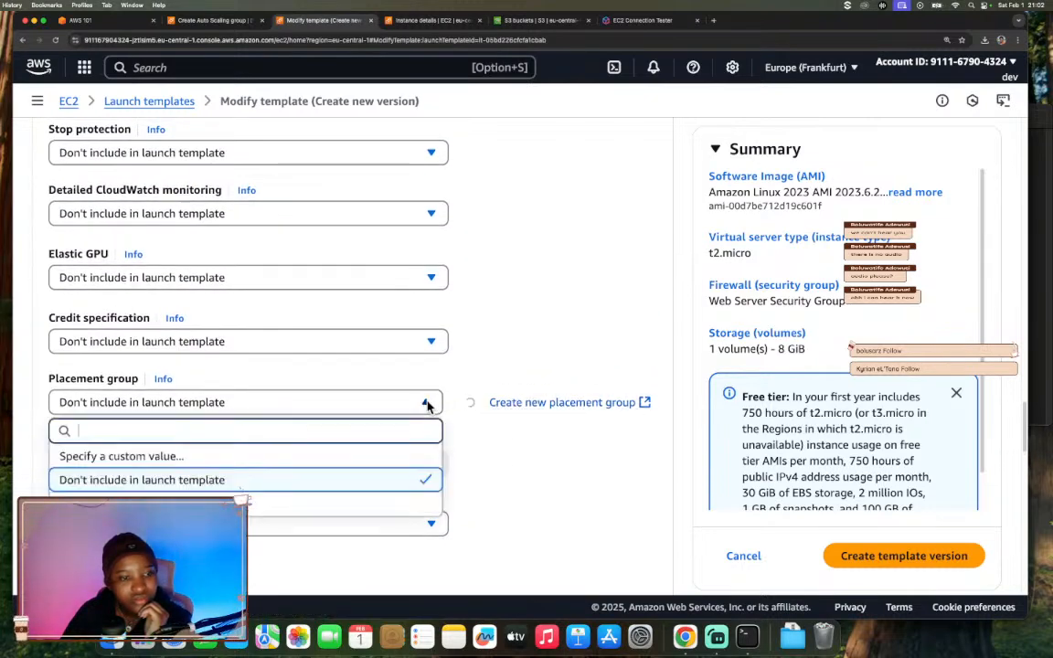
{"action": "left_click", "coordinate": [428, 405]}
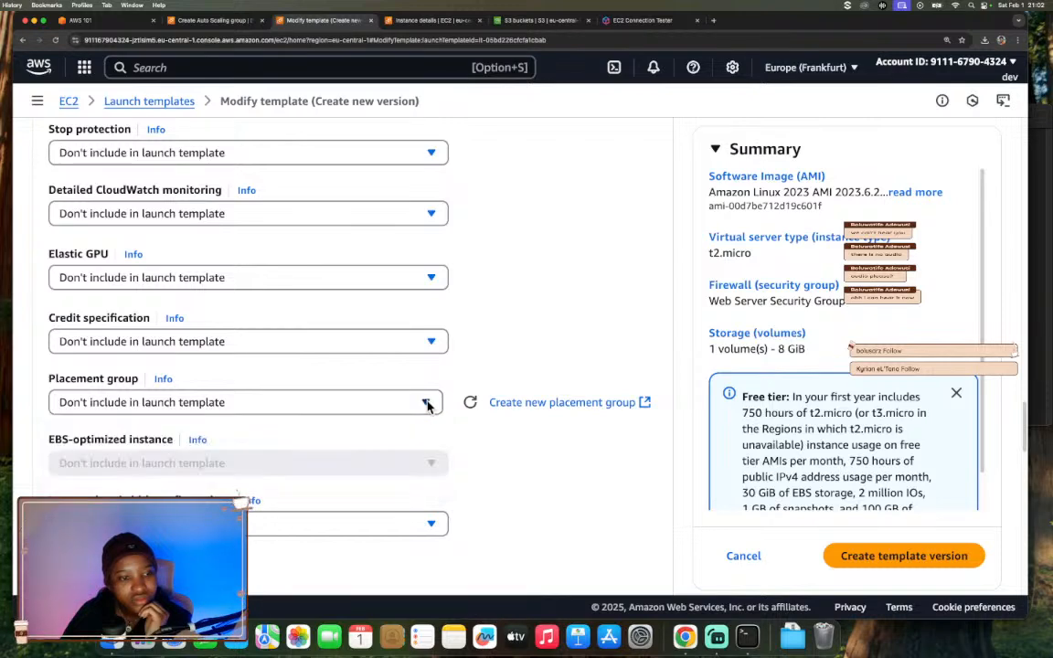
{"action": "left_click", "coordinate": [163, 379]}
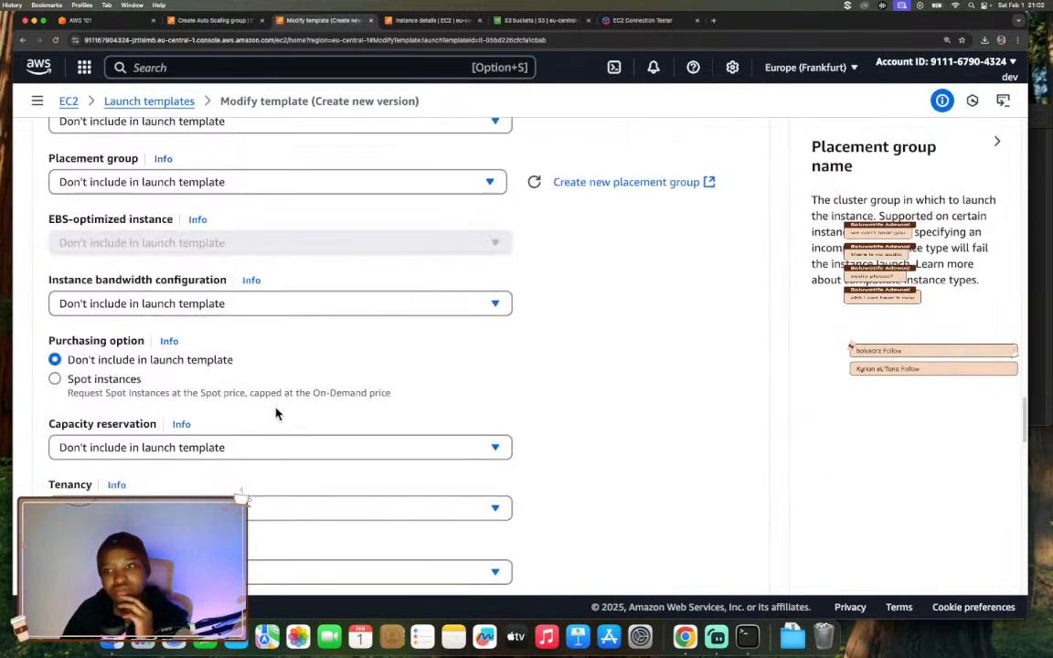
{"action": "left_click", "coordinate": [998, 142]}
Set the template's IAM instance profile to WebServerInstanceProfile.
{"action": "scroll", "coordinate": [476, 329], "scroll_direction": "up", "scroll_amount": 5}
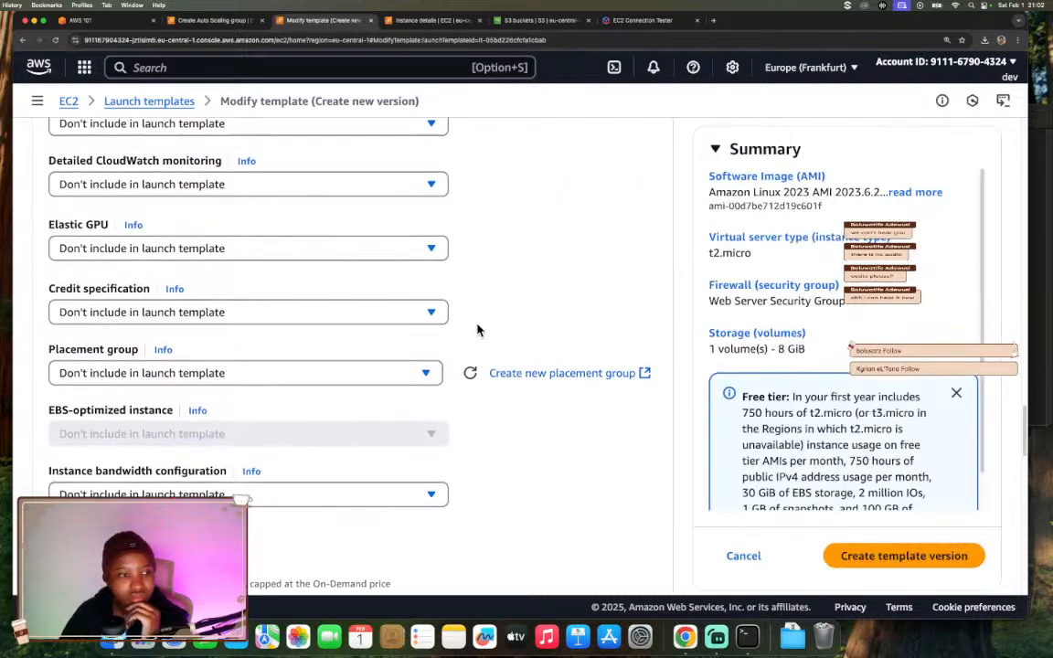
{"action": "scroll", "coordinate": [476, 329], "scroll_direction": "up", "scroll_amount": 5}
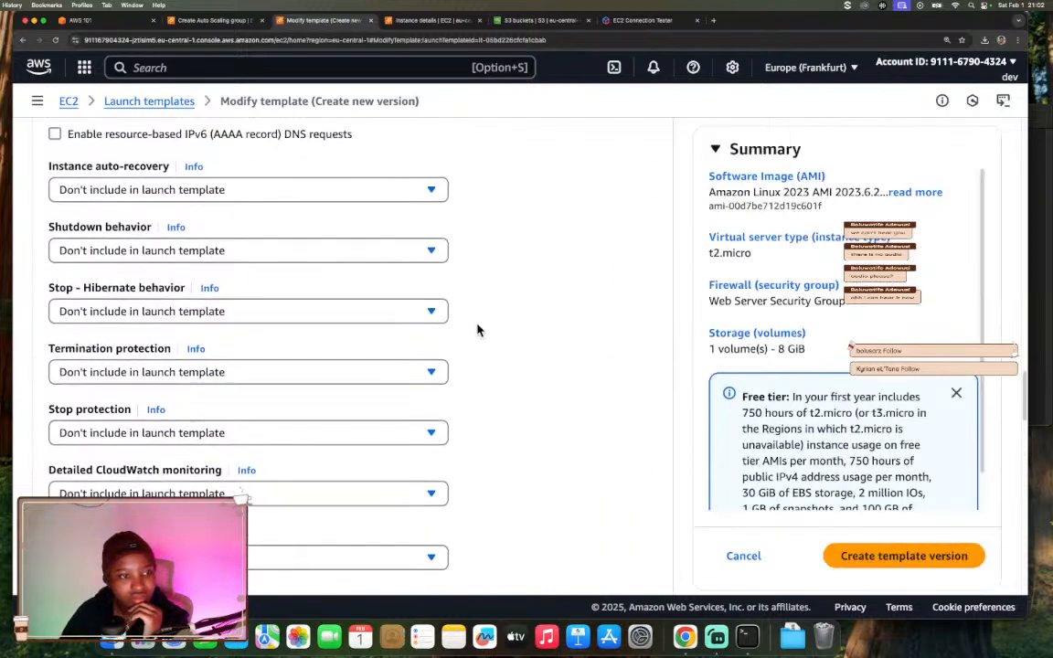
{"action": "scroll", "coordinate": [477, 329], "scroll_direction": "up", "scroll_amount": 3}
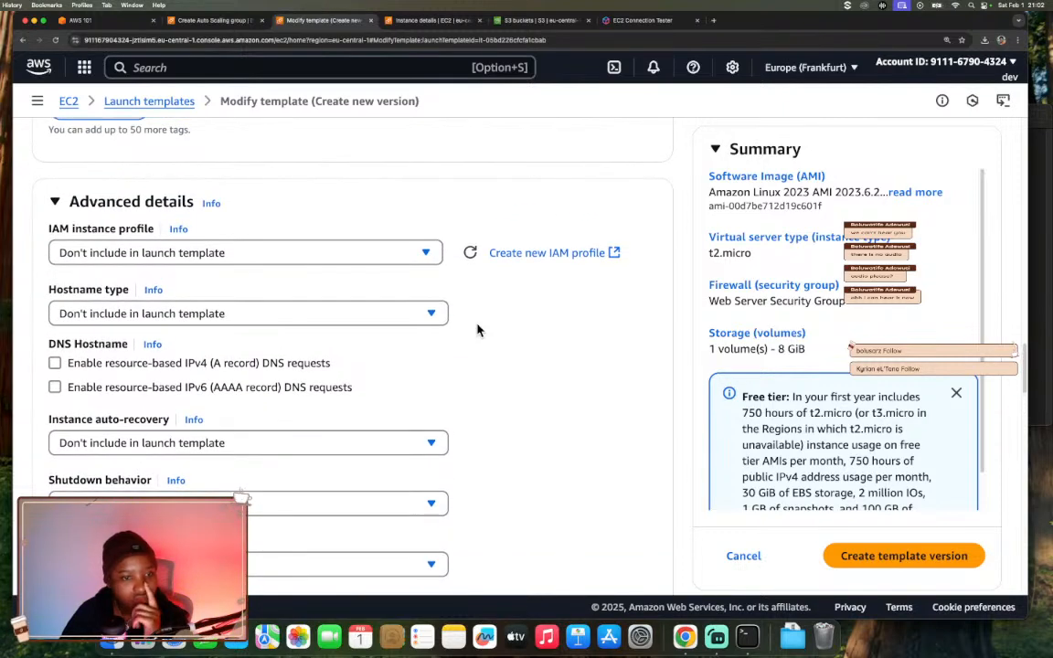
{"action": "scroll", "coordinate": [477, 329], "scroll_direction": "up", "scroll_amount": 2}
{"action": "scroll", "coordinate": [477, 329], "scroll_direction": "up", "scroll_amount": 3}
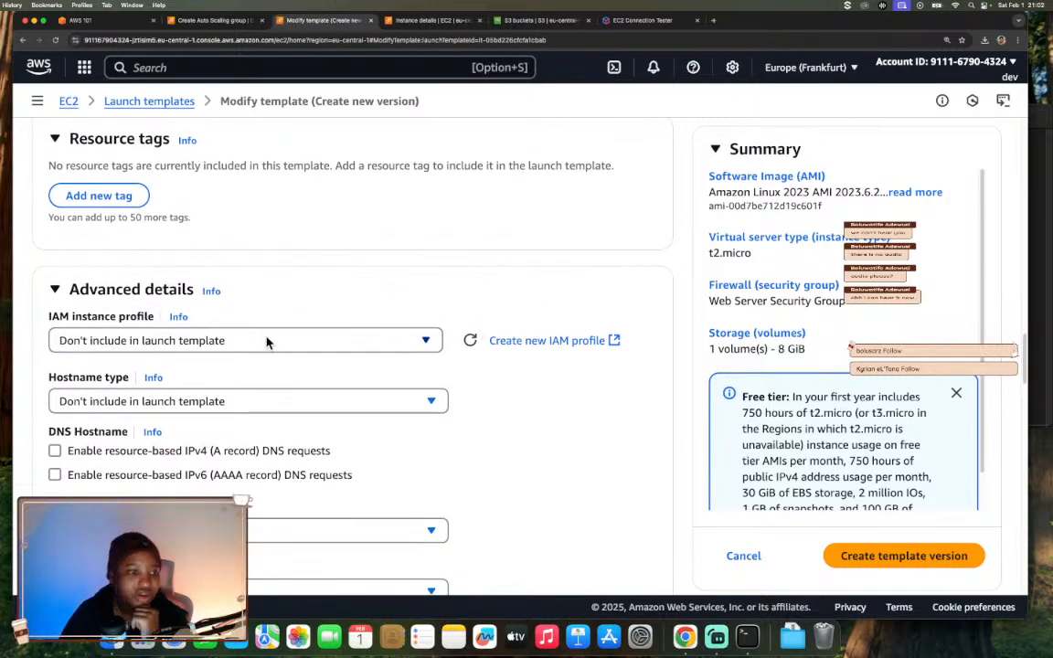
{"action": "left_click", "coordinate": [266, 342]}
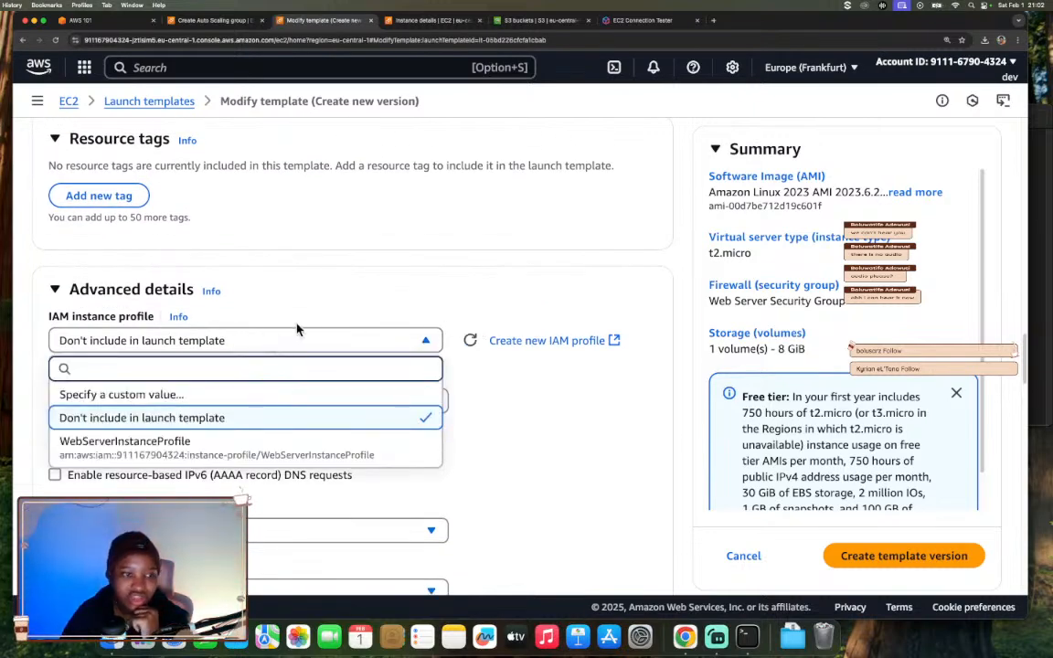
{"action": "left_click", "coordinate": [215, 446]}
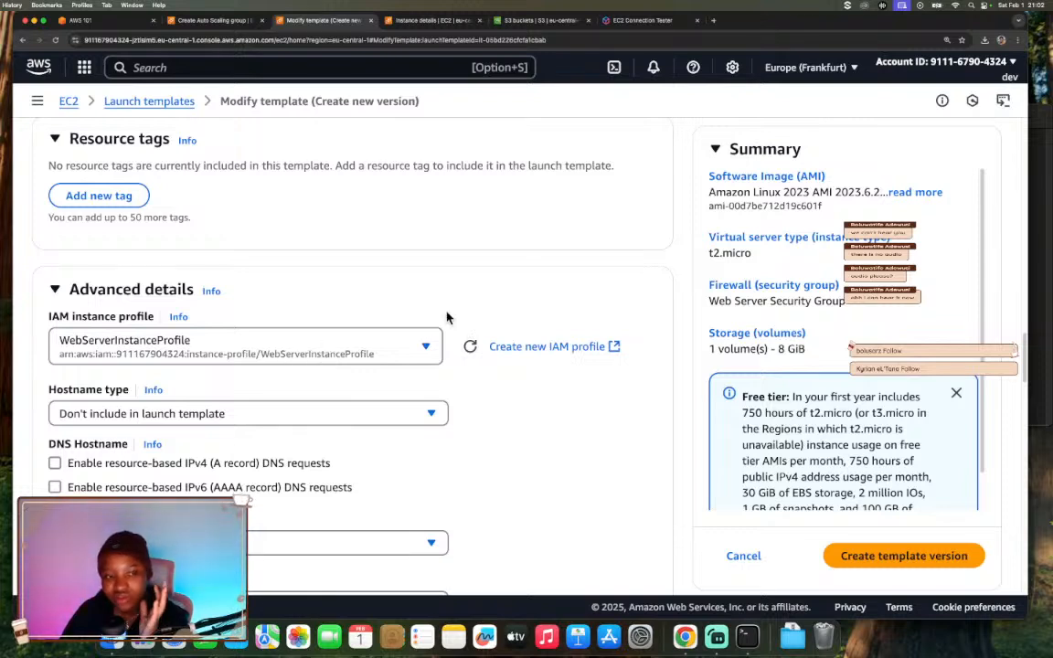
Copy the Name tag's value, mywebserver, from the tags on the EC2 instance's details page.
{"action": "scroll", "coordinate": [389, 317], "scroll_direction": "up", "scroll_amount": 2}
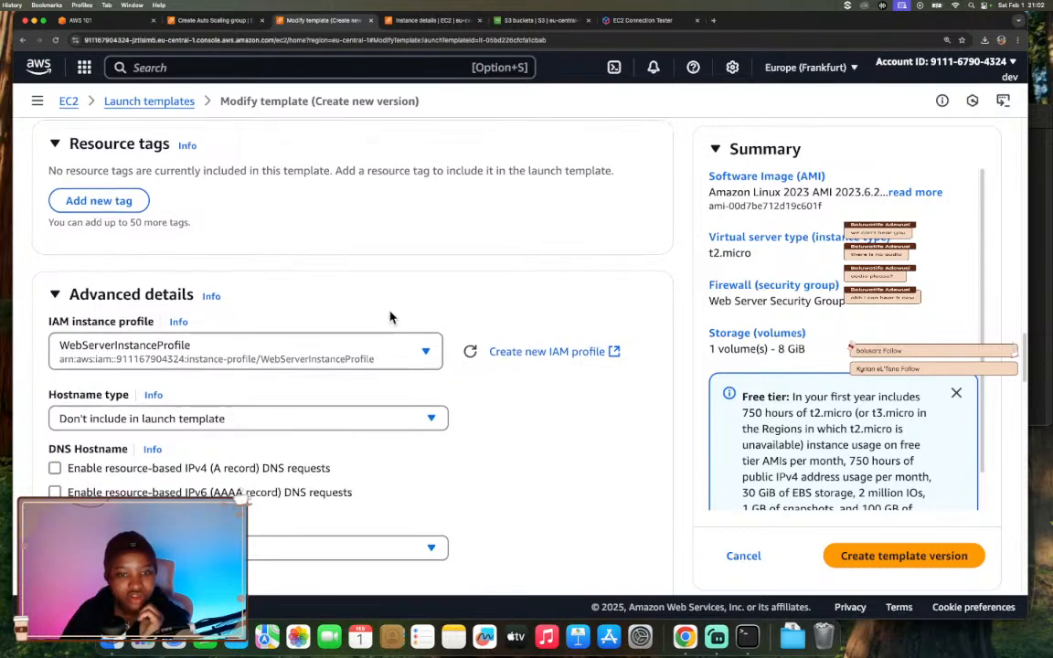
{"action": "scroll", "coordinate": [389, 316], "scroll_direction": "up", "scroll_amount": 3}
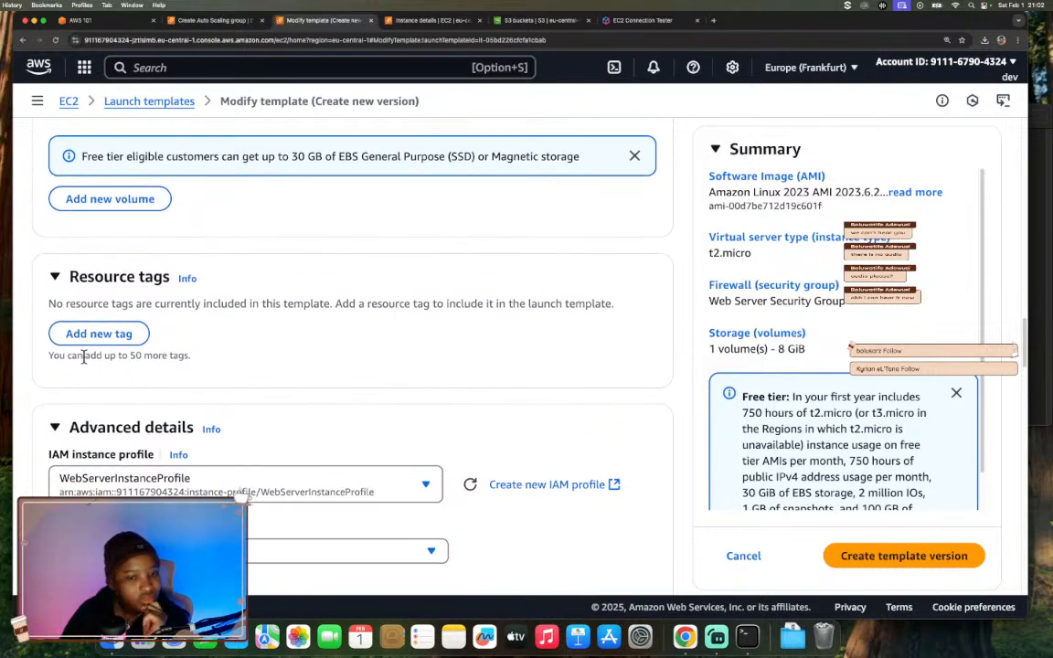
{"action": "scroll", "coordinate": [123, 332], "scroll_direction": "up", "scroll_amount": 1}
{"action": "scroll", "coordinate": [123, 332], "scroll_direction": "up", "scroll_amount": 4}
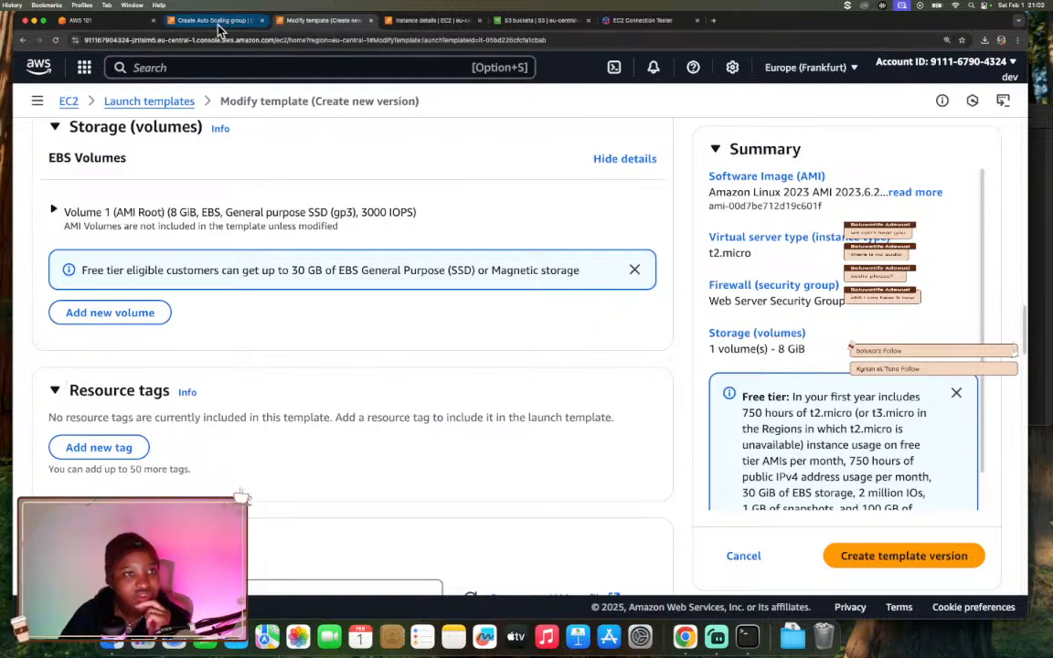
{"action": "left_click", "coordinate": [388, 21]}
{"action": "scroll", "coordinate": [537, 232], "scroll_direction": "down", "scroll_amount": 10}
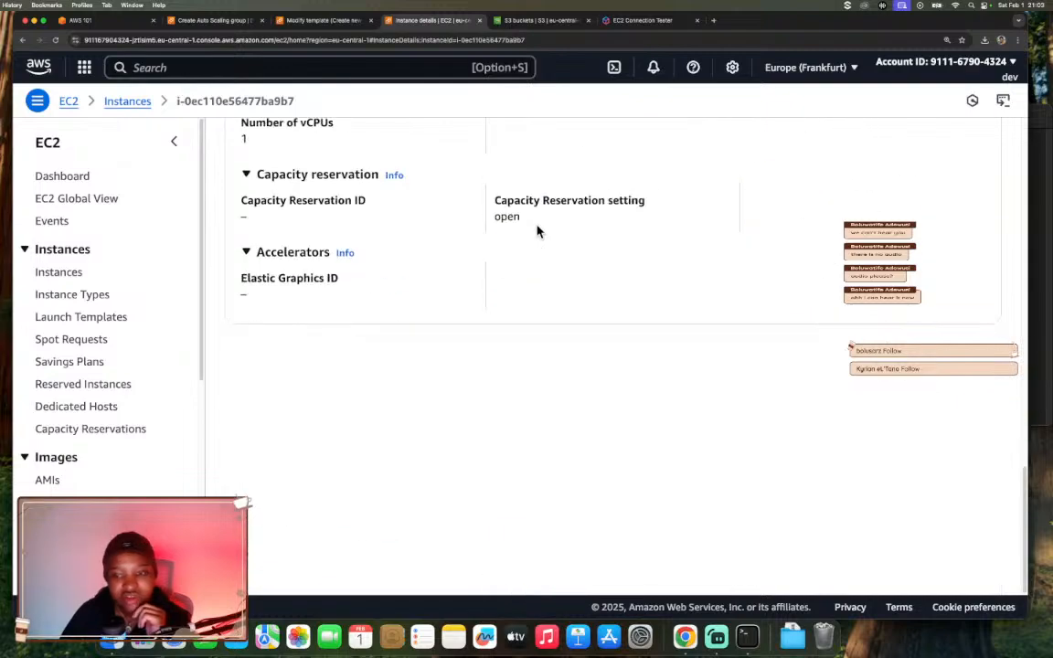
{"action": "scroll", "coordinate": [538, 233], "scroll_direction": "up", "scroll_amount": 8}
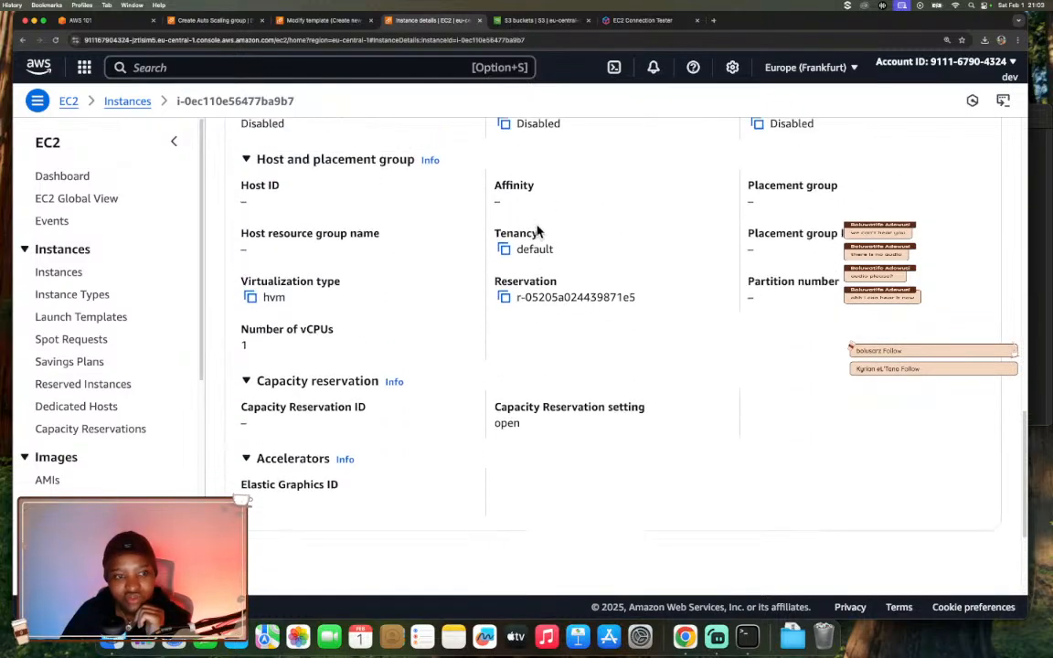
{"action": "scroll", "coordinate": [537, 232], "scroll_direction": "up", "scroll_amount": 5}
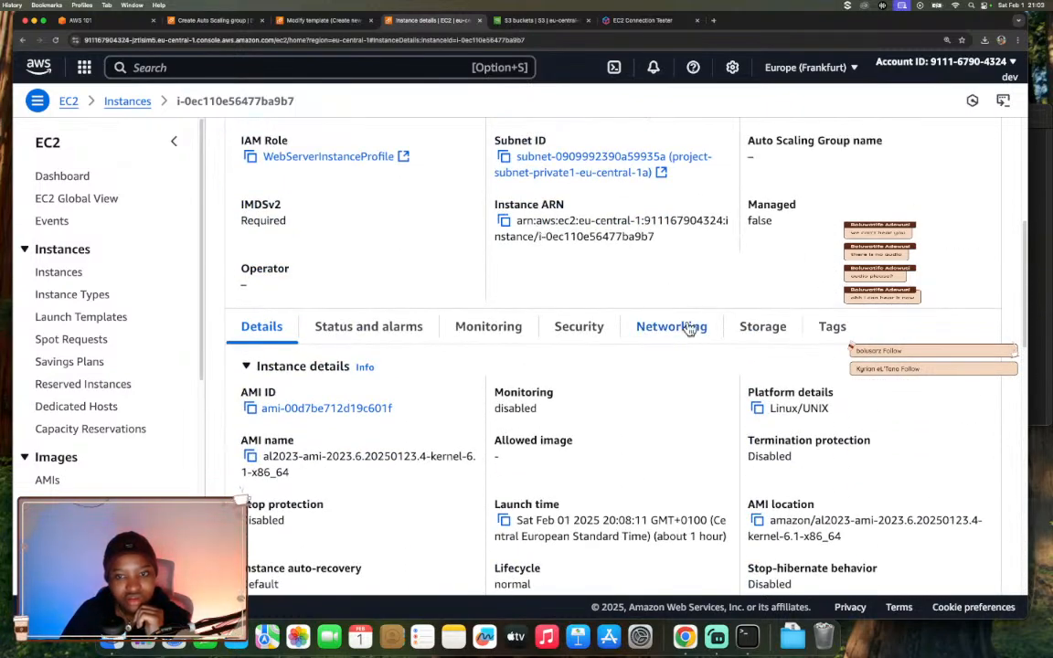
{"action": "left_click", "coordinate": [834, 327]}
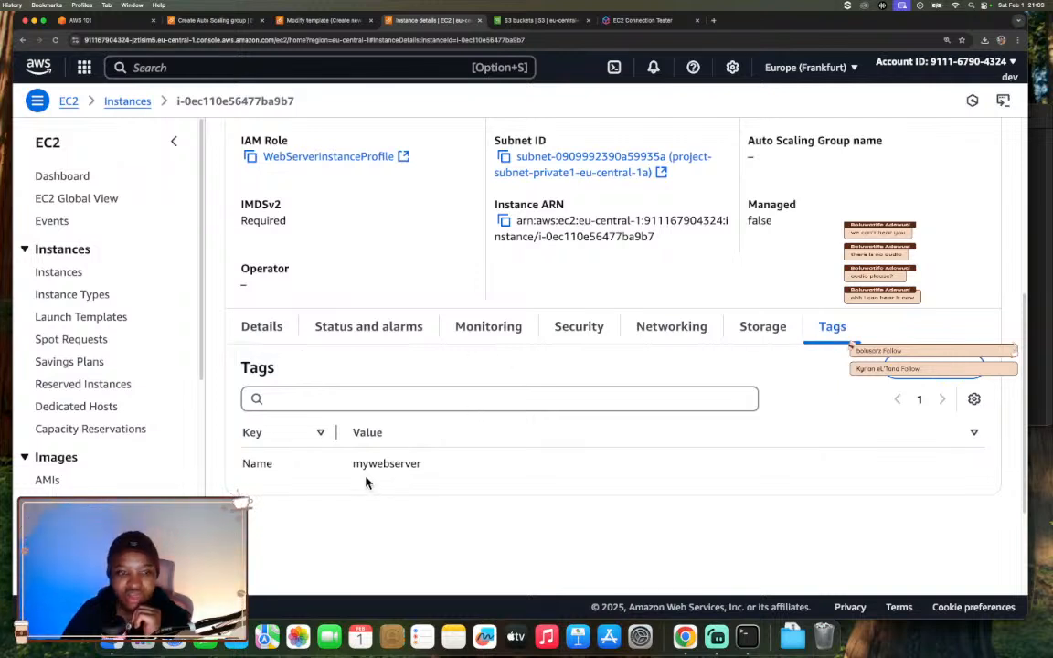
{"action": "left_click_drag", "start_coordinate": [355, 464], "coordinate": [428, 470]}
{"action": "key", "text": "super+c"}
Back in the launch template, add a resource tag for instances with key Name and value mywebserver.
{"action": "left_click", "coordinate": [276, 27]}
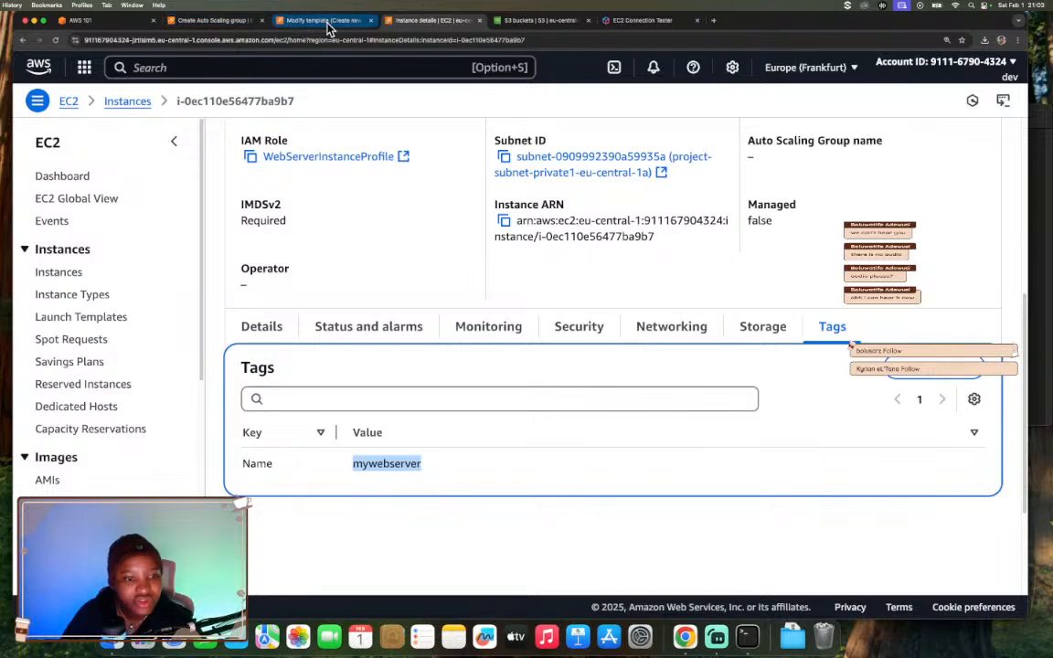
{"action": "left_click", "coordinate": [97, 450]}
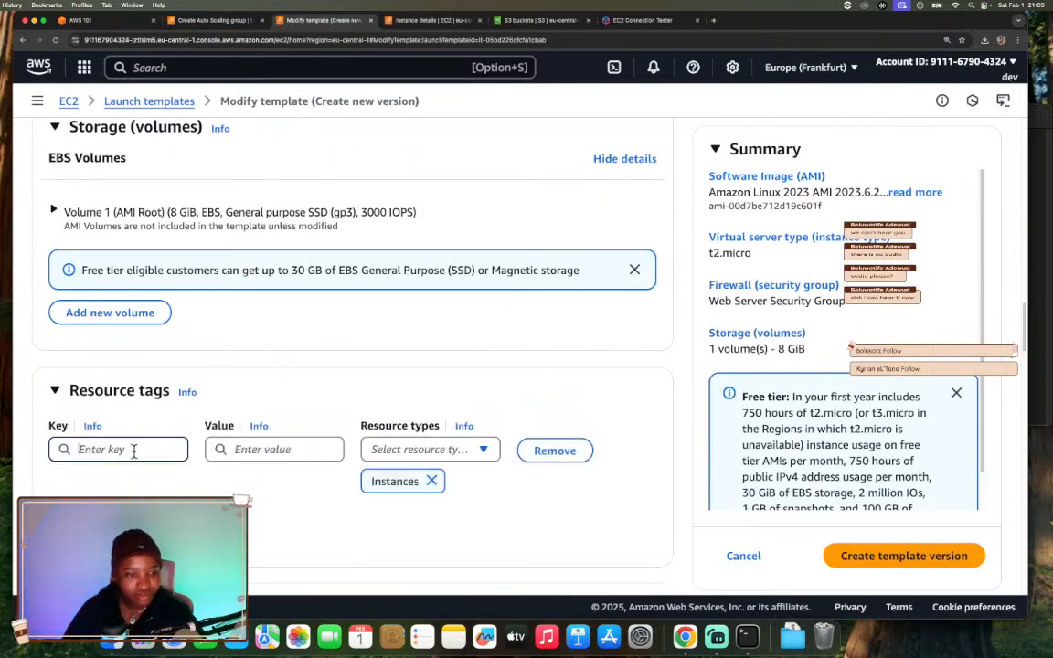
{"action": "left_click", "coordinate": [134, 450]}
{"action": "type", "text": "Name"}
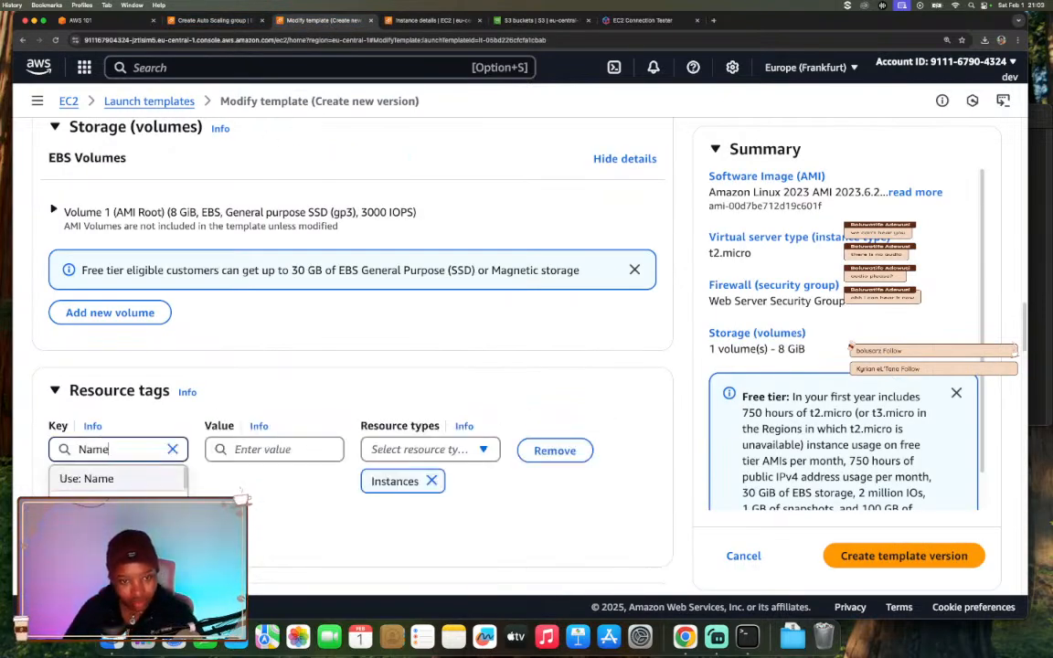
{"action": "left_click", "coordinate": [171, 479]}
{"action": "left_click", "coordinate": [255, 448]}
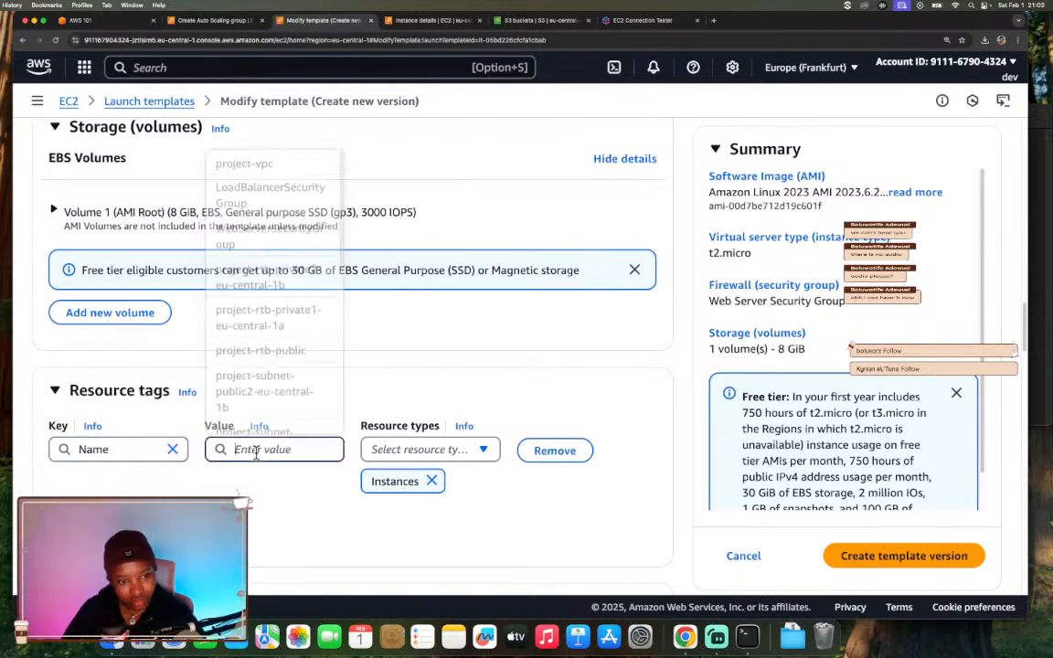
{"action": "type", "text": "mywebserver"}
{"action": "left_click", "coordinate": [289, 489]}
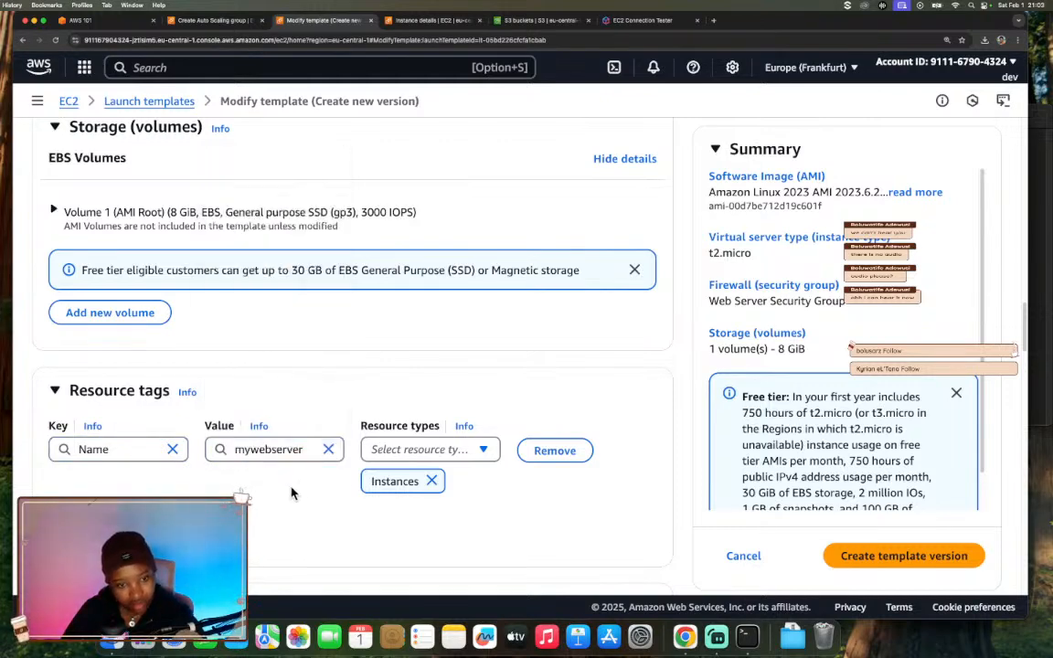
{"action": "scroll", "coordinate": [462, 393], "scroll_direction": "up", "scroll_amount": 5}
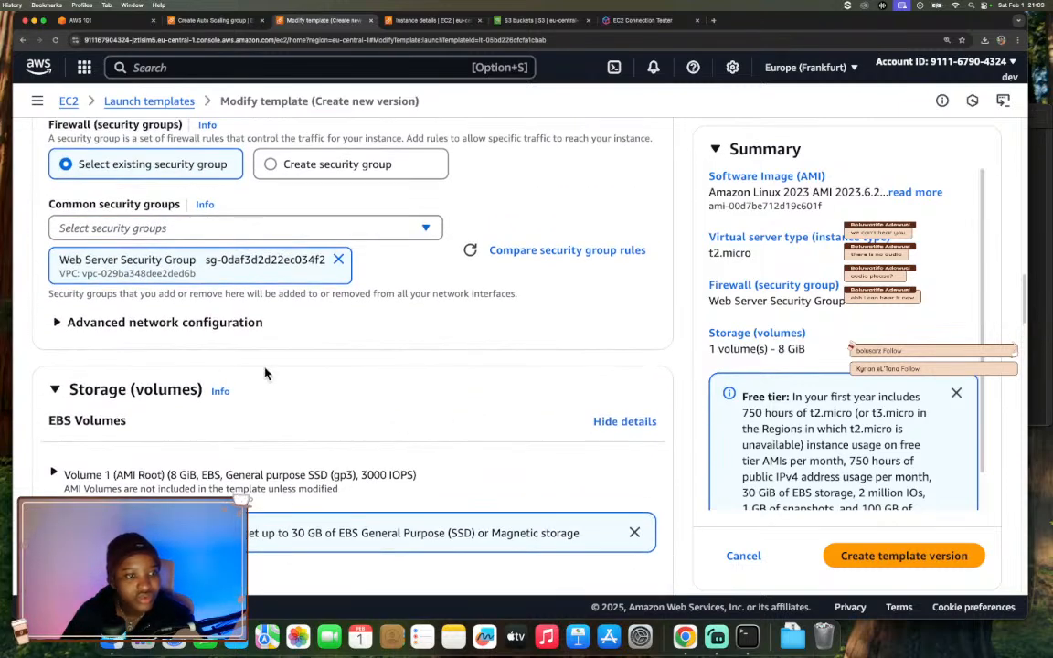
Expand the template's advanced network configuration and read the help for the first network interface's device index.
{"action": "left_click", "coordinate": [189, 325]}
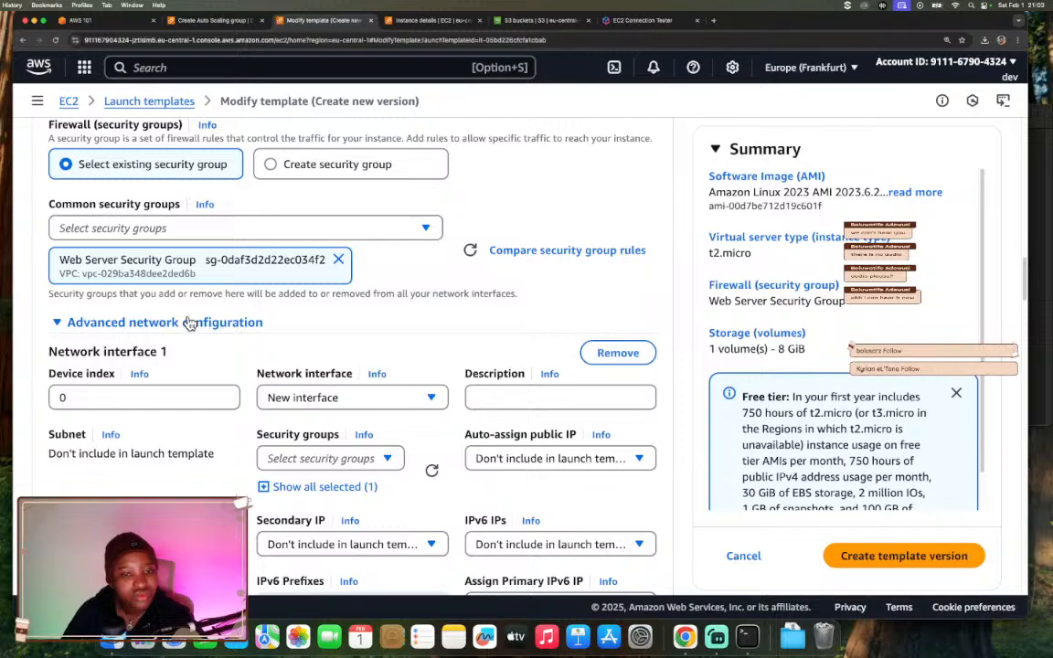
{"action": "scroll", "coordinate": [187, 358], "scroll_direction": "down", "scroll_amount": 5}
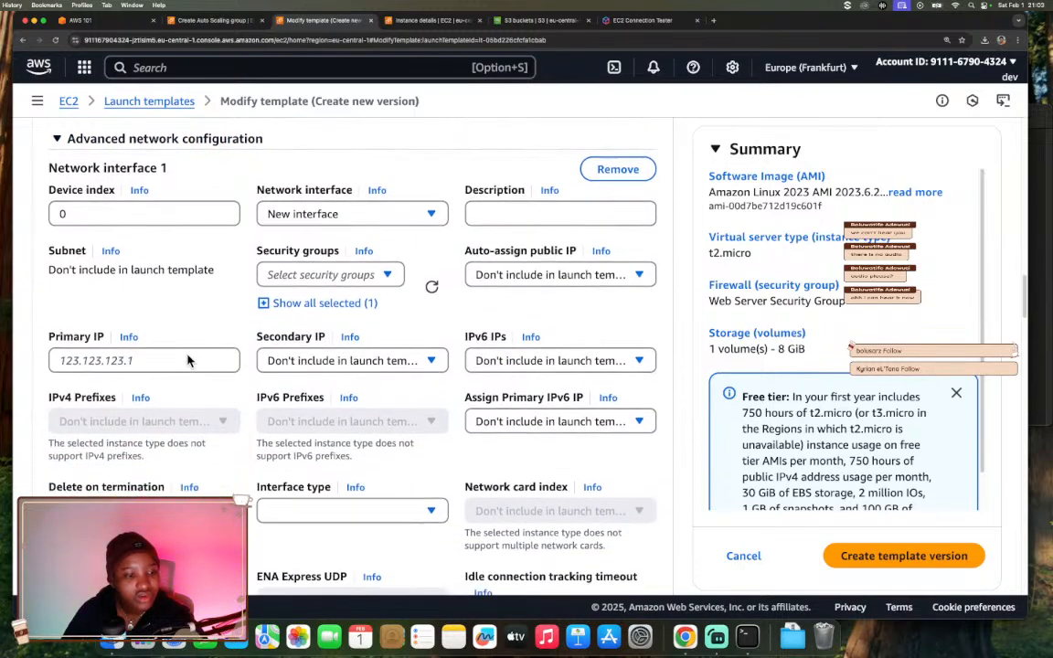
{"action": "scroll", "coordinate": [187, 358], "scroll_direction": "up", "scroll_amount": 6}
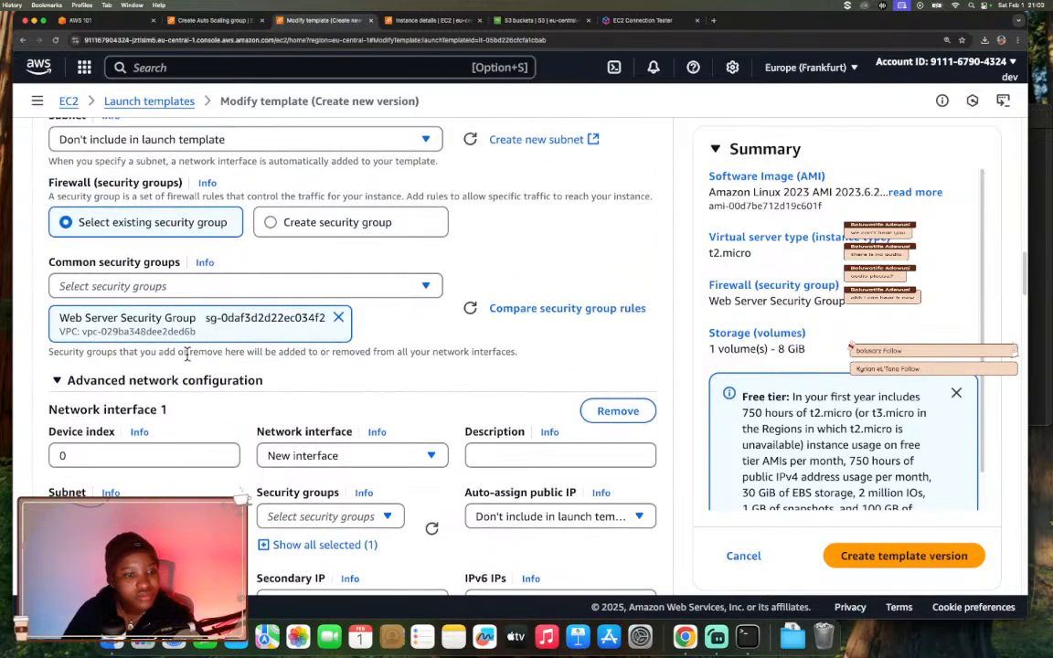
{"action": "left_click", "coordinate": [139, 431]}
{"action": "left_click", "coordinate": [996, 142]}
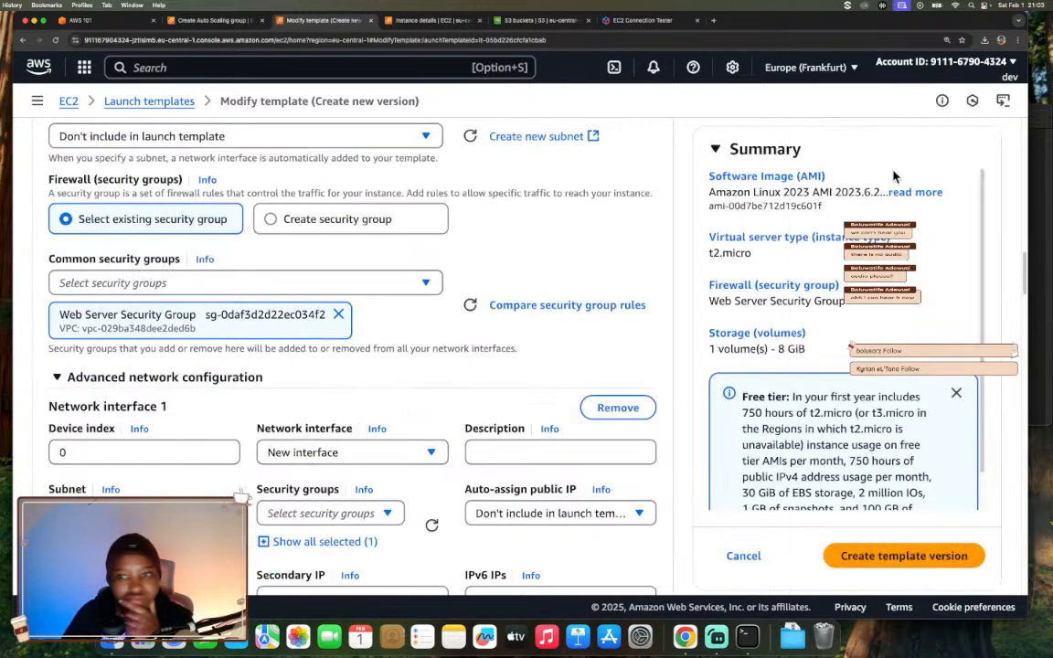
Set the template's subnet to project-subnet-private2-eu-central-1b.
{"action": "scroll", "coordinate": [279, 290], "scroll_direction": "up", "scroll_amount": 4}
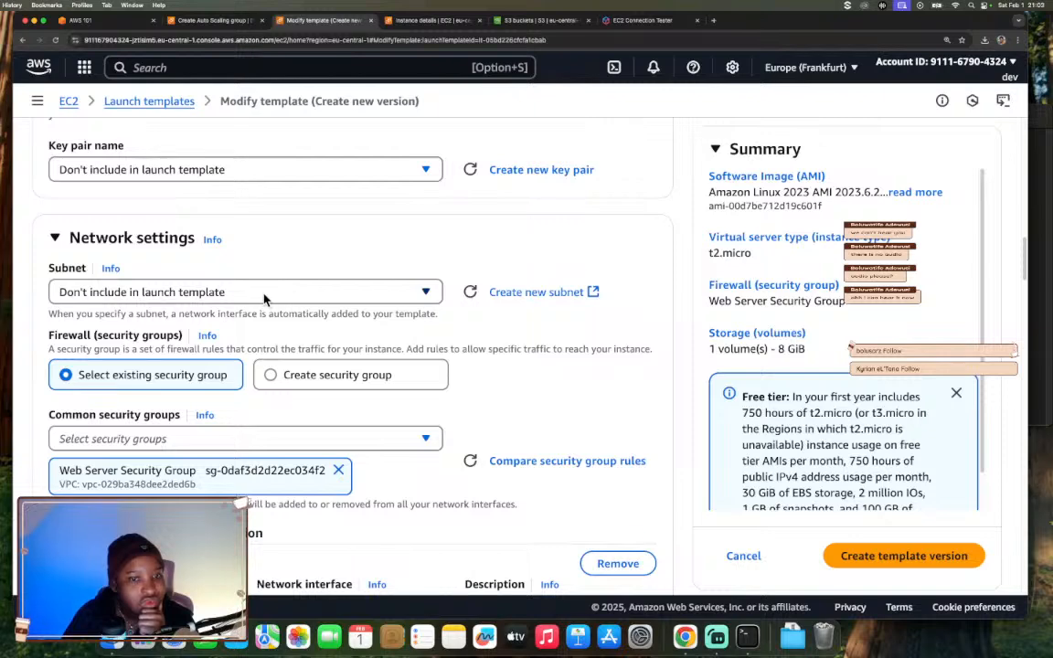
{"action": "left_click", "coordinate": [263, 292]}
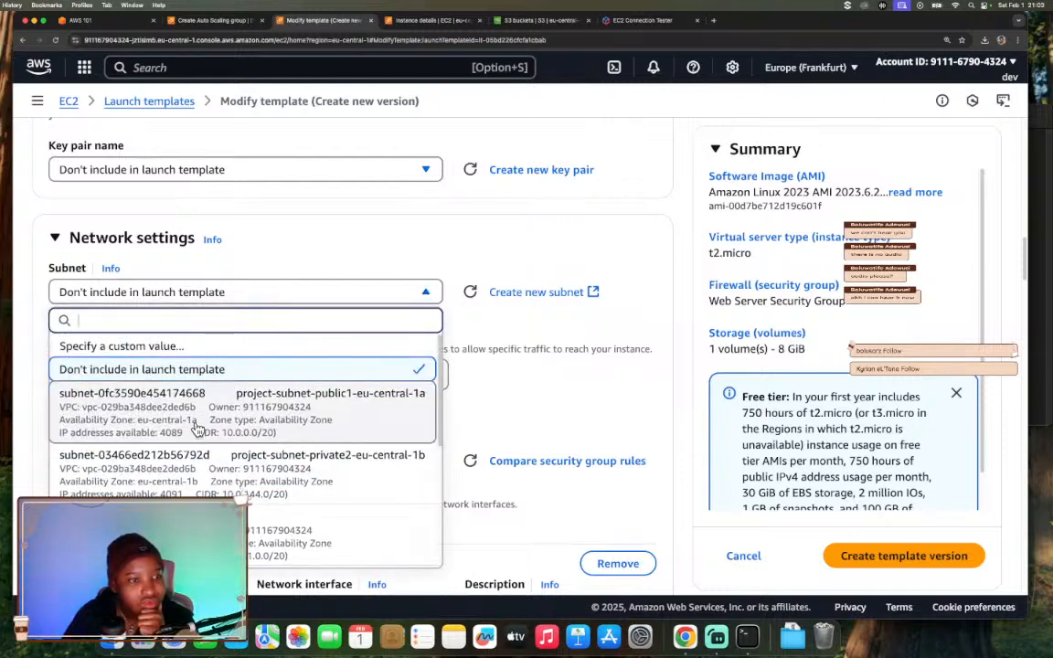
{"action": "left_click", "coordinate": [263, 475]}
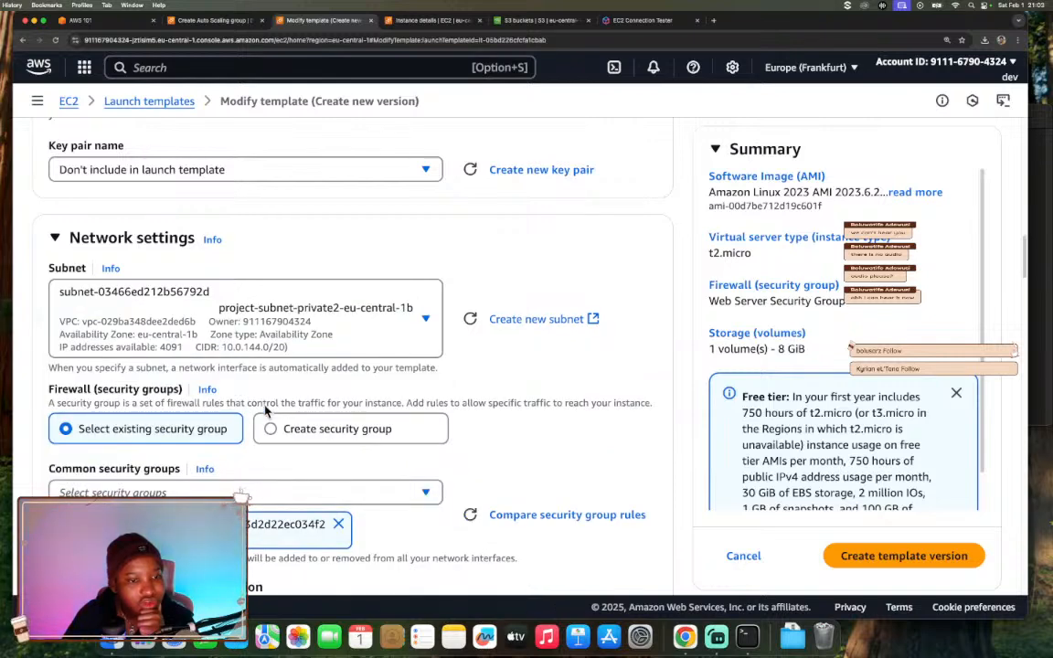
Review the settings of Network interface 1 and add a second network interface to the template.
{"action": "scroll", "coordinate": [303, 376], "scroll_direction": "down", "scroll_amount": 2}
{"action": "scroll", "coordinate": [304, 378], "scroll_direction": "down", "scroll_amount": 1}
{"action": "scroll", "coordinate": [304, 379], "scroll_direction": "down", "scroll_amount": 6}
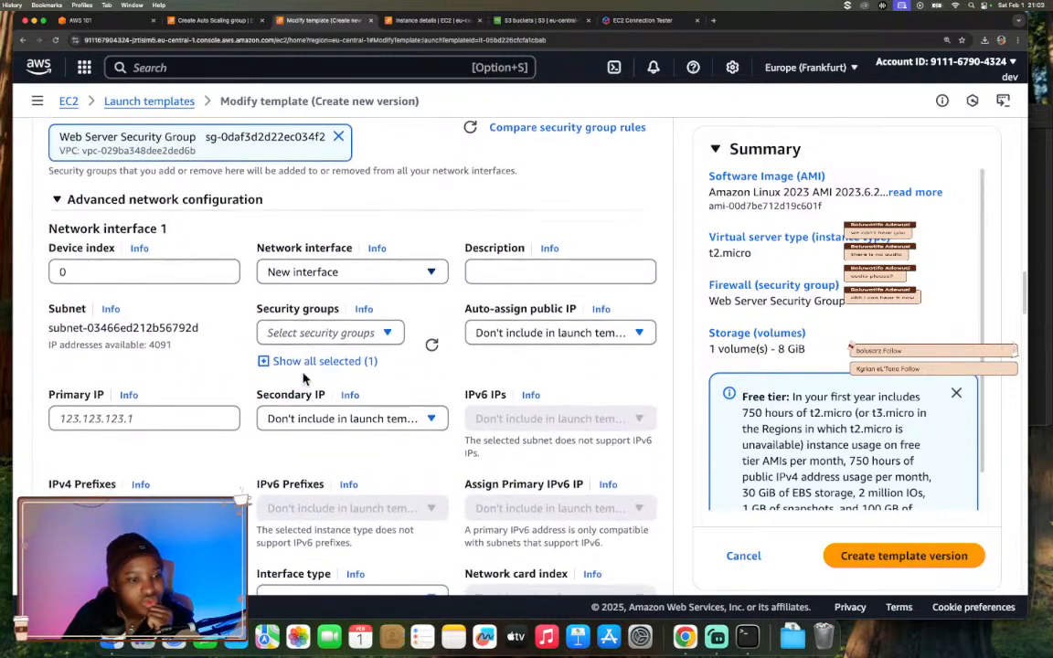
{"action": "scroll", "coordinate": [304, 379], "scroll_direction": "down", "scroll_amount": 2}
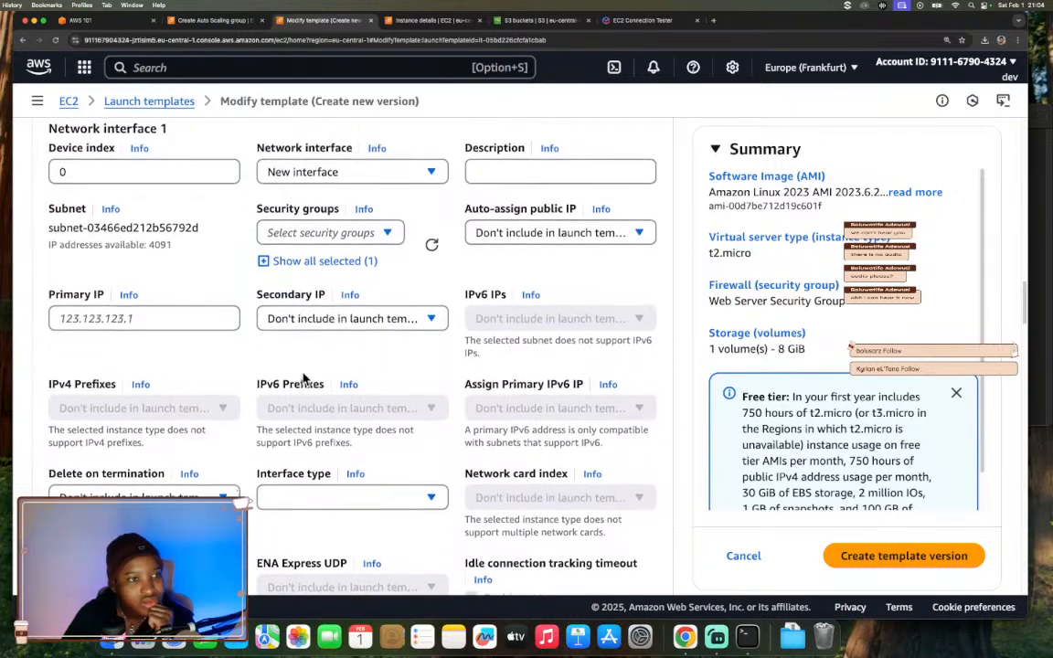
{"action": "scroll", "coordinate": [302, 377], "scroll_direction": "down", "scroll_amount": 6}
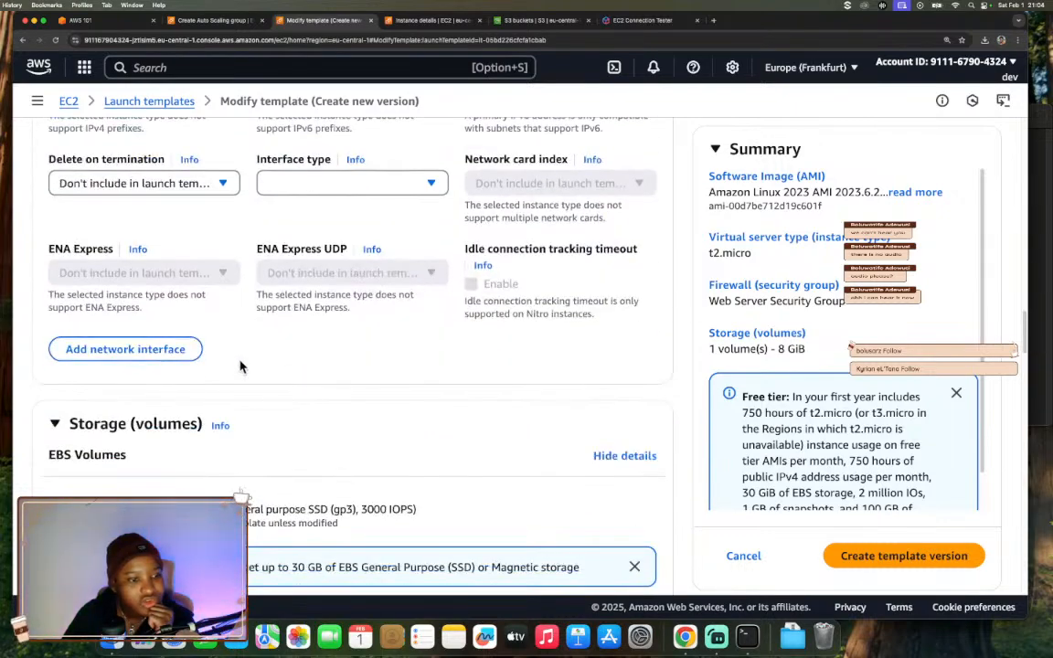
{"action": "left_click", "coordinate": [139, 349]}
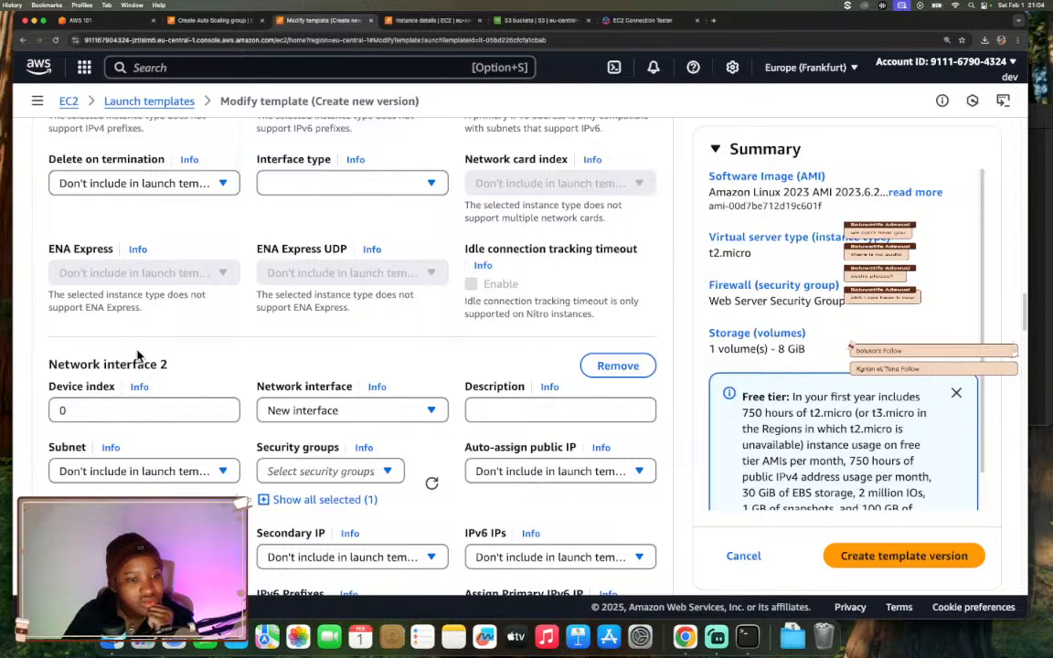
Change the template's subnet in the network settings to project-subnet-private1-eu-central-1a.
{"action": "scroll", "coordinate": [226, 368], "scroll_direction": "up", "scroll_amount": 15}
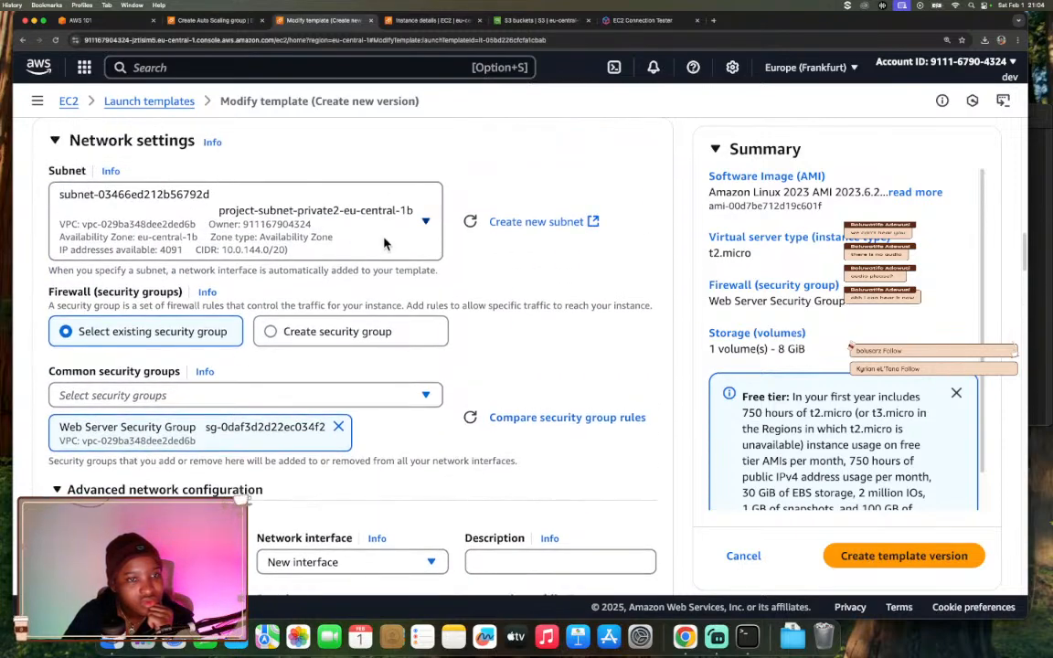
{"action": "left_click", "coordinate": [384, 243]}
{"action": "scroll", "coordinate": [341, 410], "scroll_direction": "down", "scroll_amount": 5}
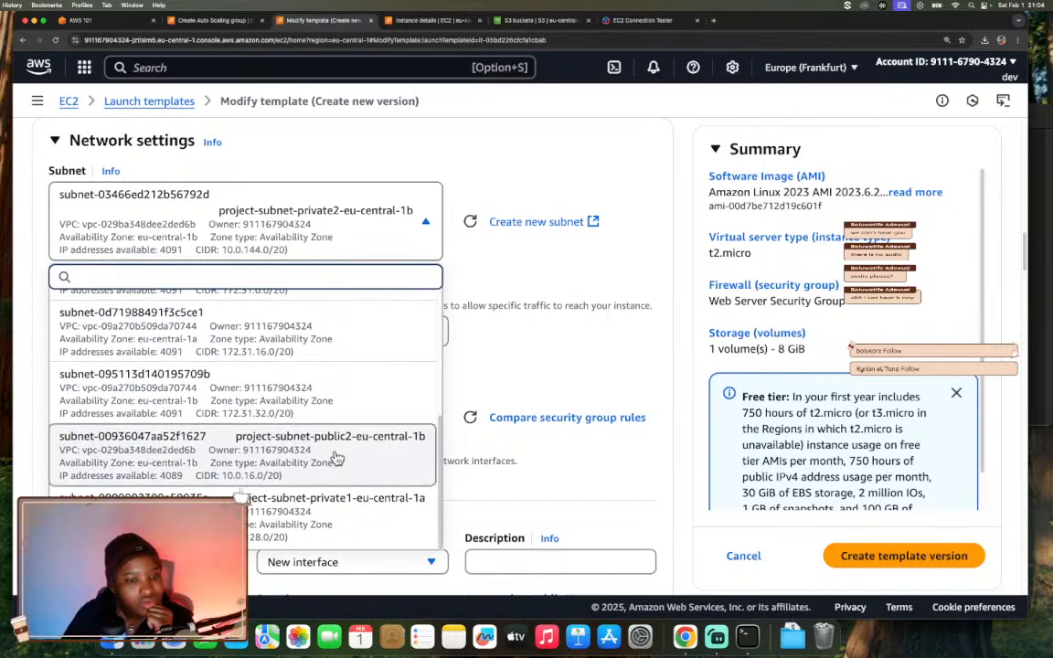
{"action": "left_click", "coordinate": [337, 510]}
{"action": "left_click", "coordinate": [393, 230]}
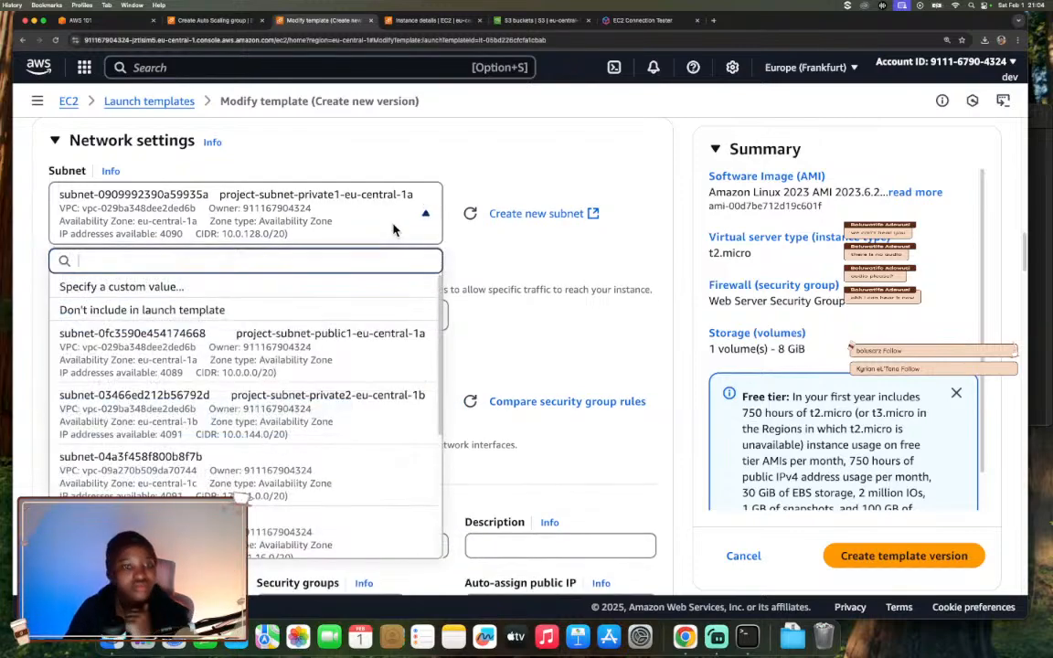
{"action": "left_click", "coordinate": [487, 265]}
Remove Network interface 2 from the template's advanced network configuration.
{"action": "scroll", "coordinate": [407, 387], "scroll_direction": "down", "scroll_amount": 10}
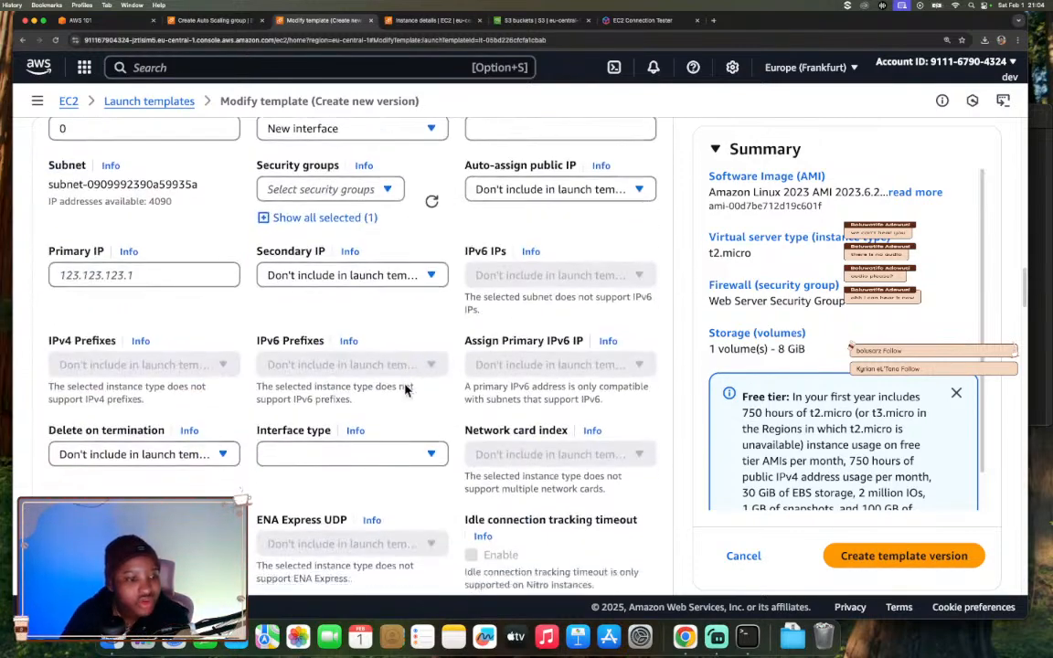
{"action": "scroll", "coordinate": [406, 390], "scroll_direction": "down", "scroll_amount": 2}
{"action": "left_click", "coordinate": [618, 383]}
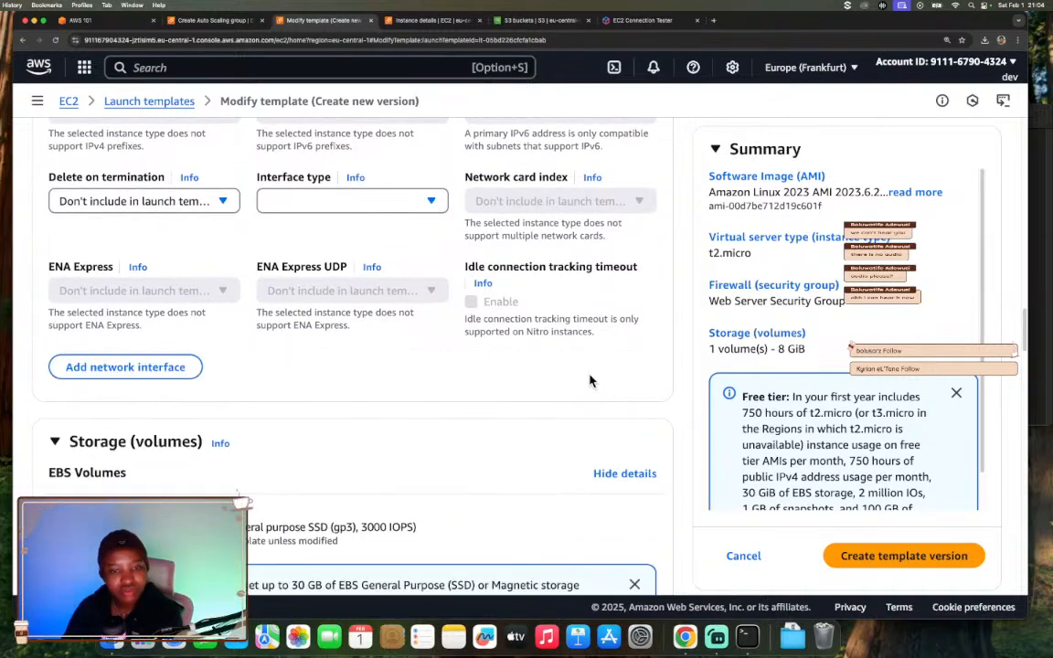
Review the network settings, create the new template version and go to the list of launch templates.
{"action": "scroll", "coordinate": [332, 275], "scroll_direction": "up", "scroll_amount": 5}
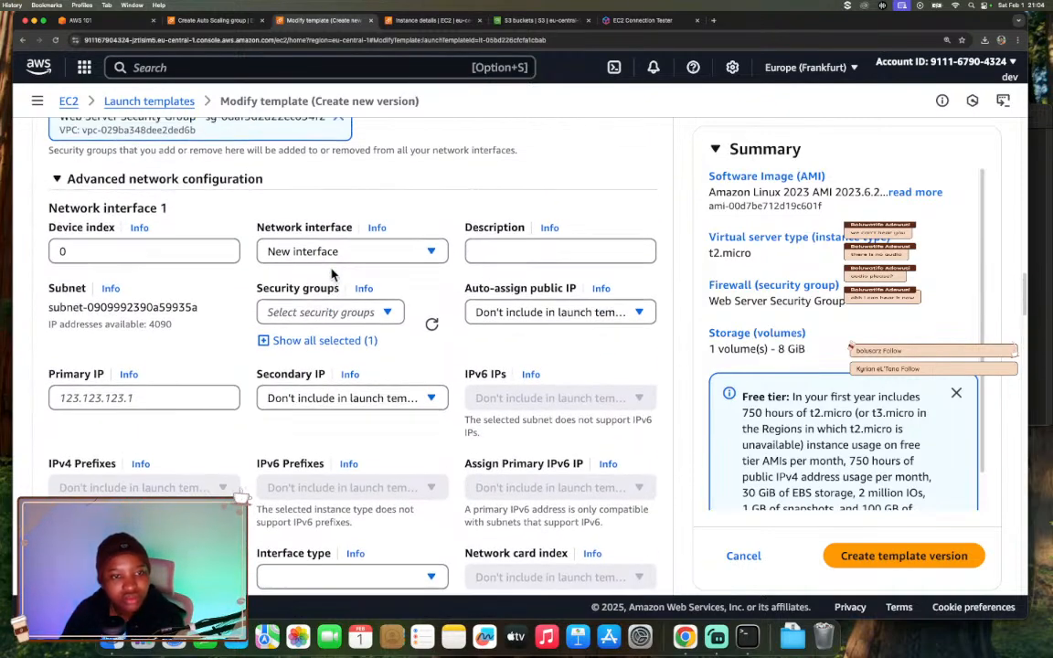
{"action": "scroll", "coordinate": [332, 274], "scroll_direction": "up", "scroll_amount": 1}
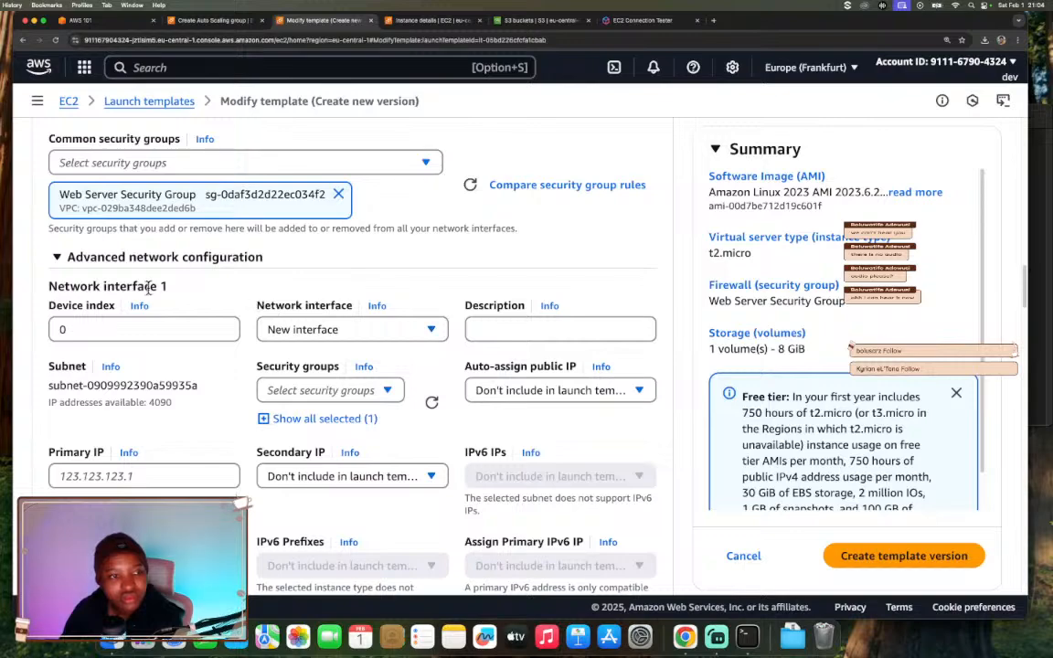
{"action": "scroll", "coordinate": [149, 286], "scroll_direction": "up", "scroll_amount": 3}
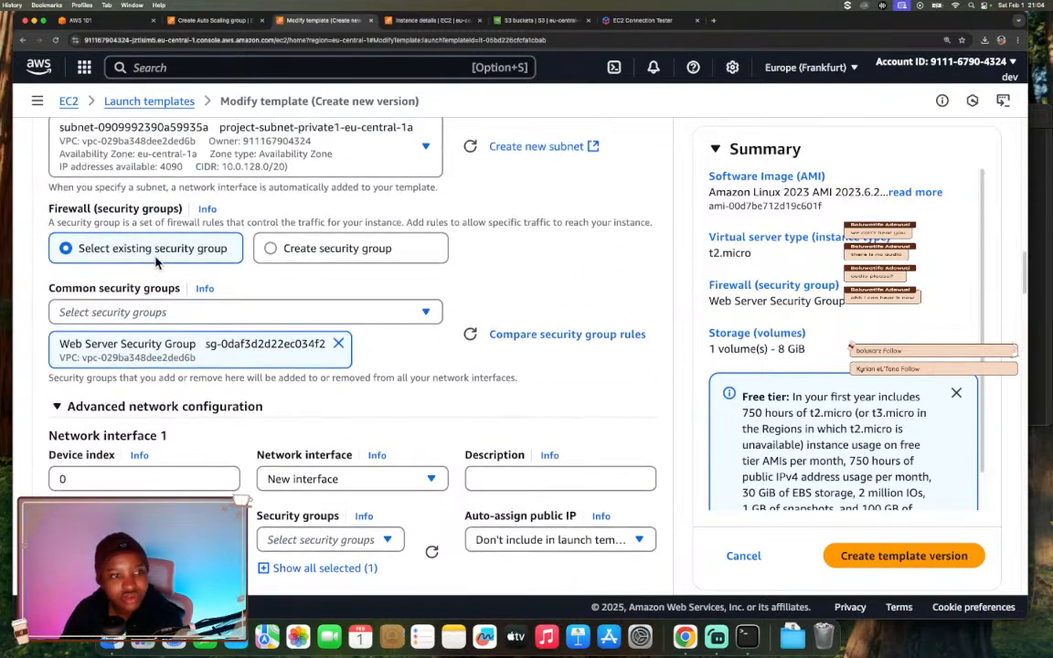
{"action": "scroll", "coordinate": [156, 262], "scroll_direction": "up", "scroll_amount": 3}
{"action": "scroll", "coordinate": [328, 347], "scroll_direction": "up", "scroll_amount": 6}
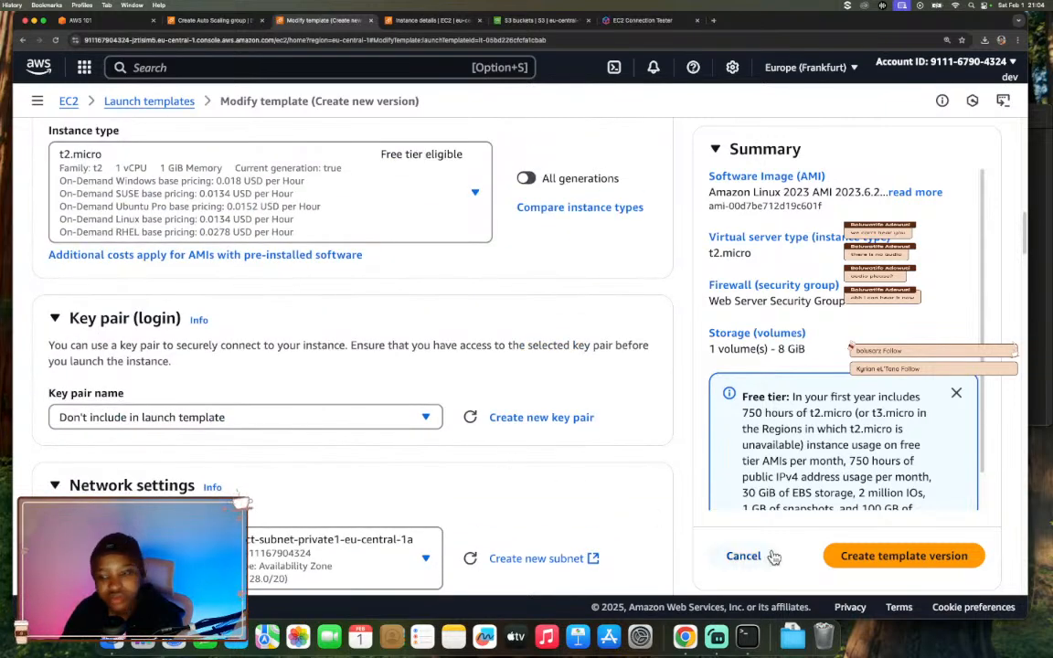
{"action": "left_click", "coordinate": [850, 557]}
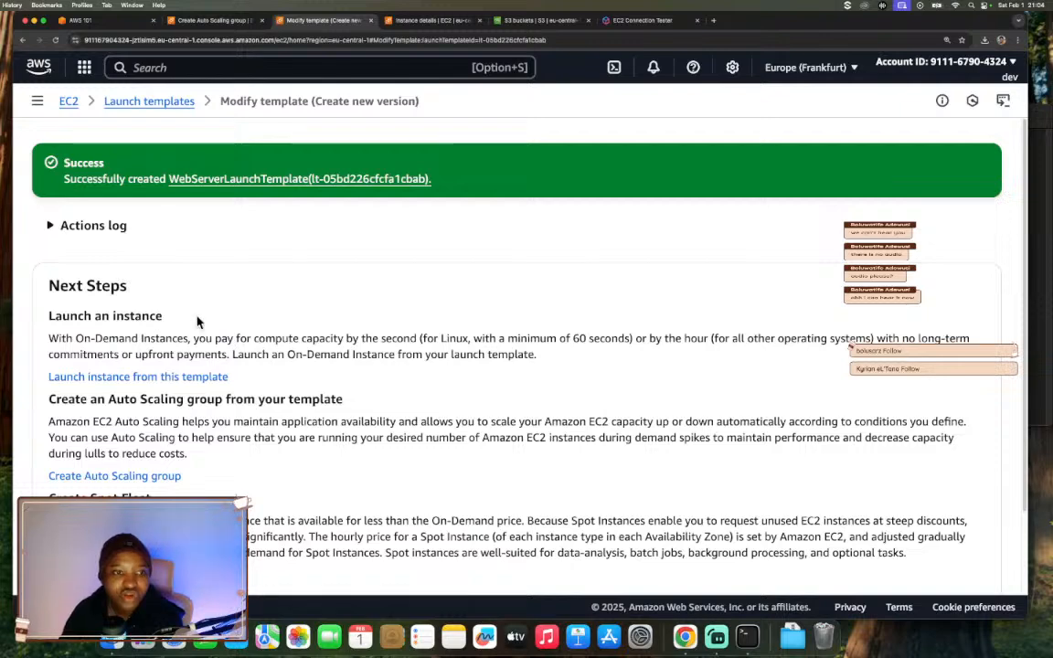
{"action": "scroll", "coordinate": [295, 302], "scroll_direction": "down", "scroll_amount": 2}
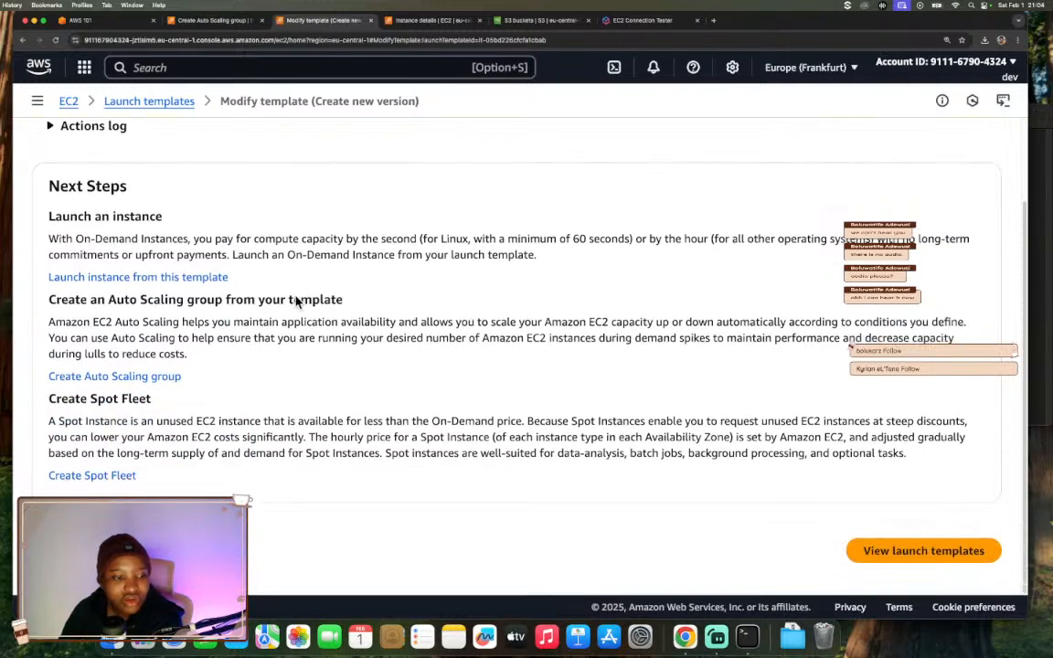
{"action": "scroll", "coordinate": [420, 375], "scroll_direction": "up", "scroll_amount": 2}
{"action": "scroll", "coordinate": [743, 545], "scroll_direction": "down", "scroll_amount": 2}
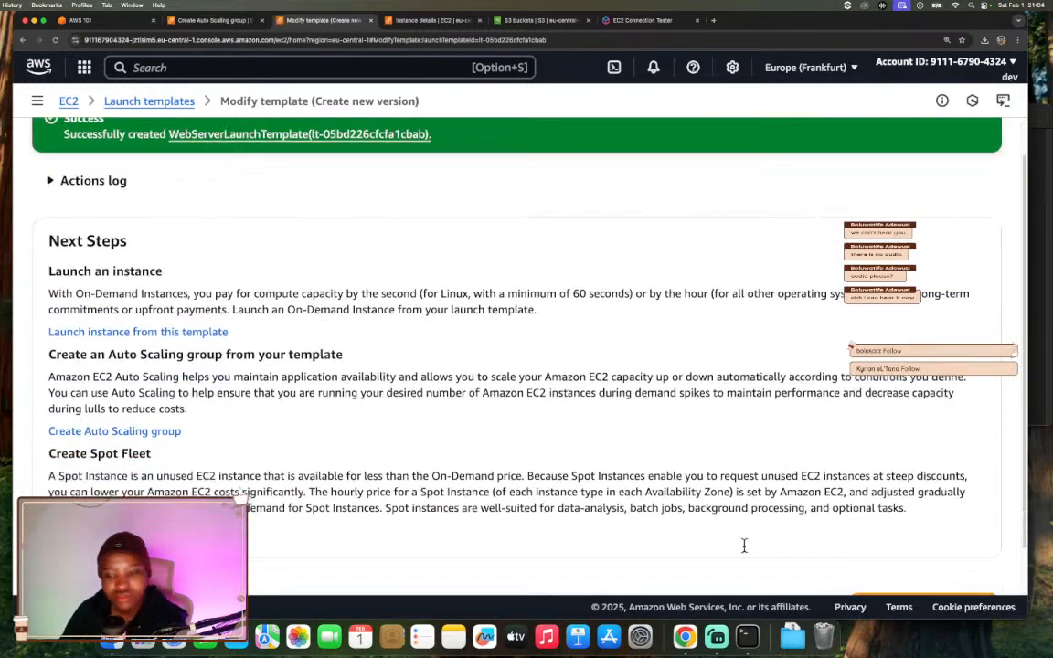
{"action": "left_click", "coordinate": [866, 555]}
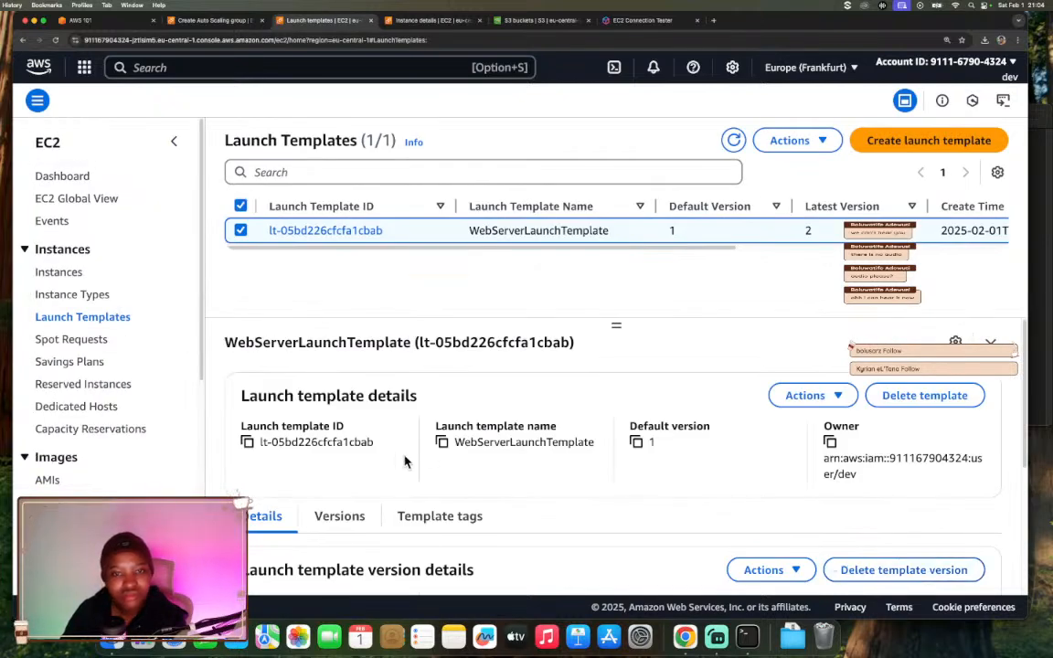
Examine WebServerLaunchTemplate's version 1 storage, network interface and advanced details, and refresh the launch templates list.
{"action": "scroll", "coordinate": [431, 435], "scroll_direction": "down", "scroll_amount": 5}
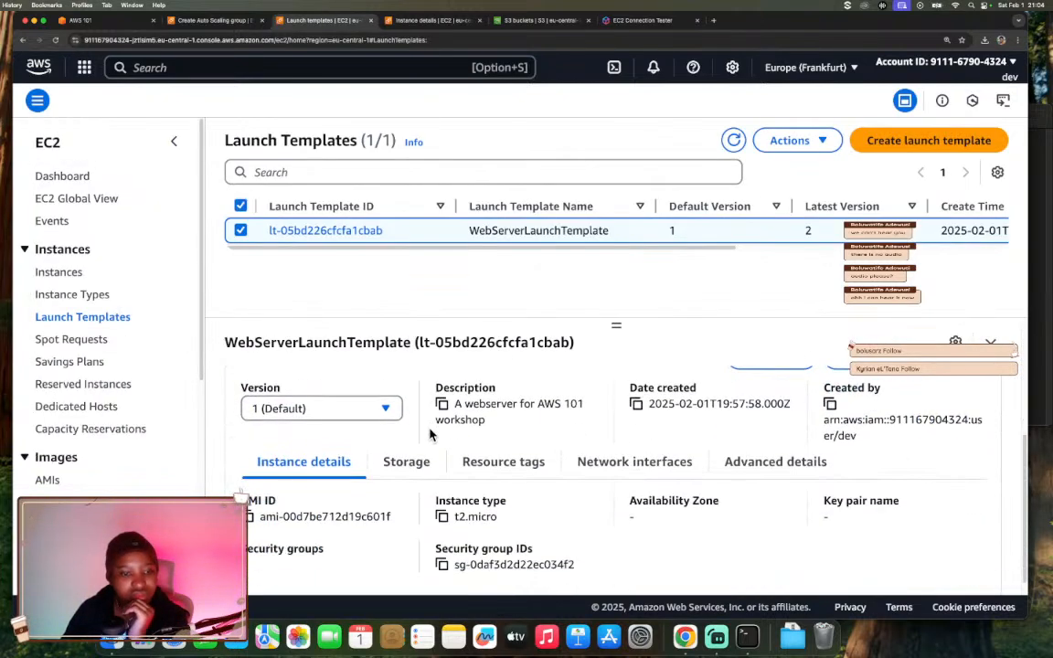
{"action": "scroll", "coordinate": [432, 436], "scroll_direction": "down", "scroll_amount": 1}
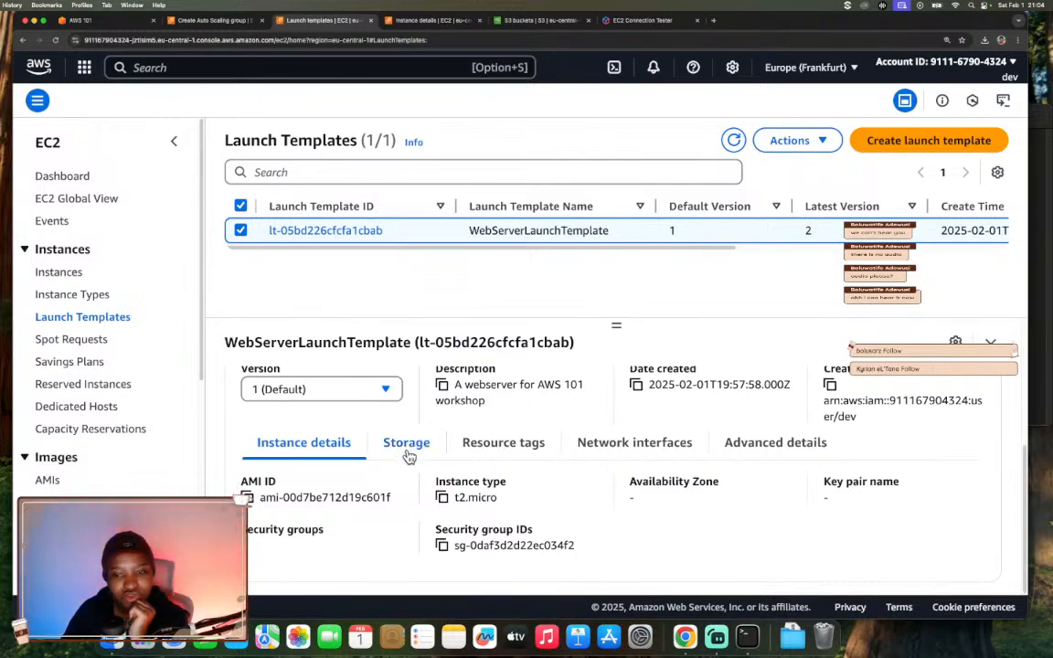
{"action": "left_click", "coordinate": [412, 453]}
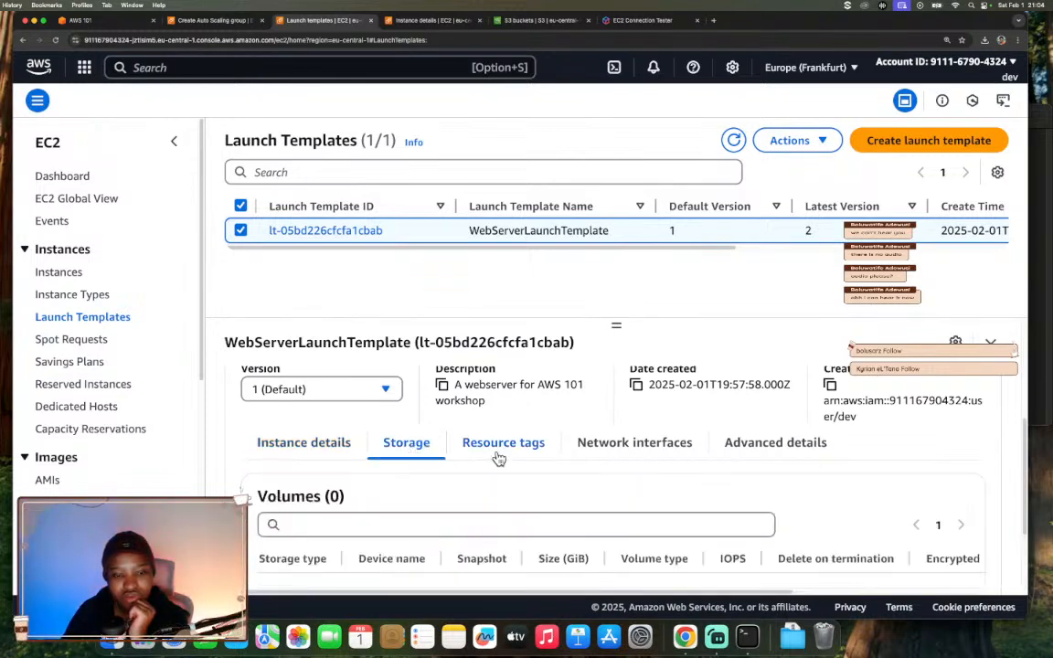
{"action": "left_click", "coordinate": [624, 457]}
{"action": "scroll", "coordinate": [624, 457], "scroll_direction": "down", "scroll_amount": 3}
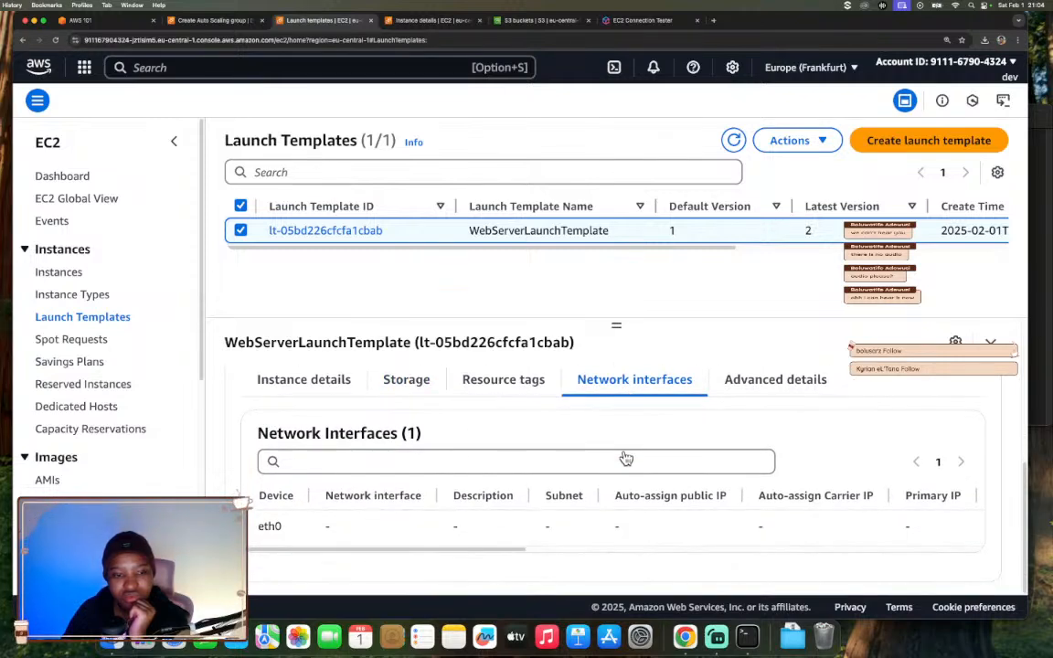
{"action": "left_click", "coordinate": [766, 384]}
{"action": "scroll", "coordinate": [670, 485], "scroll_direction": "down", "scroll_amount": 5}
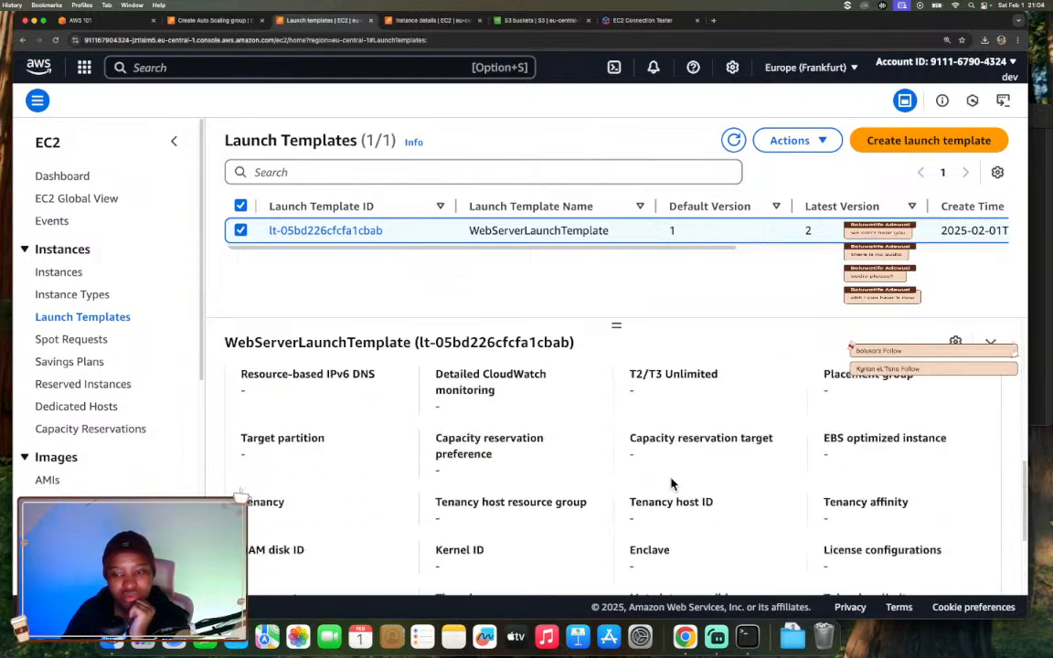
{"action": "scroll", "coordinate": [670, 484], "scroll_direction": "up", "scroll_amount": 10}
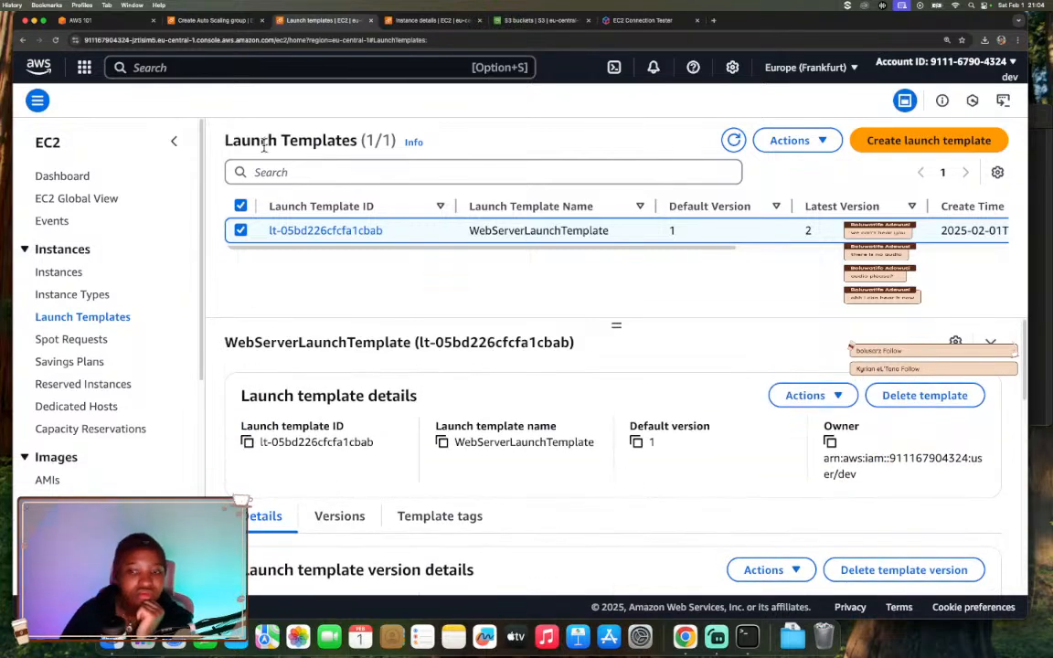
{"action": "left_click", "coordinate": [733, 140]}
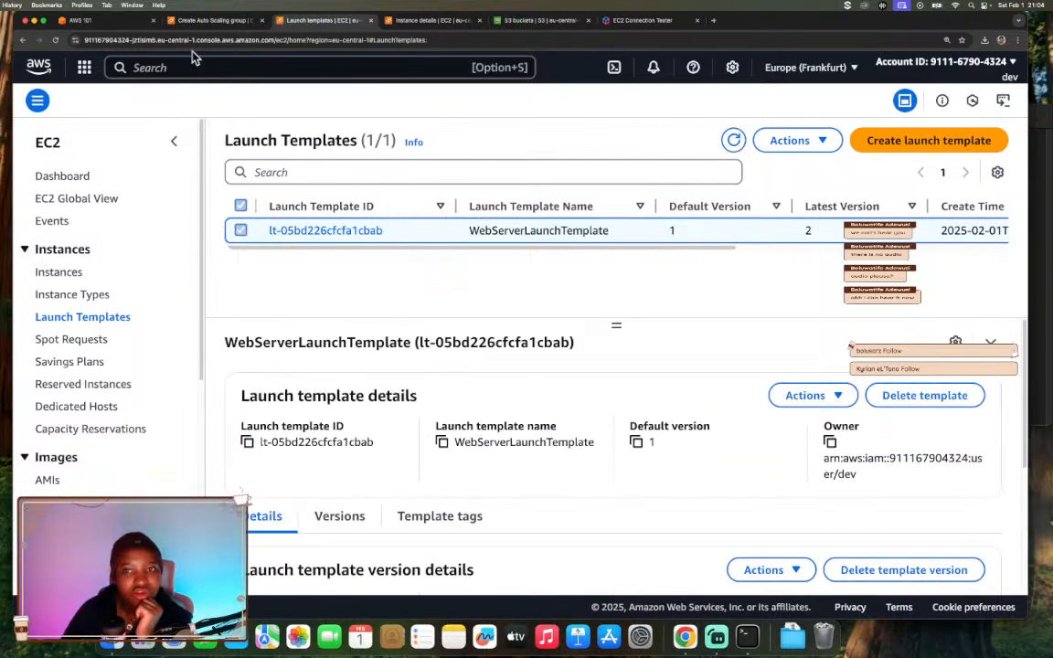
Refresh the available launch templates in the Auto Scaling group setup and choose WebServerLaunchTemplate.
{"action": "left_click", "coordinate": [226, 22]}
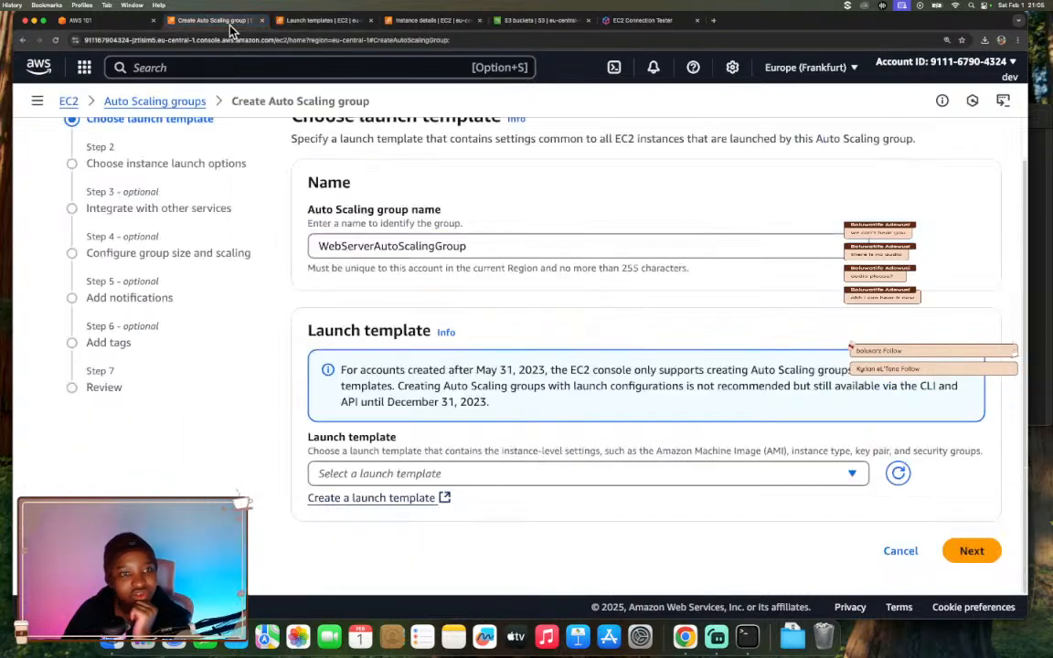
{"action": "left_click", "coordinate": [82, 20]}
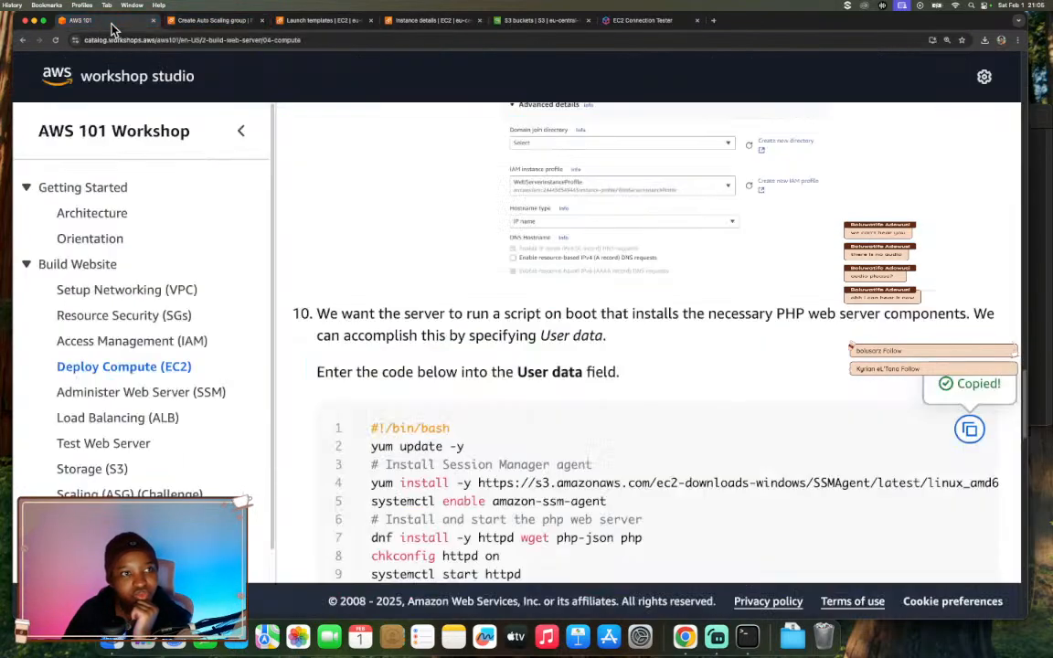
{"action": "left_click", "coordinate": [210, 20]}
{"action": "left_click", "coordinate": [727, 472]}
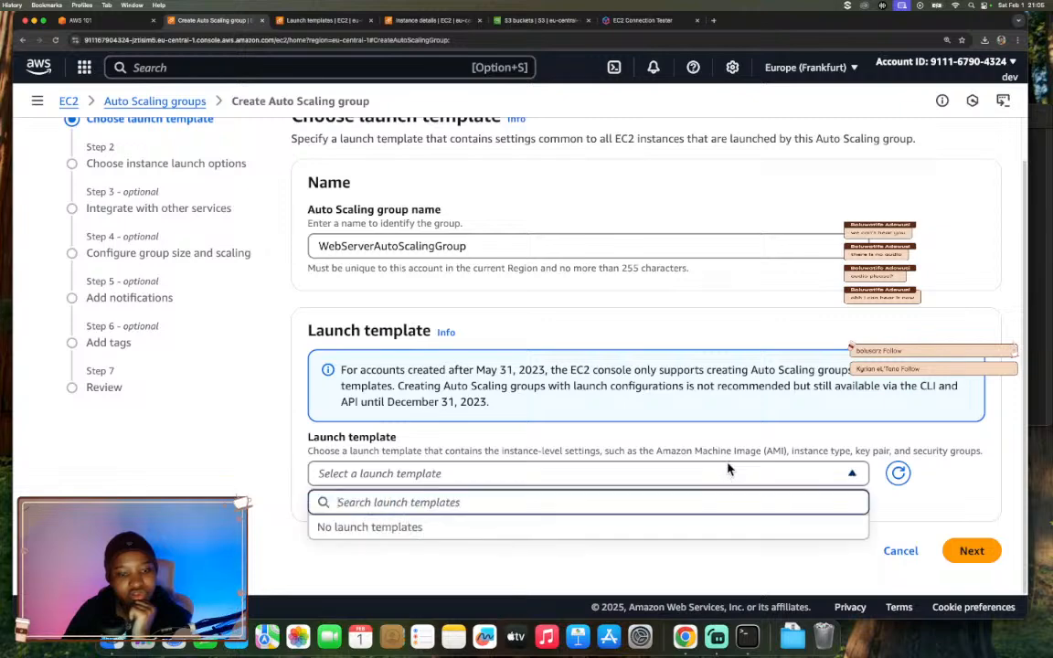
{"action": "left_click", "coordinate": [896, 473]}
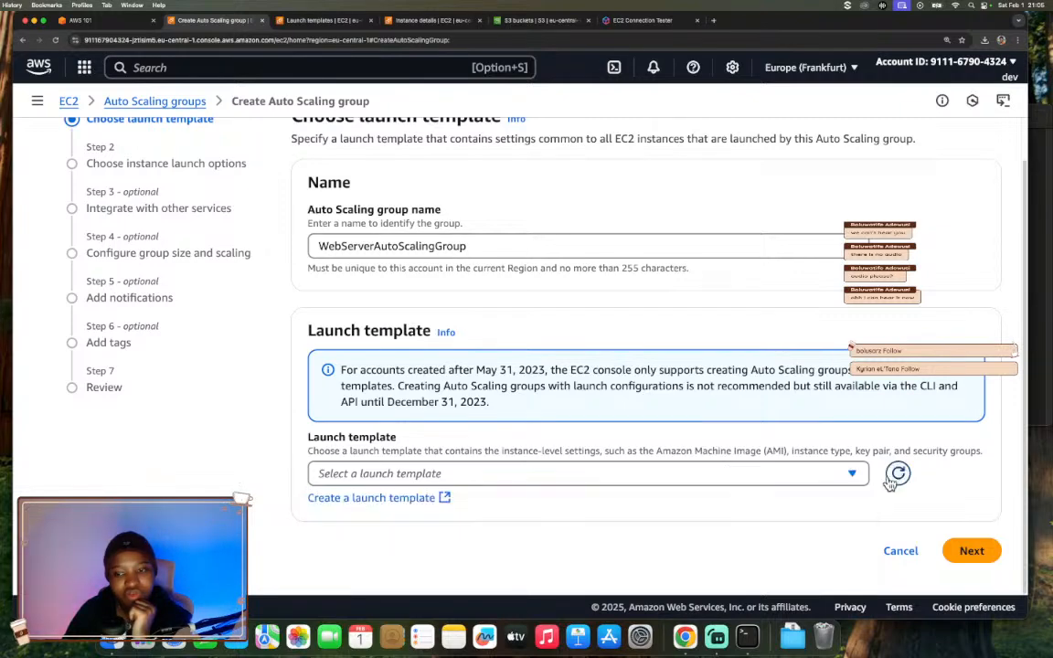
{"action": "left_click", "coordinate": [681, 476]}
{"action": "left_click", "coordinate": [579, 530]}
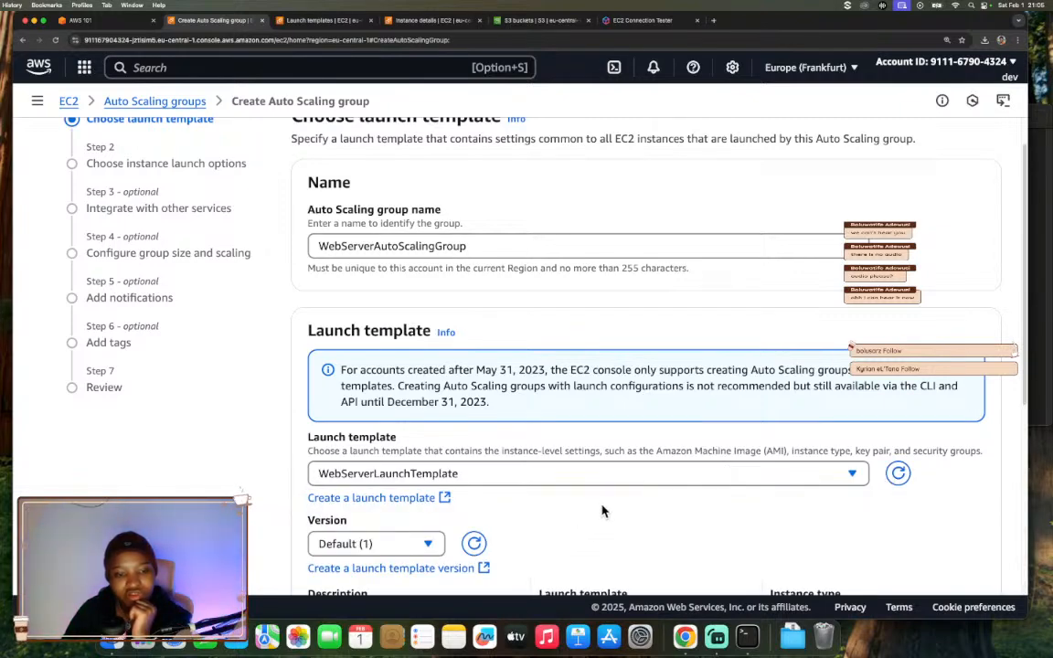
Set the launch template version to Latest (2) and continue to the instance launch options.
{"action": "scroll", "coordinate": [603, 511], "scroll_direction": "down", "scroll_amount": 5}
{"action": "left_click", "coordinate": [357, 302]}
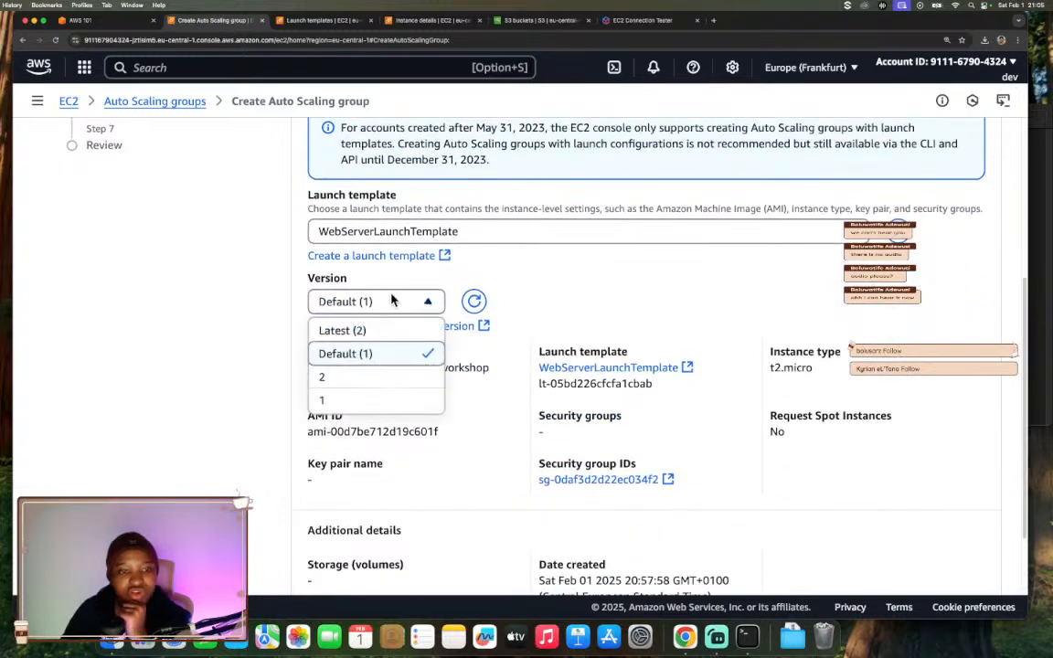
{"action": "left_click", "coordinate": [381, 330]}
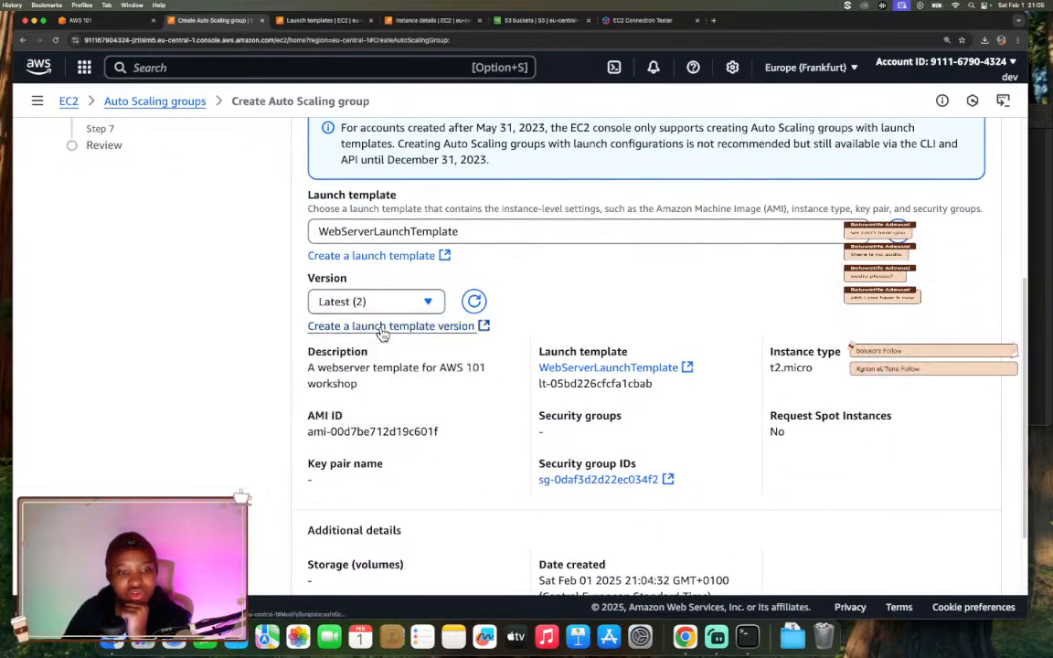
{"action": "left_click", "coordinate": [381, 326]}
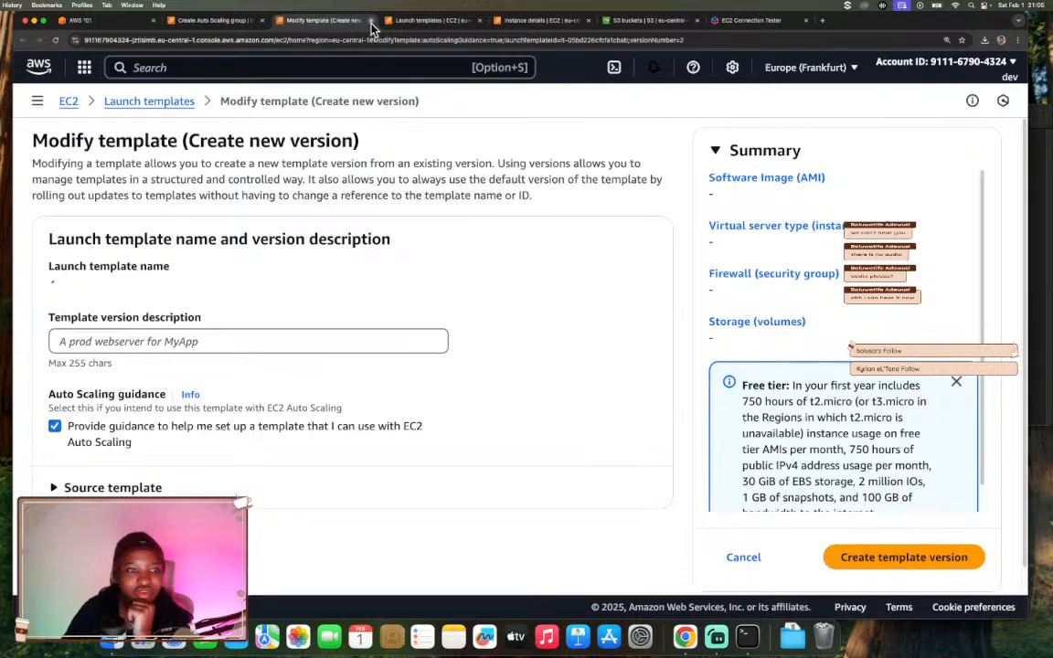
{"action": "left_click", "coordinate": [370, 20]}
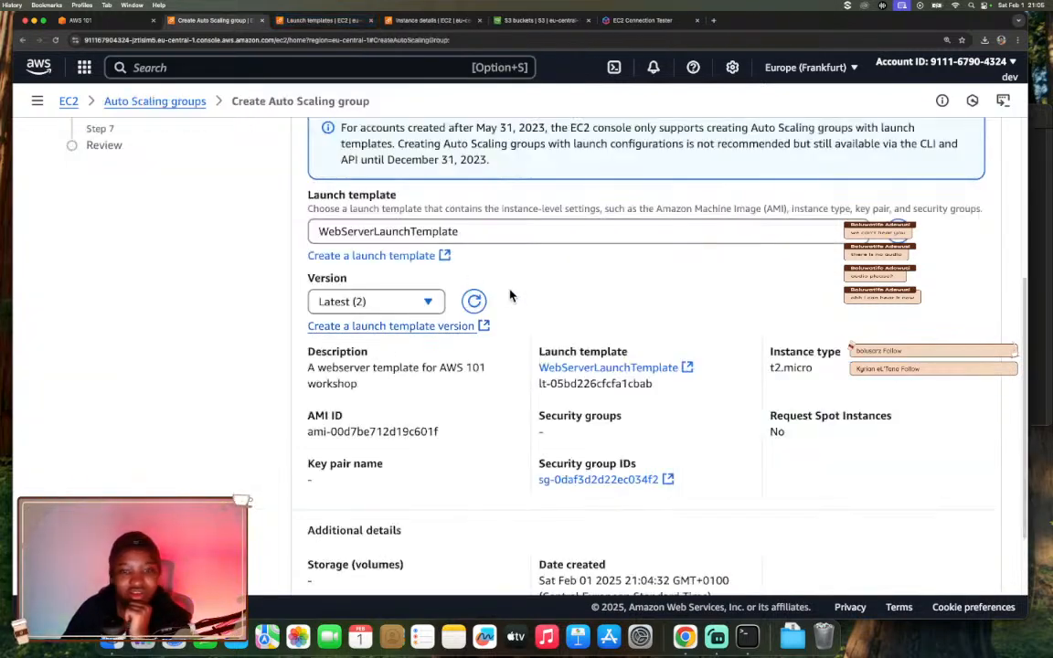
{"action": "scroll", "coordinate": [712, 409], "scroll_direction": "down", "scroll_amount": 3}
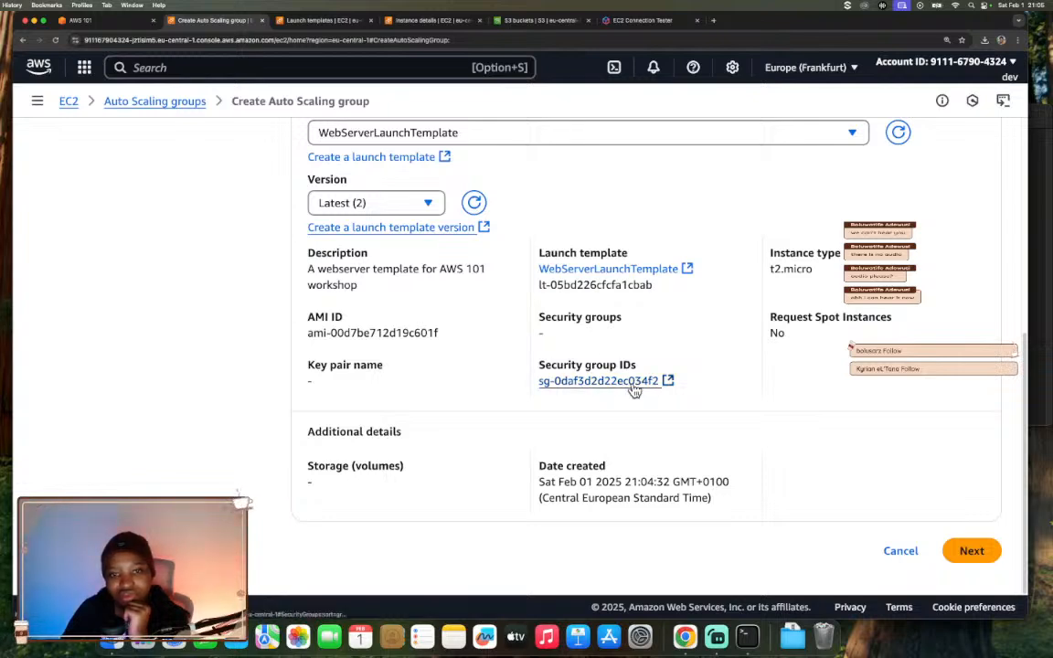
{"action": "left_click", "coordinate": [971, 551]}
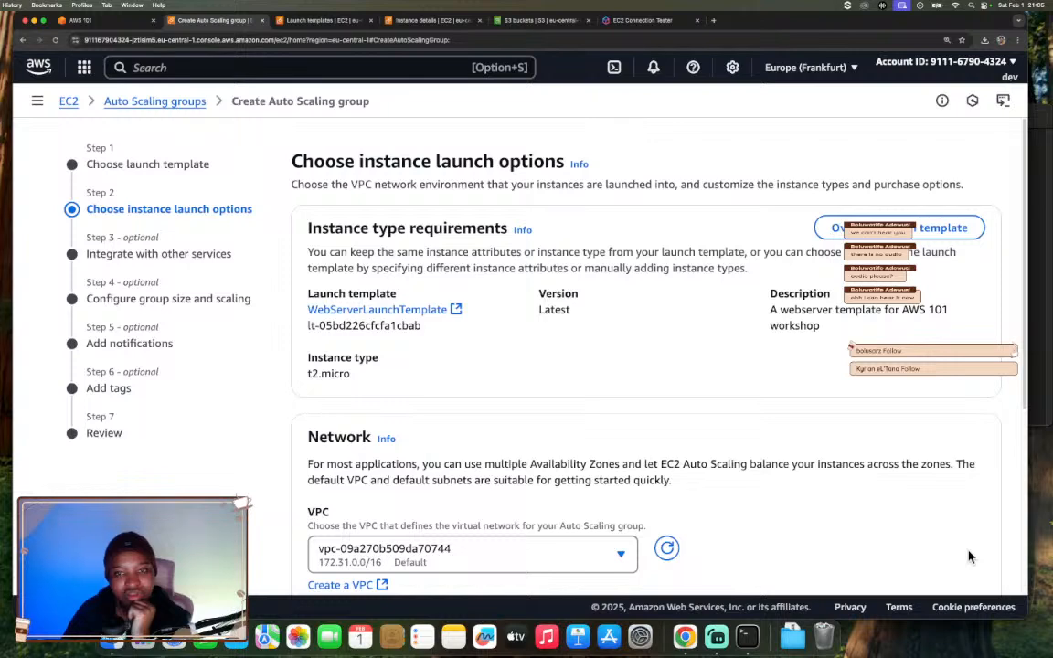
Choose project-vpc (10.0.0.0/16) as the VPC for the Auto Scaling group.
{"action": "scroll", "coordinate": [612, 462], "scroll_direction": "down", "scroll_amount": 3}
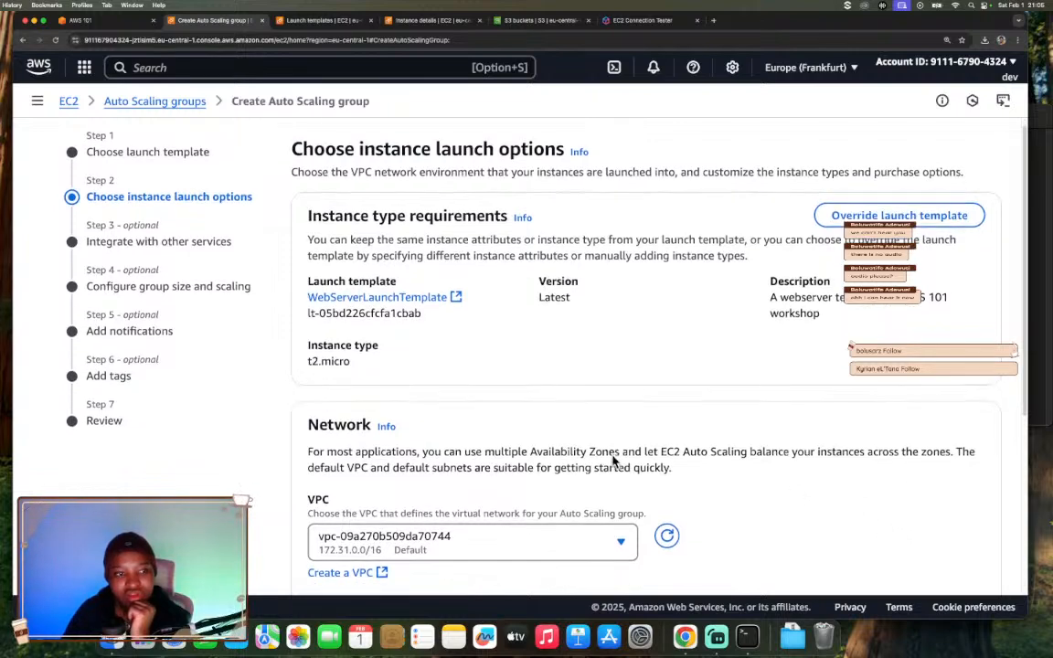
{"action": "scroll", "coordinate": [613, 461], "scroll_direction": "down", "scroll_amount": 1}
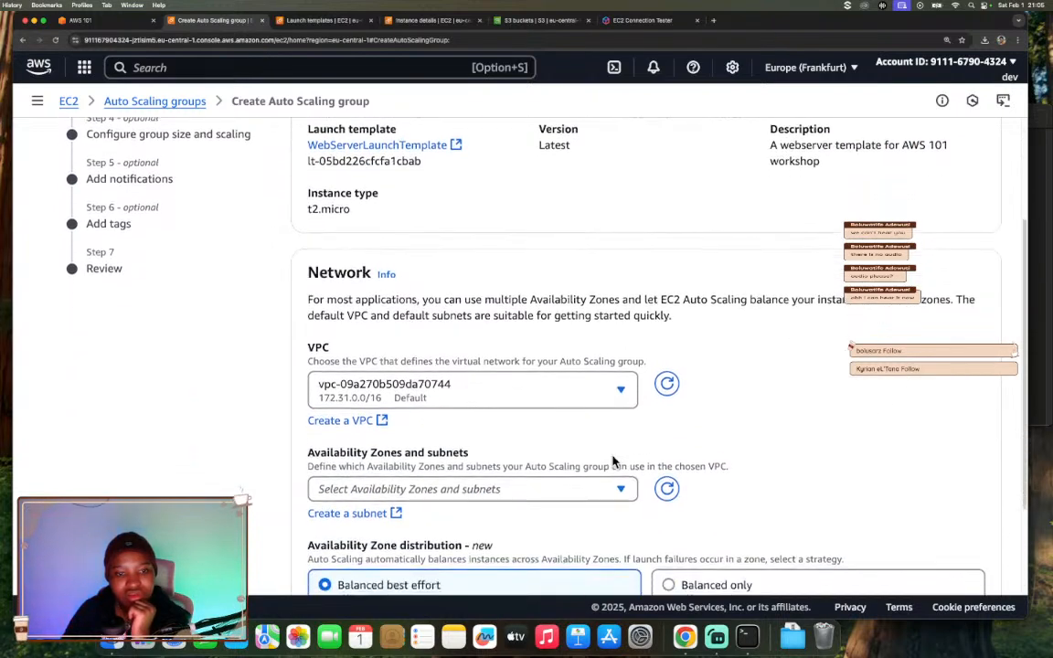
{"action": "left_click", "coordinate": [553, 392]}
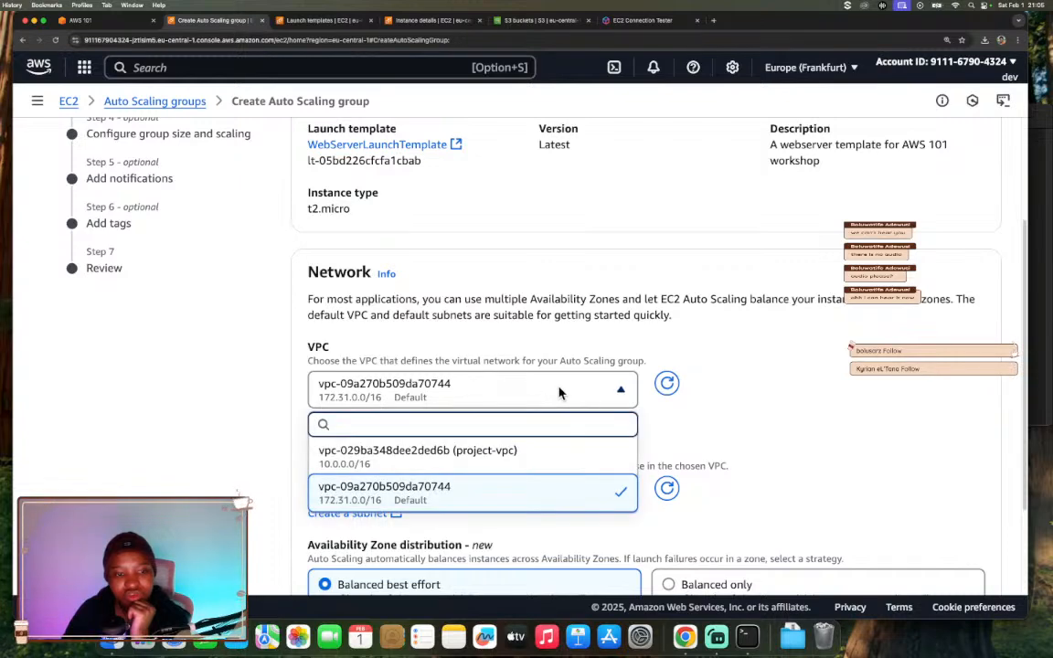
{"action": "left_click", "coordinate": [542, 451]}
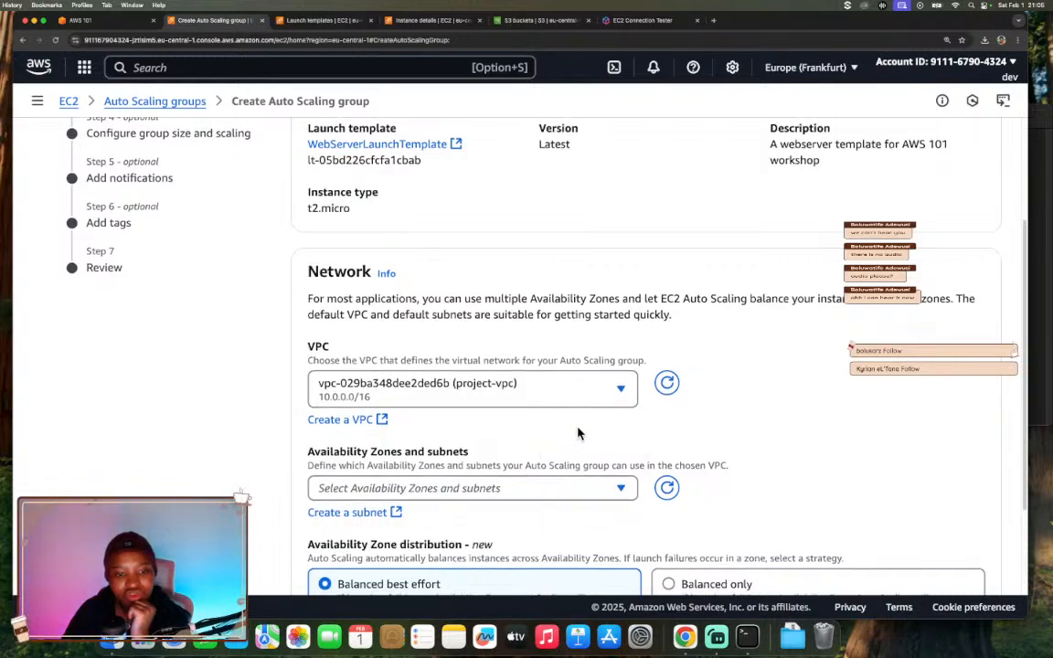
Add the subnets project-subnet-private1-eu-central-1a and project-subnet-private2-eu-central-1b, and continue to the service integration options.
{"action": "scroll", "coordinate": [577, 433], "scroll_direction": "down", "scroll_amount": 2}
{"action": "left_click", "coordinate": [578, 432]}
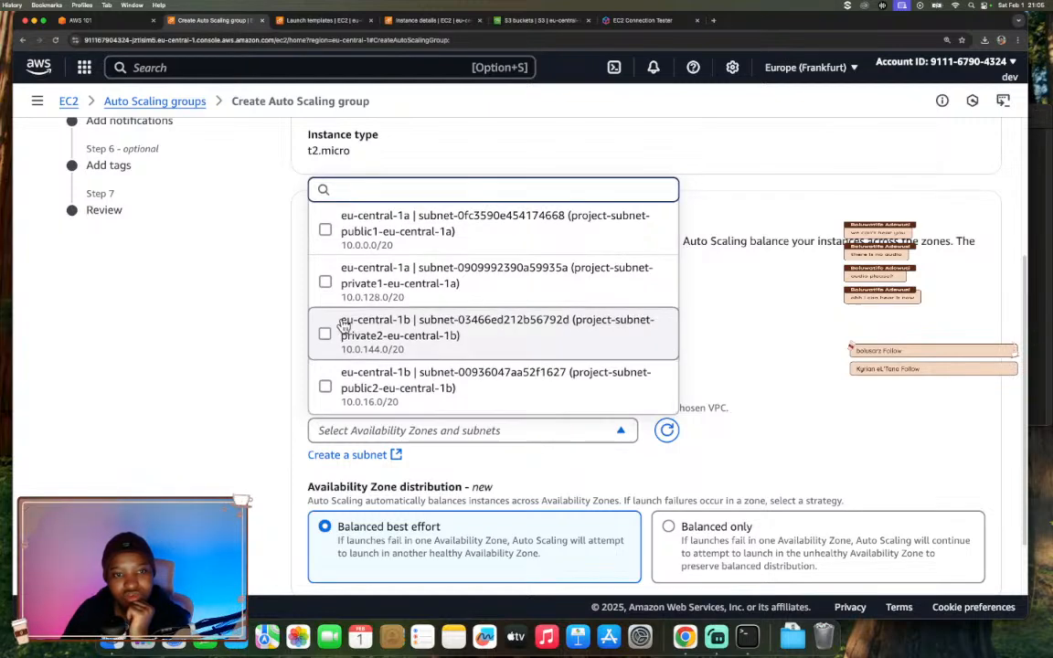
{"action": "left_click", "coordinate": [325, 284]}
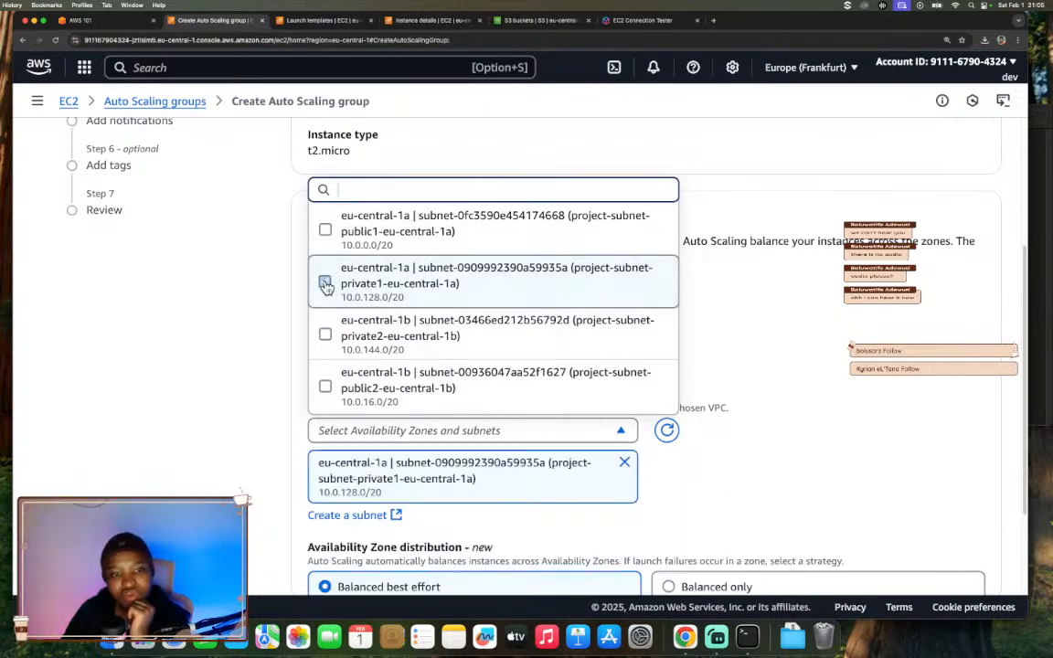
{"action": "left_click", "coordinate": [325, 336]}
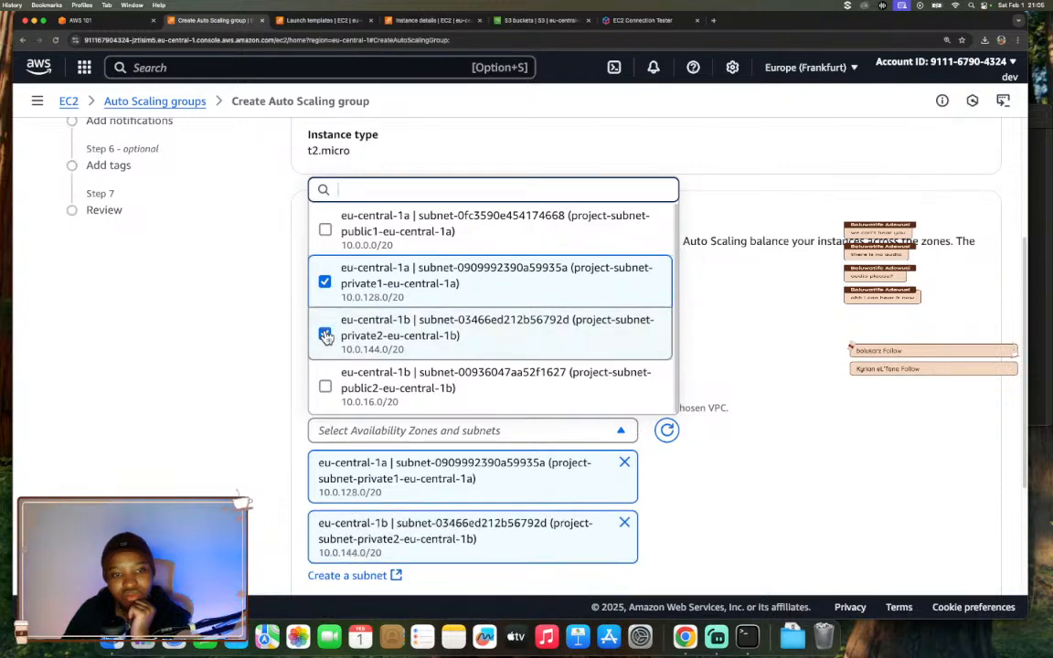
{"action": "left_click", "coordinate": [868, 331]}
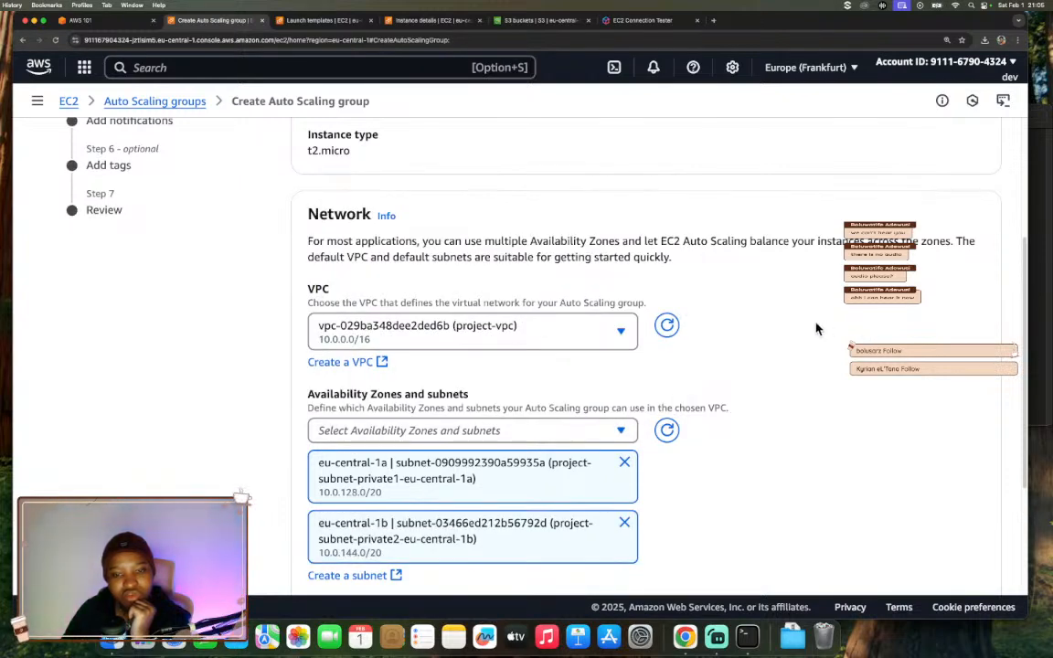
{"action": "scroll", "coordinate": [817, 328], "scroll_direction": "up", "scroll_amount": 3}
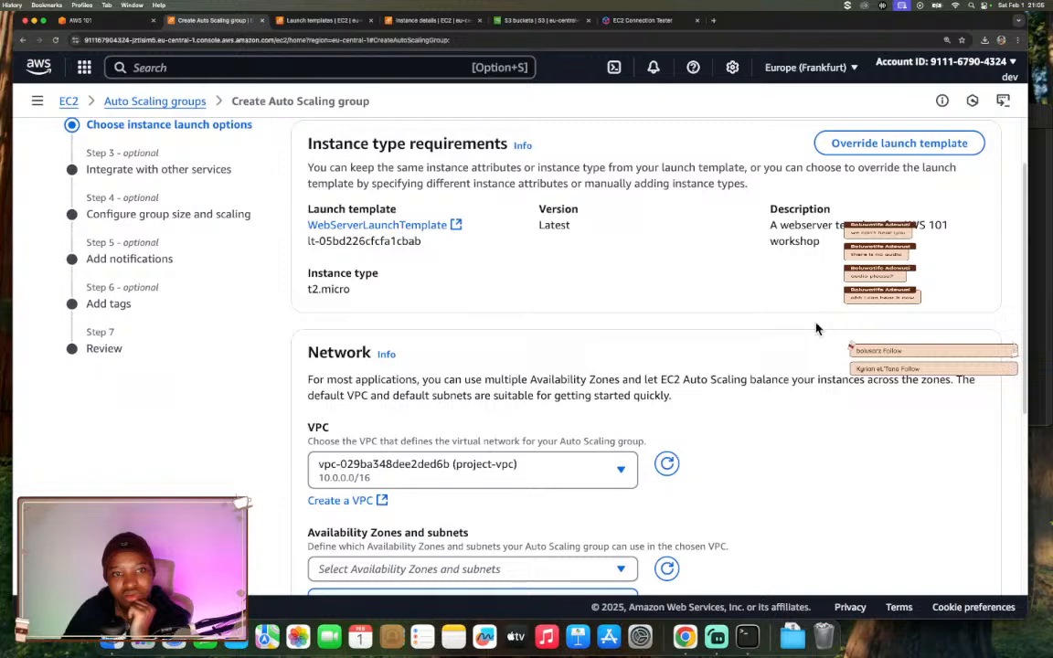
{"action": "scroll", "coordinate": [817, 329], "scroll_direction": "down", "scroll_amount": 3}
{"action": "scroll", "coordinate": [817, 329], "scroll_direction": "down", "scroll_amount": 5}
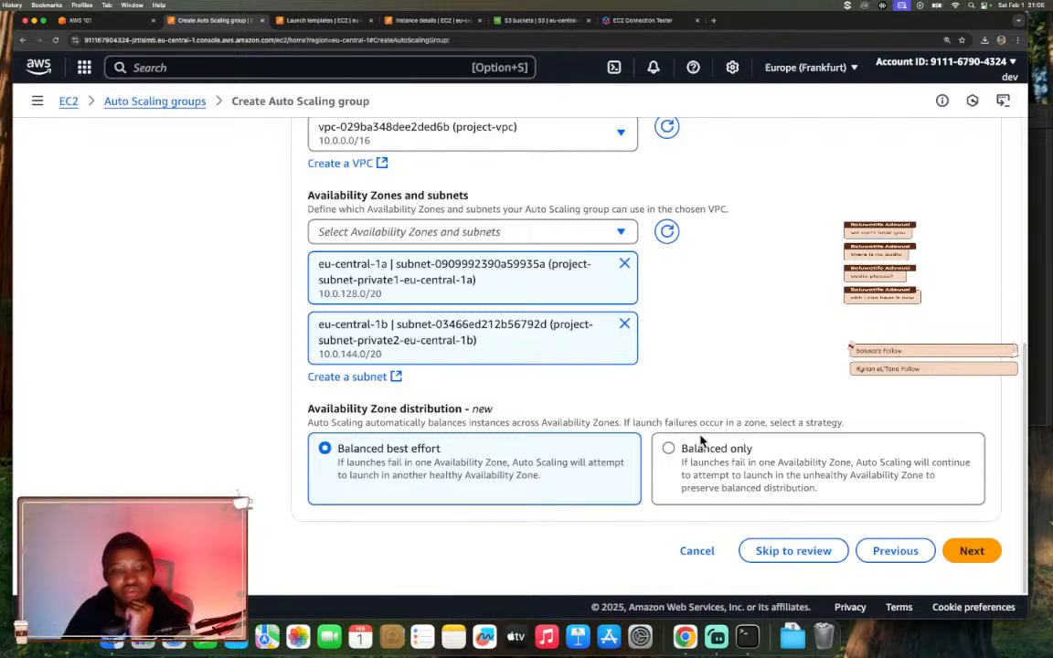
{"action": "left_click", "coordinate": [969, 551]}
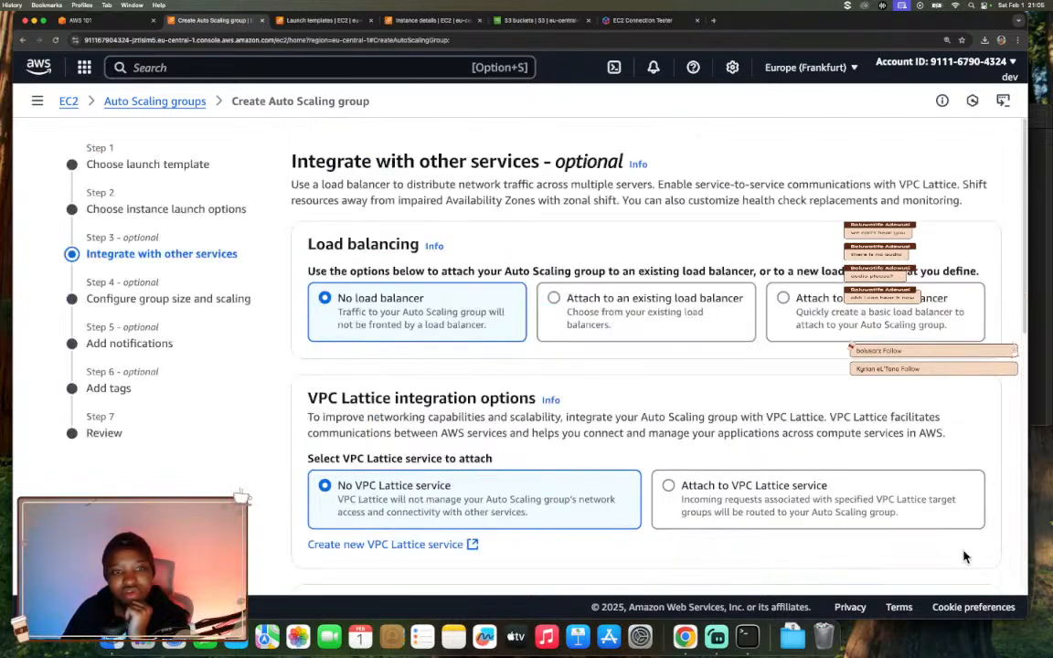
Attach the group to an existing load balancer using the WebServerTargetGroup | HTTP target group.
{"action": "left_click", "coordinate": [680, 312]}
{"action": "scroll", "coordinate": [621, 399], "scroll_direction": "down", "scroll_amount": 2}
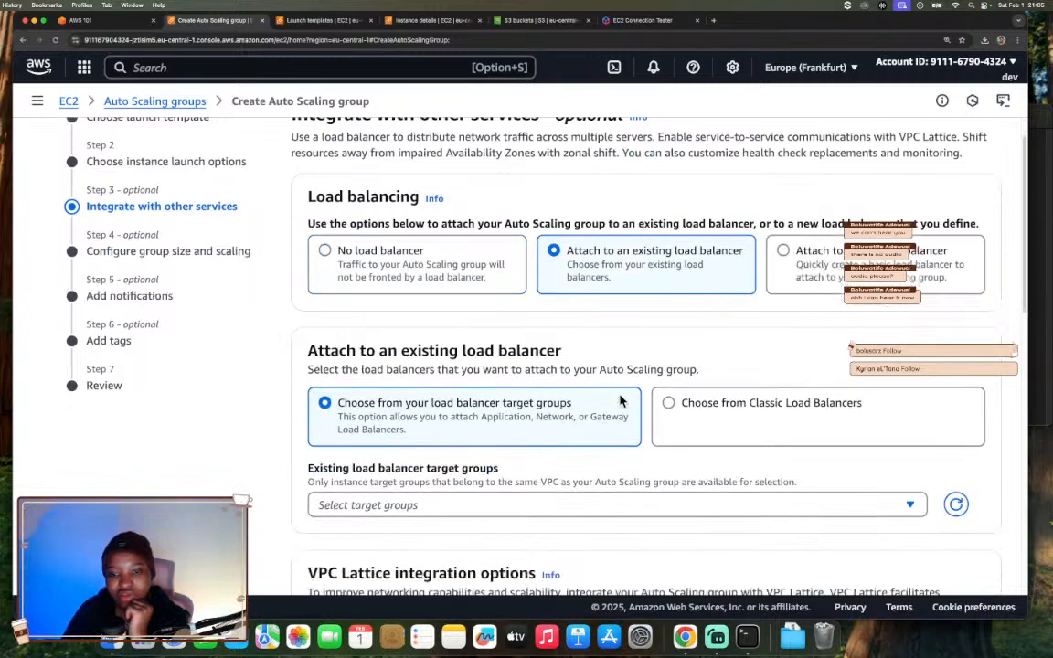
{"action": "left_click", "coordinate": [547, 491]}
{"action": "left_click", "coordinate": [501, 452]}
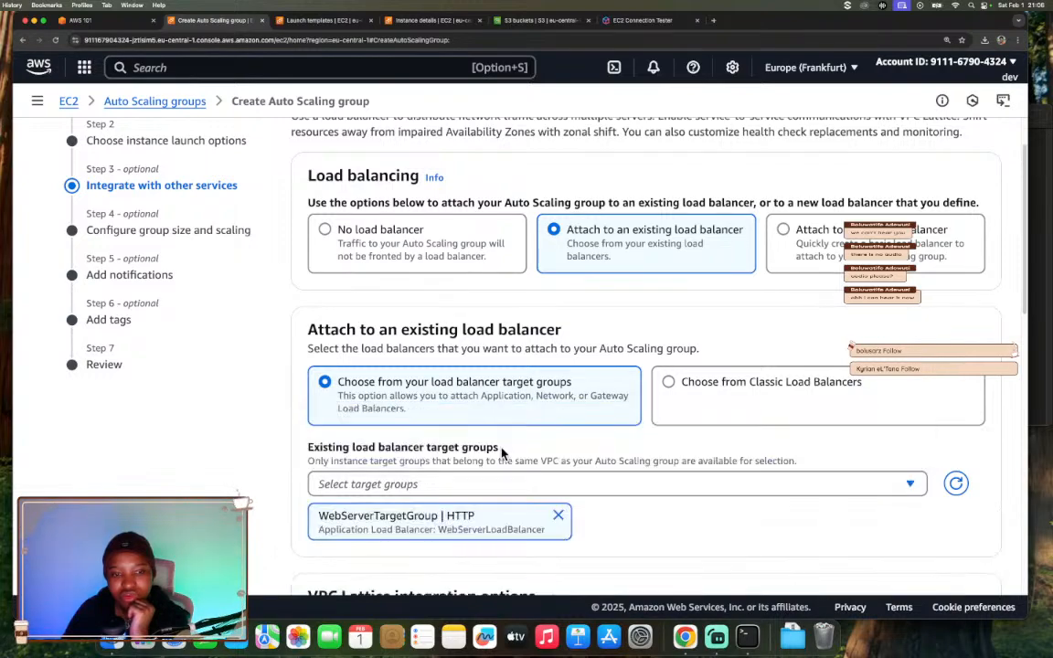
Review the VPC Lattice integration, ARC zonal shift and health check options of the Auto Scaling group.
{"action": "scroll", "coordinate": [517, 462], "scroll_direction": "down", "scroll_amount": 5}
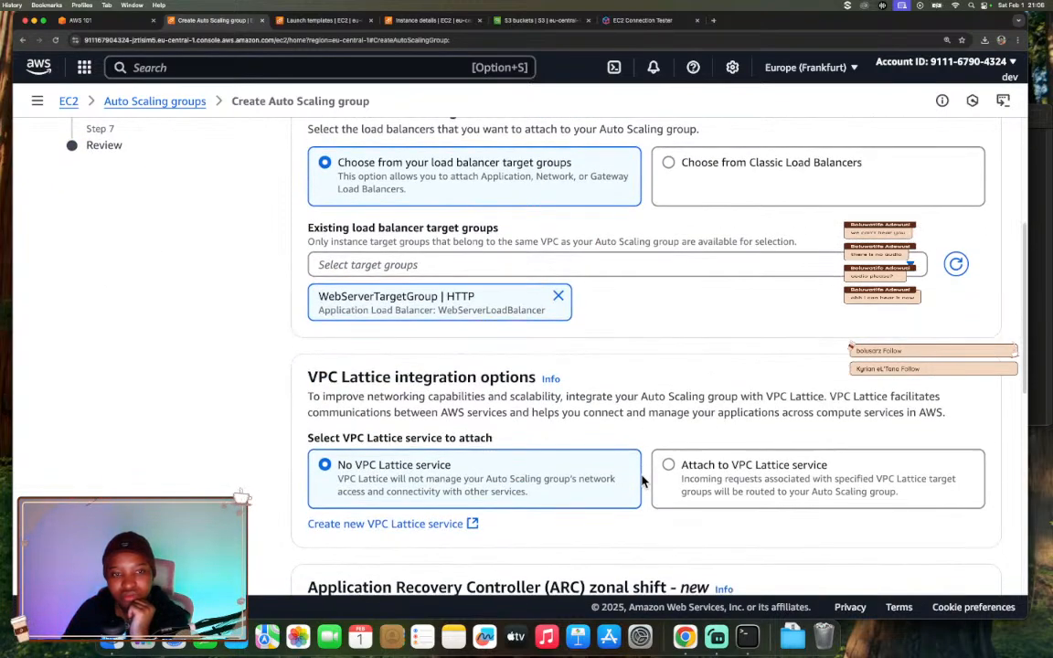
{"action": "scroll", "coordinate": [491, 461], "scroll_direction": "down", "scroll_amount": 4}
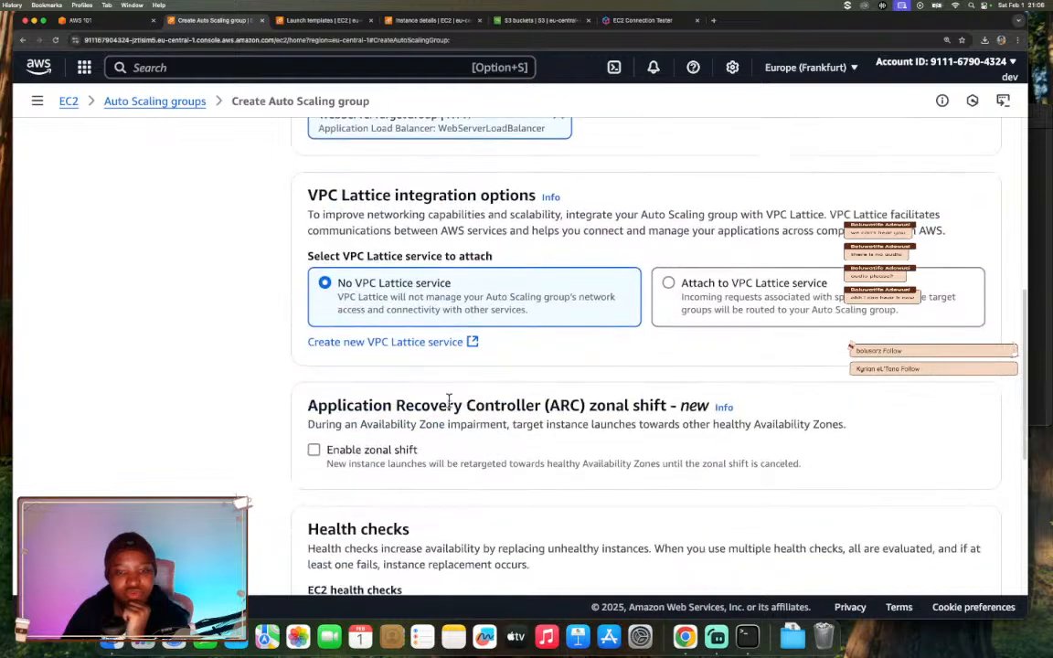
{"action": "scroll", "coordinate": [564, 445], "scroll_direction": "down", "scroll_amount": 5}
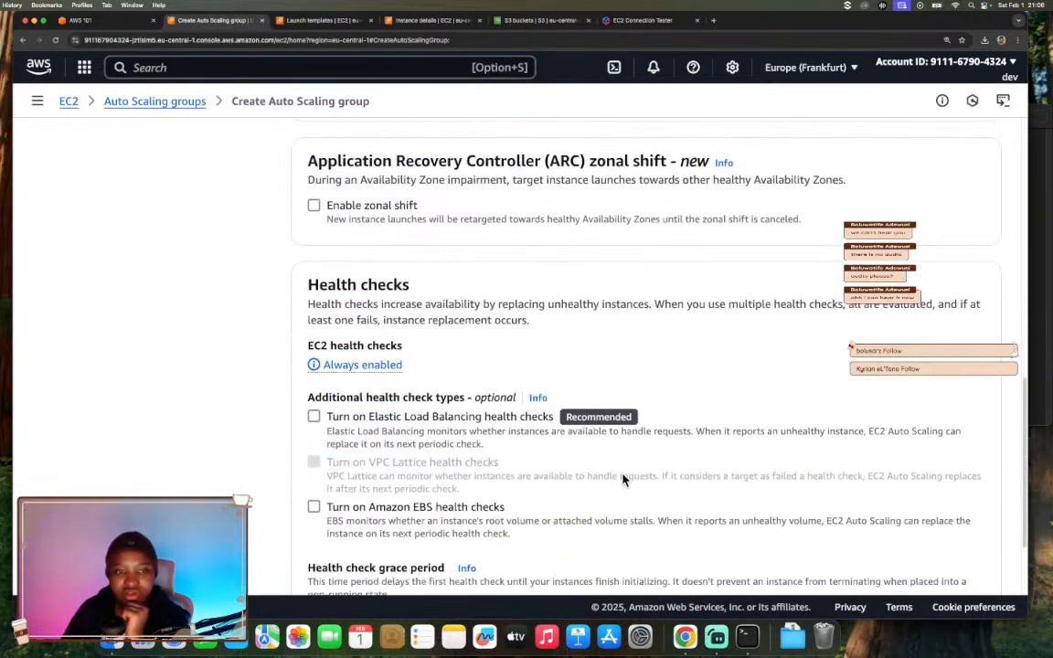
{"action": "scroll", "coordinate": [476, 430], "scroll_direction": "down", "scroll_amount": 1}
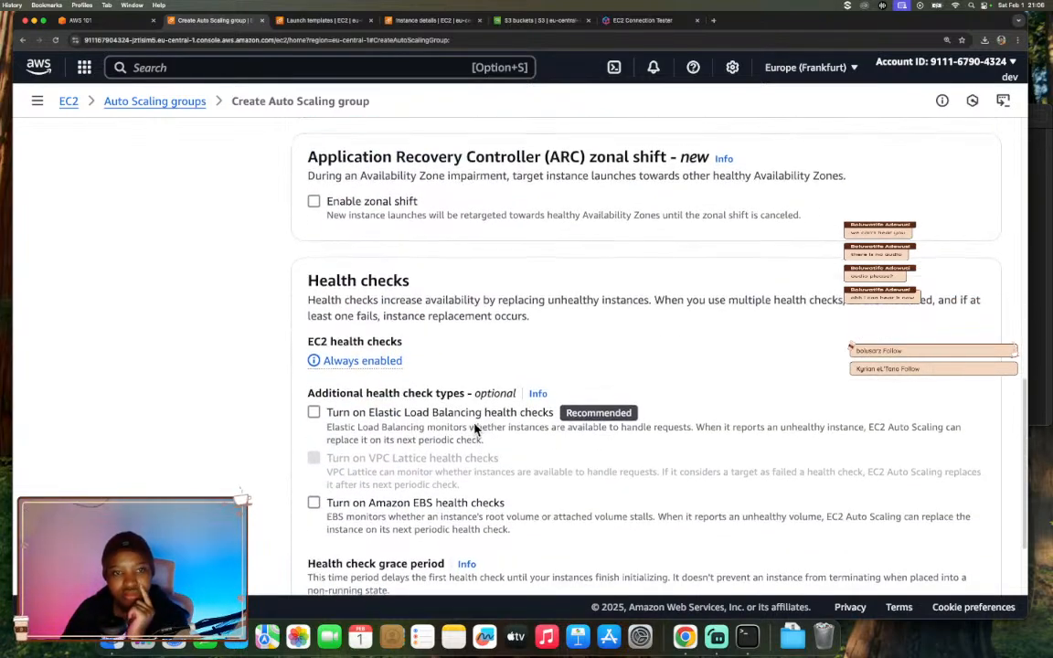
{"action": "scroll", "coordinate": [475, 430], "scroll_direction": "down", "scroll_amount": 1}
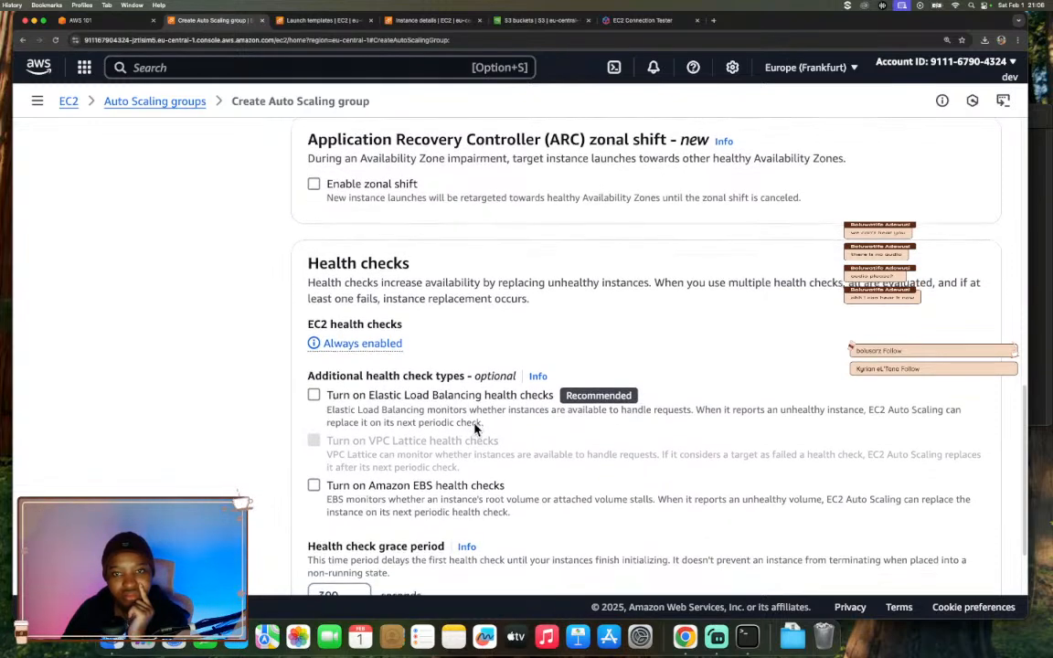
{"action": "scroll", "coordinate": [477, 430], "scroll_direction": "down", "scroll_amount": 1}
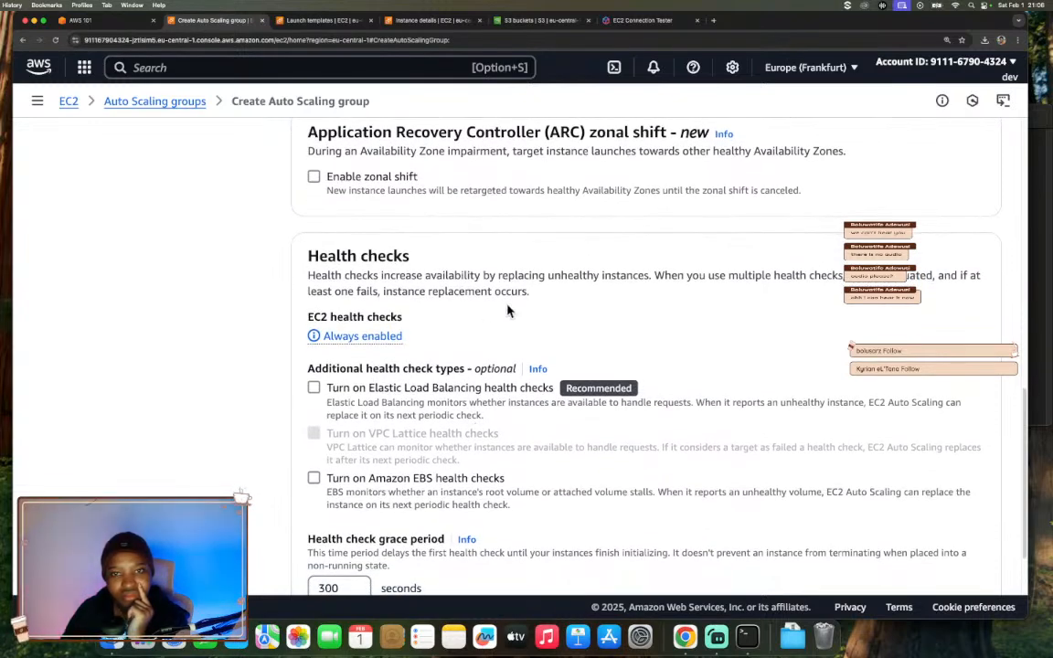
{"action": "left_click", "coordinate": [384, 179]}
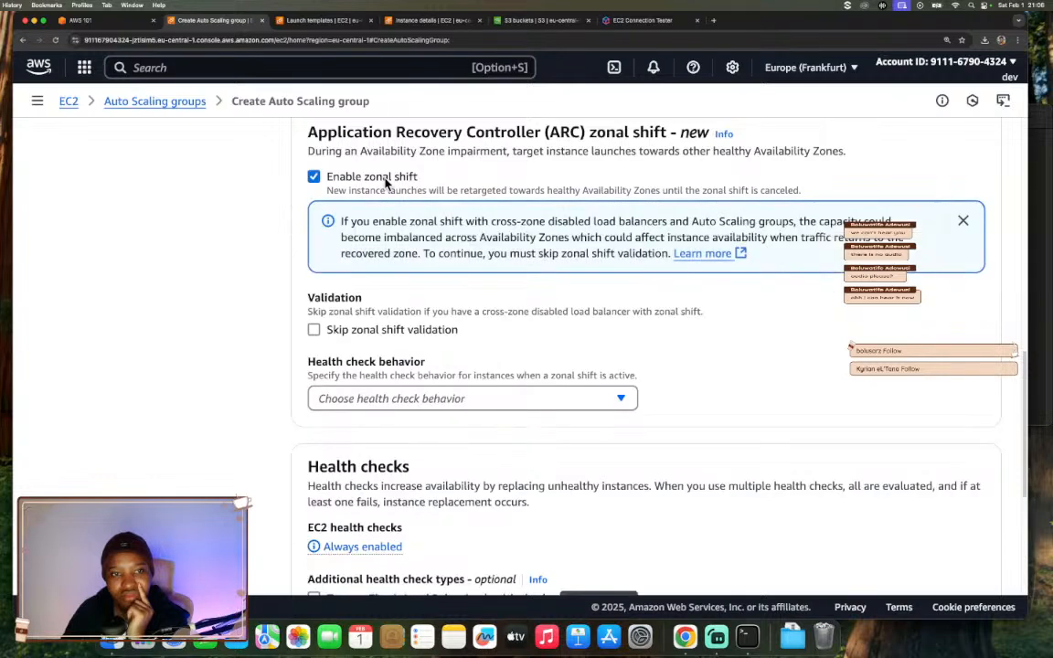
{"action": "left_click", "coordinate": [465, 398]}
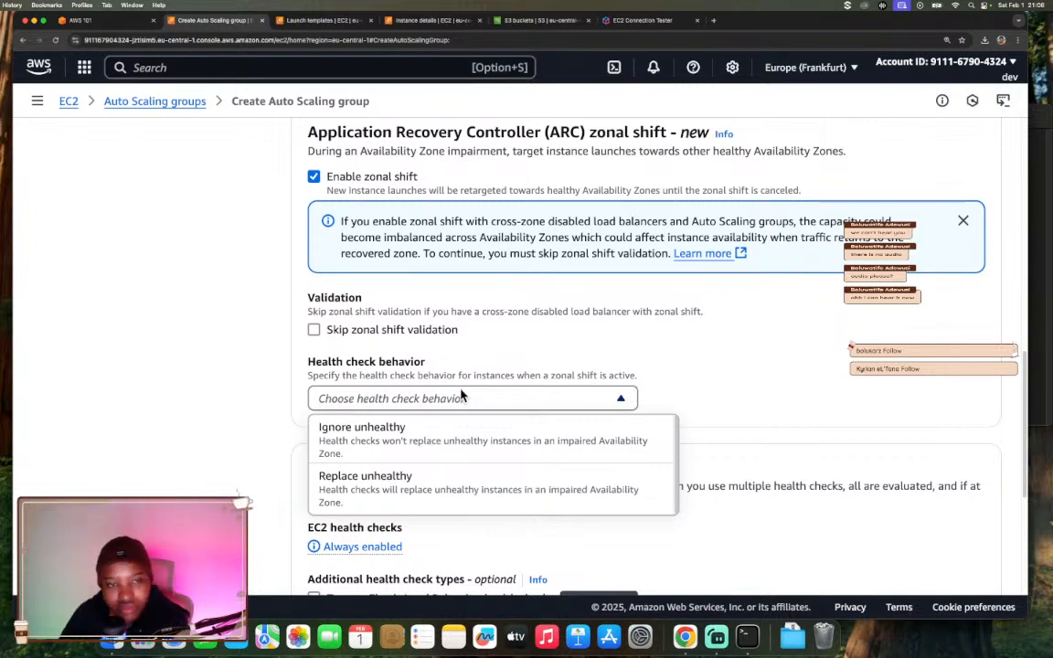
{"action": "left_click", "coordinate": [314, 179]}
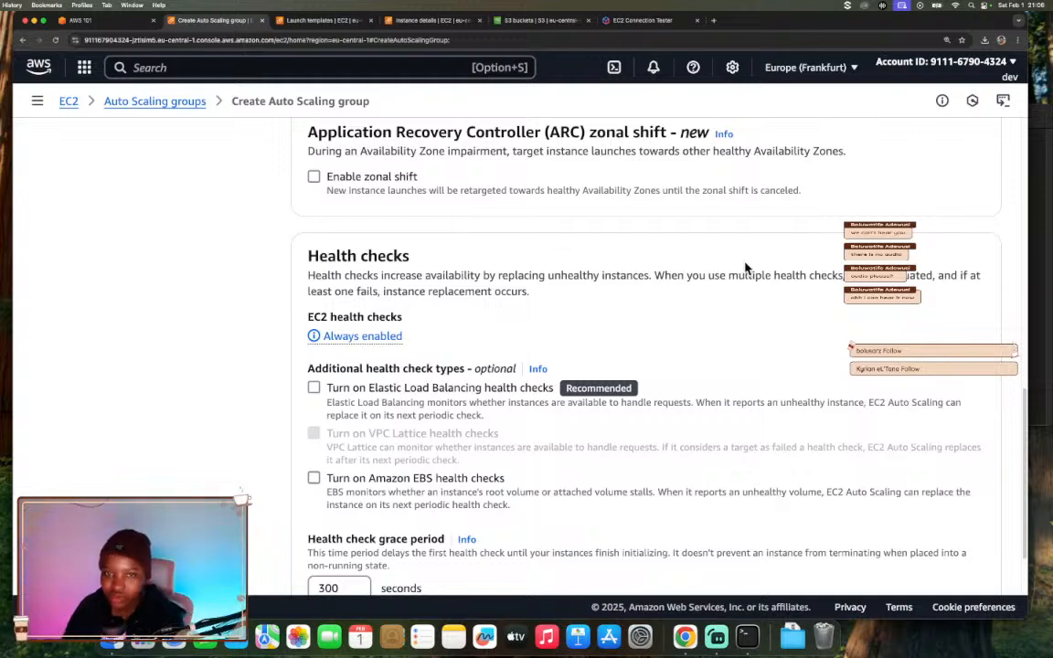
Turn on Elastic Load Balancing health checks for the Auto Scaling group and continue to the group size and scaling options.
{"action": "scroll", "coordinate": [672, 317], "scroll_direction": "down", "scroll_amount": 1}
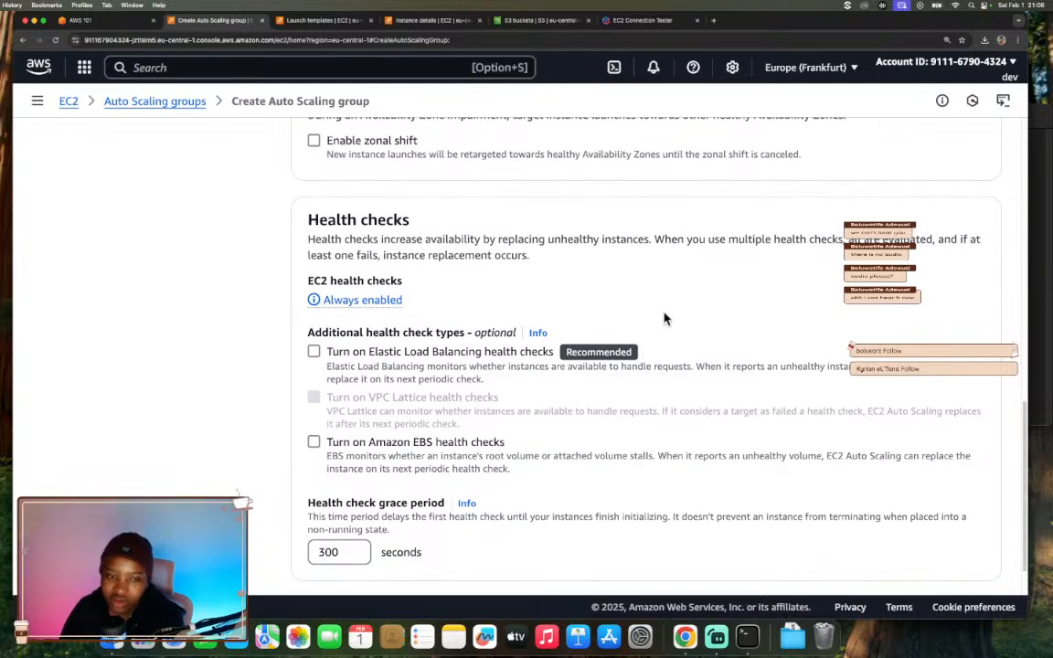
{"action": "scroll", "coordinate": [646, 322], "scroll_direction": "down", "scroll_amount": 1}
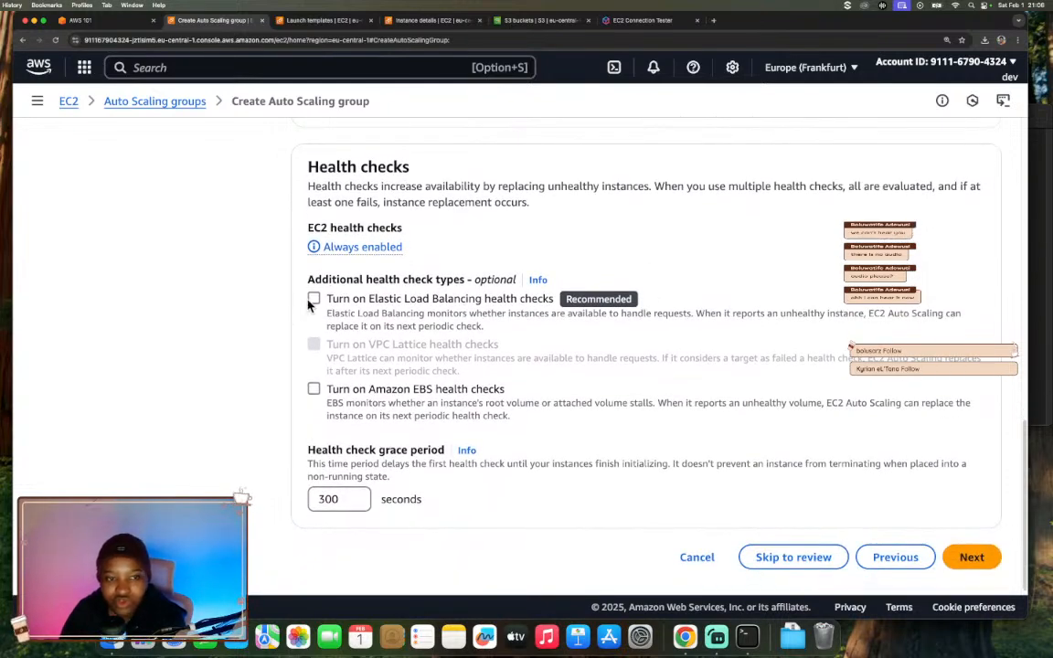
{"action": "left_click", "coordinate": [314, 299]}
{"action": "scroll", "coordinate": [408, 335], "scroll_direction": "down", "scroll_amount": 1}
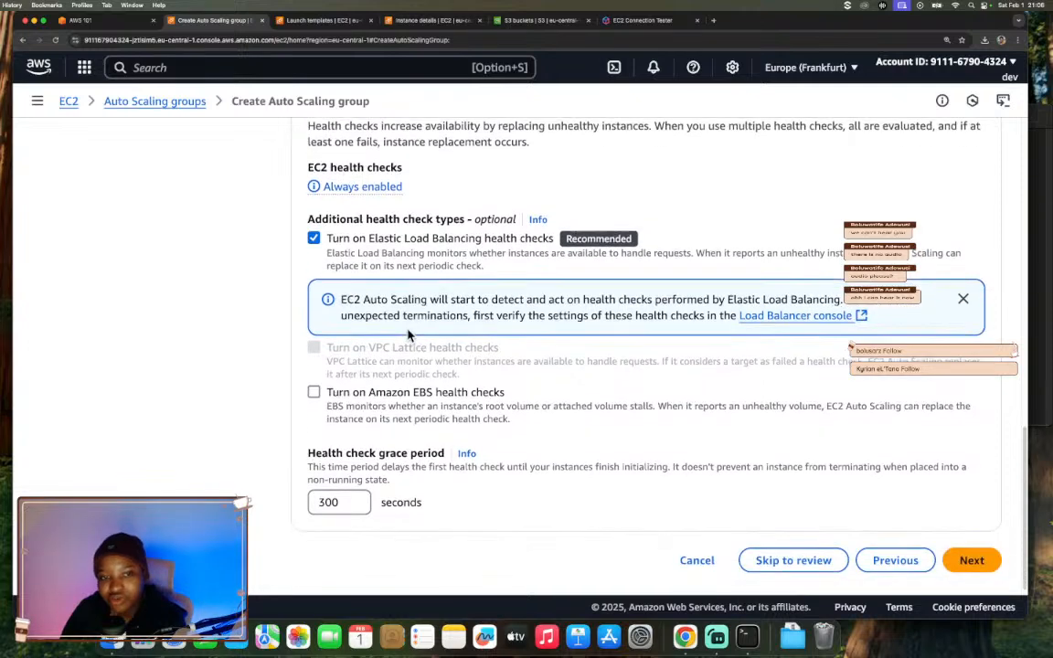
{"action": "scroll", "coordinate": [409, 335], "scroll_direction": "down", "scroll_amount": 1}
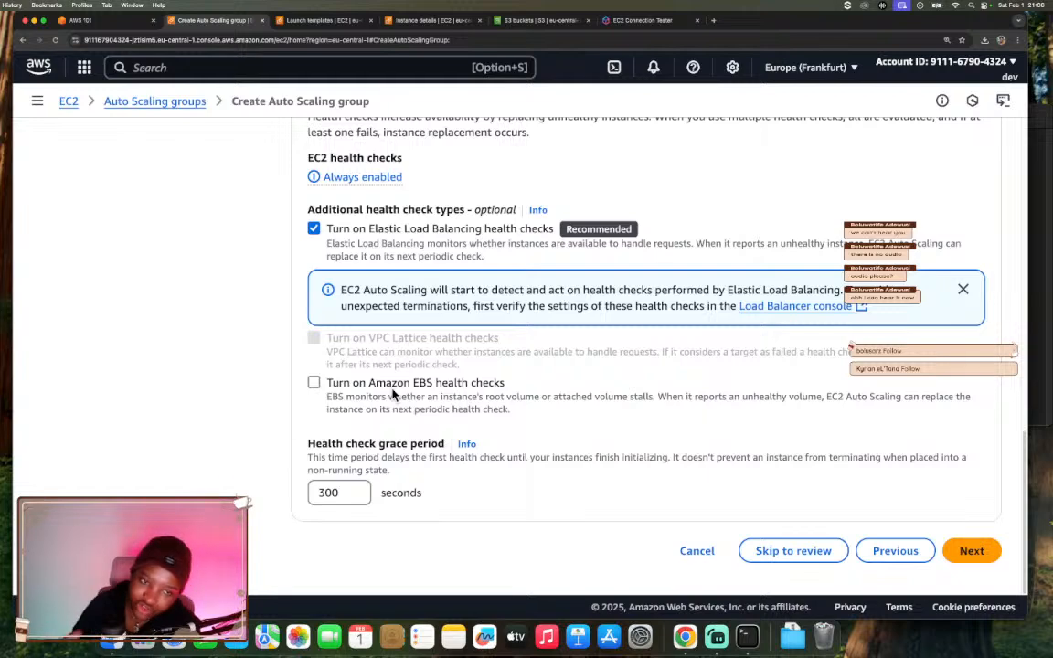
{"action": "left_click", "coordinate": [974, 551]}
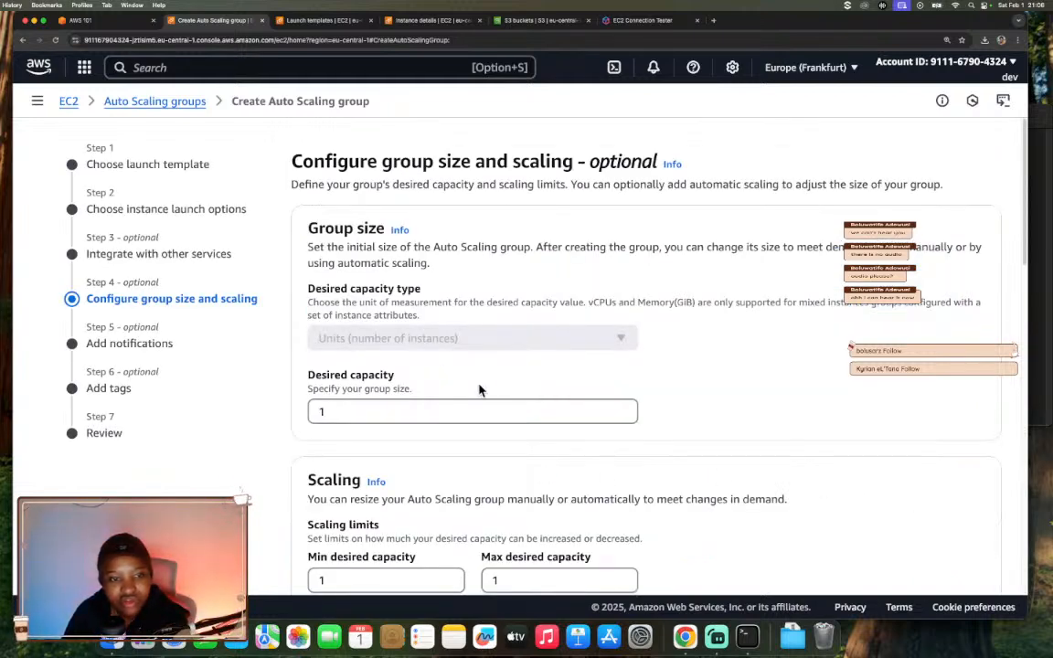
Set the Auto Scaling group's max desired capacity to 3.
{"action": "scroll", "coordinate": [480, 388], "scroll_direction": "down", "scroll_amount": 1}
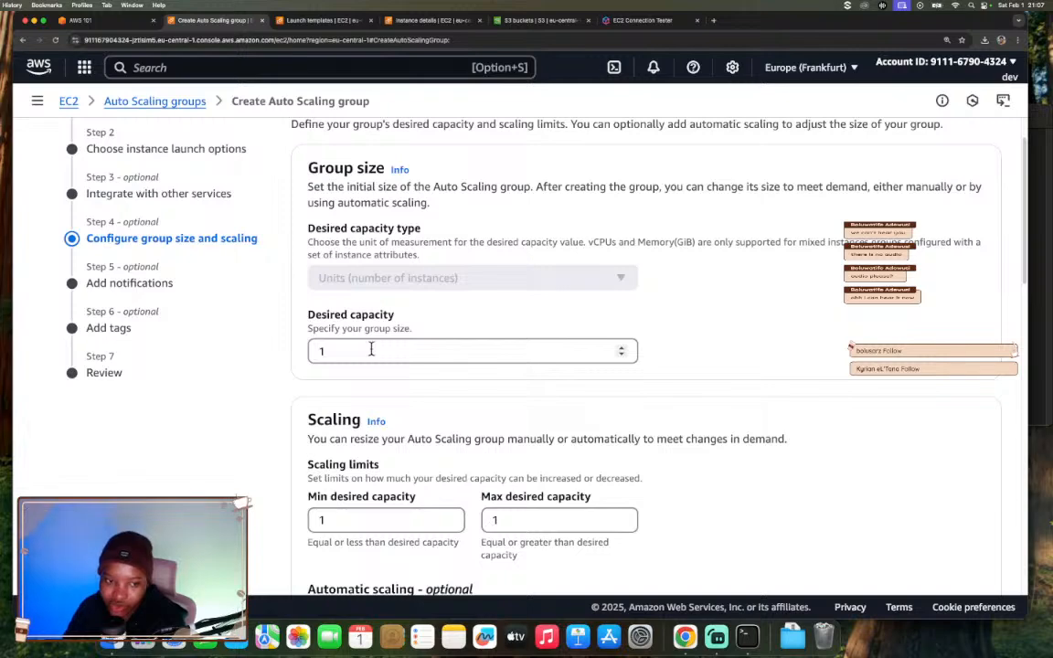
{"action": "scroll", "coordinate": [512, 439], "scroll_direction": "down", "scroll_amount": 3}
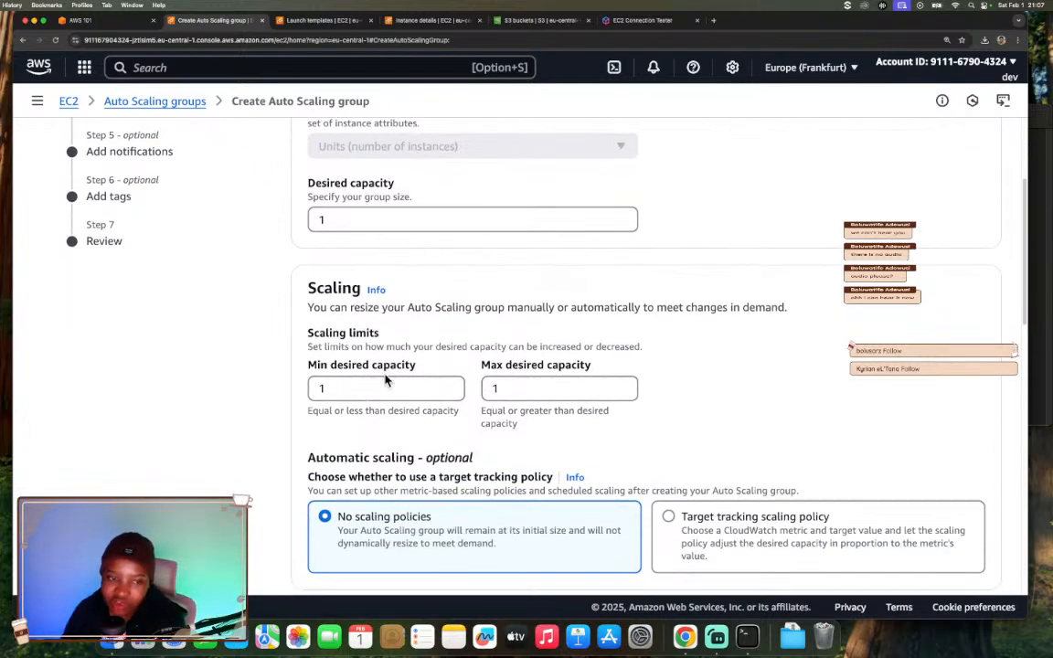
{"action": "left_click", "coordinate": [536, 391]}
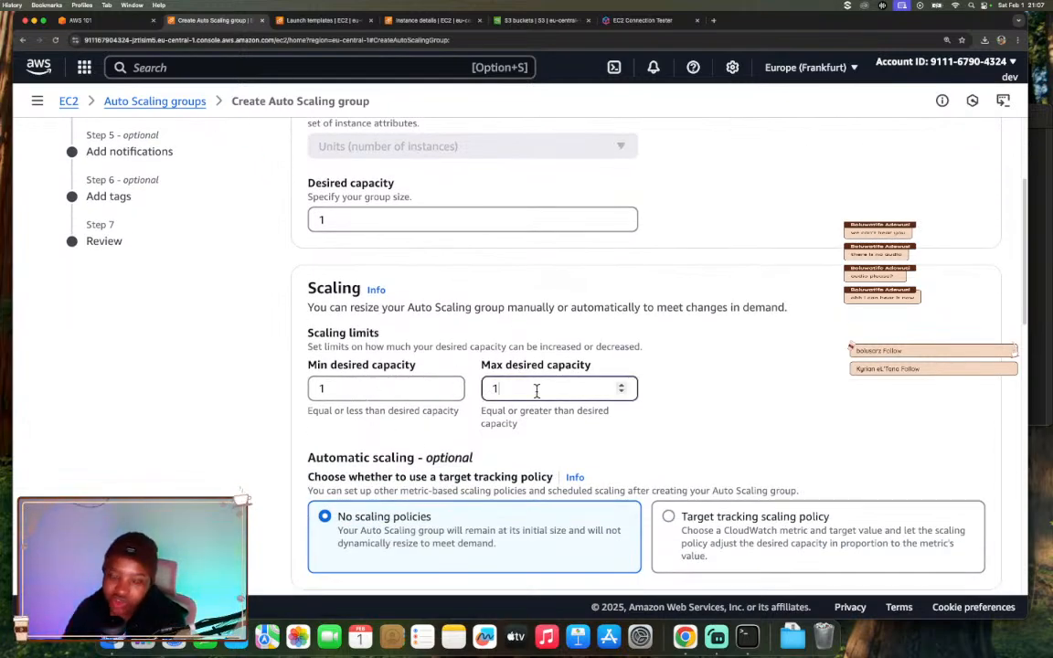
{"action": "key", "text": "BackSpace"}
{"action": "type", "text": "0"}
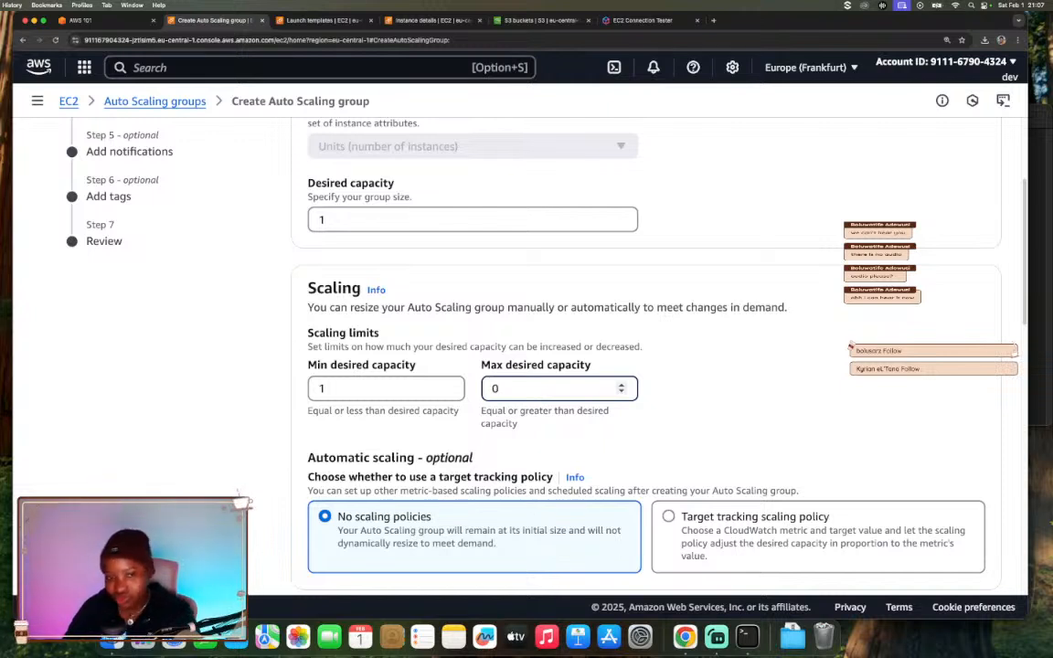
{"action": "key", "text": "BackSpace"}
{"action": "type", "text": "3"}
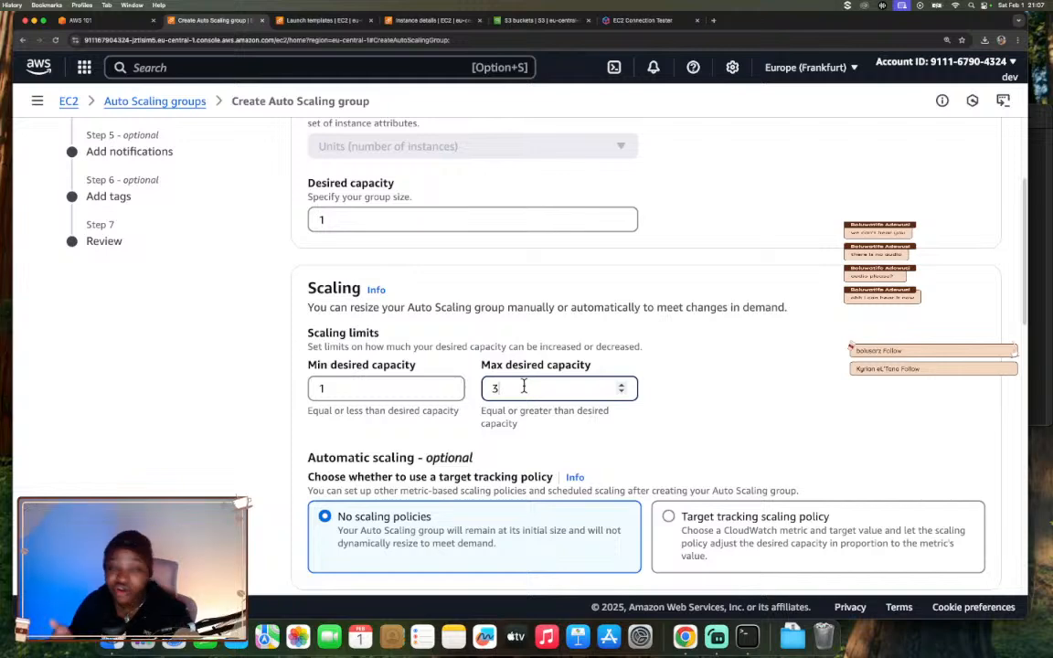
Enable a target tracking scaling policy for the group with Average CPU utilization as its metric type.
{"action": "scroll", "coordinate": [770, 425], "scroll_direction": "down", "scroll_amount": 1}
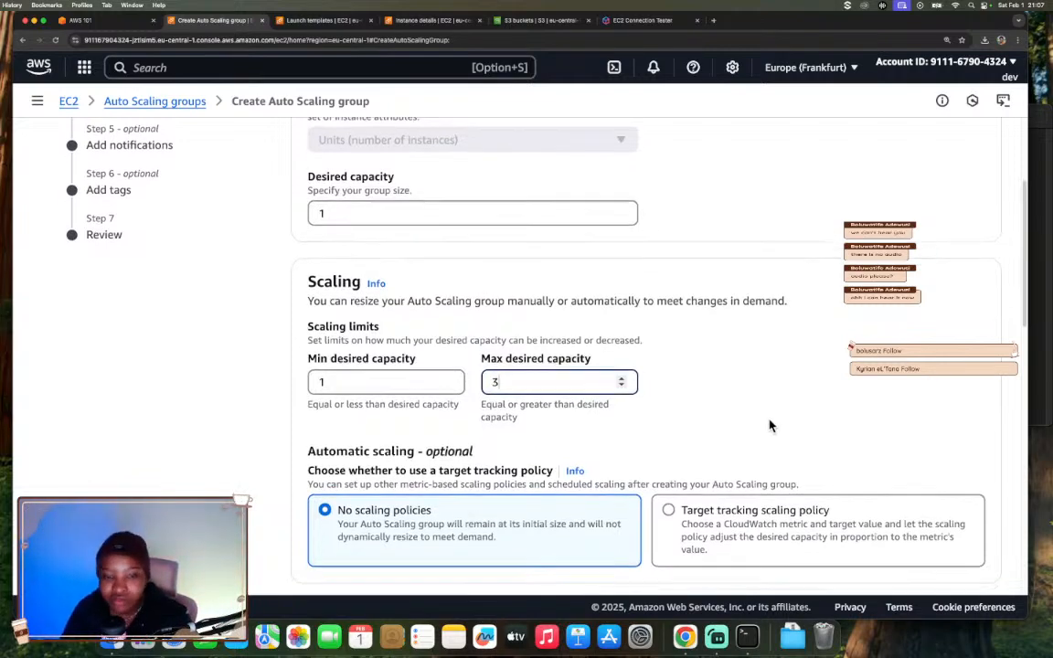
{"action": "scroll", "coordinate": [769, 425], "scroll_direction": "down", "scroll_amount": 3}
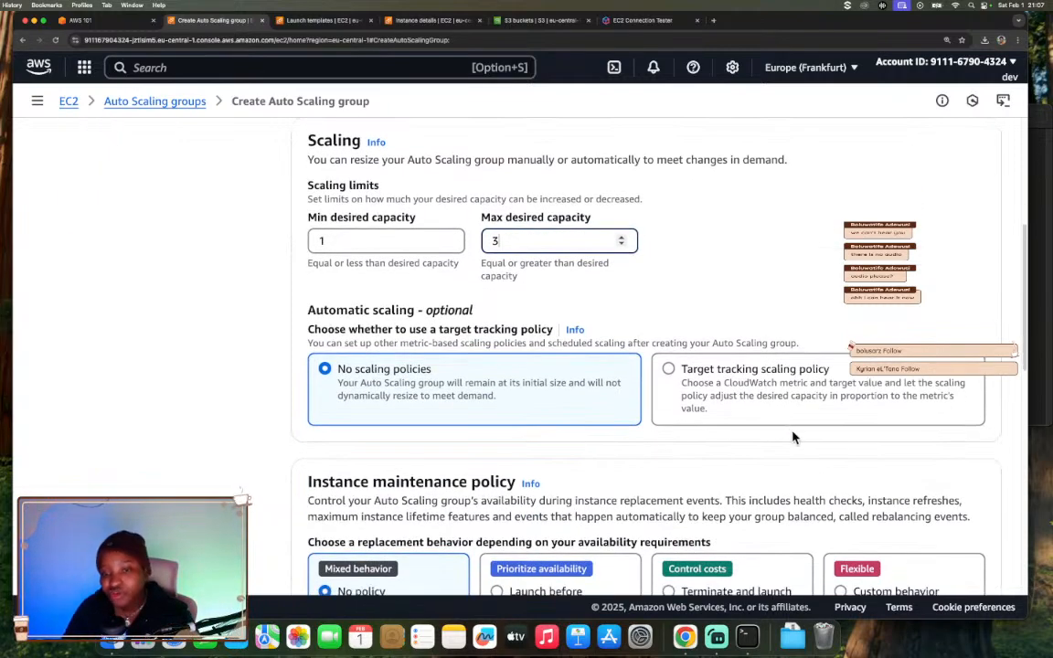
{"action": "scroll", "coordinate": [750, 425], "scroll_direction": "down", "scroll_amount": 2}
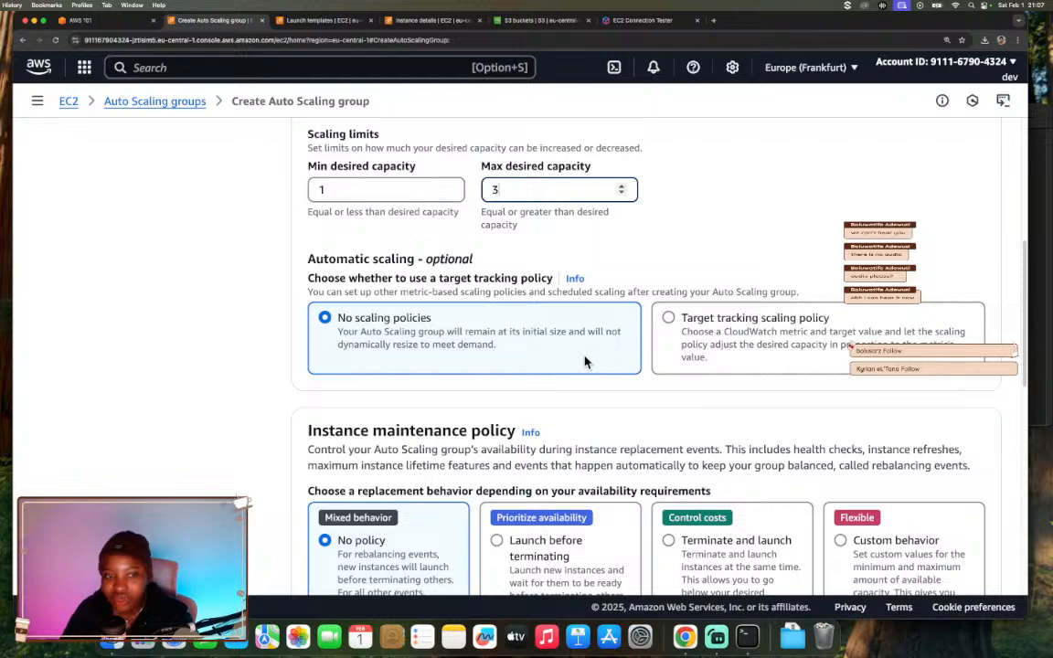
{"action": "left_click", "coordinate": [725, 333]}
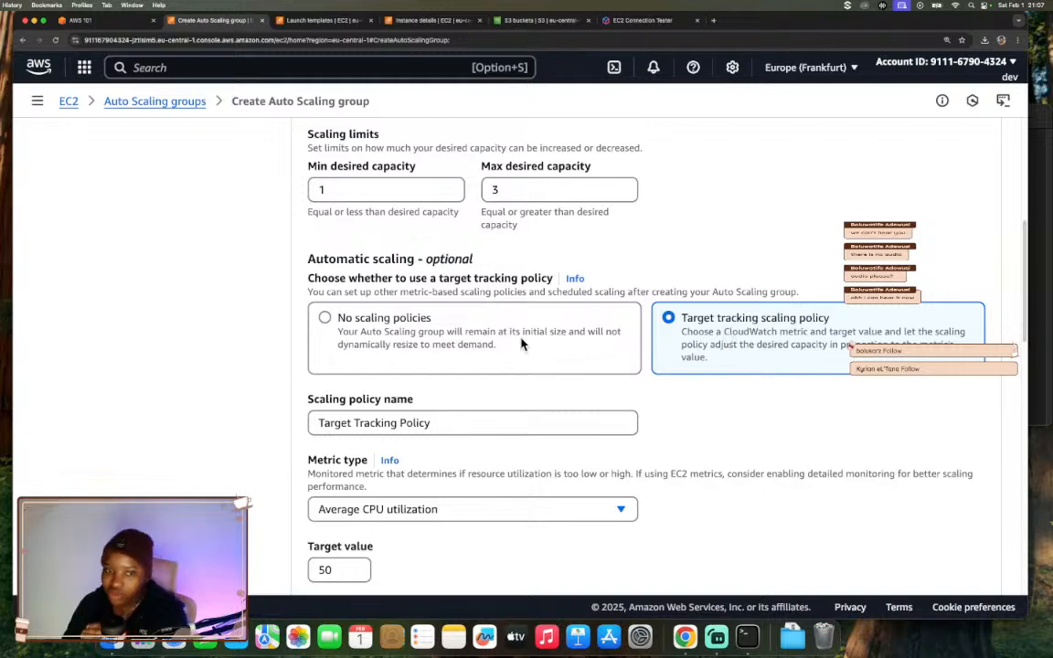
{"action": "scroll", "coordinate": [508, 403], "scroll_direction": "down", "scroll_amount": 2}
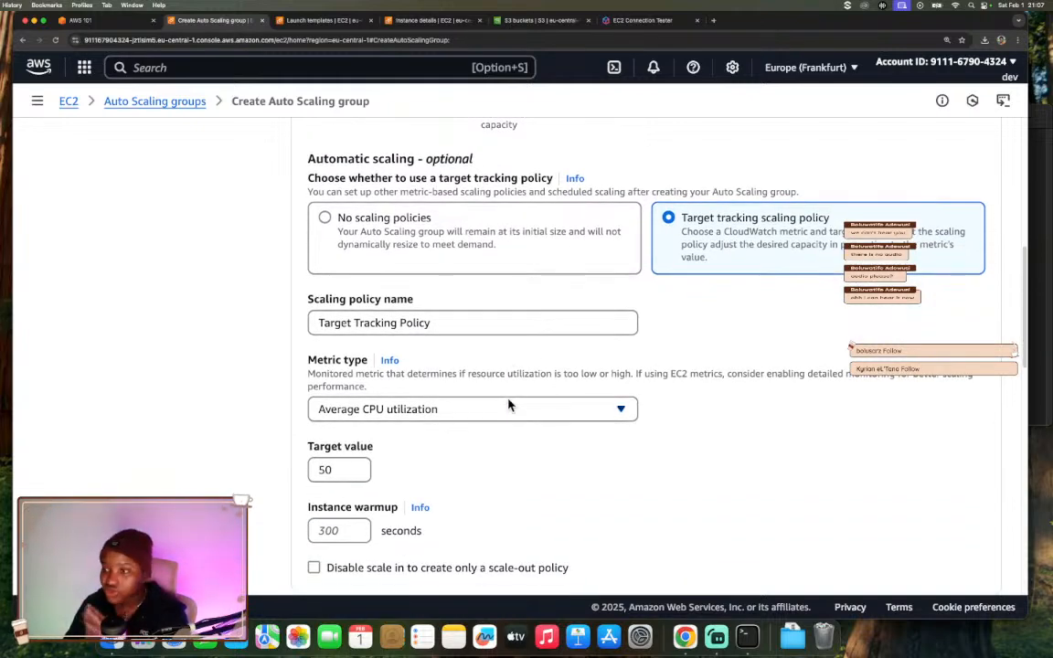
{"action": "left_click", "coordinate": [393, 323]}
{"action": "scroll", "coordinate": [440, 420], "scroll_direction": "down", "scroll_amount": 3}
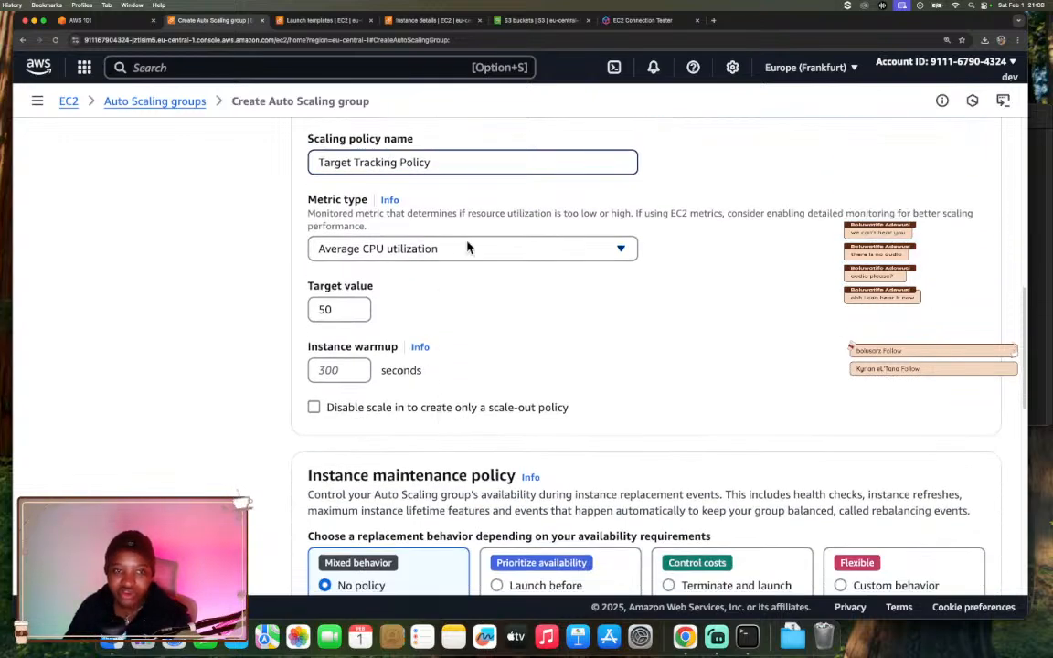
{"action": "left_click", "coordinate": [466, 247]}
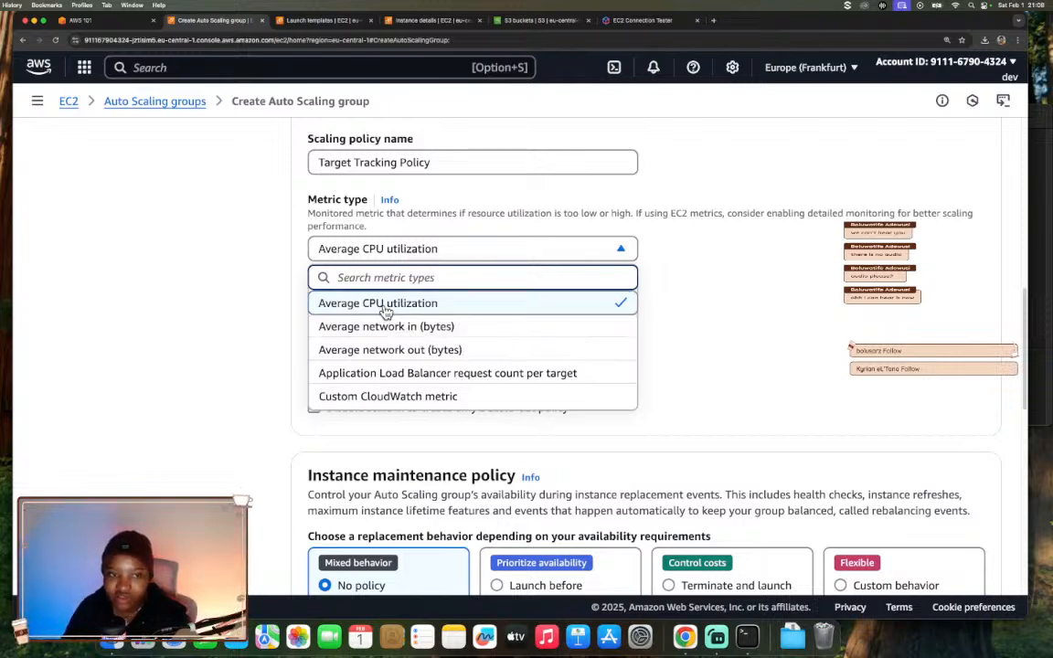
{"action": "left_click", "coordinate": [419, 305]}
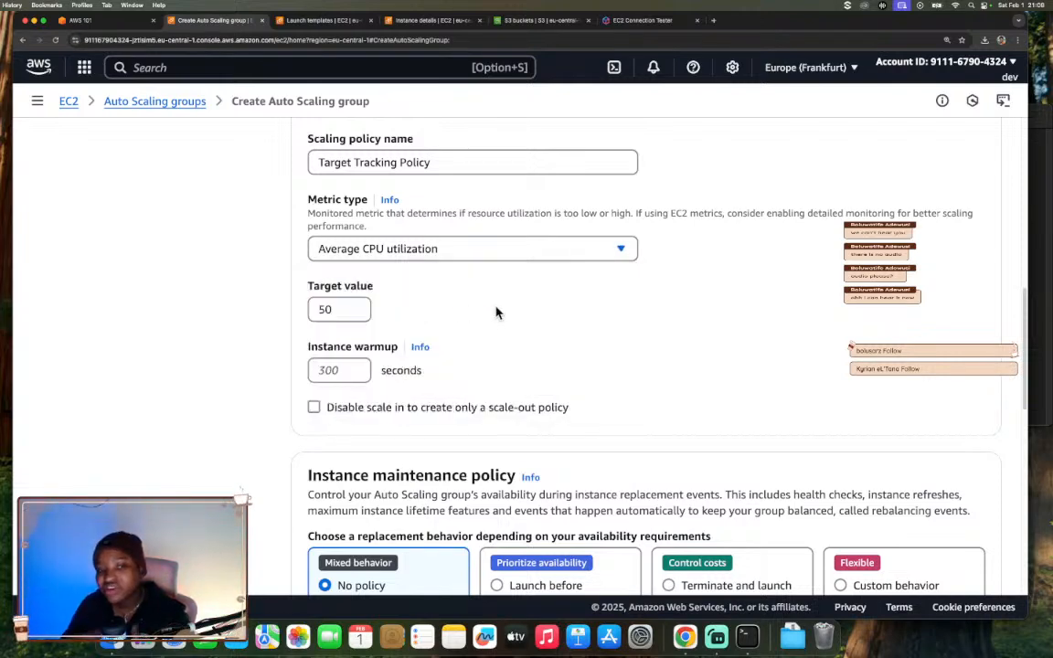
Set the target value of the Average CPU utilization scaling policy to 75.
{"action": "left_click", "coordinate": [352, 307]}
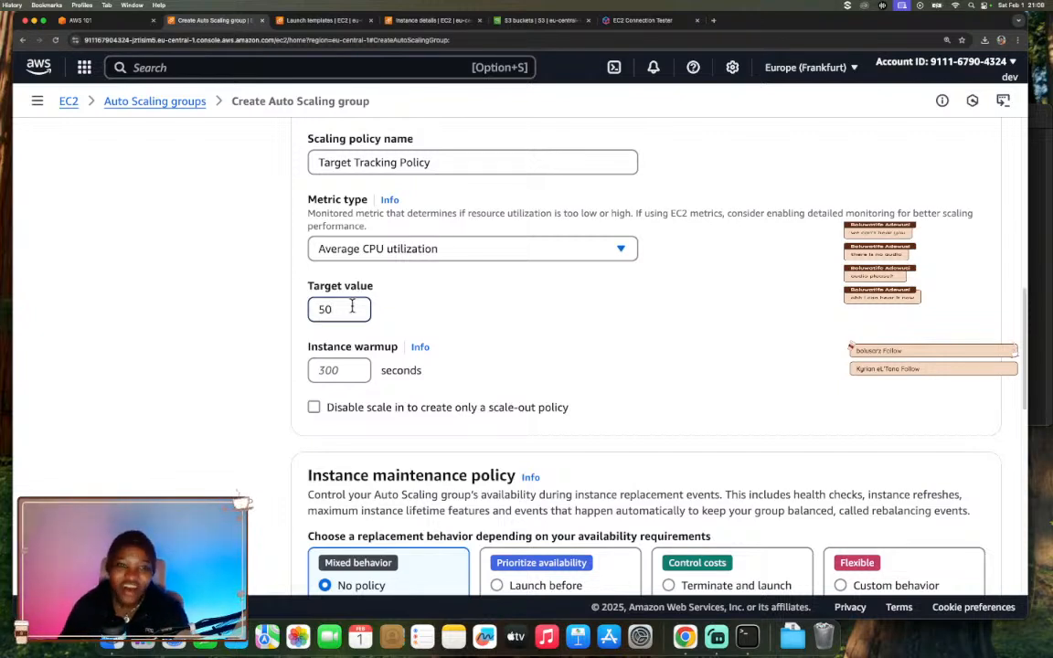
{"action": "left_click", "coordinate": [360, 245]}
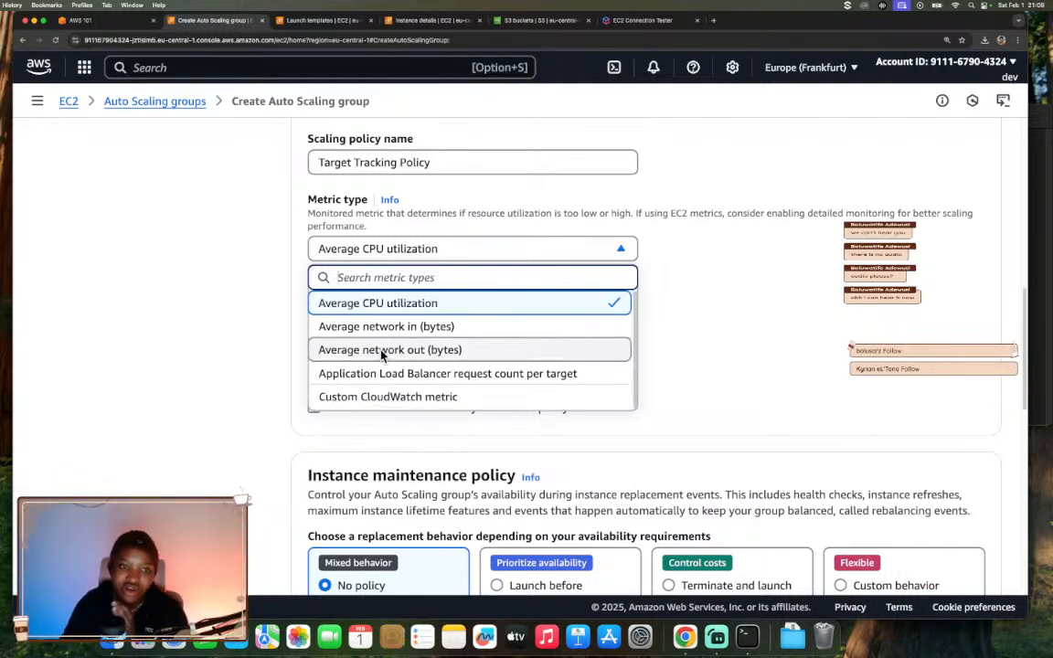
{"action": "left_click", "coordinate": [402, 303]}
{"action": "double_click", "coordinate": [347, 311]}
{"action": "type", "text": "75"}
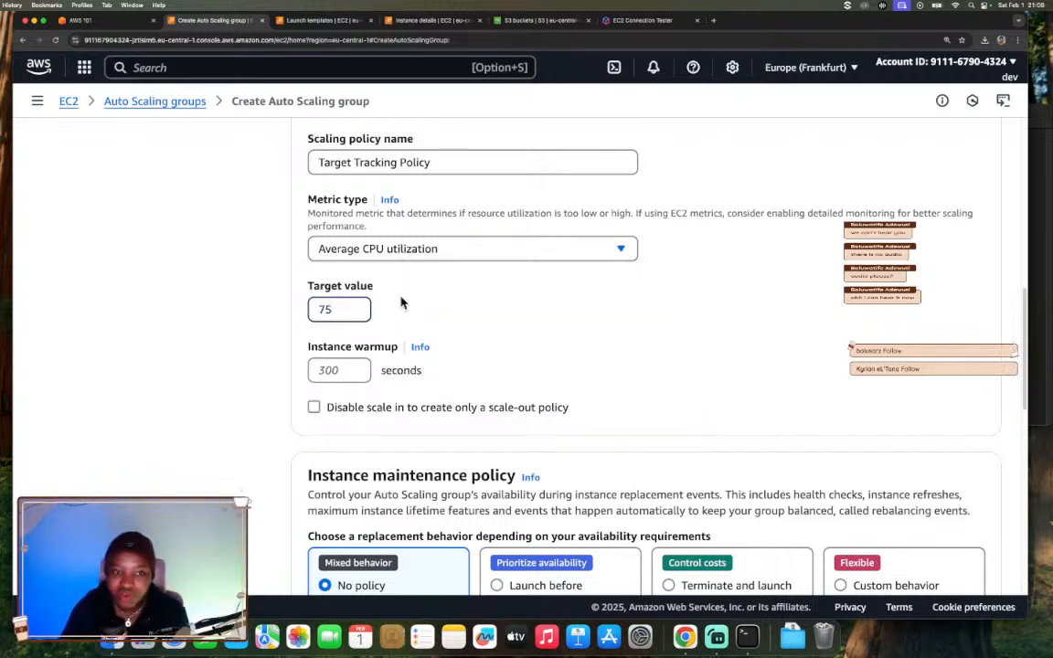
{"action": "left_click", "coordinate": [573, 327]}
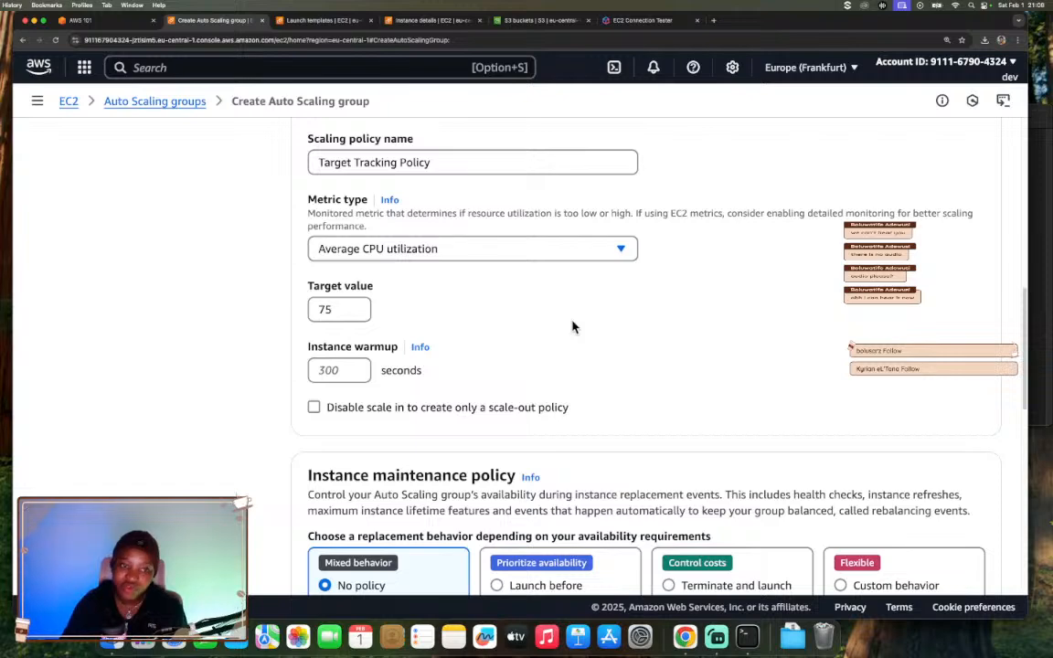
{"action": "scroll", "coordinate": [573, 327], "scroll_direction": "down", "scroll_amount": 2}
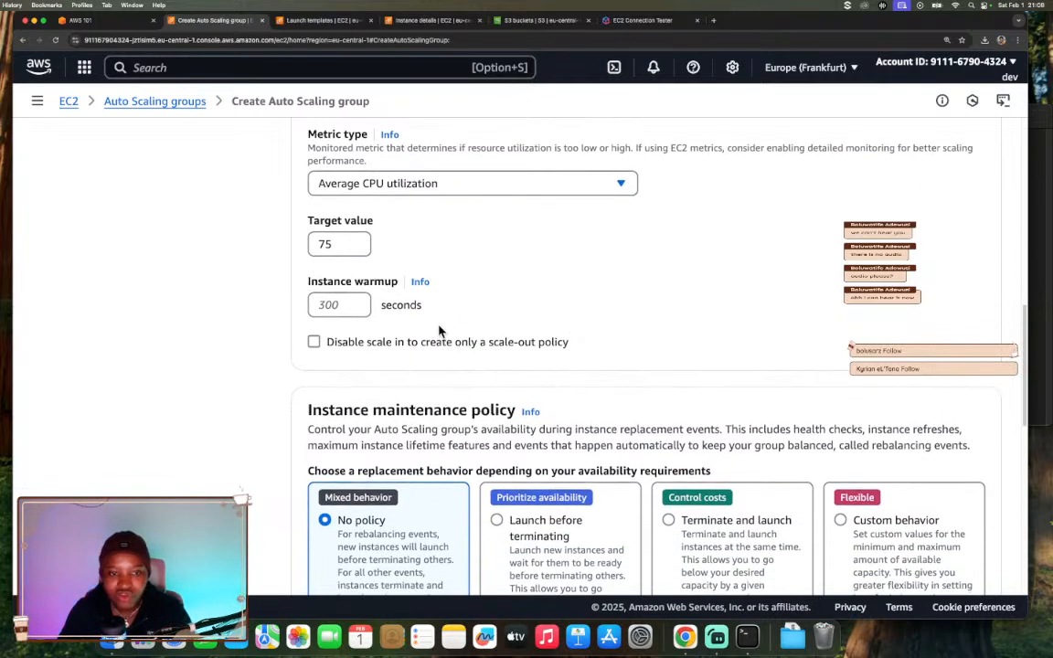
{"action": "left_click", "coordinate": [315, 343]}
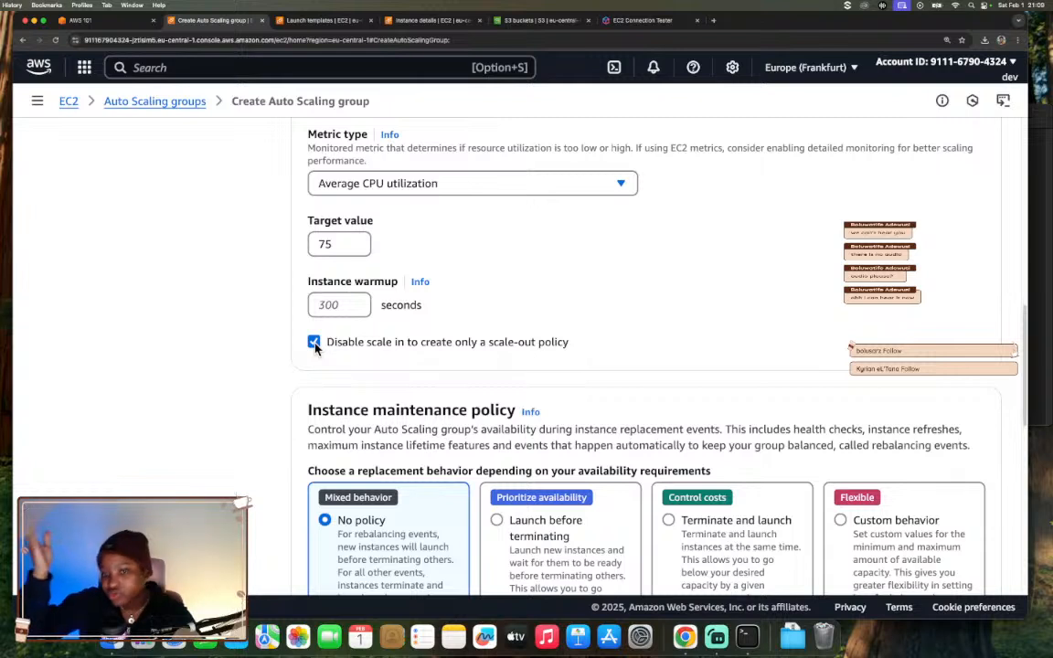
{"action": "left_click", "coordinate": [315, 343]}
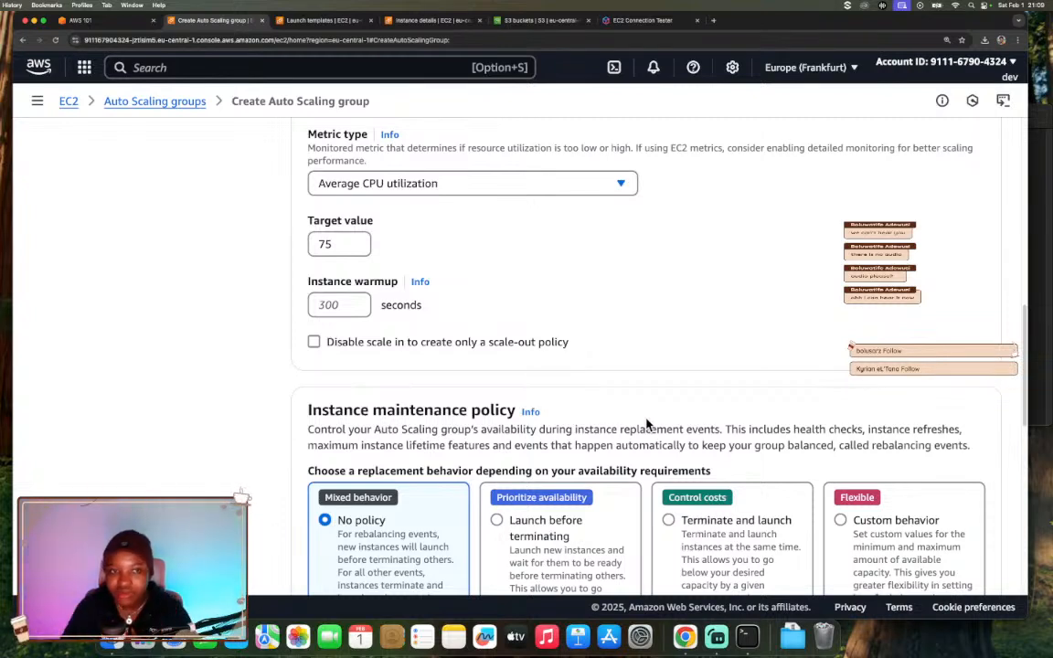
Set the instance maintenance policy's replacement behavior to Launch before terminating.
{"action": "scroll", "coordinate": [828, 424], "scroll_direction": "down", "scroll_amount": 2}
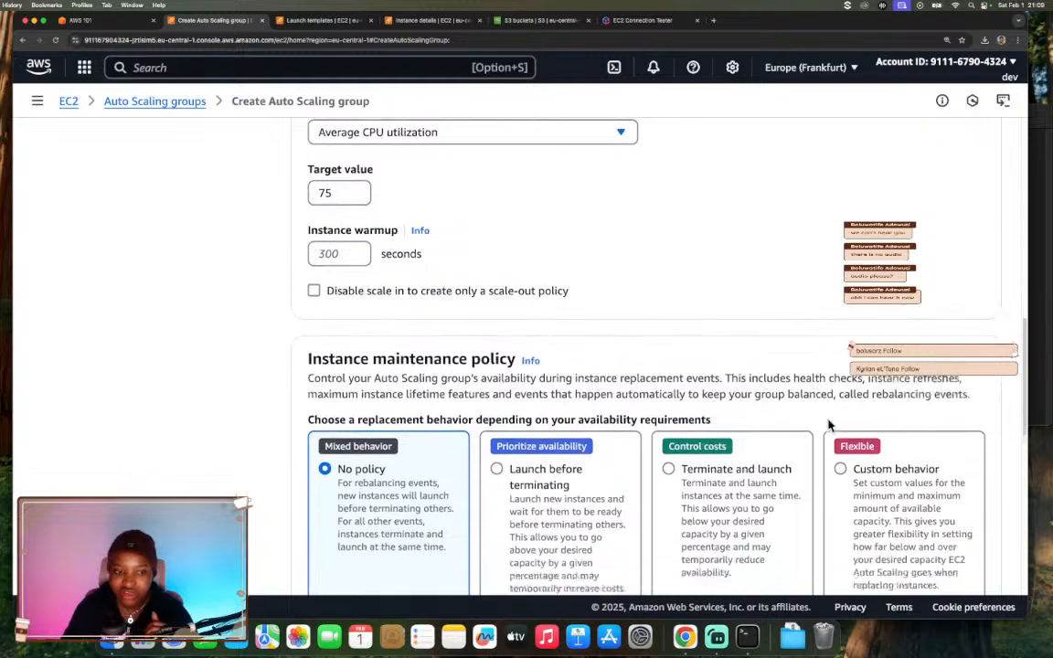
{"action": "scroll", "coordinate": [828, 425], "scroll_direction": "down", "scroll_amount": 5}
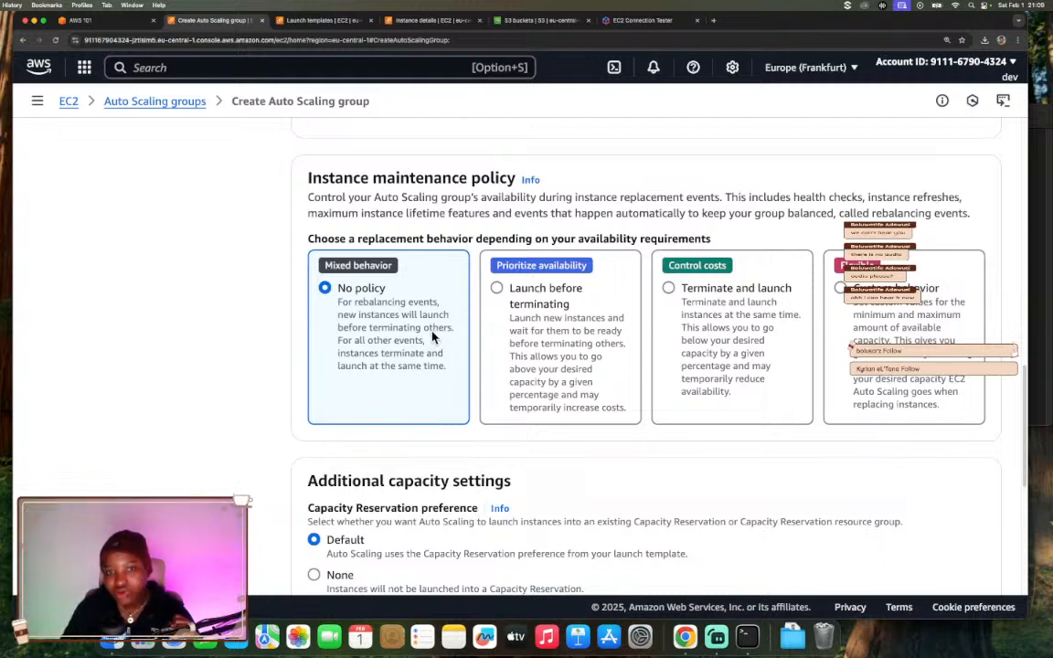
{"action": "left_click", "coordinate": [552, 293]}
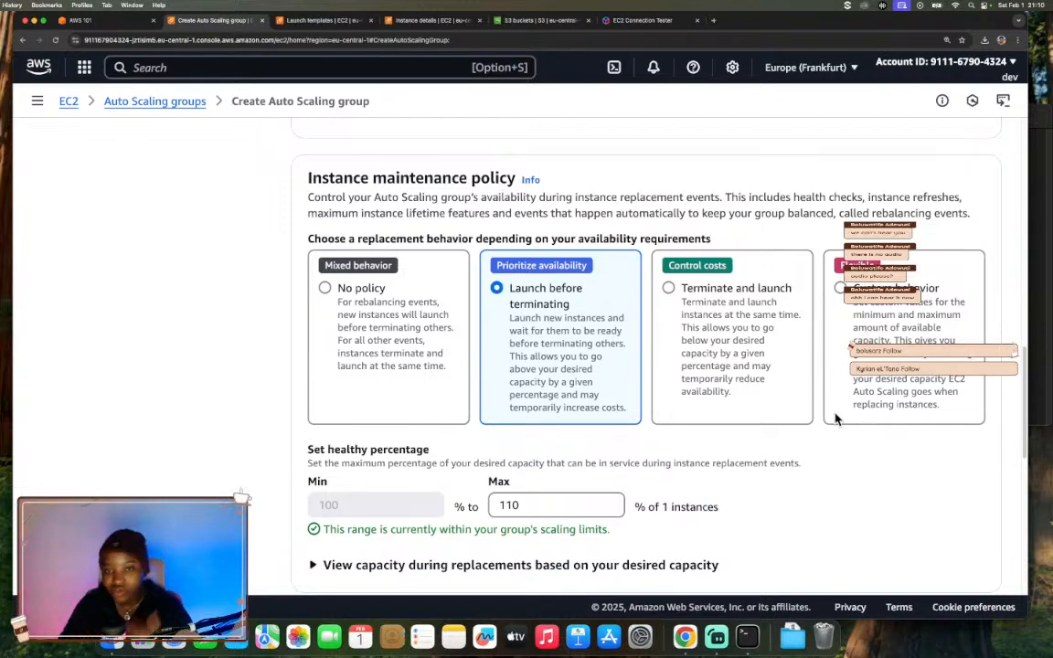
Keep the default additional capacity and additional settings, and continue to the notification options.
{"action": "scroll", "coordinate": [399, 392], "scroll_direction": "down", "scroll_amount": 2}
{"action": "scroll", "coordinate": [399, 392], "scroll_direction": "down", "scroll_amount": 2}
{"action": "scroll", "coordinate": [398, 392], "scroll_direction": "down", "scroll_amount": 7}
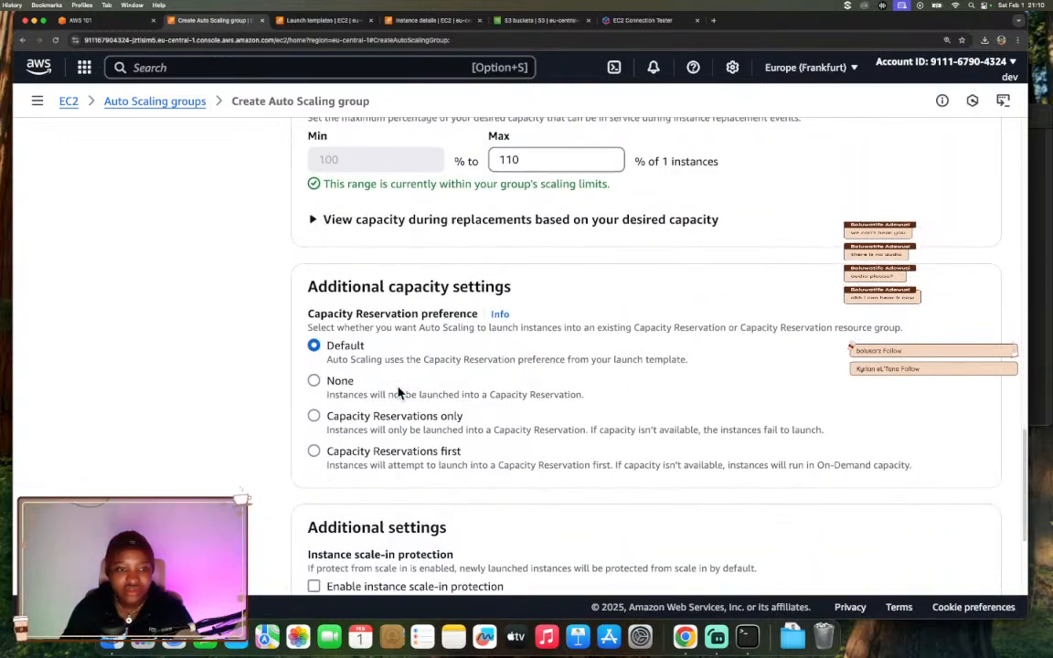
{"action": "scroll", "coordinate": [580, 458], "scroll_direction": "down", "scroll_amount": 4}
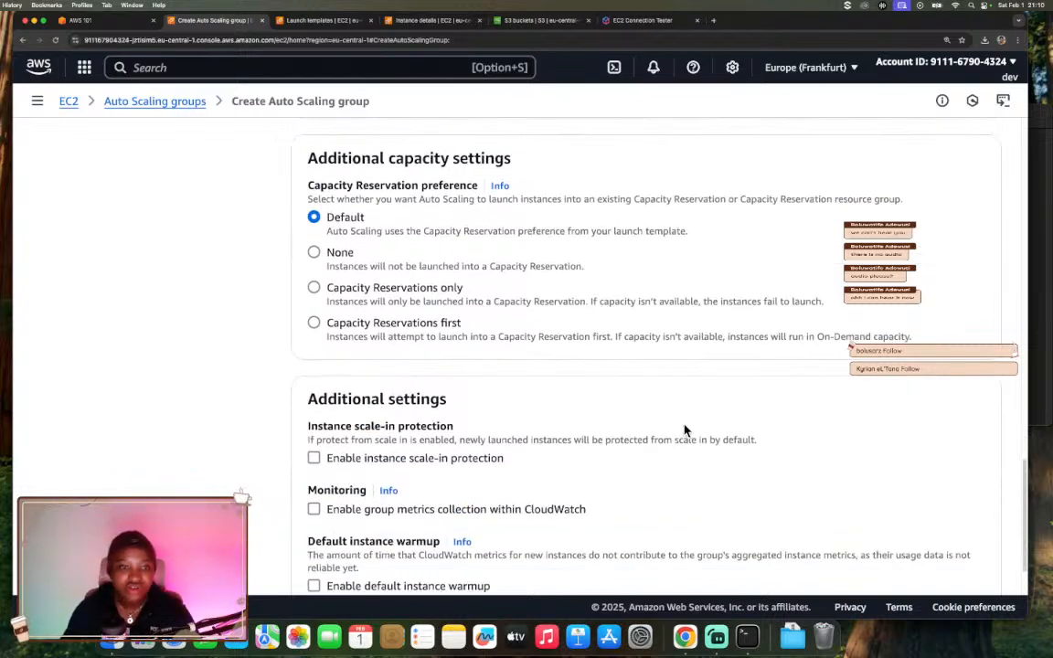
{"action": "scroll", "coordinate": [684, 430], "scroll_direction": "down", "scroll_amount": 1}
{"action": "scroll", "coordinate": [687, 430], "scroll_direction": "down", "scroll_amount": 1}
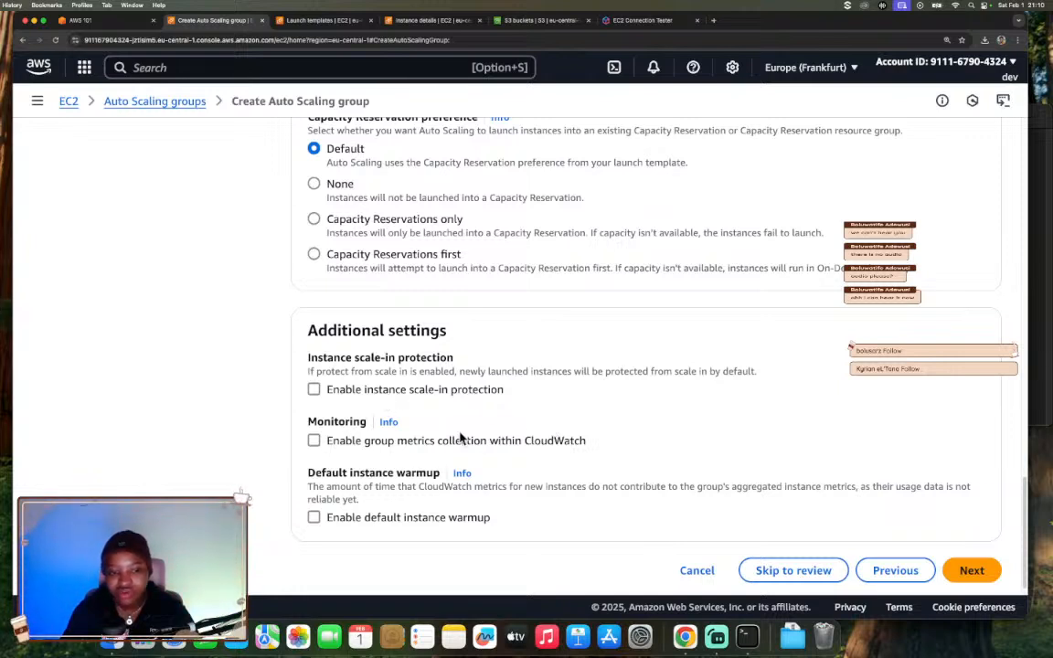
{"action": "left_click", "coordinate": [969, 567]}
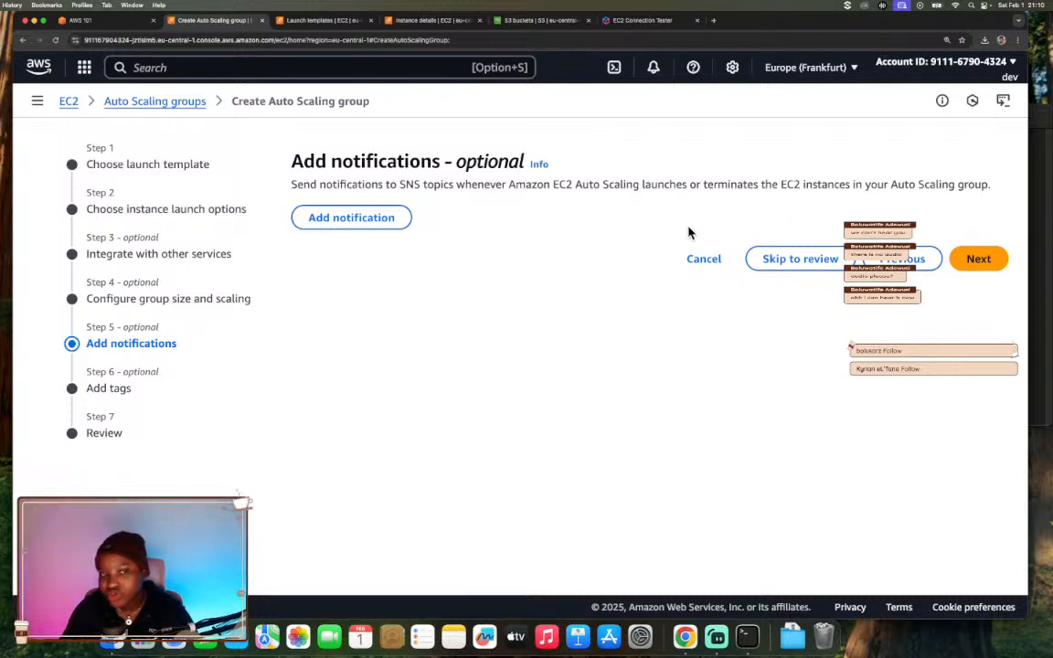
Continue without adding notifications or tags, and go through the configuration review to its end.
{"action": "left_click", "coordinate": [974, 258]}
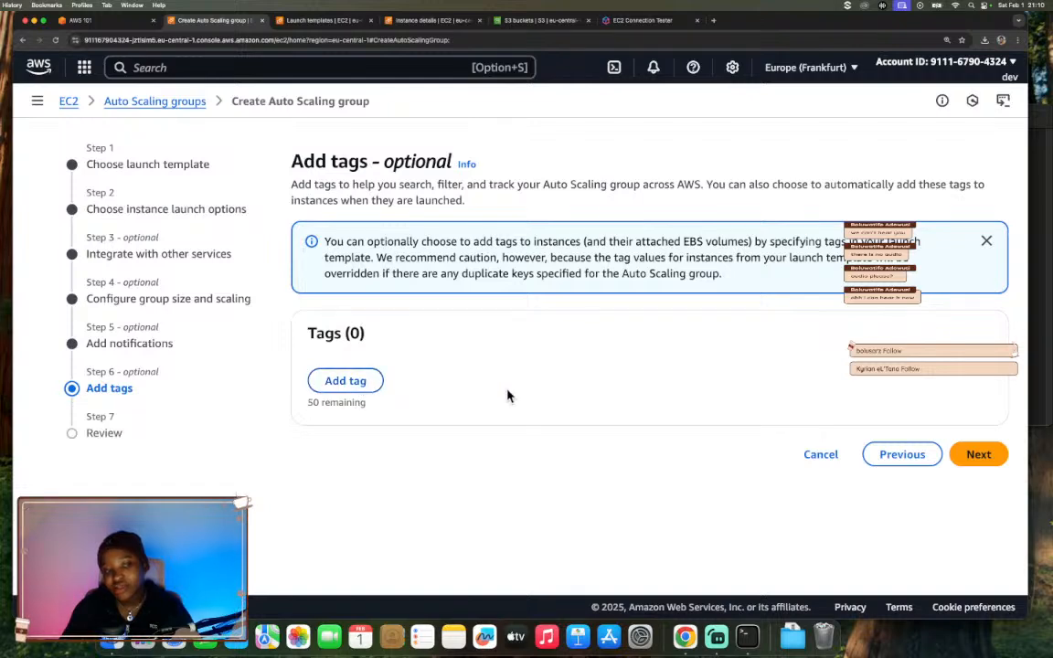
{"action": "left_click", "coordinate": [978, 454]}
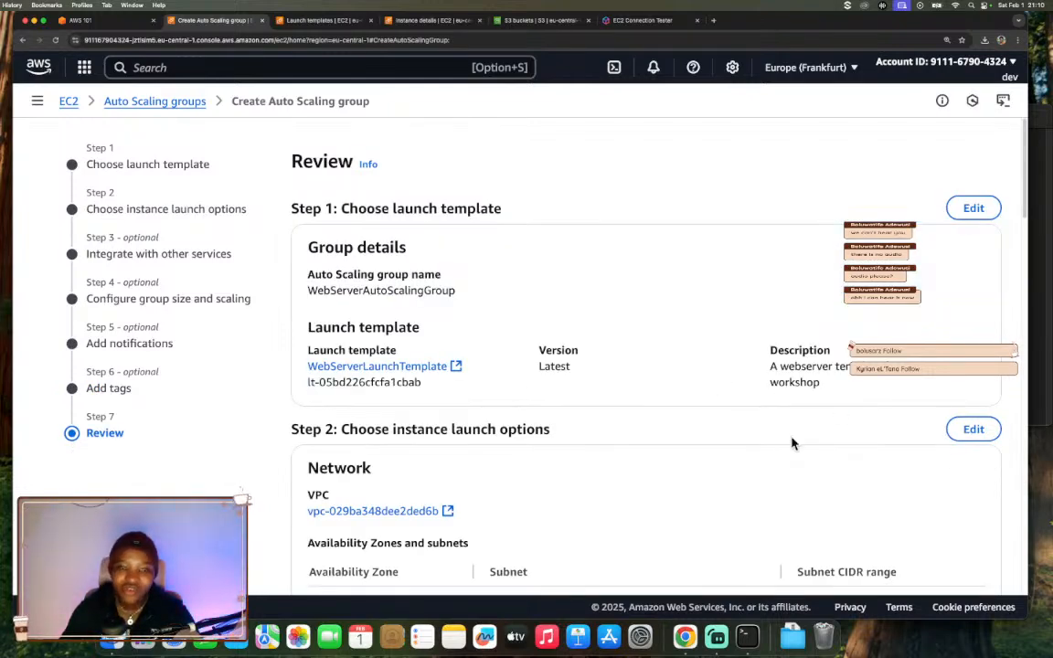
{"action": "scroll", "coordinate": [791, 440], "scroll_direction": "down", "scroll_amount": 15}
{"action": "scroll", "coordinate": [792, 442], "scroll_direction": "down", "scroll_amount": 10}
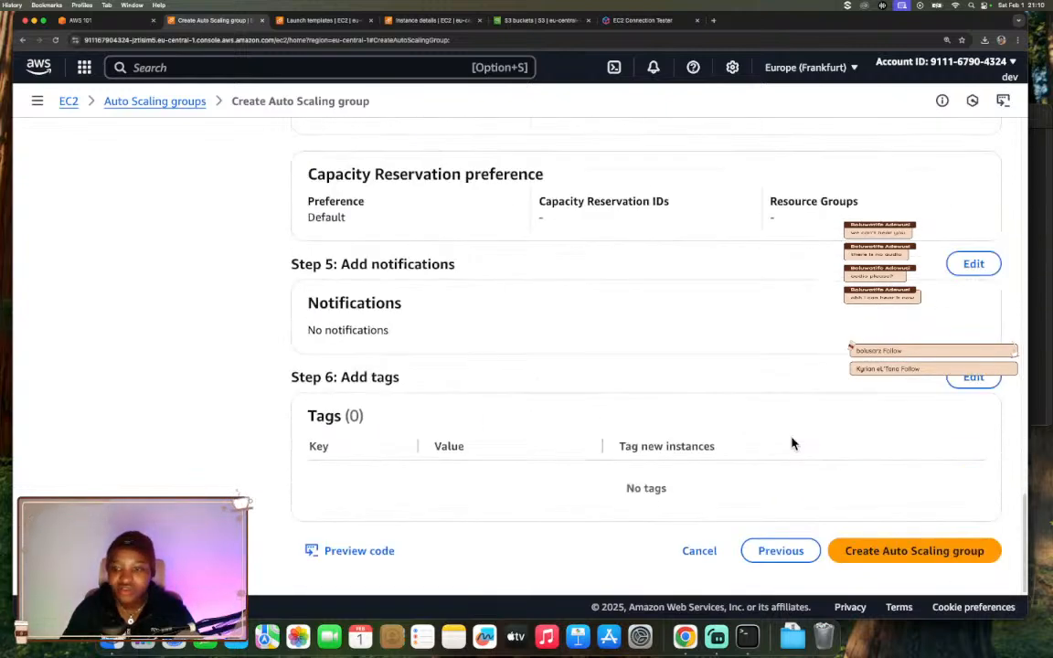
Create the Auto Scaling group from the reviewed configuration and refresh the group list to check WebServerAutoScalingGroup's status.
{"action": "left_click", "coordinate": [912, 549]}
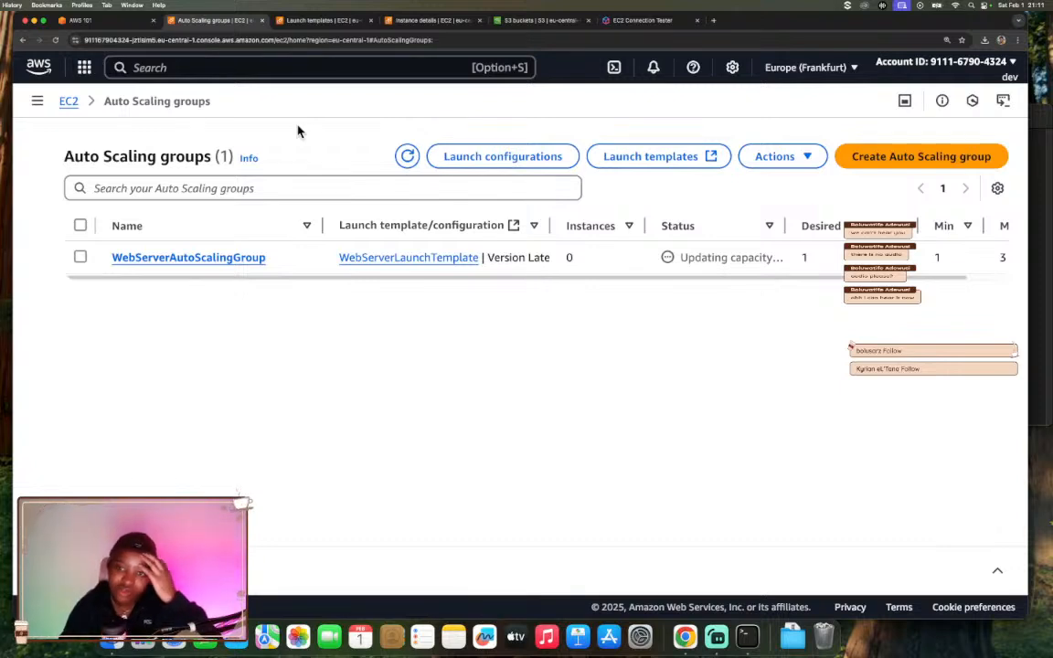
{"action": "left_click", "coordinate": [408, 157]}
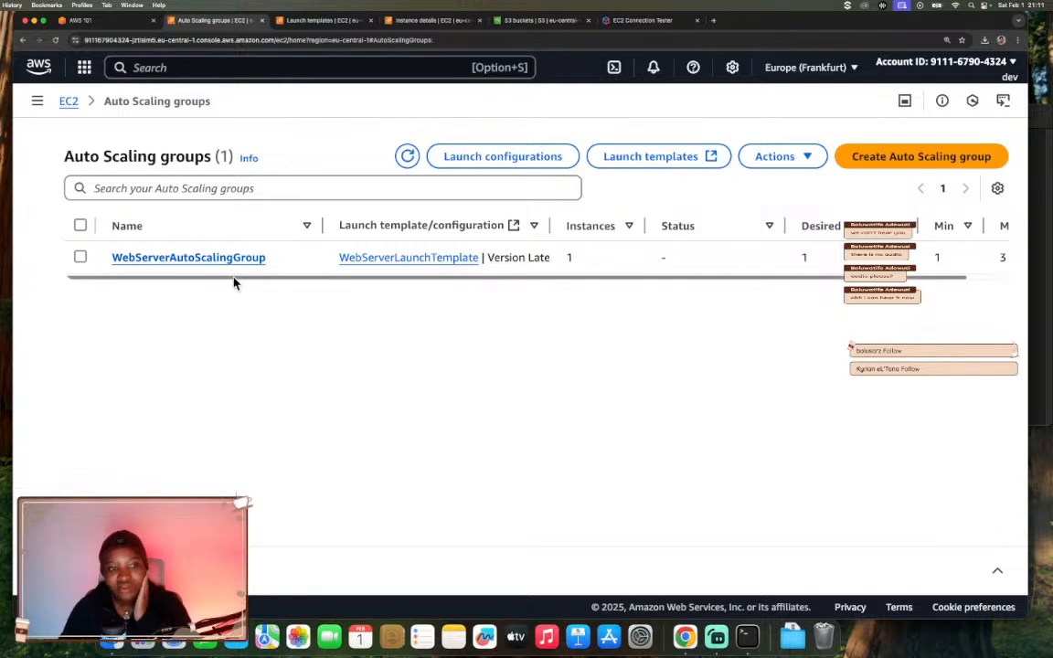
{"action": "scroll", "coordinate": [265, 283], "scroll_direction": "right", "scroll_amount": 2}
{"action": "scroll", "coordinate": [277, 291], "scroll_direction": "left", "scroll_amount": 2}
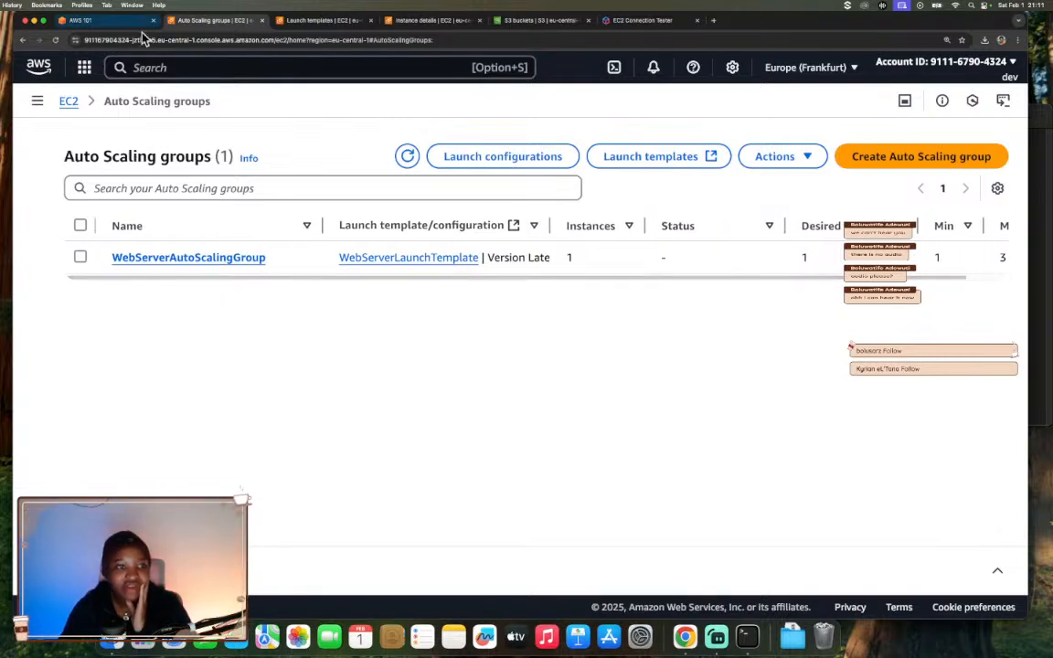
Go to the EC2 dashboard and list the running instances.
{"action": "left_click", "coordinate": [71, 101]}
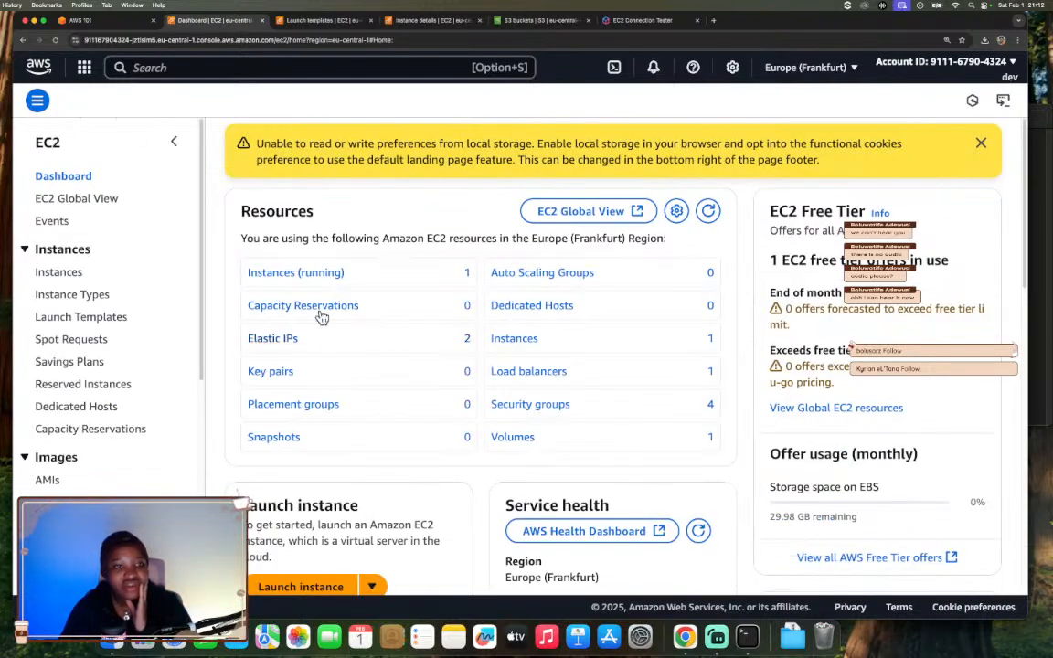
{"action": "left_click", "coordinate": [308, 273]}
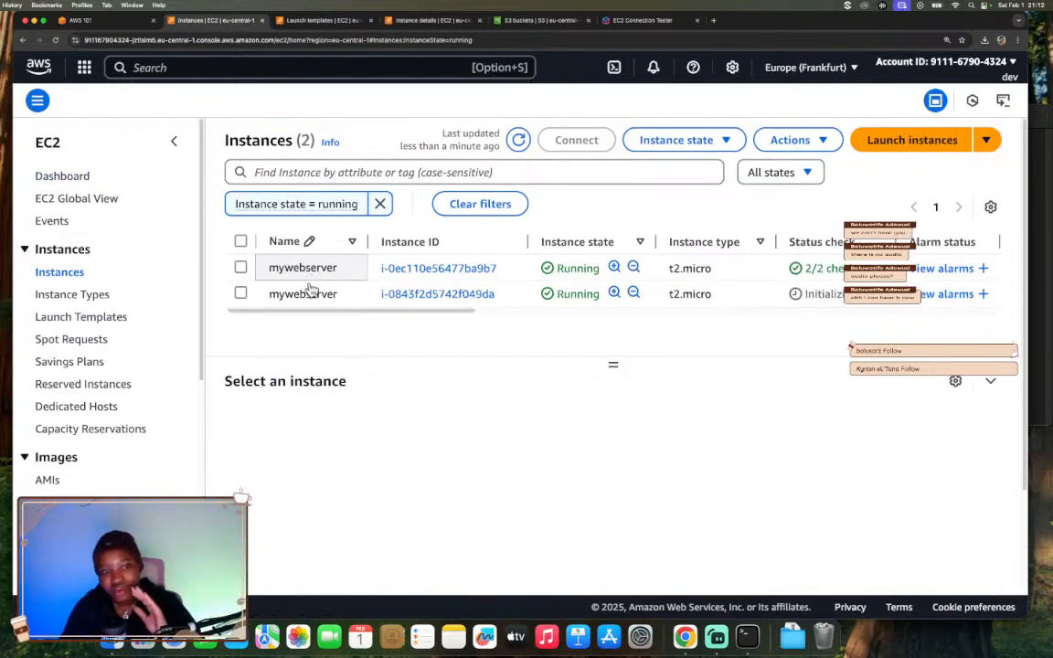
{"action": "left_click_drag", "start_coordinate": [437, 315], "coordinate": [299, 337]}
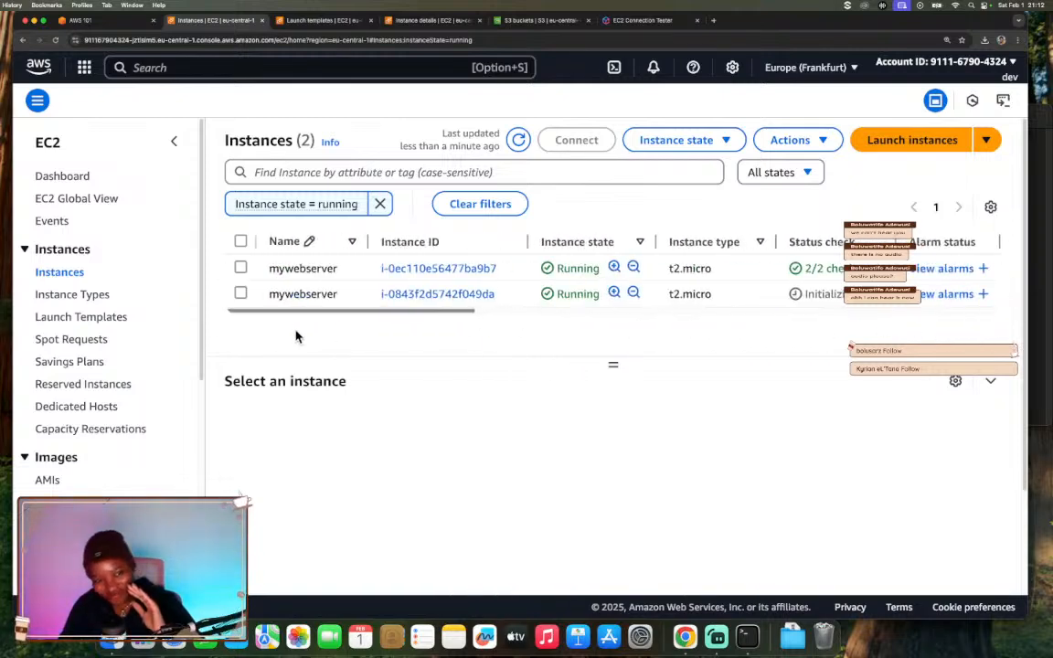
Terminate the original mywebserver instance, i-0ec110e56477ba9b7, and confirm its deletion.
{"action": "left_click", "coordinate": [241, 268]}
{"action": "left_click", "coordinate": [242, 269]}
{"action": "left_click", "coordinate": [241, 269]}
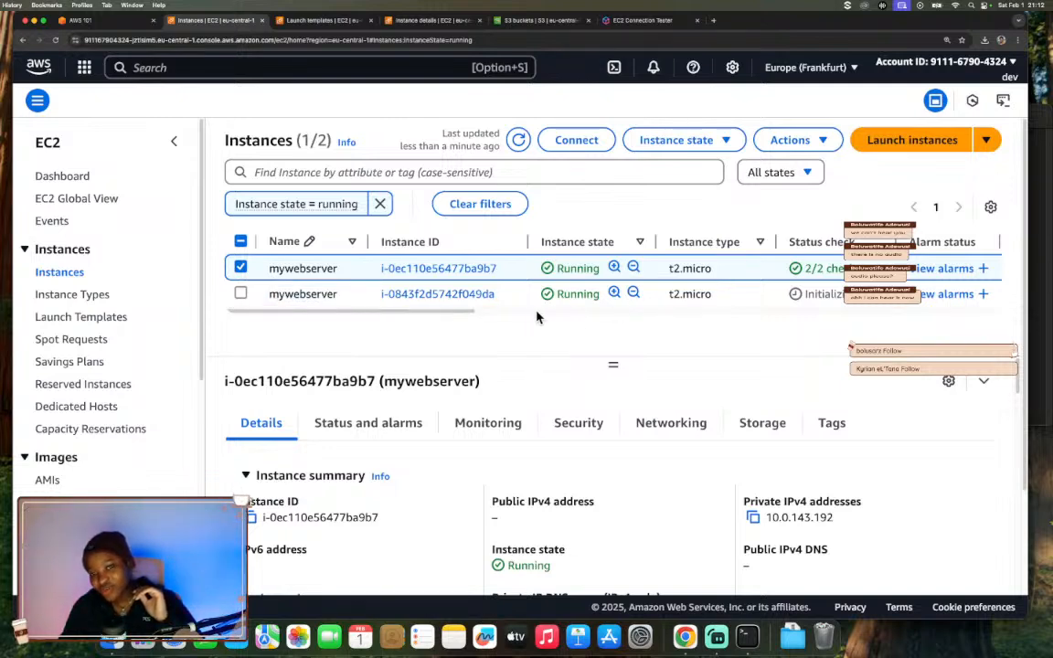
{"action": "scroll", "coordinate": [508, 318], "scroll_direction": "right", "scroll_amount": 5}
{"action": "scroll", "coordinate": [501, 322], "scroll_direction": "left", "scroll_amount": 5}
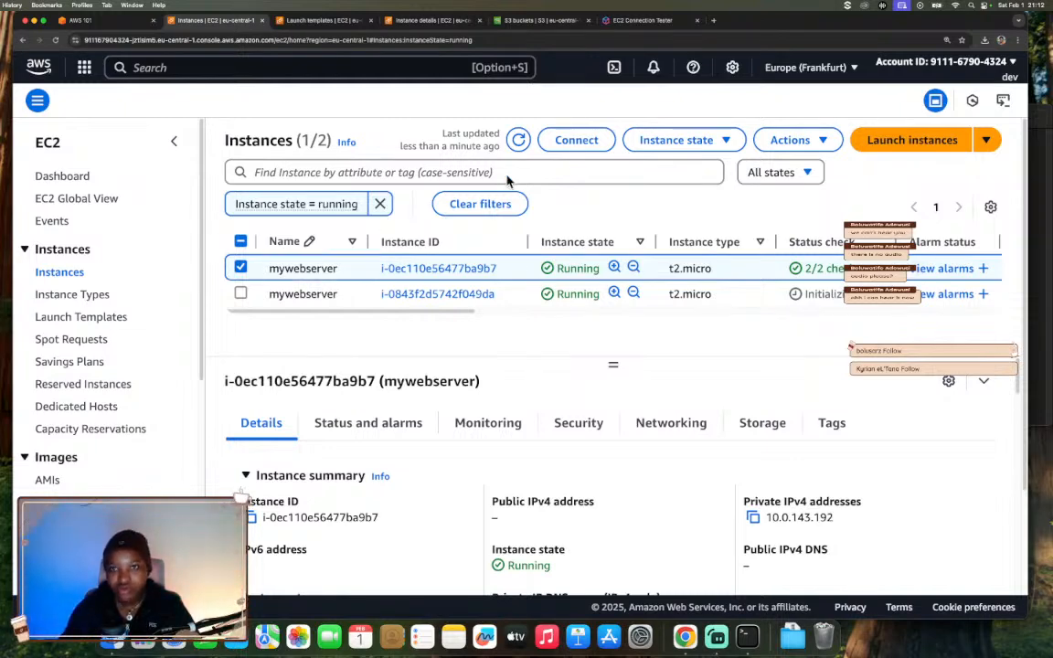
{"action": "left_click", "coordinate": [803, 138]}
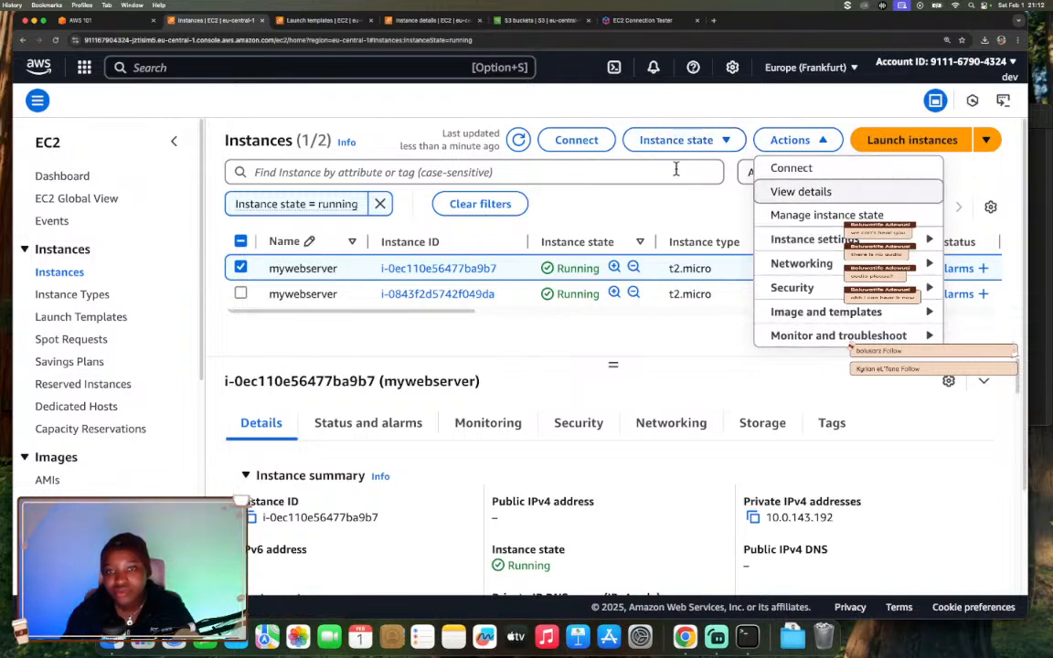
{"action": "left_click", "coordinate": [678, 140]}
{"action": "left_click", "coordinate": [690, 262]}
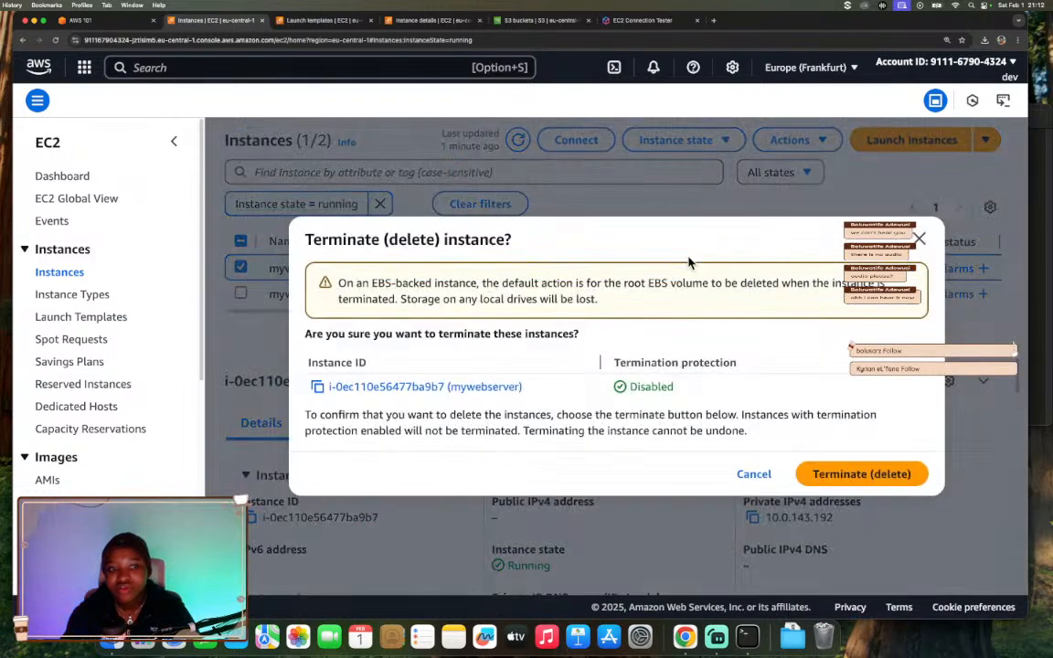
{"action": "left_click", "coordinate": [846, 475]}
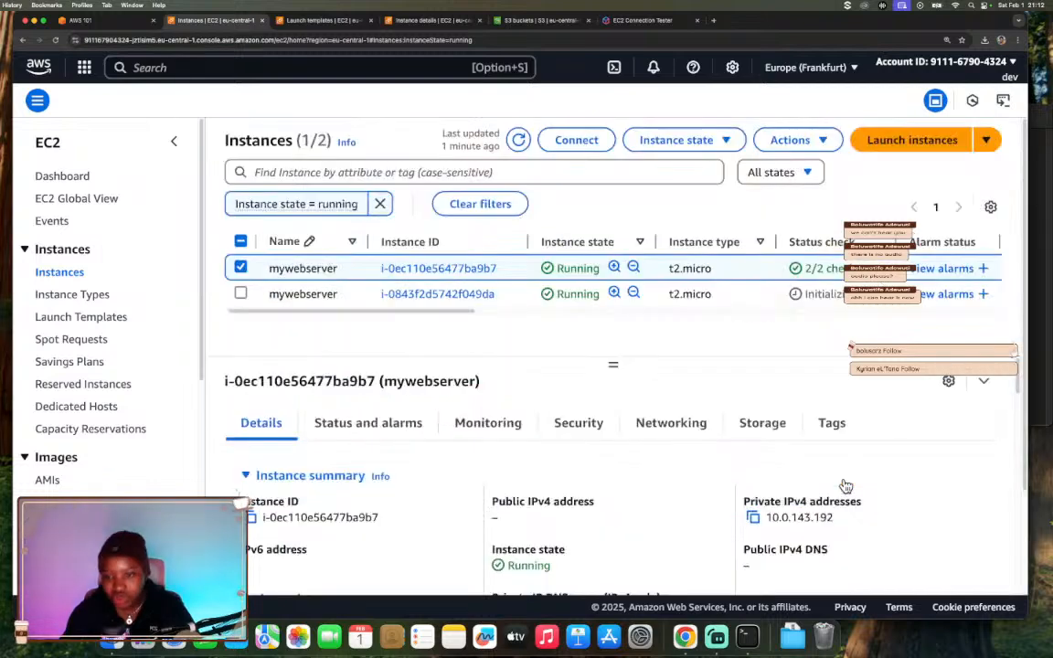
Return to the workshop's Scaling (ASG) challenge, look through its remaining sections, and continue to the Clean Up page.
{"action": "left_click", "coordinate": [118, 19]}
{"action": "left_click", "coordinate": [119, 494]}
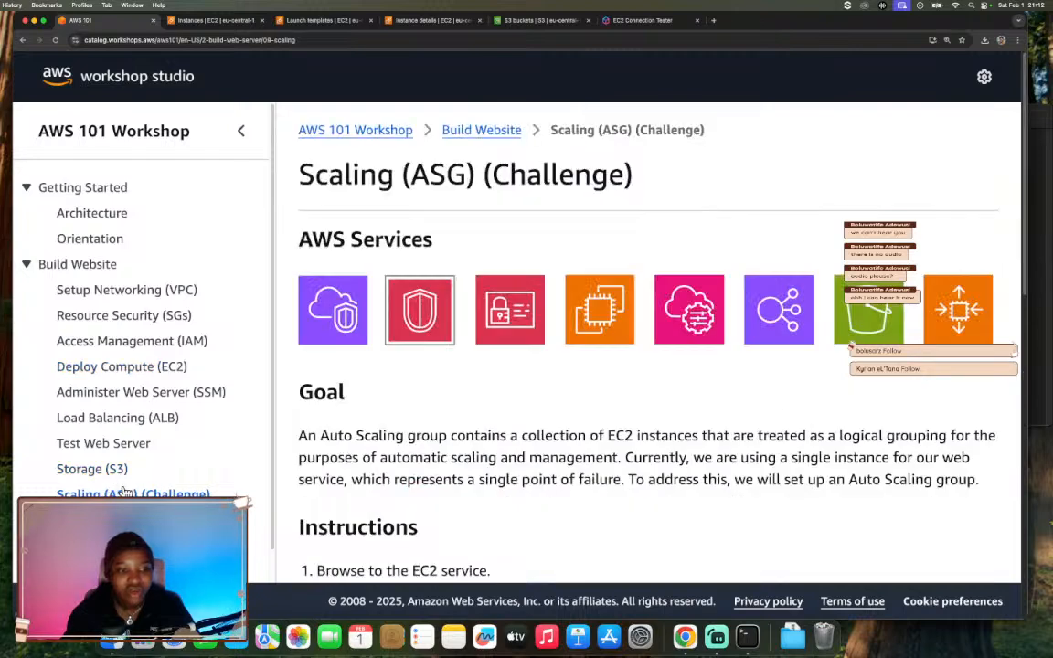
{"action": "scroll", "coordinate": [540, 370], "scroll_direction": "down", "scroll_amount": 10}
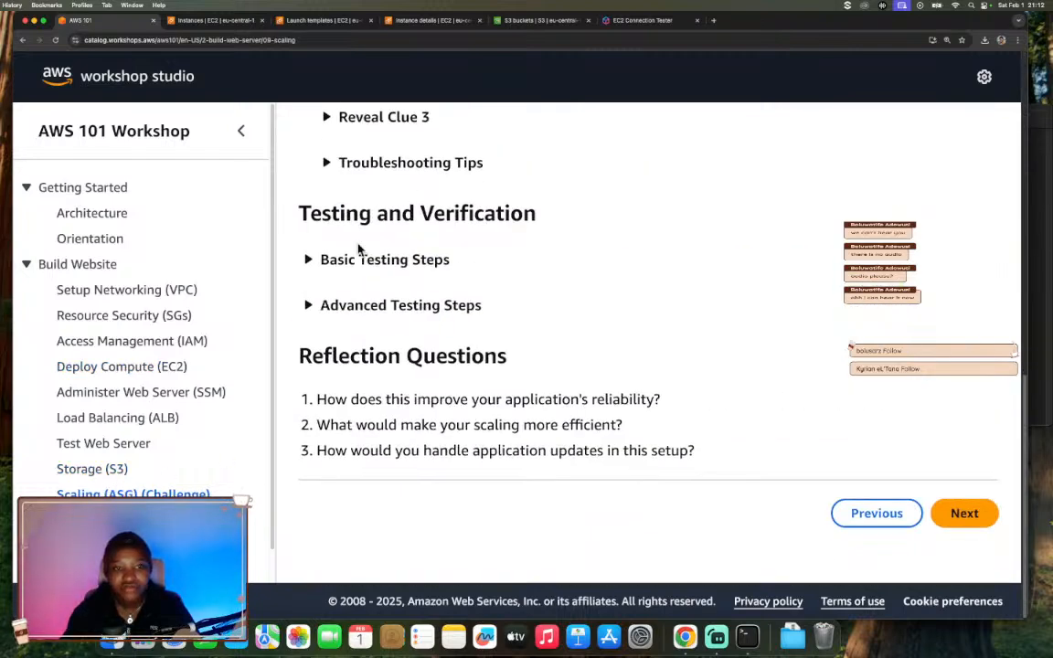
{"action": "scroll", "coordinate": [539, 370], "scroll_direction": "up", "scroll_amount": 1}
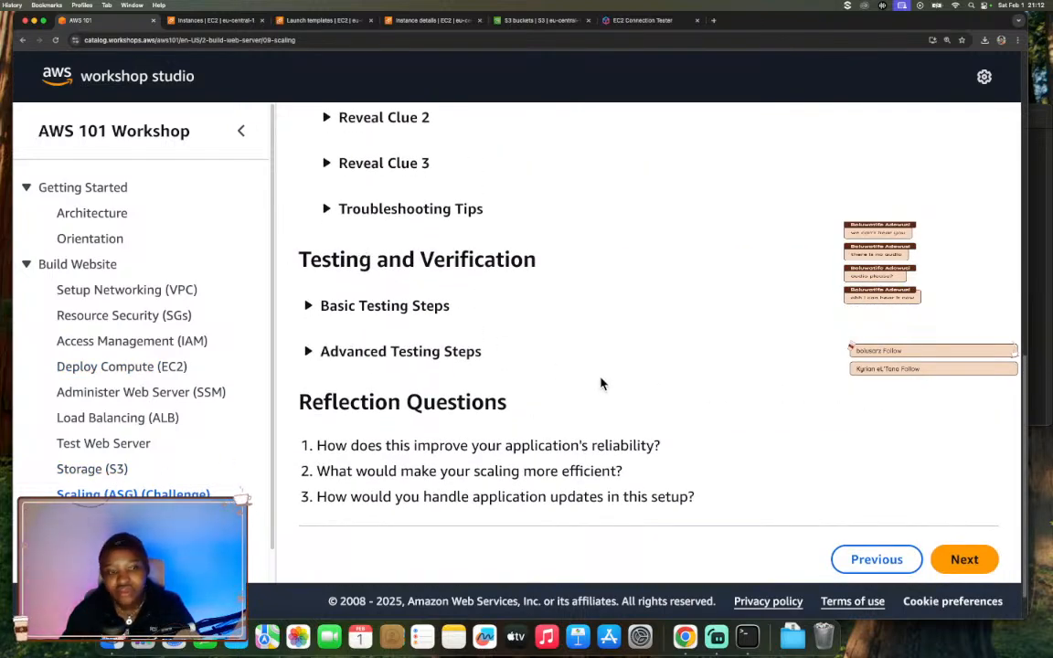
{"action": "scroll", "coordinate": [777, 457], "scroll_direction": "down", "scroll_amount": 1}
{"action": "left_click", "coordinate": [961, 520]}
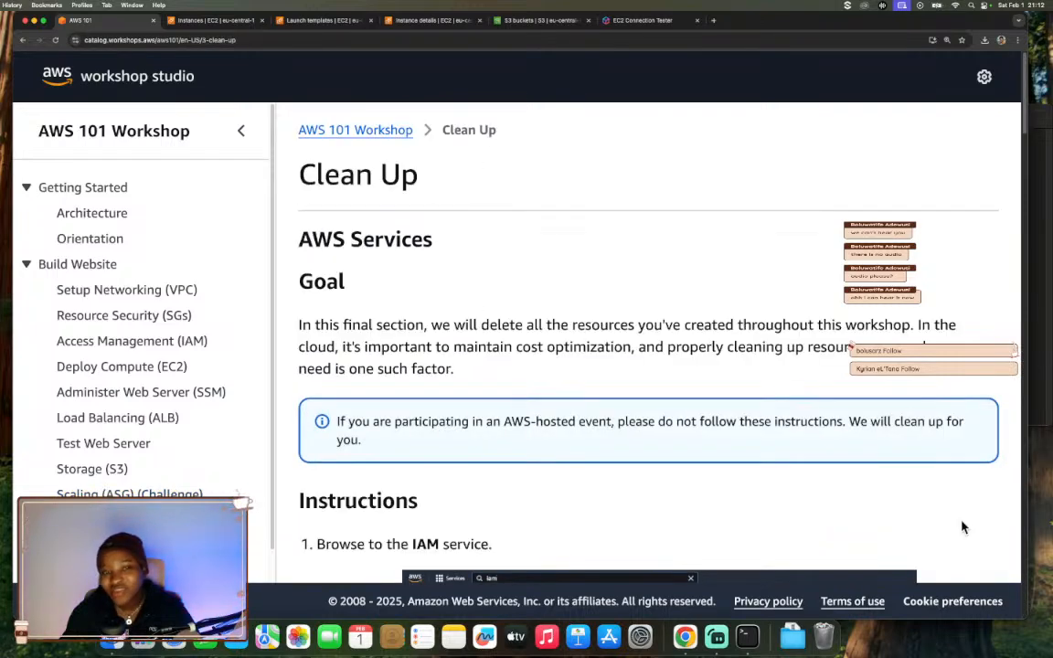
Read through all the Clean Up instructions, from deleting the IAM role to deleting project-vpc, and return to their beginning.
{"action": "scroll", "coordinate": [393, 385], "scroll_direction": "down", "scroll_amount": 5}
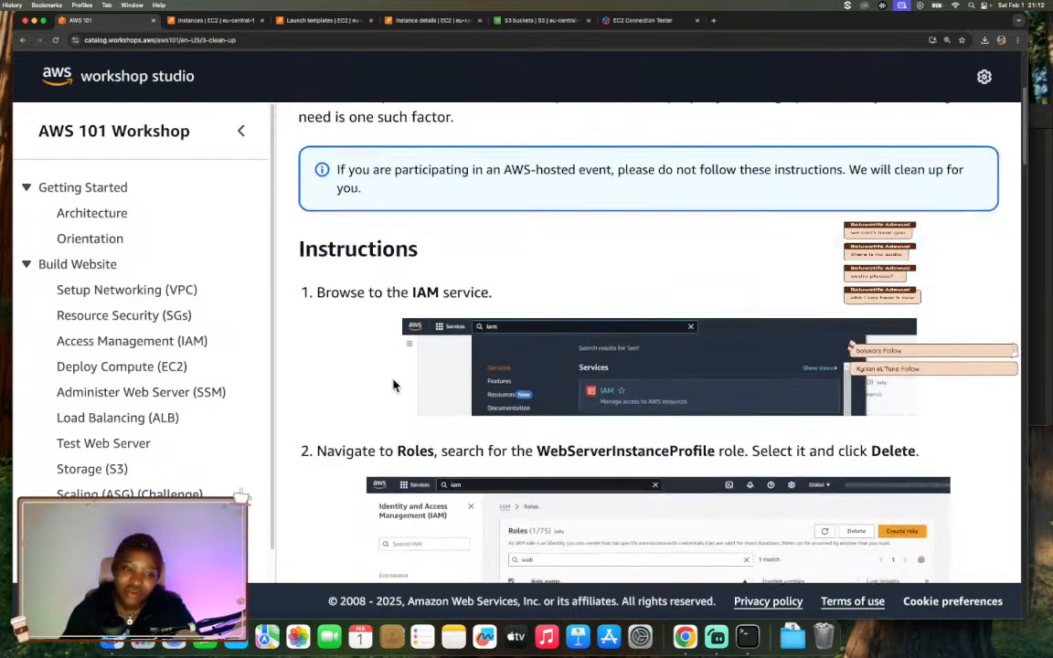
{"action": "scroll", "coordinate": [394, 385], "scroll_direction": "down", "scroll_amount": 5}
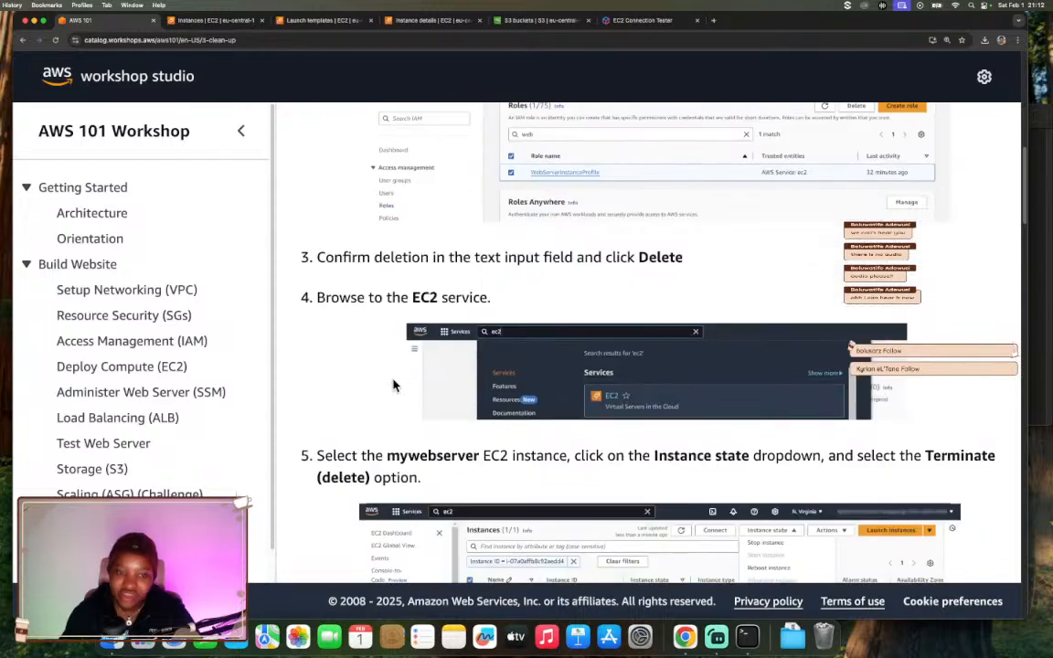
{"action": "scroll", "coordinate": [393, 381], "scroll_direction": "down", "scroll_amount": 1}
{"action": "scroll", "coordinate": [393, 379], "scroll_direction": "down", "scroll_amount": 2}
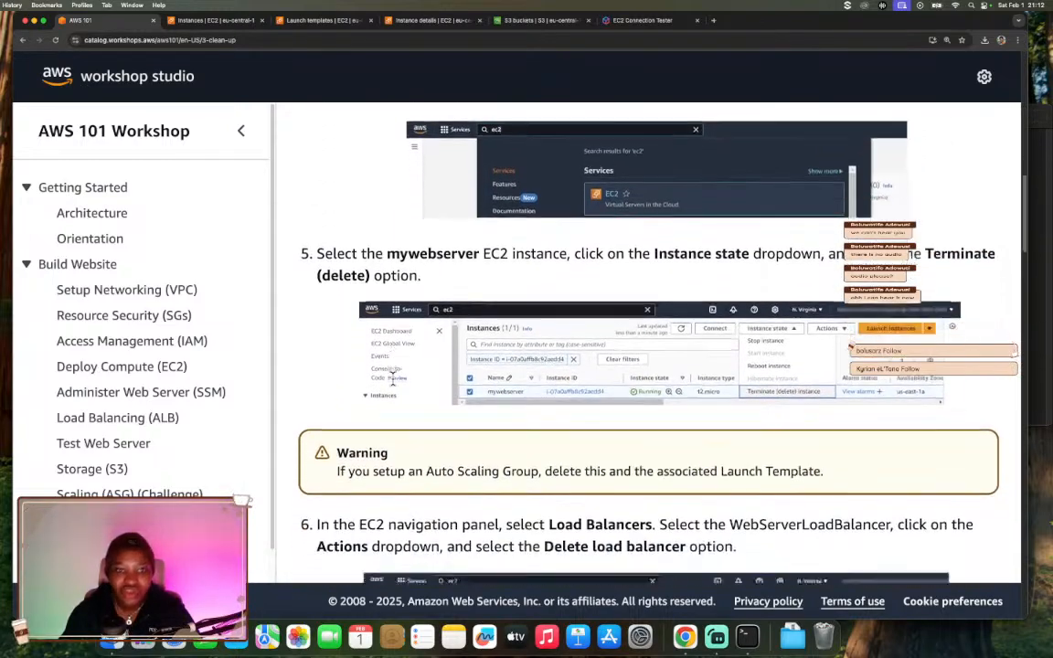
{"action": "scroll", "coordinate": [393, 379], "scroll_direction": "down", "scroll_amount": 2}
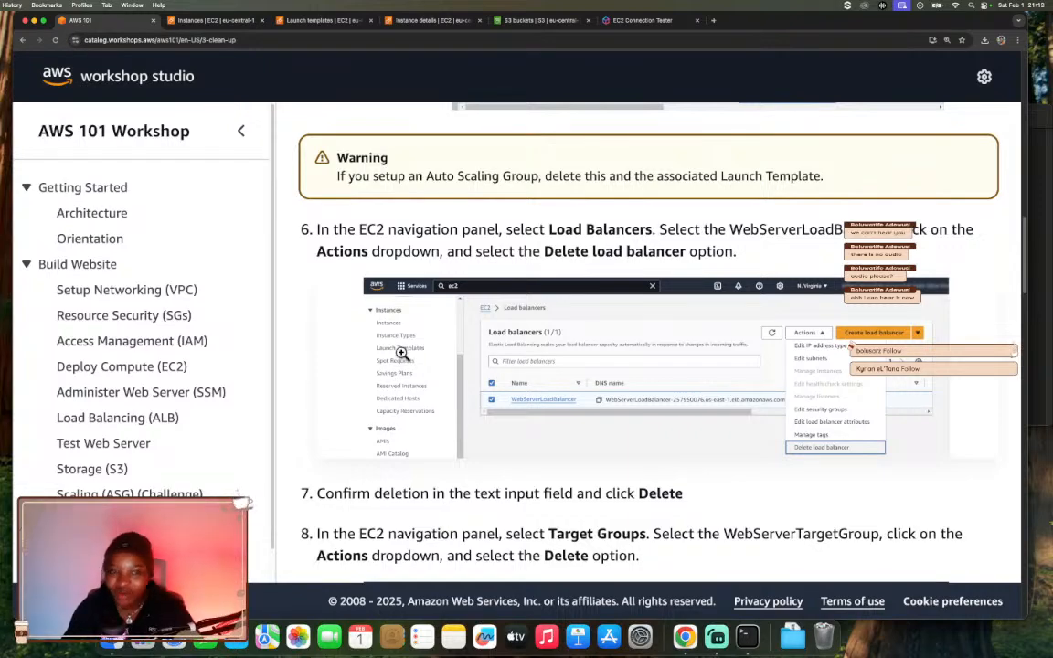
{"action": "scroll", "coordinate": [402, 353], "scroll_direction": "up", "scroll_amount": 15}
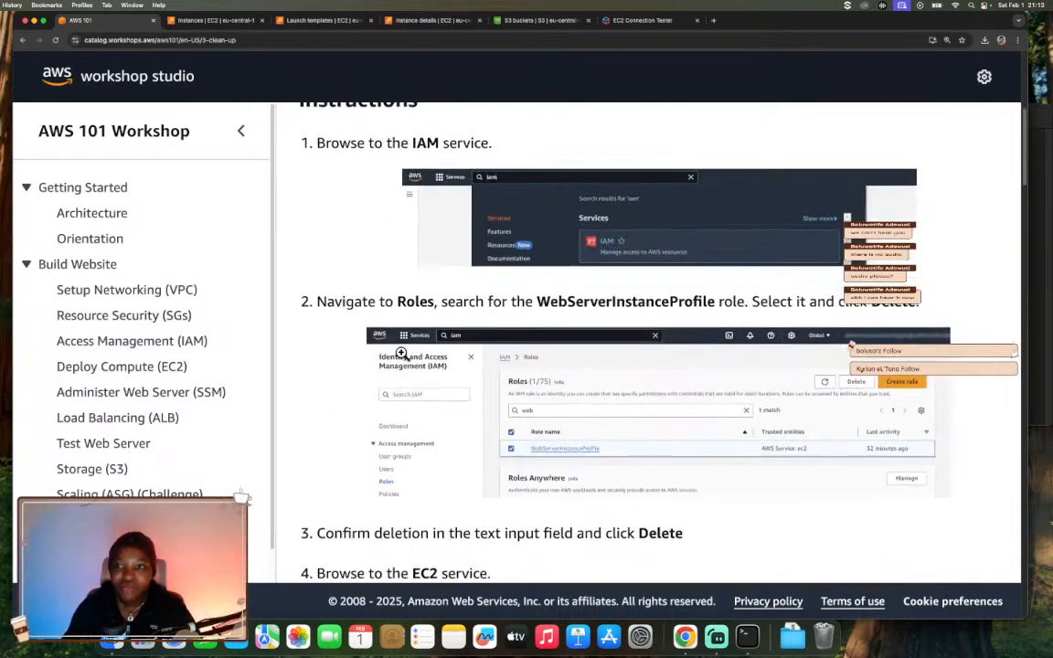
{"action": "scroll", "coordinate": [400, 353], "scroll_direction": "down", "scroll_amount": 8}
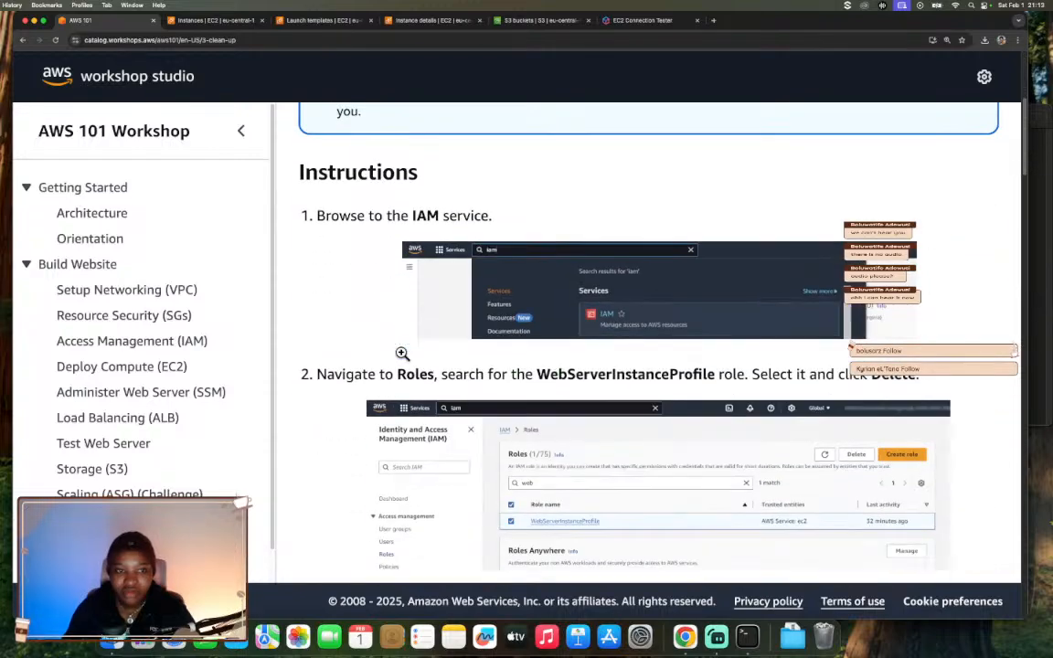
{"action": "scroll", "coordinate": [324, 473], "scroll_direction": "down", "scroll_amount": 15}
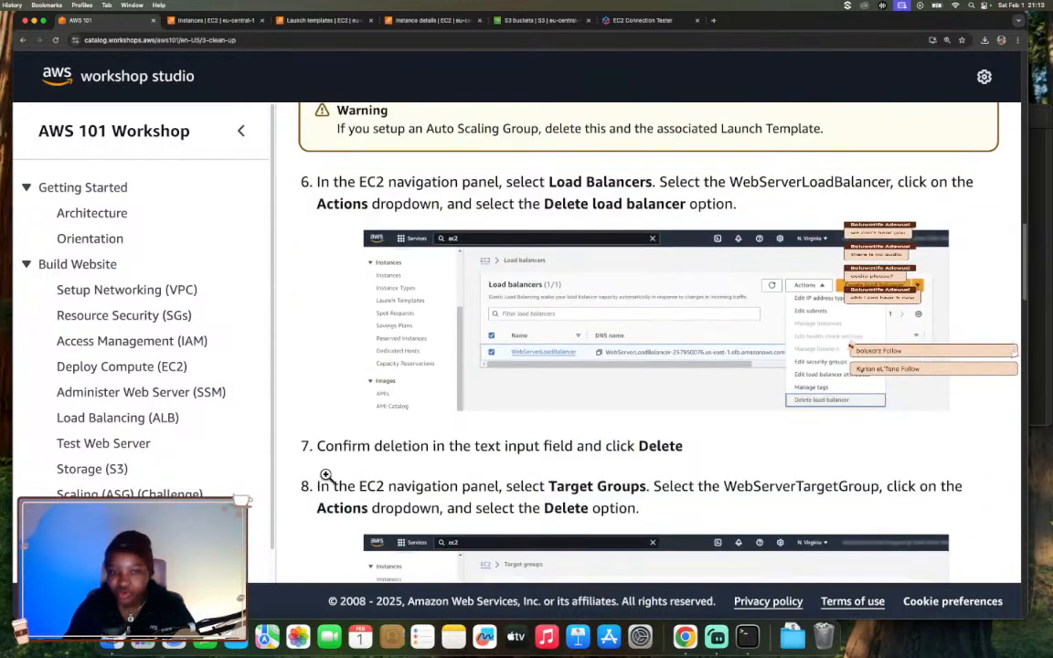
{"action": "scroll", "coordinate": [327, 475], "scroll_direction": "down", "scroll_amount": 8}
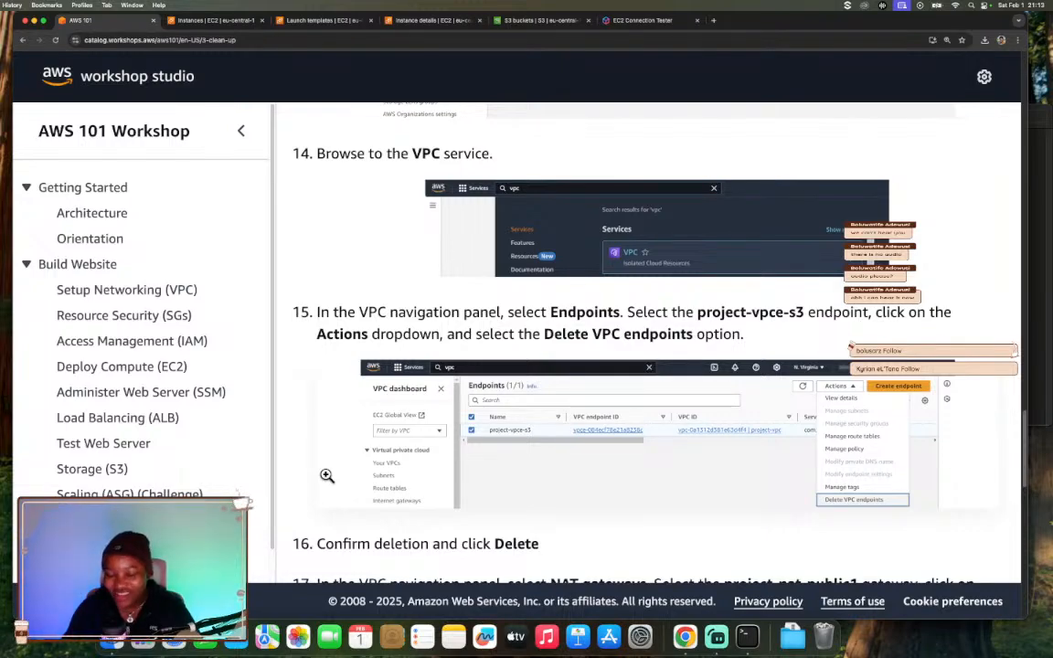
{"action": "scroll", "coordinate": [326, 476], "scroll_direction": "down", "scroll_amount": 12}
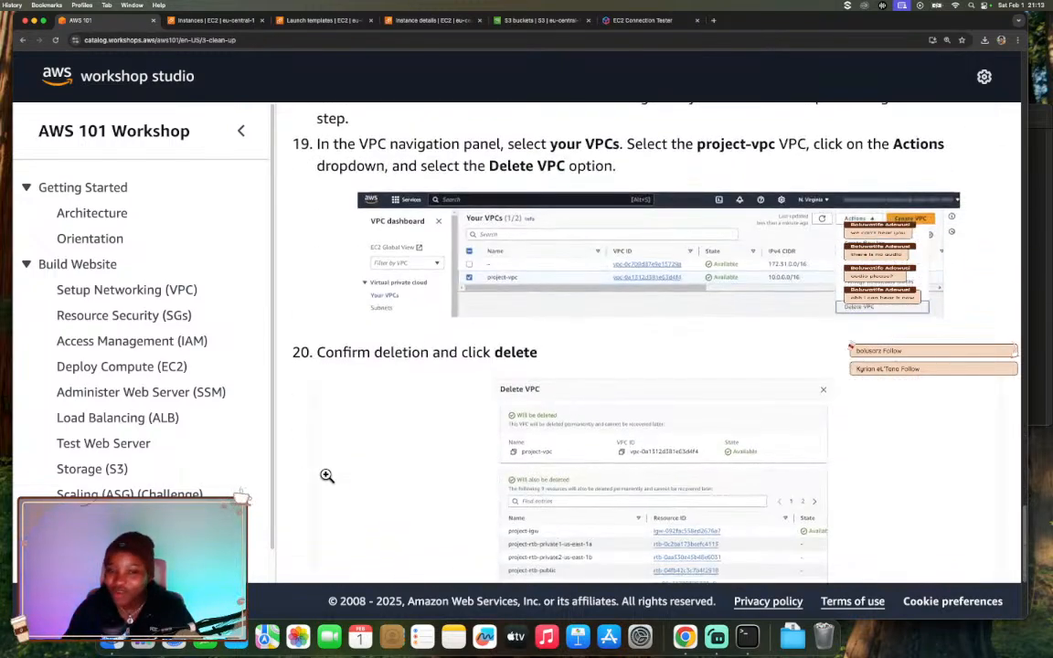
{"action": "scroll", "coordinate": [326, 476], "scroll_direction": "down", "scroll_amount": 5}
{"action": "scroll", "coordinate": [326, 475], "scroll_direction": "up", "scroll_amount": 14}
{"action": "scroll", "coordinate": [326, 475], "scroll_direction": "up", "scroll_amount": 15}
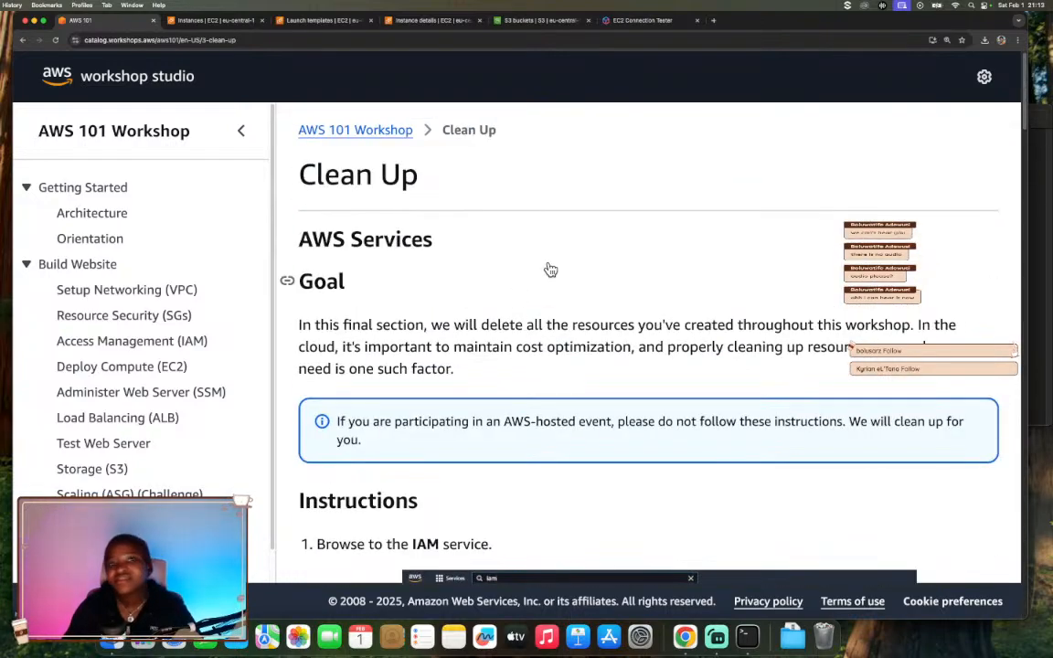